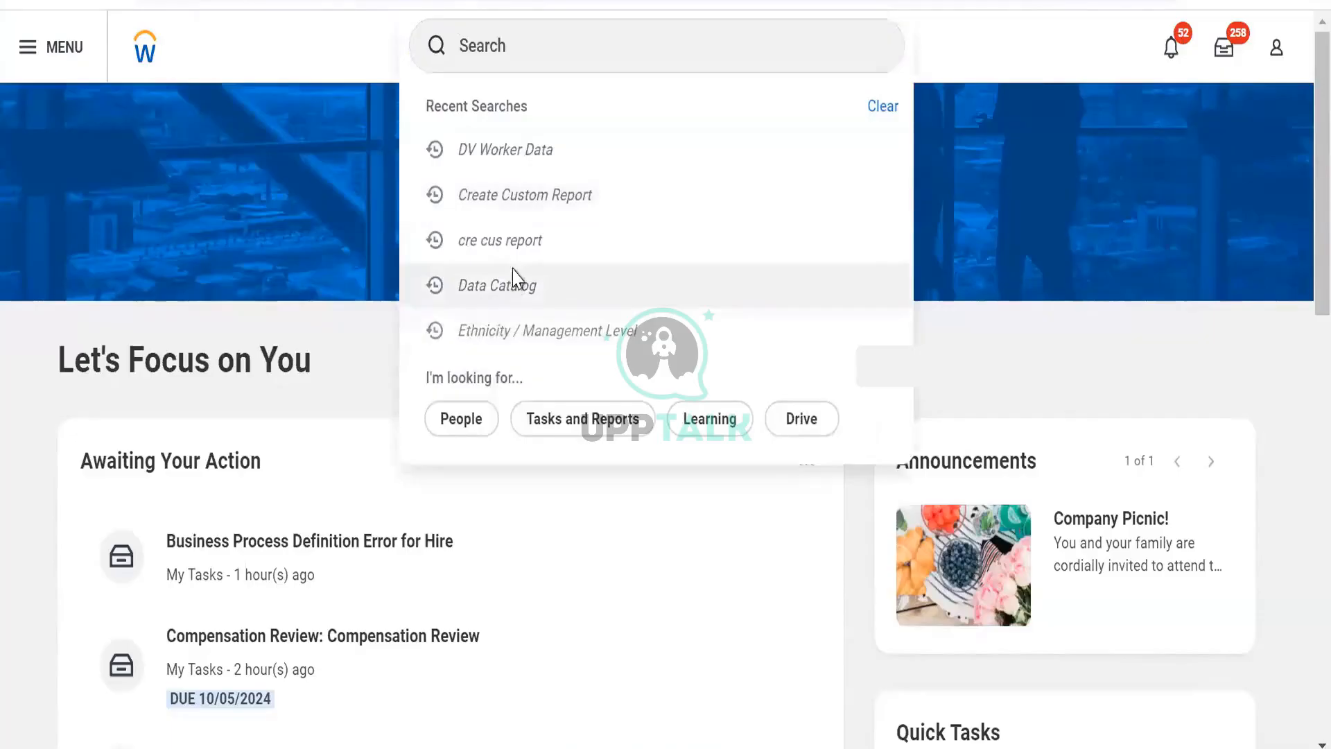
Step: Open the Data Catalog's datasets and bring up the BDS RB Calc Filelds dataset for editing its transformations
left_click(513, 280)
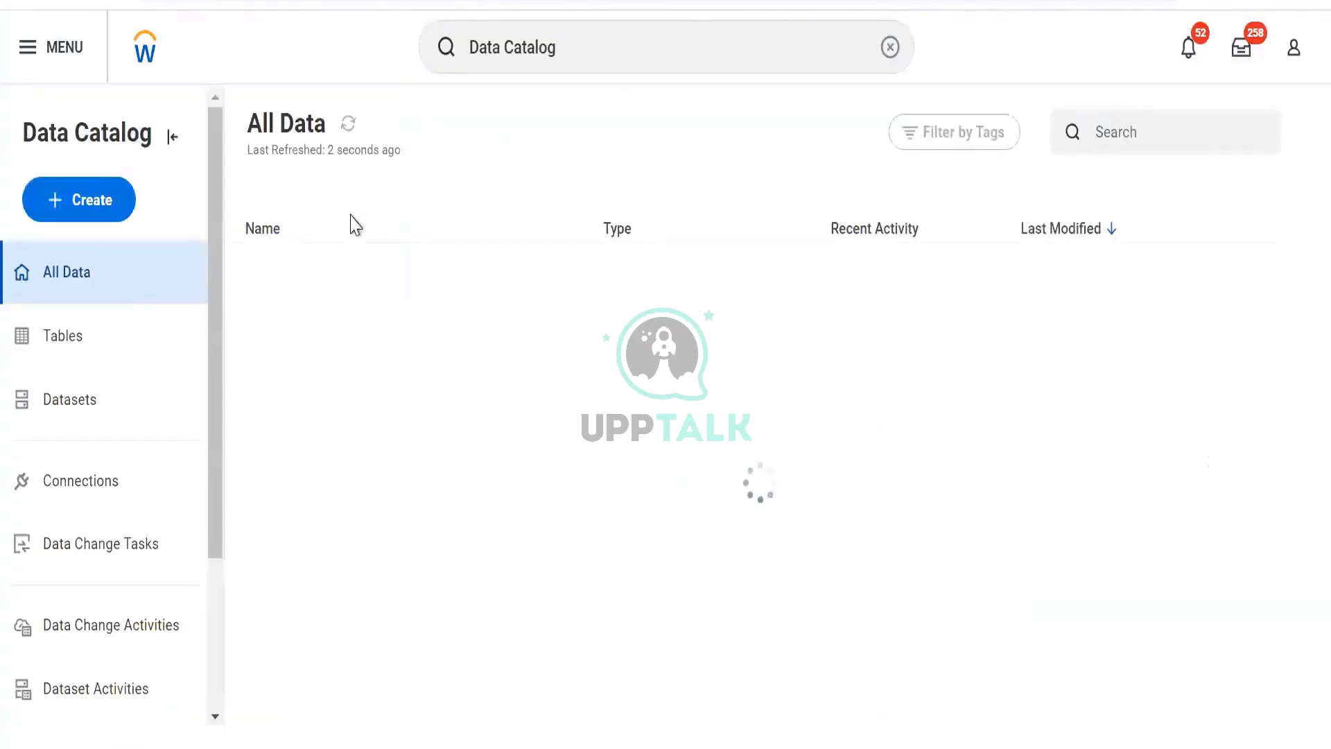
left_click(44, 422)
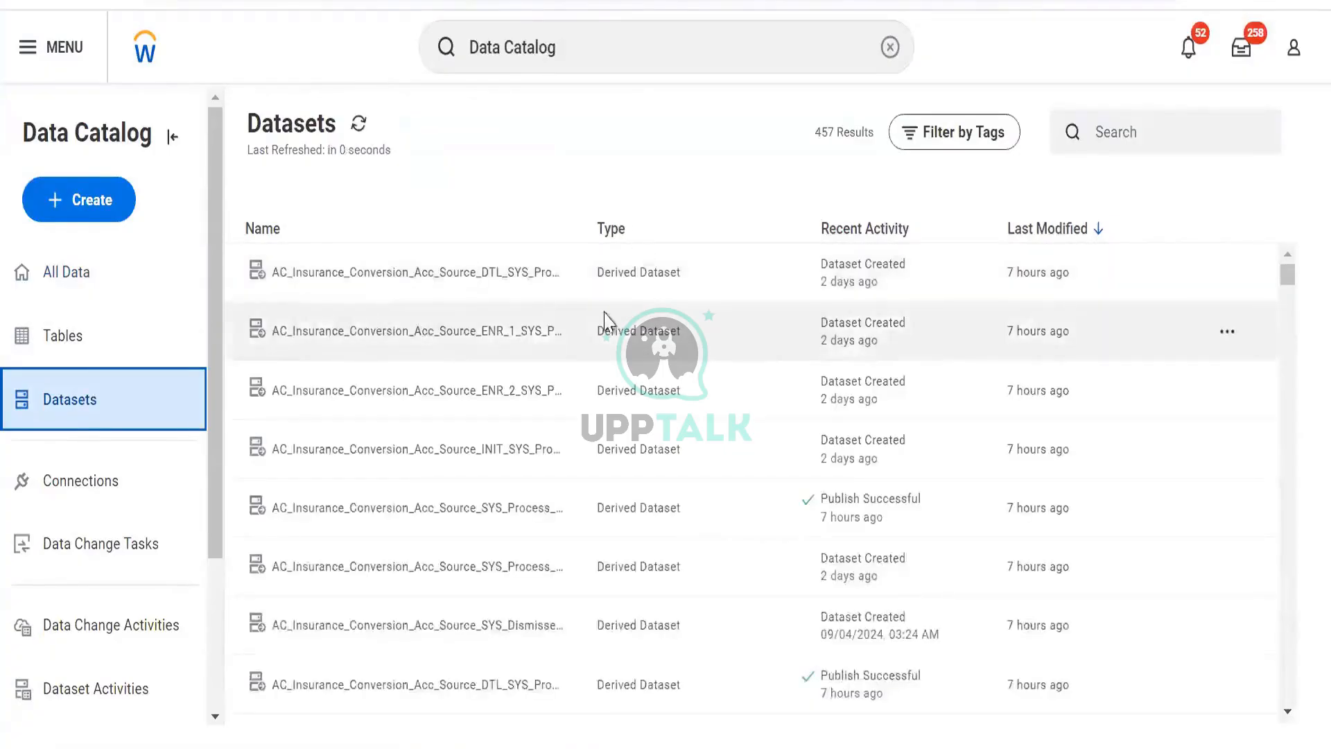
scroll(499, 454, "down", 5)
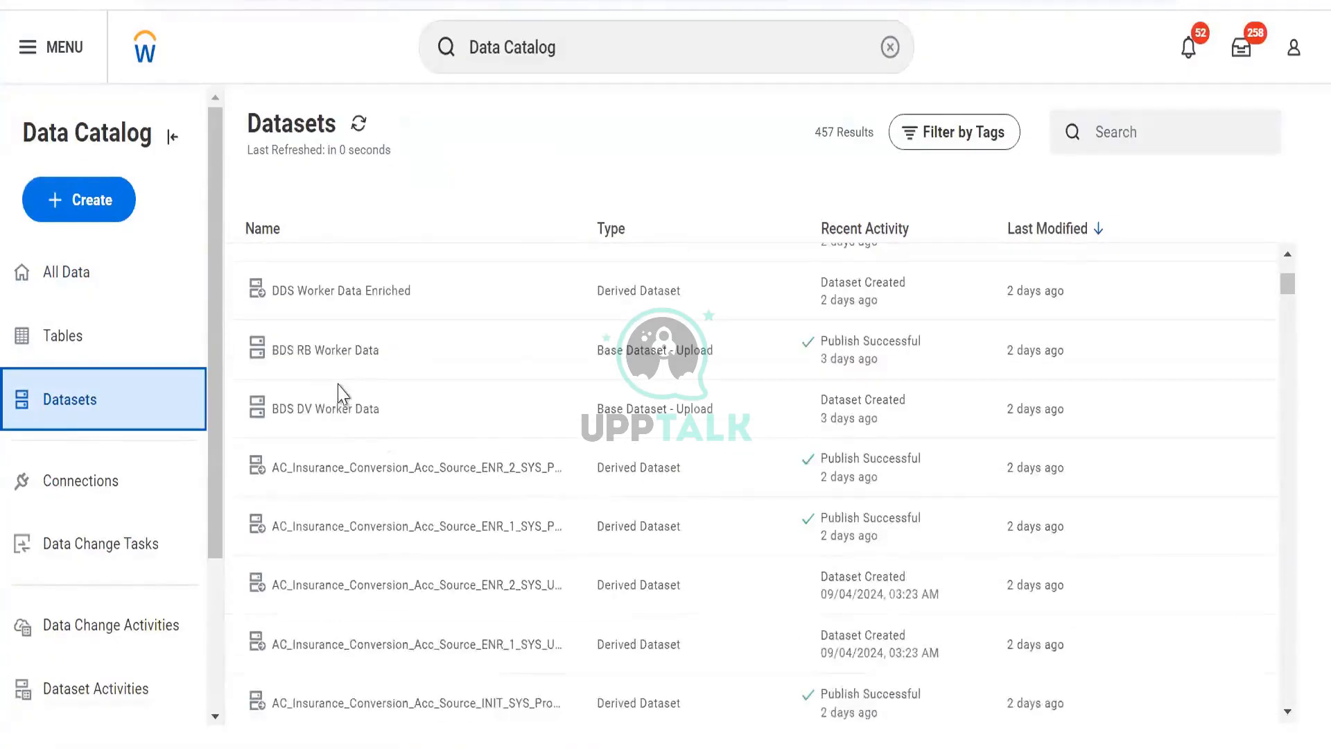
scroll(339, 394, "up", 2)
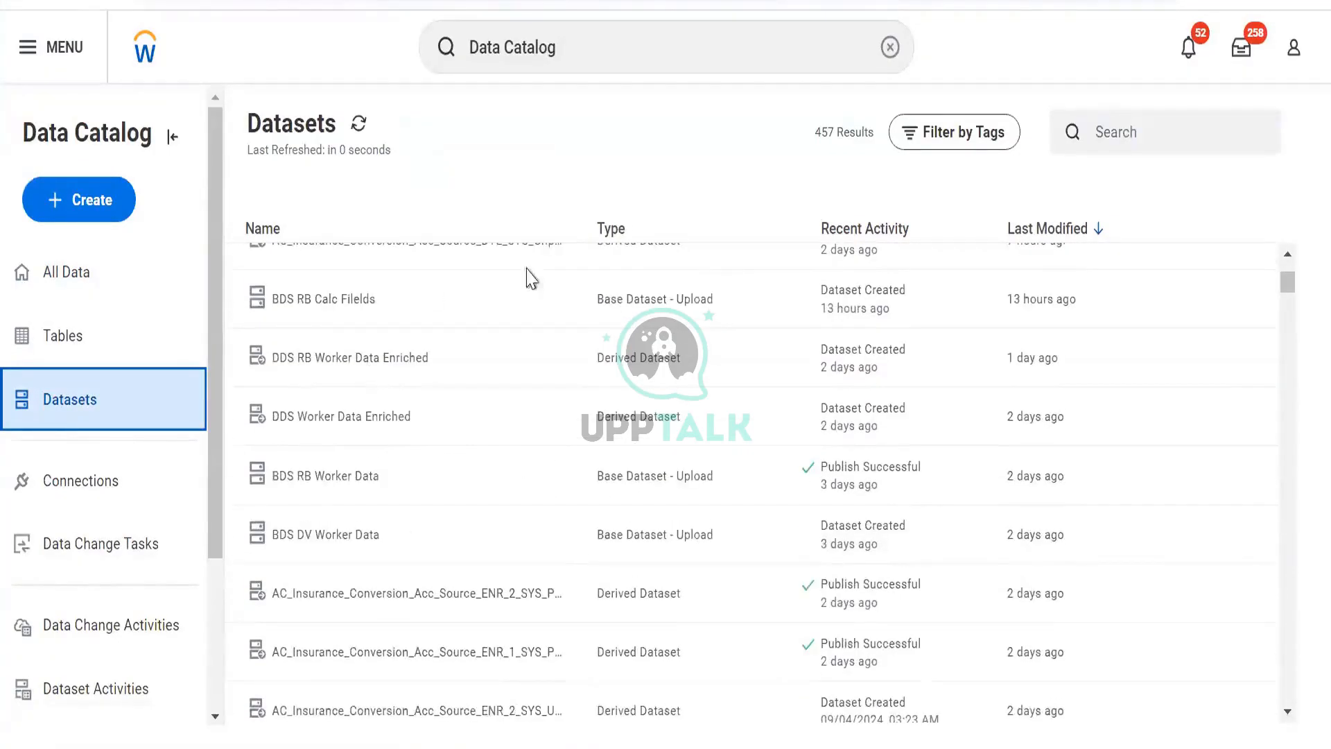
left_click(1228, 304)
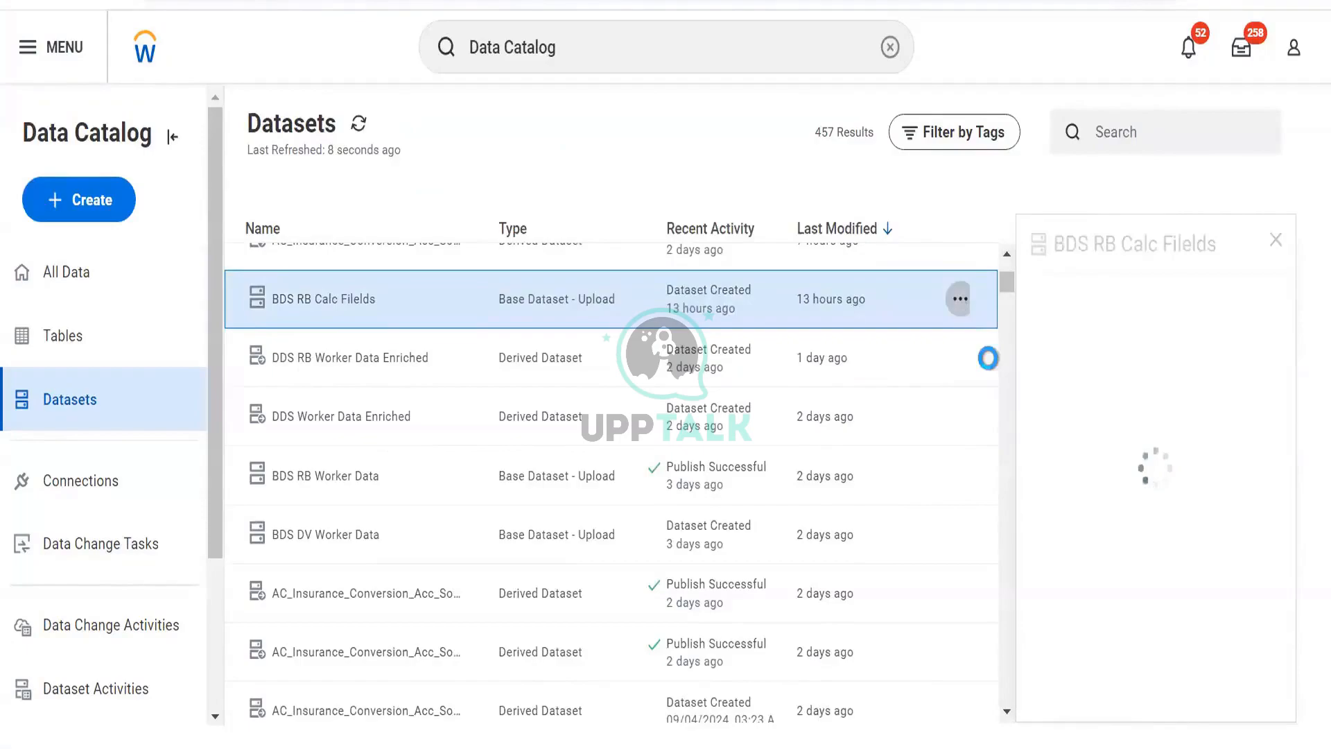
left_click(960, 299)
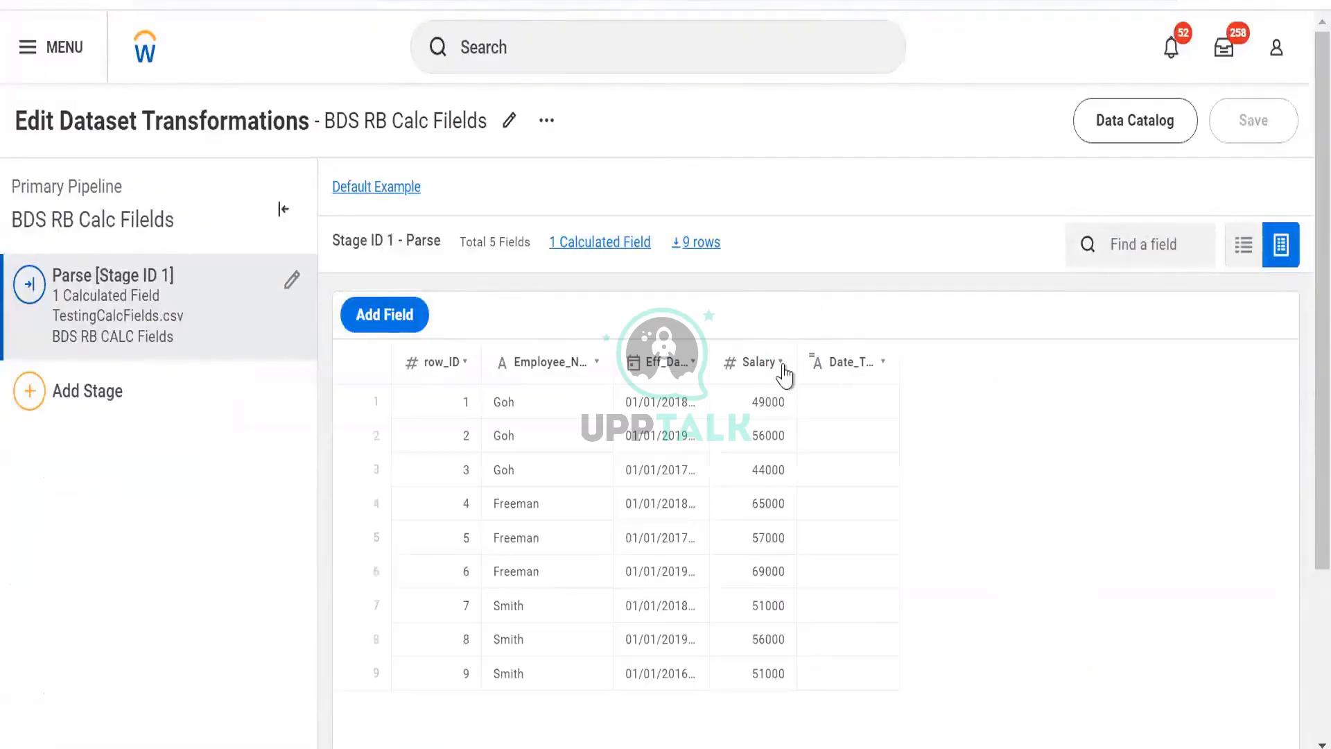
Step: Check the Eff_Date field's type options without changing them, and widen its column to show the full dates
left_click(882, 362)
left_click(842, 437)
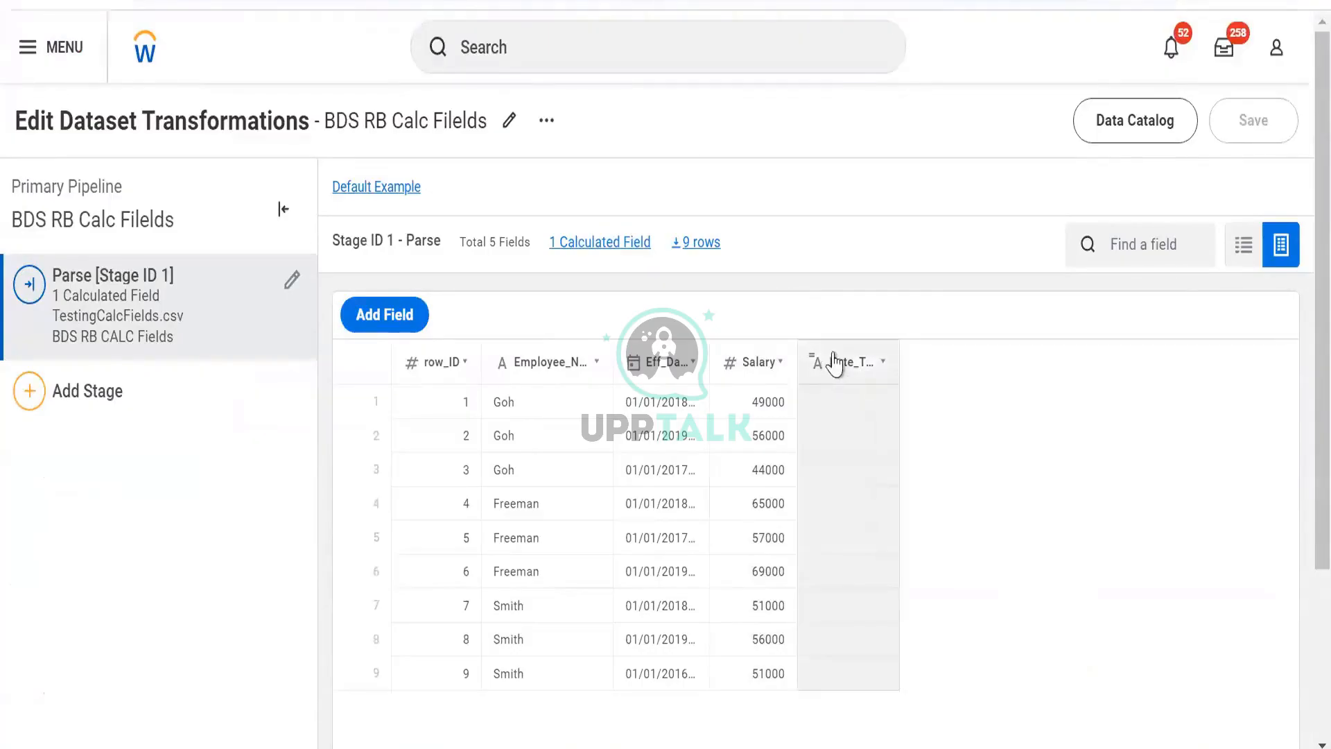
left_click(659, 374)
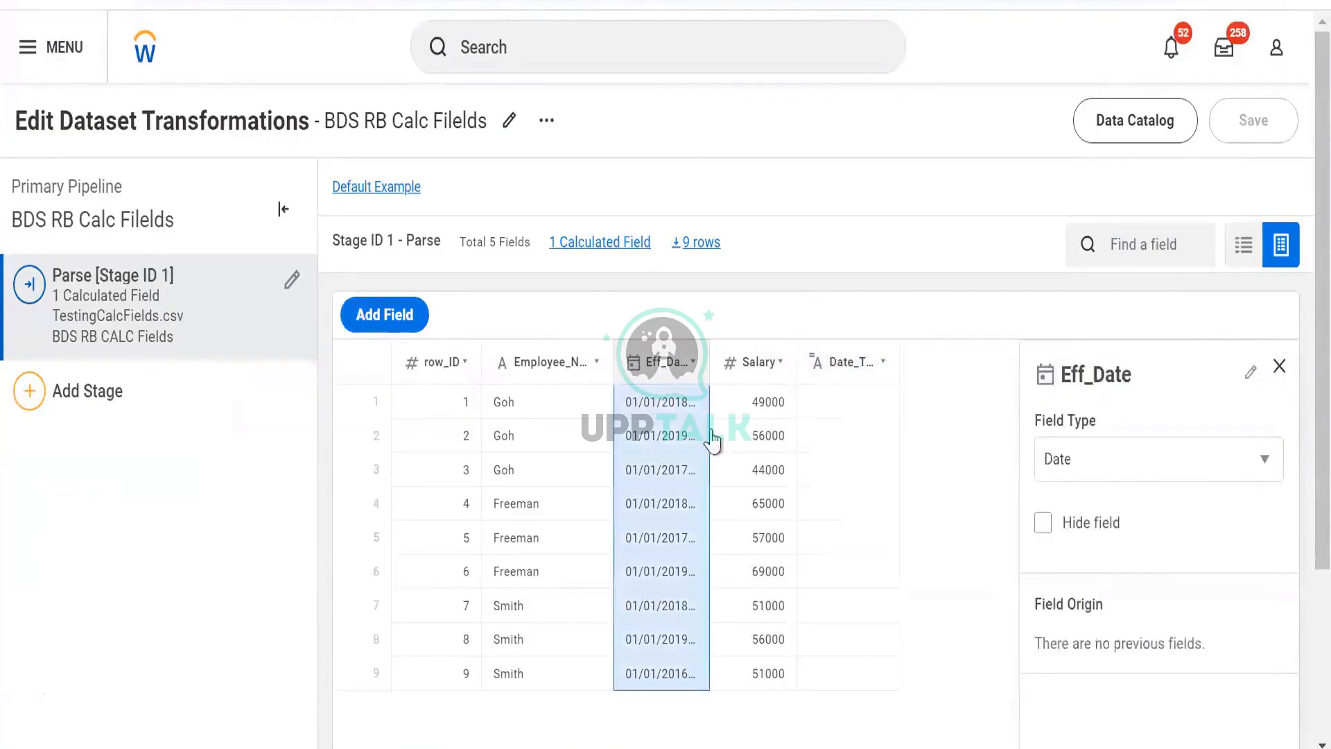
left_click(1092, 469)
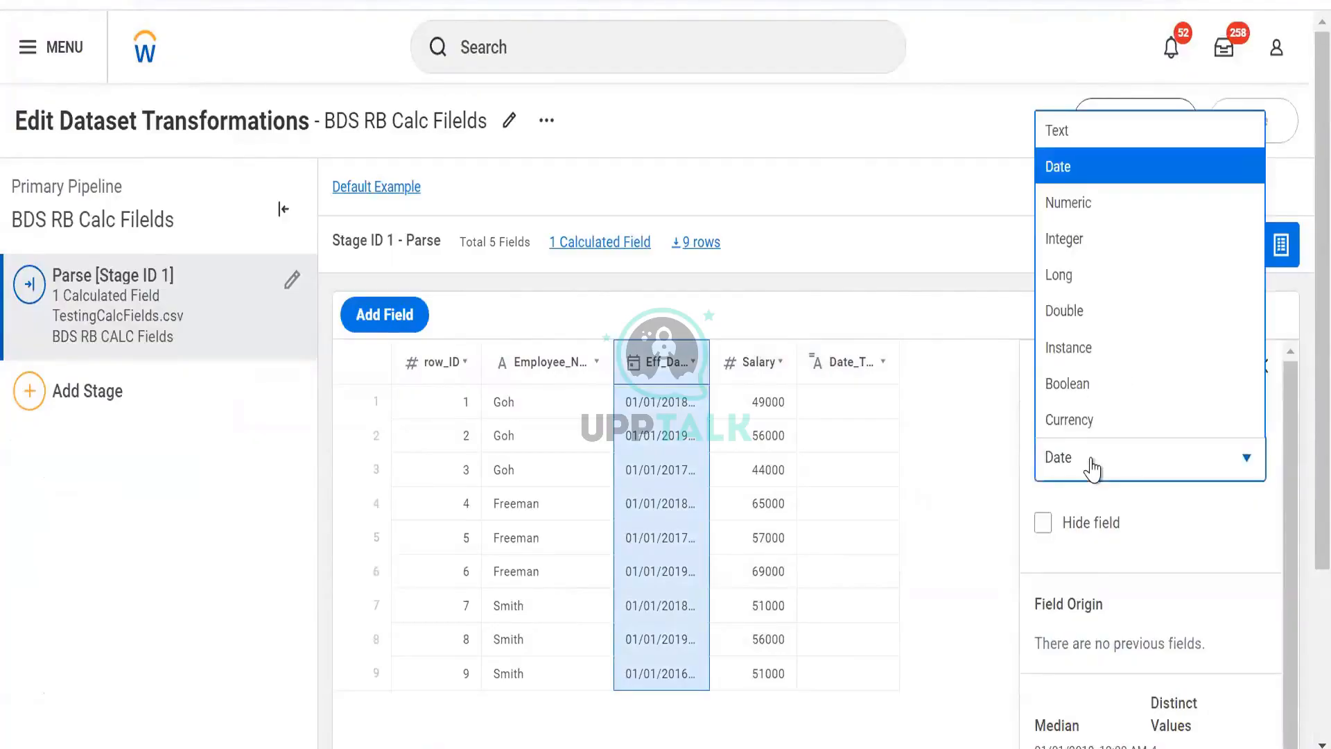
left_click(1093, 469)
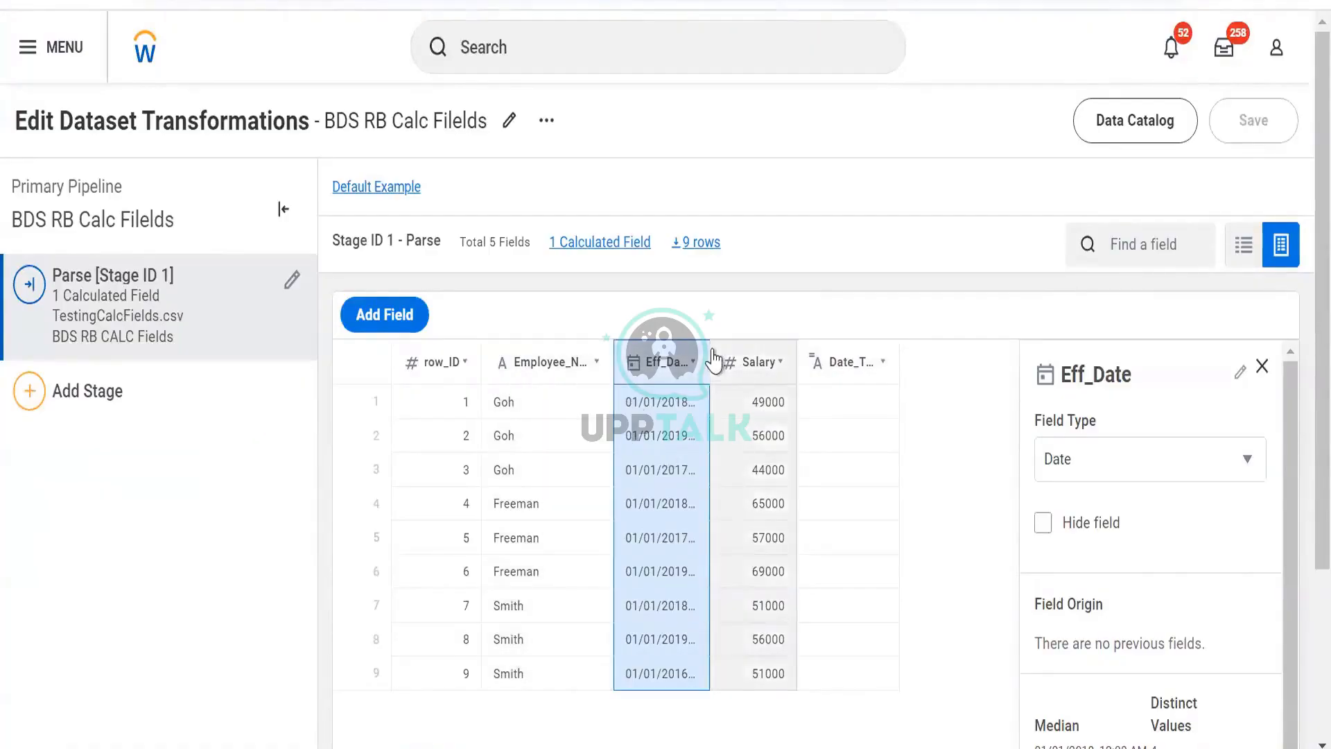
left_click_drag(709, 360, 738, 378)
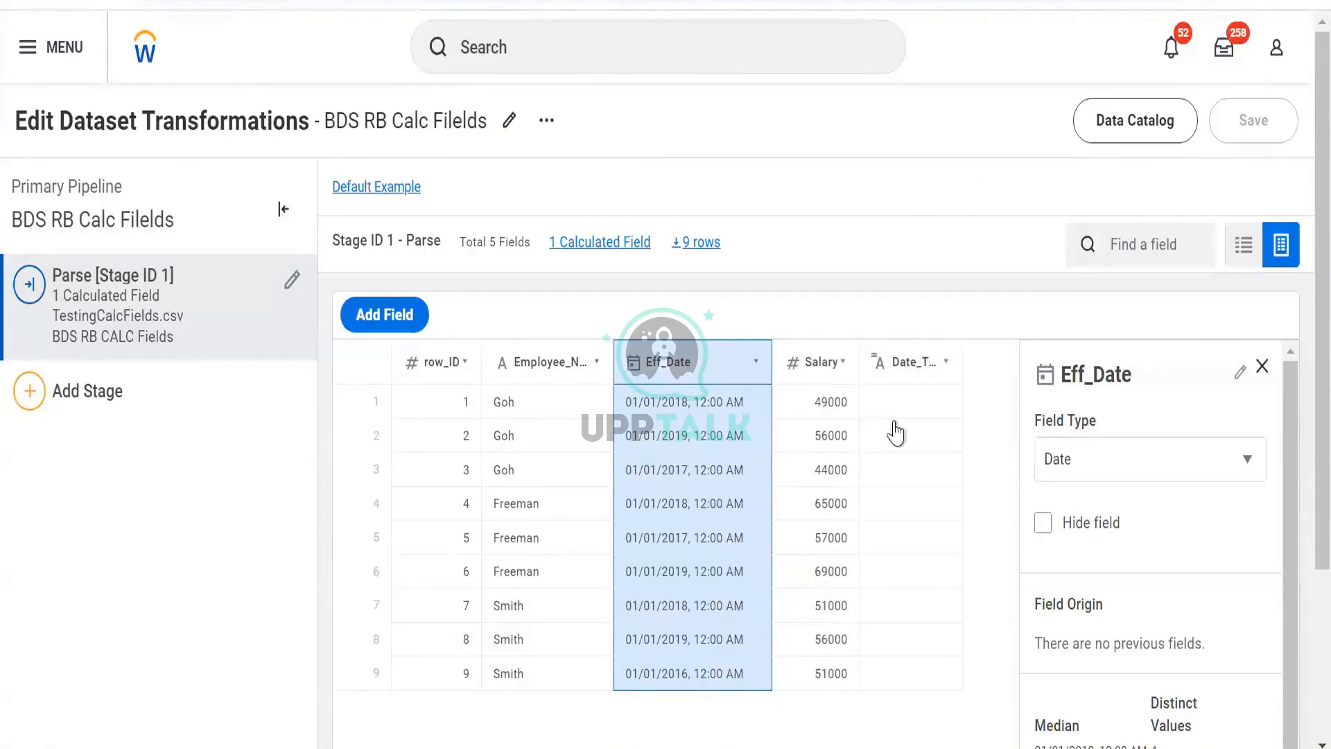
Step: Set the Date_Test calculated field's expression to TO_STRING([Eff_Date]) and apply it
left_click(893, 369)
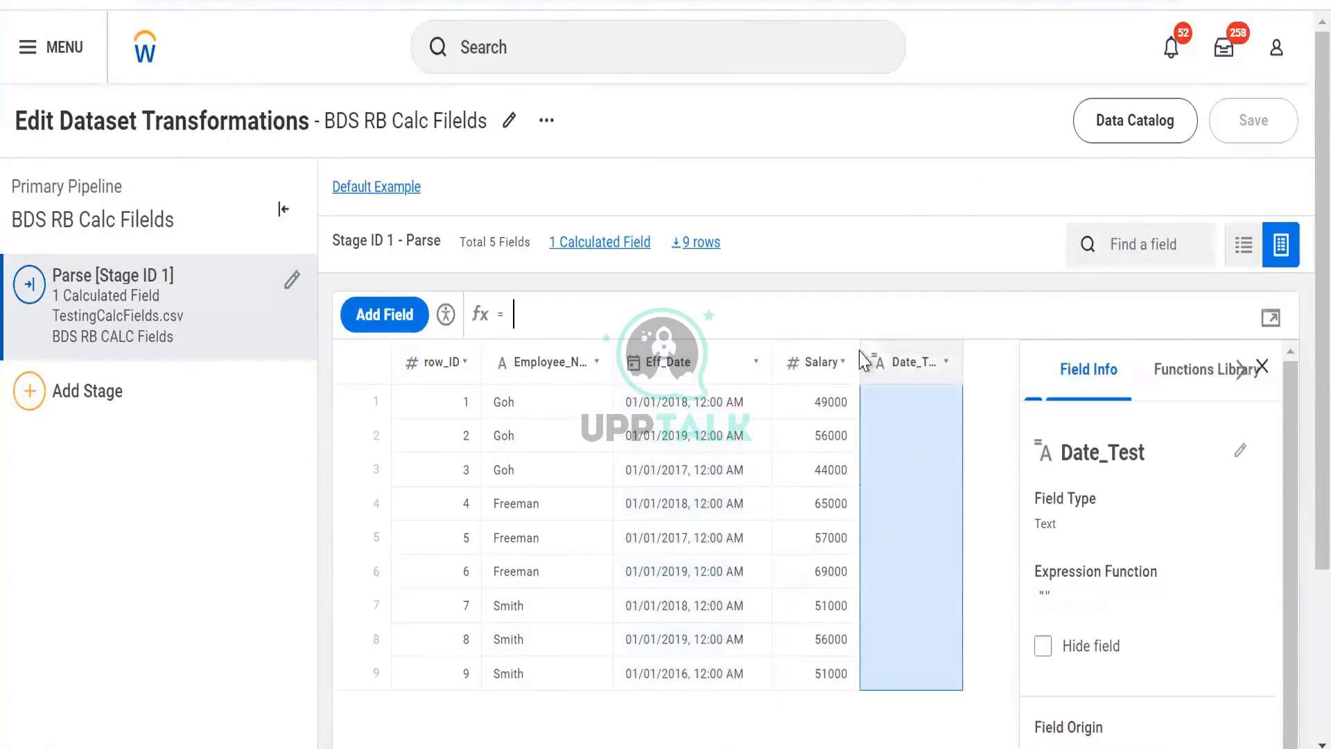
left_click(1271, 318)
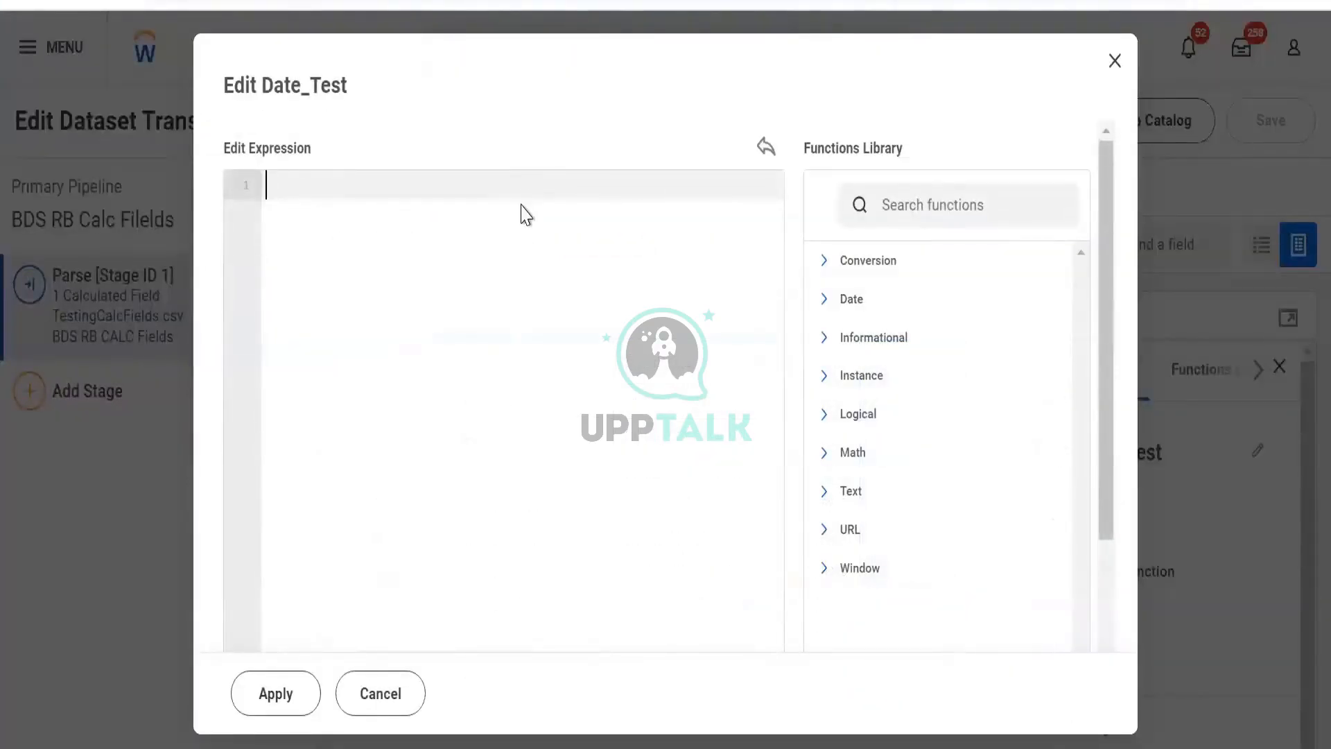
type("TO_STRING()")
key("Return")
type("eff)")
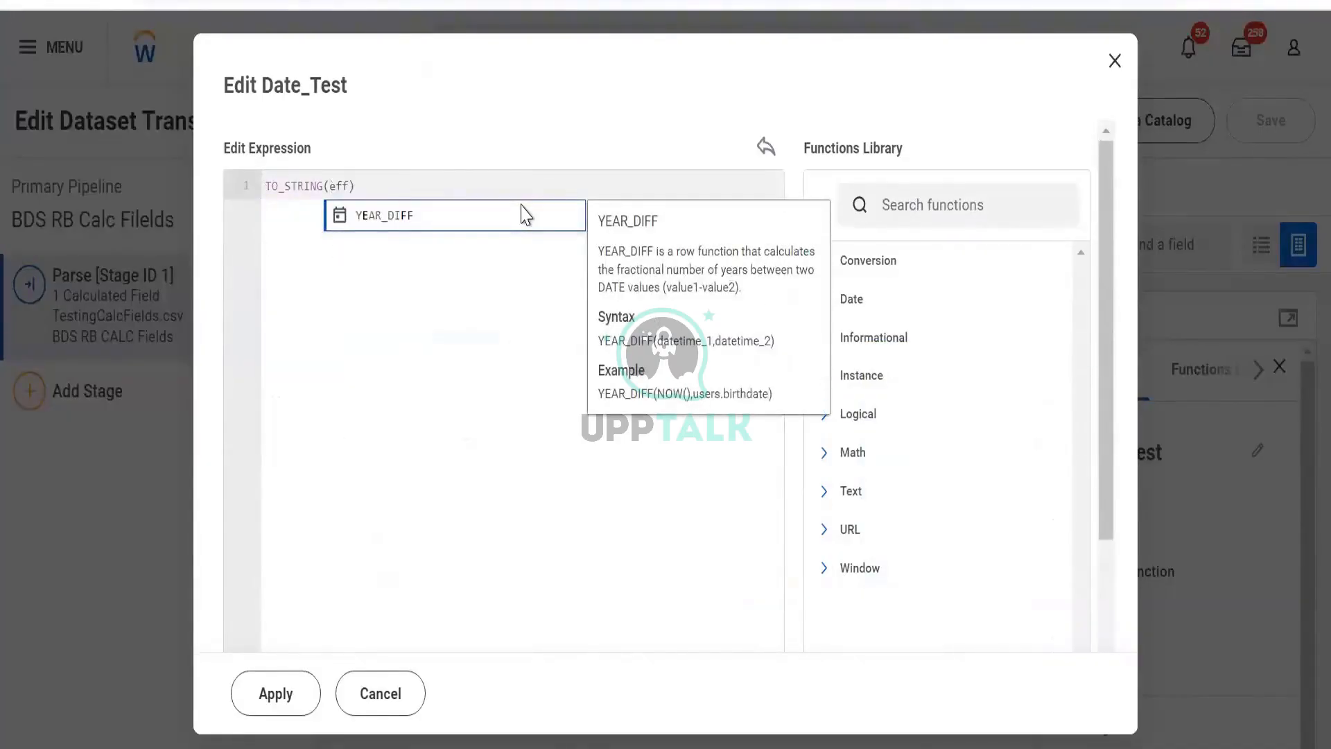
key("BackSpace")
key("BackSpace")
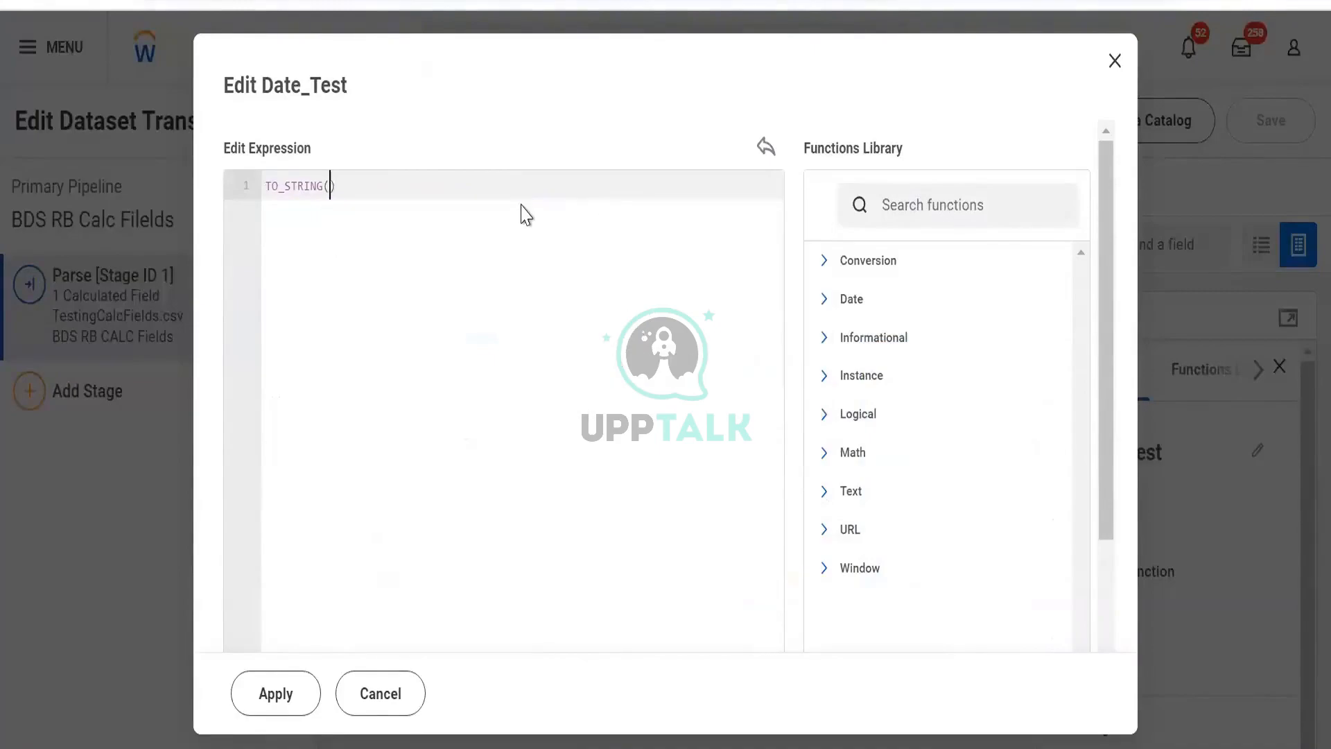
type("[eff")
left_click(523, 212)
left_click(274, 694)
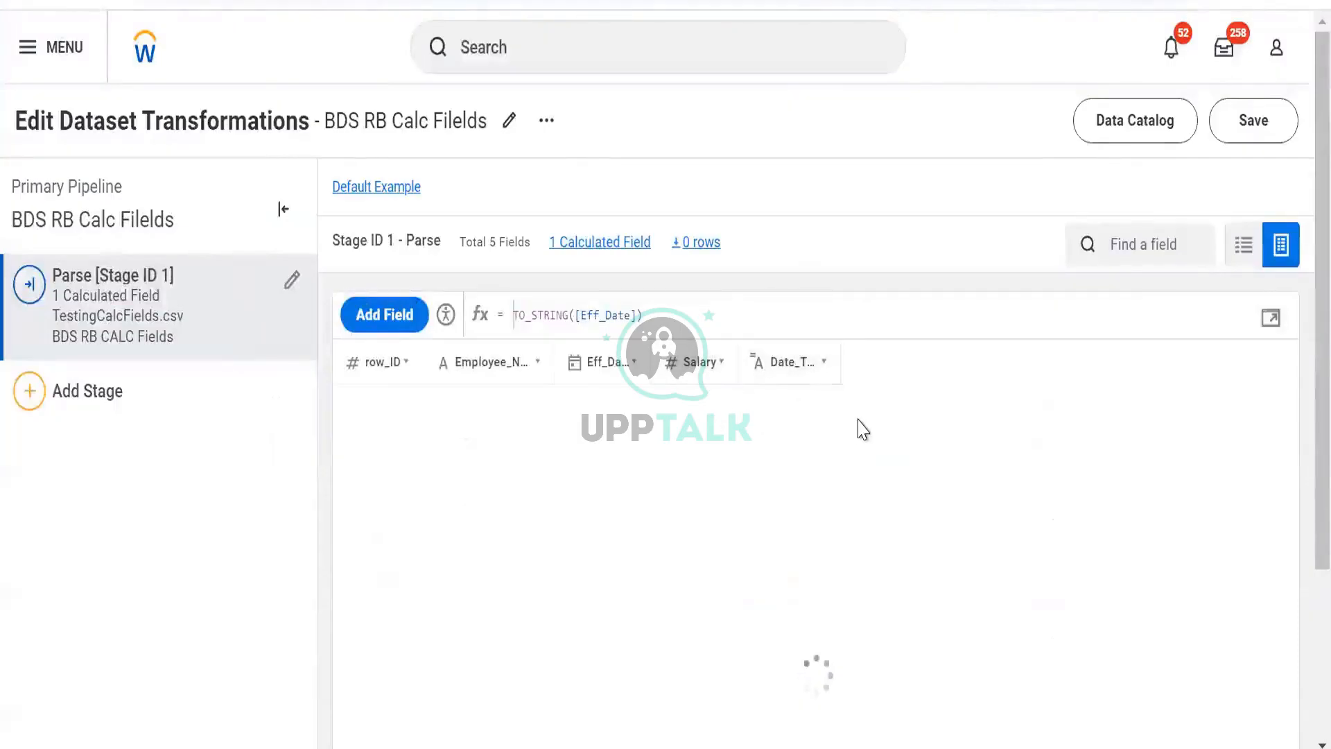
left_click(850, 425)
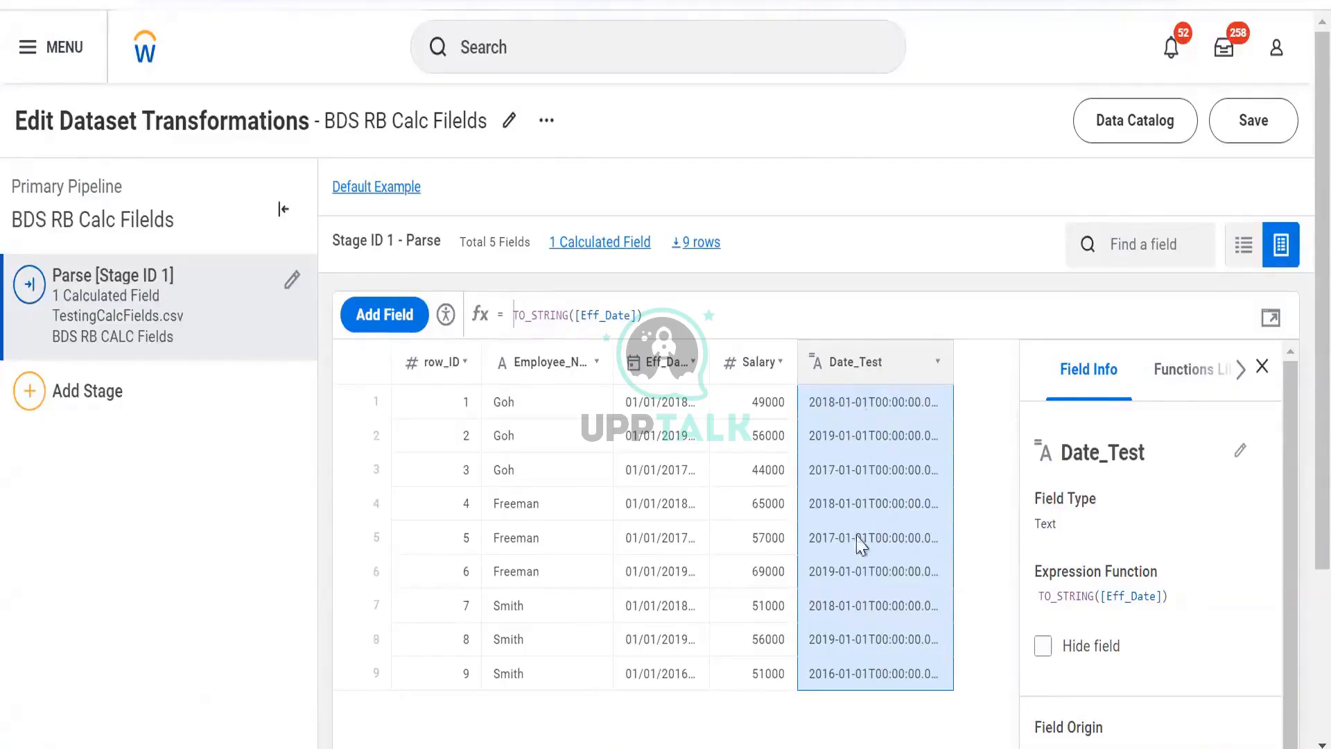
Step: Wrap the Date_Test expression in TO_DATE as TO_DATE(TO_STRING([Eff_Date]), apply it, and dismiss the error details
left_click(1272, 325)
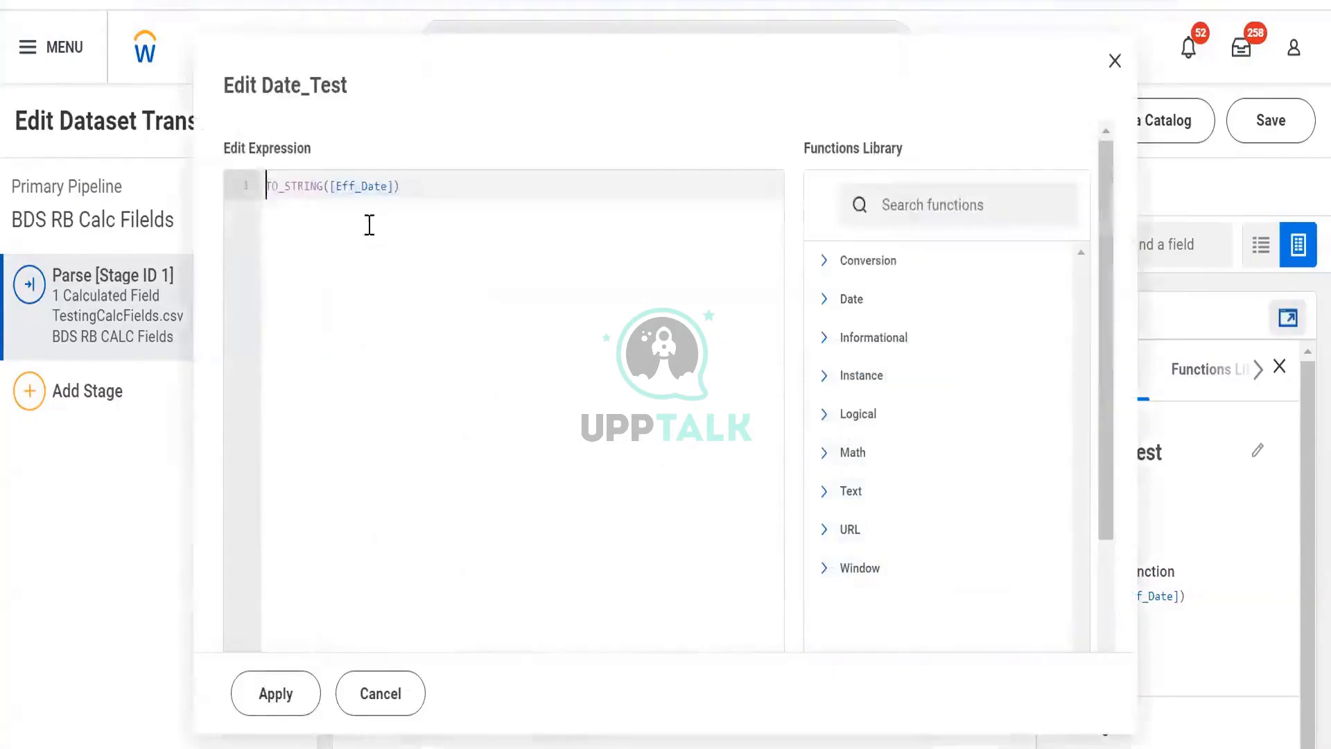
type("to")
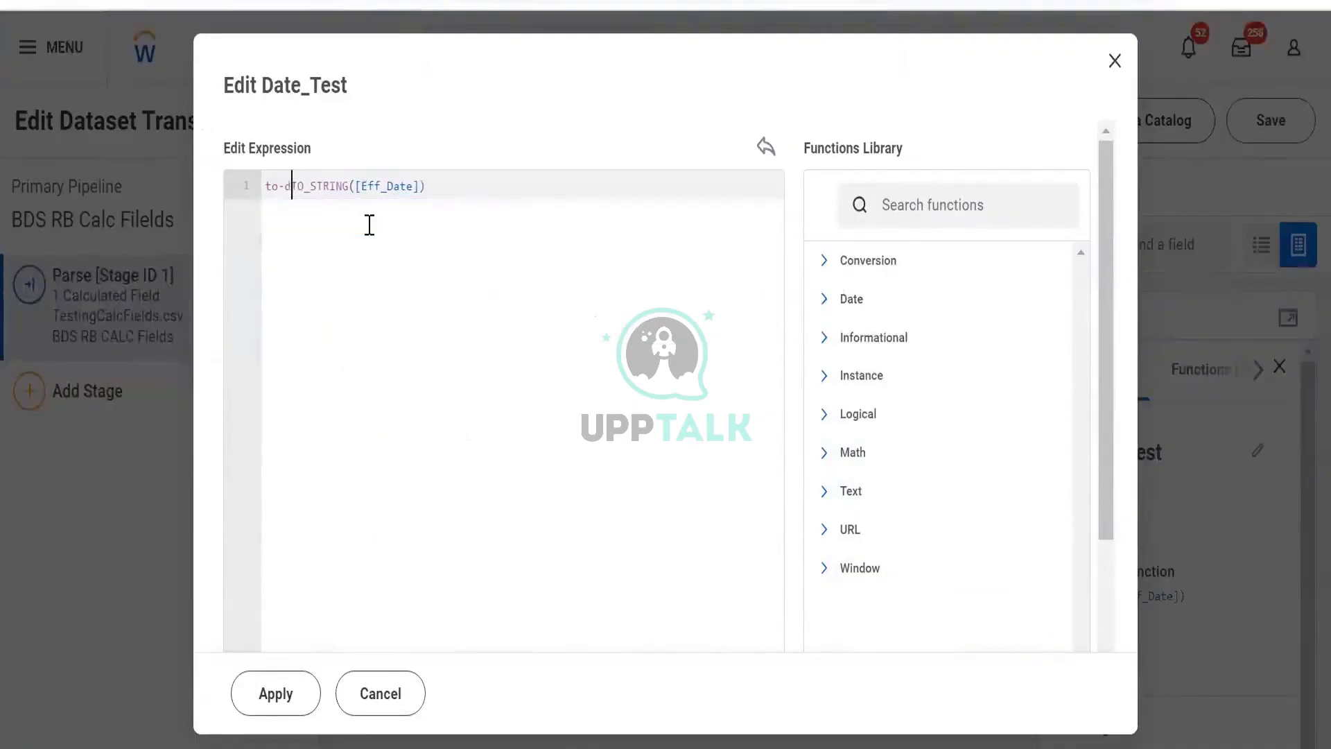
type("_D")
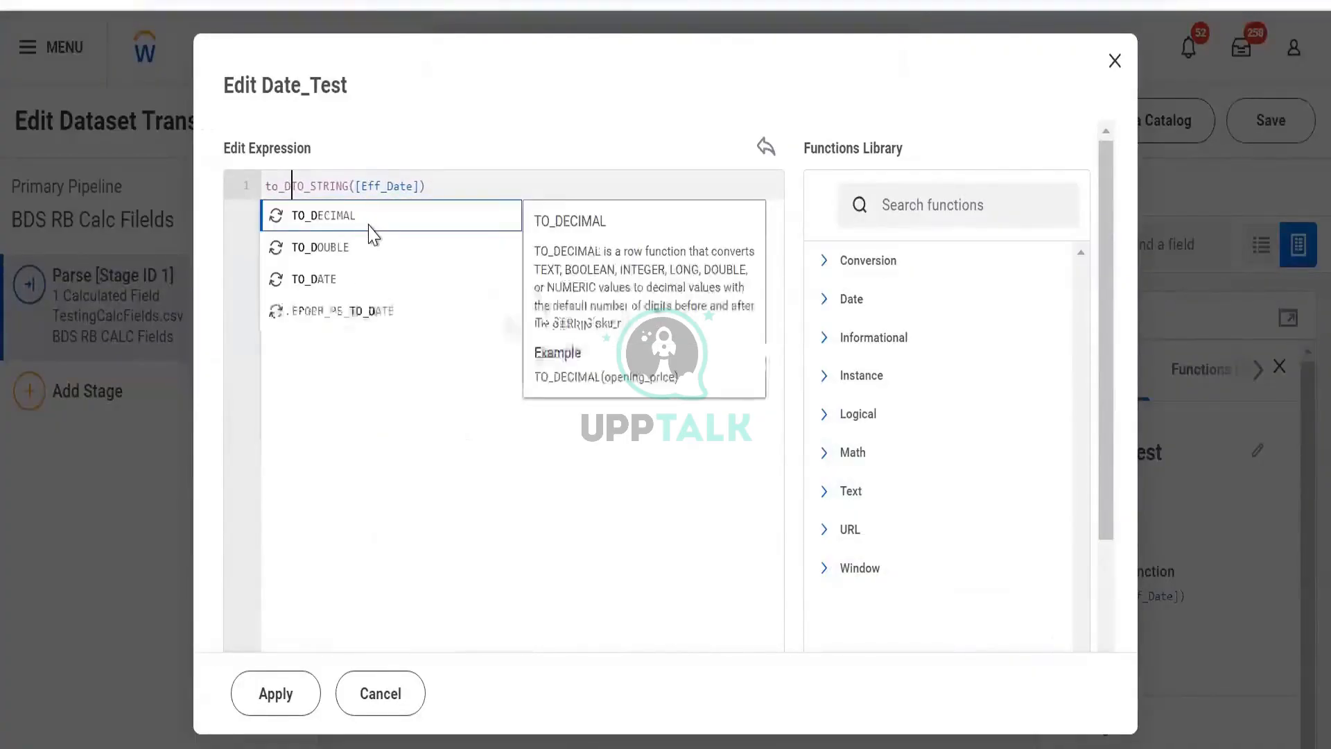
left_click(355, 279)
key("shift+End")
key("ctrl+c")
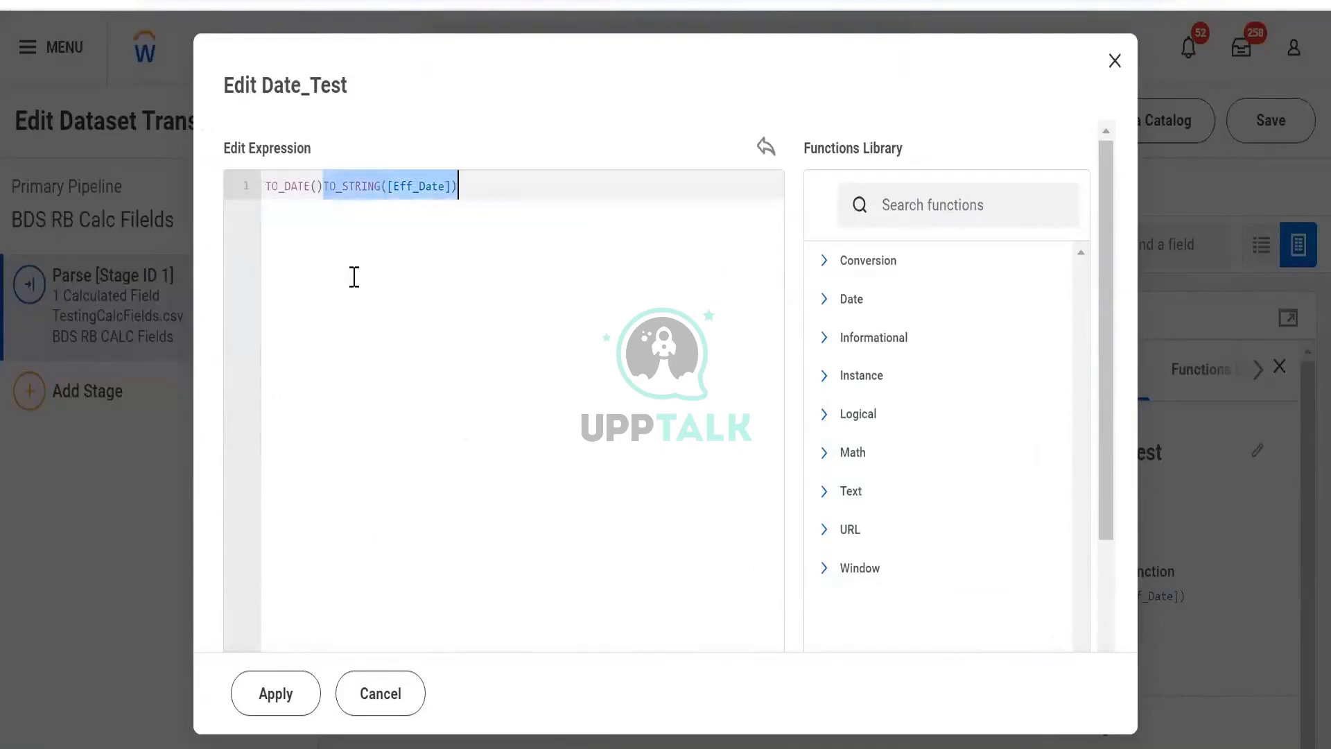
key("Delete")
key("ctrl+v")
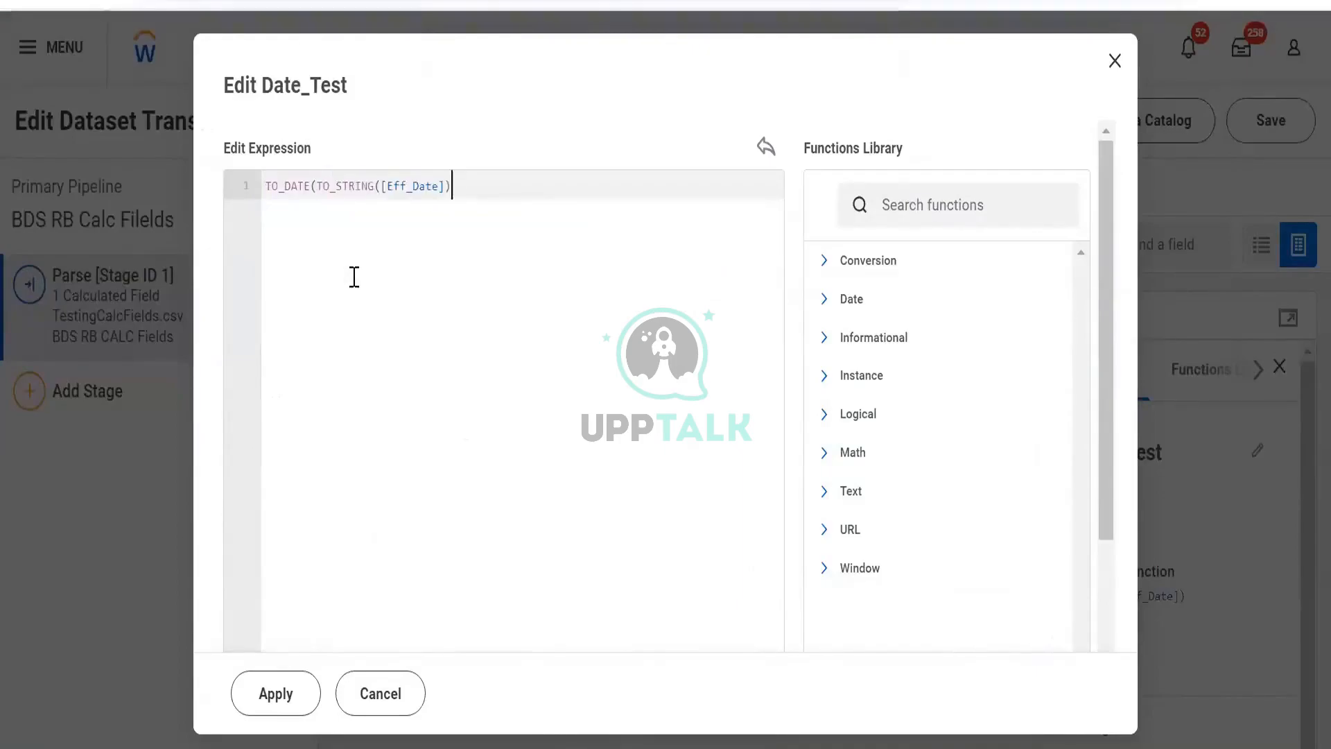
left_click(276, 693)
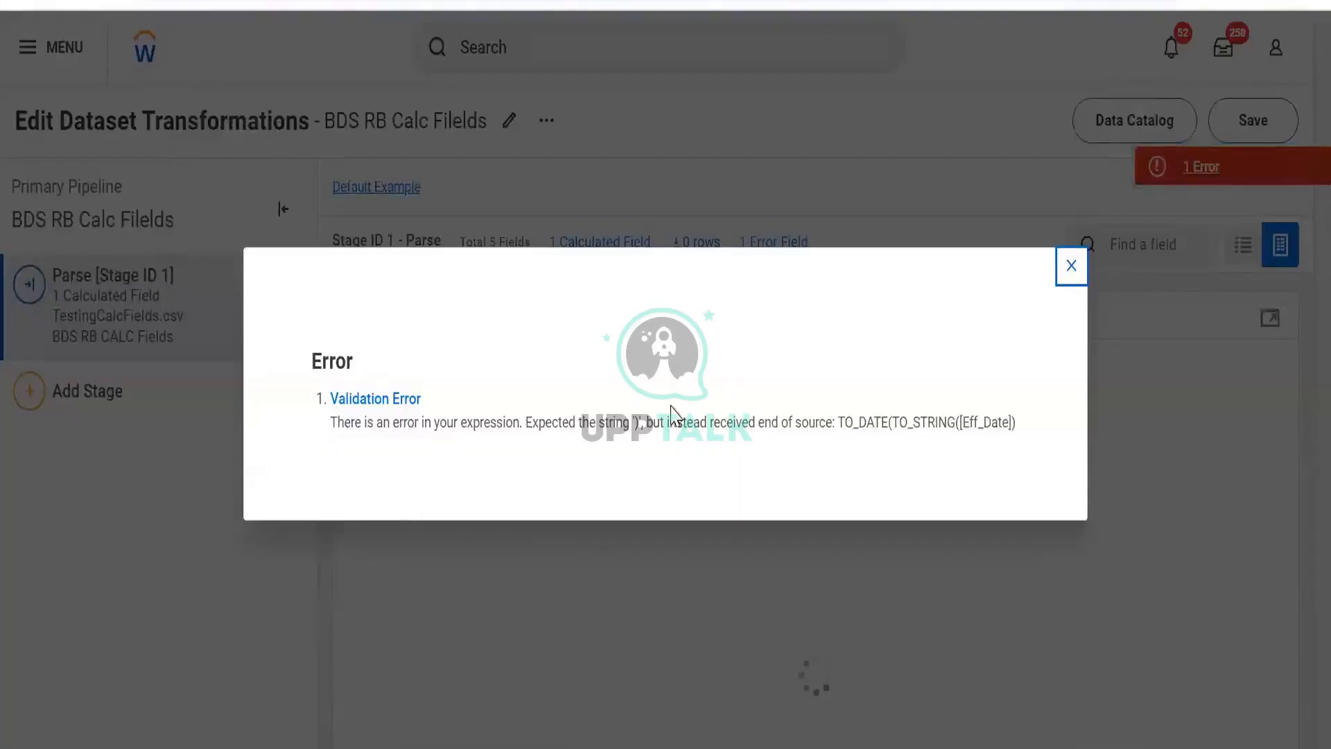
left_click(1071, 265)
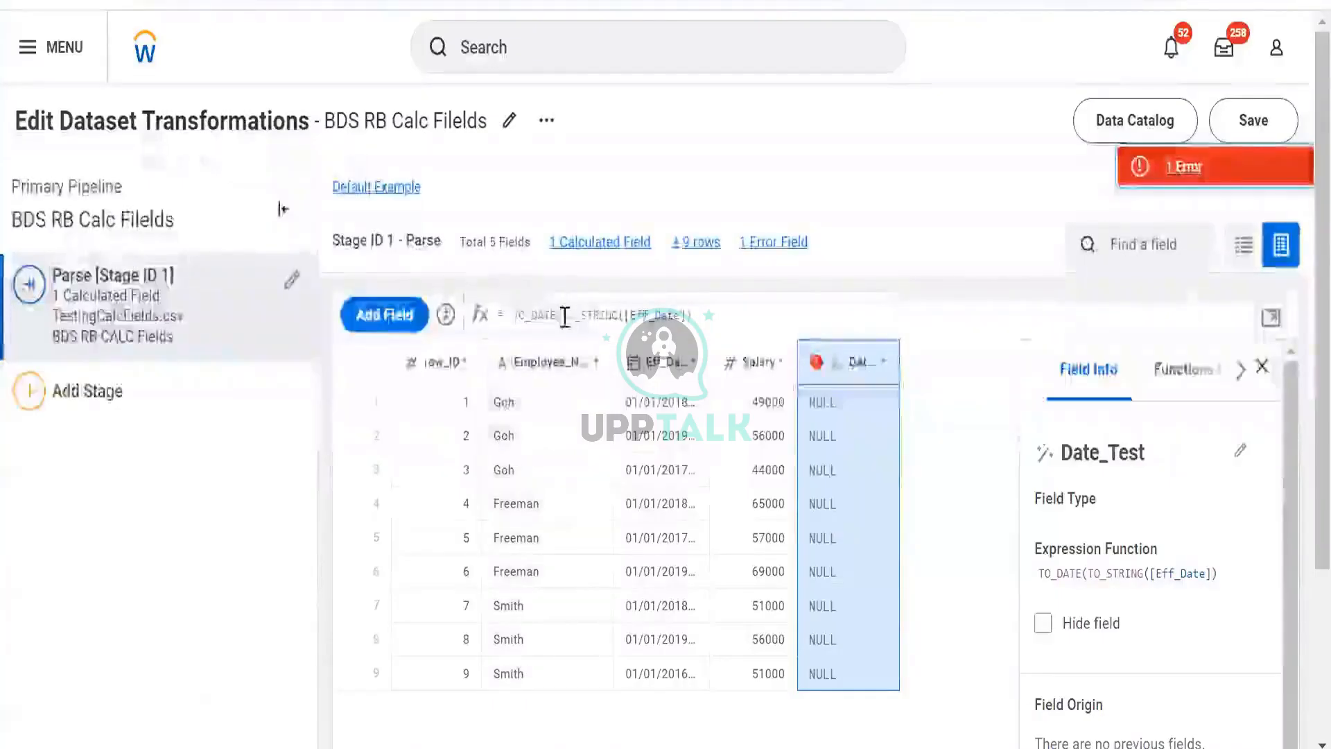
Step: Complete the Date_Test expression as TO_DATE(TO_STRING([Eff_Date])), apply it, and read the validation error details
left_click(564, 317)
left_click(704, 319)
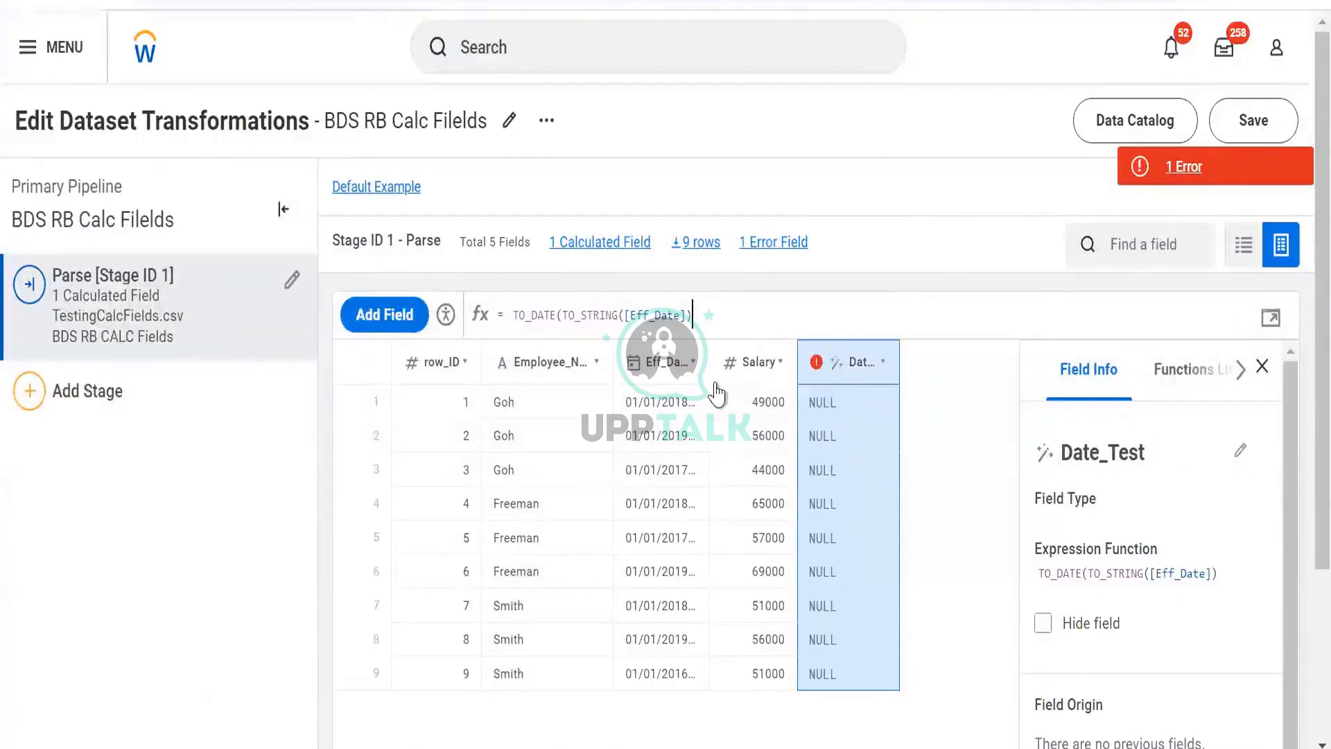
type(")")
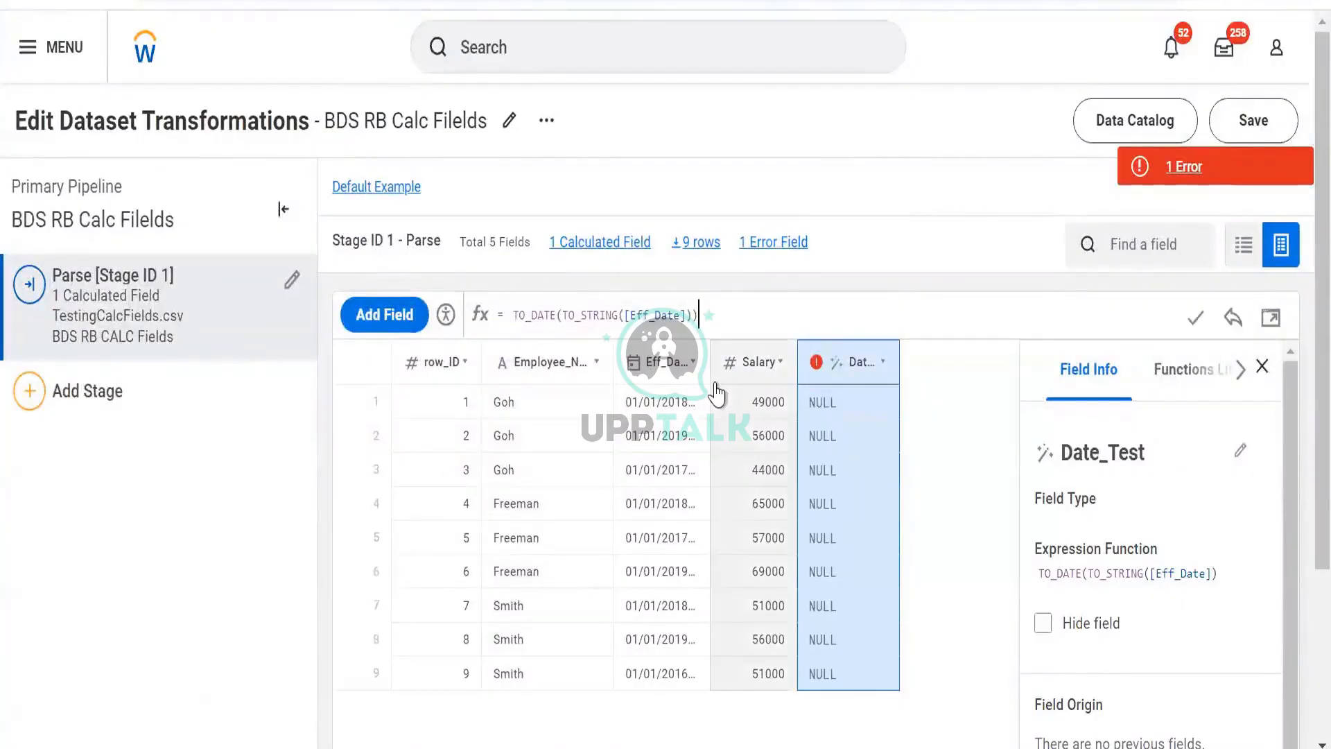
left_click(1207, 326)
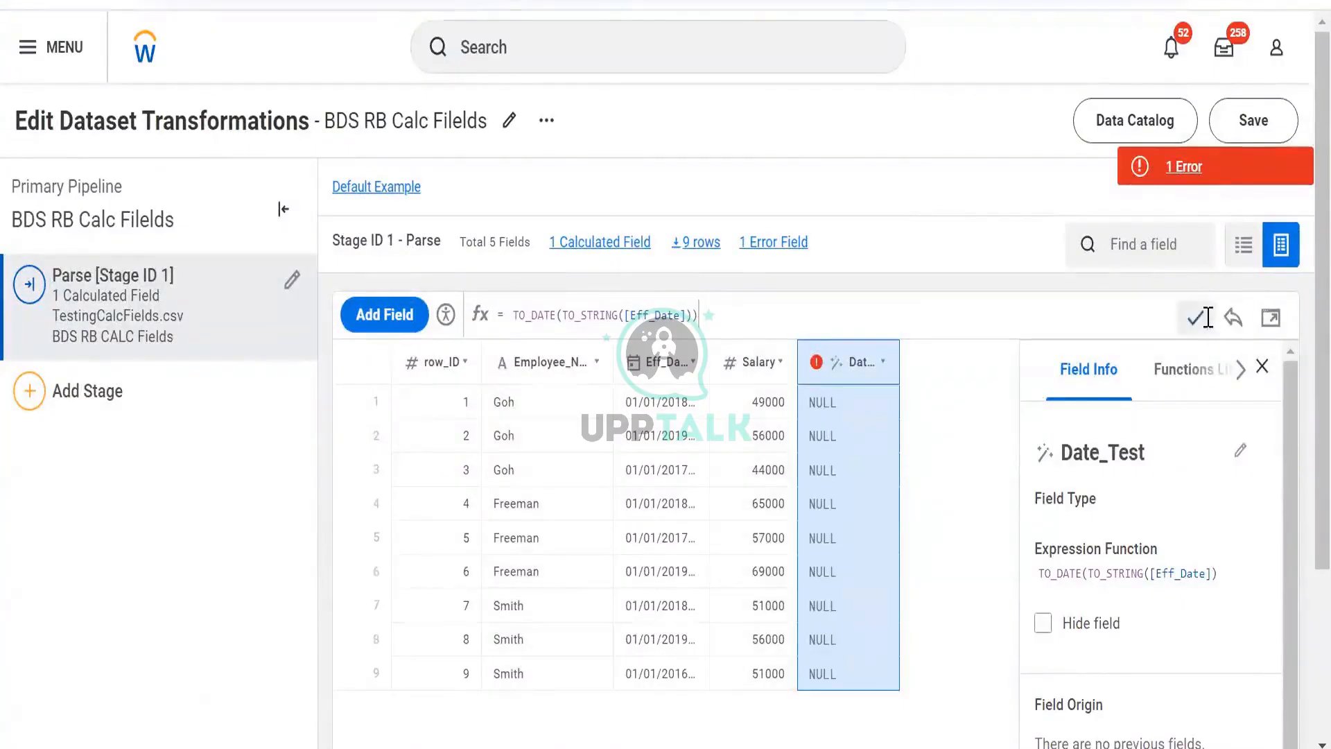
left_click(1247, 178)
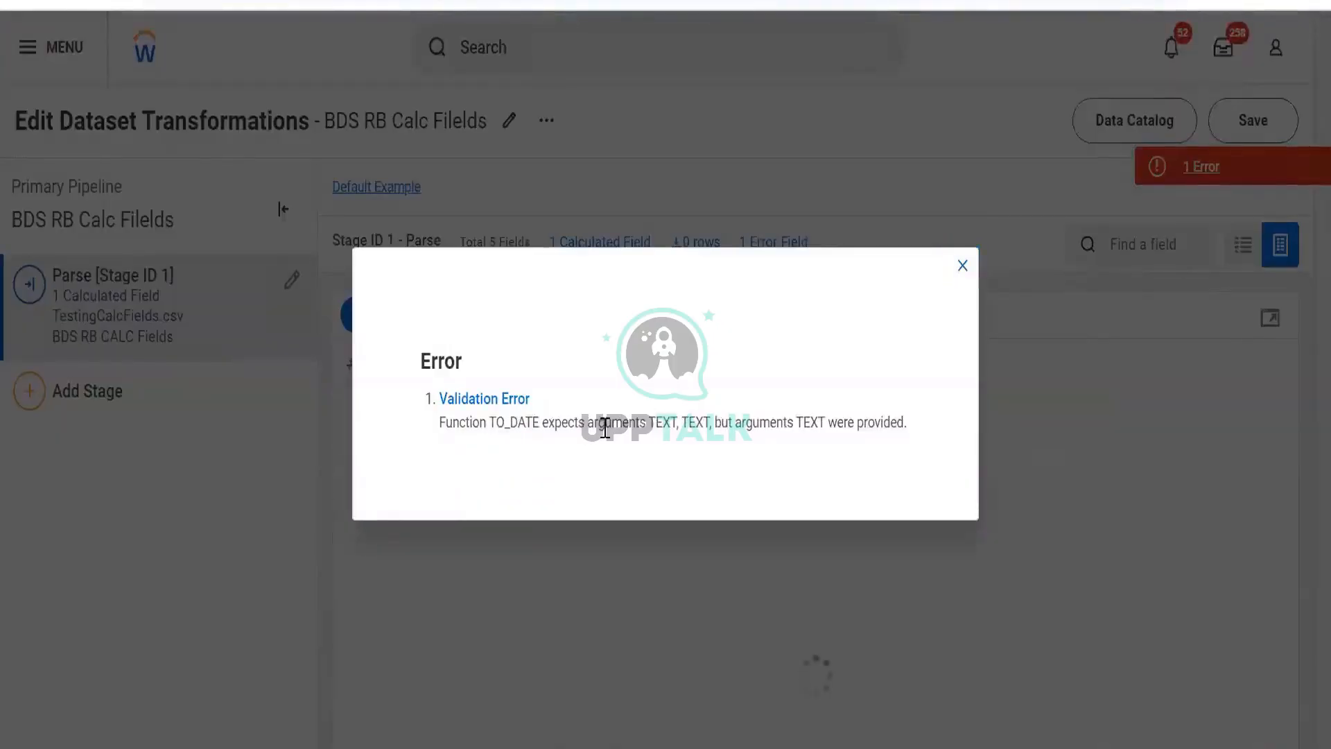
left_click_drag(510, 424, 925, 460)
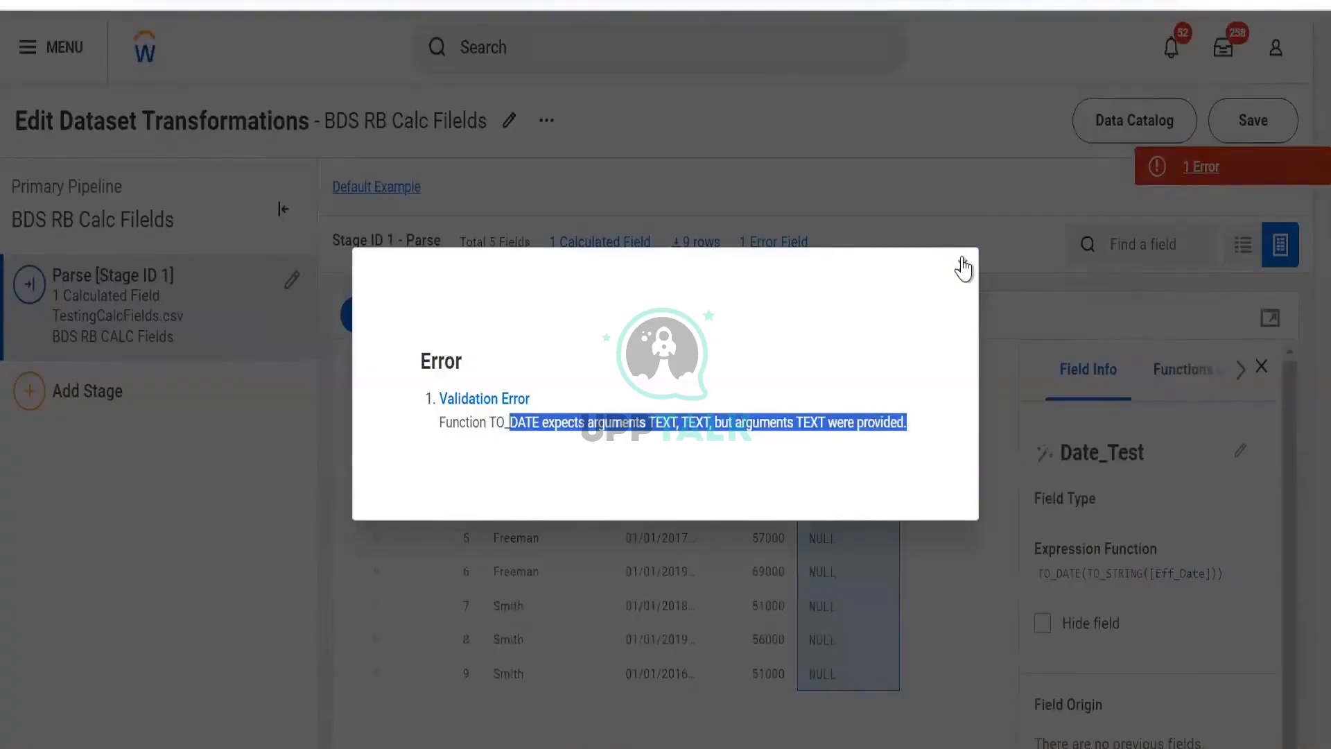
left_click(996, 310)
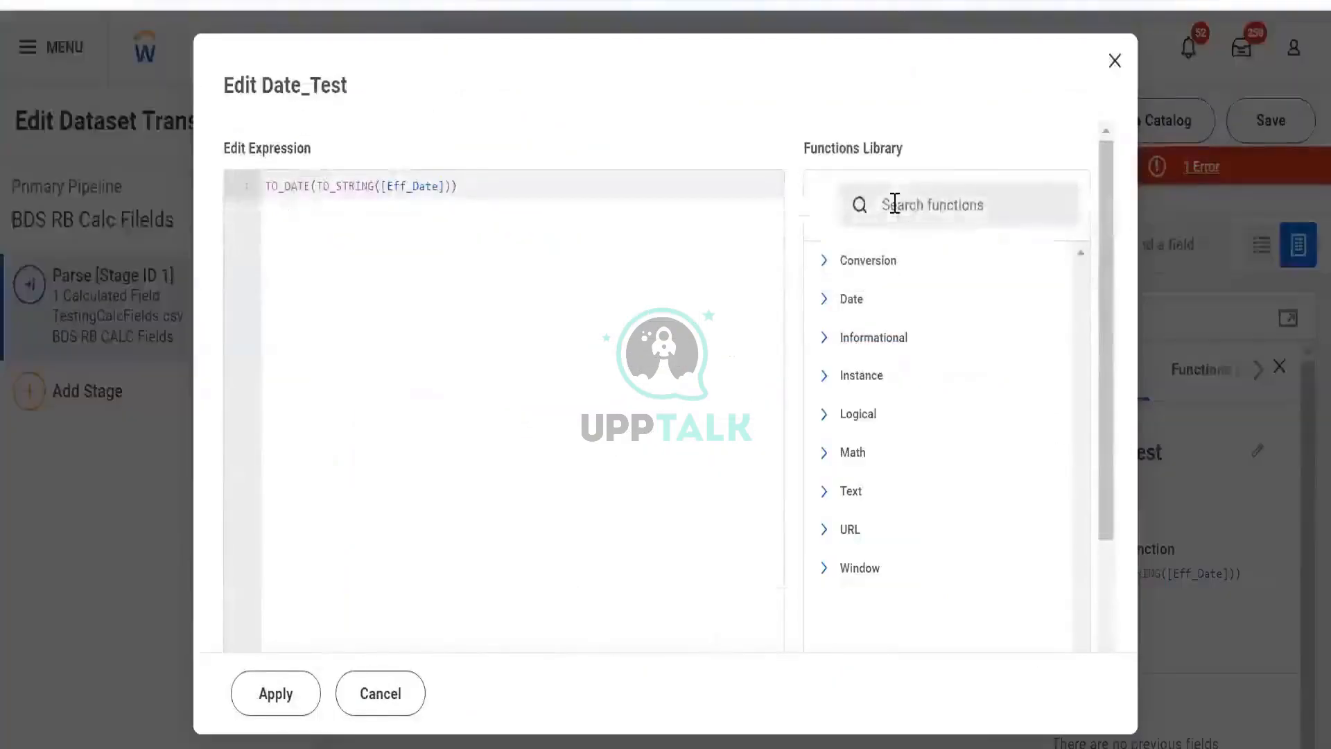
Step: Look up to_da in the functions library and examine the TO_DATE function's description and example syntax
left_click(894, 206)
type("to_da")
scroll(894, 222, "down", 1)
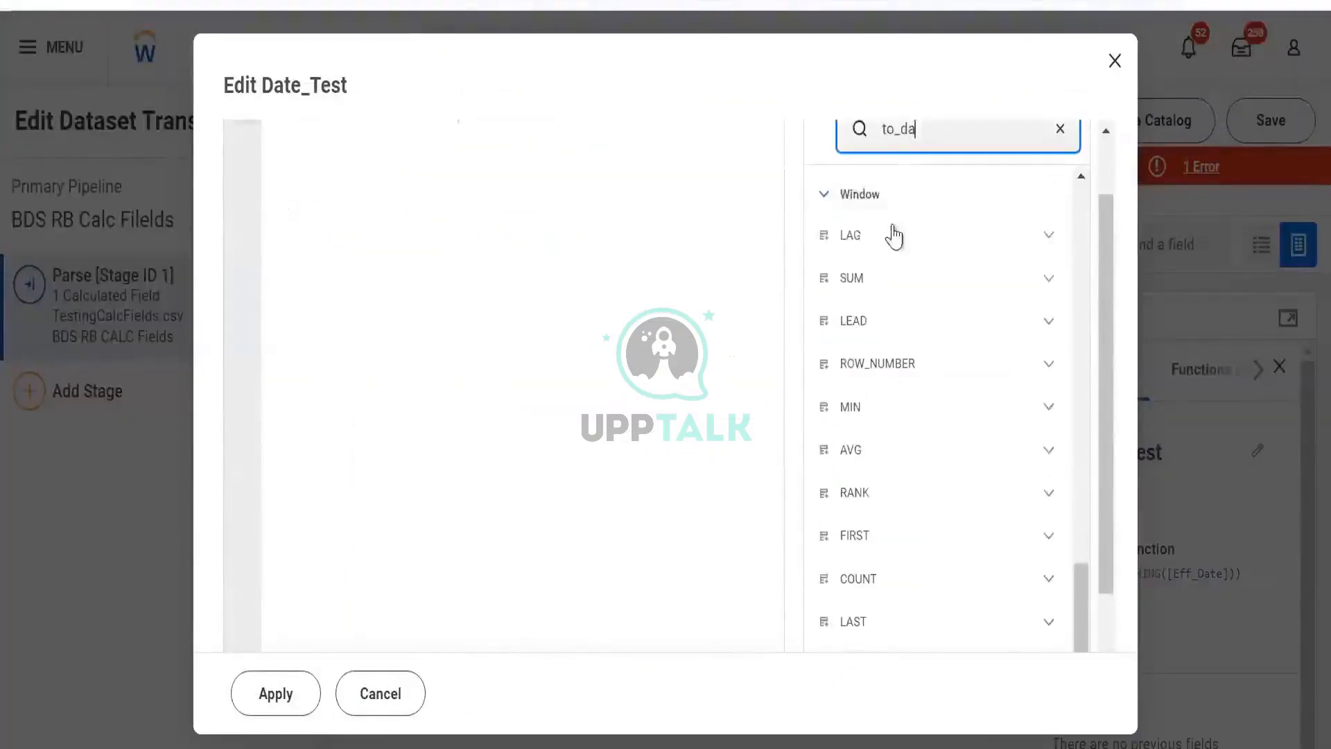
left_click(1037, 263)
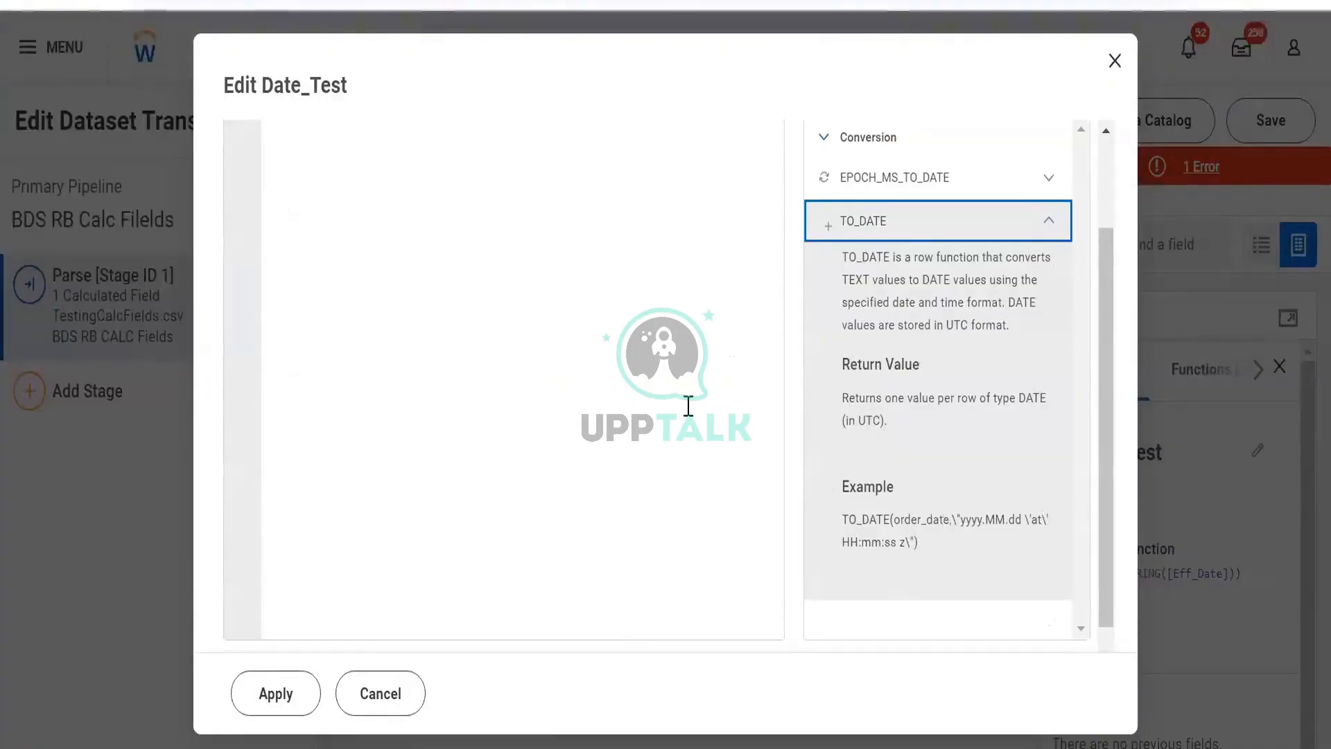
scroll(687, 408, "up", 2)
left_click_drag(171, 154, 511, 228)
left_click(565, 293)
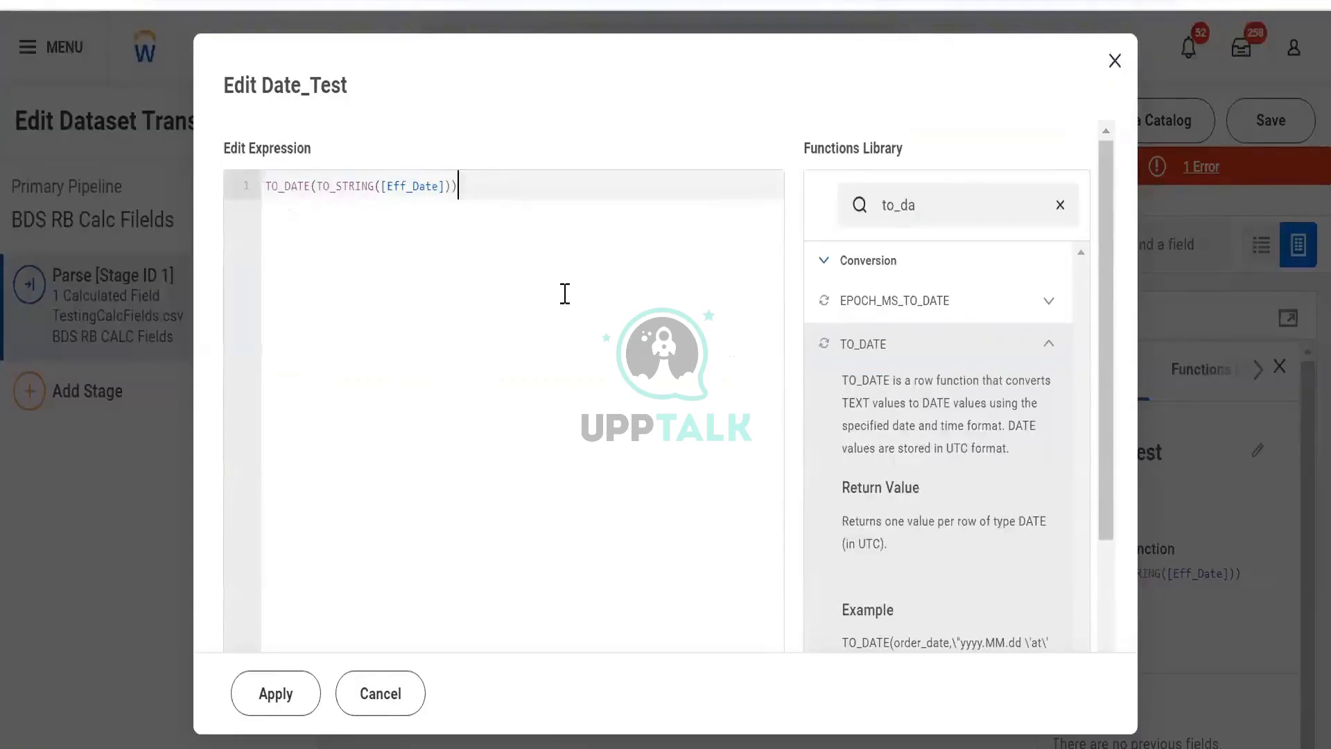
scroll(579, 284, "down", 3)
scroll(746, 344, "up", 1)
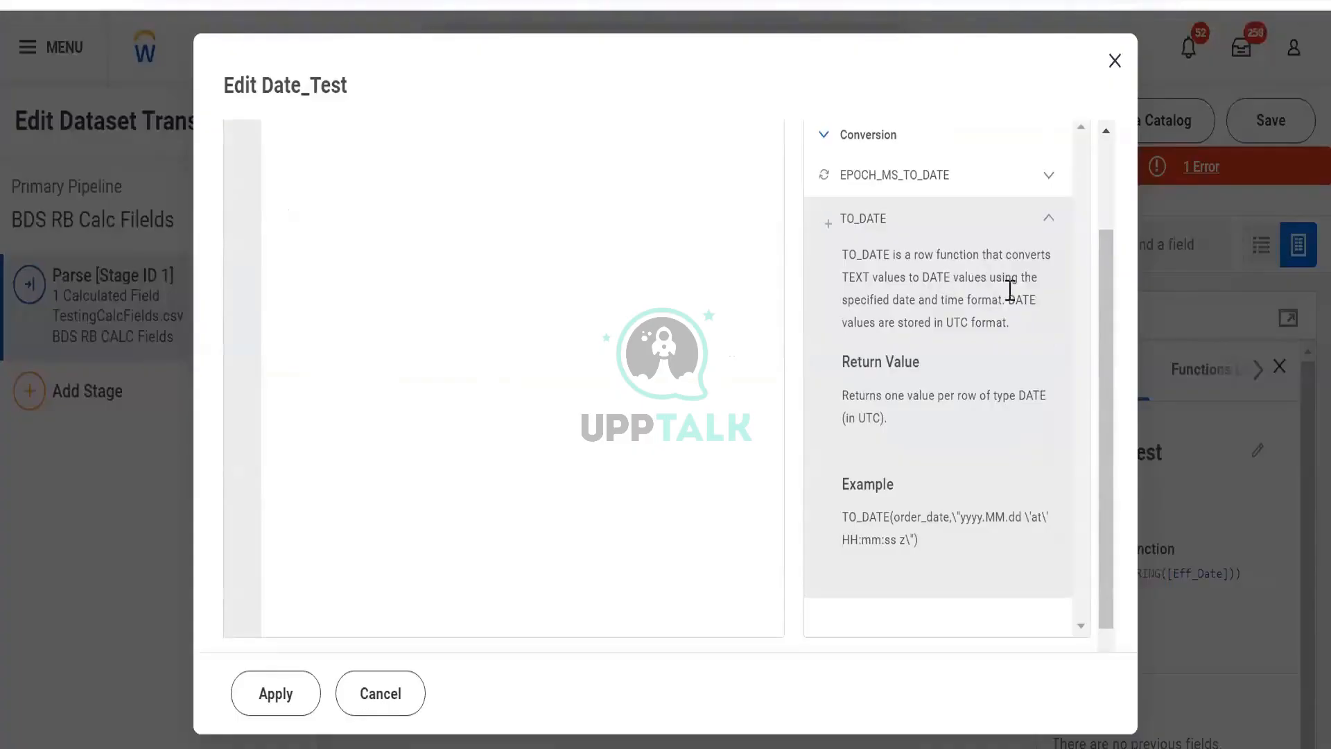
scroll(482, 294, "up", 2)
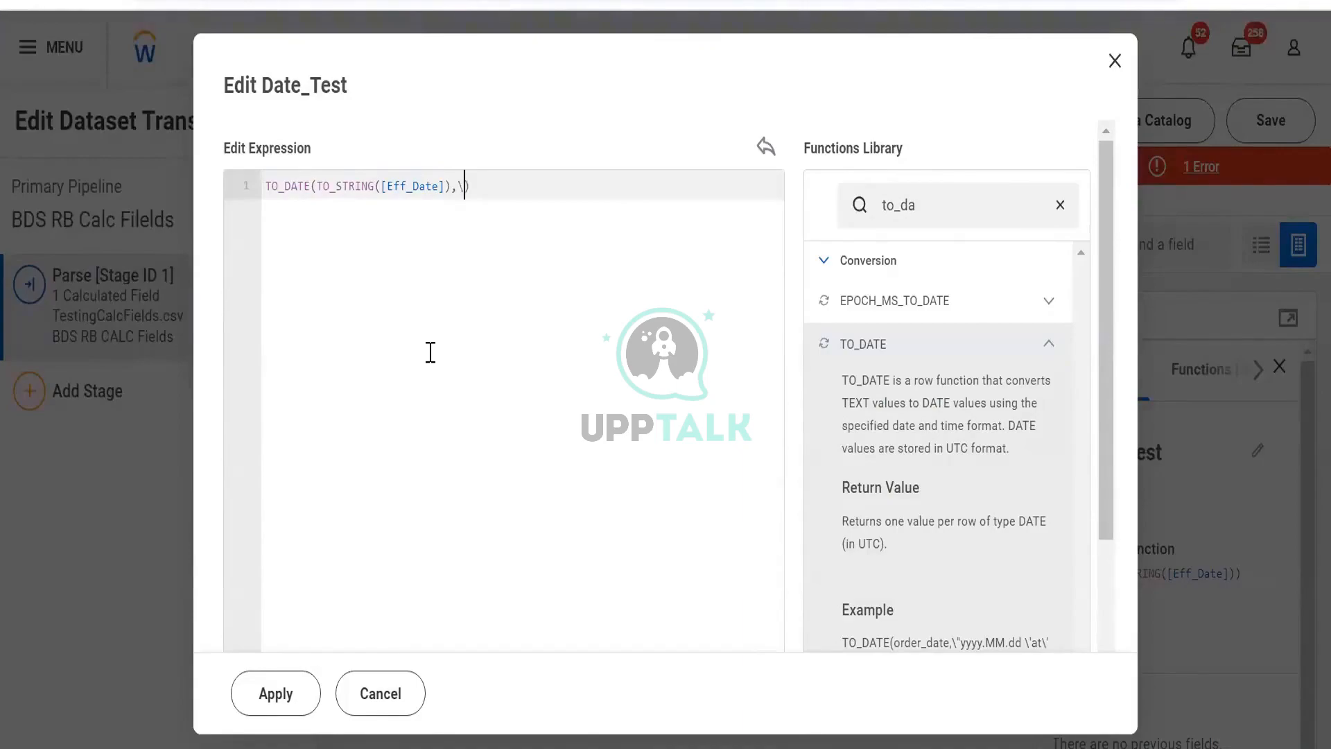
Step: Add the format argument \"dd.MM.yyyy" after TO_STRING([Eff_Date]) inside the TO_DATE expression
type("dd")
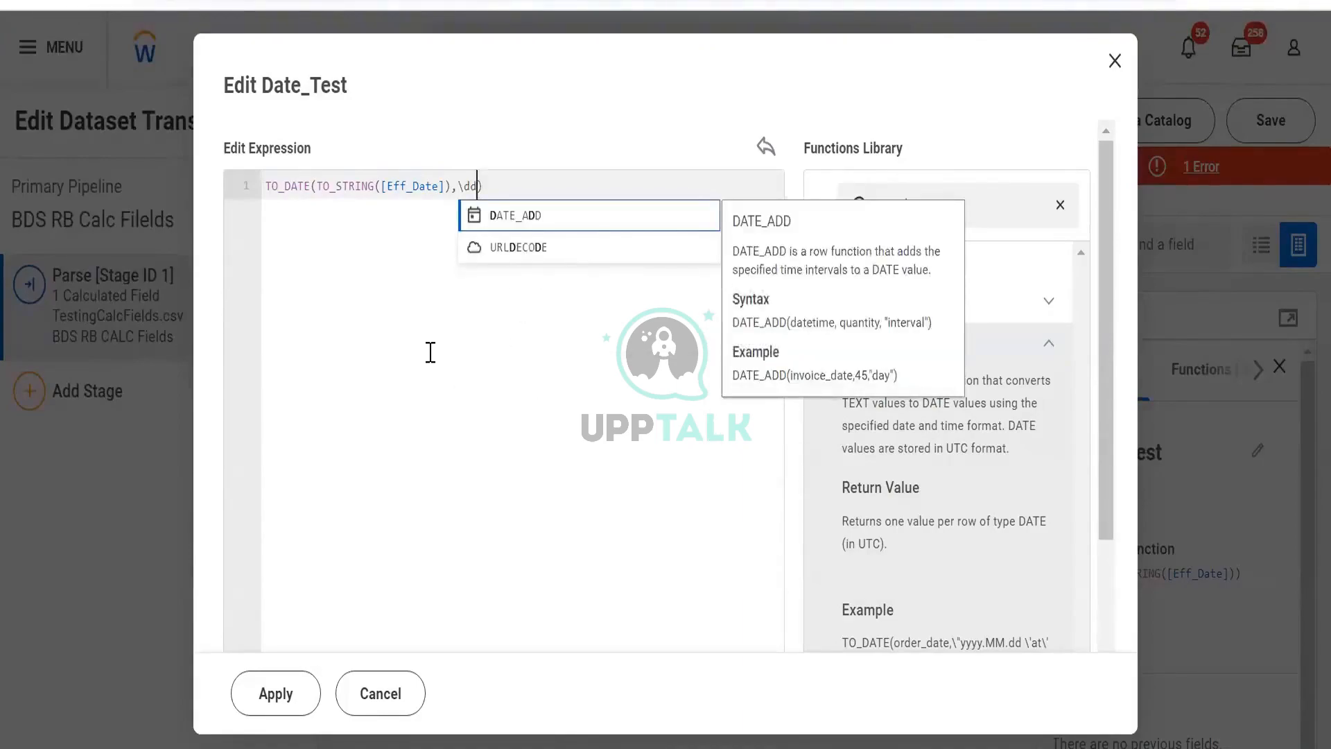
type(".MM")
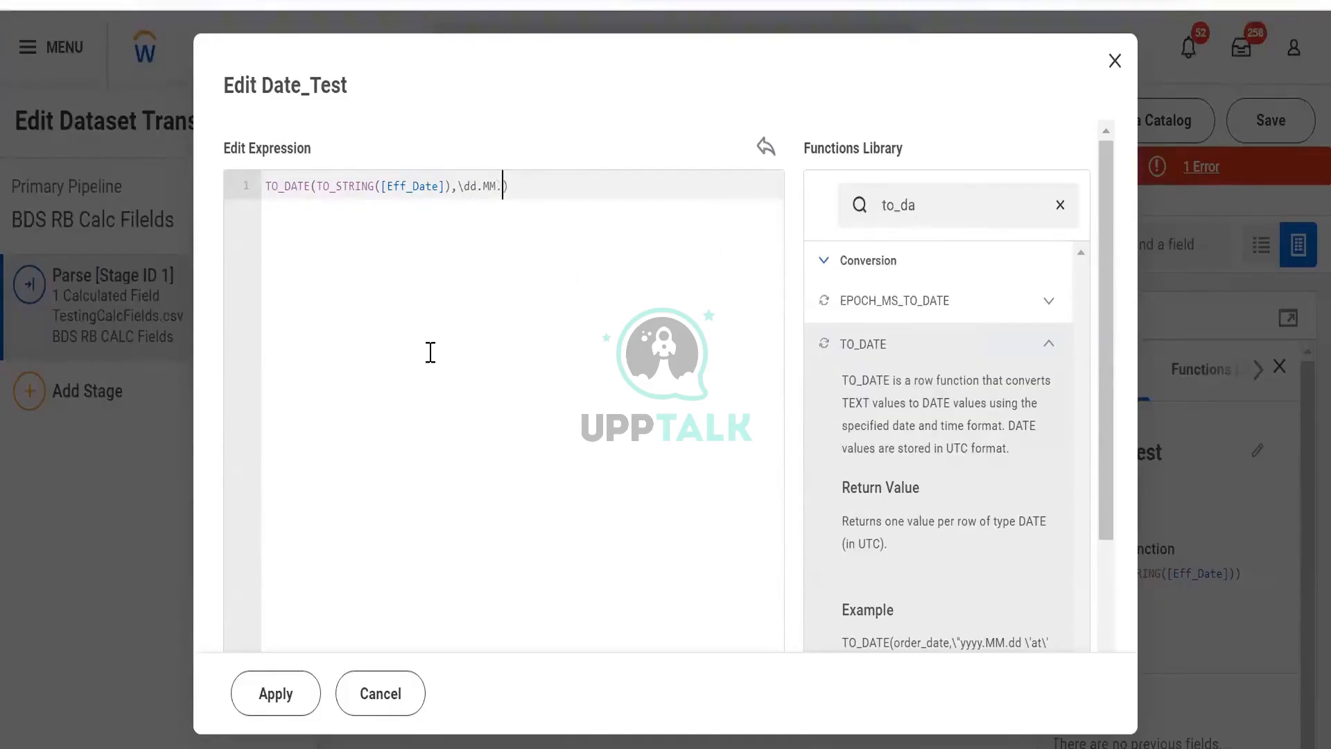
type(".yyyy")
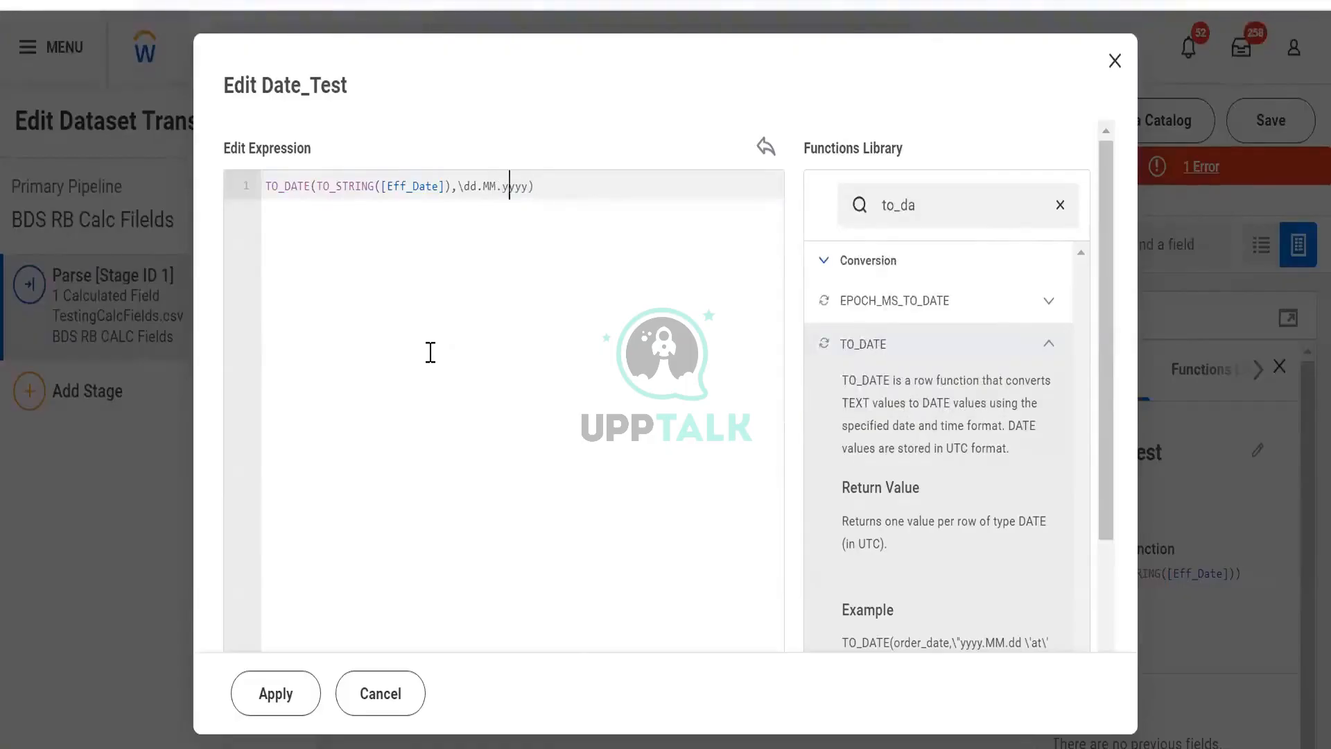
key("Left")
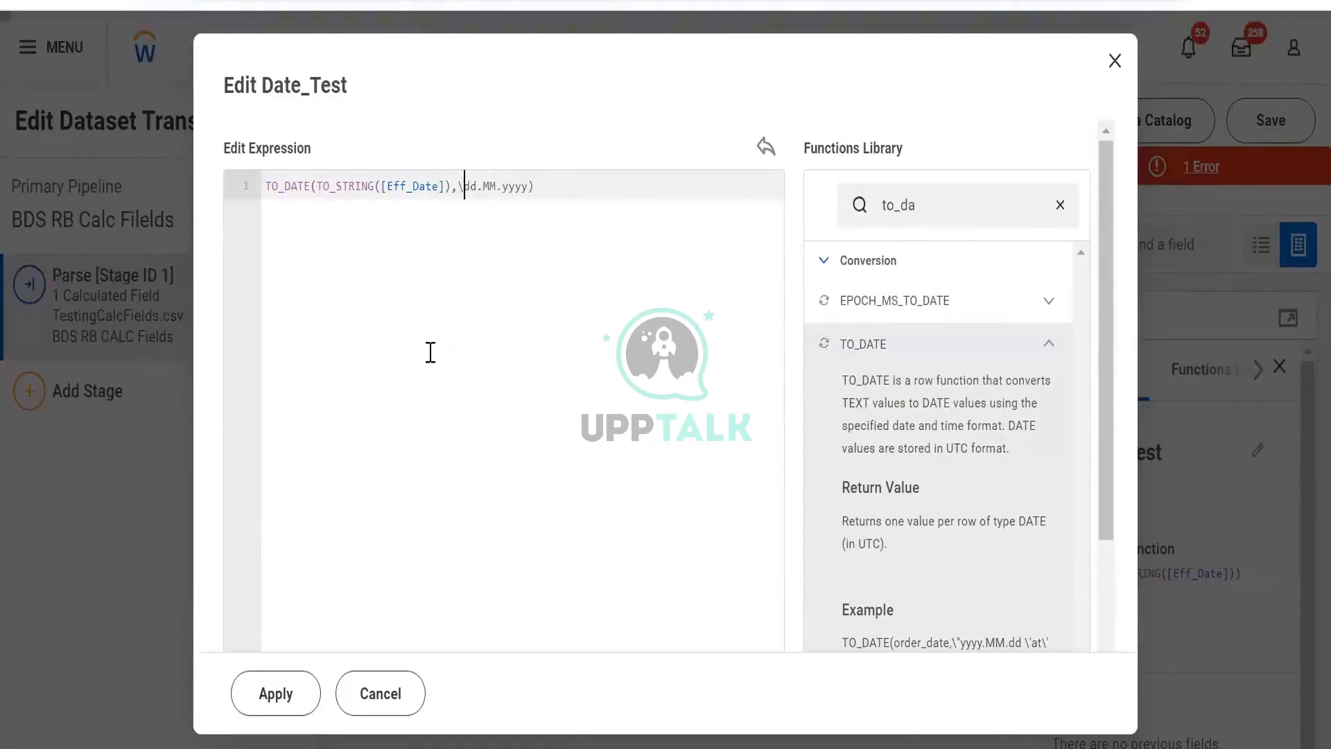
type("\"")
key("Right")
key("Right")
key("Right")
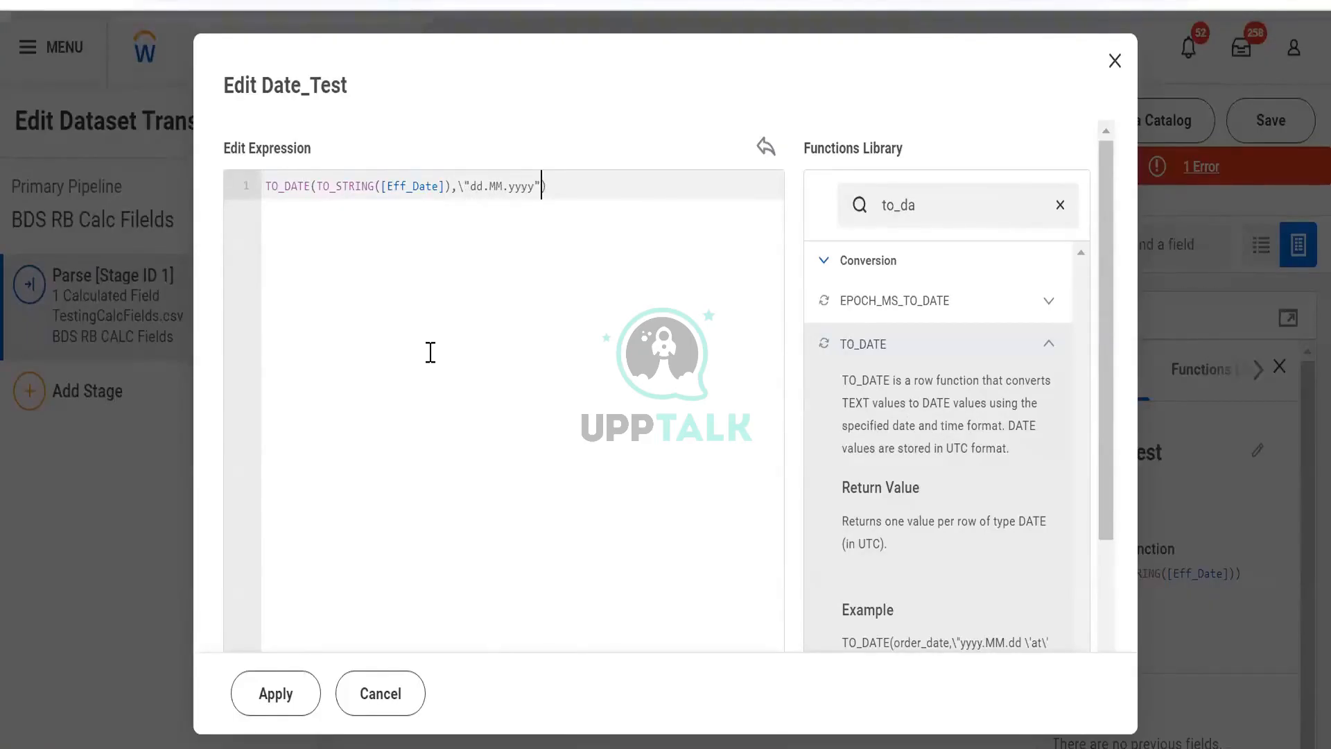
Step: Compare with the TO_DATE example, complete the format as \"dd.MM.yyyy\", apply the expression, and read and dismiss the error details
scroll(951, 340, "down", 3)
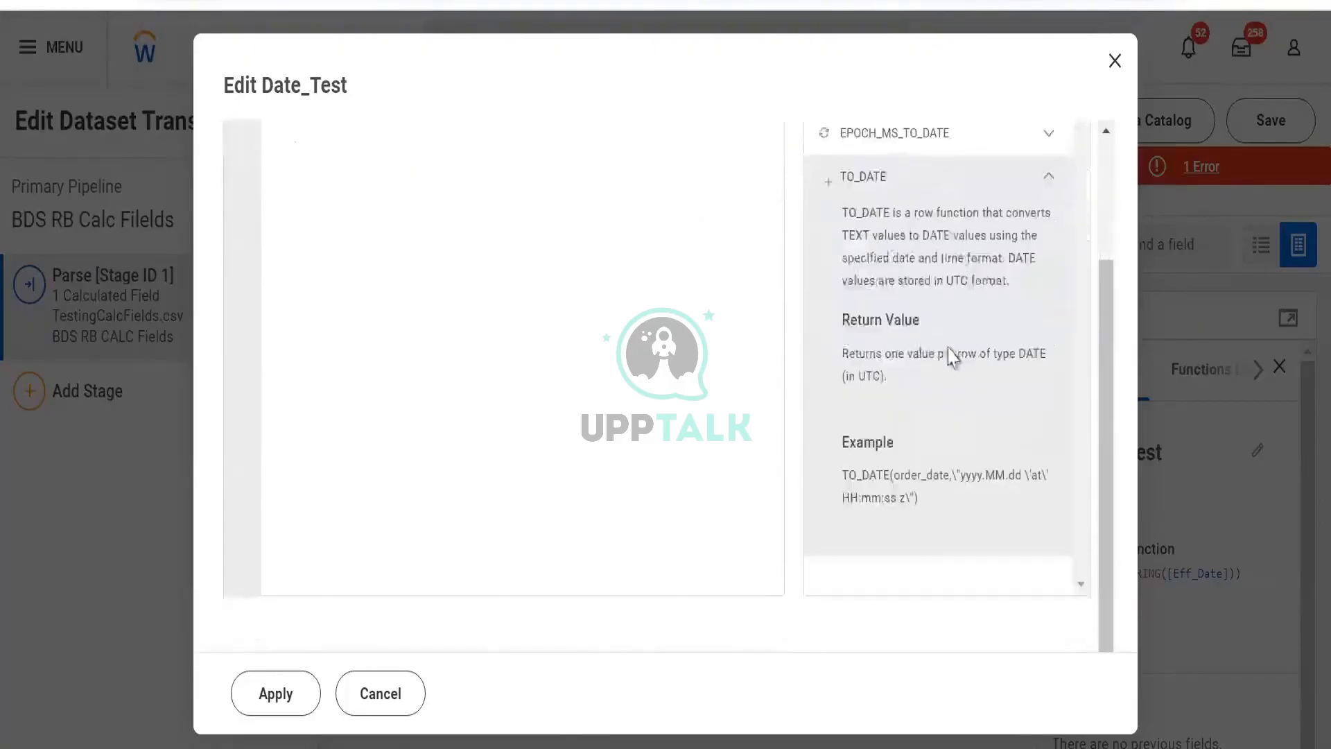
scroll(755, 387, "up", 3)
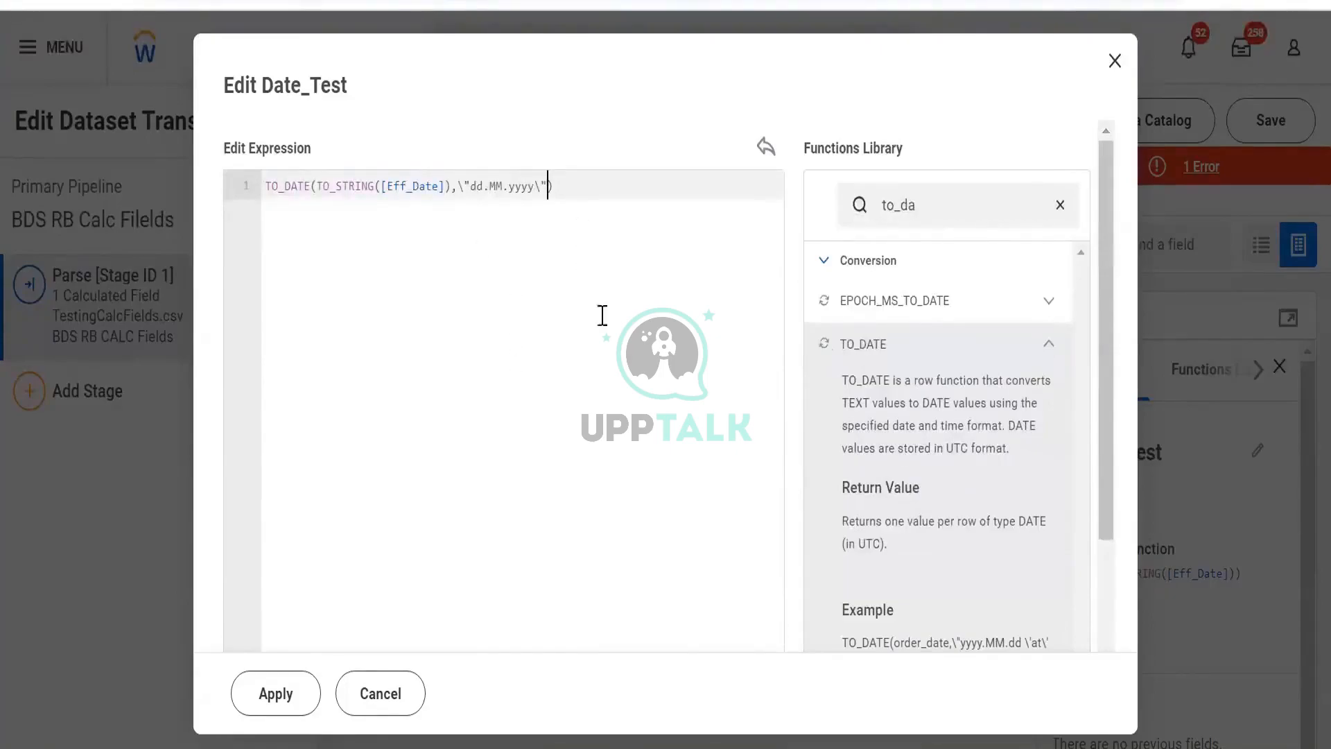
scroll(777, 291, "down", 2)
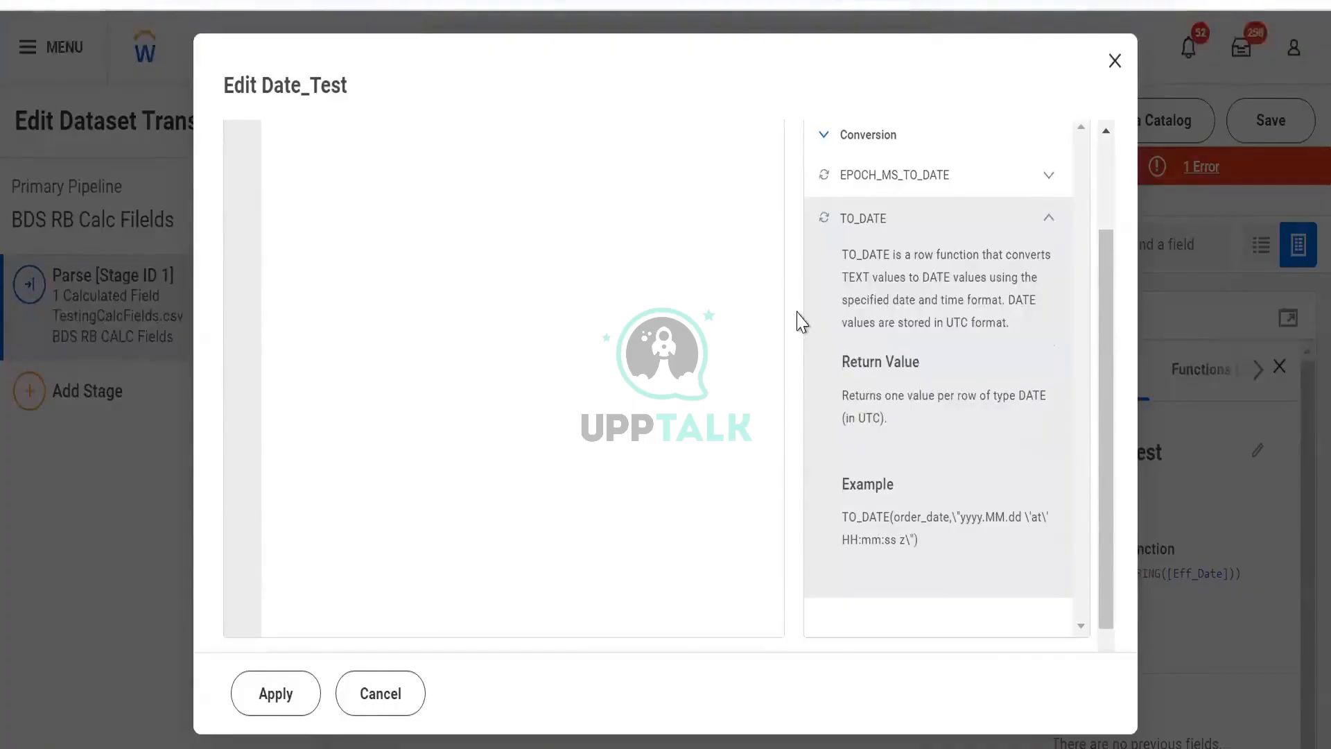
scroll(671, 347, "up", 2)
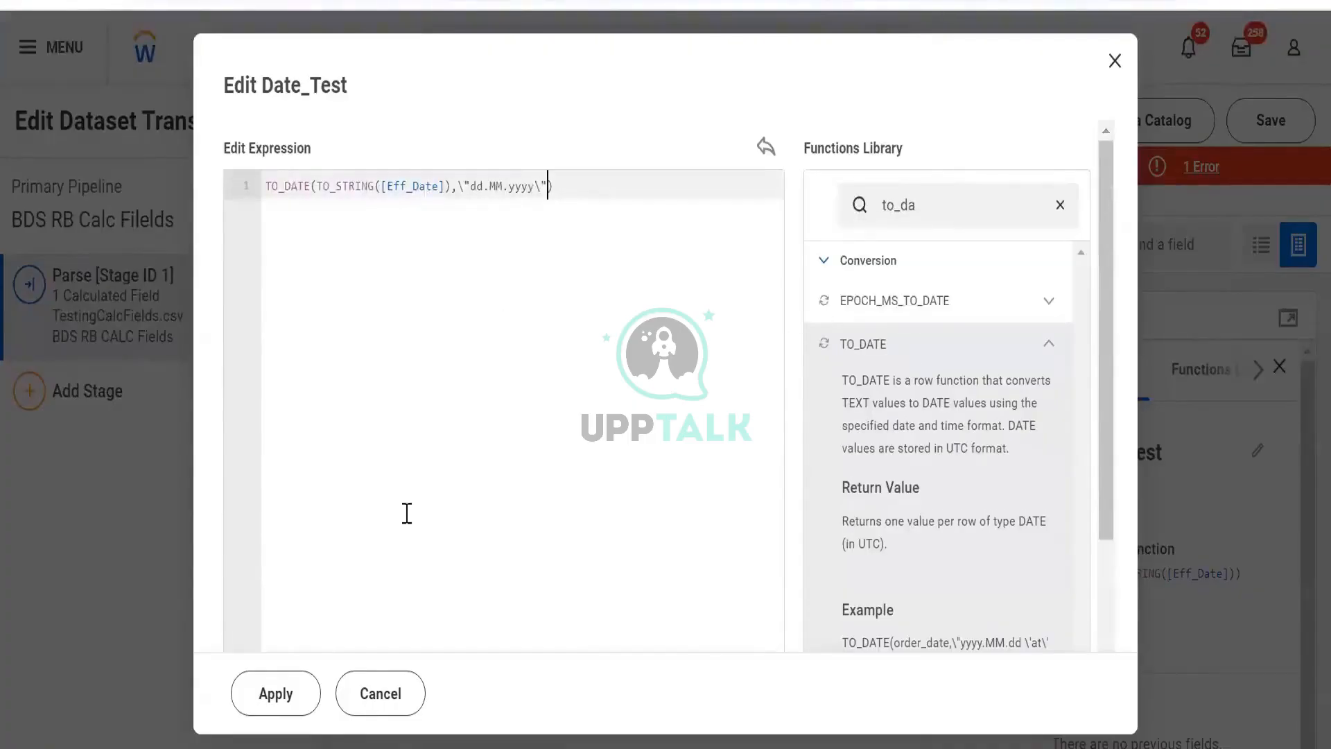
left_click(283, 695)
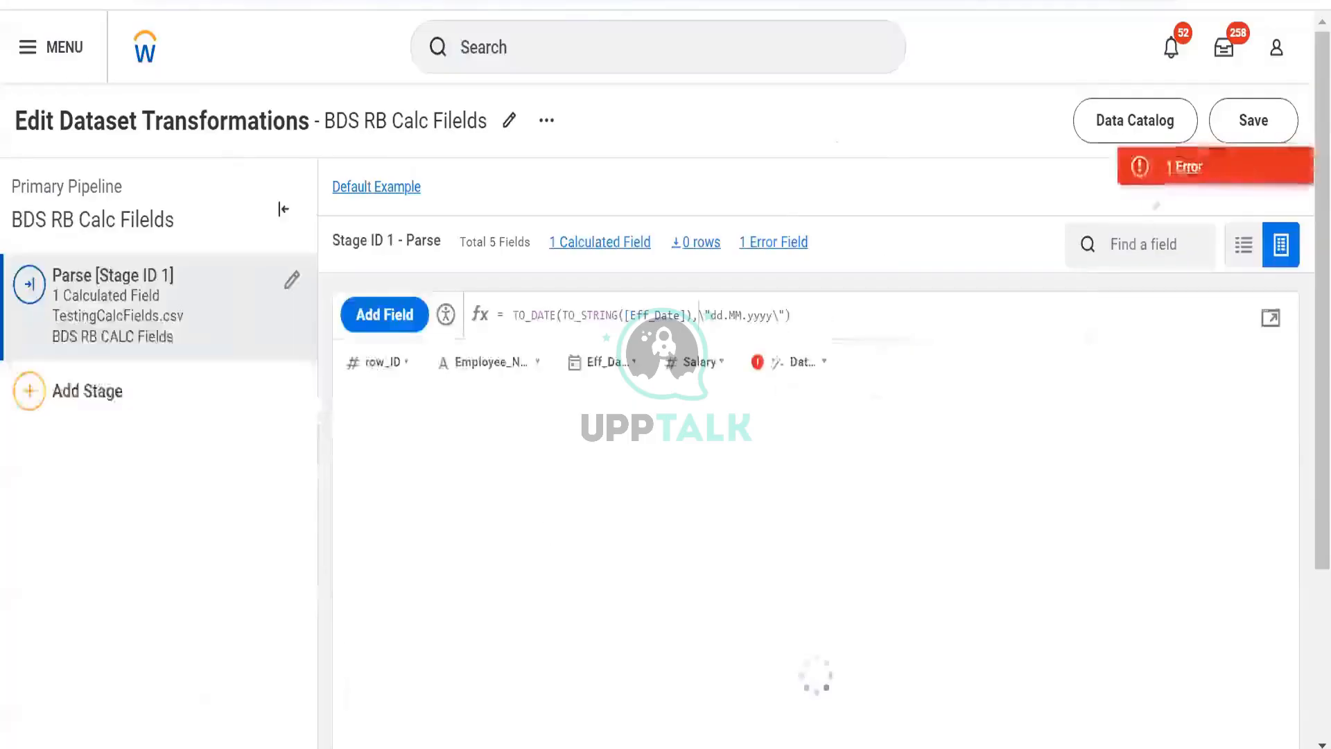
left_click(1137, 183)
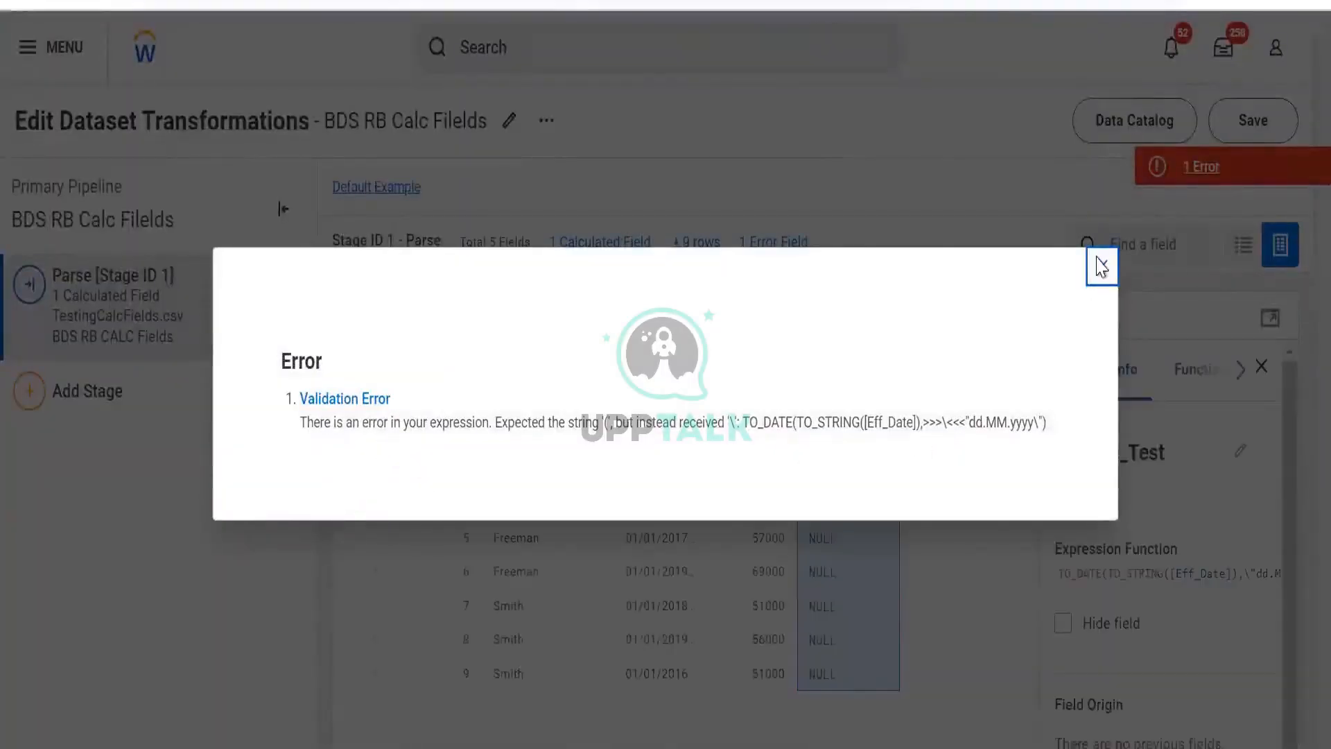
left_click(1103, 265)
Step: Remove both backslashes to make the expression TO_DATE(TO_STRING([Eff_Date]),"dd.MM.yyyy") and apply it
left_click(707, 315)
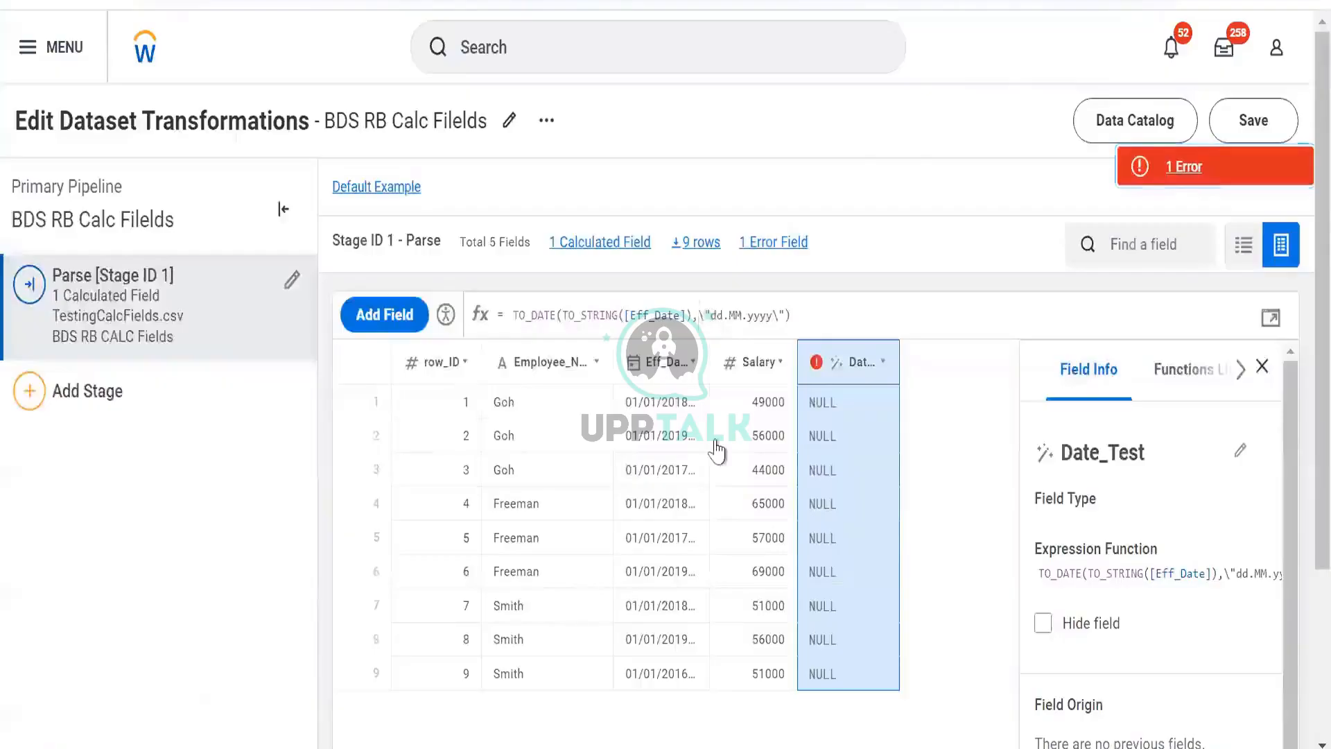
key("BackSpace")
key("Right")
key("Right")
key("Right")
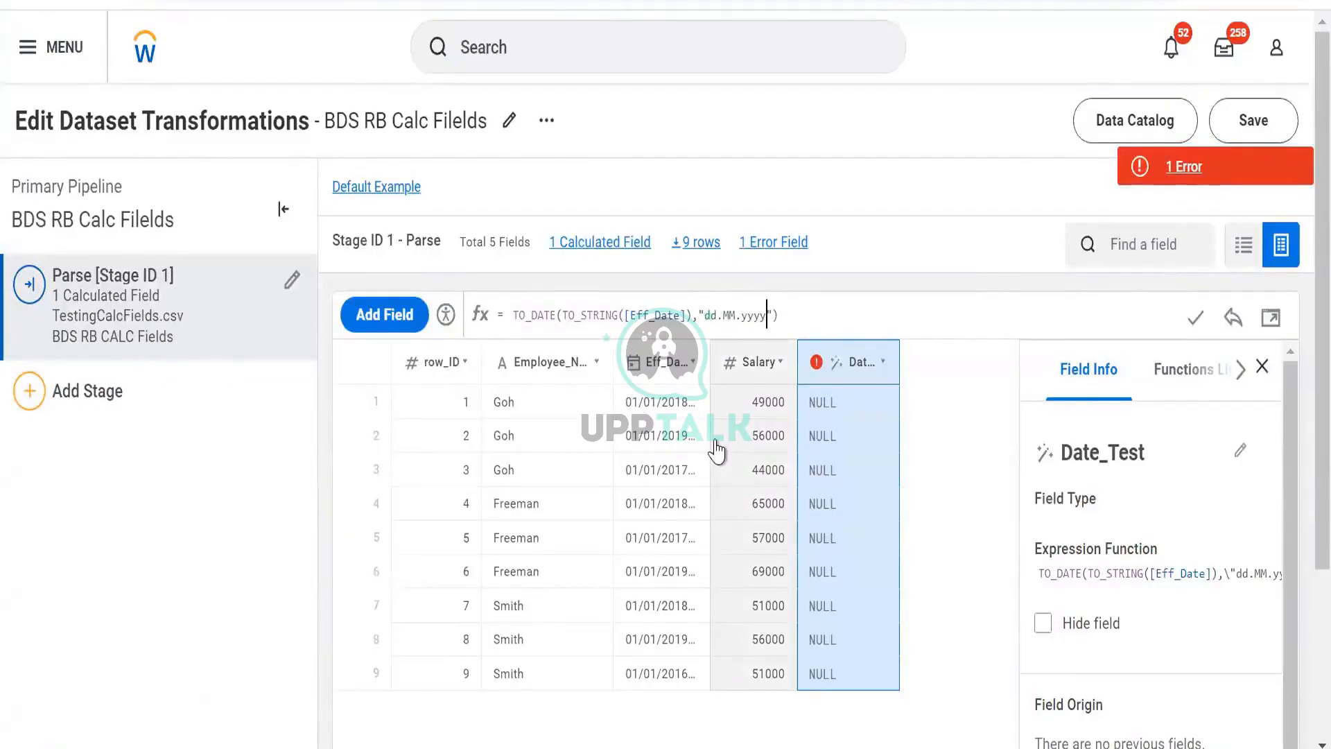
left_click(1194, 318)
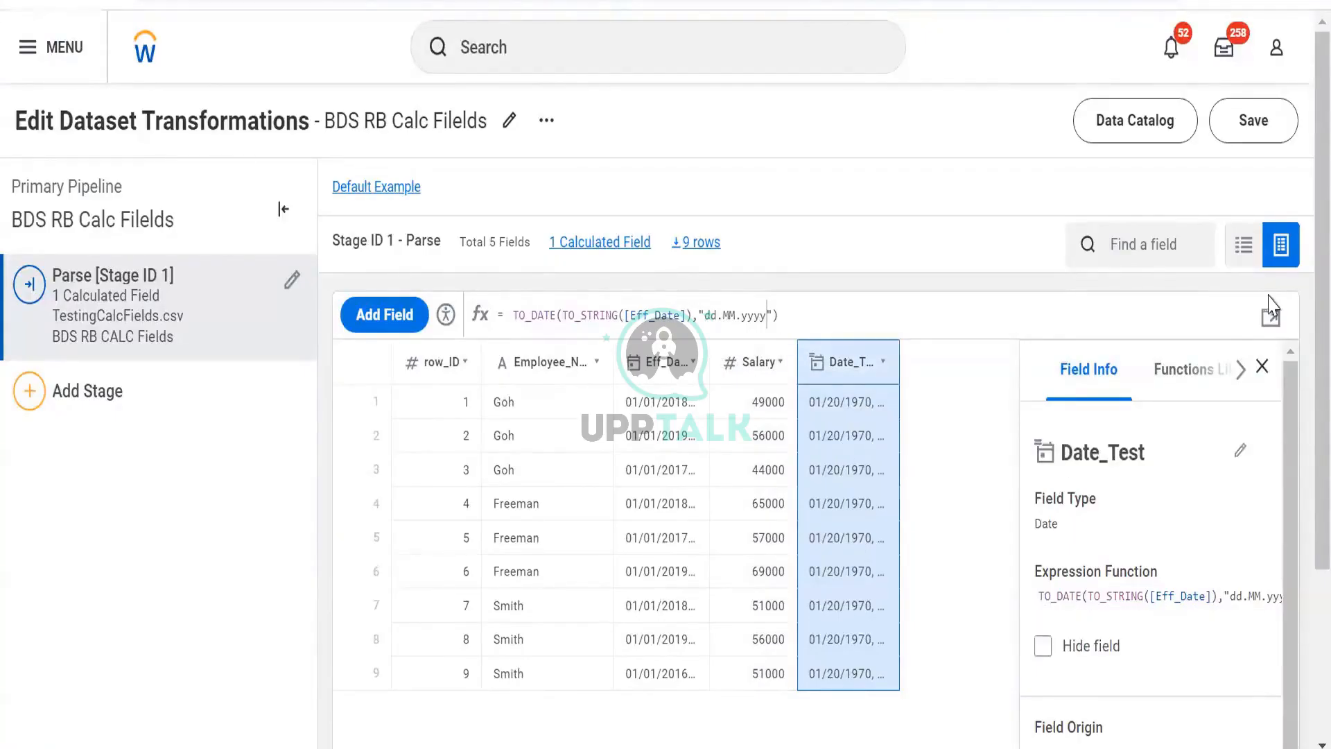
Step: Reopen the Date_Test expression editor, look up to_Da in the functions library, and examine the TO_DATE example's date format
left_click(1271, 318)
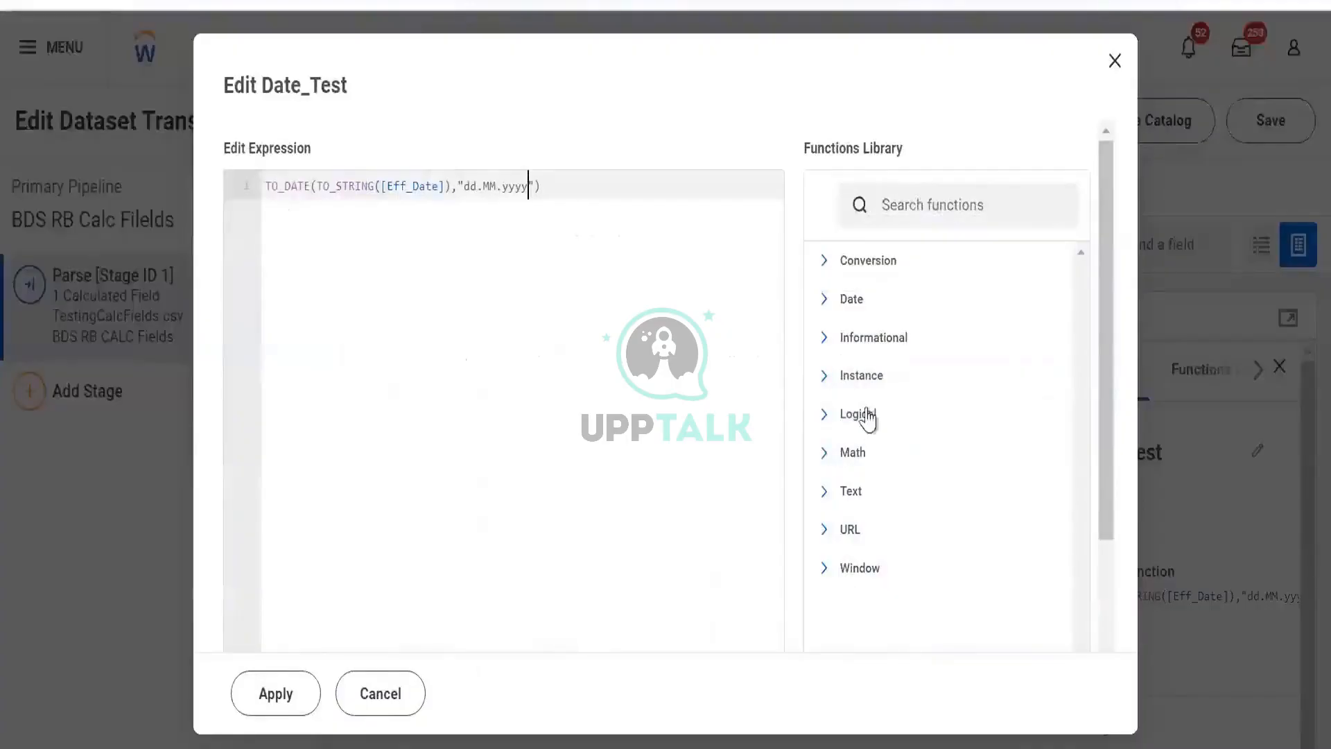
left_click(877, 201)
type("to")
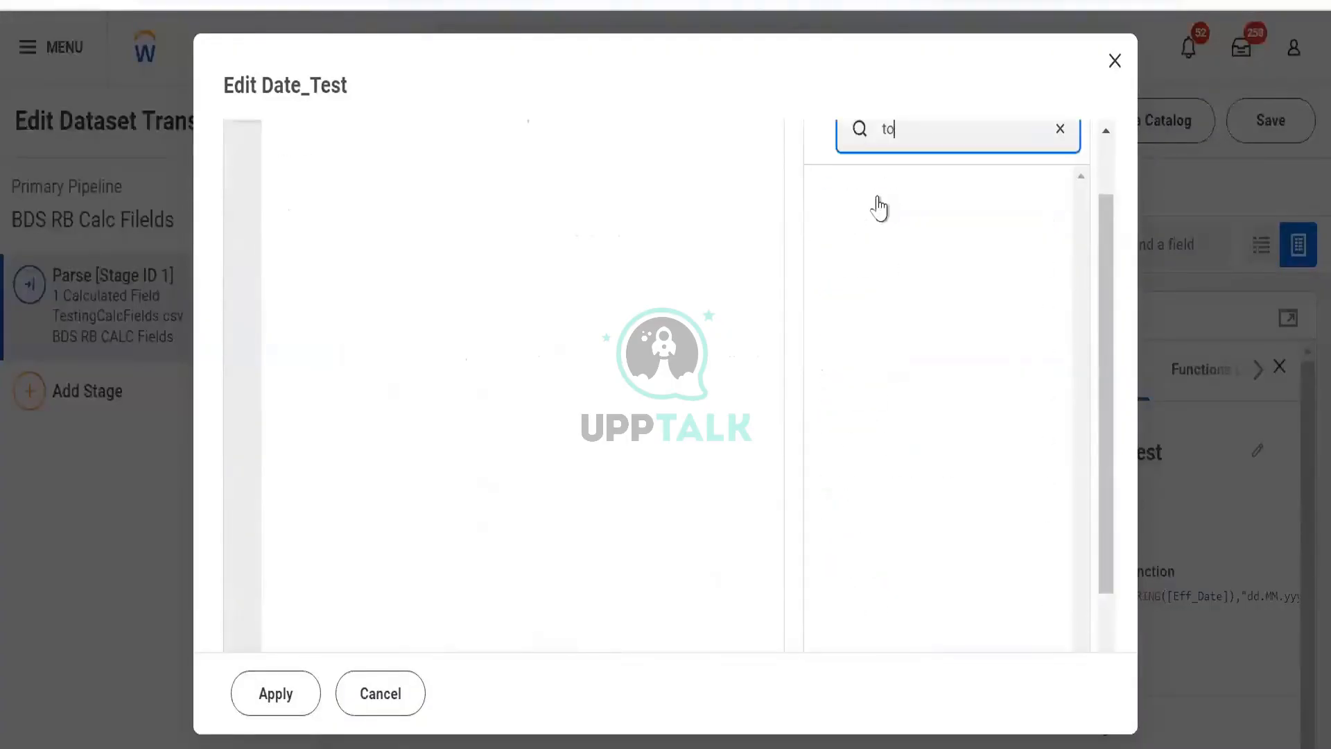
type("_Da")
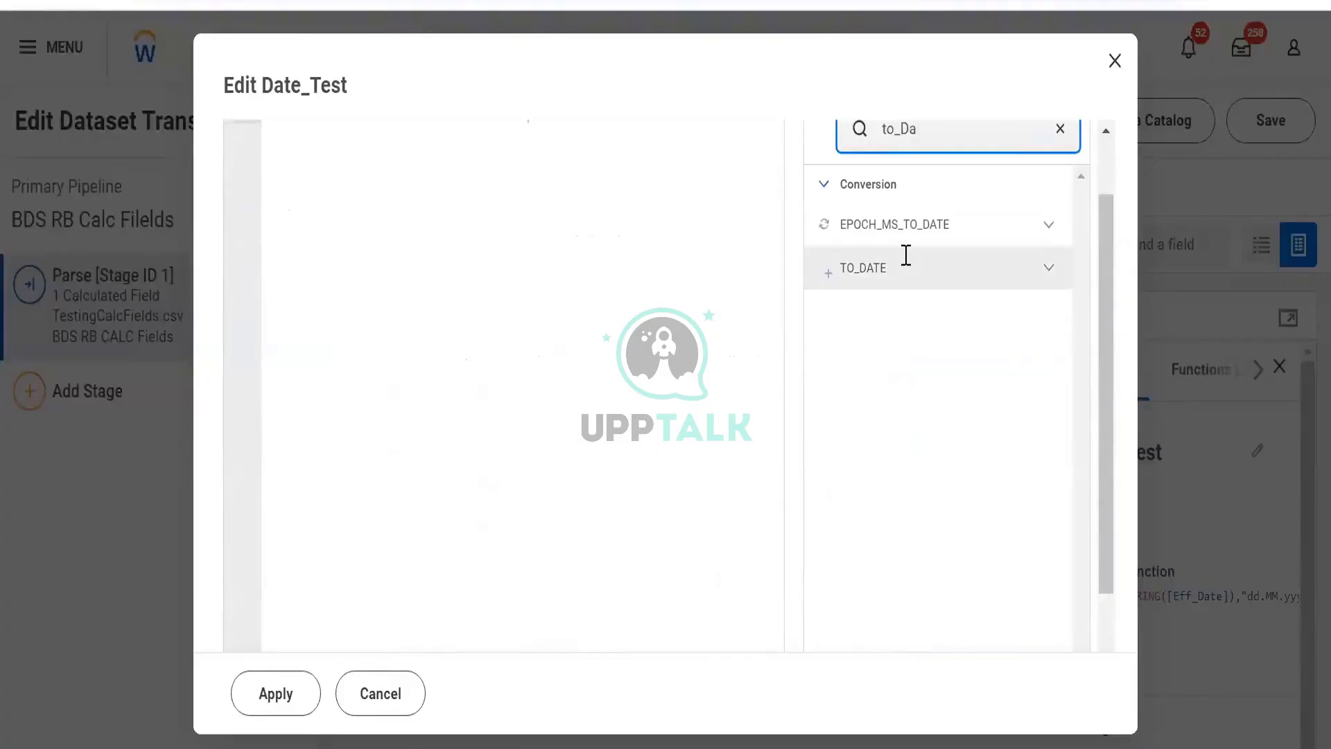
left_click(906, 258)
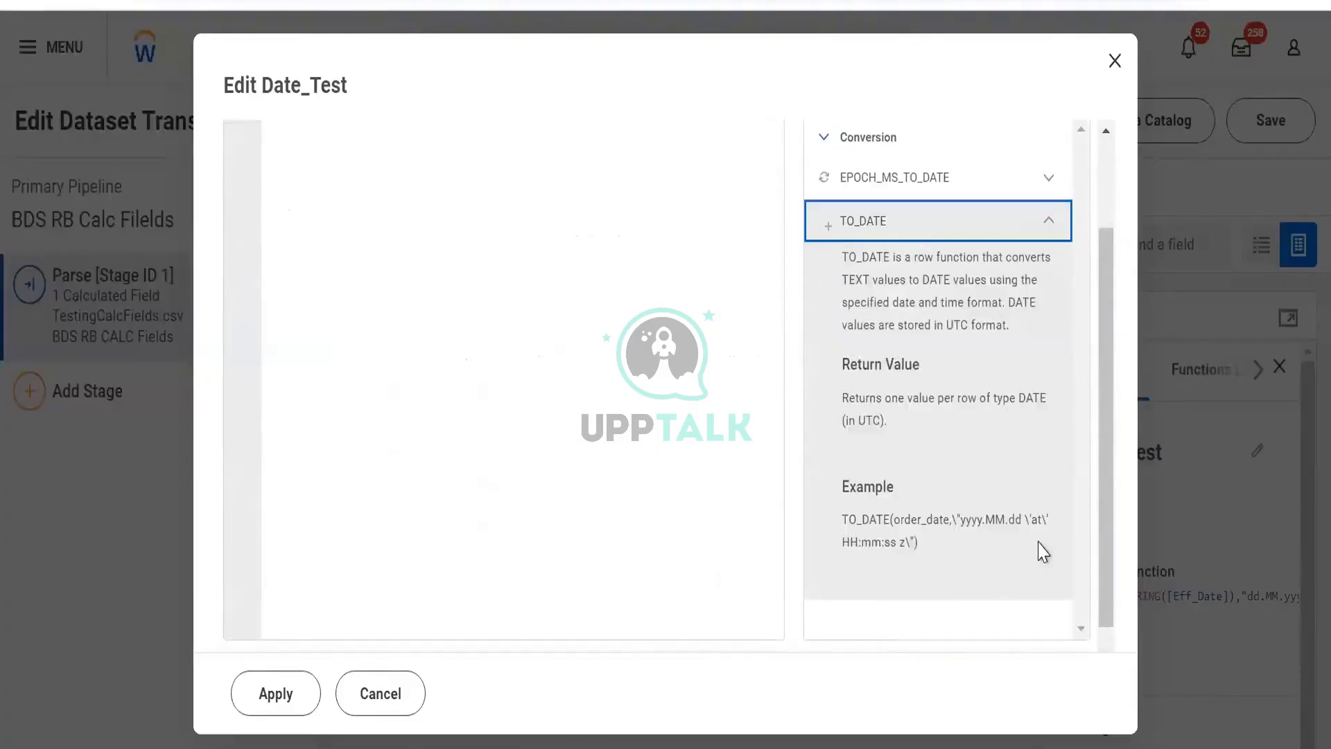
scroll(1043, 553, "up", 2)
scroll(1043, 553, "down", 2)
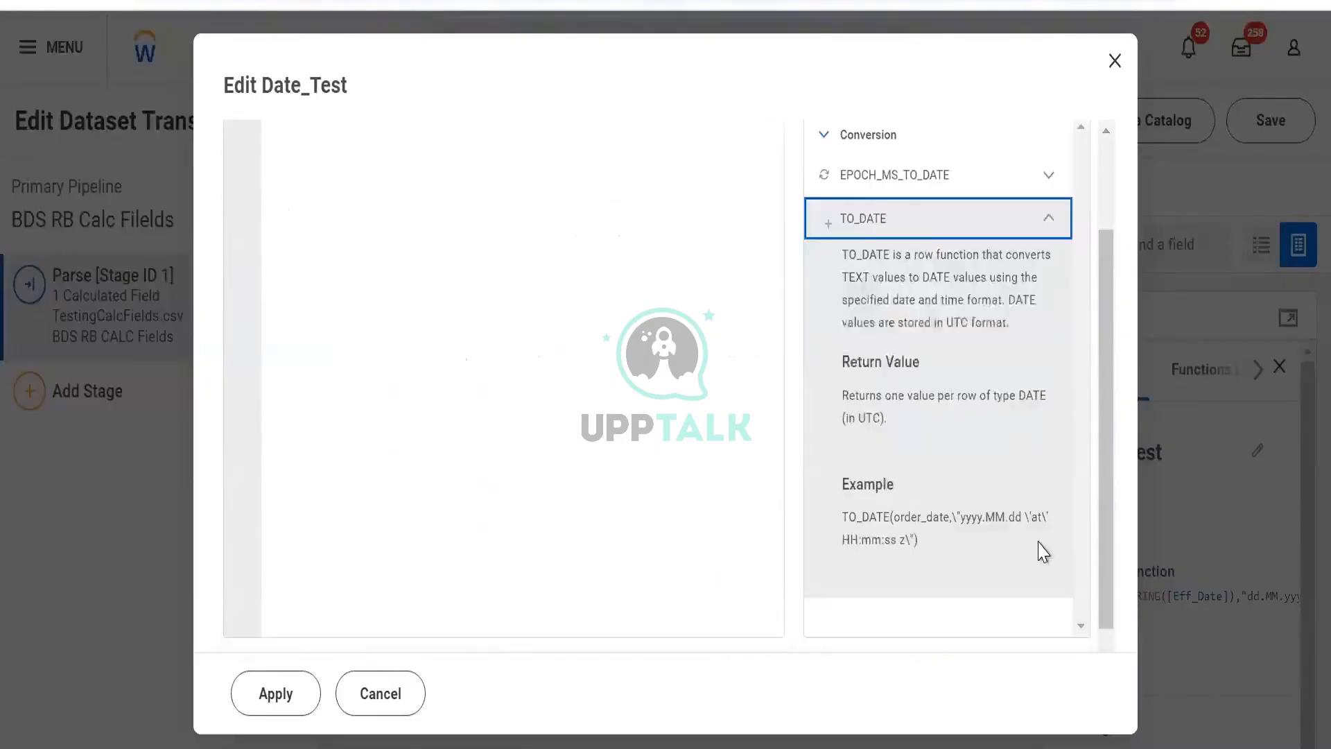
scroll(756, 323, "up", 2)
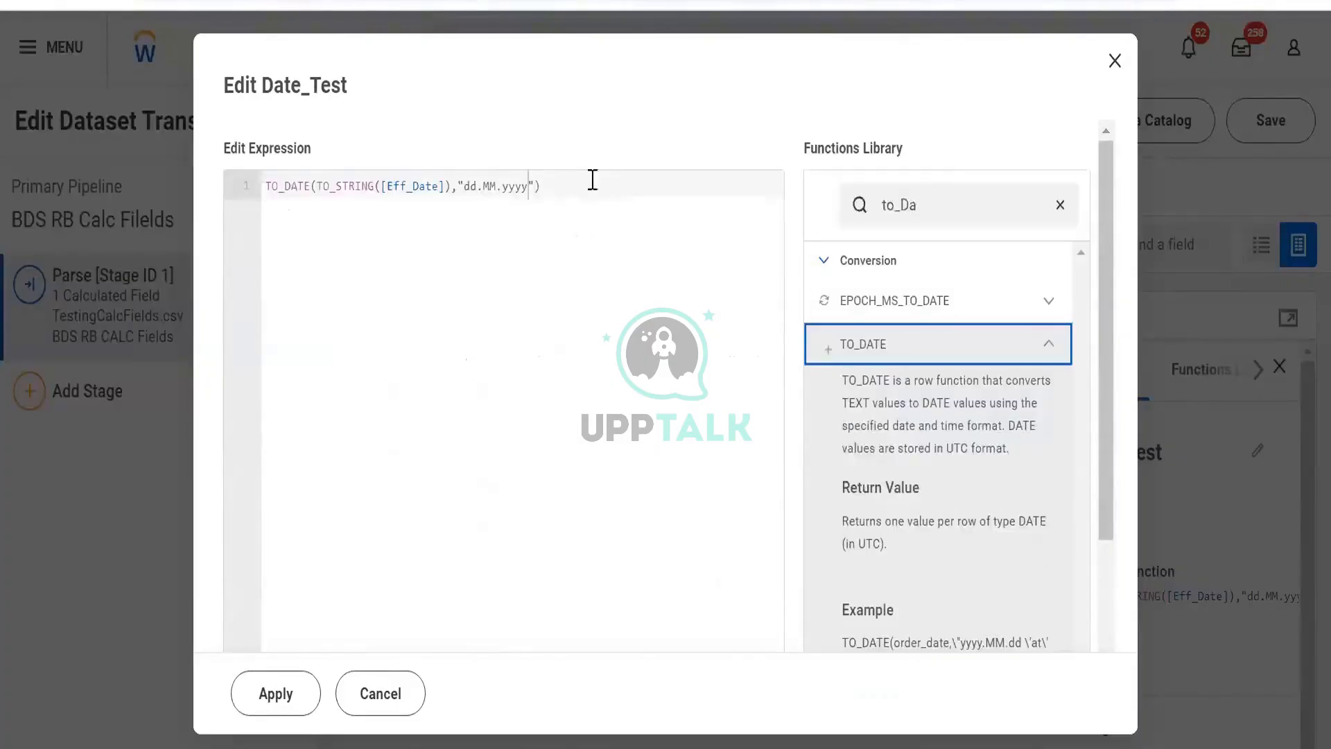
Step: Change the TO_DATE format to "yyyy.MM.dd", apply it, and widen the Date_Test column to show the full values
left_click(474, 187)
key("BackSpace")
key("BackSpace")
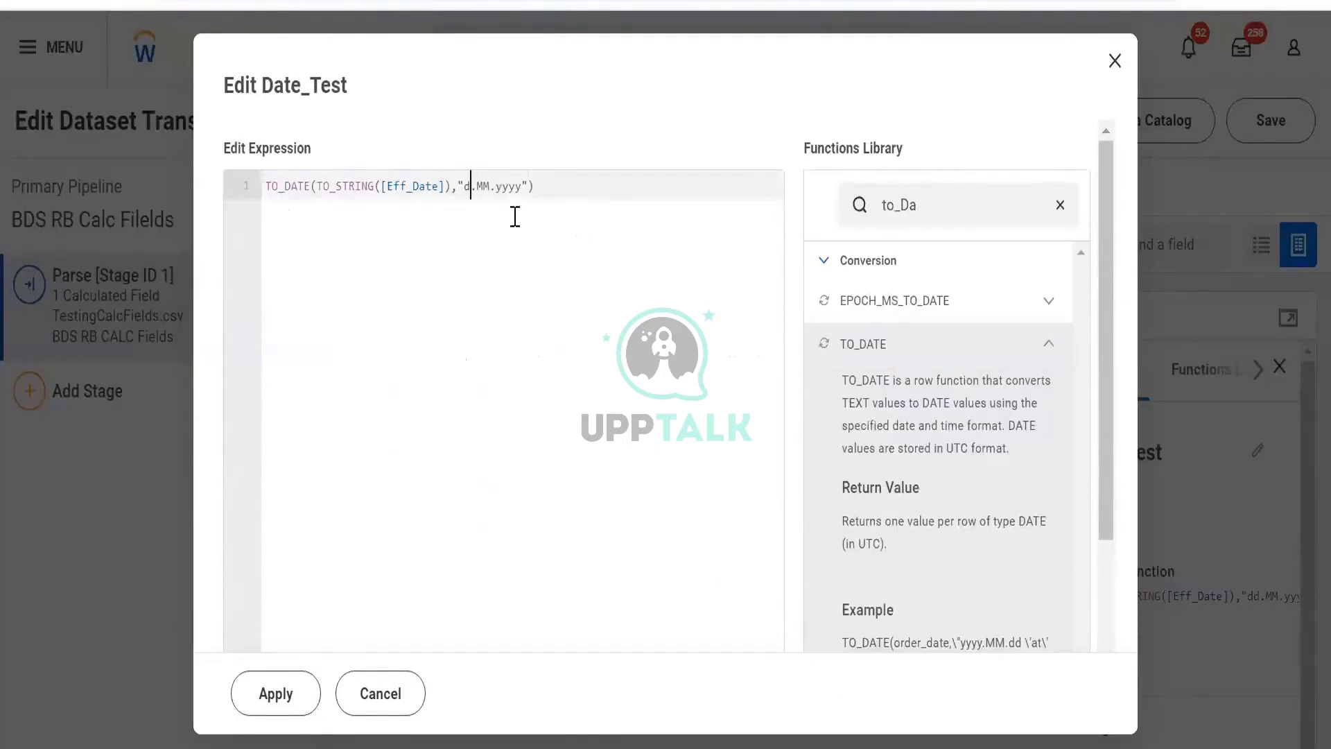
type("yyyy")
key("ctrl+shift+Right")
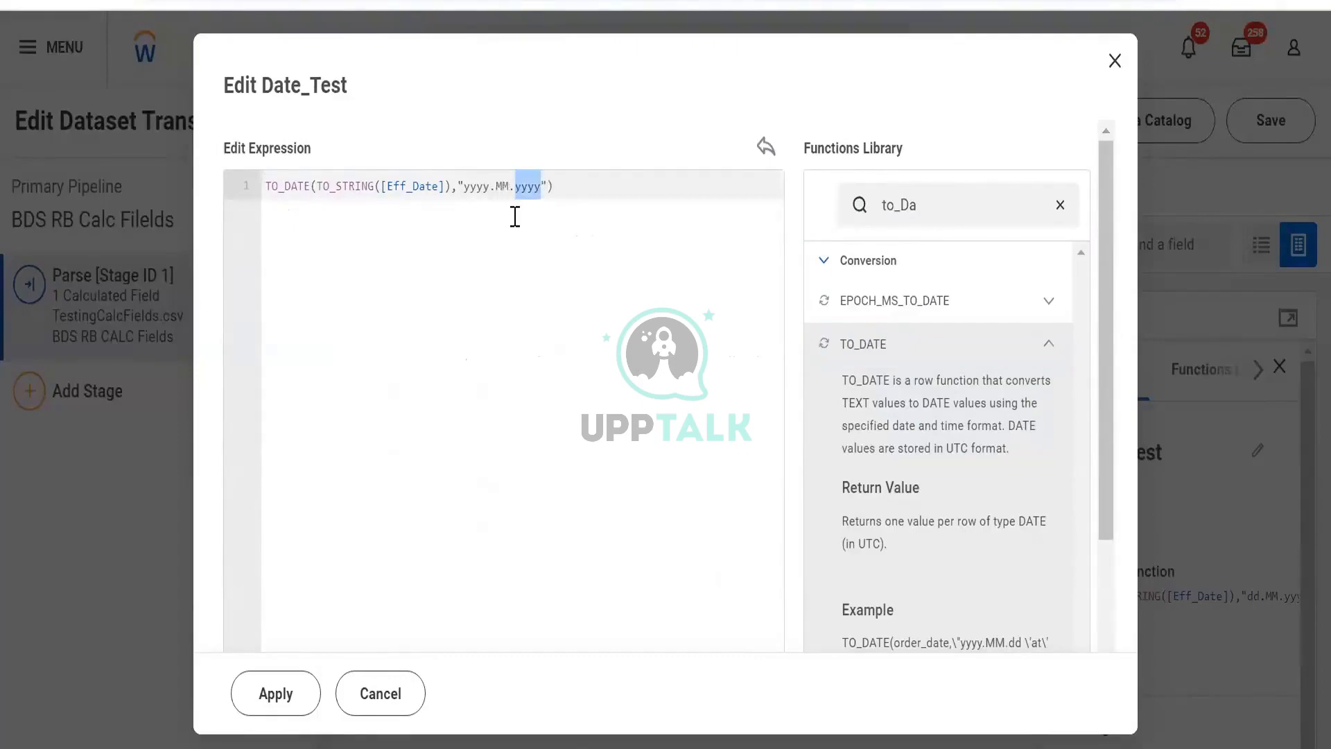
type("dd")
left_click(271, 693)
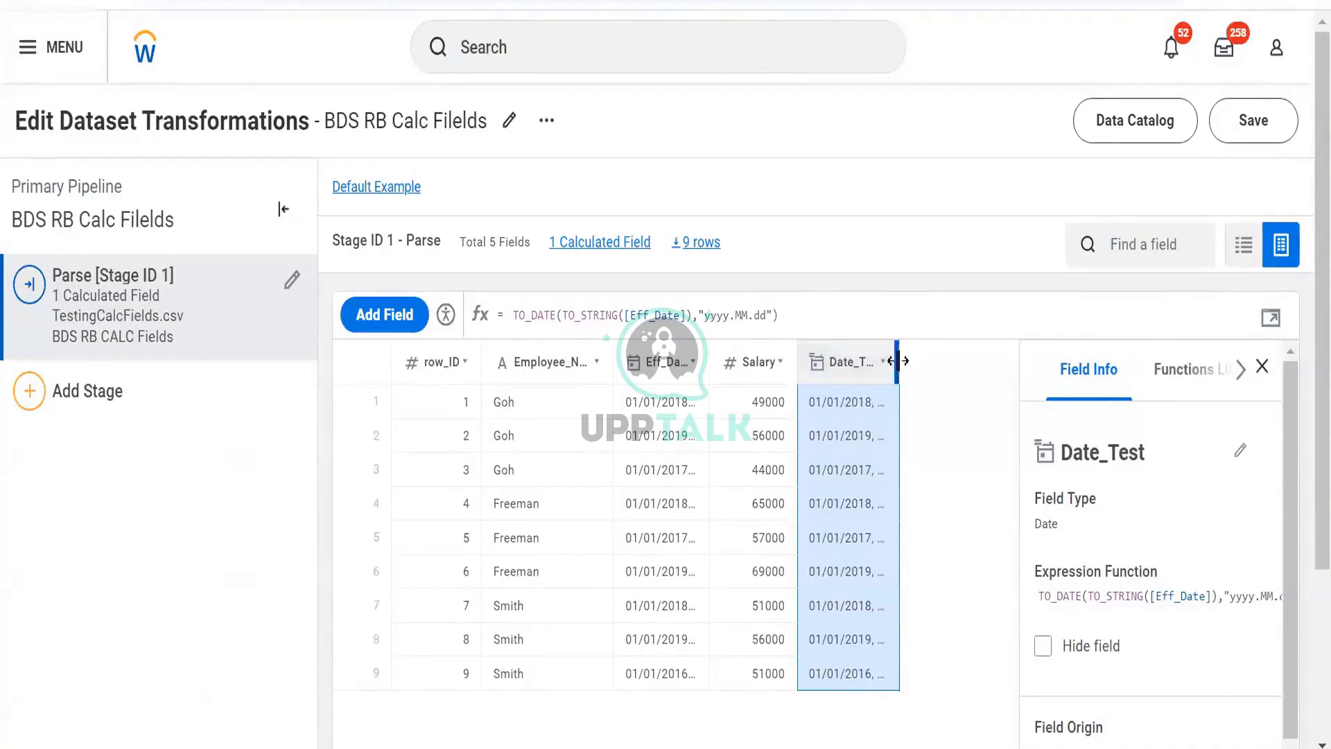
left_click_drag(898, 361, 929, 371)
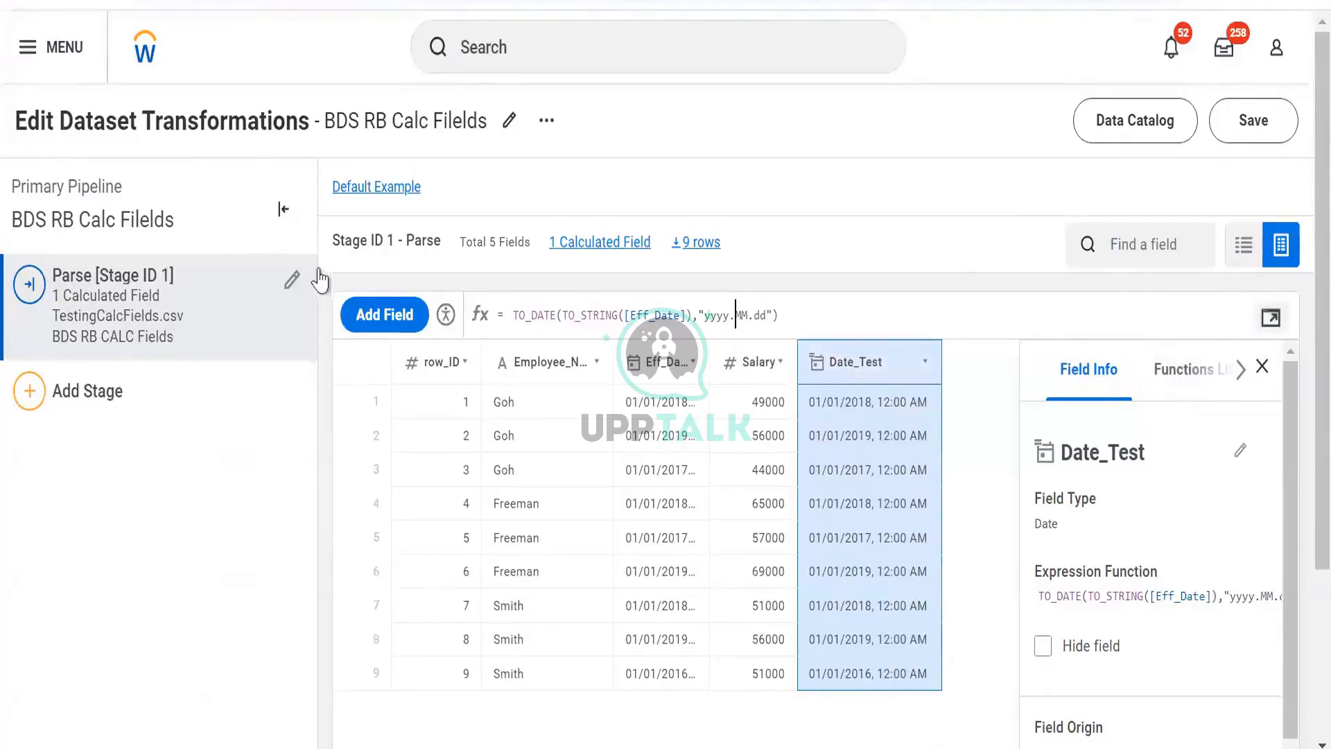
Step: Open Date_Test in the expression editor and clear its whole TO_DATE expression
left_click(645, 314)
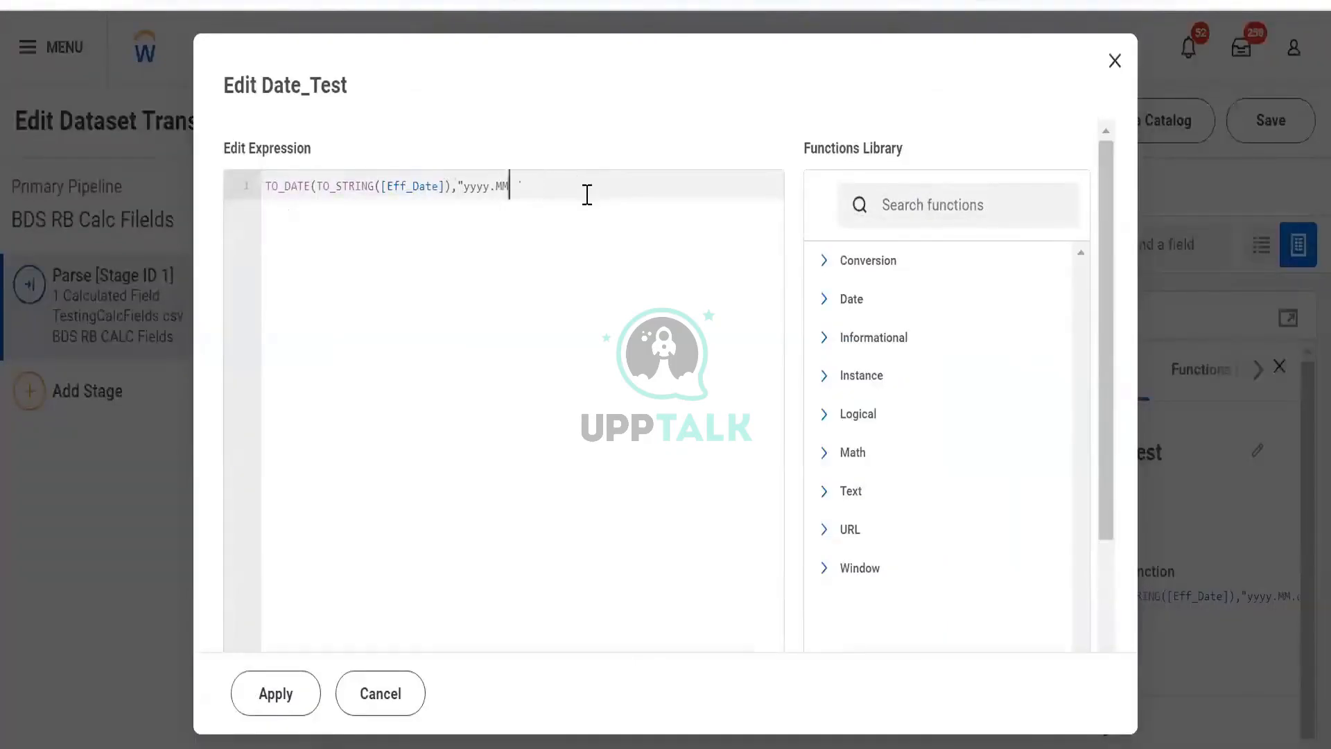
key("BackSpace")
key("BackSpace")
key("BackSpace")
key("BackSpace")
key("BackSpace")
key("BackSpace")
key("BackSpace")
key("BackSpace")
key("BackSpace")
key("BackSpace")
key("BackSpace")
key("BackSpace")
key("BackSpace")
key("BackSpace")
key("BackSpace")
key("BackSpace")
key("BackSpace")
key("BackSpace")
key("BackSpace")
key("BackSpace")
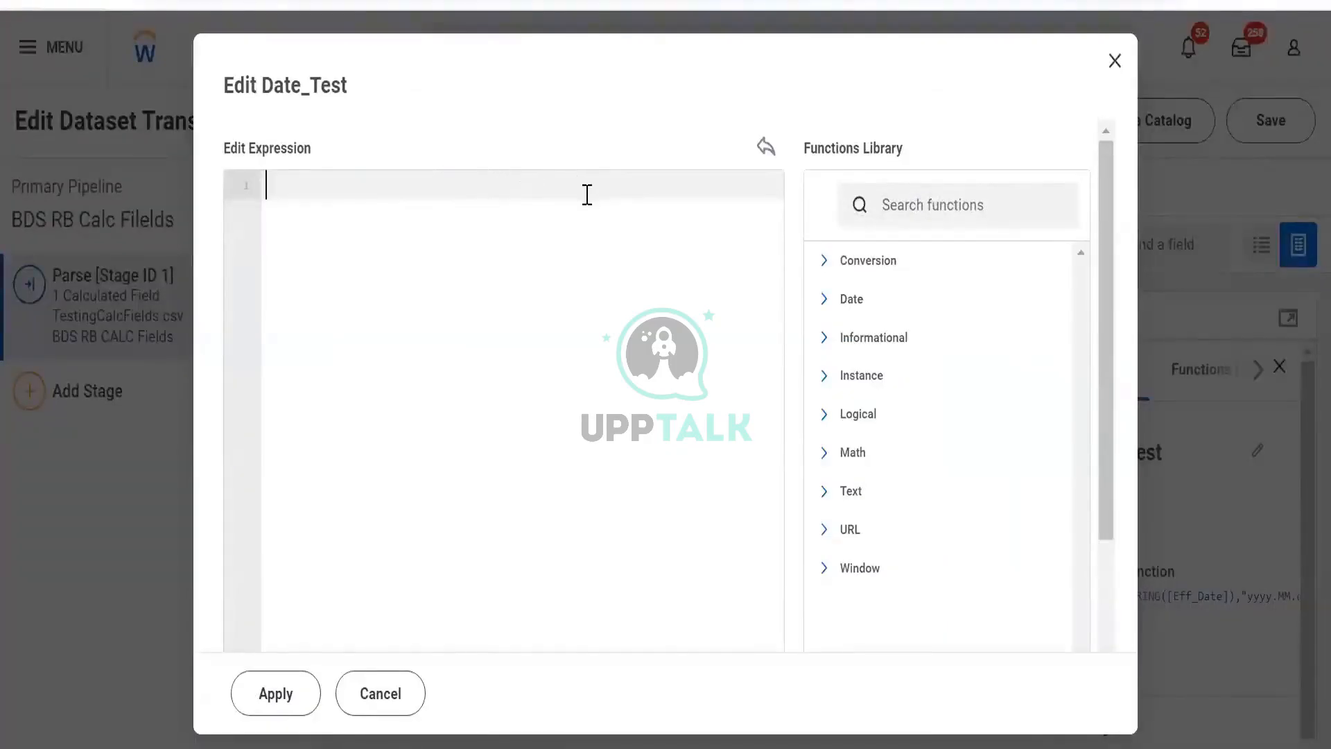
Step: Insert the EXTRACT function as the new Date_Test expression, leaving its arguments empty
type("ext")
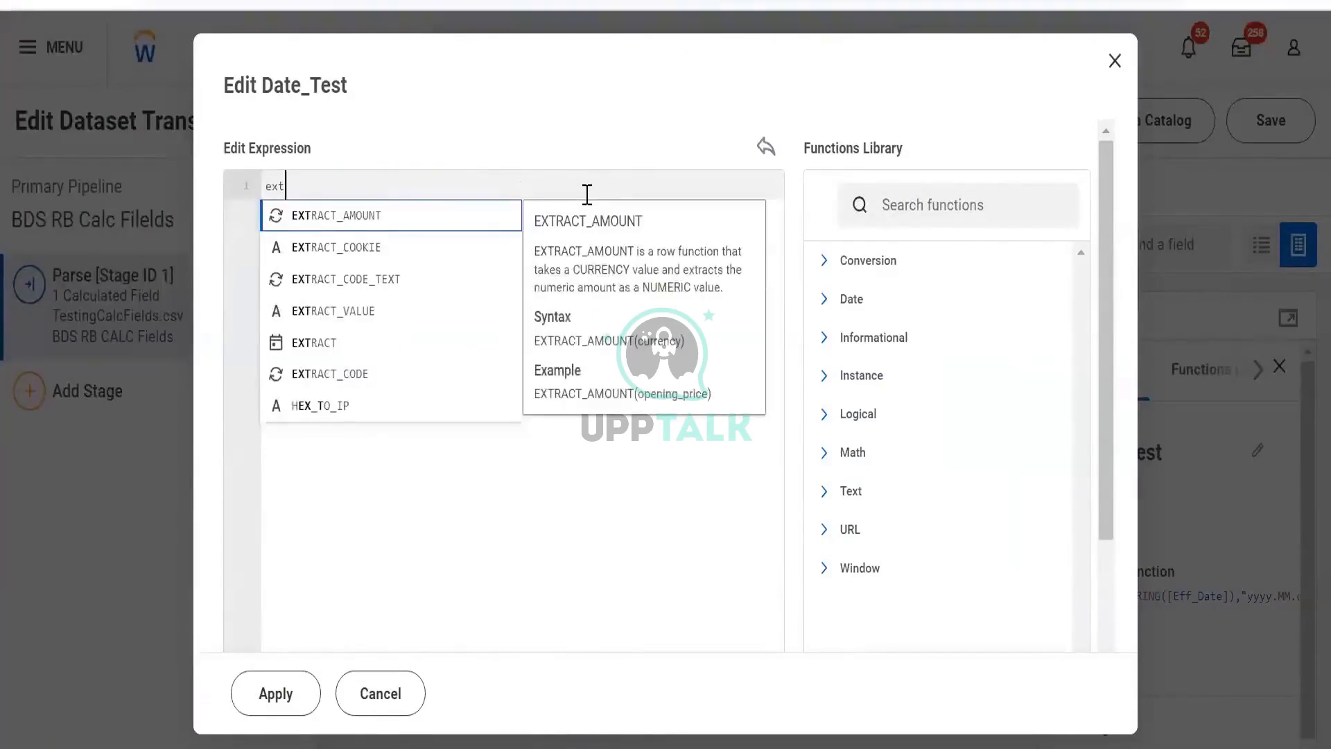
key("Down")
key("Down")
key("Down")
key("Down")
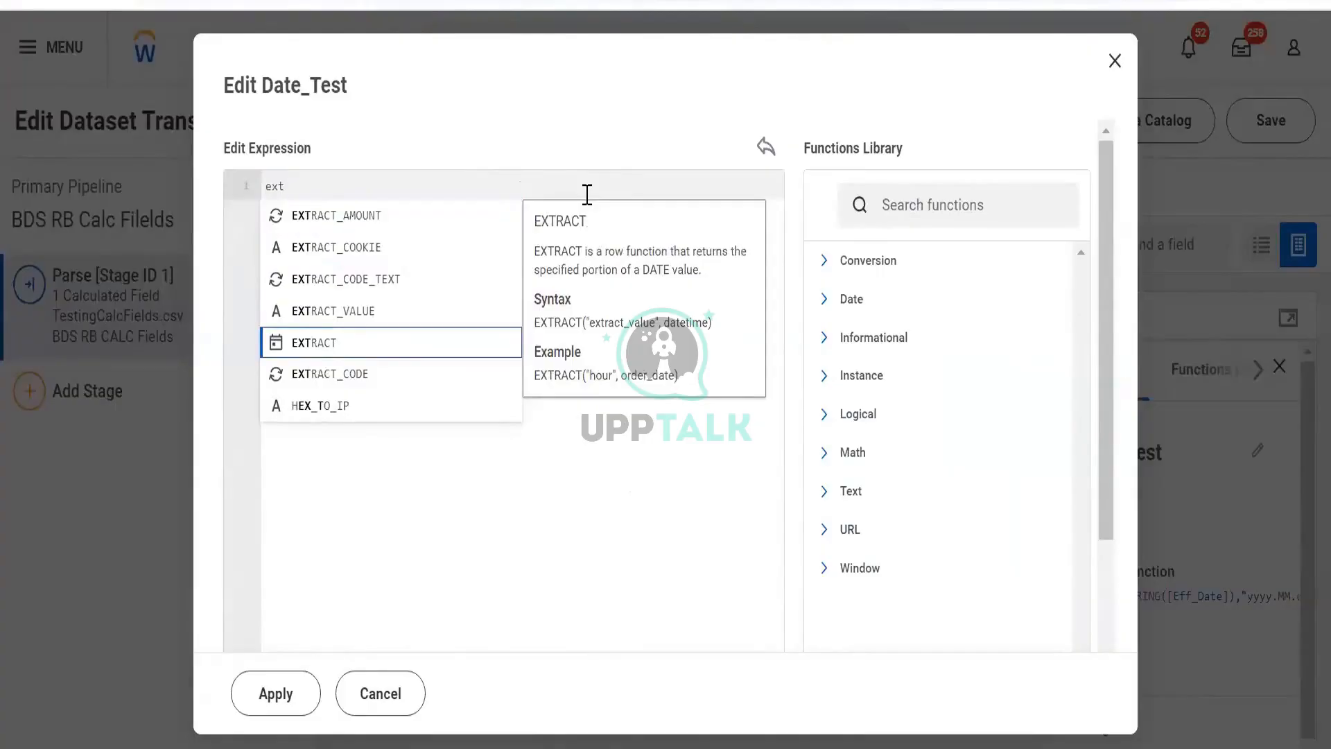
key("Return")
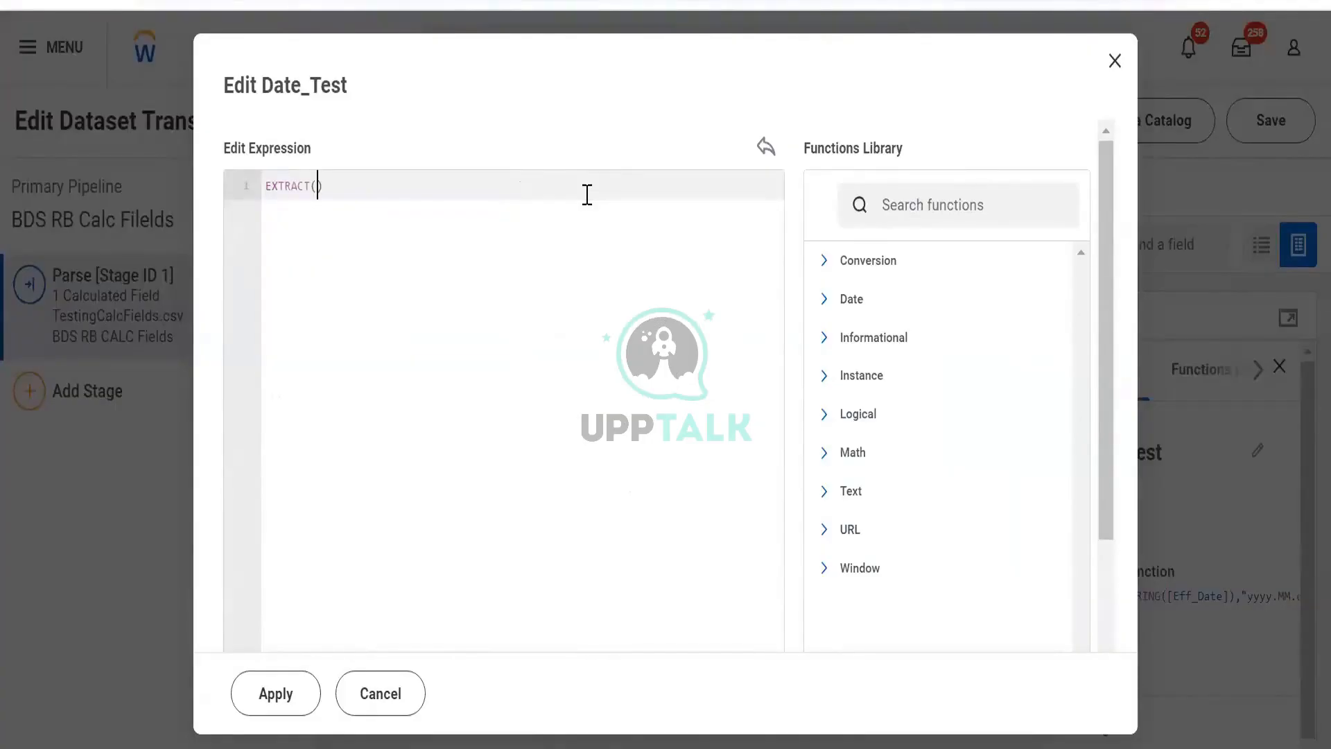
key("ctrl+space")
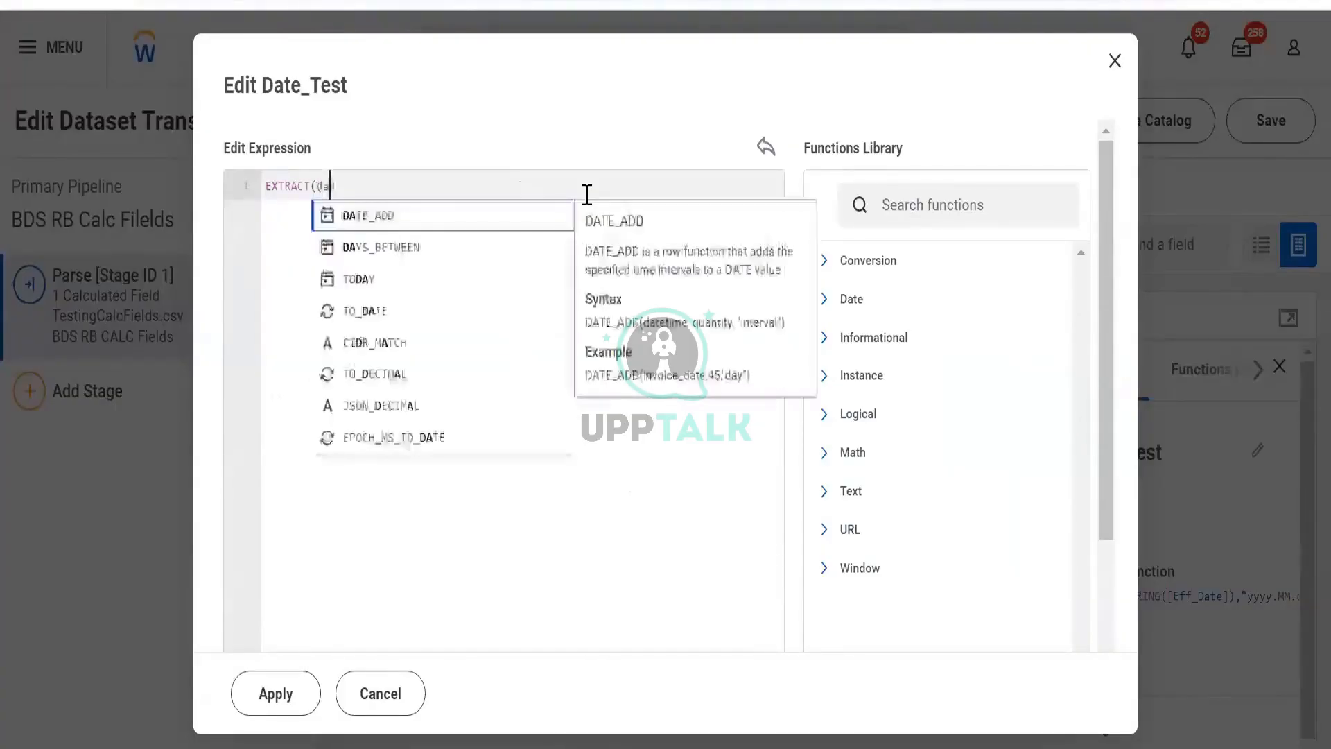
key("Escape")
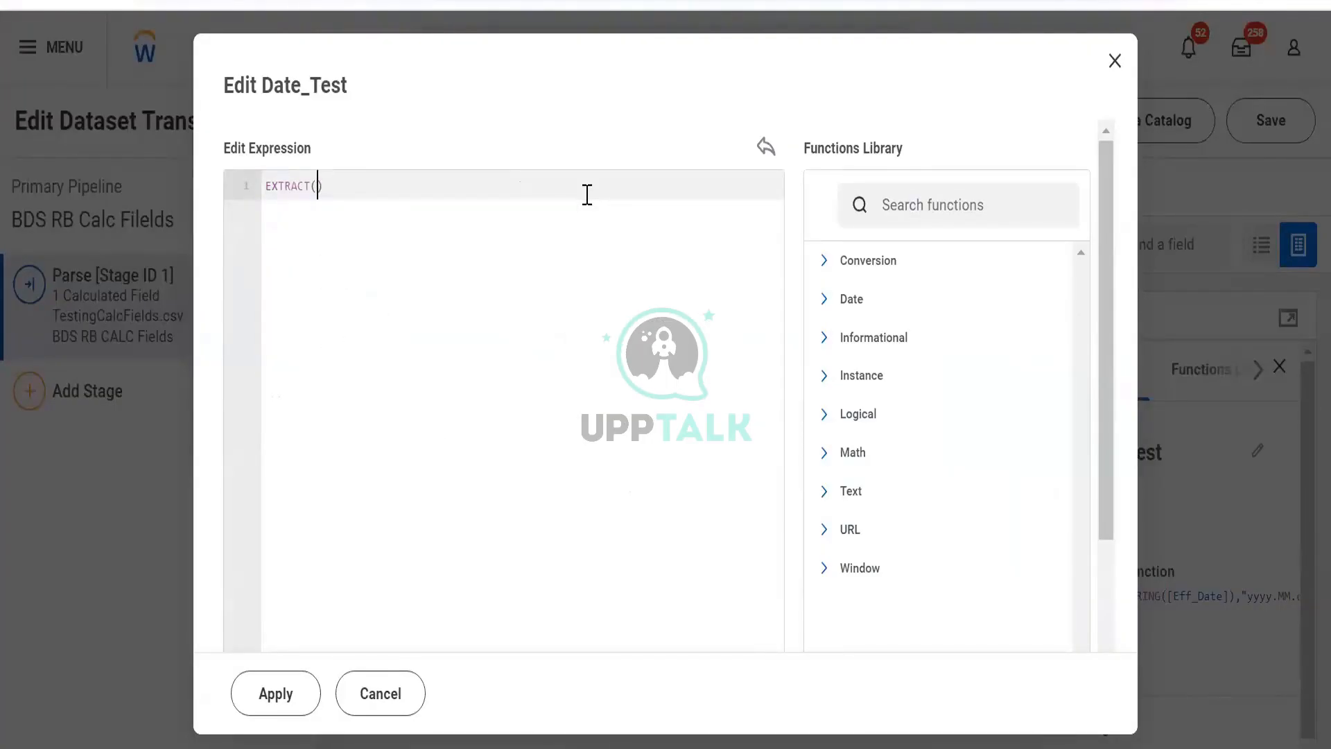
Step: Look up extr in the functions library, examine the EXTRACT function's syntax, and return to its empty parentheses in the expression
left_click(964, 193)
type("ext")
scroll(964, 205, "down", 3)
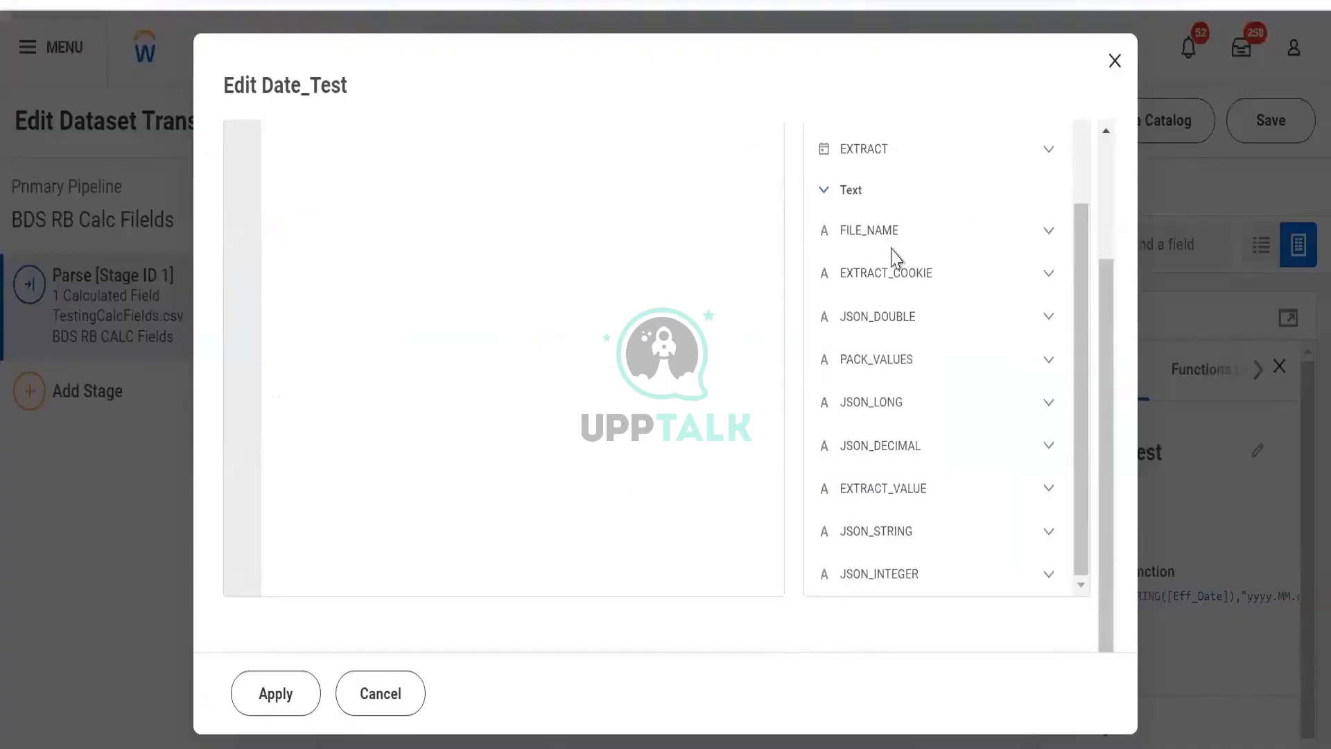
left_click(912, 165)
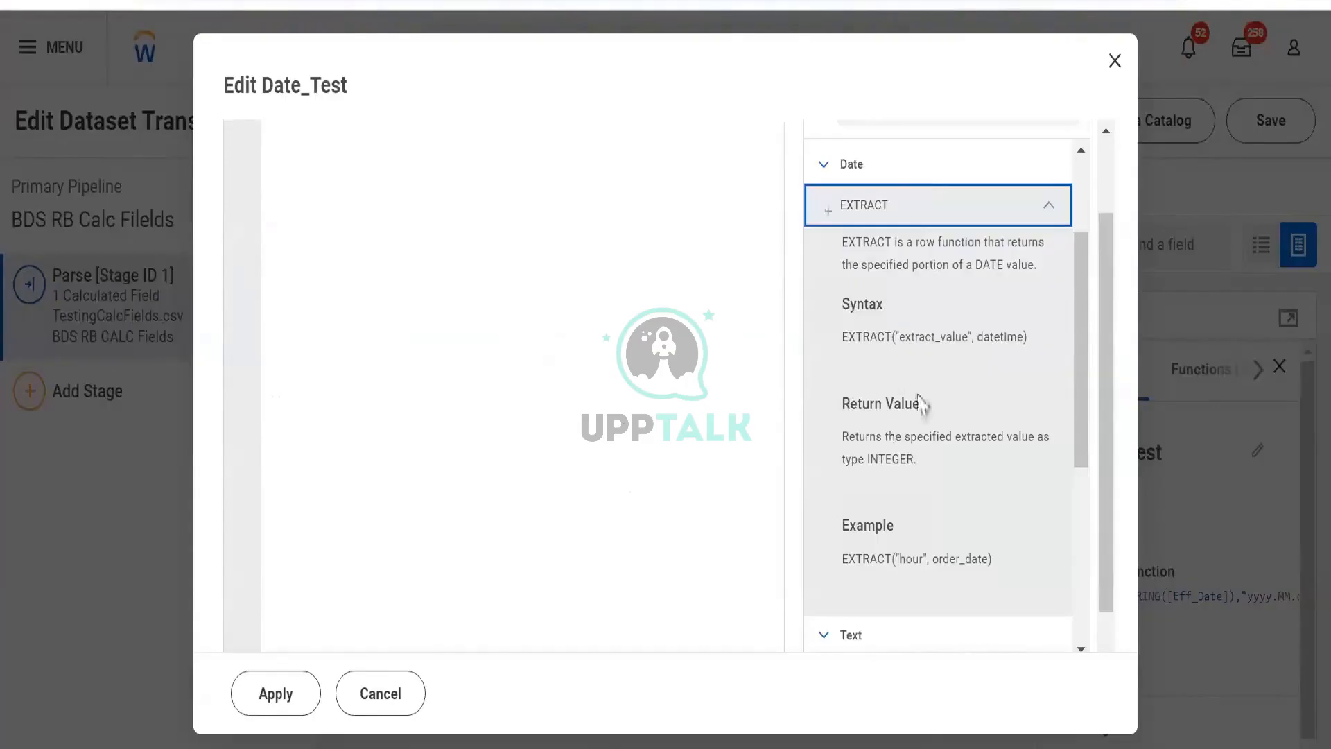
scroll(423, 250, "up", 2)
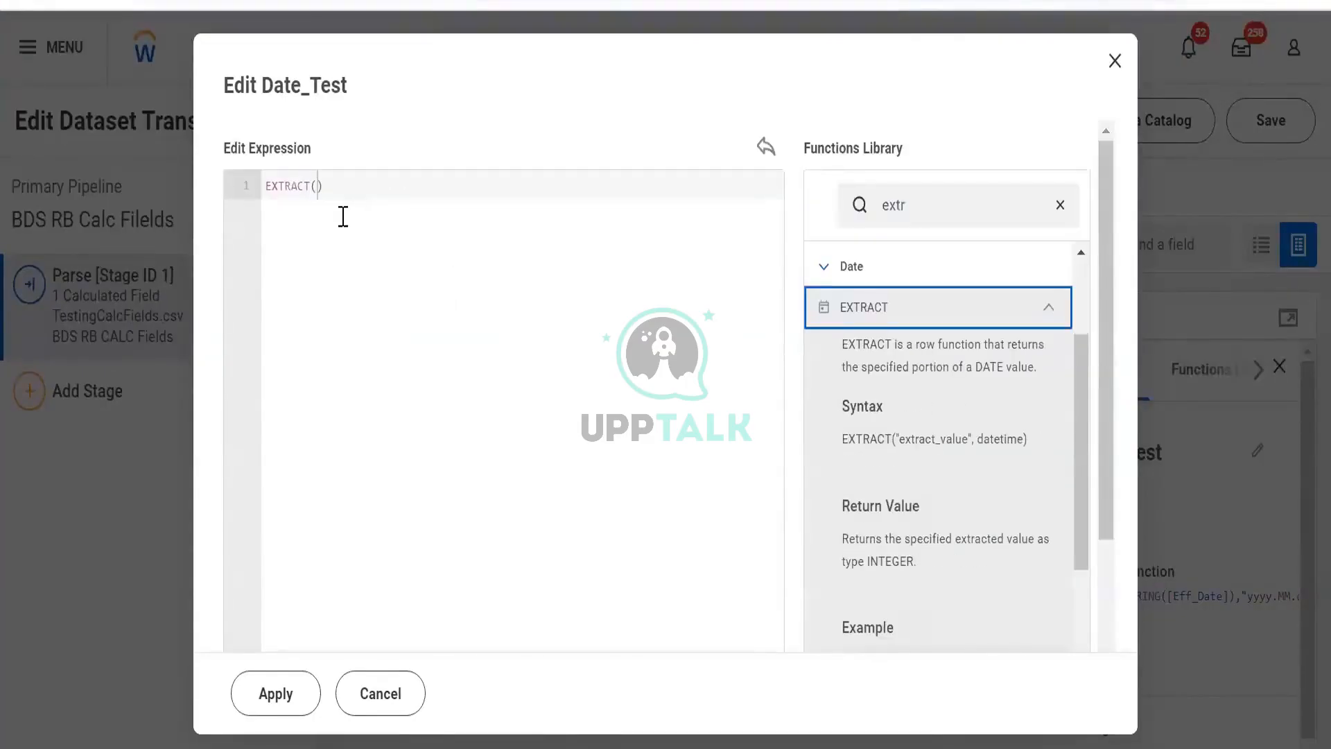
left_click(321, 185)
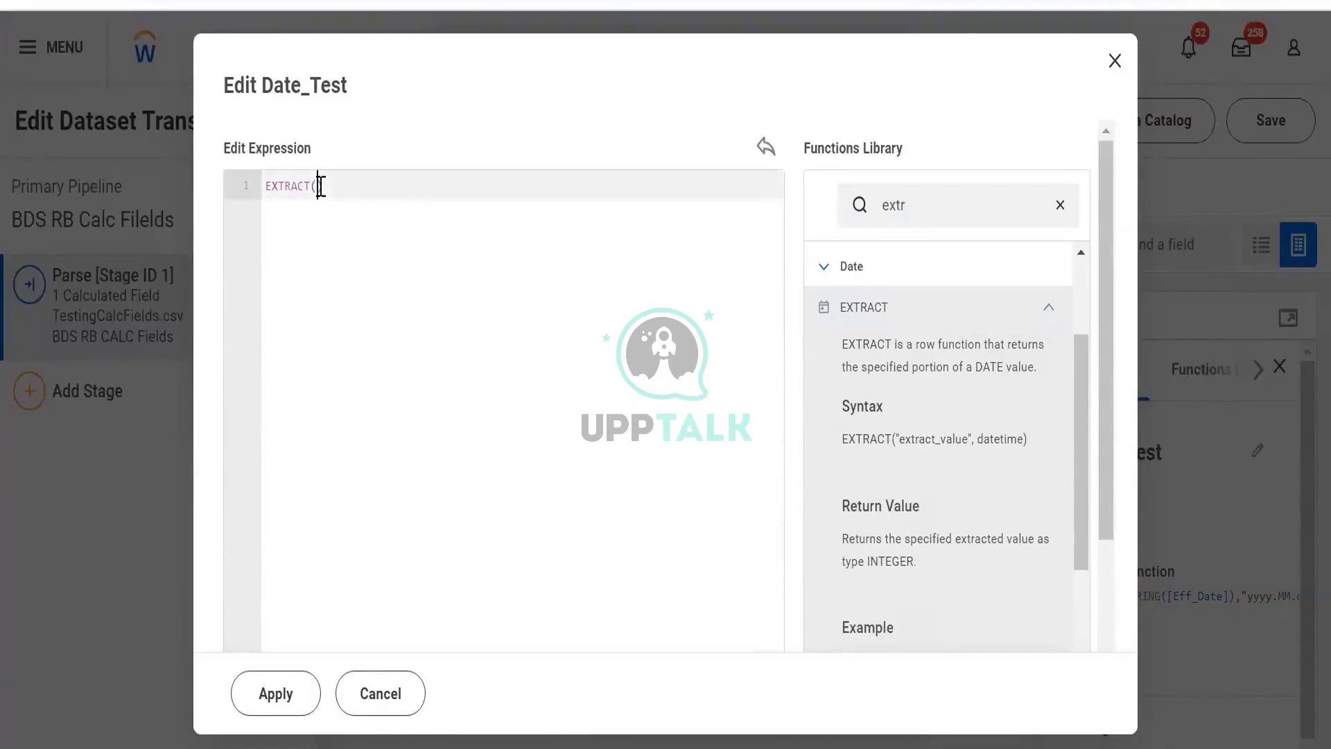
Step: Complete the Date_Test expression as EXTRACT("Day",[Eff_Date]) and apply it
type("\"Day")
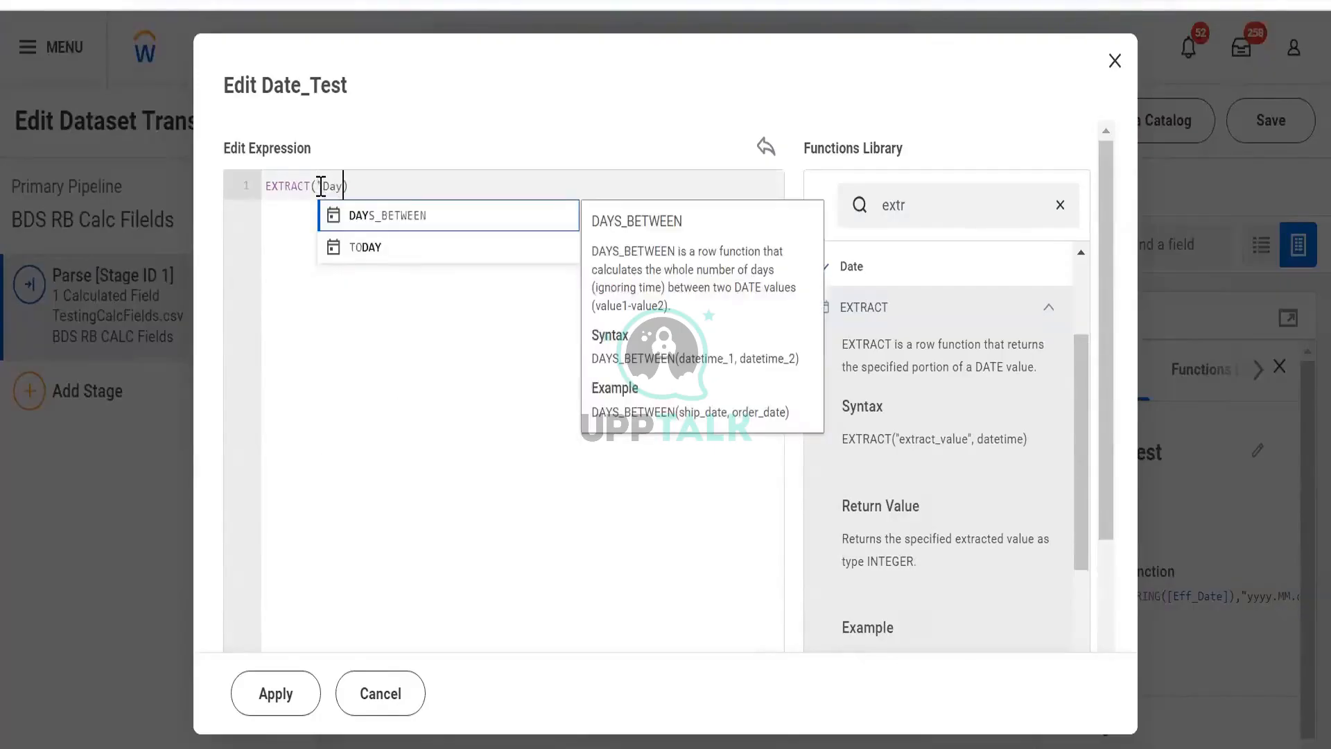
type("\"")
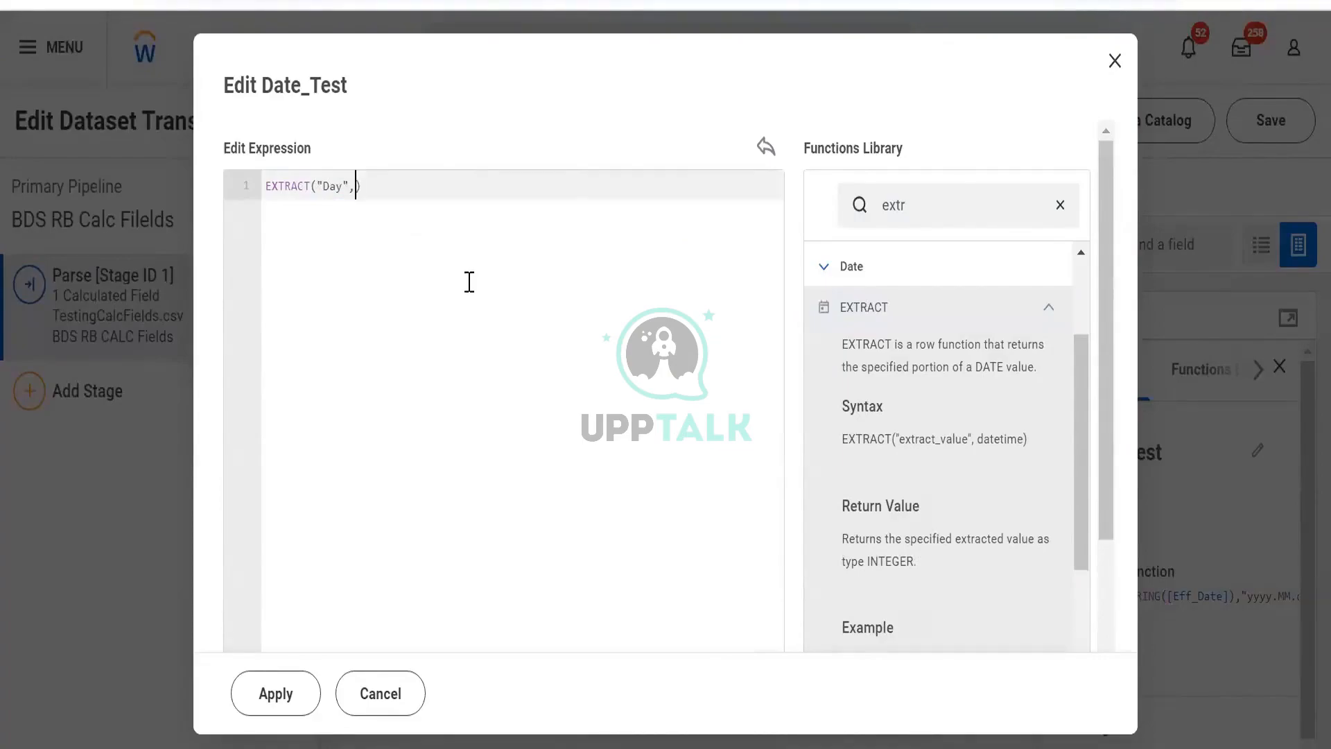
type(",[ef")
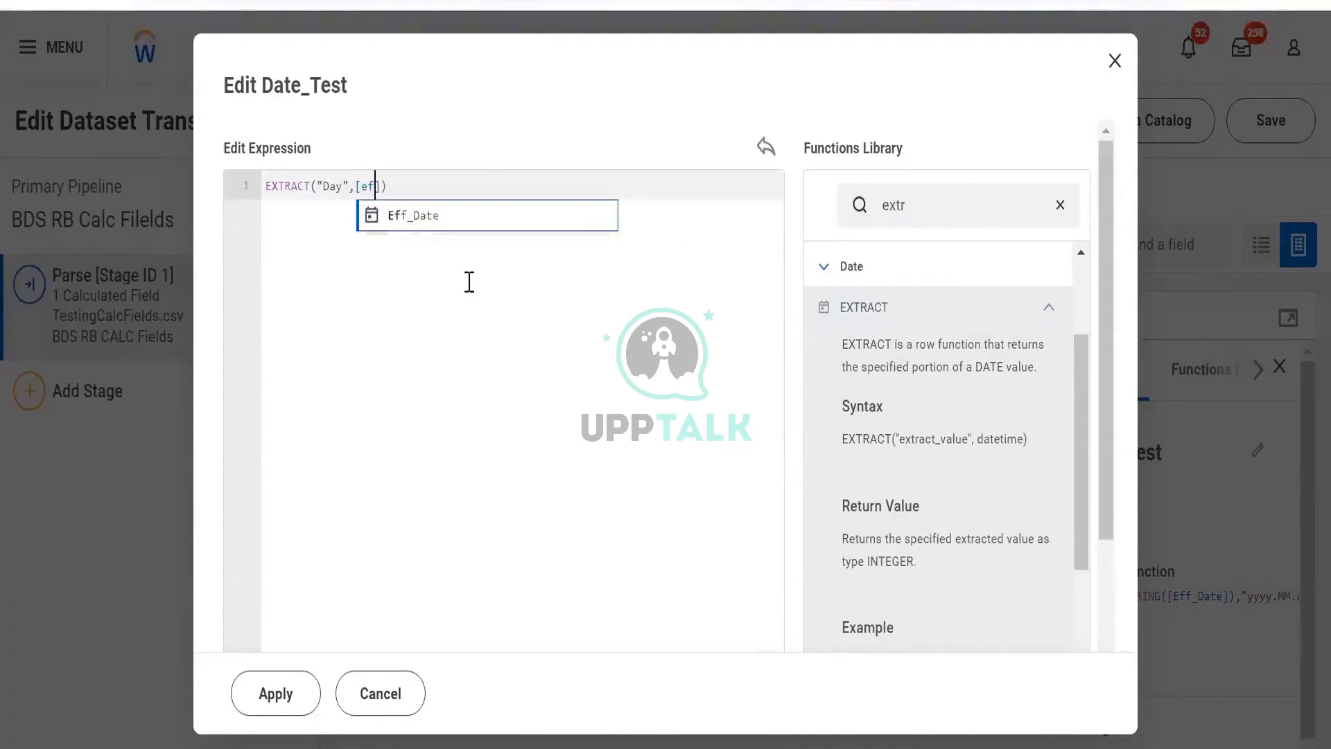
key("Return")
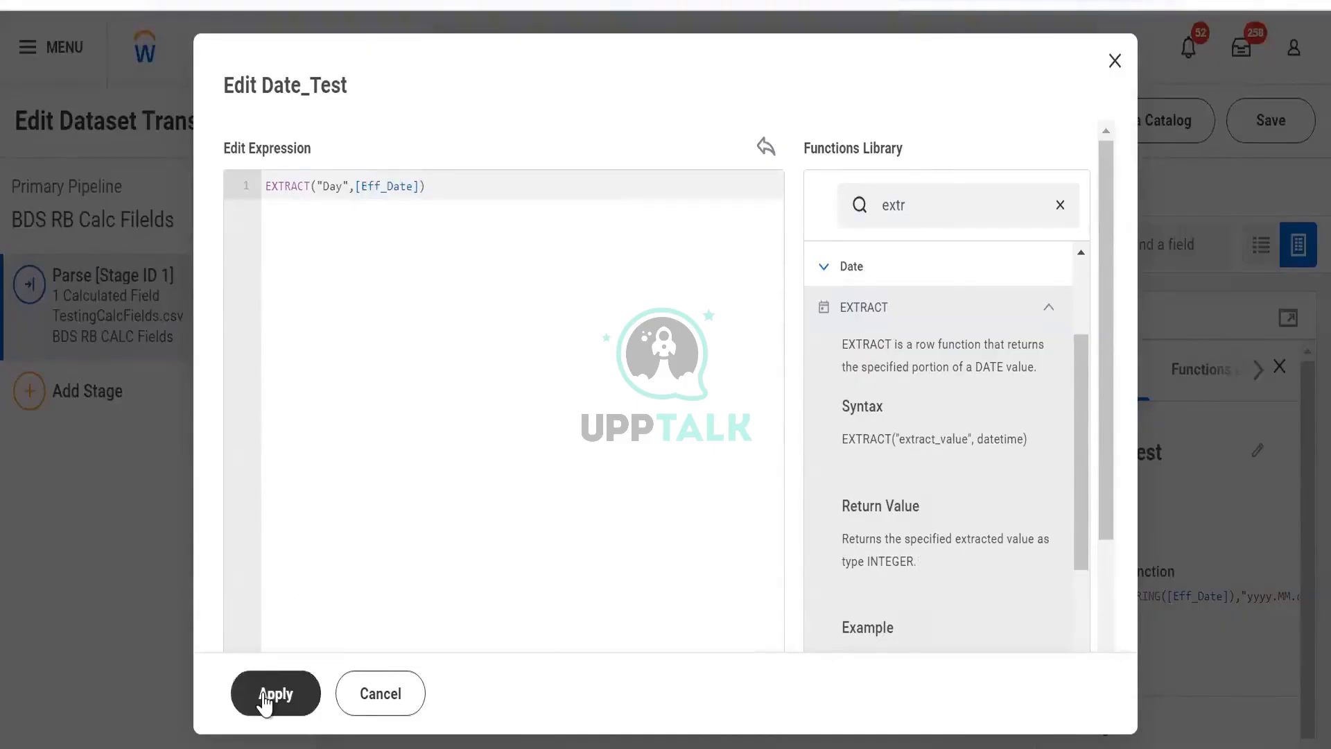
left_click(264, 701)
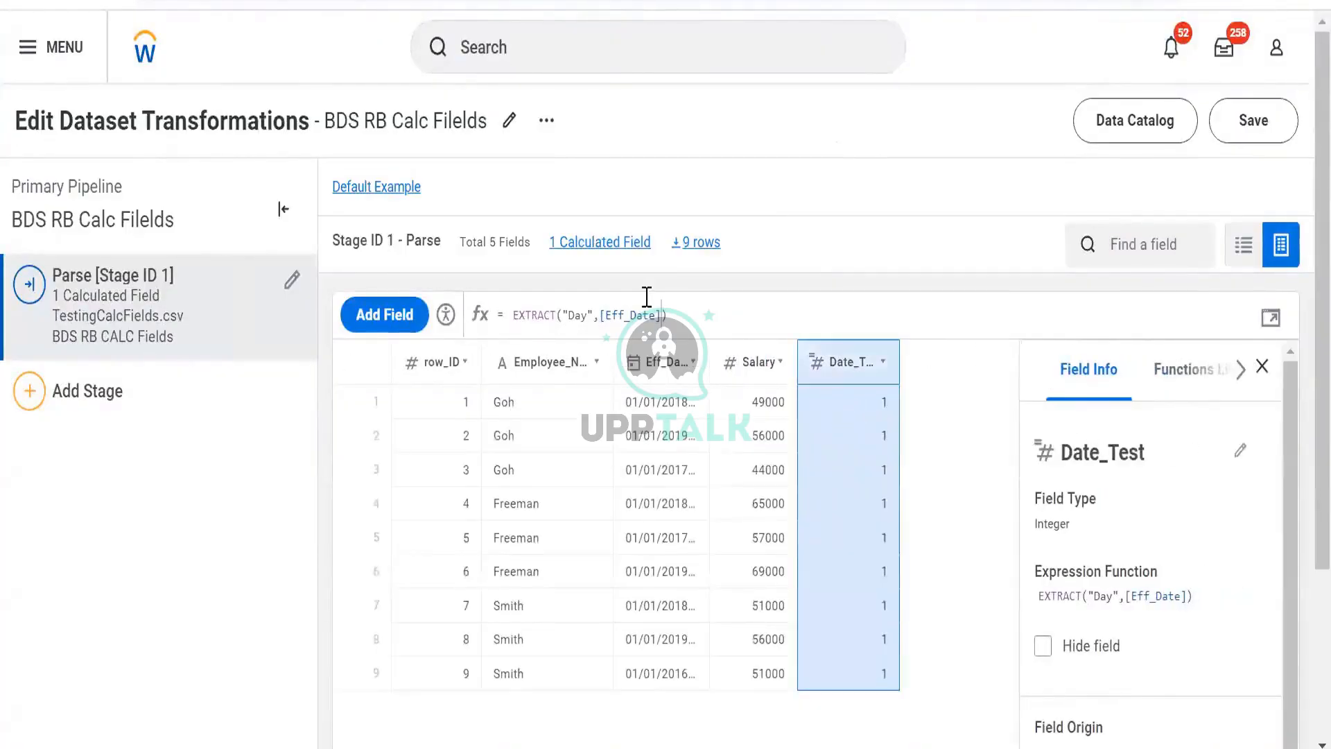
Step: Add a second calculated field, and copy the whole EXTRACT expression from Date_Test
left_click(385, 314)
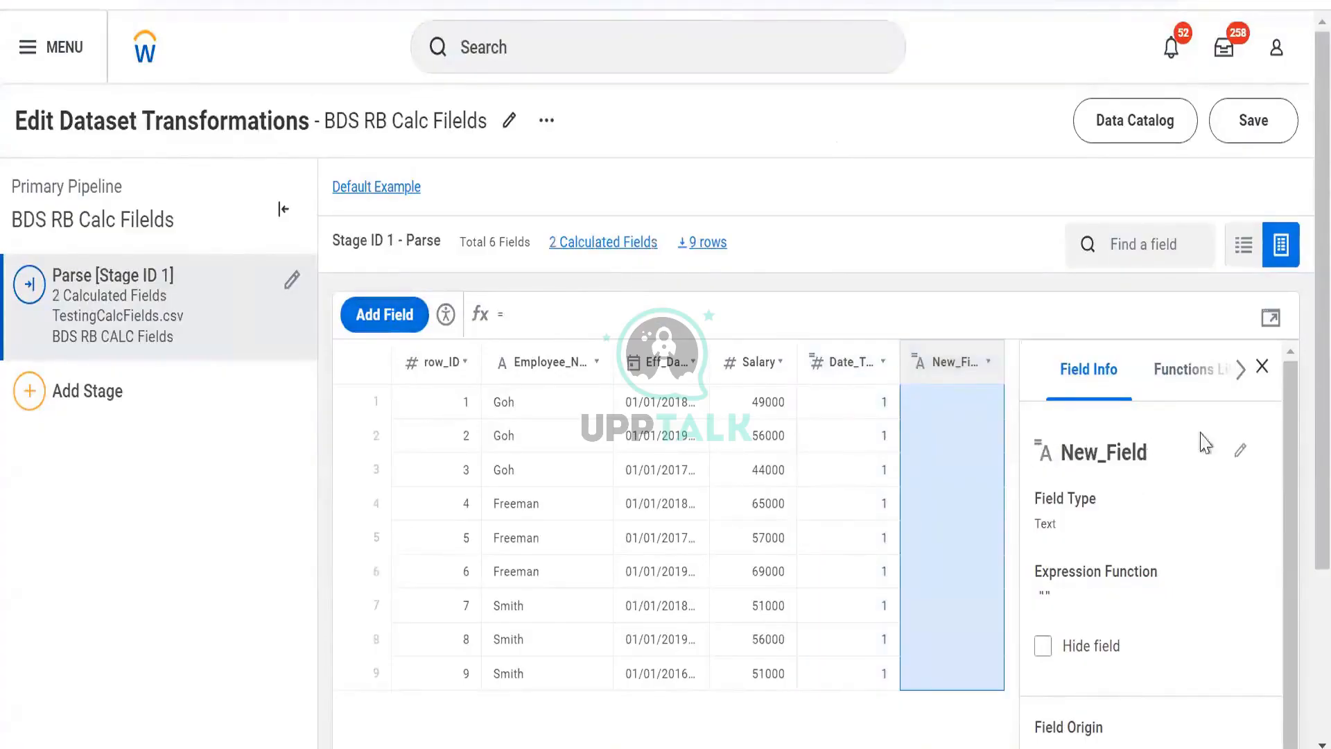
left_click(832, 361)
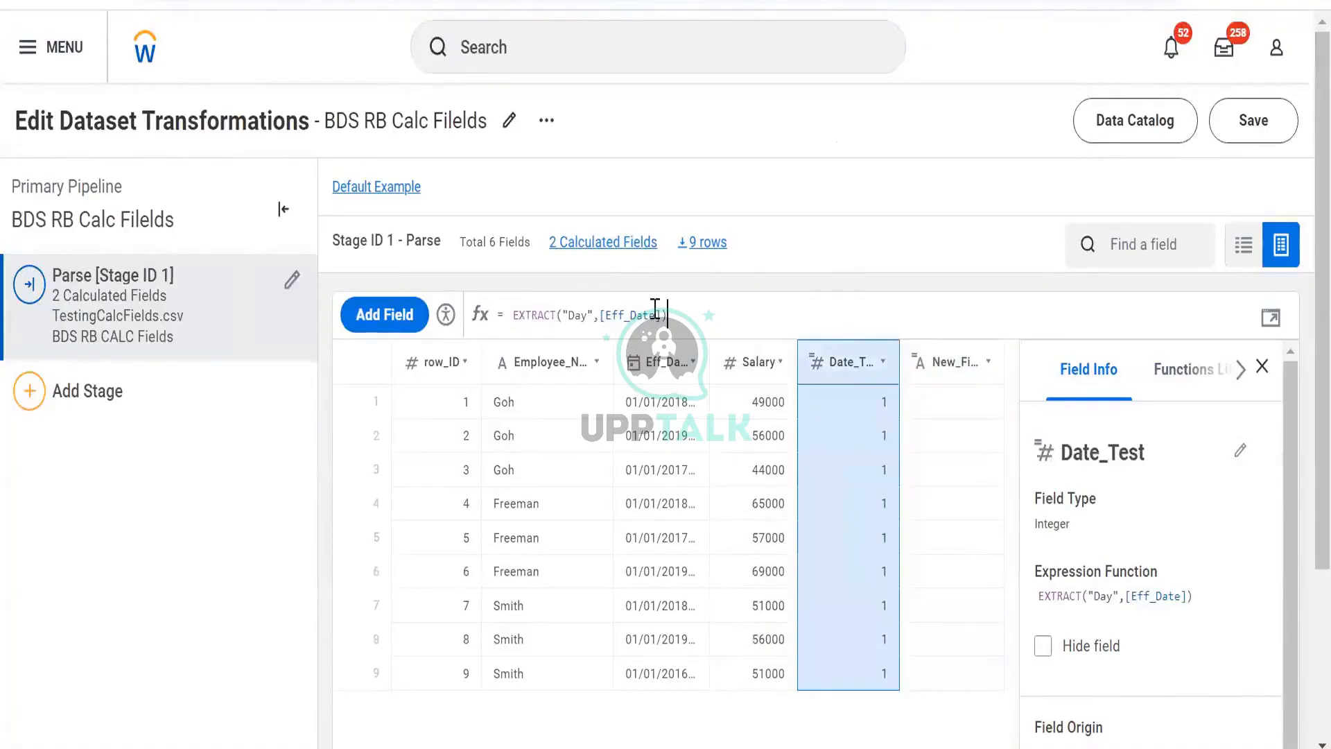
left_click_drag(673, 308, 473, 292)
key("ctrl+c")
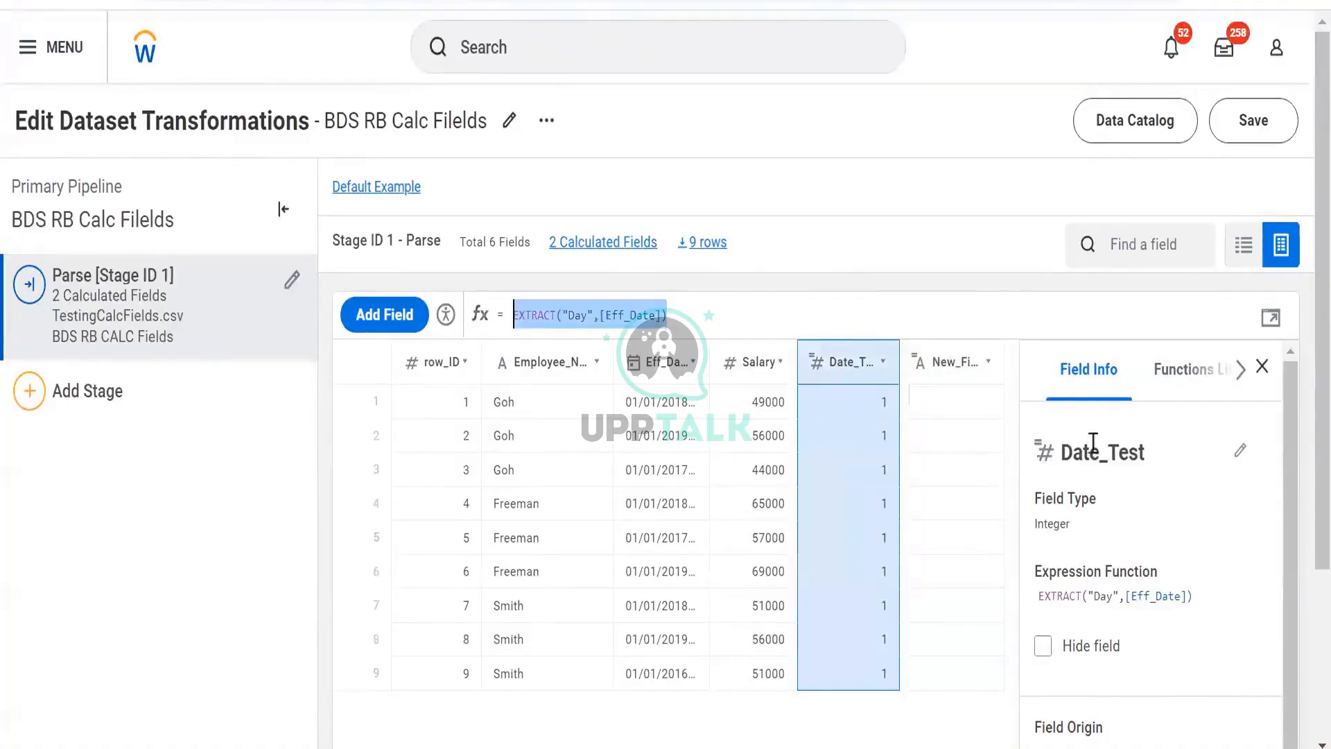
Step: Rename the Date_Test field as Day
left_click(1141, 457)
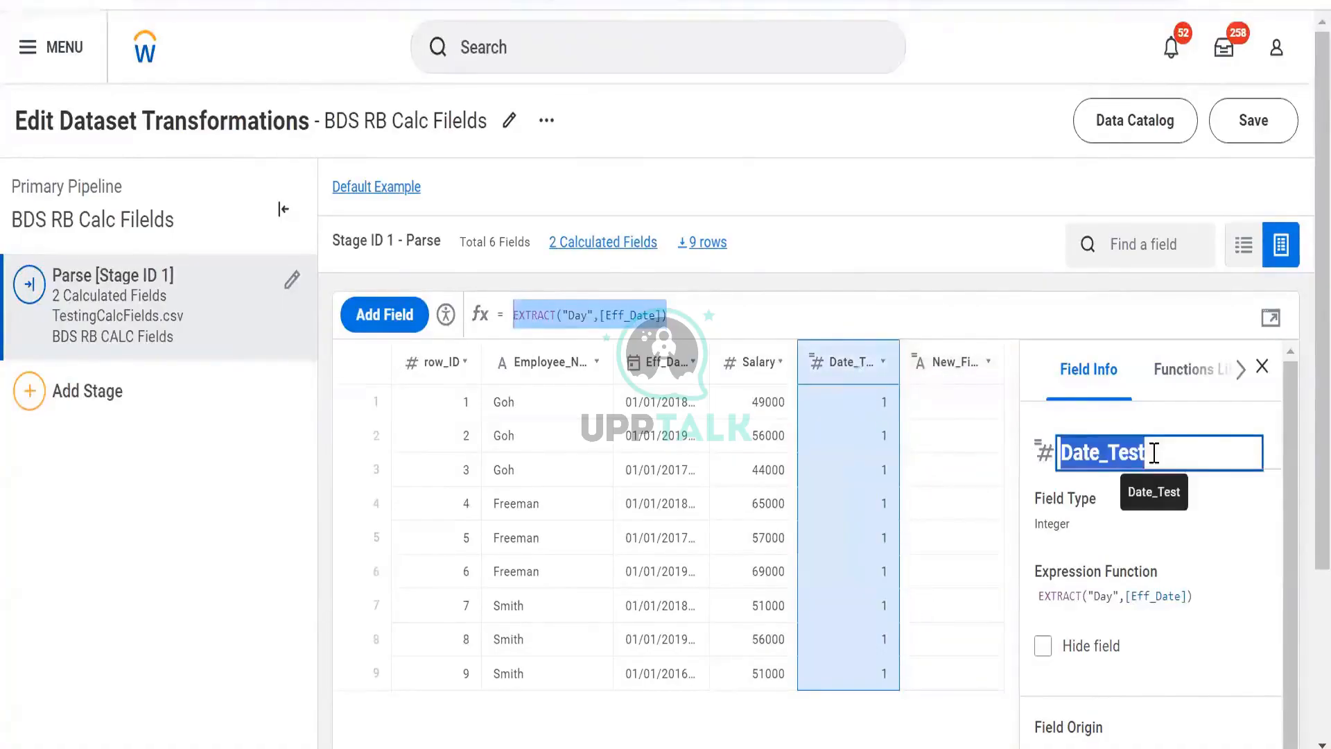
left_click(1155, 452)
key("BackSpace")
key("BackSpace")
key("BackSpace")
key("BackSpace")
key("BackSpace")
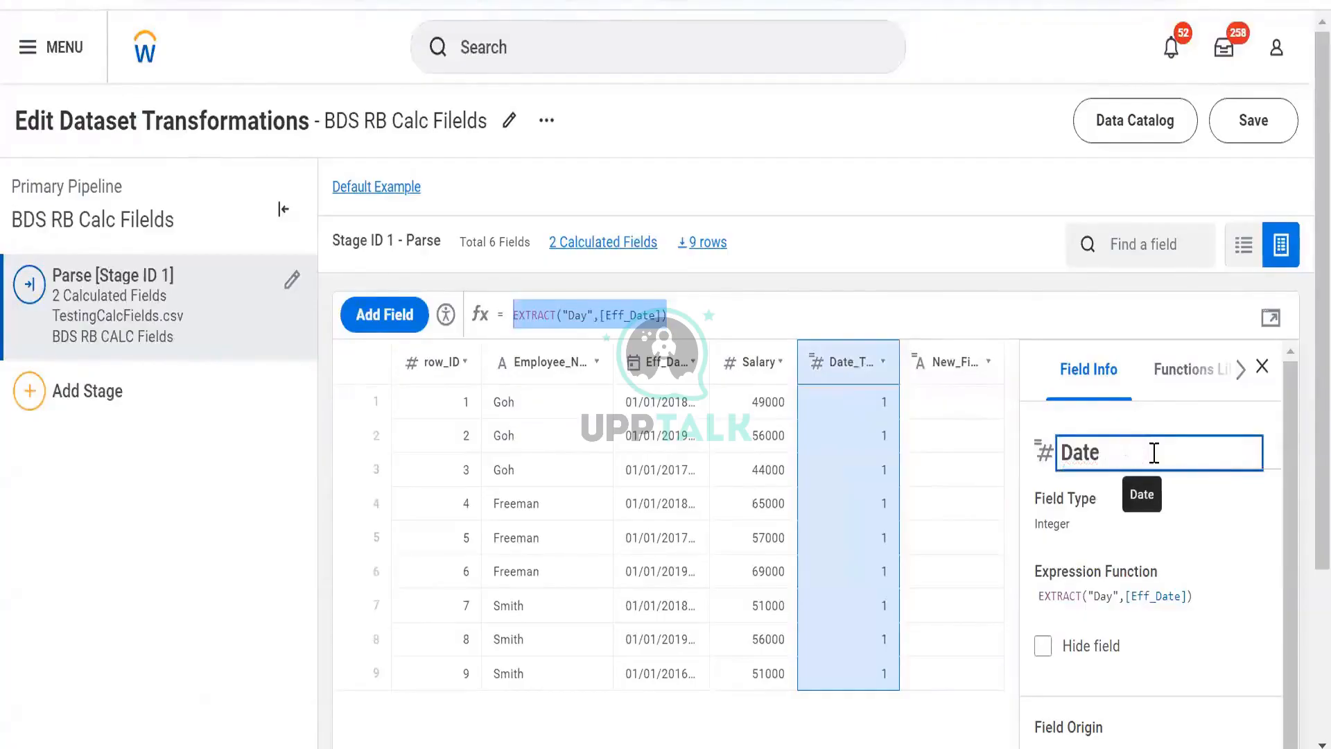
key("Return")
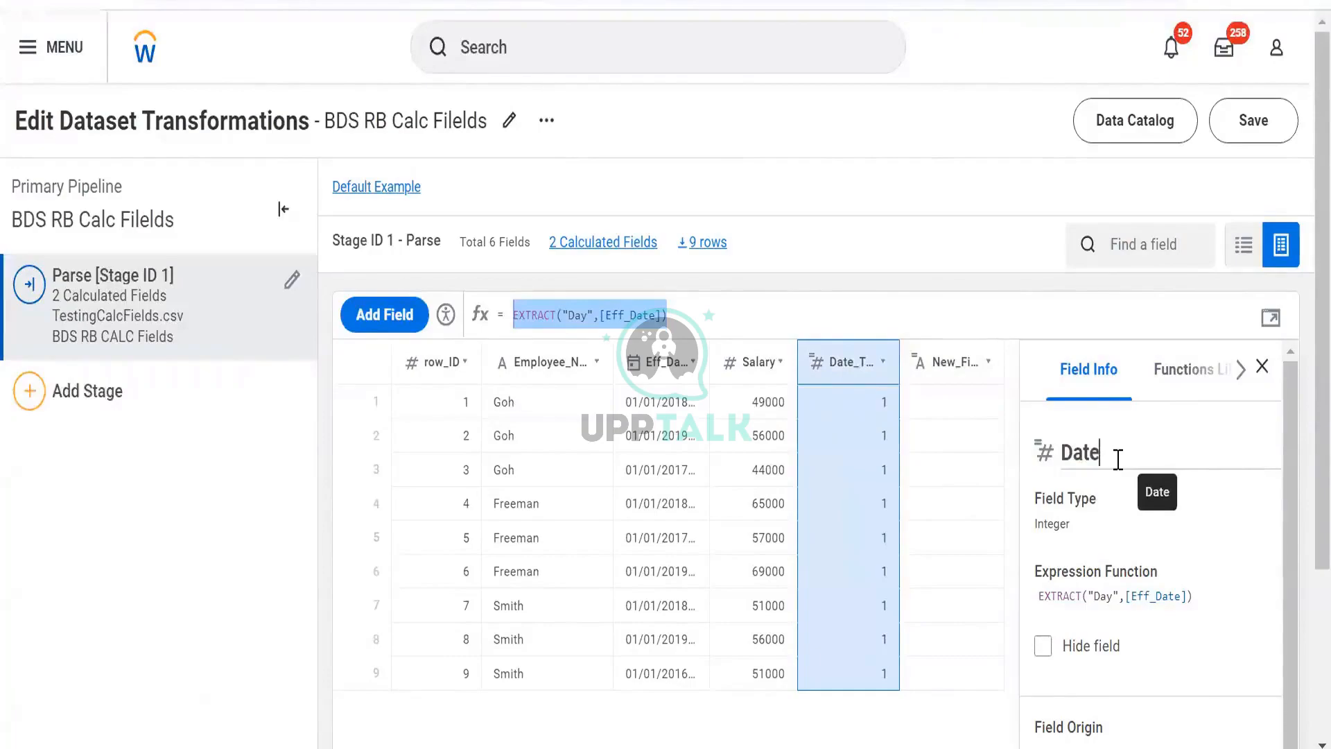
key("BackSpace")
key("BackSpace")
type("y")
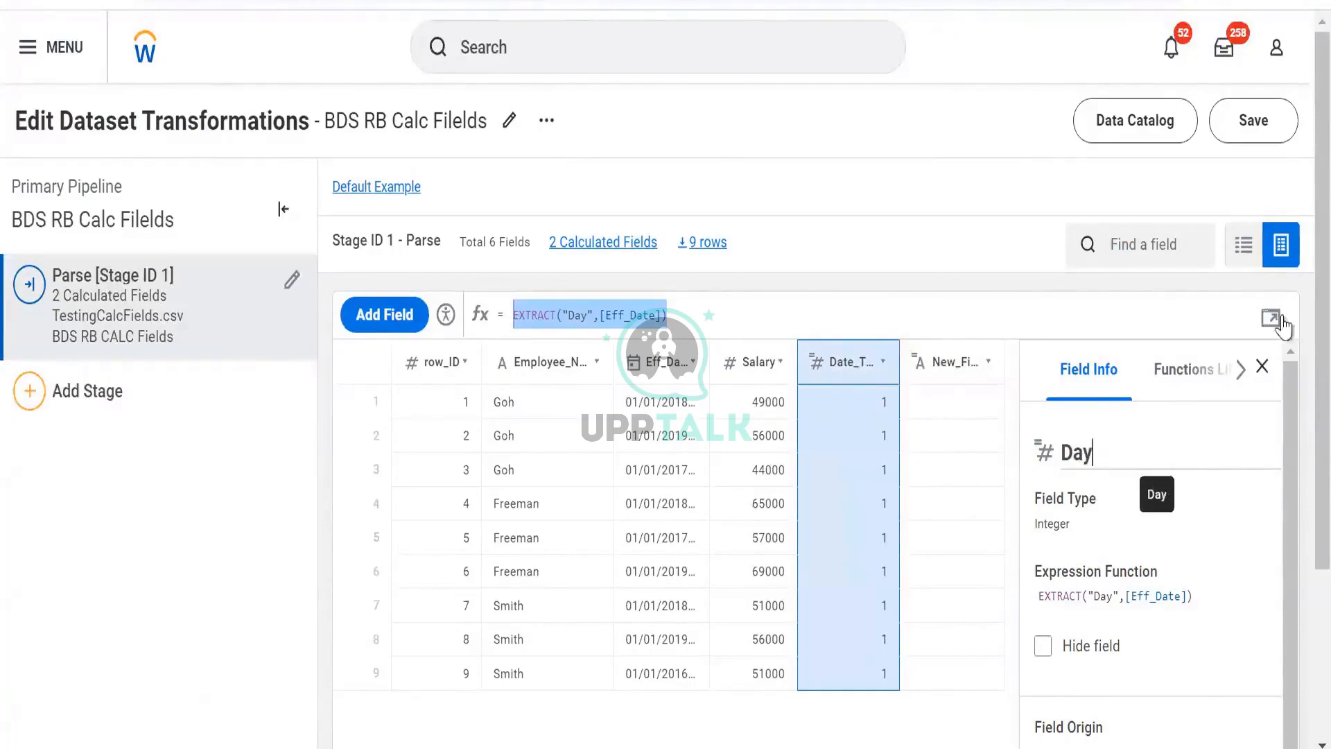
Step: Paste the copied expression into the new empty field and change it to EXTRACT("Month",[Eff_Date])
left_click(964, 366)
left_click(774, 314)
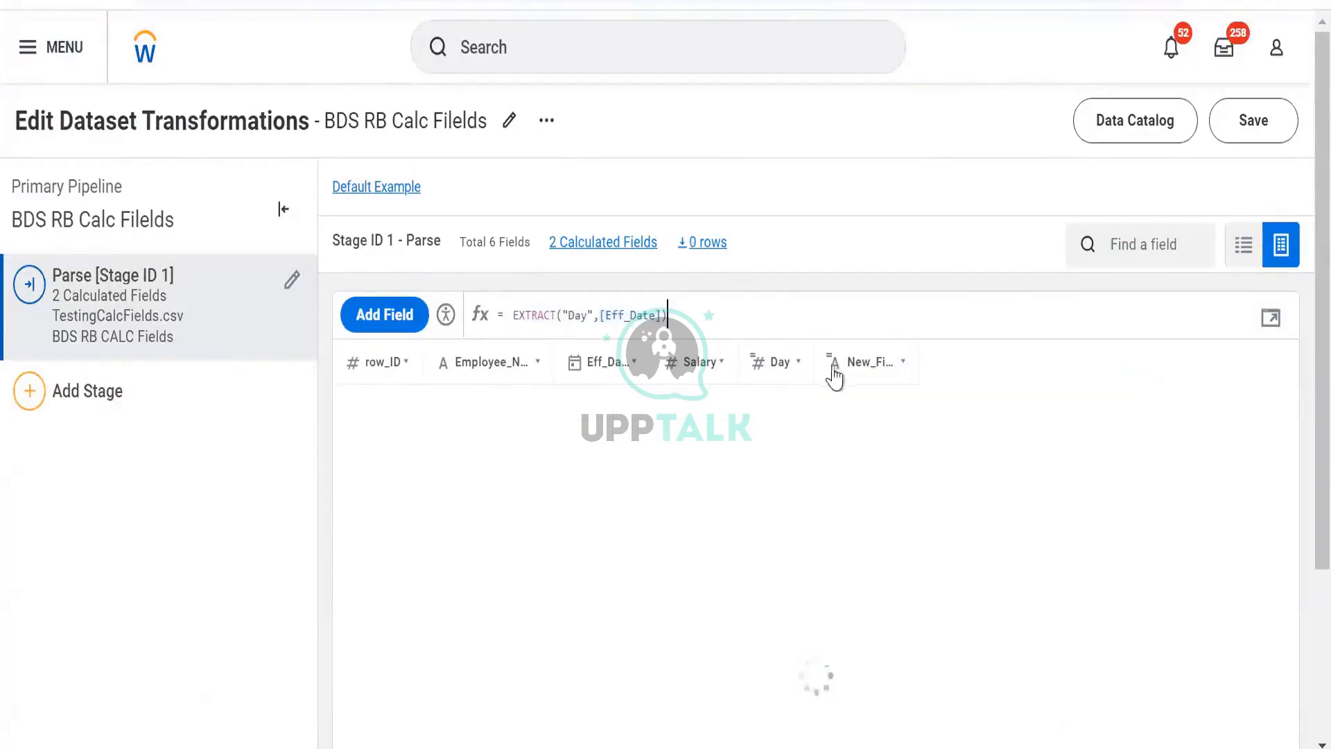
left_click(841, 371)
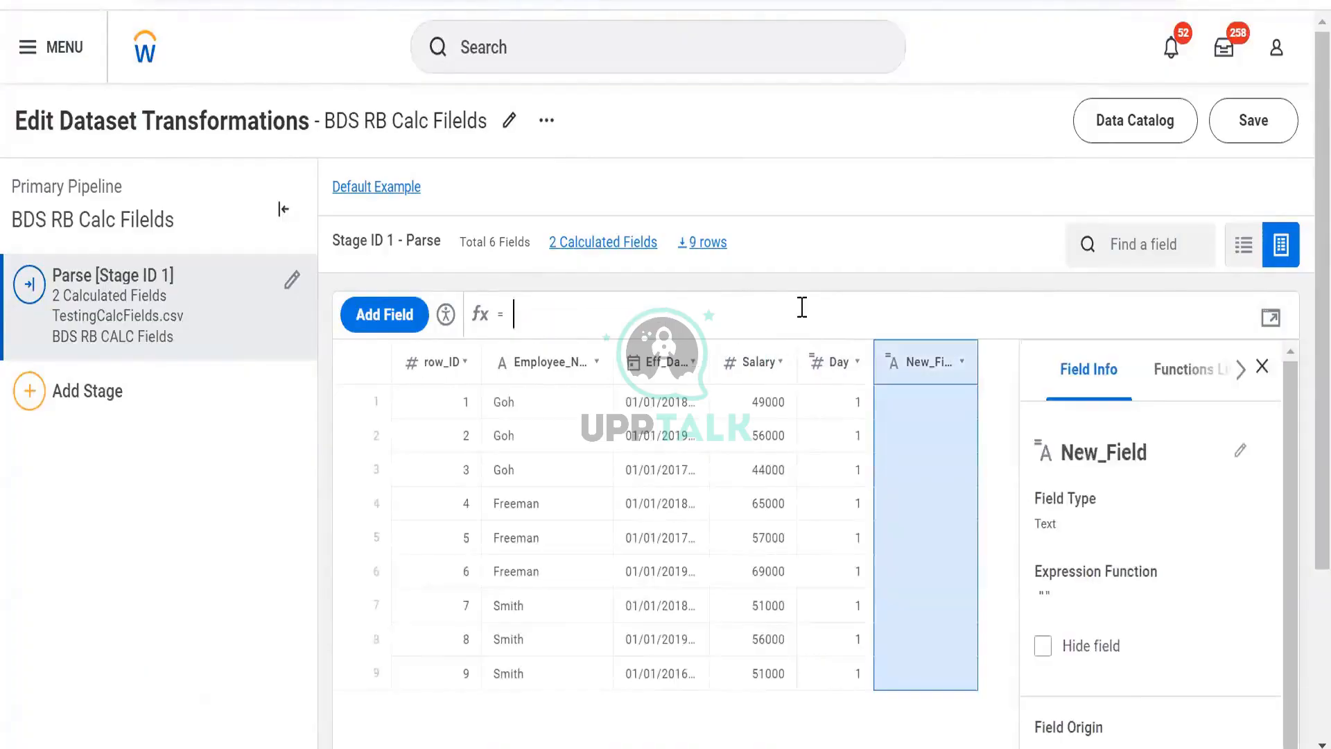
key("ctrl+v")
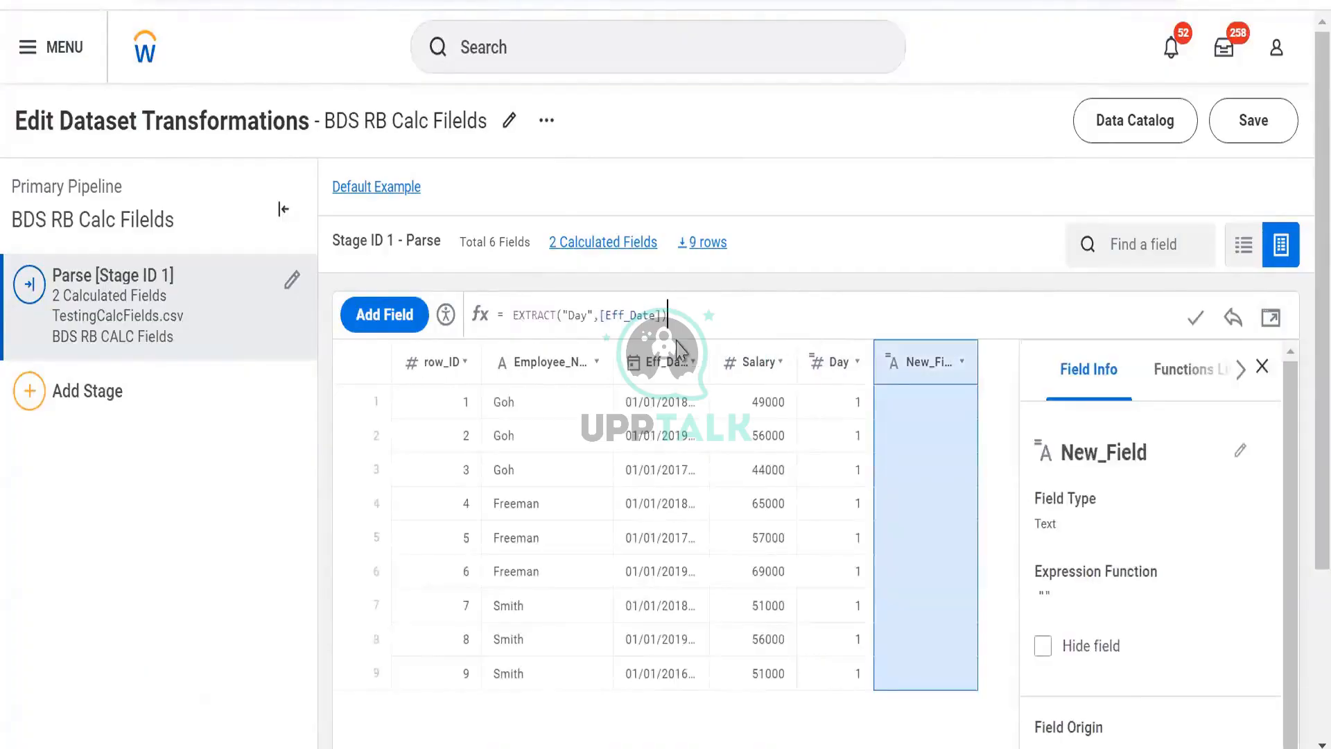
left_click(589, 317)
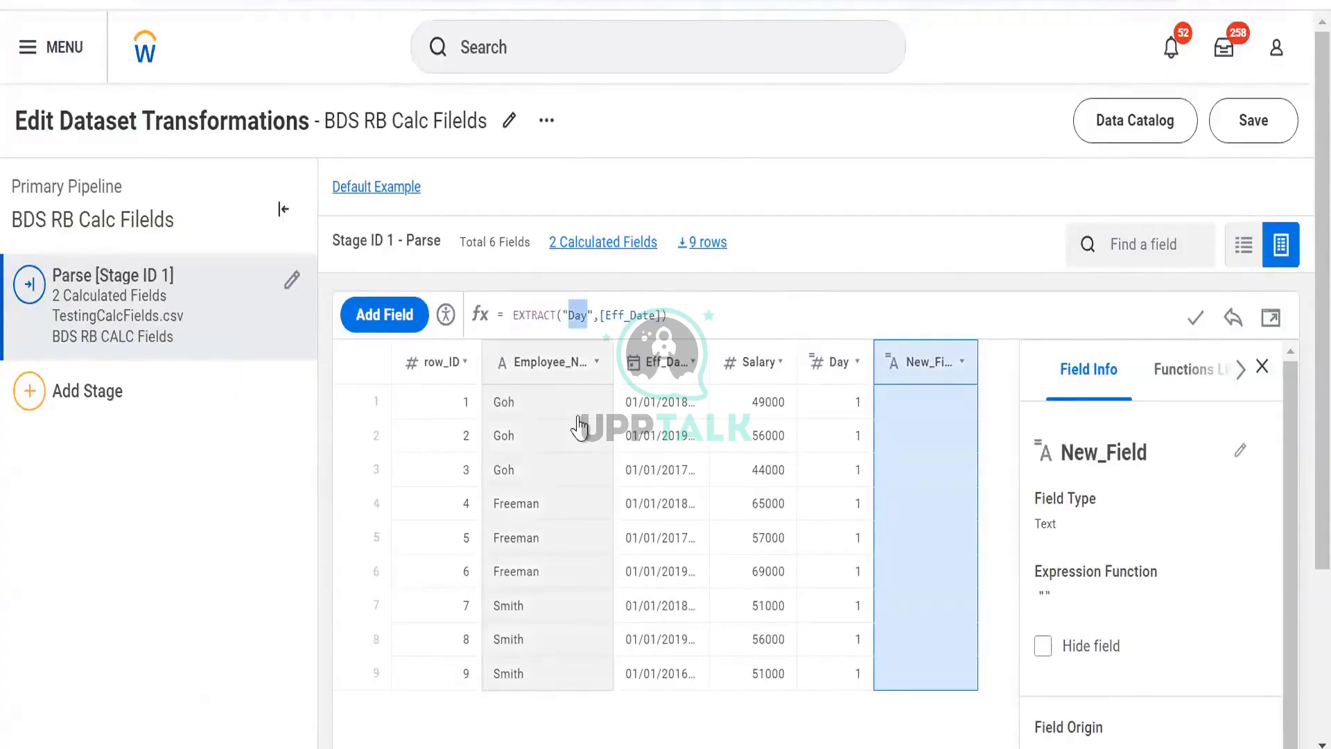
key("BackSpace")
key("BackSpace")
key("BackSpace")
type("Month")
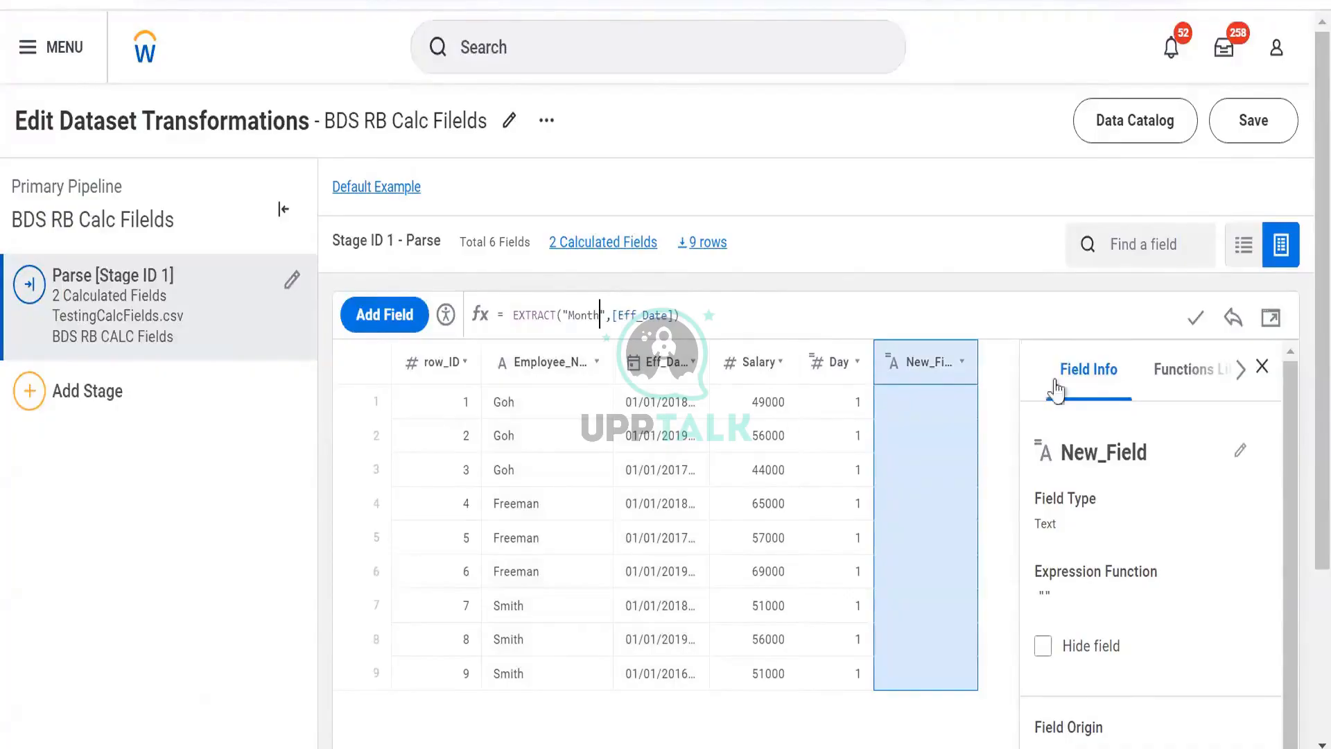
Step: Name the new field Month and apply its expression
left_click(1100, 459)
type("Month")
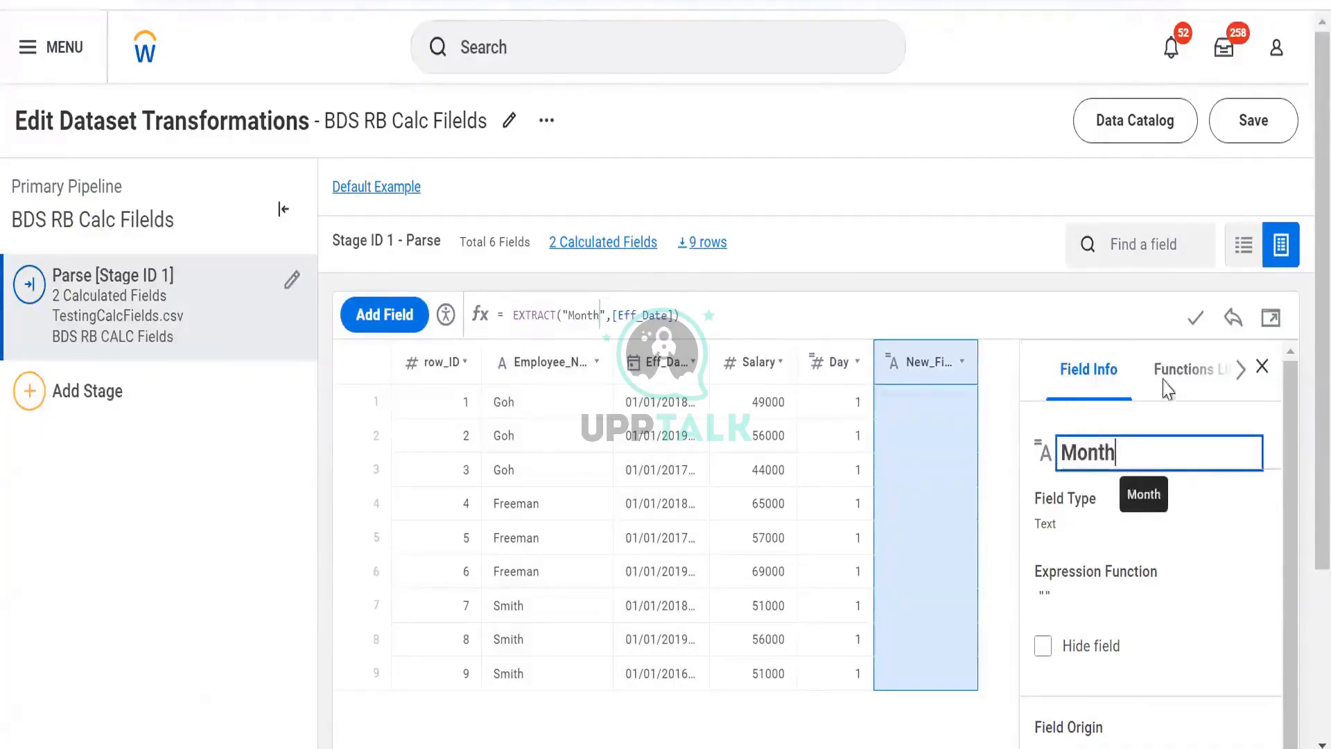
key("Return")
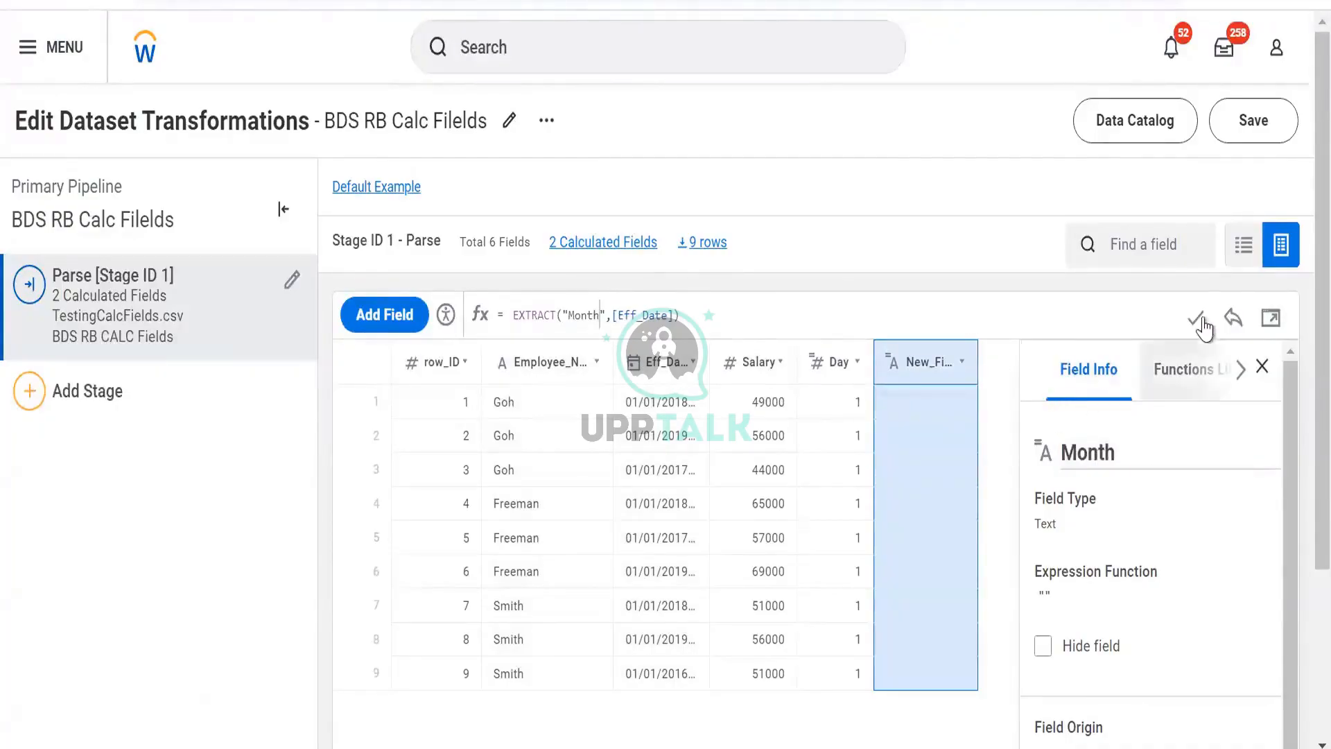
left_click(1196, 317)
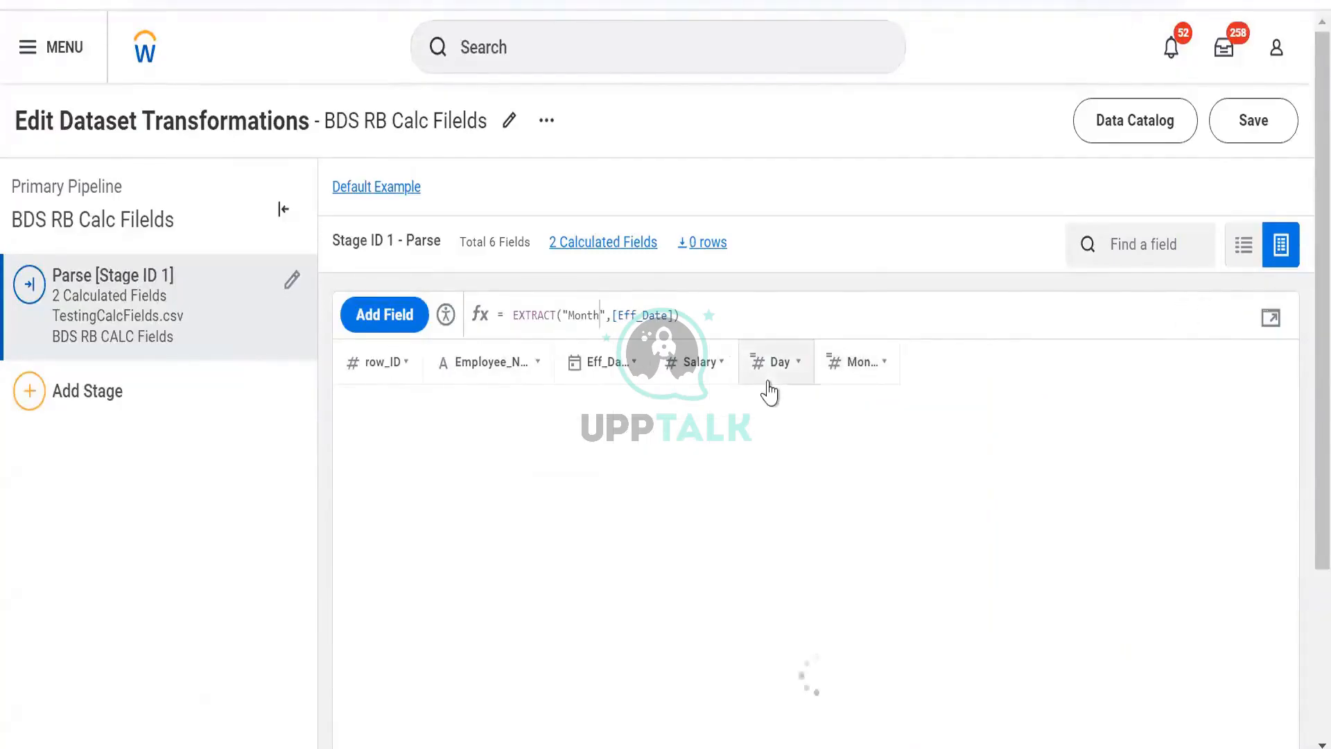
Step: Add another calculated field, paste the copied EXTRACT expression, and change it to EXTRACT("year",[Eff_Date])
left_click(386, 316)
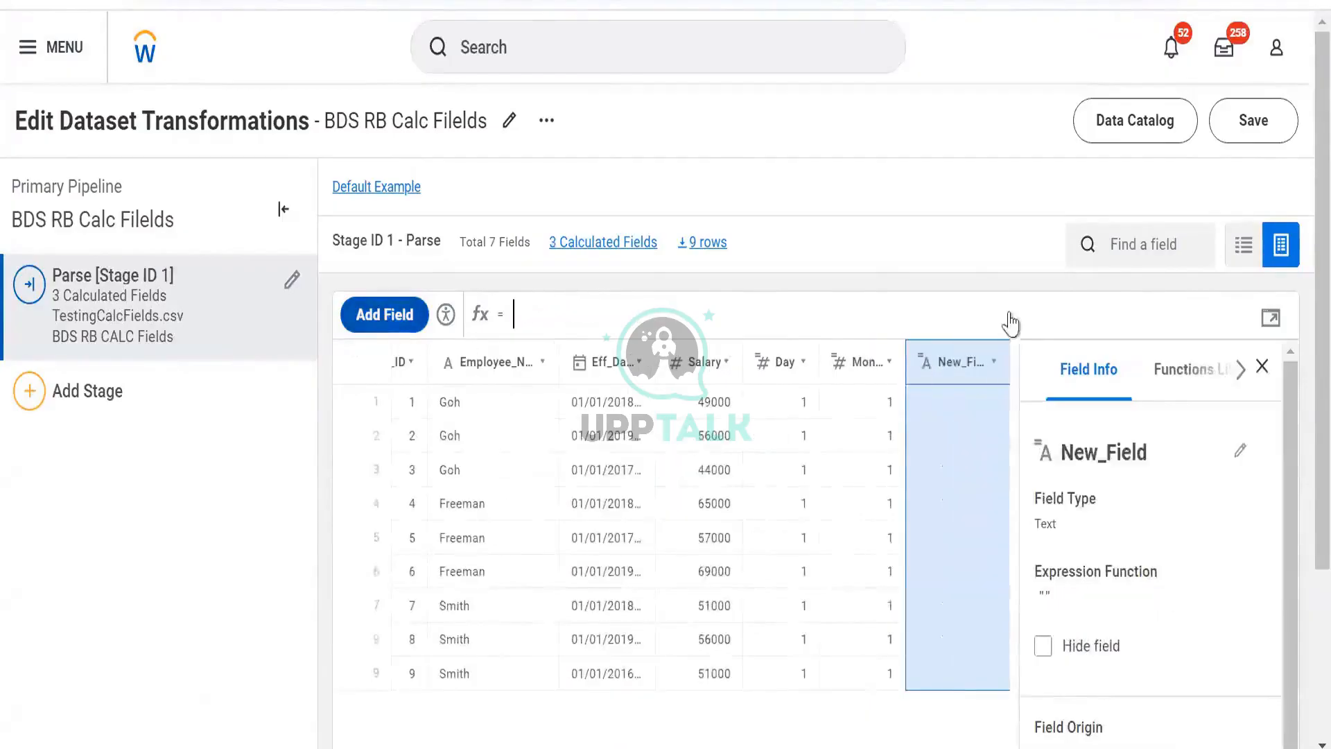
key("ctrl+v")
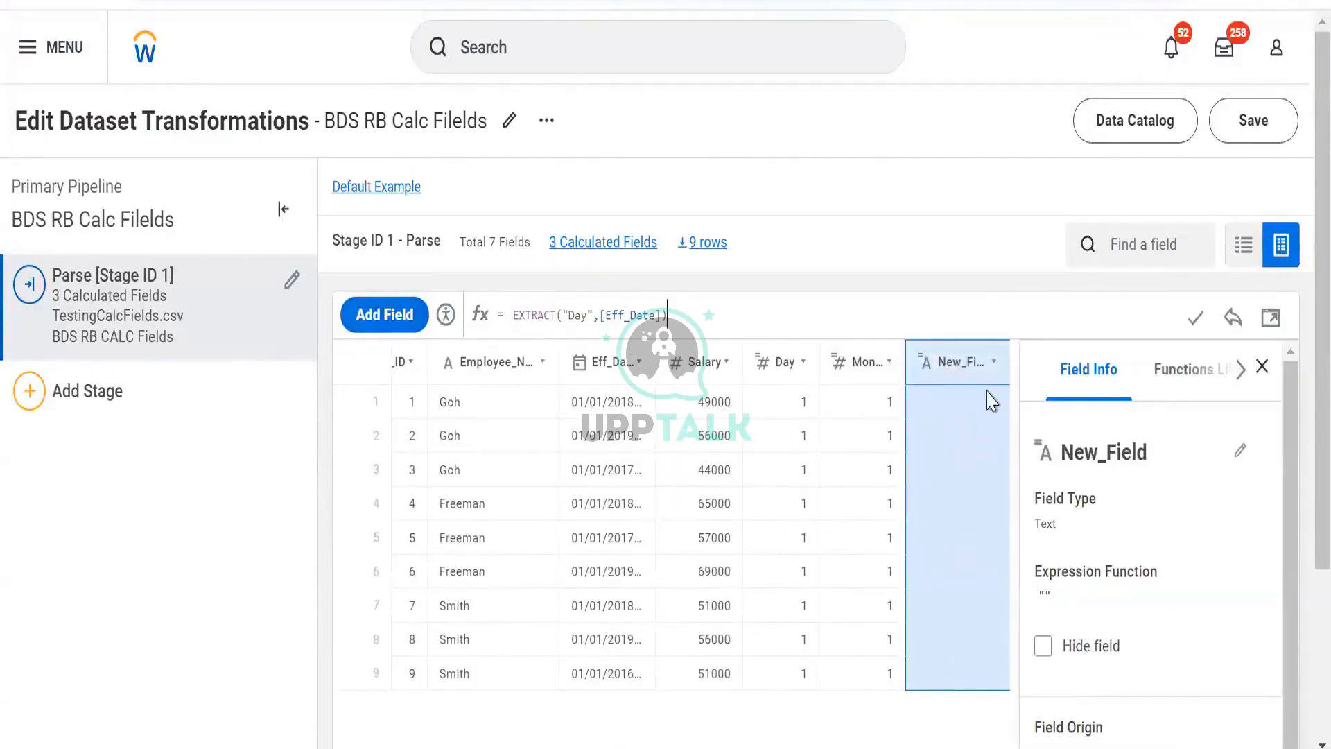
key("Left")
key("Left")
key("Left")
key("Left")
key("Left")
key("Left")
key("Left")
key("Left")
key("Left")
key("Left")
key("Left")
key("Left")
key("Left")
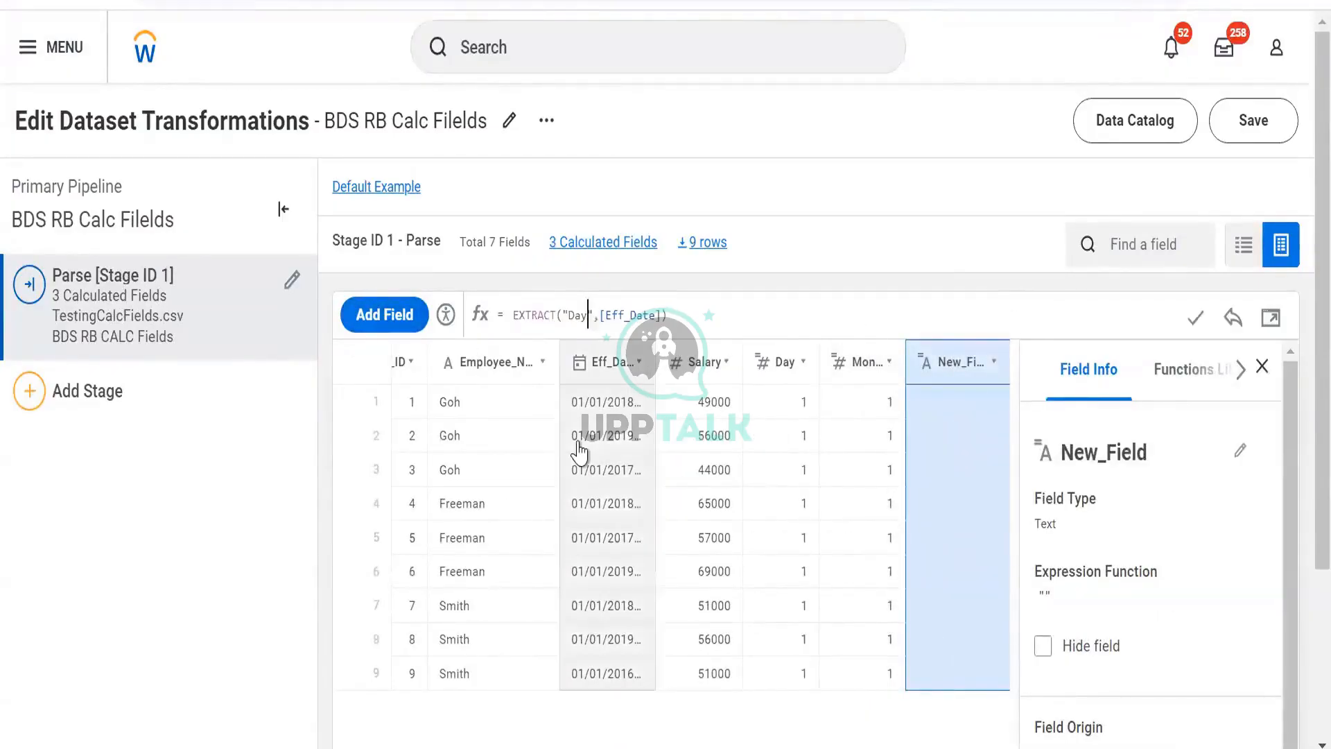
key("BackSpace")
key("BackSpace")
key("BackSpace")
type("year")
Step: Name the newest field Year and apply its expression
left_click(1153, 451)
type("Year")
key("Return")
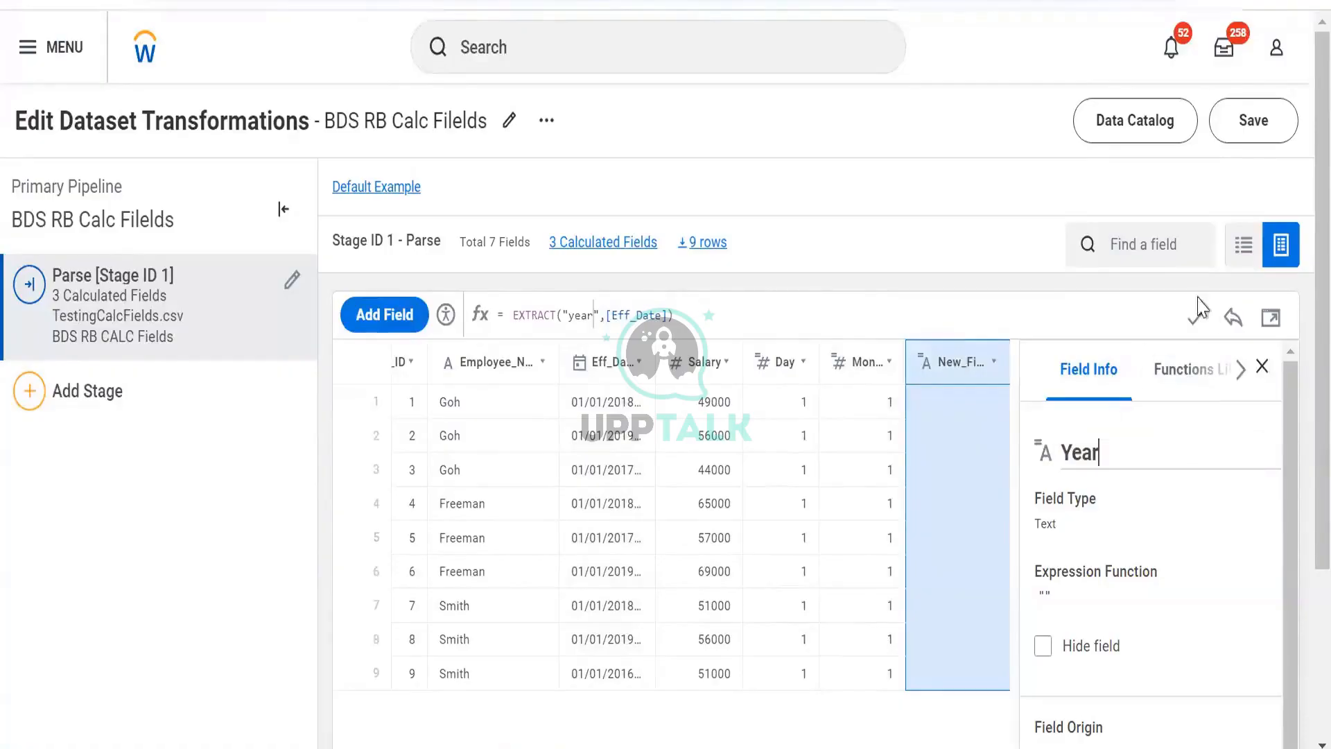
left_click(1195, 317)
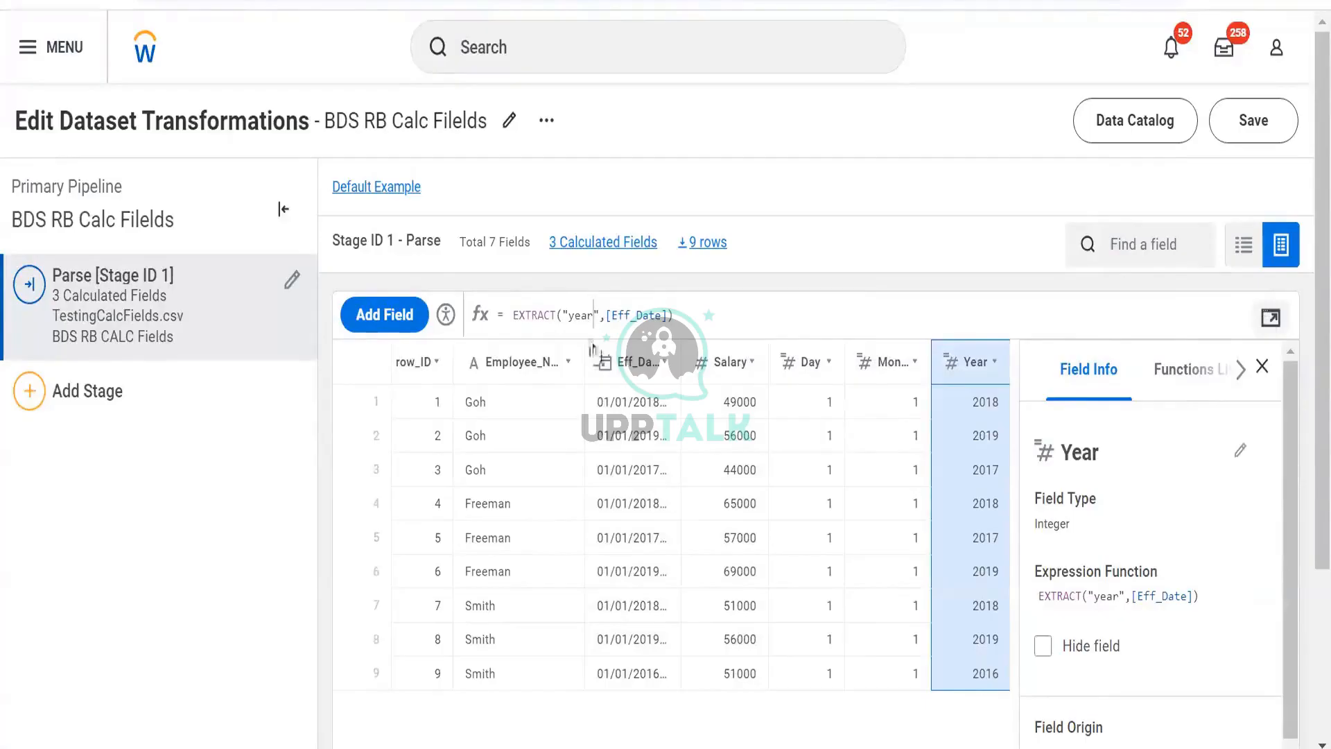
Step: Add a fourth calculated field and insert the CONCAT function in its full expression editor
left_click(366, 326)
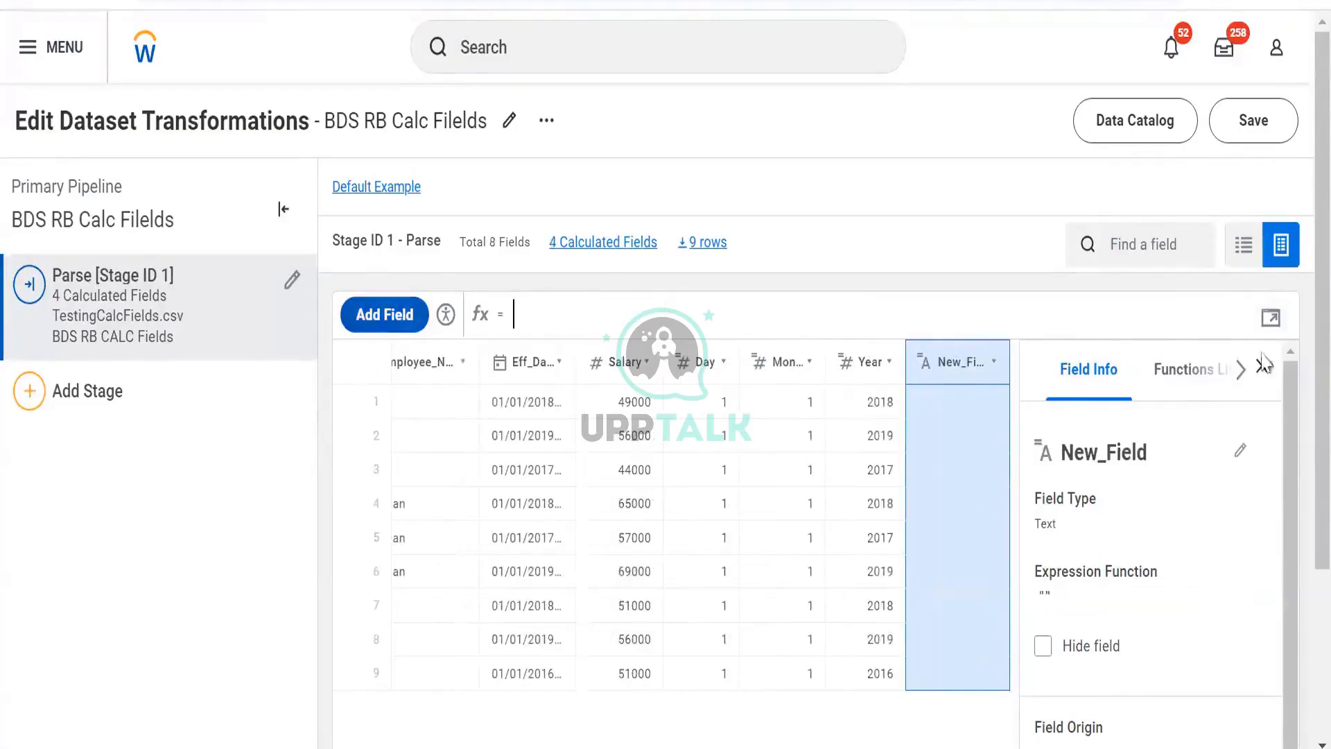
left_click(1271, 317)
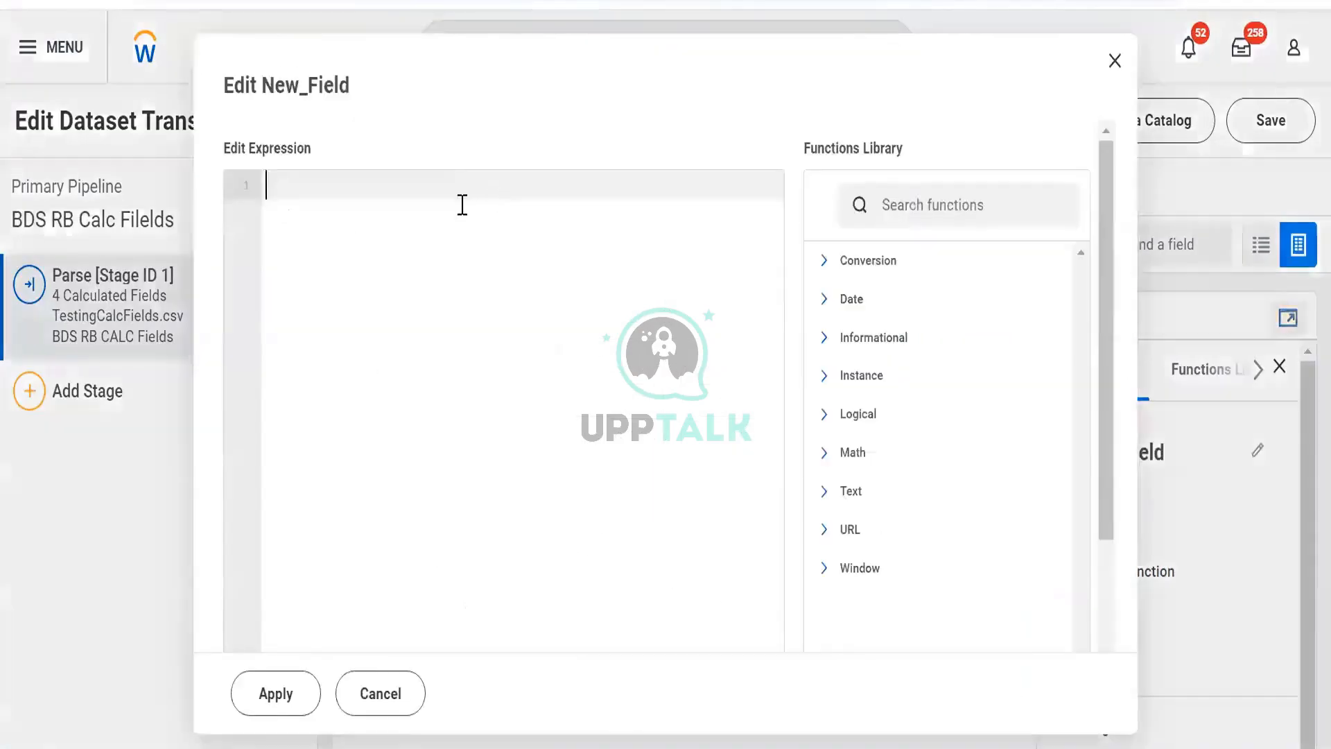
type("con")
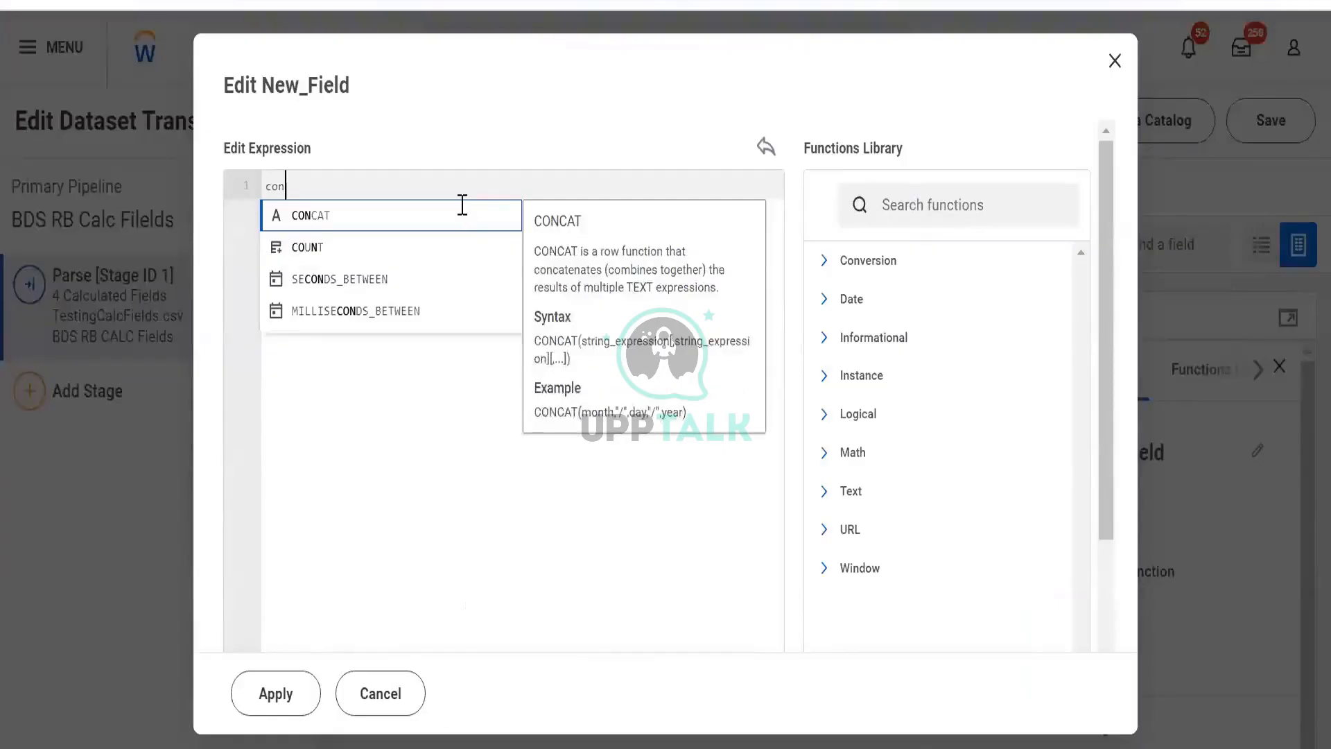
key("Return")
Step: Insert the TO_STRING function inside CONCAT as its first argument, clearing any mistyped text
type("9")
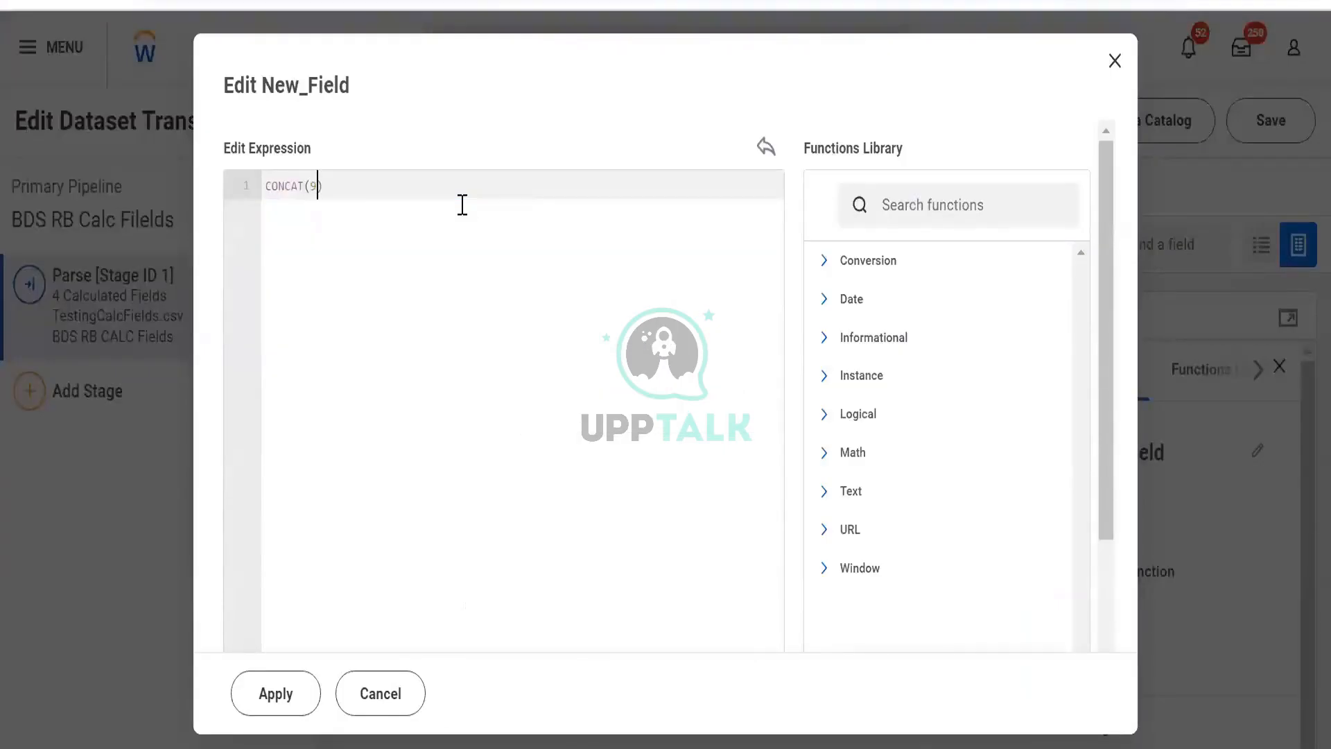
type("to-s")
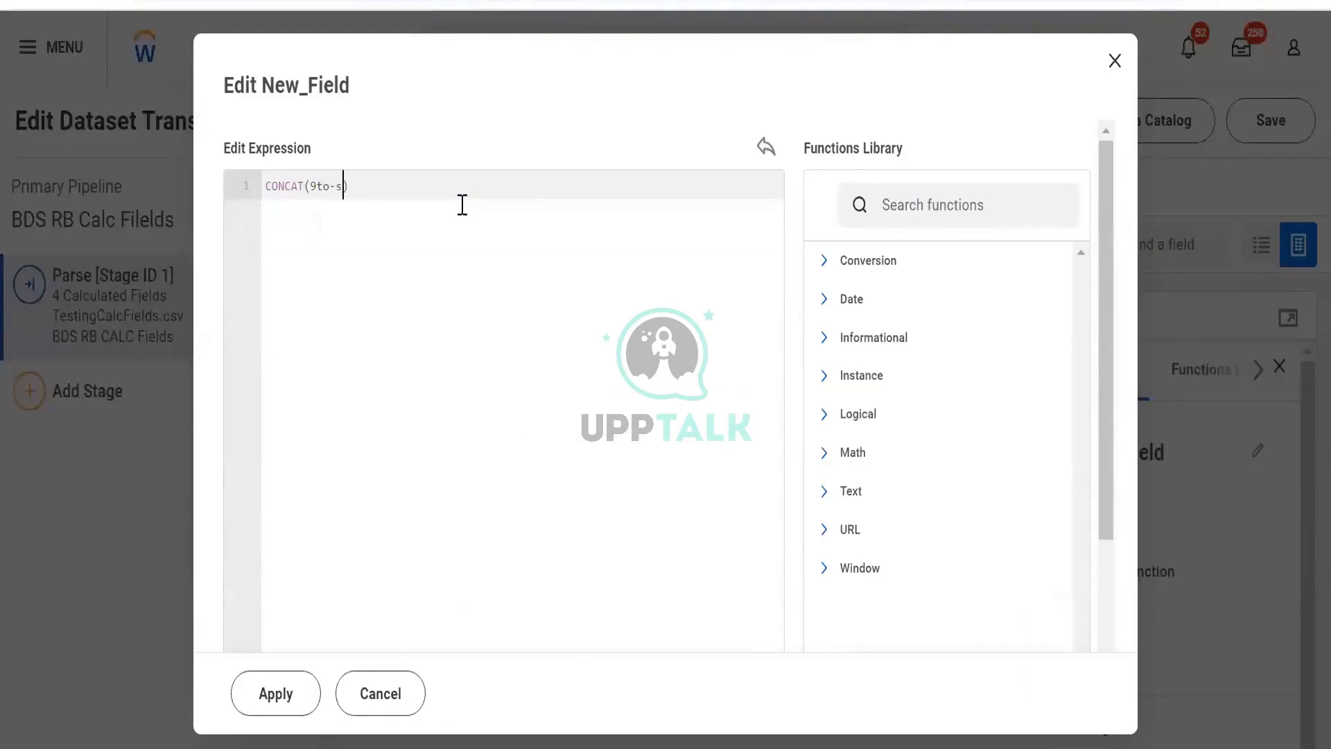
type("tr")
key("BackSpace")
key("BackSpace")
key("BackSpace")
key("BackSpace")
key("BackSpace")
type("to")
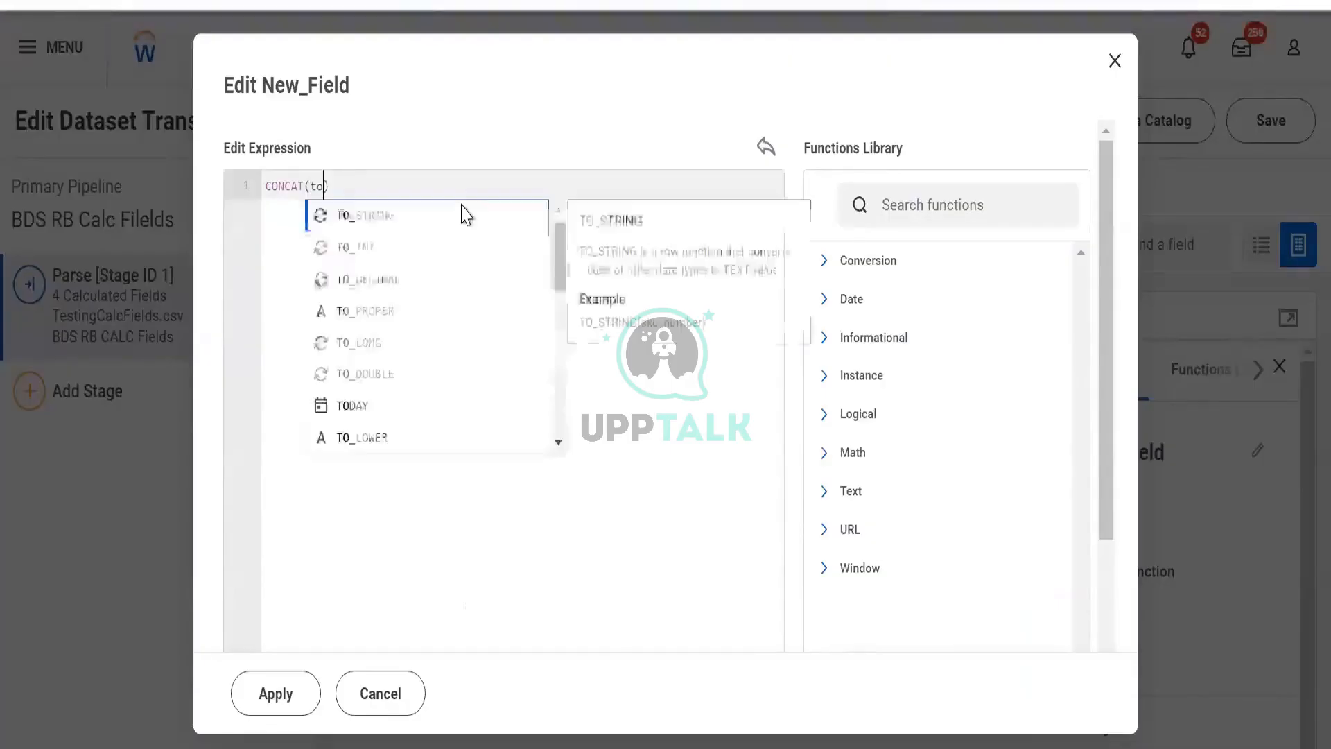
key("Return")
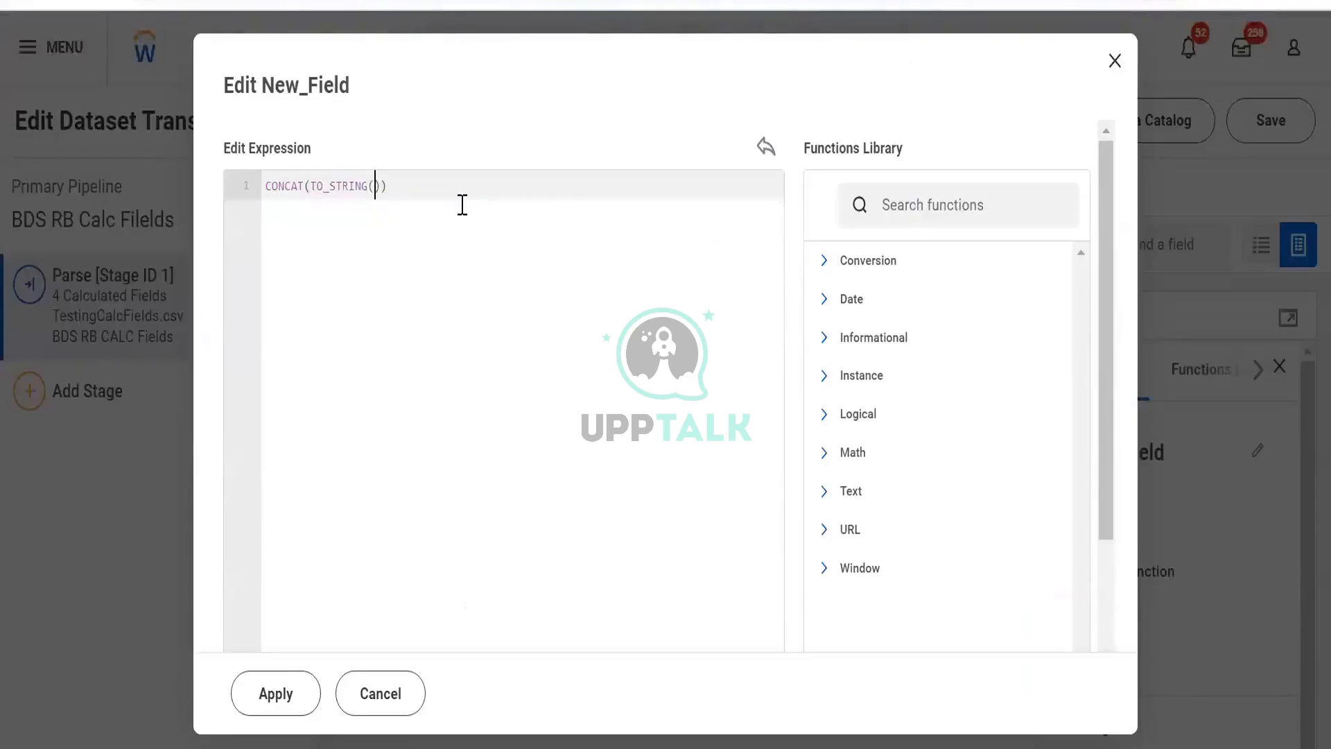
Step: Enter the [Day] field as the argument of TO_STRING inside CONCAT
type("da")
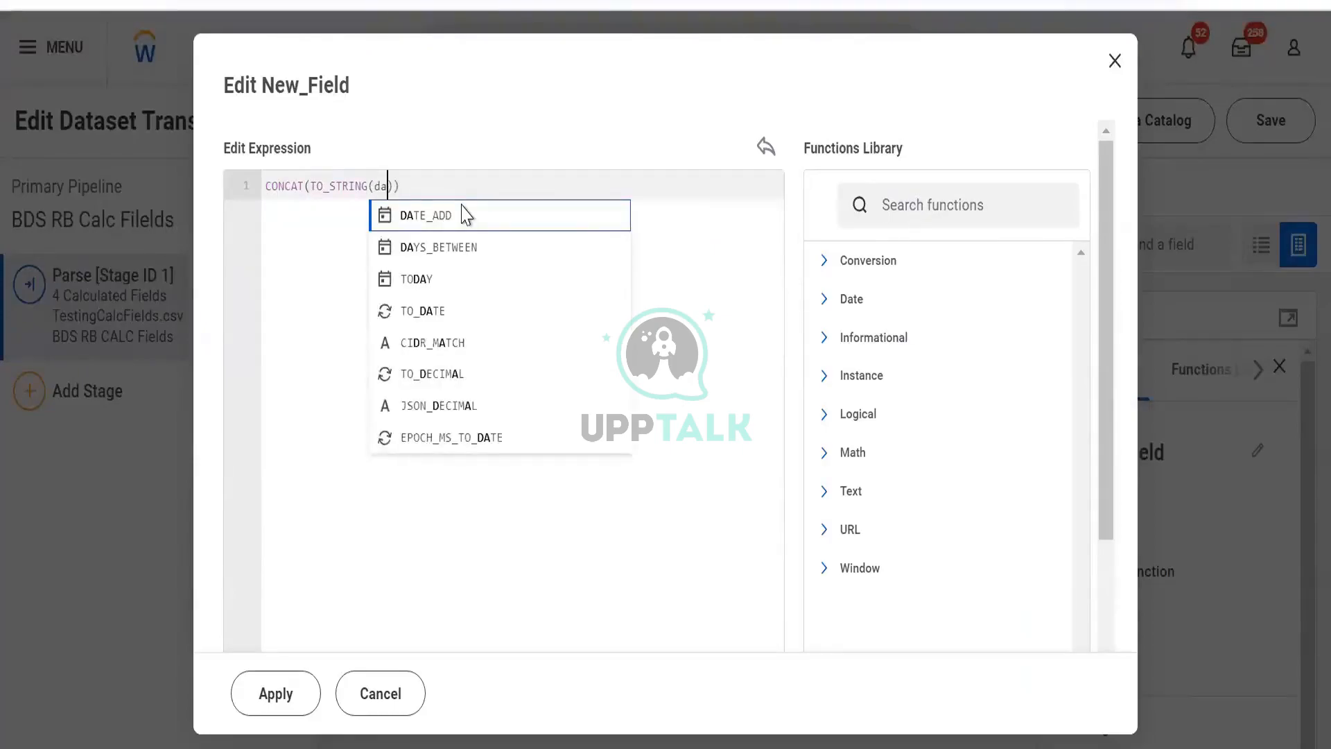
key("BackSpace")
key("BackSpace")
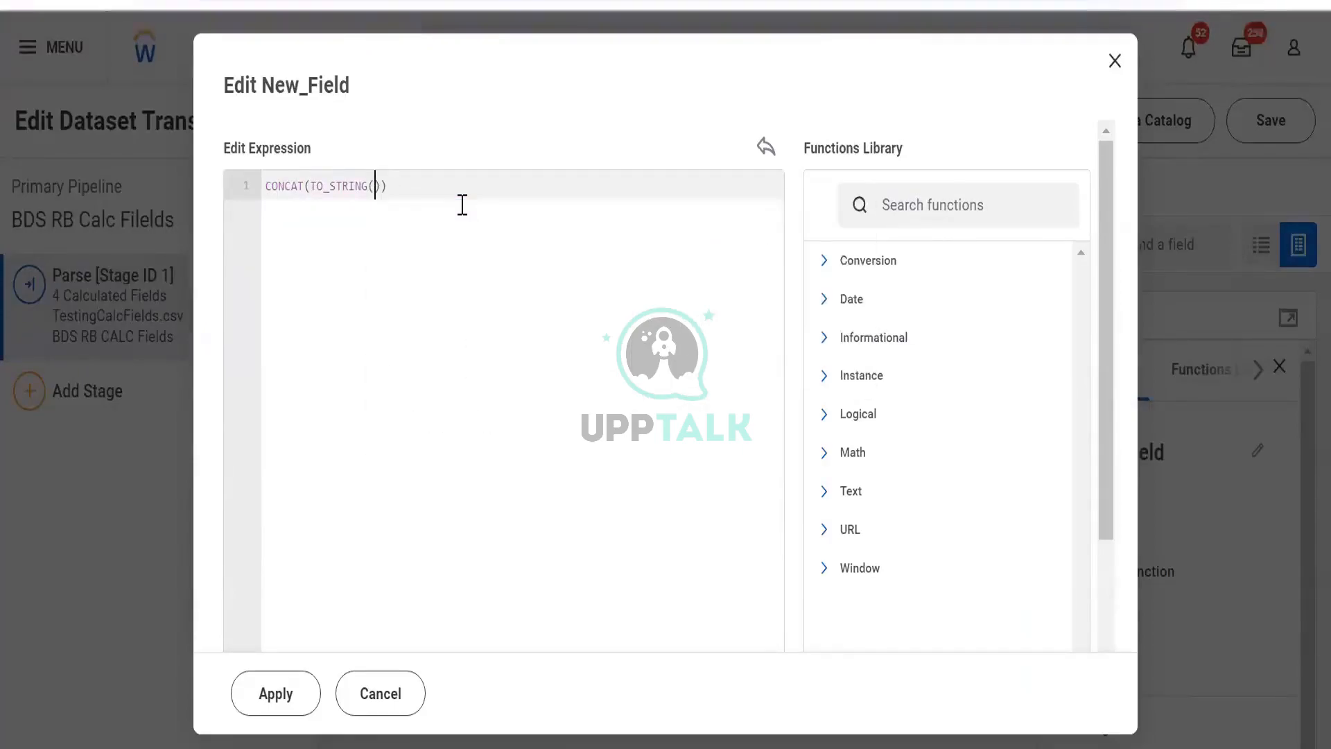
type("[da")
left_click(463, 211)
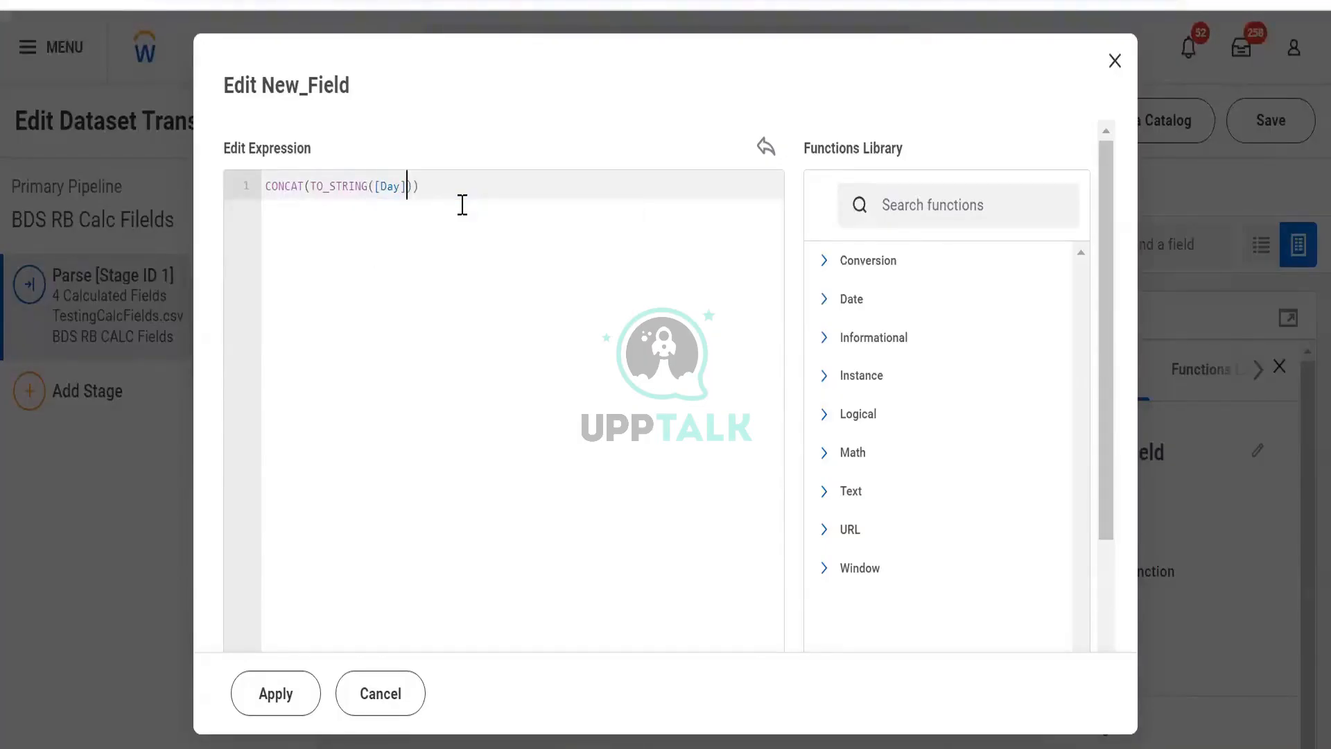
Step: Add the text separator "-" as the next argument after [Day] in the CONCAT expression, followed by a comma
type("-")
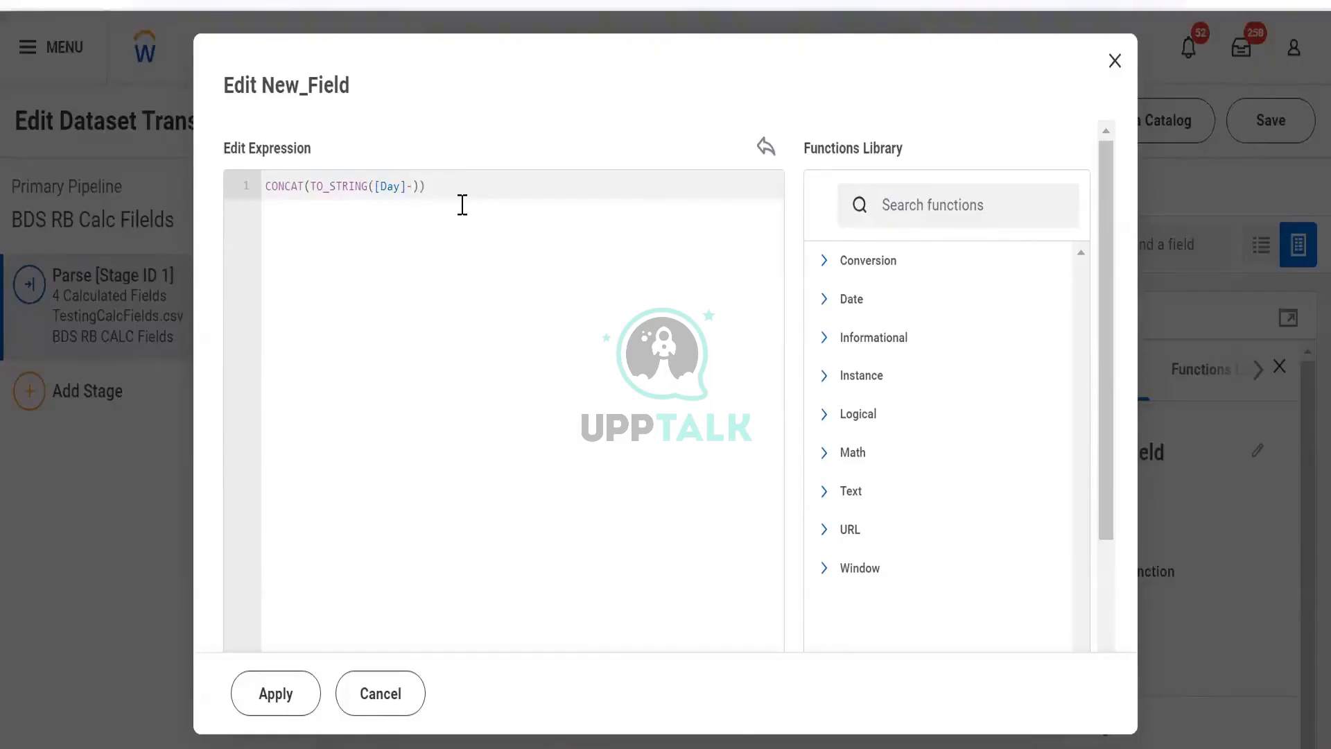
type(",")
type("-")
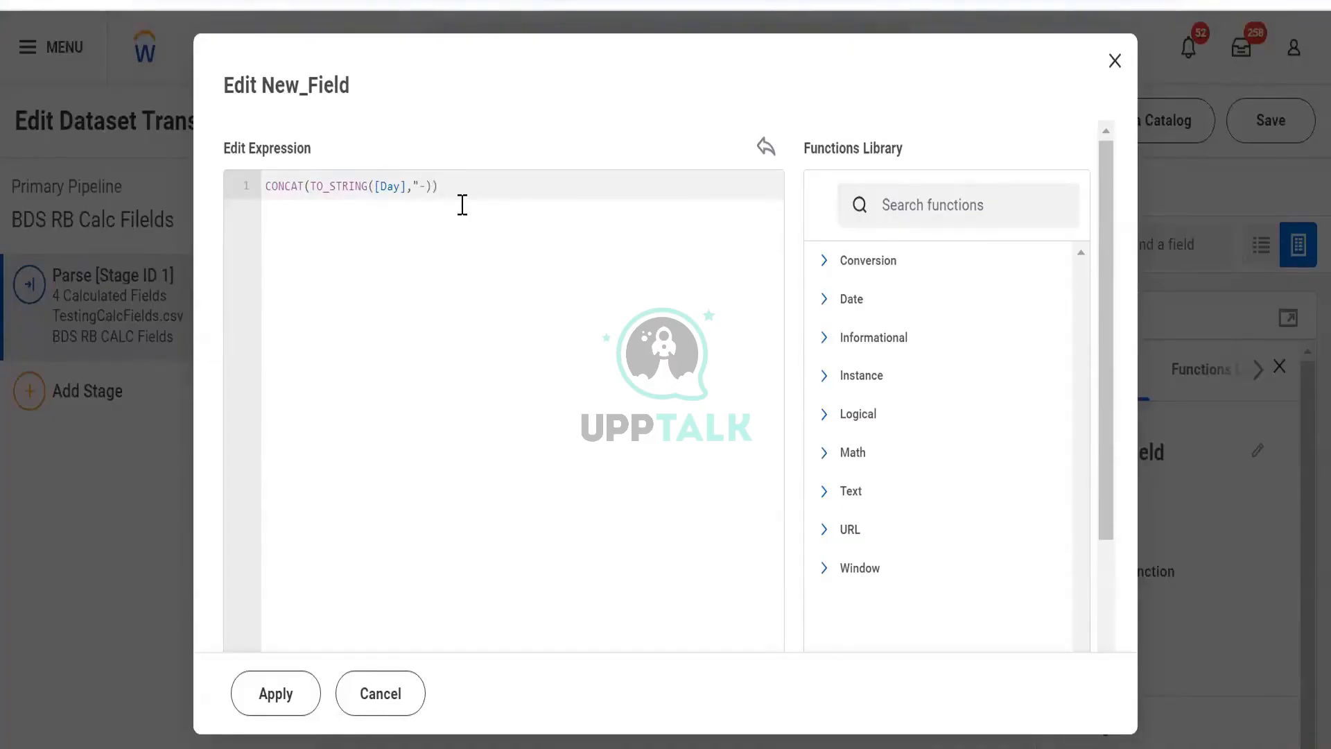
type("\",")
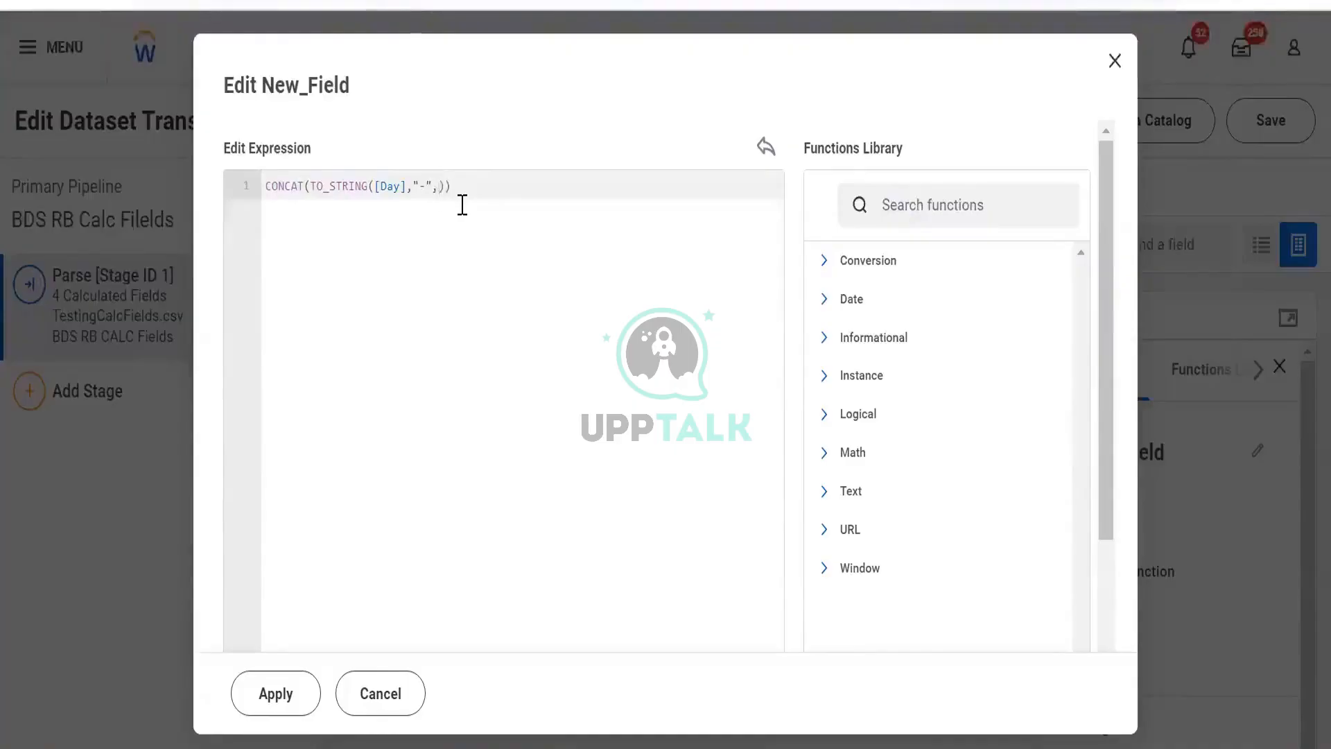
Step: Add TO_STRING([year]) after the "-" separator in the CONCAT expression
type("[")
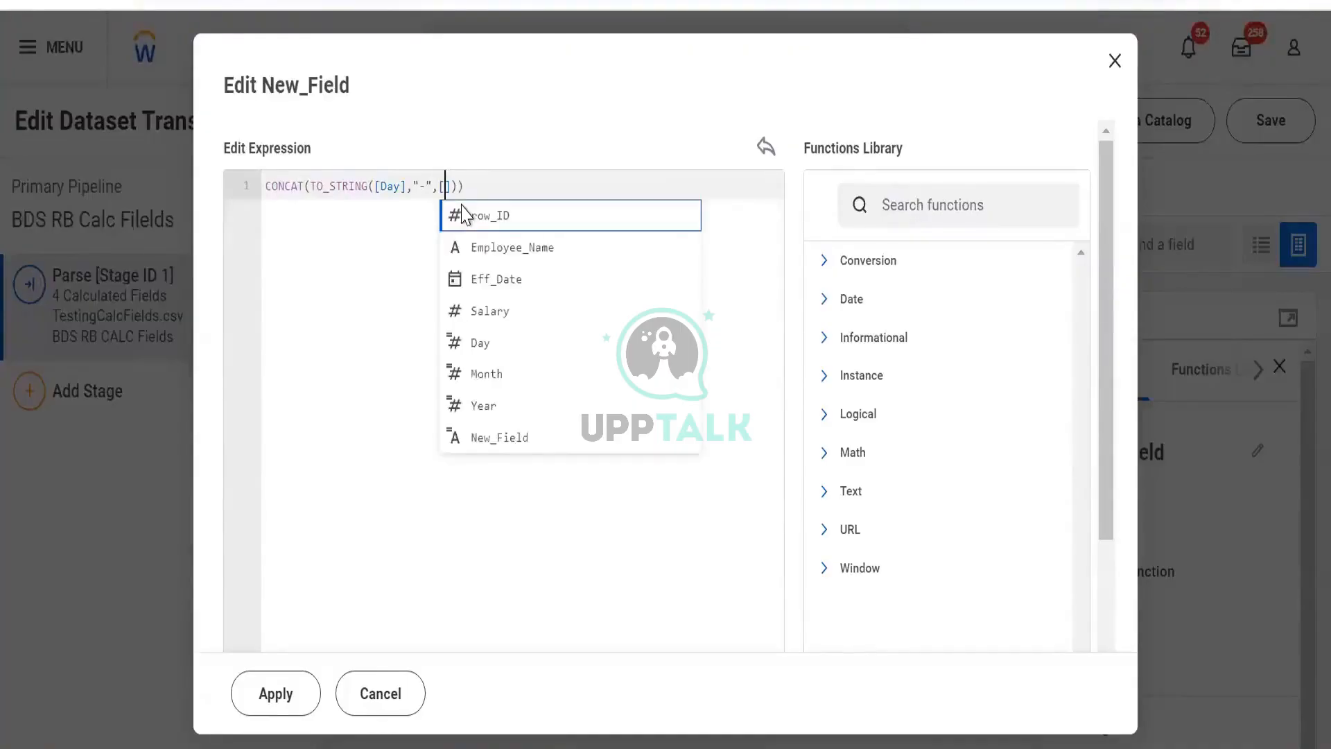
type("yea")
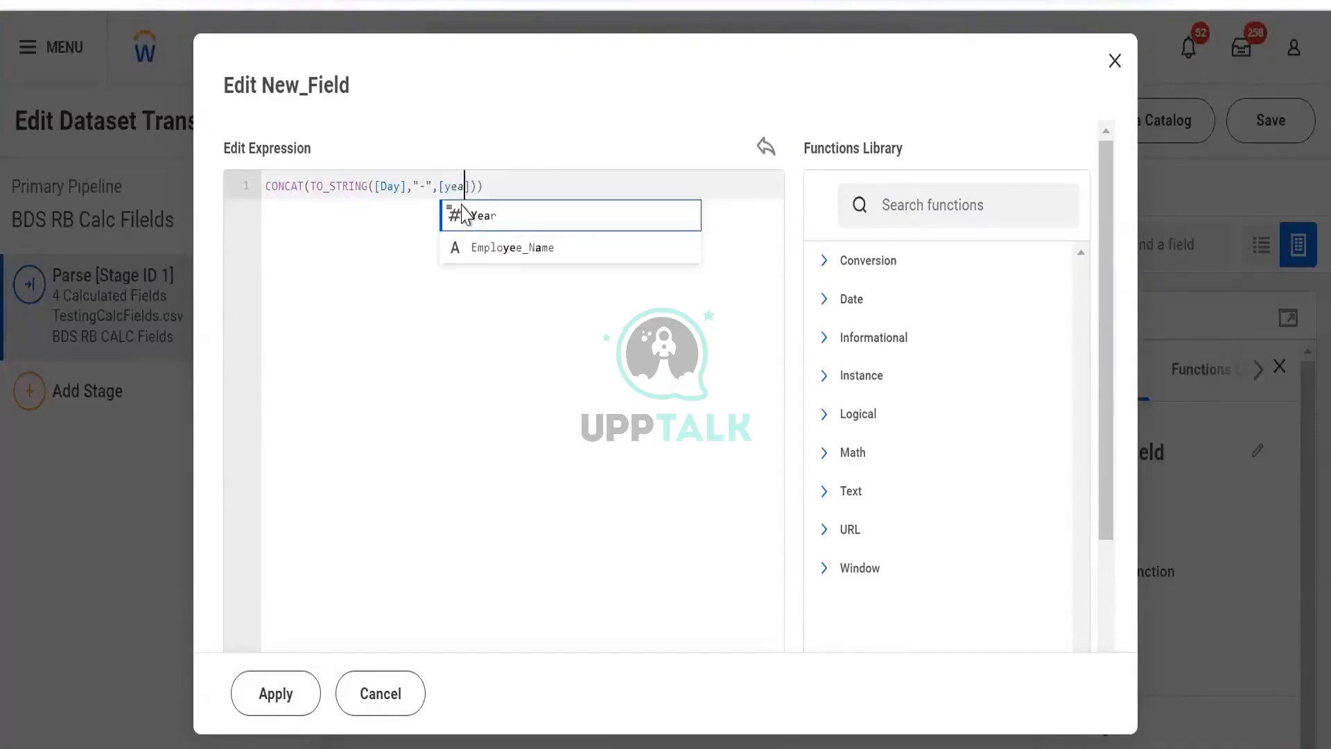
key("Left")
key("Left")
key("Left")
key("Left")
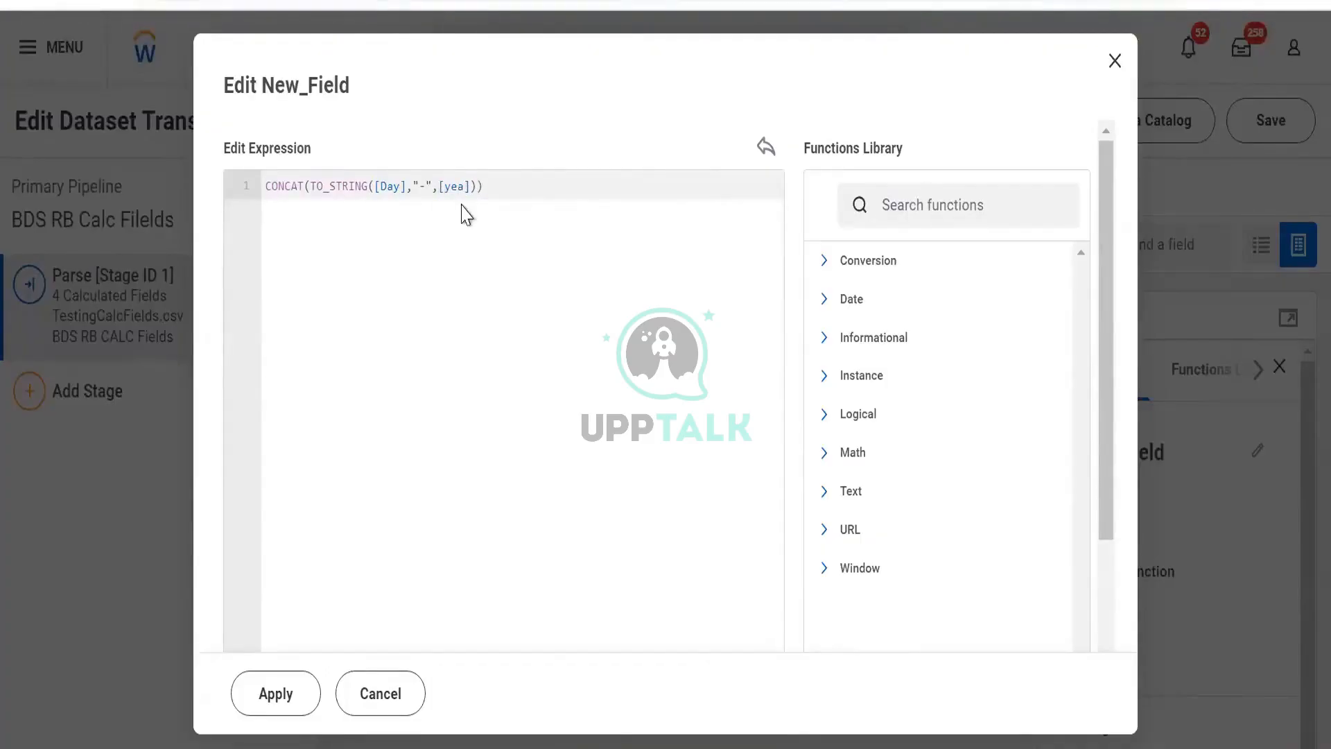
type("TO_STRING(")
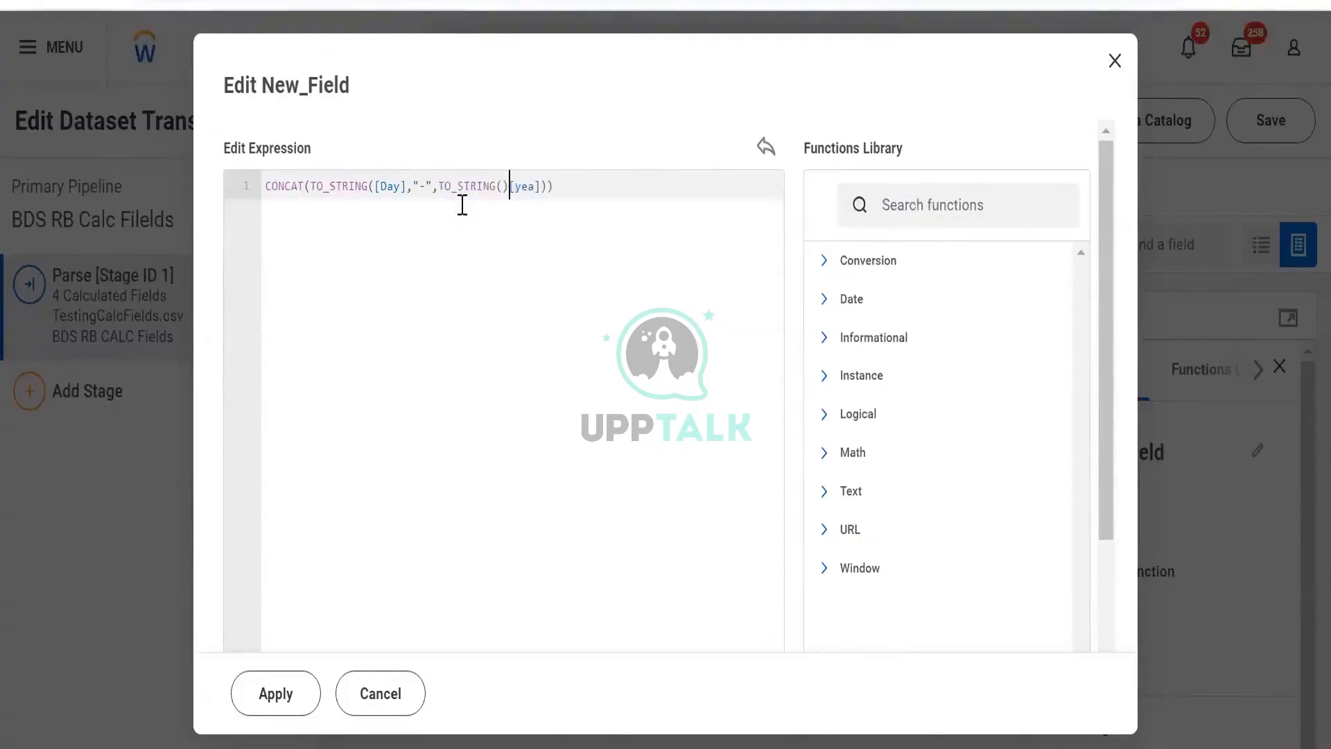
key("shift+Right")
key("shift+Right")
key("shift+Right")
key("BackSpace")
key("ctrl+z")
type("r")
key("Right")
key("Right")
Step: Close the first TO_STRING with a parenthesis directly after [Day] and apply the expression
left_click(311, 195)
left_click(407, 187)
type(")")
key("Right")
key("Right")
key("Right")
key("Right")
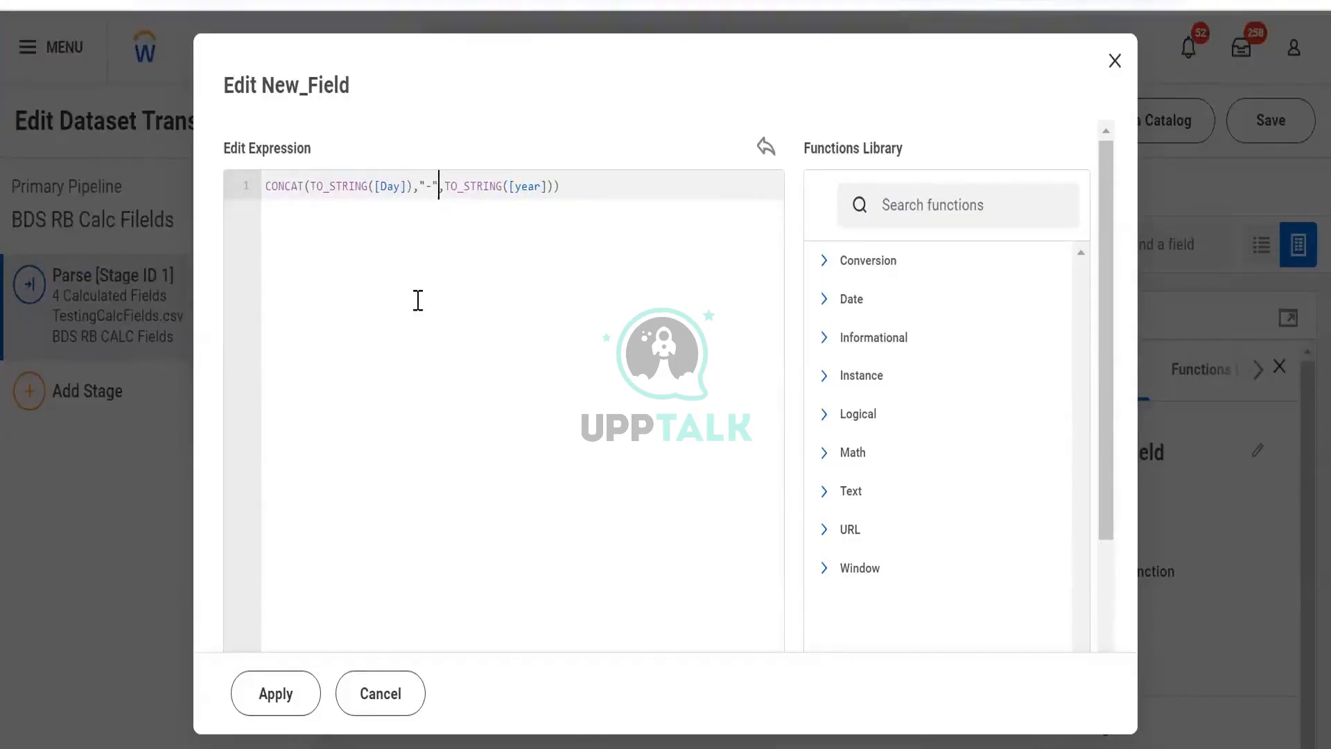
key("Right")
key("Right")
key("Right")
key("Right")
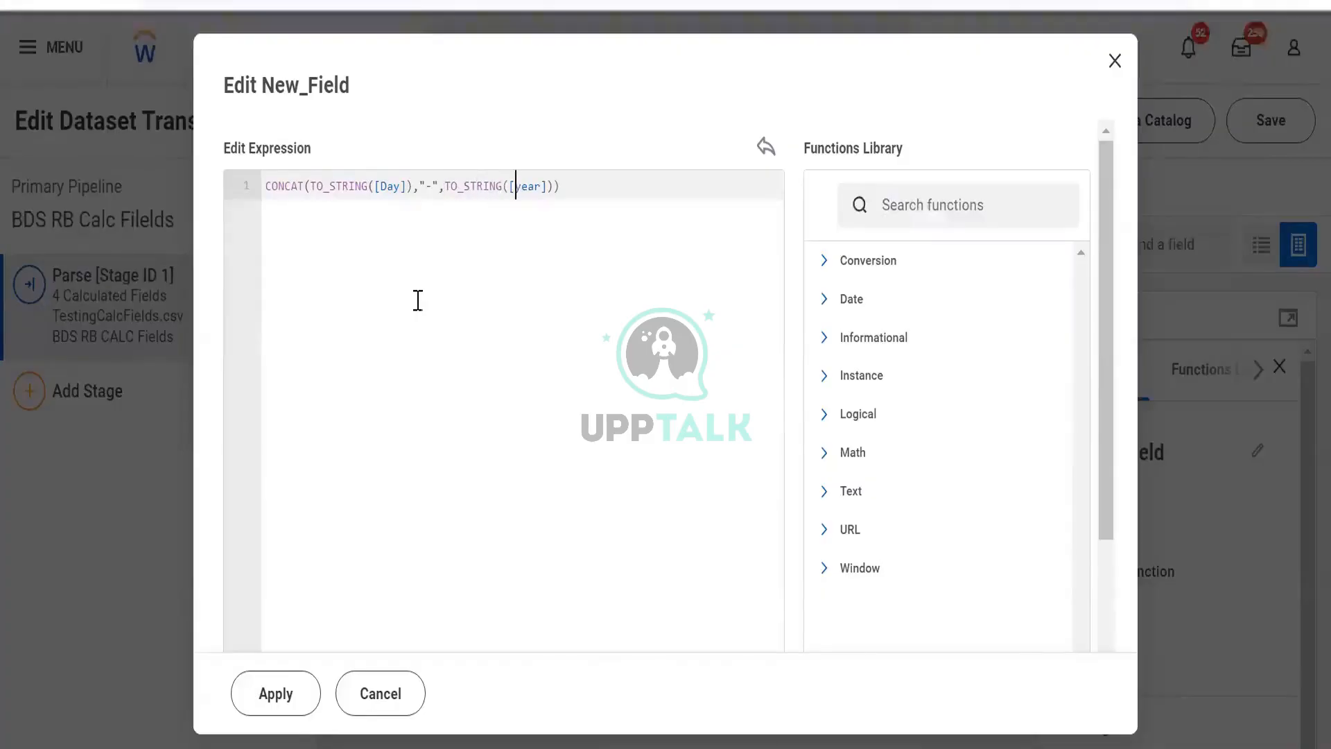
left_click(277, 693)
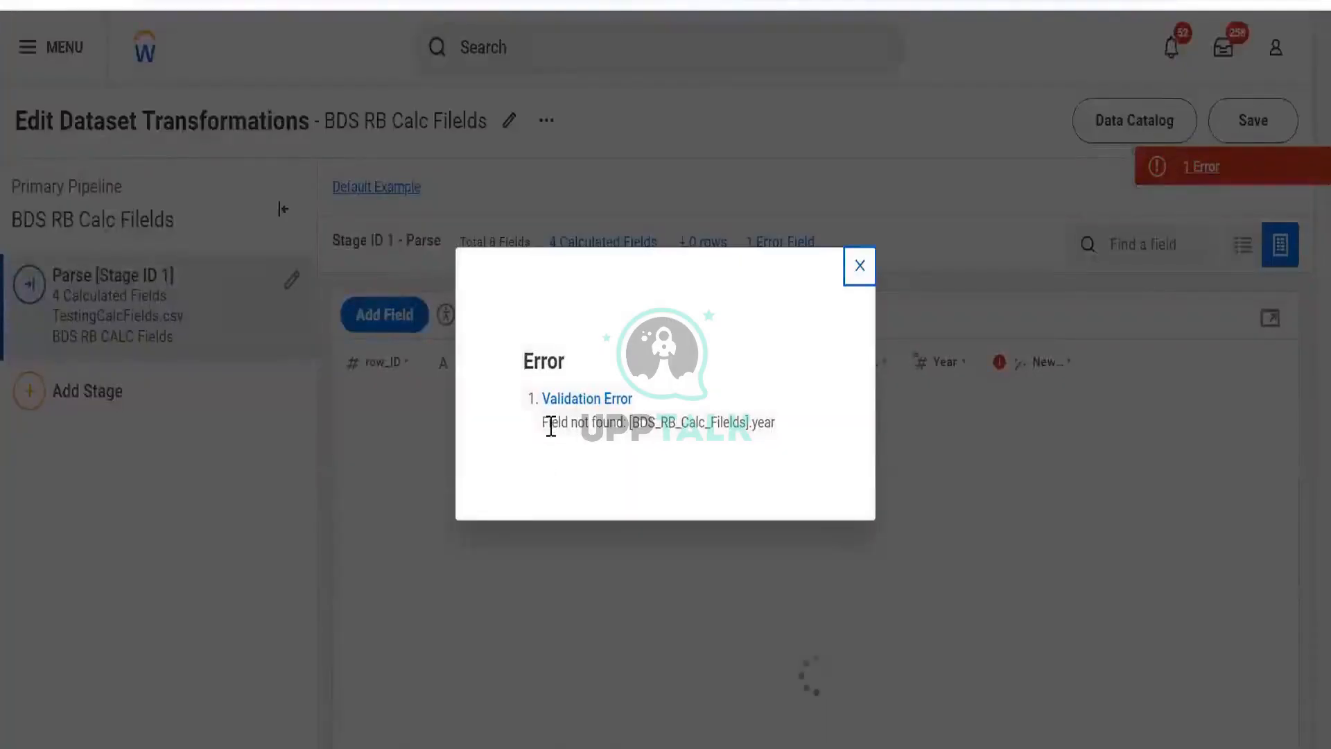
Step: Read the validation error's details and close the message
left_click(550, 425)
left_click_drag(690, 416, 757, 412)
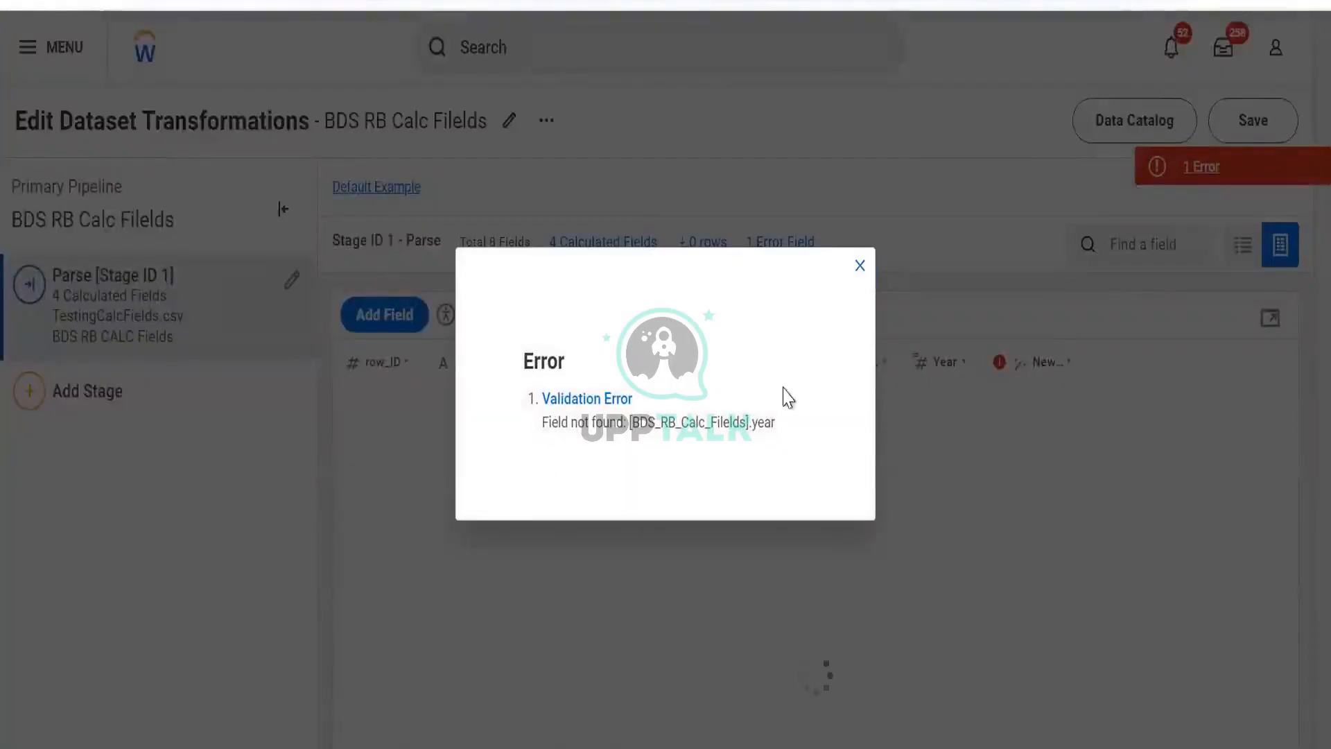
left_click(864, 273)
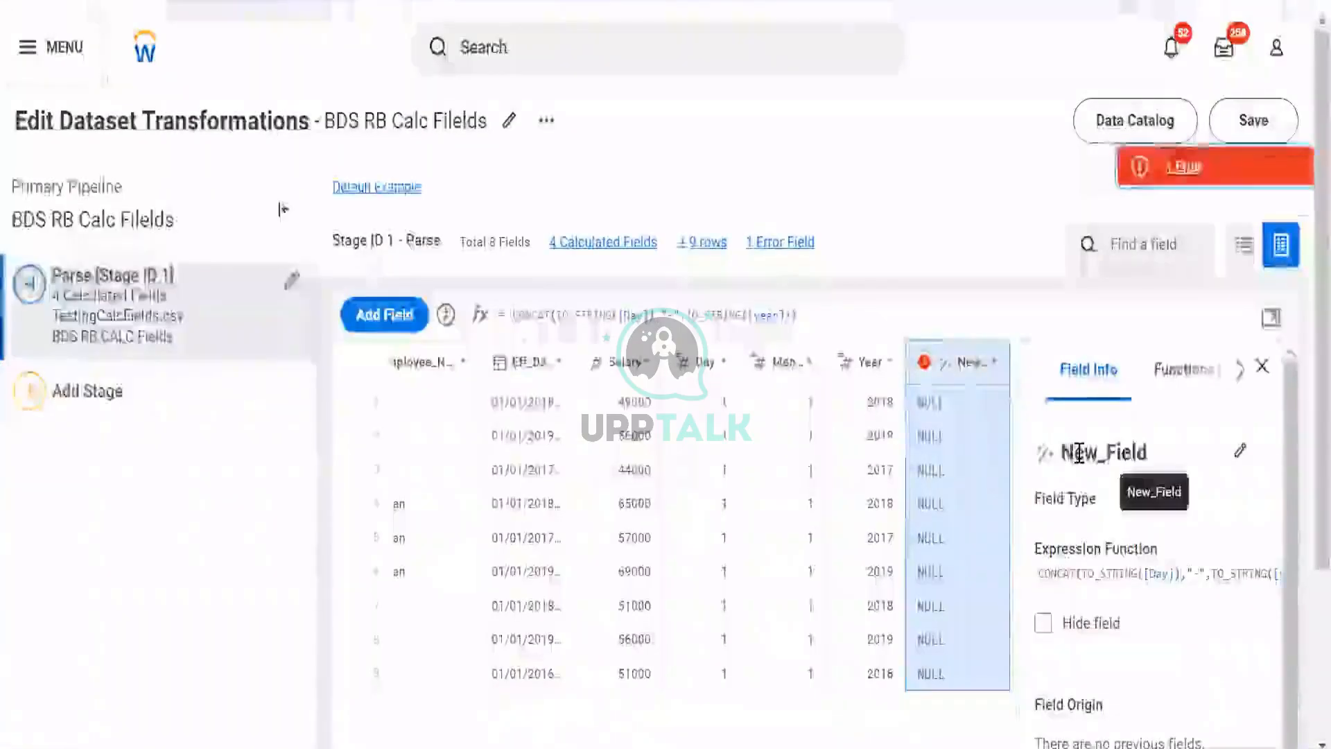
Step: Replace the lowercase field reference in the second TO_STRING with the suggested [Year] field and apply the expression
left_click(1082, 452)
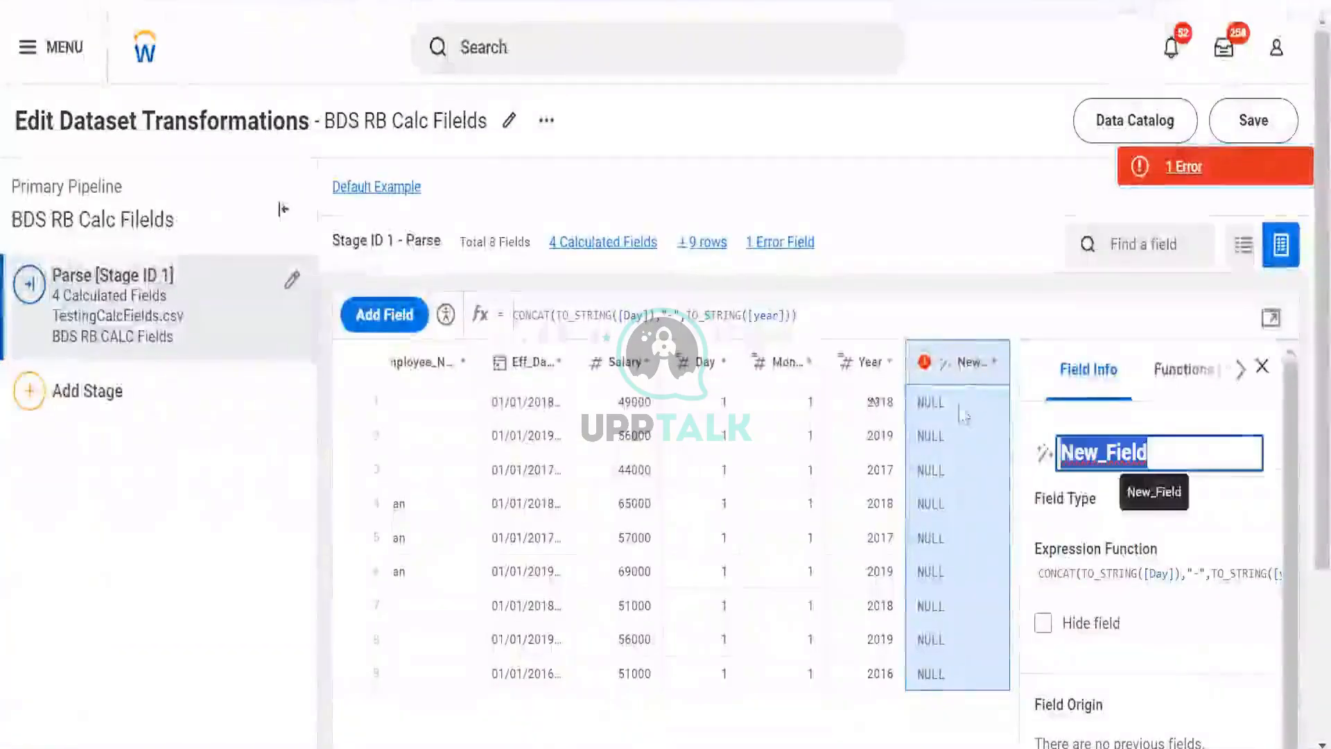
left_click(762, 315)
left_click(778, 317)
key("shift+Left")
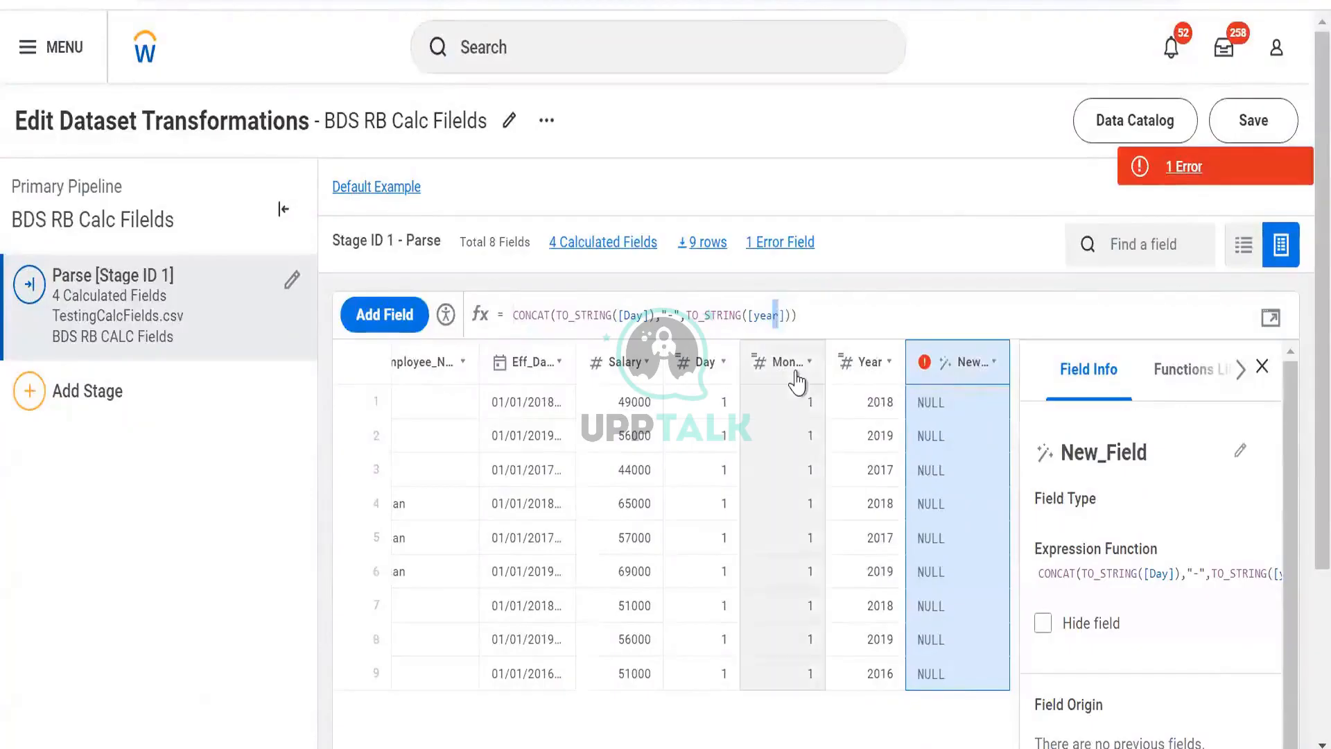
key("shift+Left")
key("shift+Left")
key("shift+Left")
key("shift+Left")
key("BackSpace")
key("Down")
key("Down")
key("Down")
key("Down")
key("Down")
key("Down")
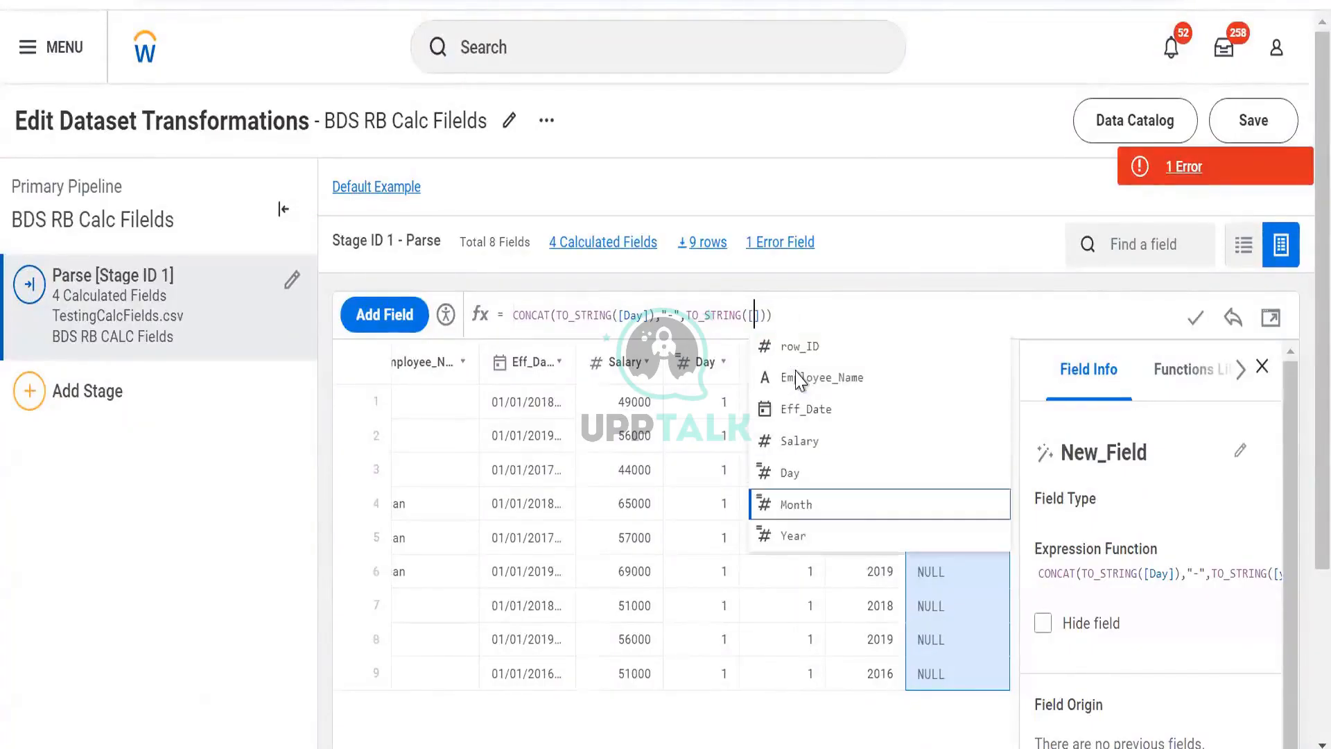
key("Down")
key("Down")
key("Down")
key("Down")
key("Down")
key("Down")
key("Down")
key("Return")
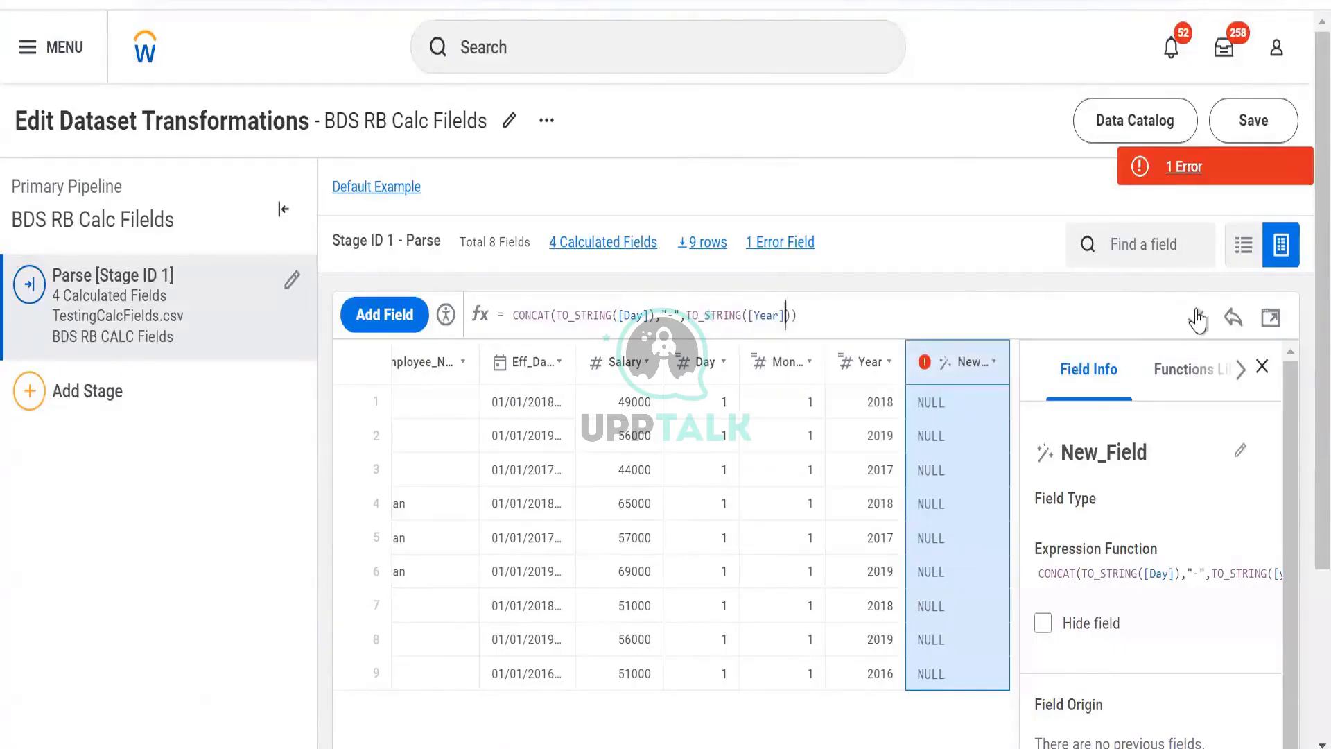
left_click(1196, 314)
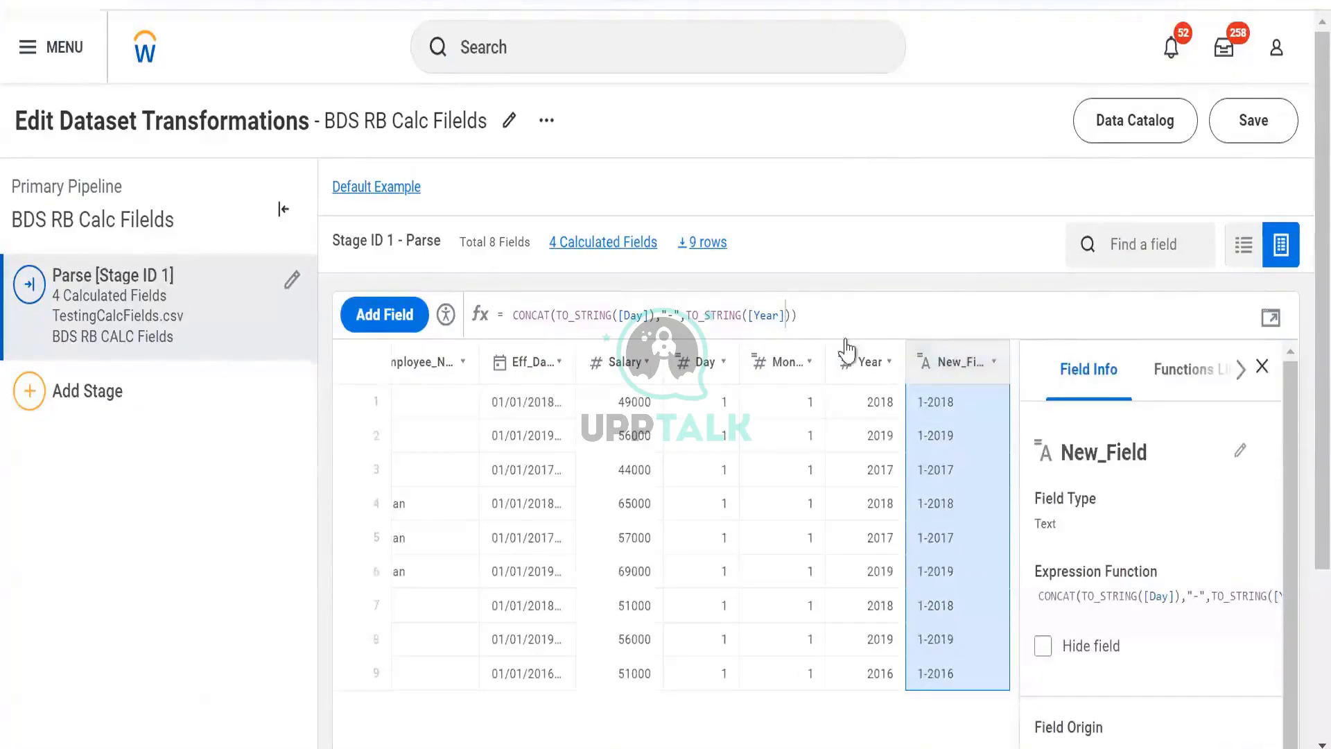
Step: Duplicate the TO_STRING([Day]),"-", portion of the expression directly before TO_STRING([Year])
left_click(683, 317)
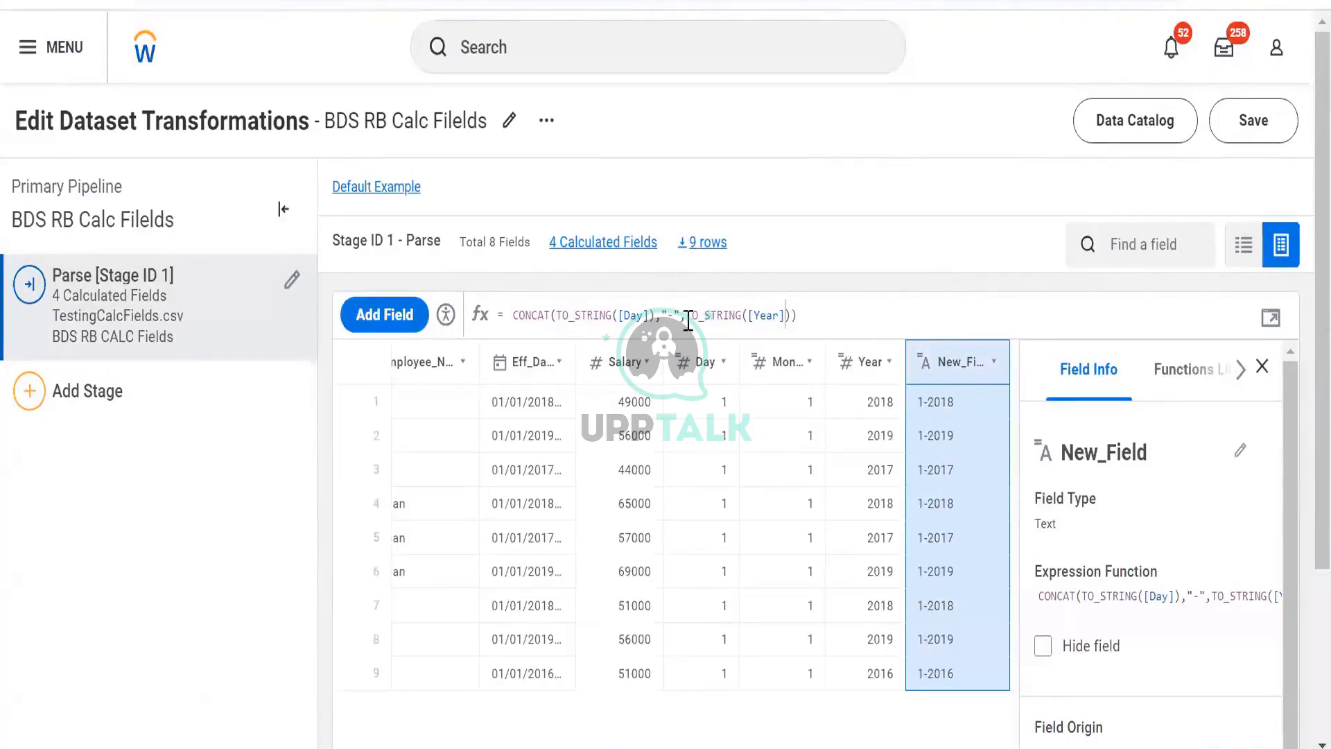
left_click(558, 313, "shift")
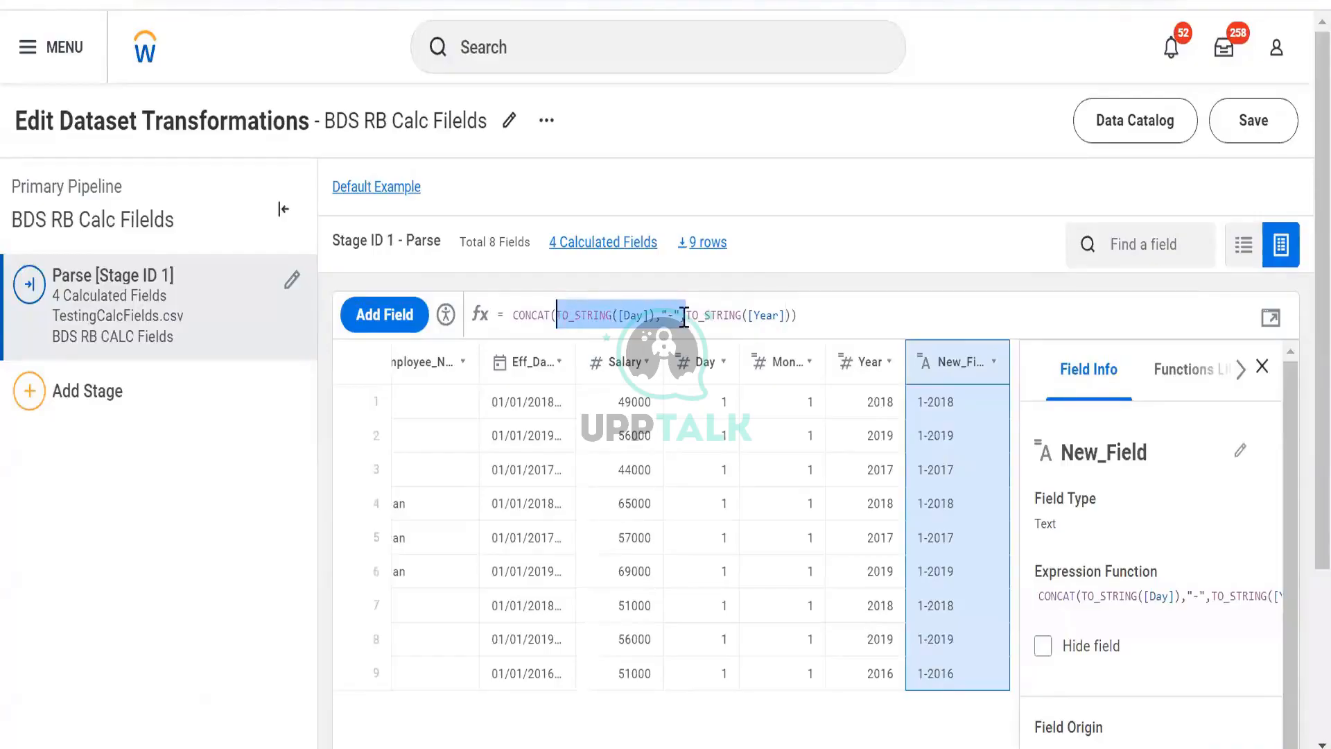
left_click(688, 333)
type("TO_STRING([Day]),\"-\",")
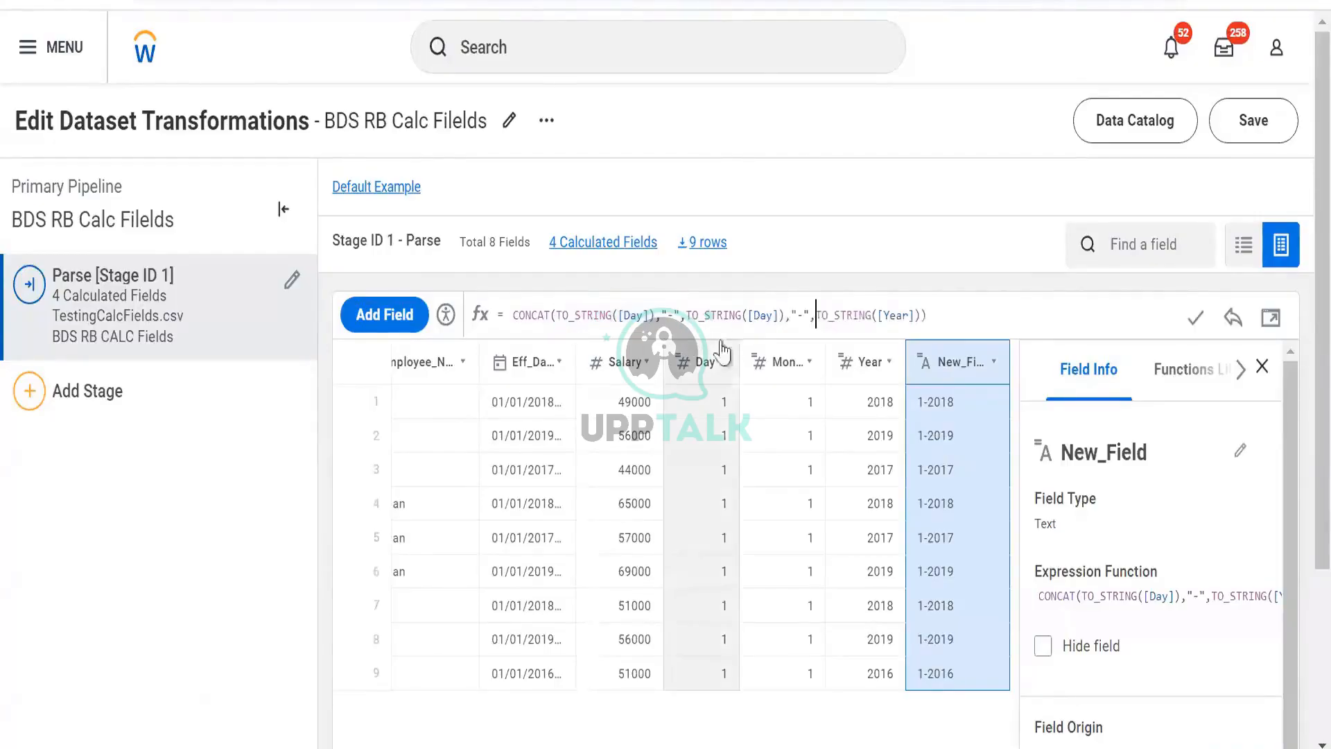
Step: Change the field in the duplicated TO_STRING to [Month] and apply the expression
left_click(772, 313)
key("BackSpace")
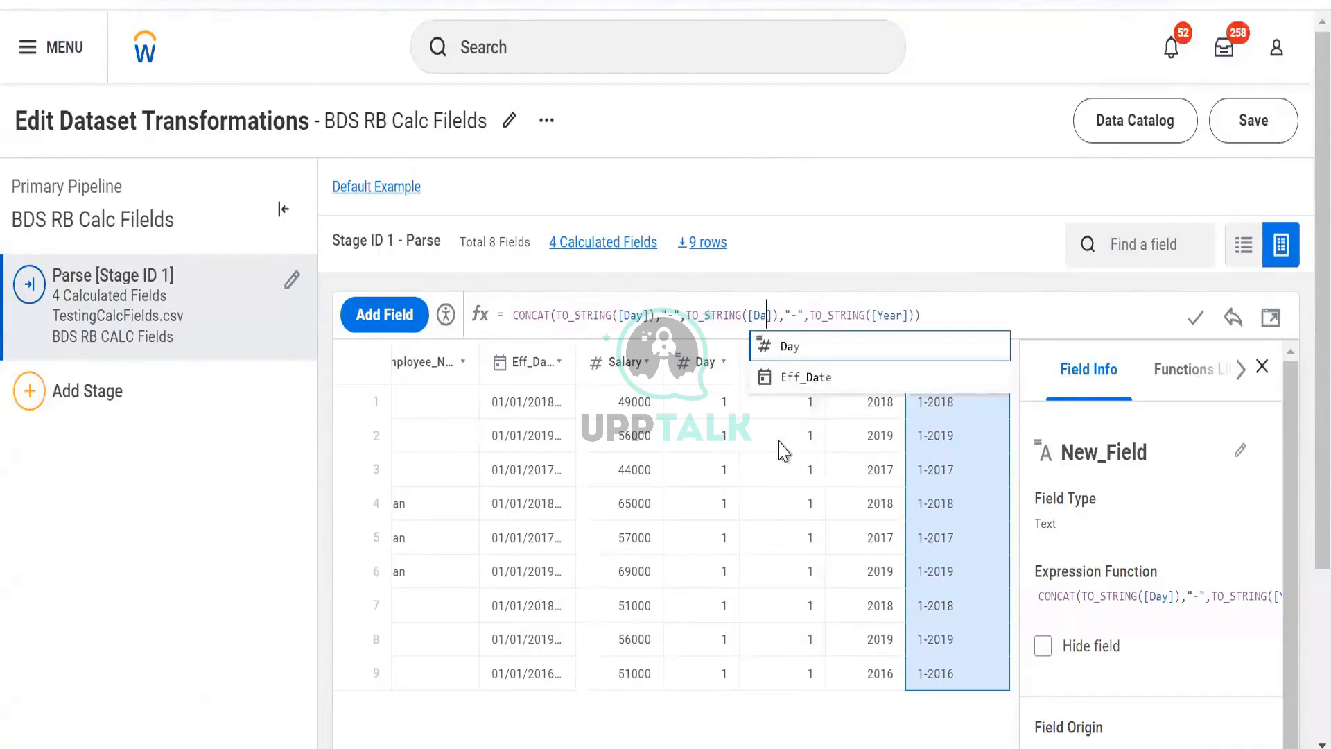
key("BackSpace")
key("BackSpace")
type("mo")
key("Return")
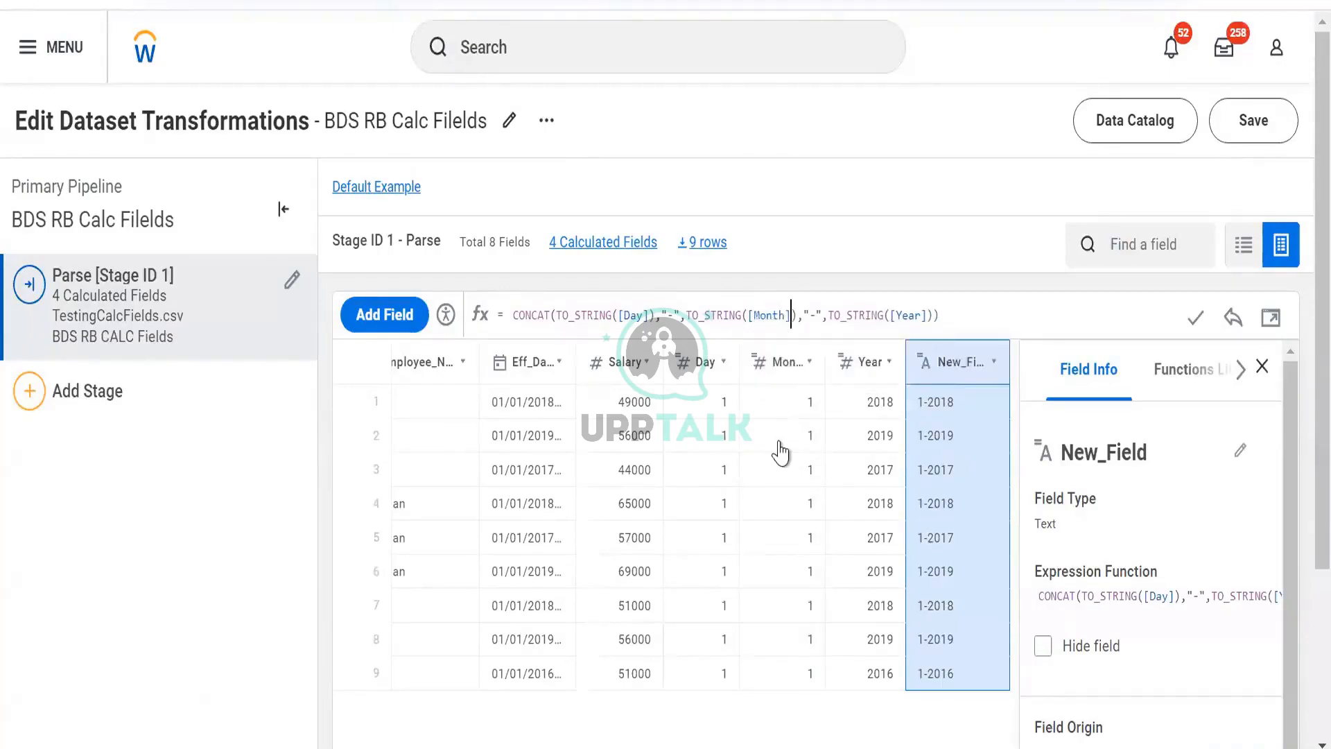
left_click(1196, 319)
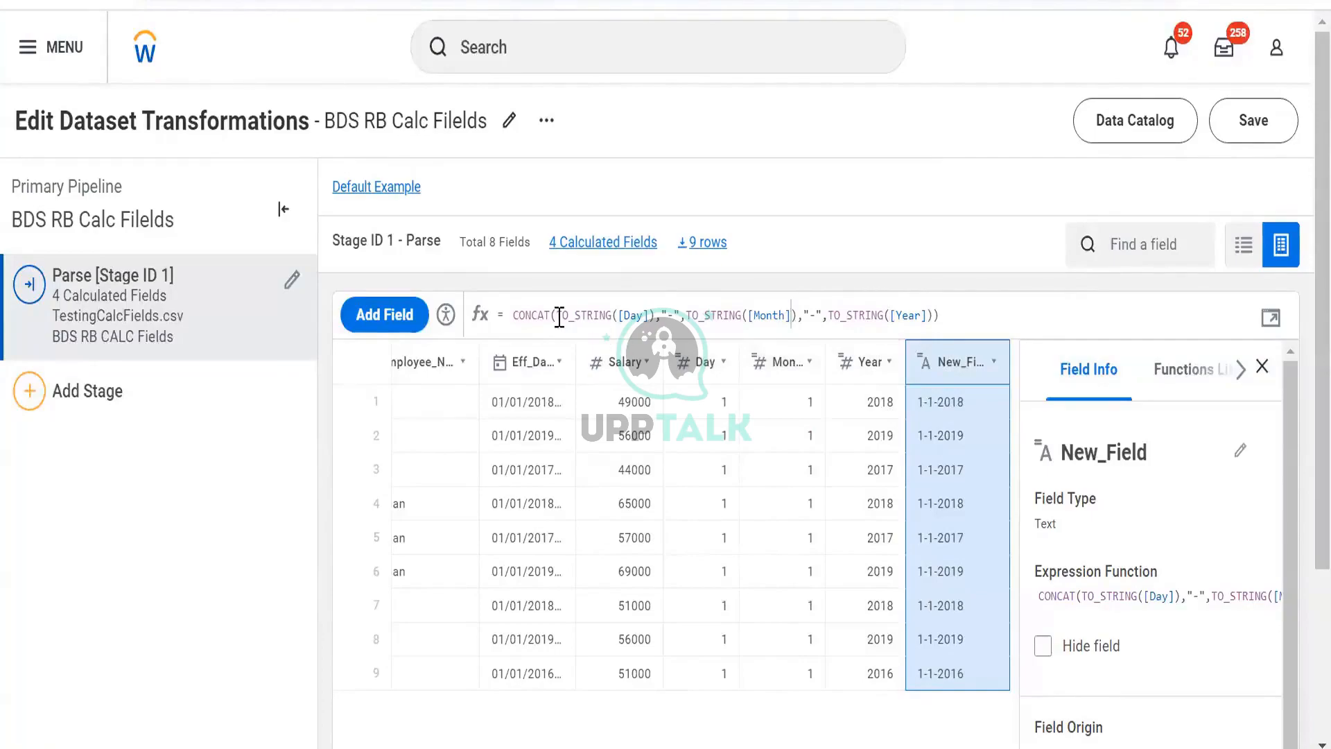
Step: View the Day column's options for hiding or deleting the field, and select the Year field to show its details
left_click(705, 381)
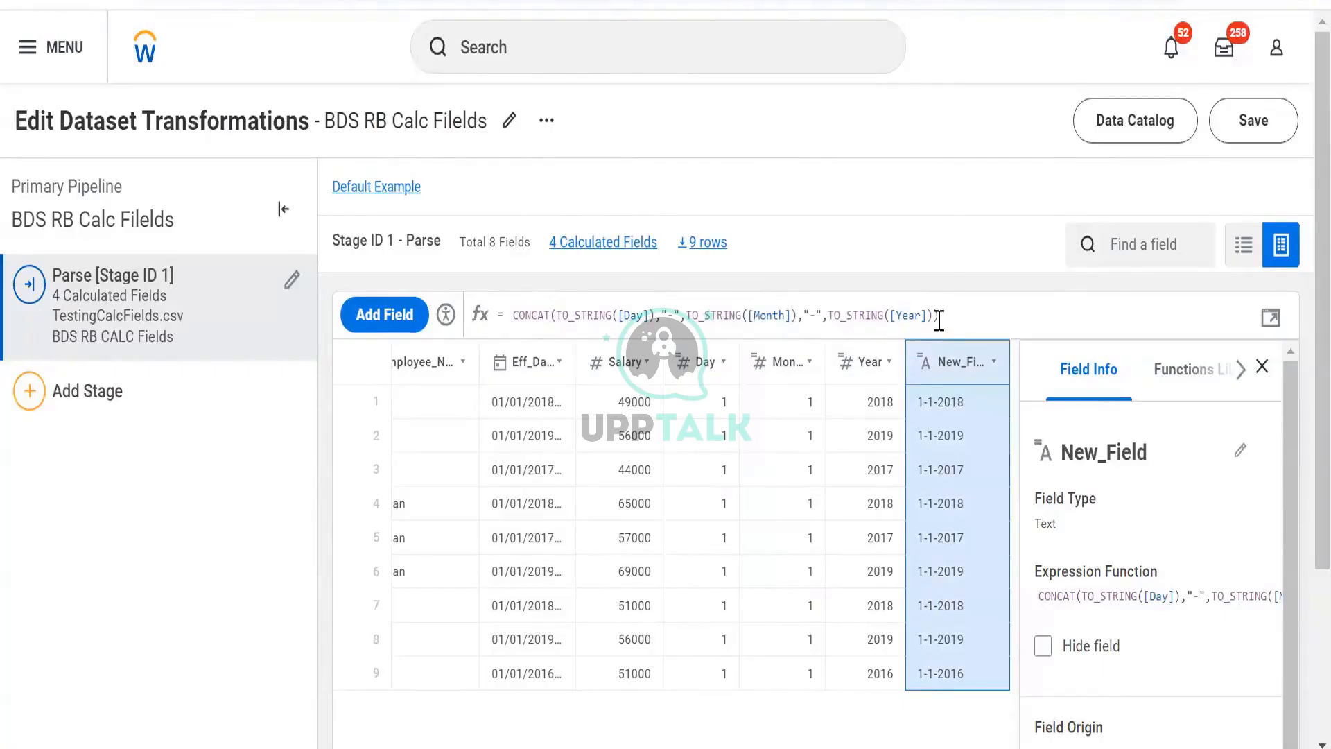
left_click(721, 362)
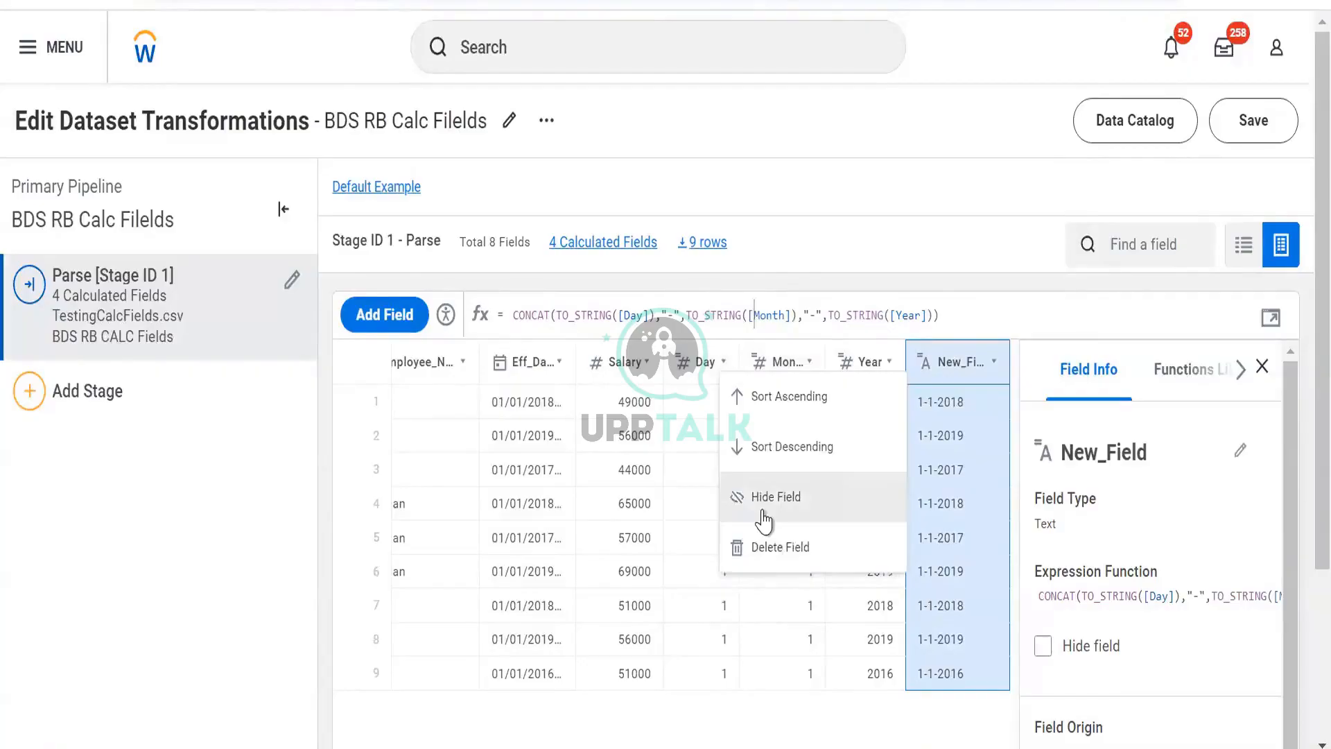
left_click(872, 362)
left_click(870, 362)
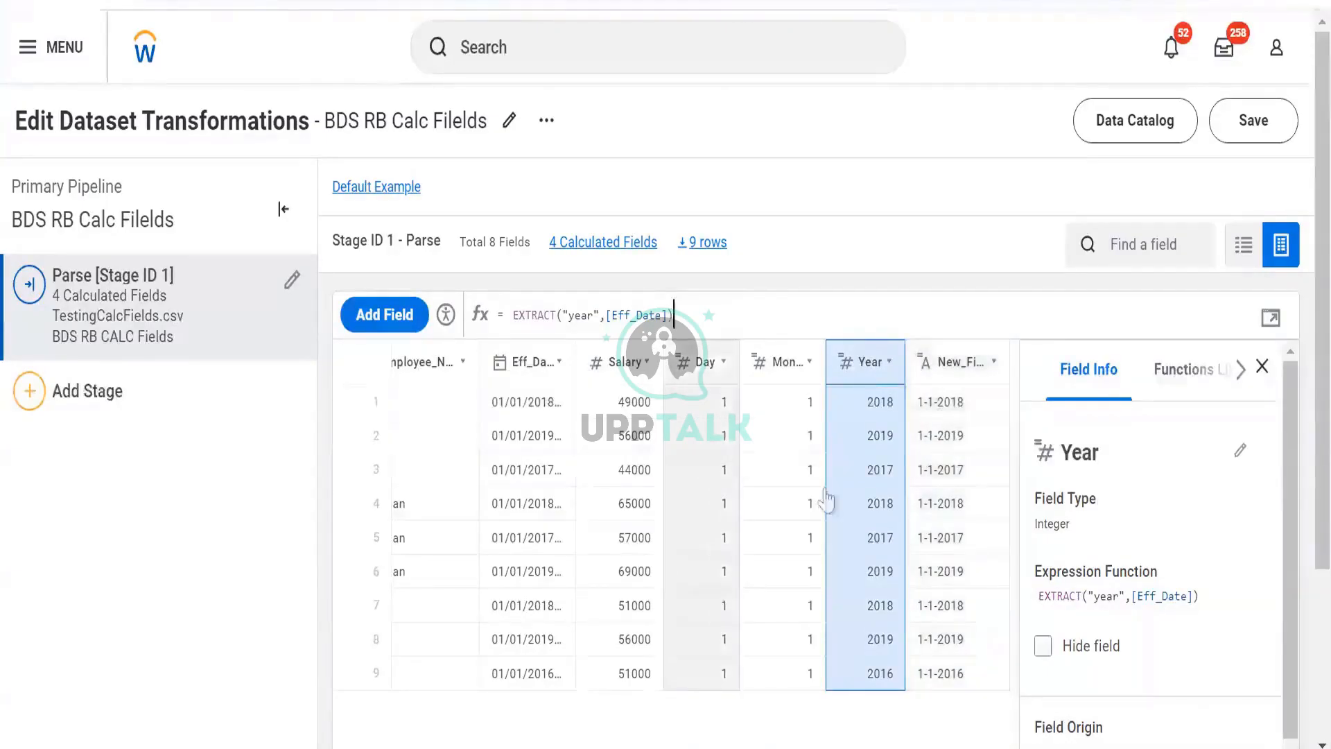
Step: Select the Eff_Date field and examine its median, distinct values and data distribution
left_click(535, 371)
scroll(1126, 515, "down", 4)
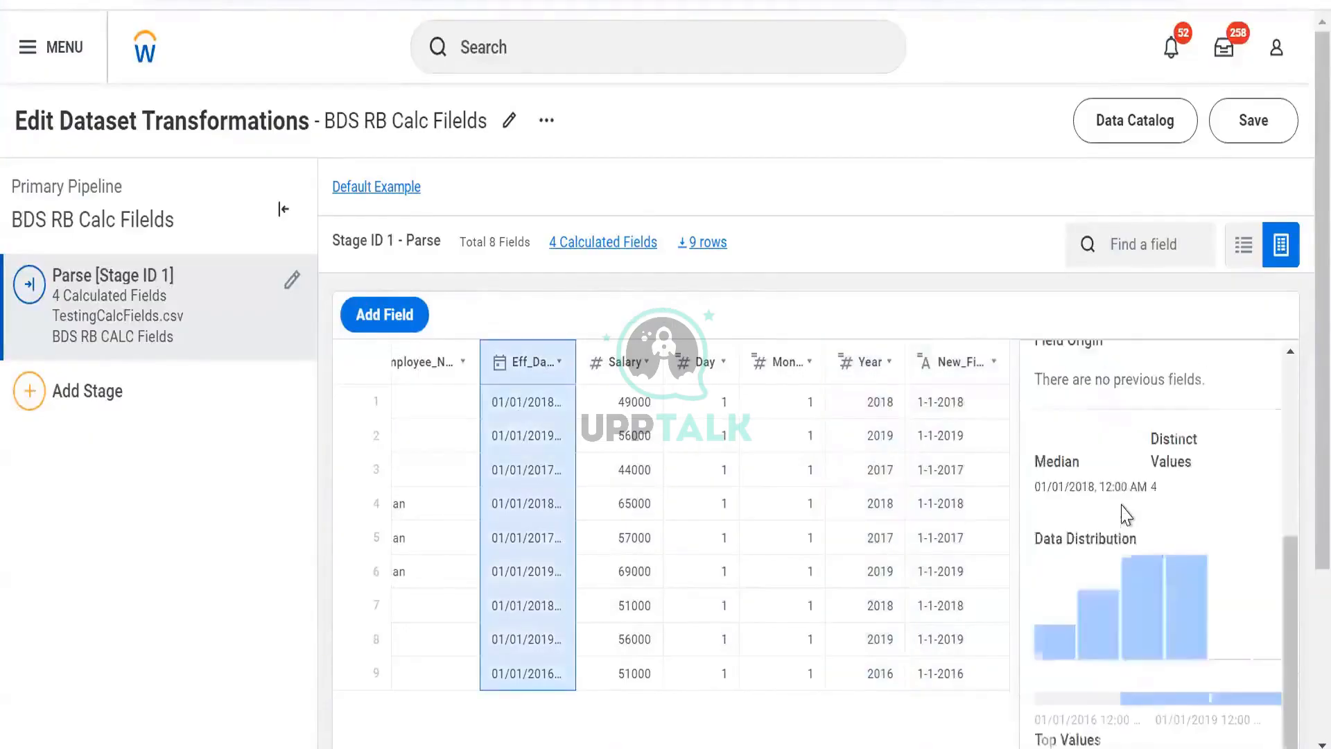
scroll(1127, 517, "up", 2)
scroll(1068, 513, "down", 2)
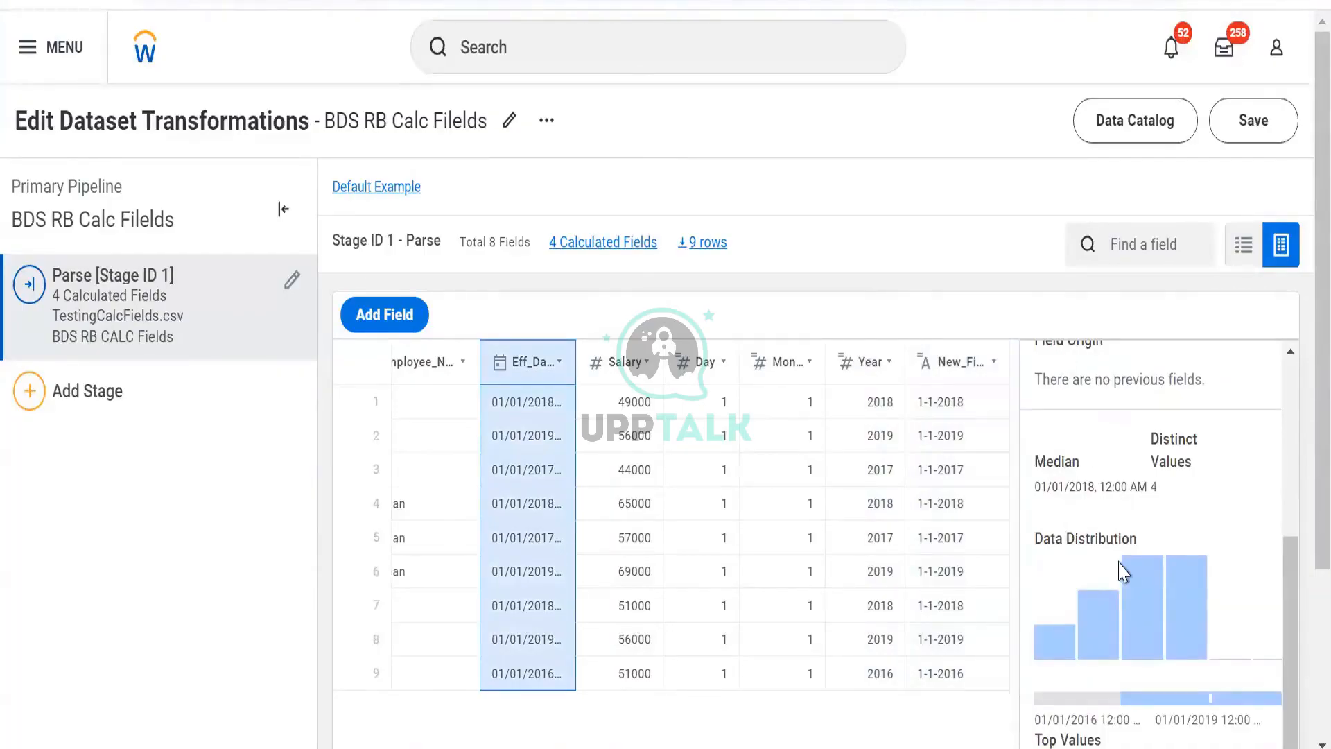
Step: Switch to the PowerPoint presentation and read the Date entry on the Dataset Field Types slide
scroll(1123, 572, "down", 5)
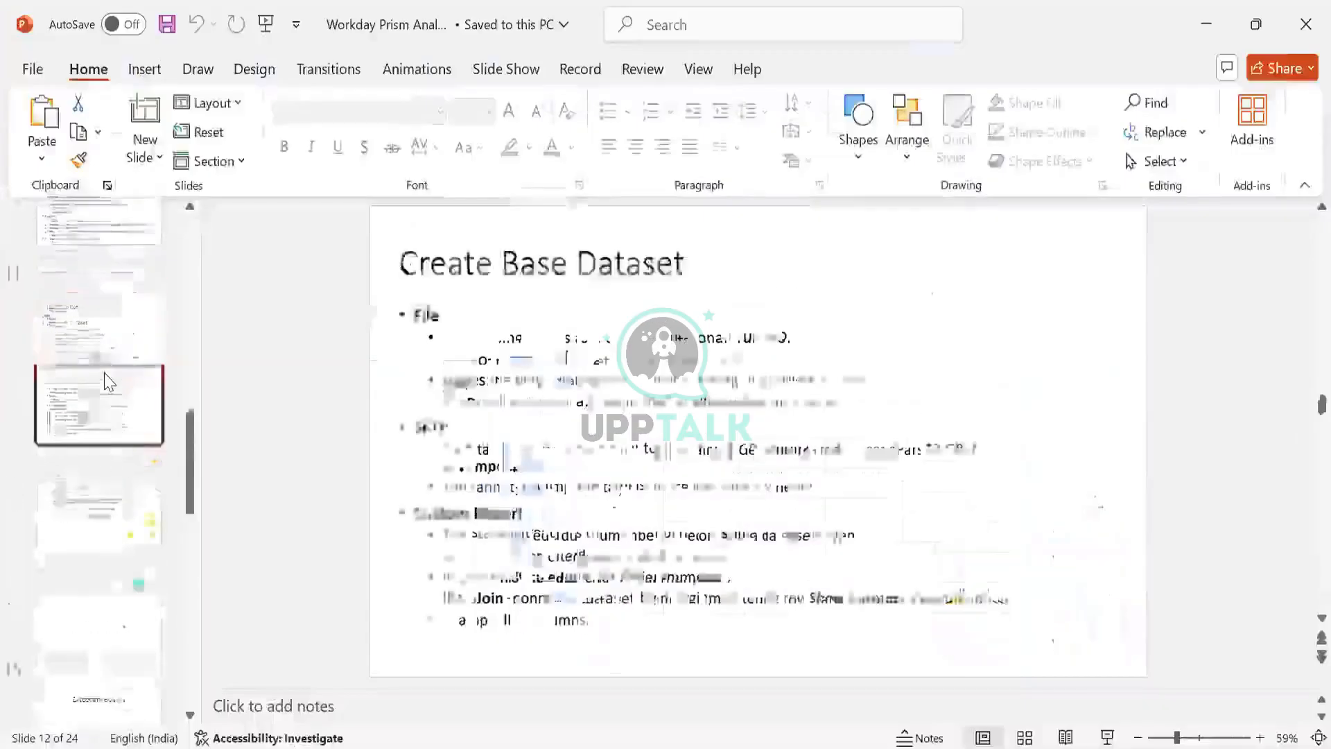
left_click(121, 333)
scroll(125, 359, "up", 1)
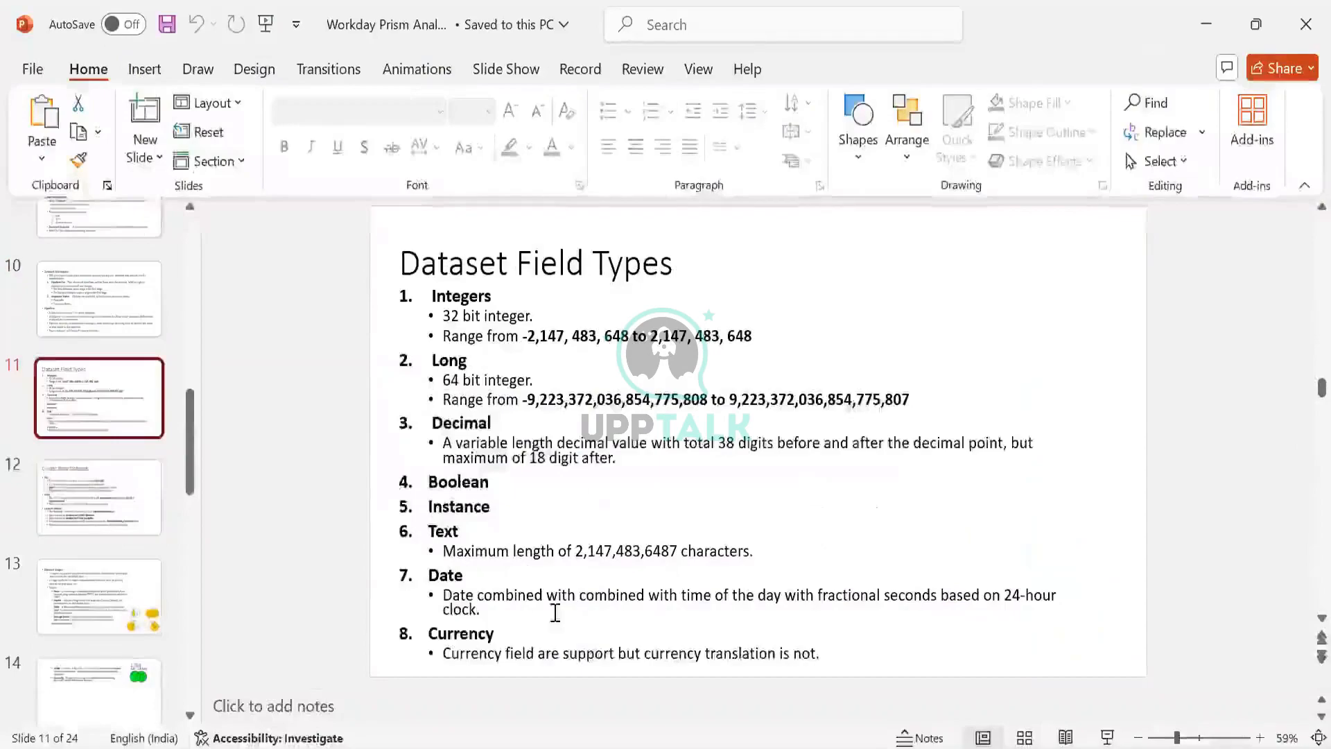
left_click(528, 601)
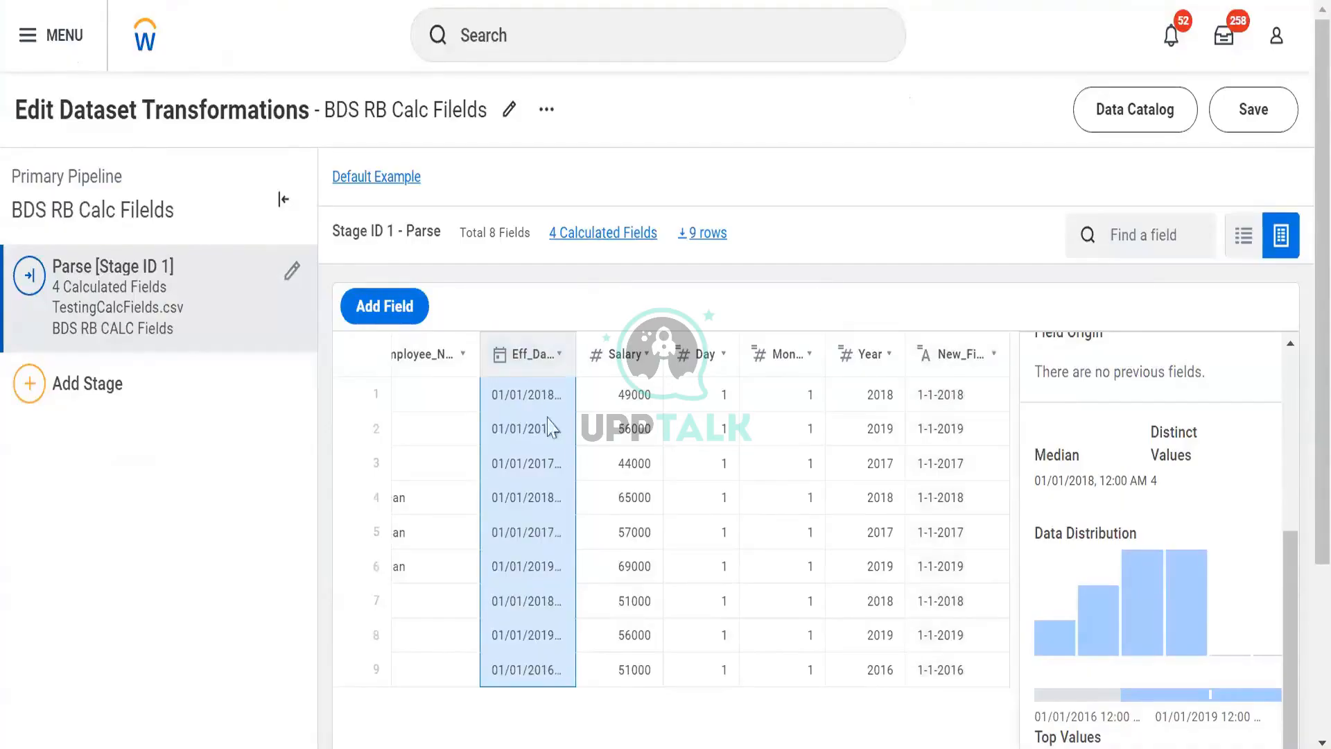
Step: Back in Workday, widen the Eff_Date column to show the full date and time, and save the dataset with New_Field selected
left_click_drag(578, 357, 656, 361)
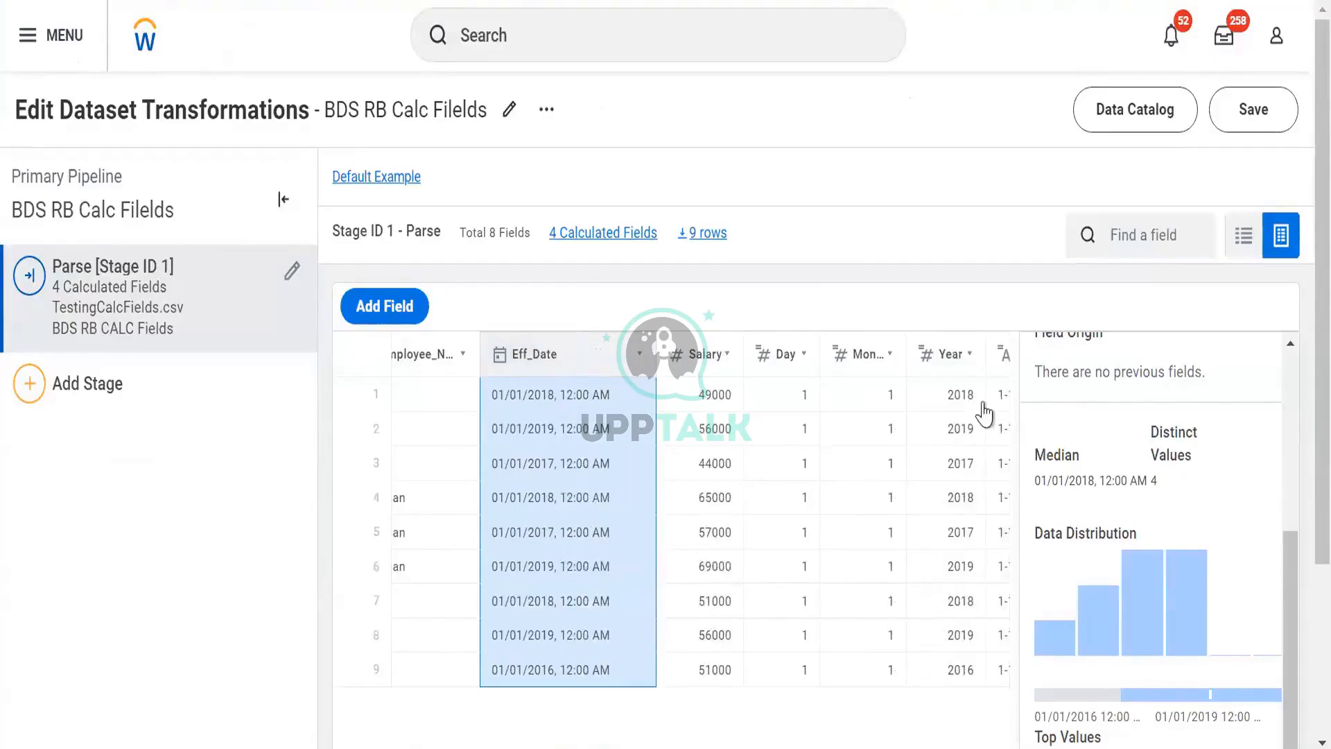
scroll(895, 389, "right", 1)
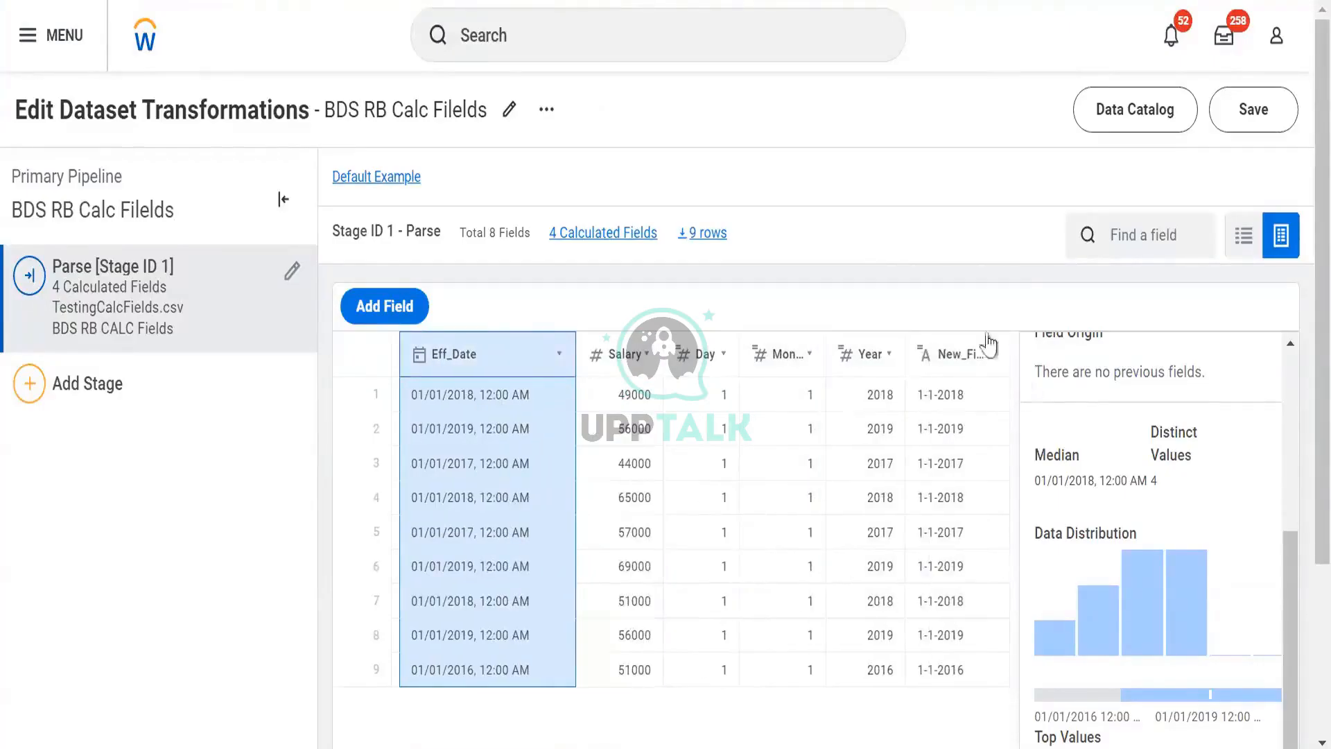
left_click(963, 350)
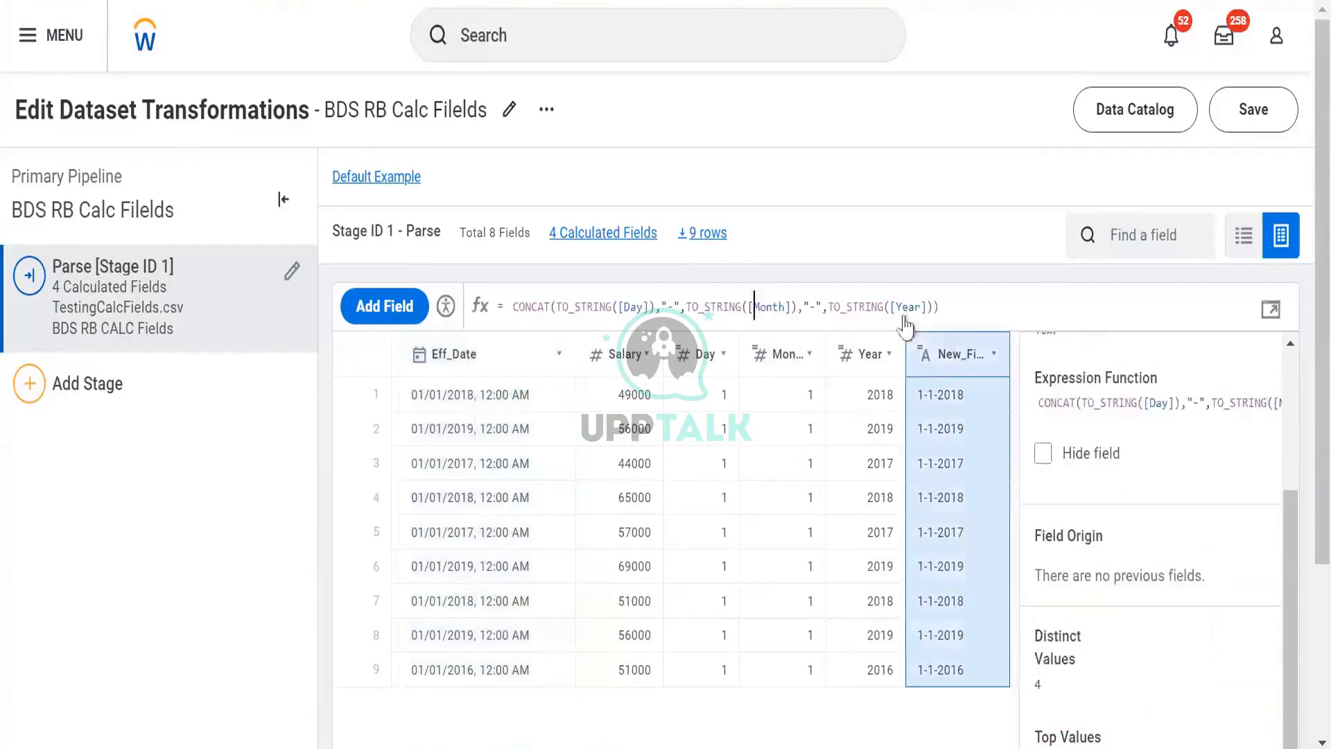
left_click(1252, 111)
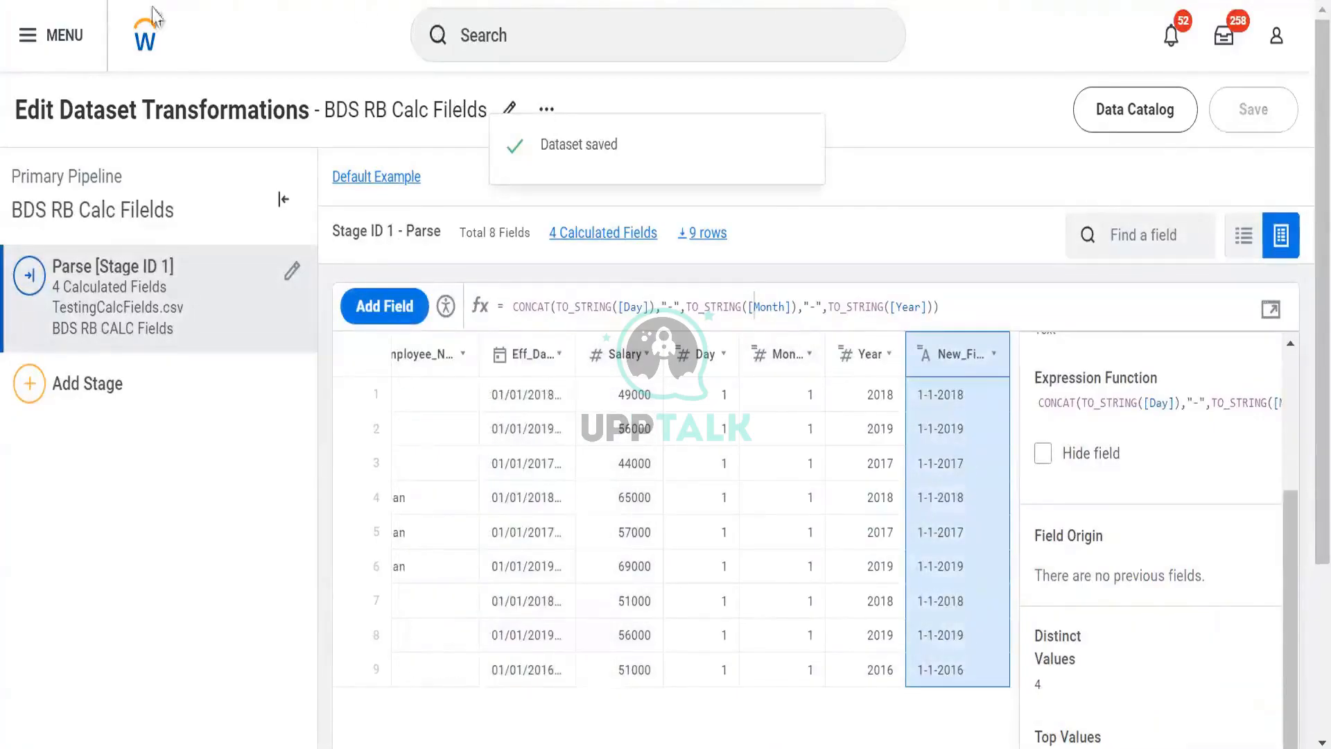
Step: Go to the Data Catalog's list of datasets and reopen the transformations of BDS RB Calc Filelds
left_click(1092, 118)
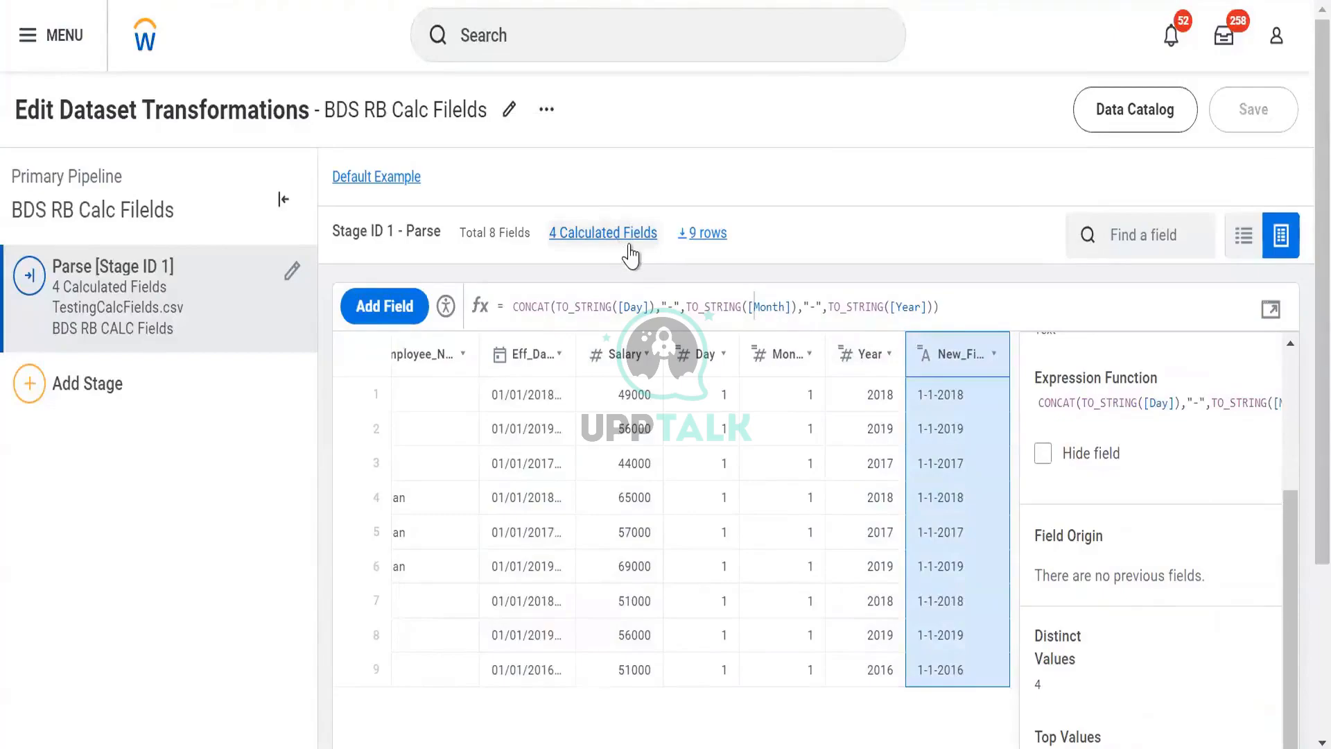
left_click(1107, 120)
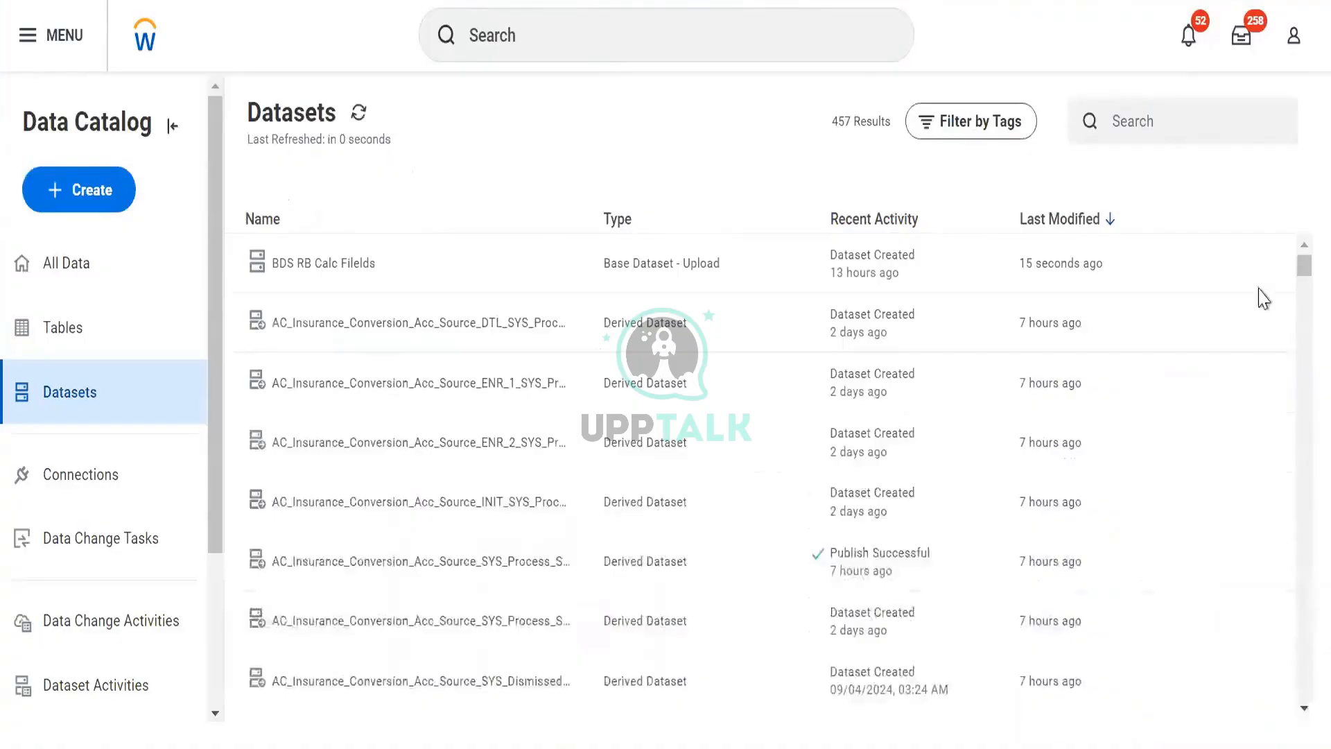
left_click(1243, 269)
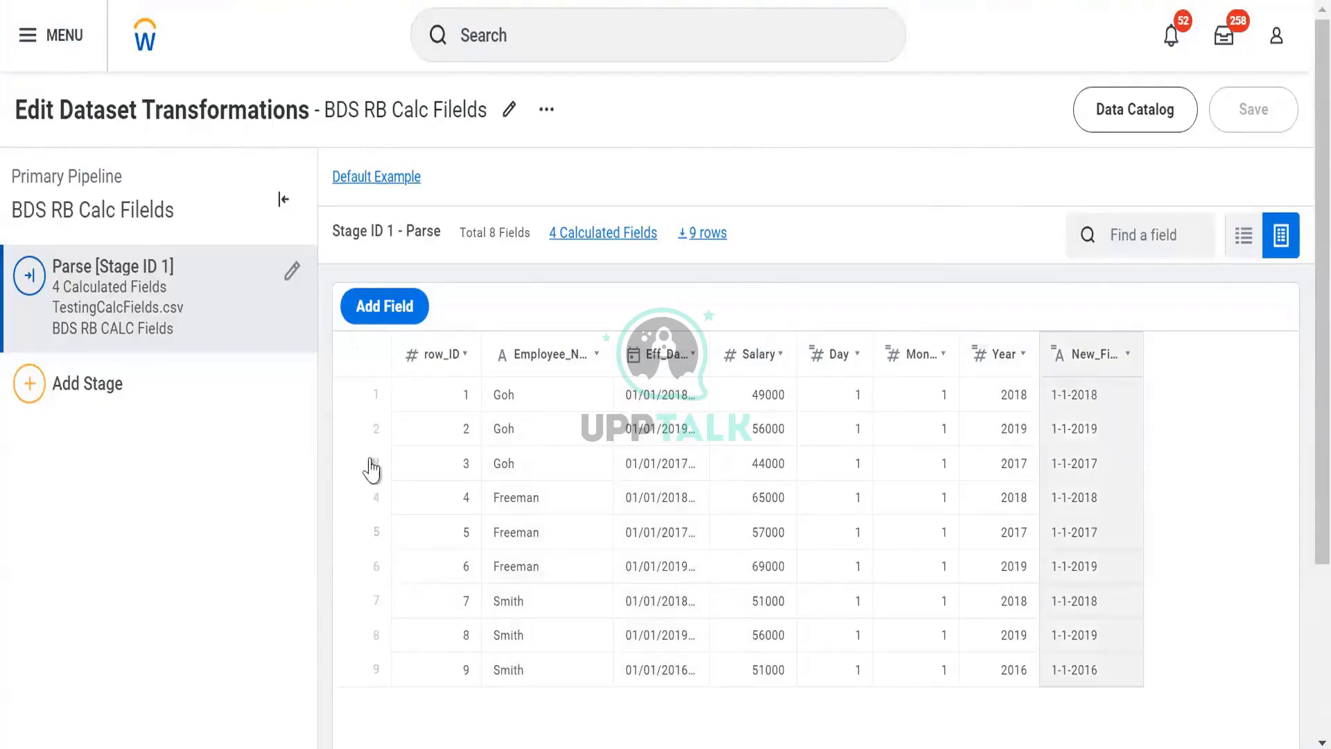
Step: Add a Manage Fields stage after the Parse stage, checking the output types offered for New_Field
left_click(210, 416)
left_click(251, 551)
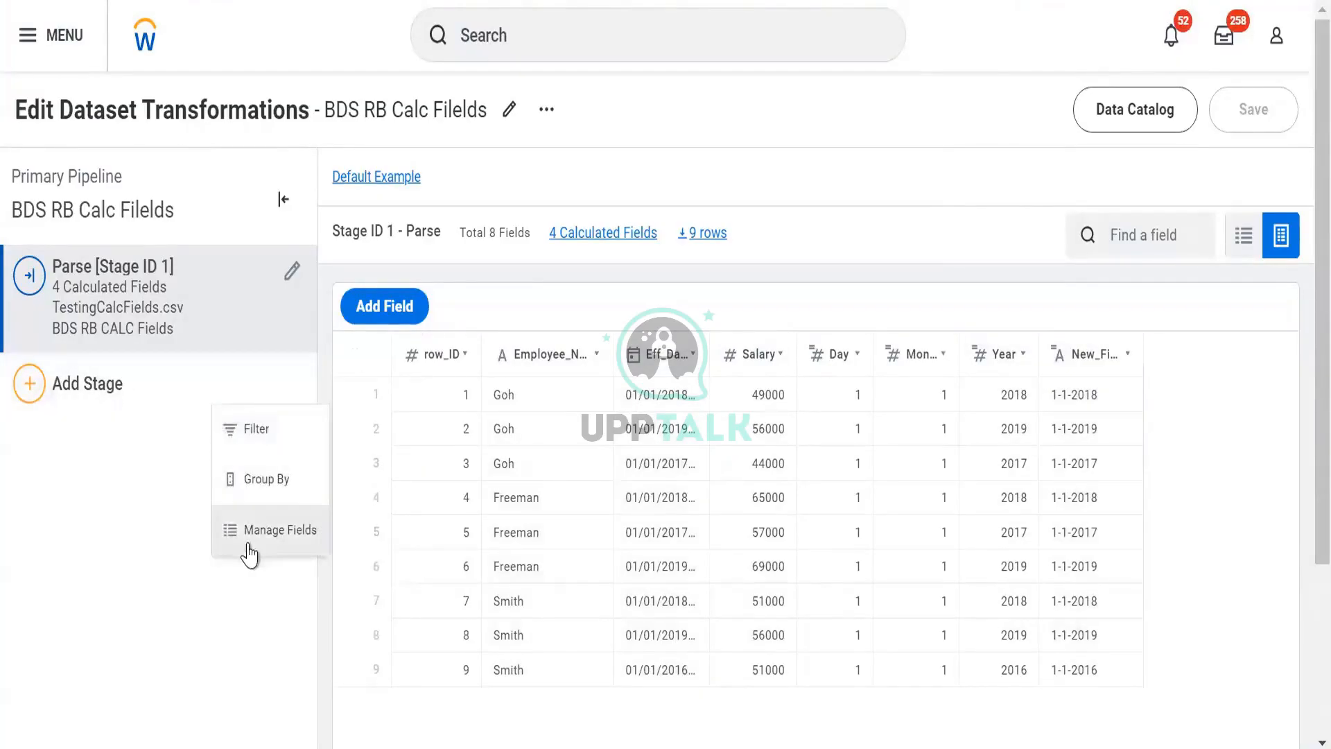
scroll(399, 572, "down", 3)
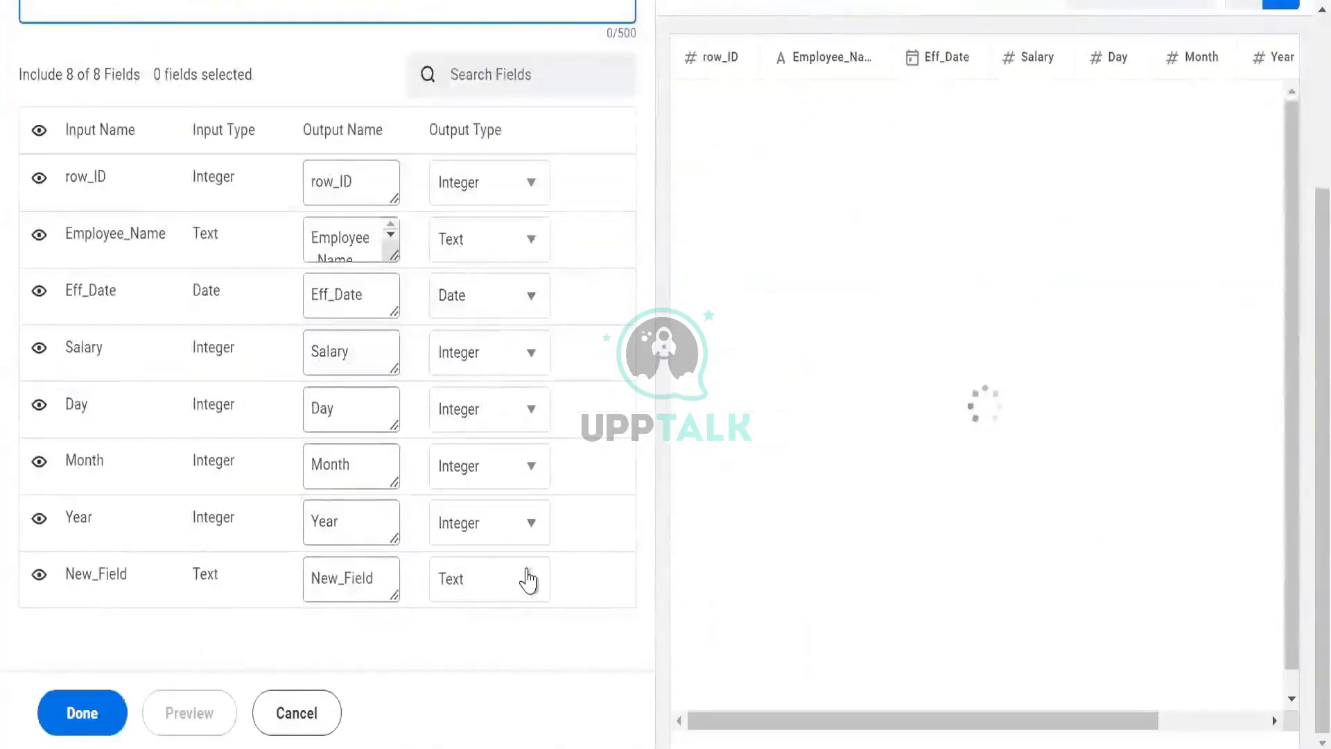
left_click(545, 583)
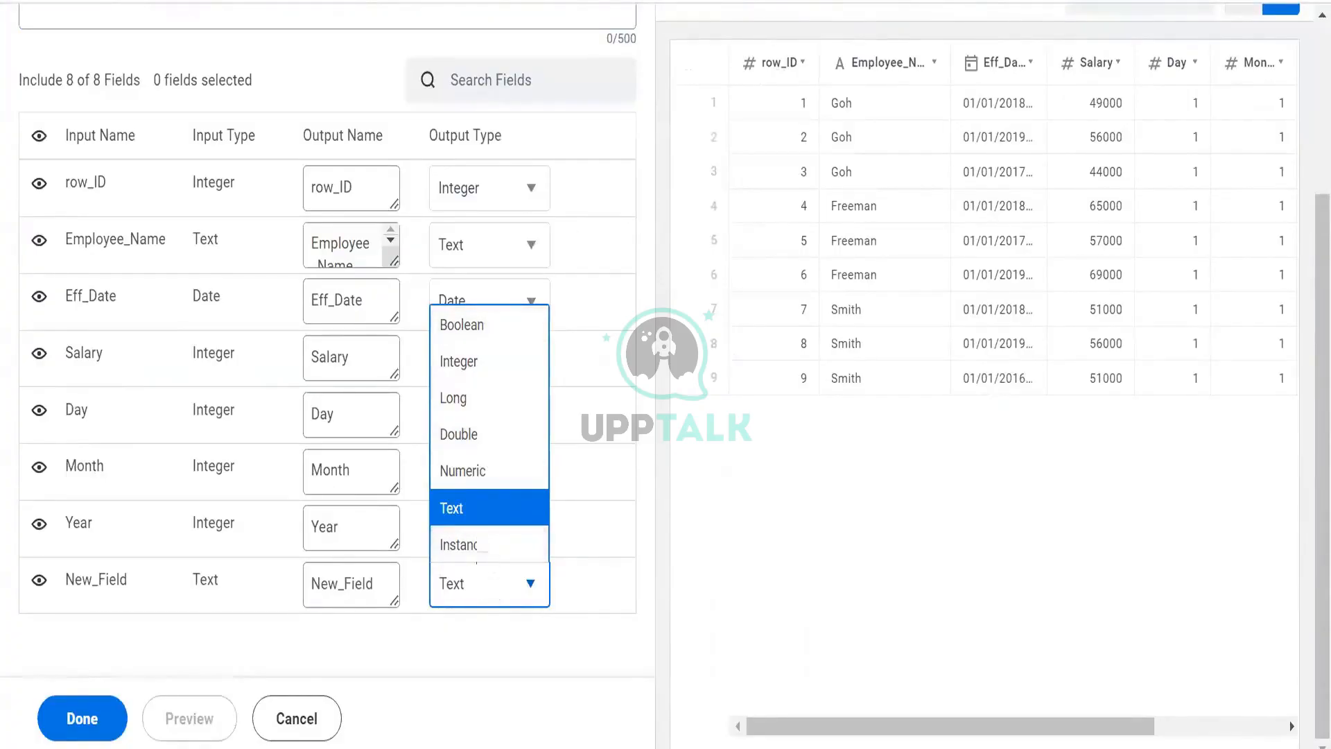
scroll(471, 418, "up", 3)
scroll(471, 418, "down", 3)
scroll(471, 418, "up", 3)
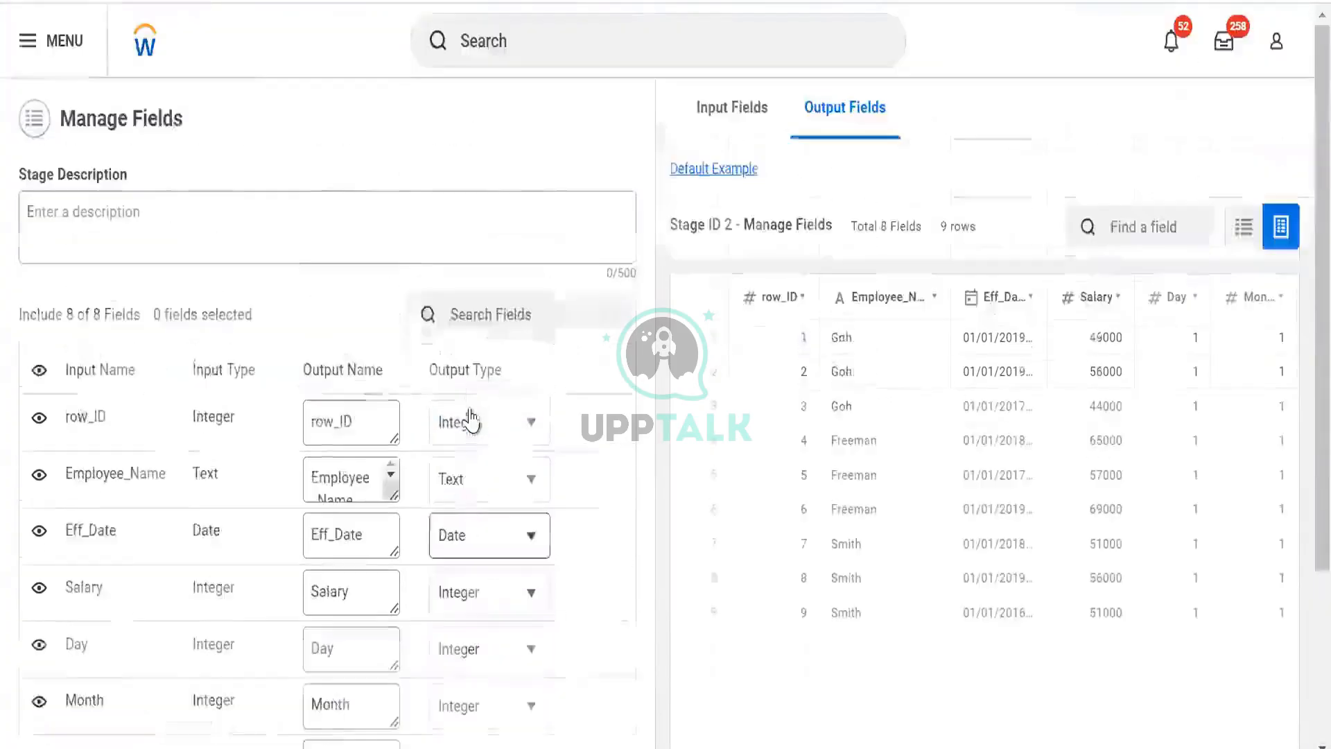
scroll(342, 326, "down", 3)
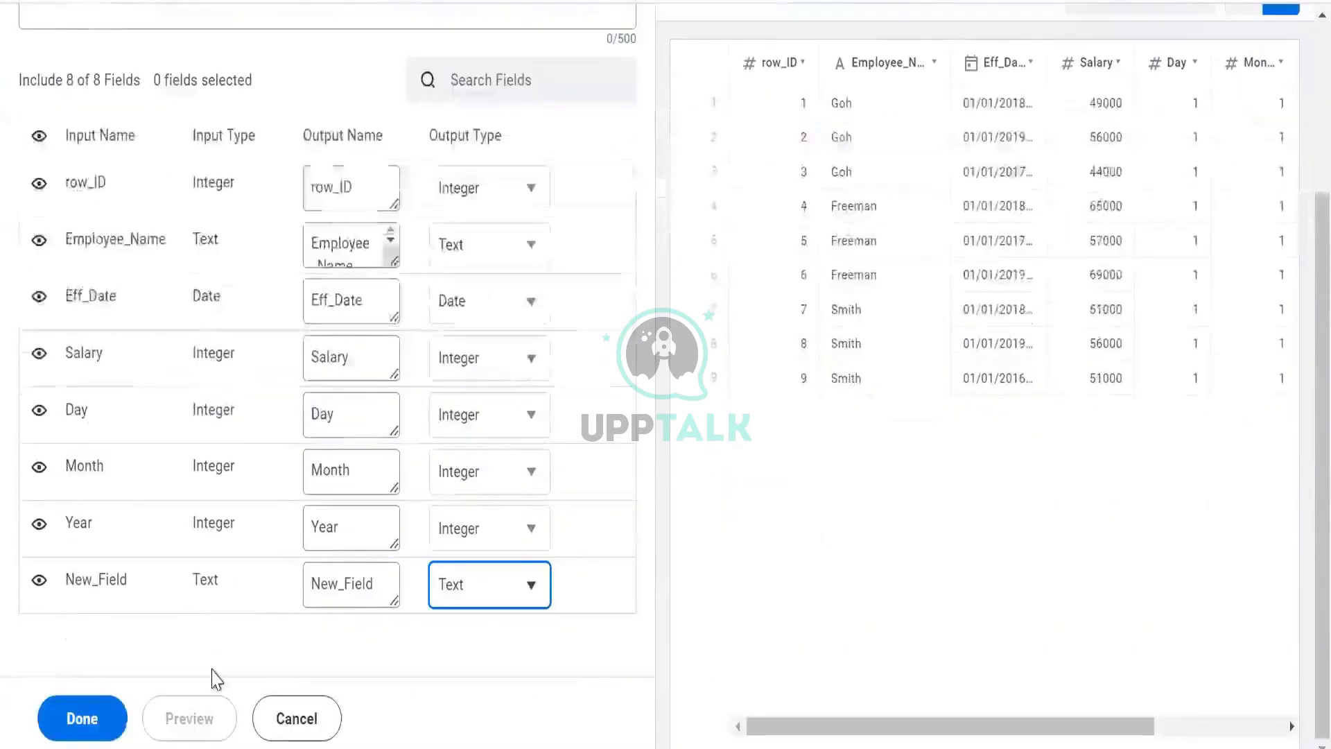
left_click(111, 728)
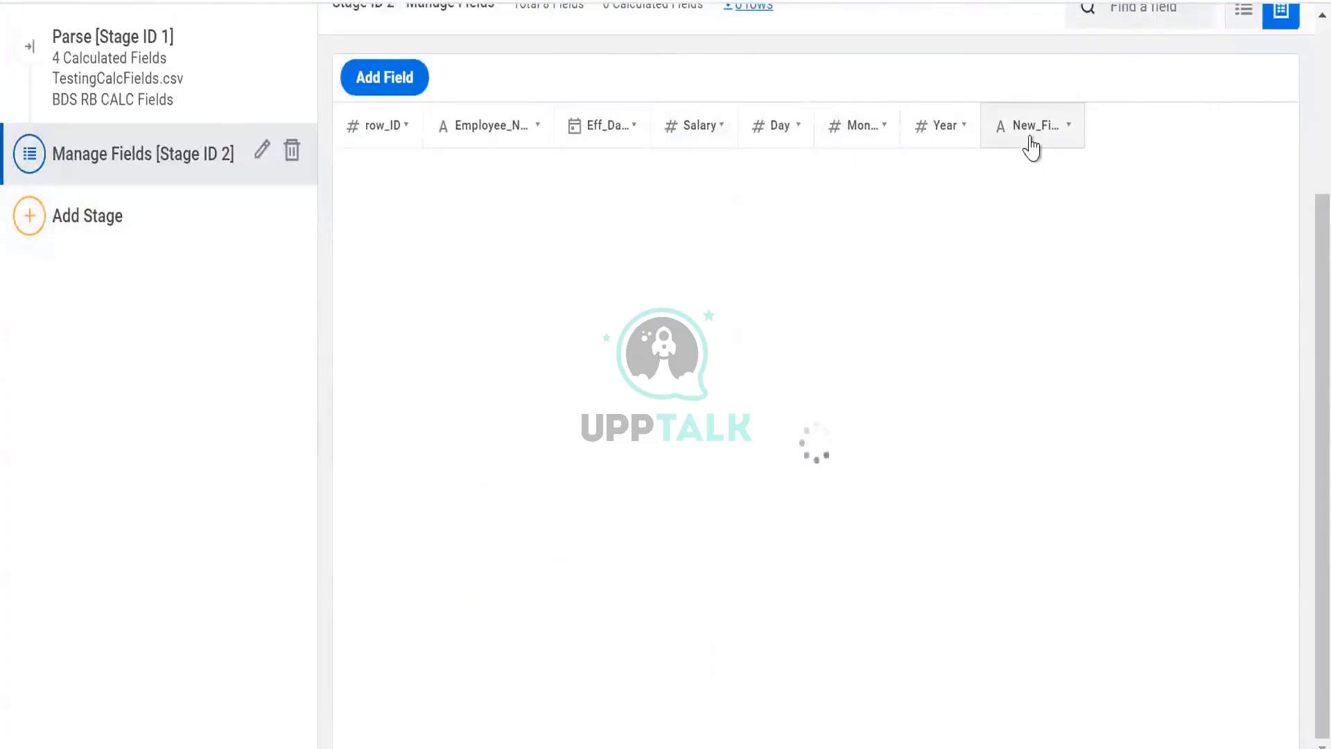
Step: Inspect New_Field's details in the Manage Fields stage, and reload the page to discard the unsaved stage
left_click(1033, 139)
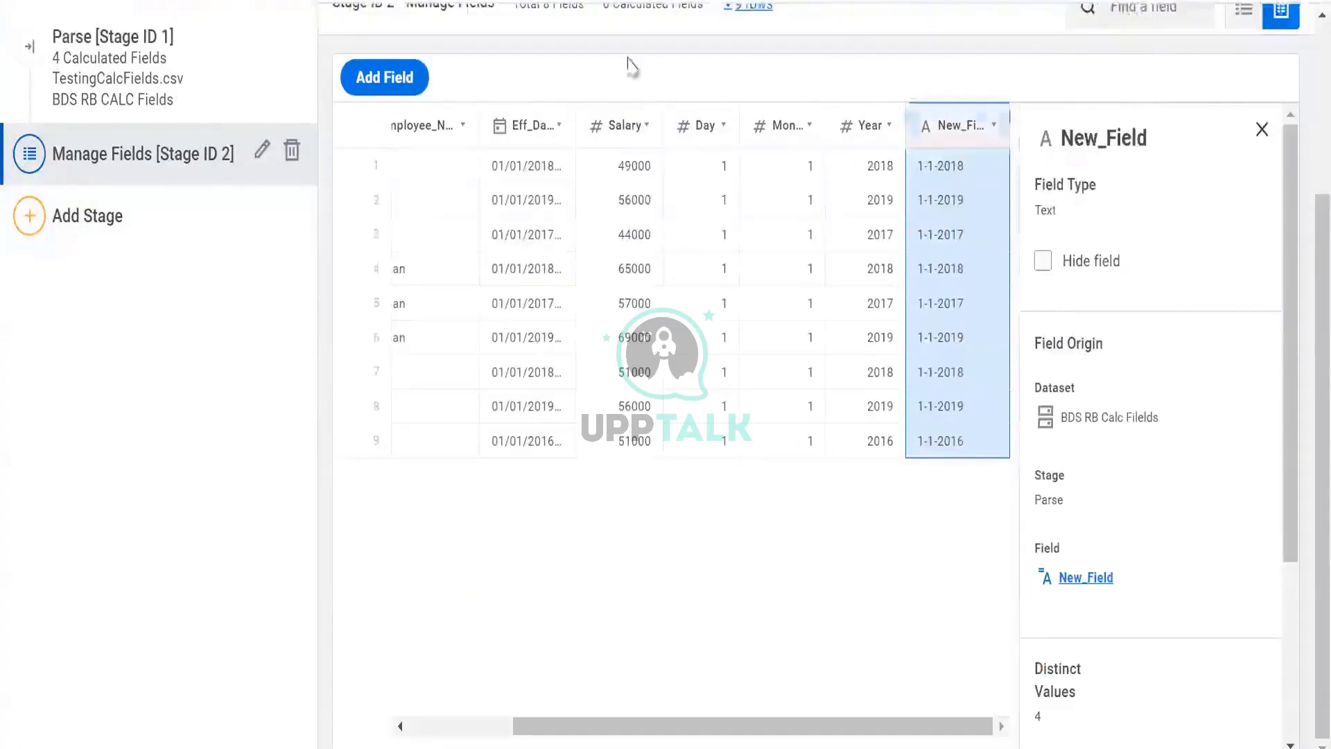
scroll(627, 63, "up", 3)
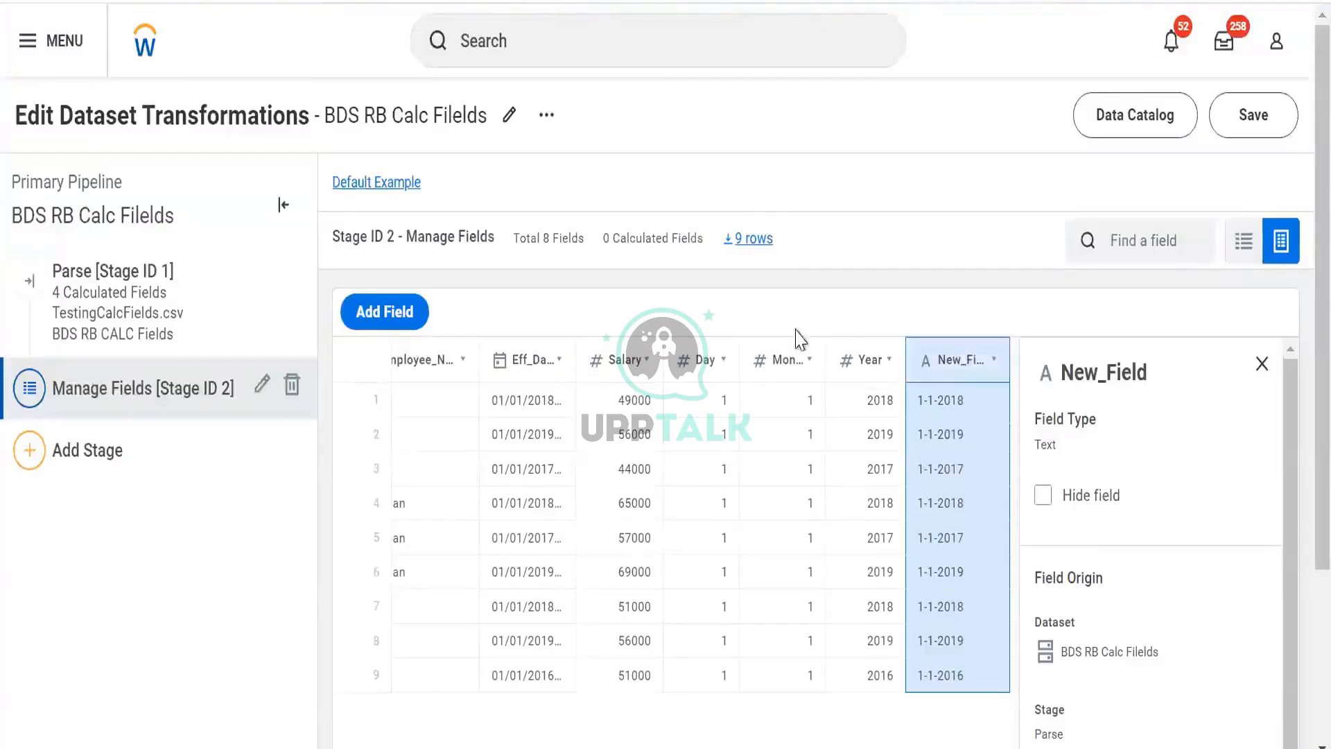
left_click(783, 360)
left_click(957, 361)
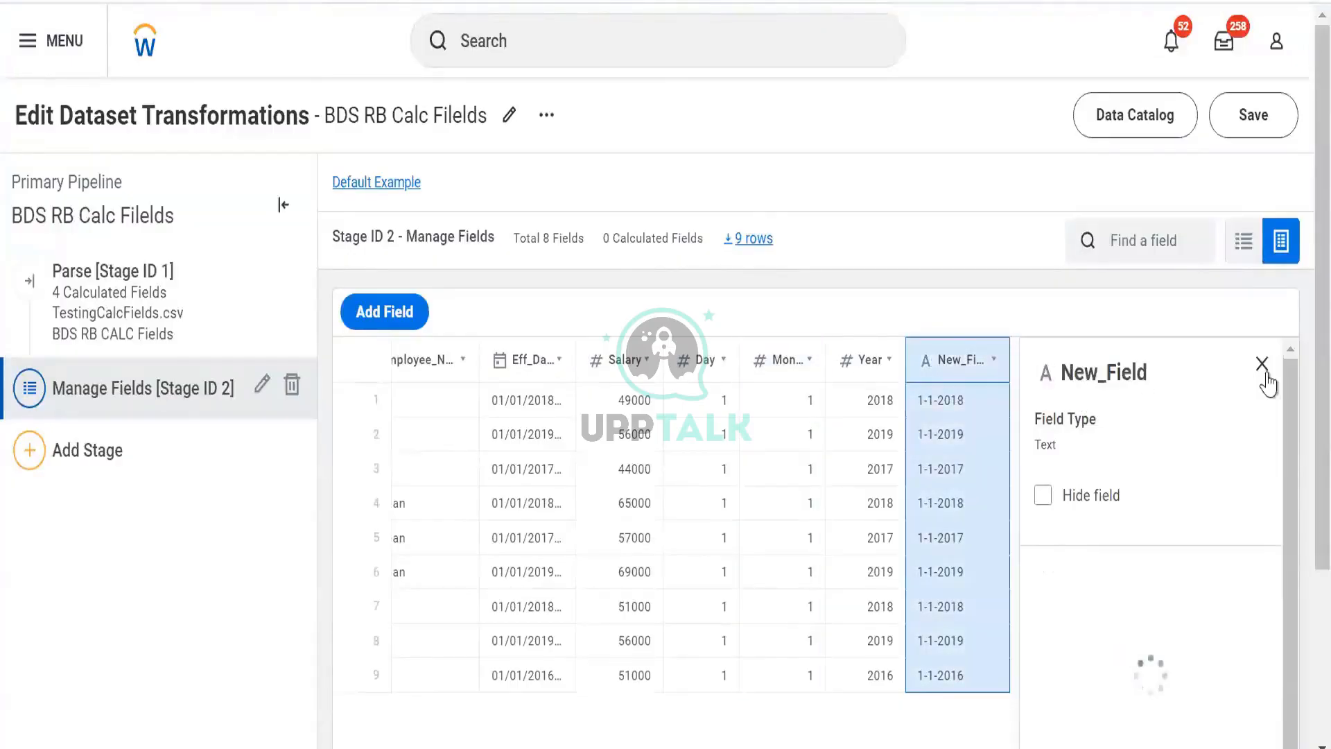
left_click(547, 117)
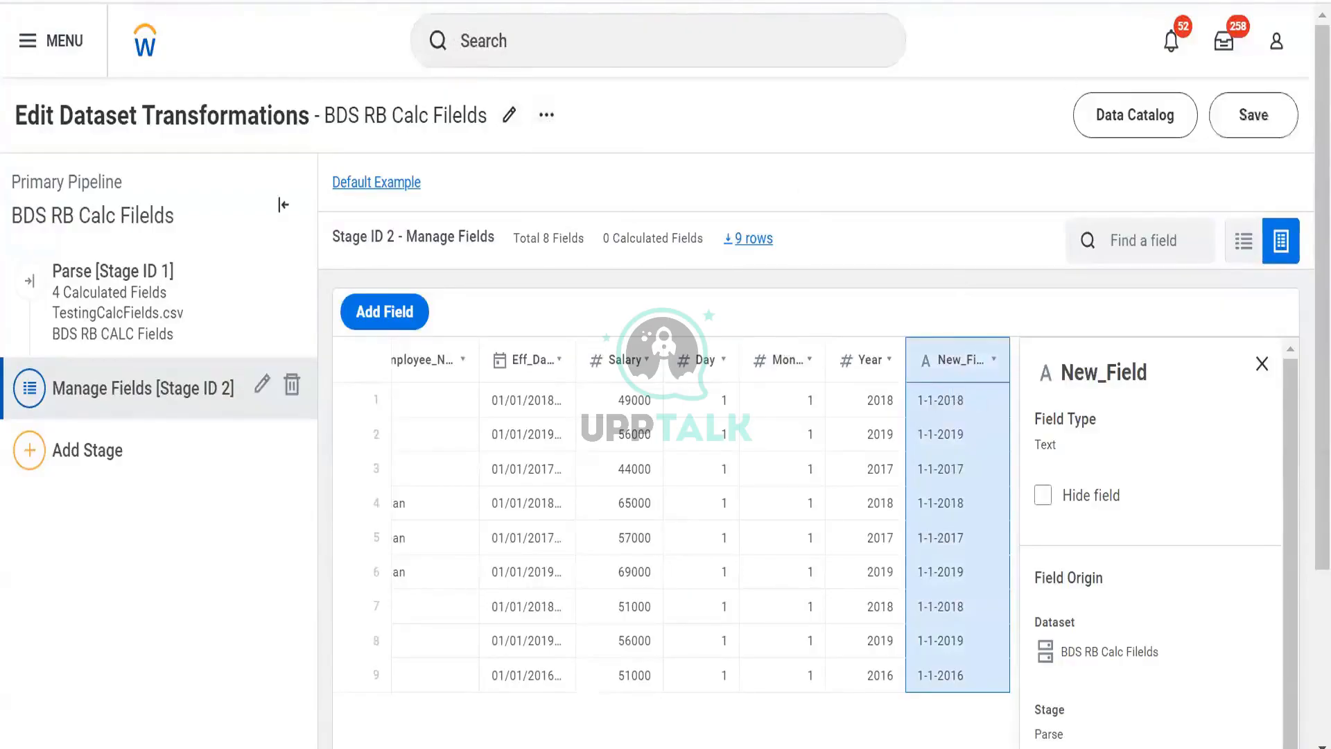
key("F5")
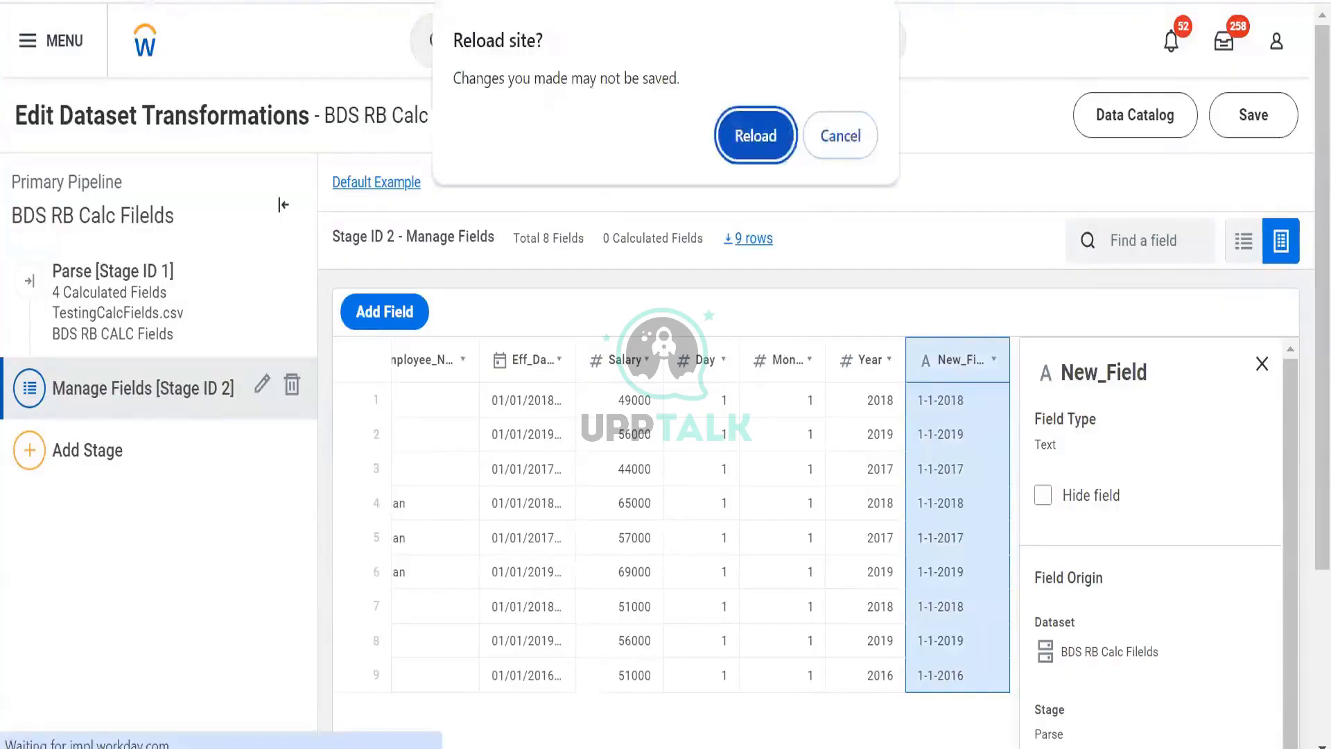
left_click(739, 119)
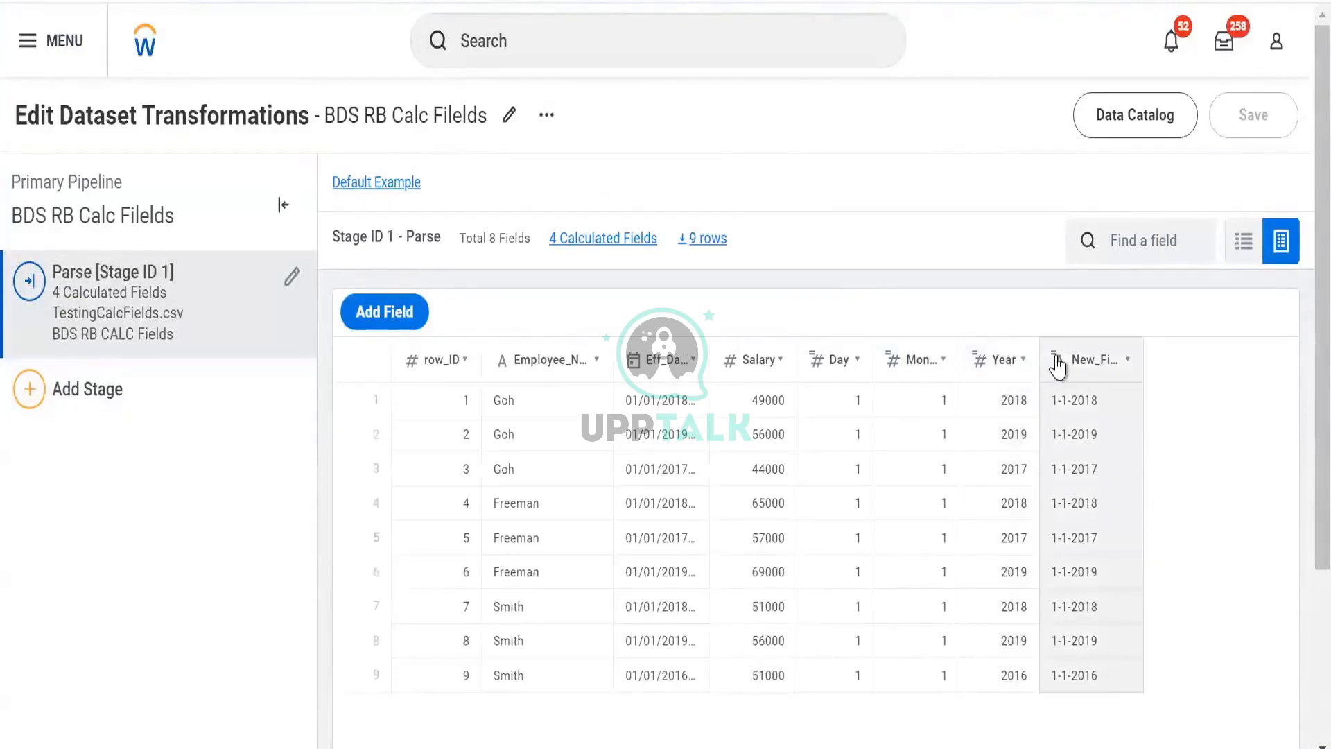
Step: Open New_Field's expression in the expanded editor and insert the TO_DATE function before CONCAT
left_click(1059, 361)
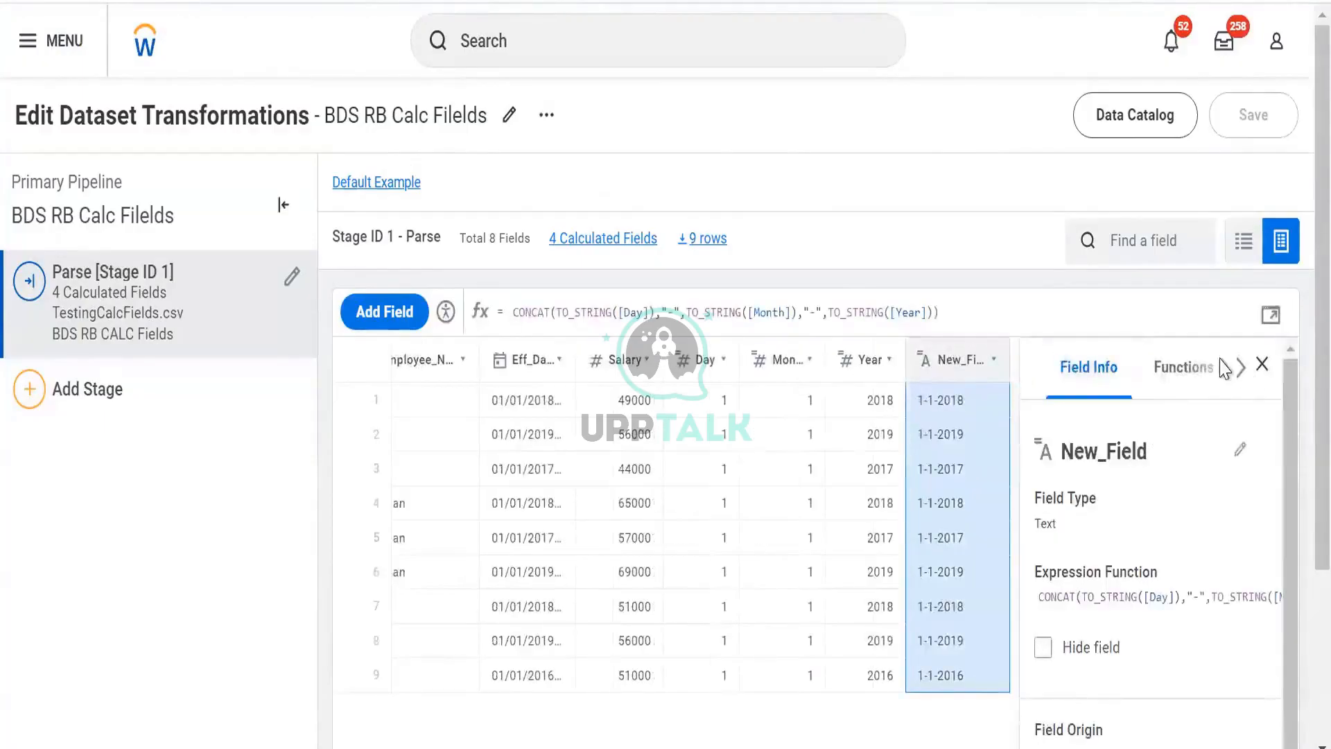
left_click(1277, 320)
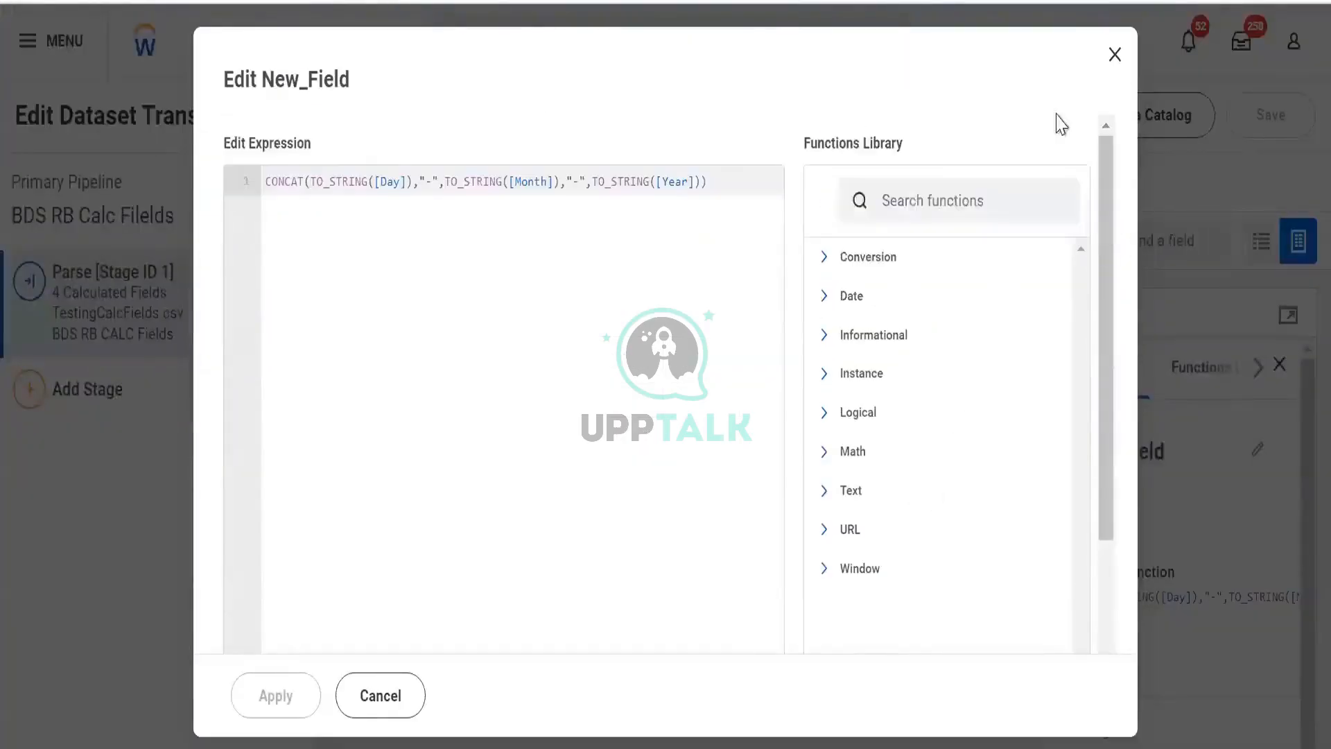
left_click(1114, 56)
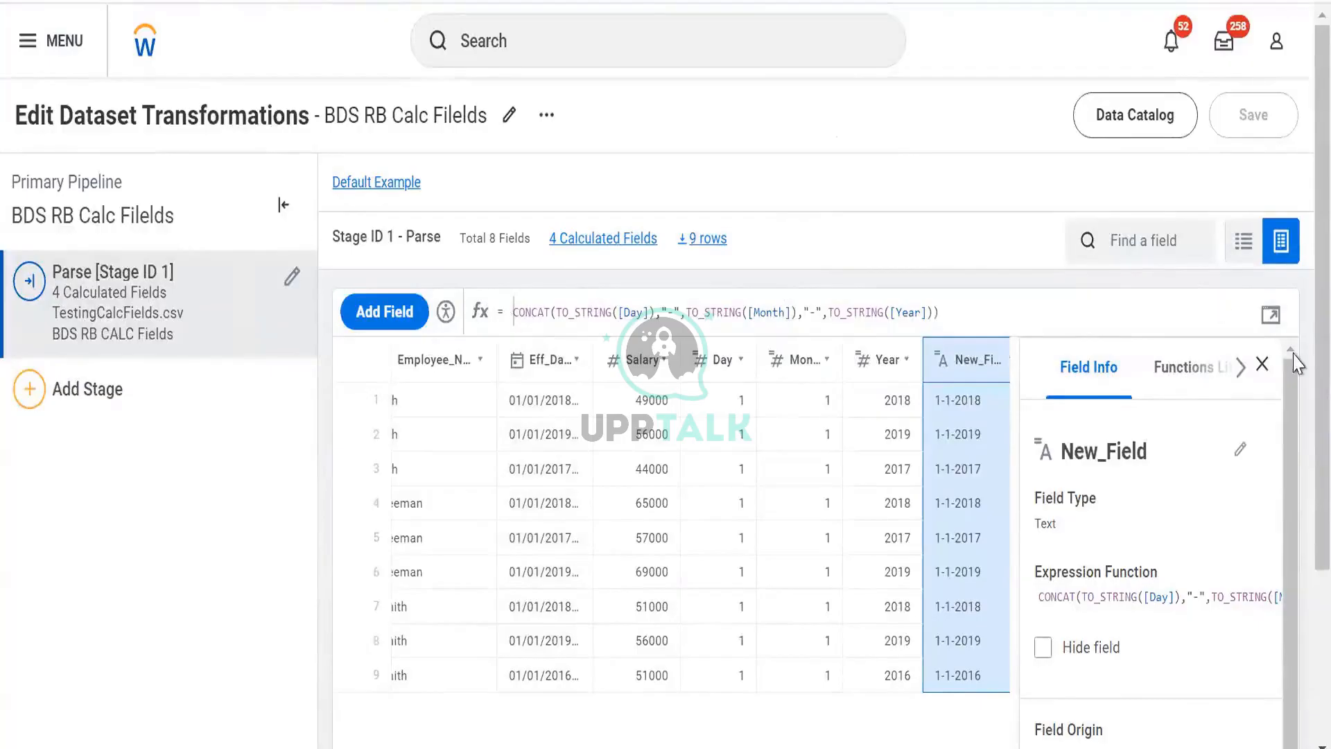
left_click(1270, 315)
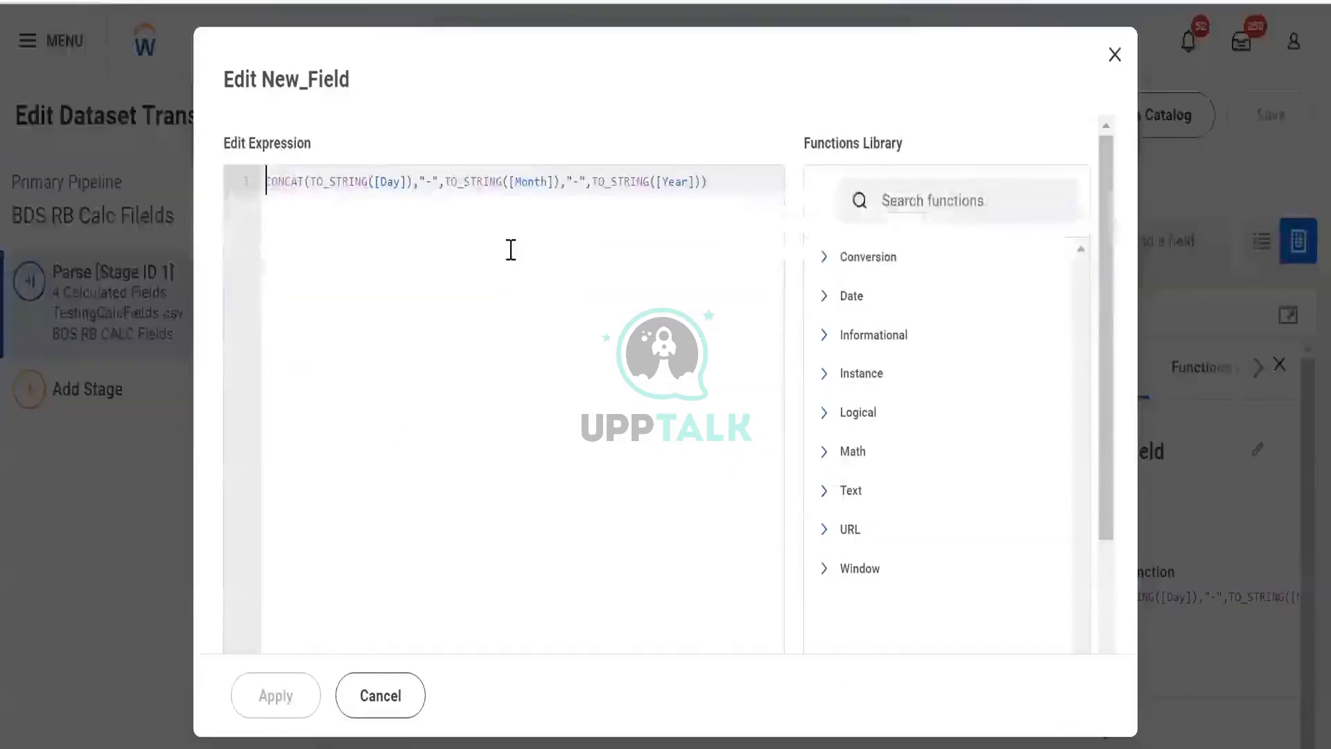
type("to-")
key("BackSpace")
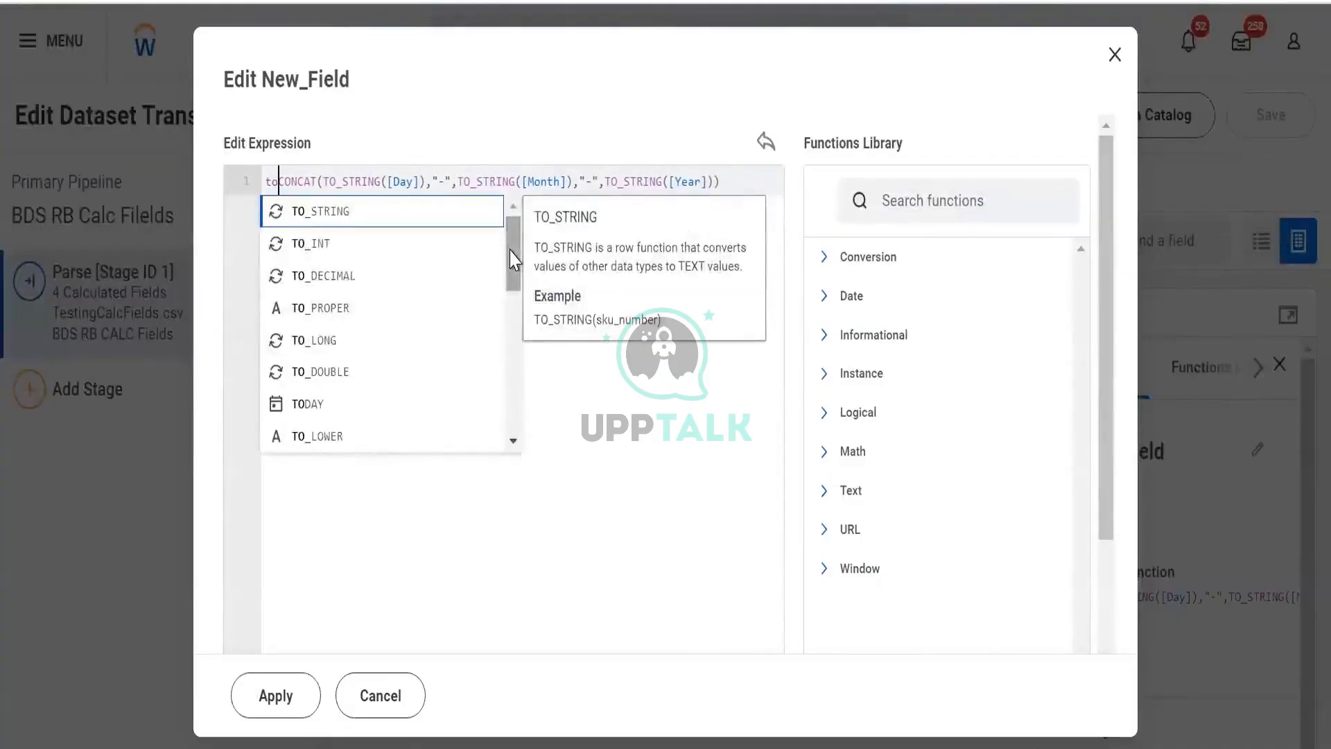
type("_d")
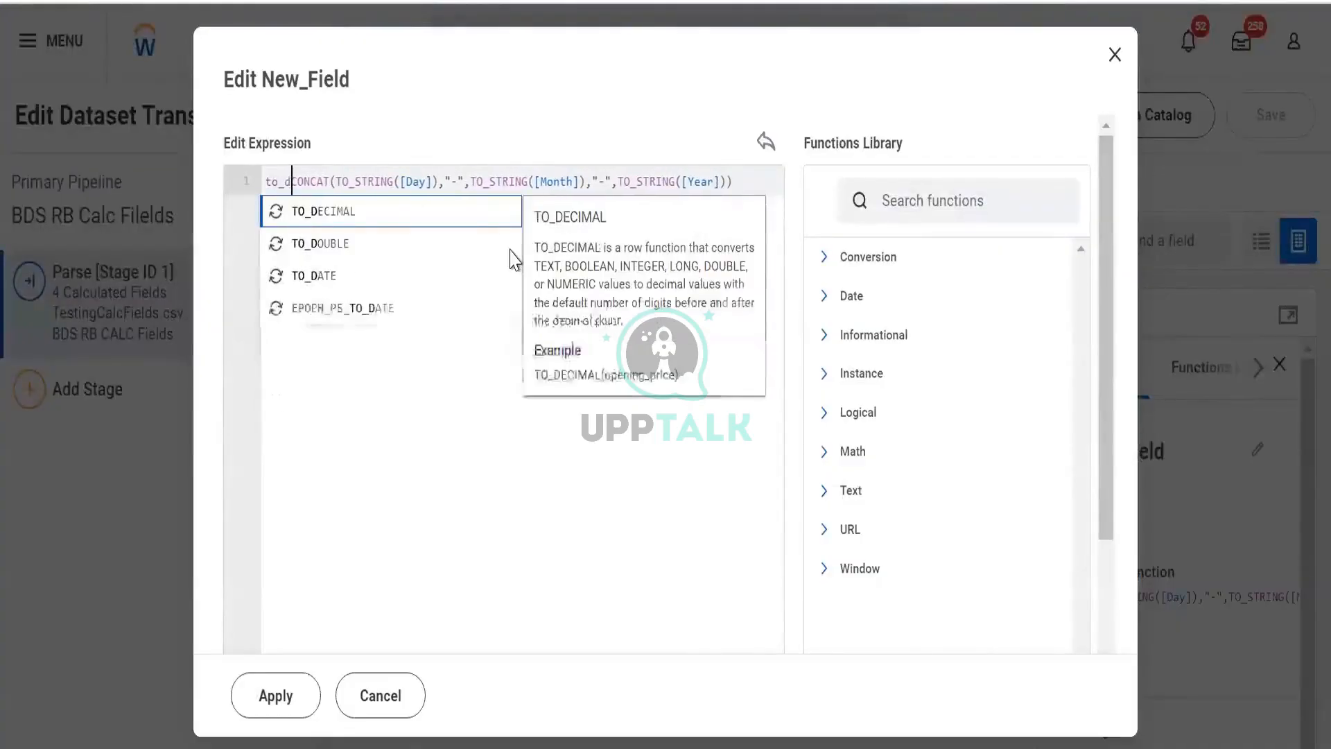
left_click(345, 276)
Step: Move the entire CONCAT expression inside the parentheses of TO_DATE and apply the change to New_Field
key("ctrl+shift+Right")
key("ctrl+shift+Right")
key("ctrl+shift+Right")
key("ctrl+shift+Right")
key("ctrl+shift+Right")
key("ctrl+shift+Right")
key("ctrl+shift+Right")
key("ctrl+shift+Right")
key("ctrl+shift+Right")
key("ctrl+shift+Right")
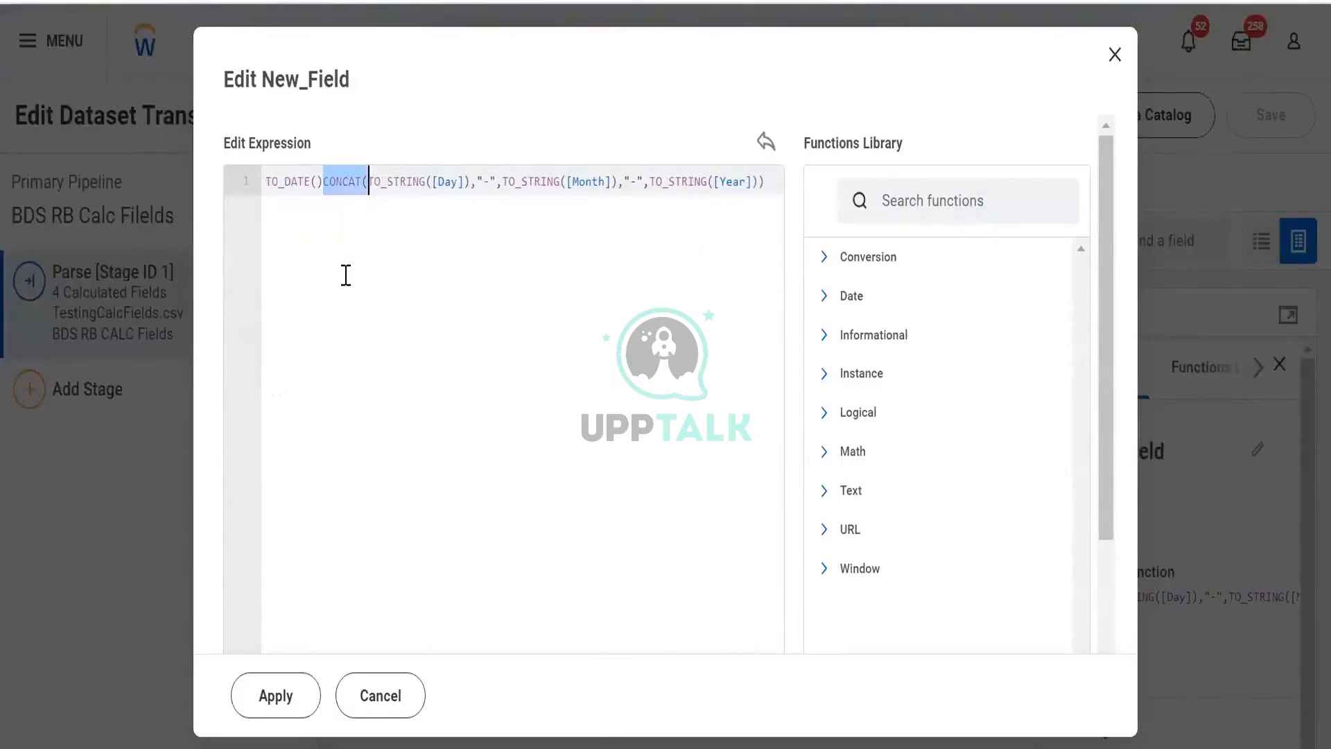
key("ctrl+x")
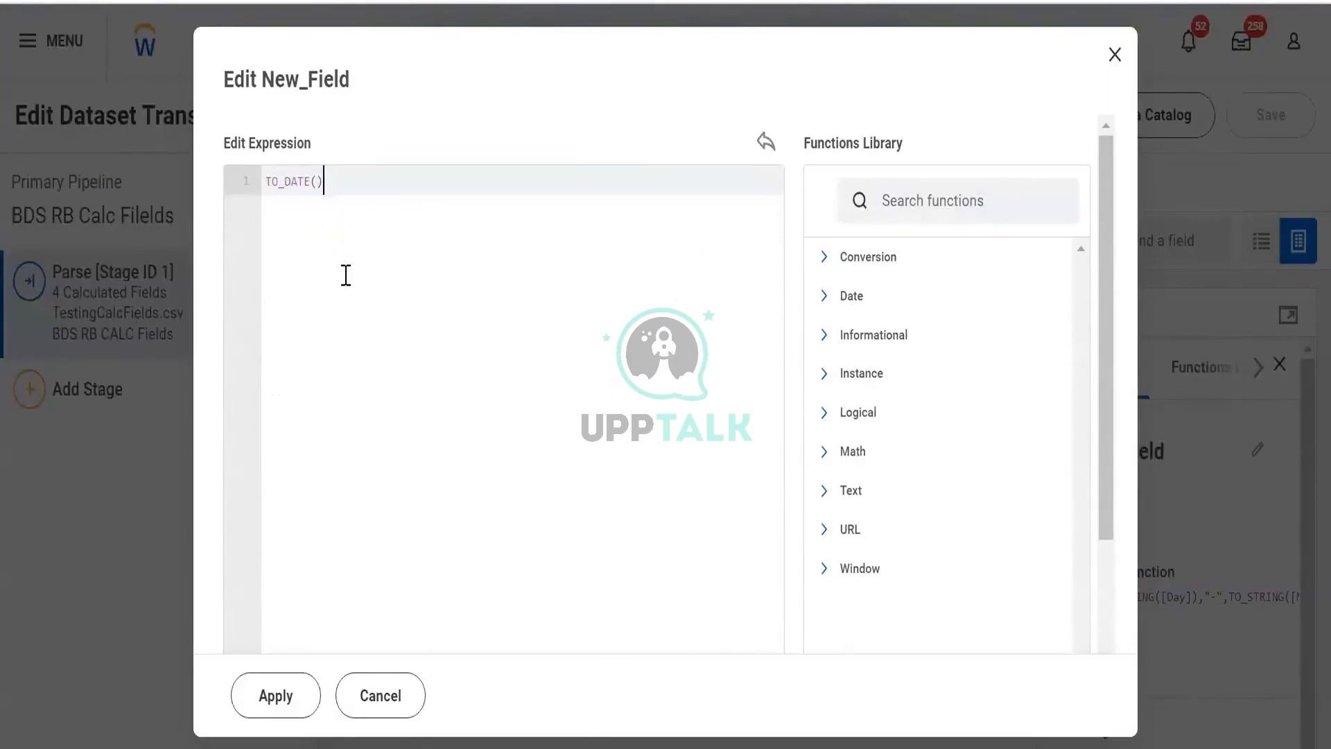
key("ctrl+v")
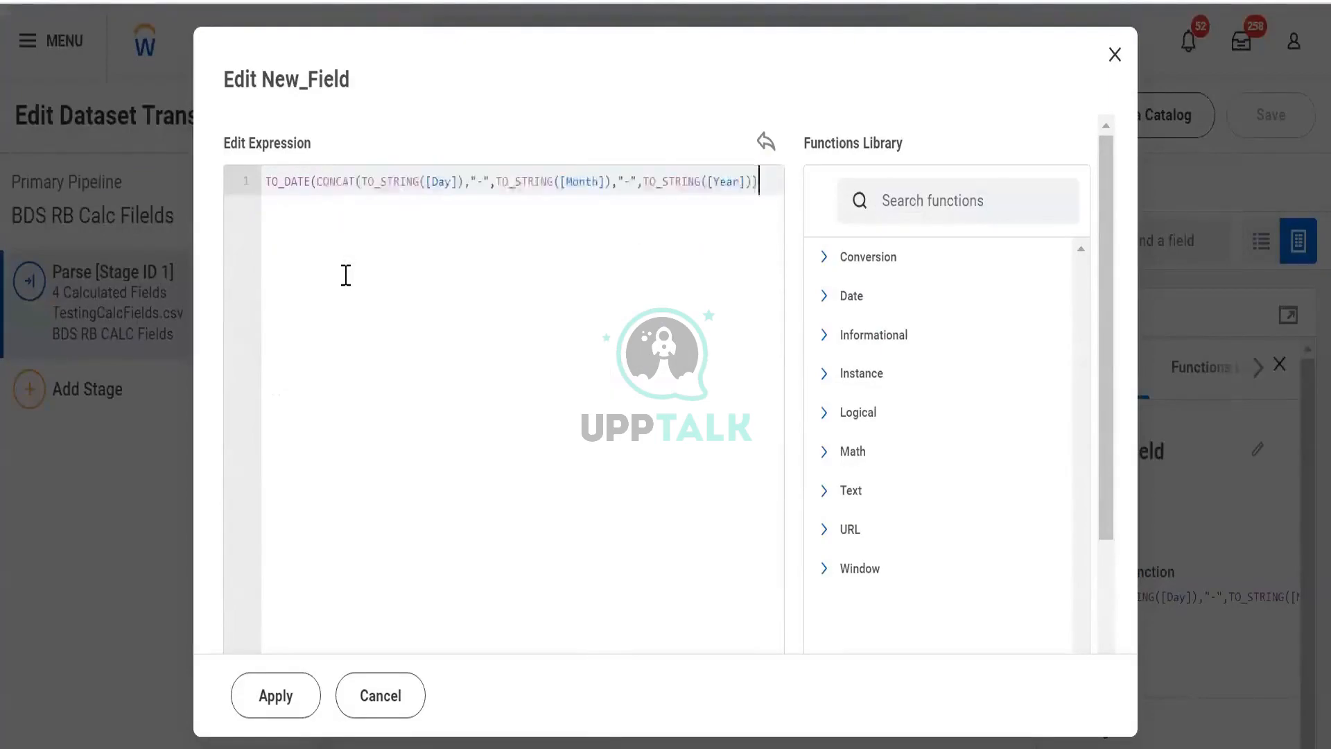
left_click(274, 700)
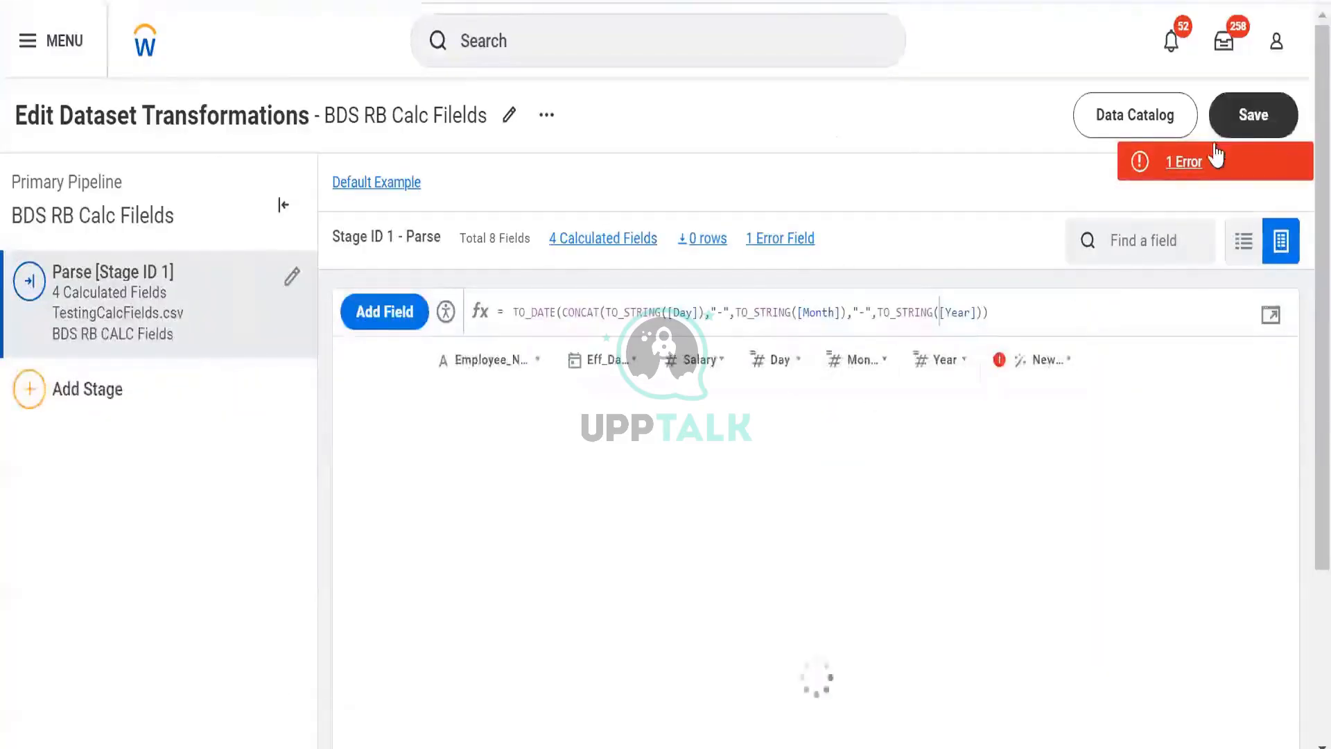
Step: Read the validation error, add a closing parenthesis at the end of New_Field's TO_DATE expression, and apply it
left_click(1241, 119)
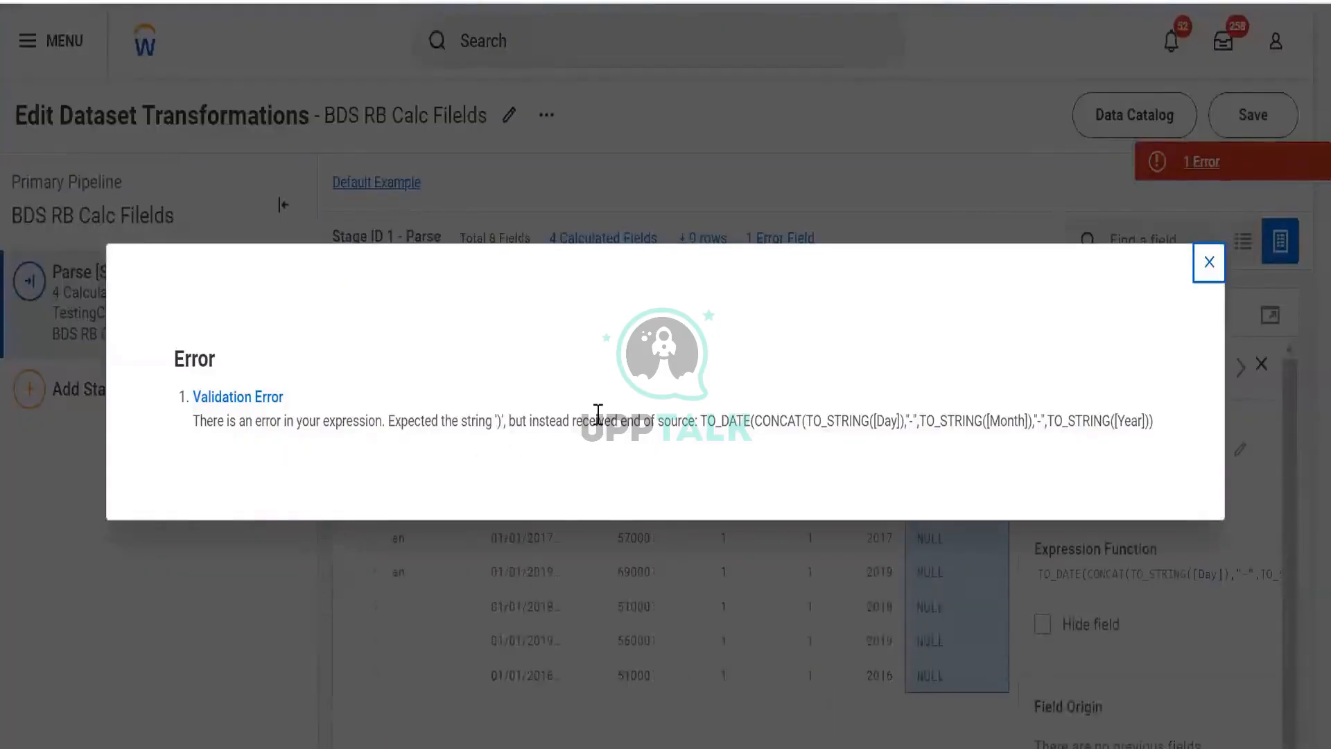
left_click(1205, 270)
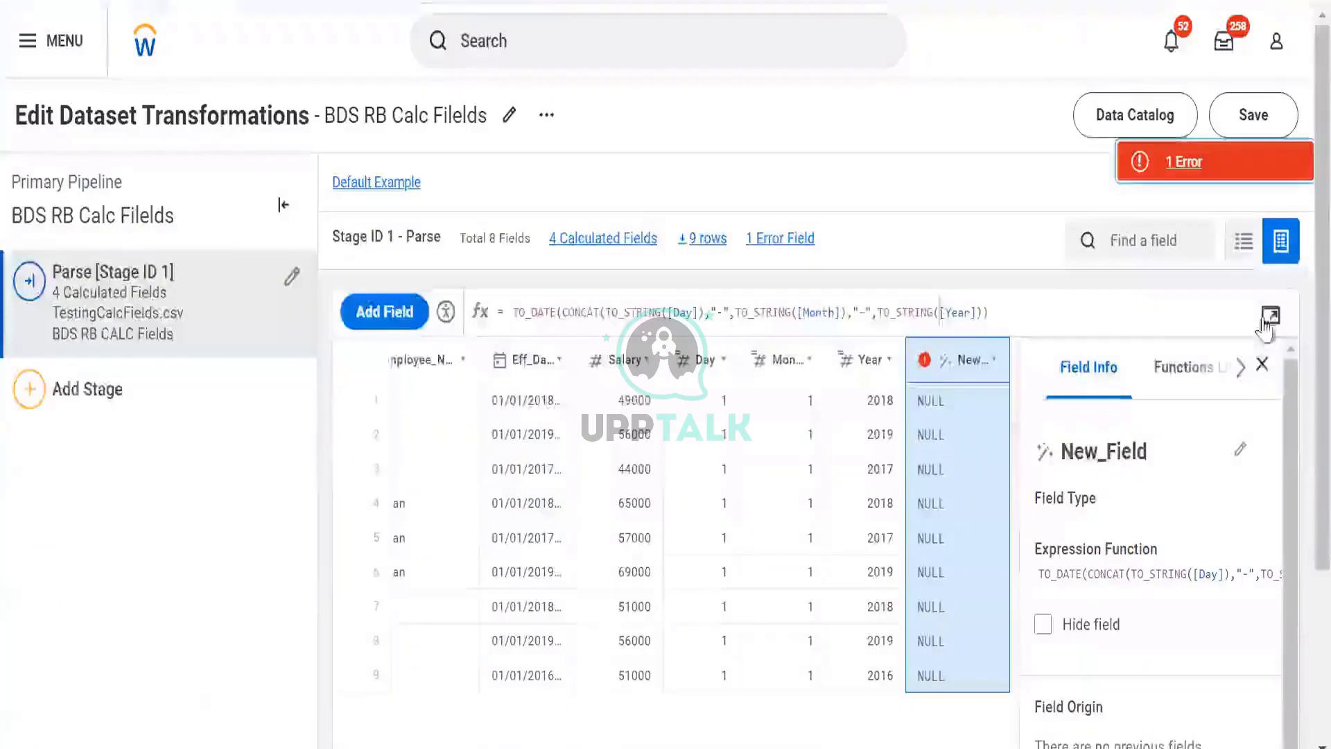
left_click(1271, 316)
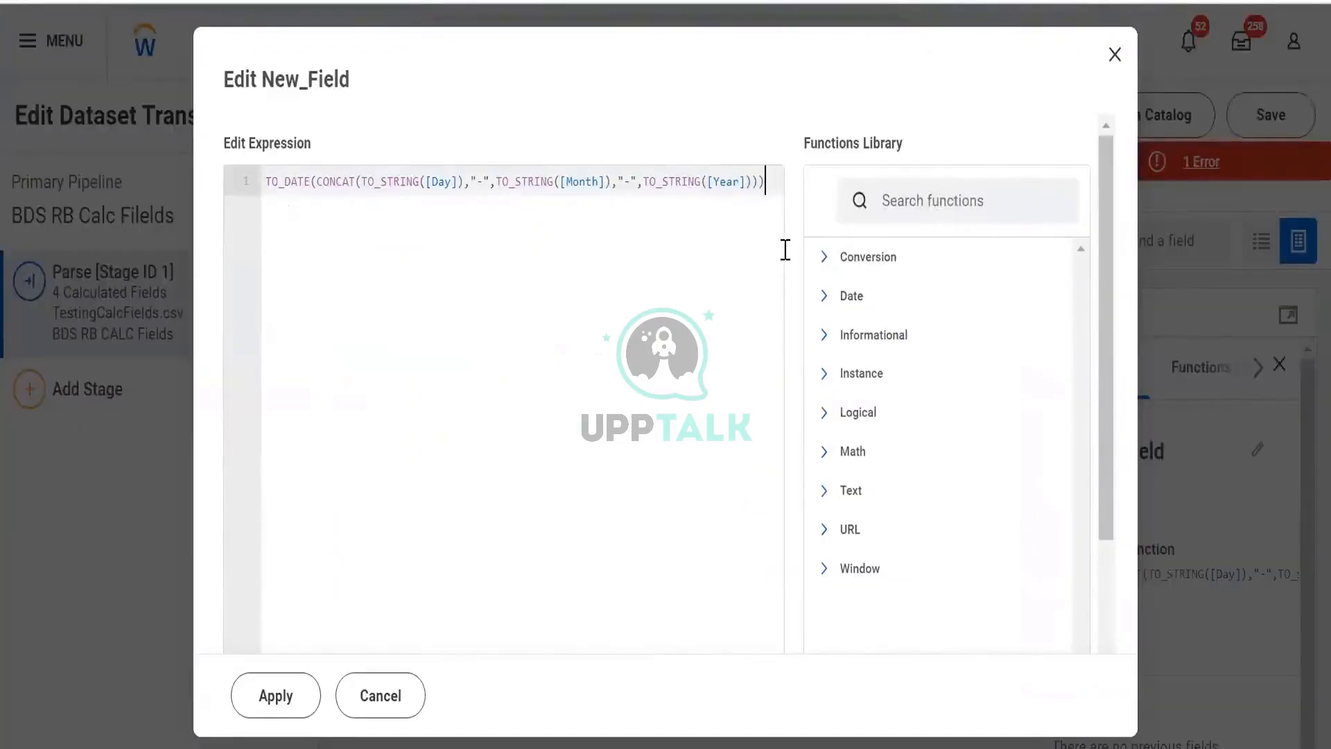
left_click(299, 709)
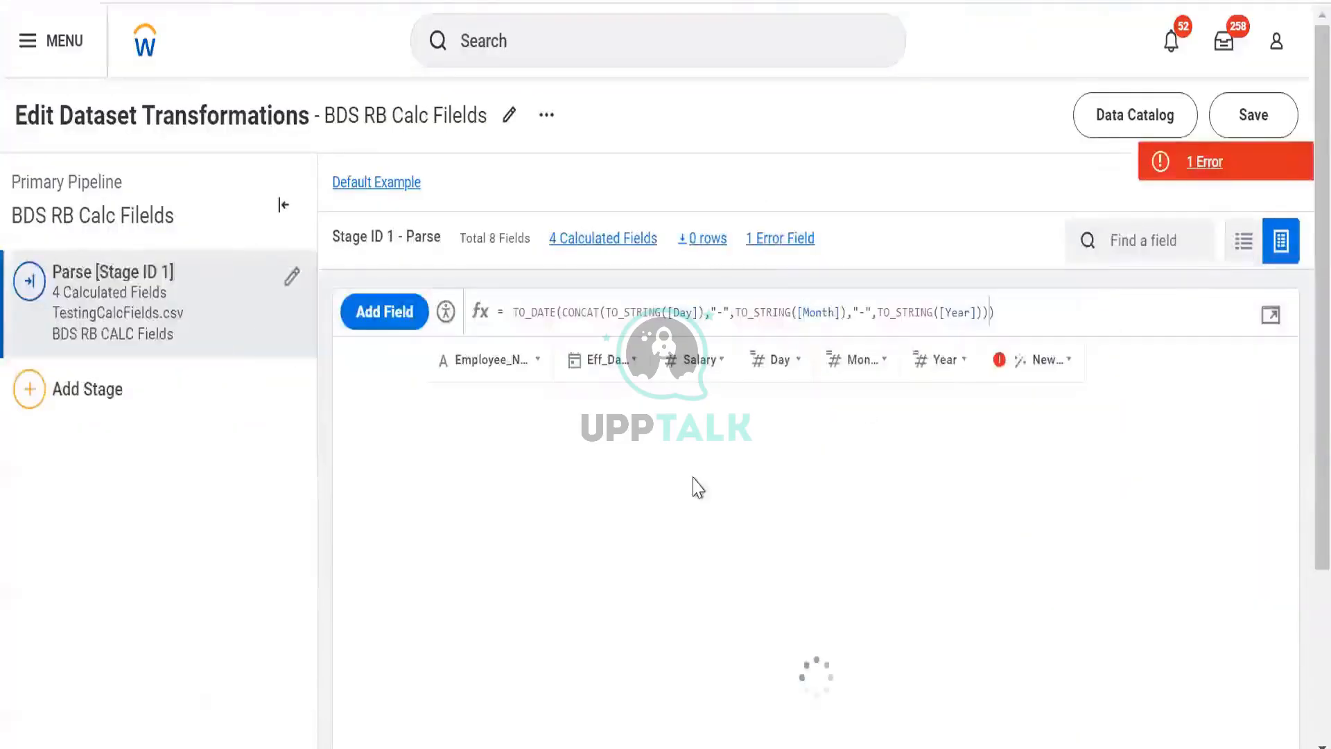
Step: Check the remaining error, and search the functions library for "to_da" to read TO_DATE's description, return value and example
left_click(1166, 172)
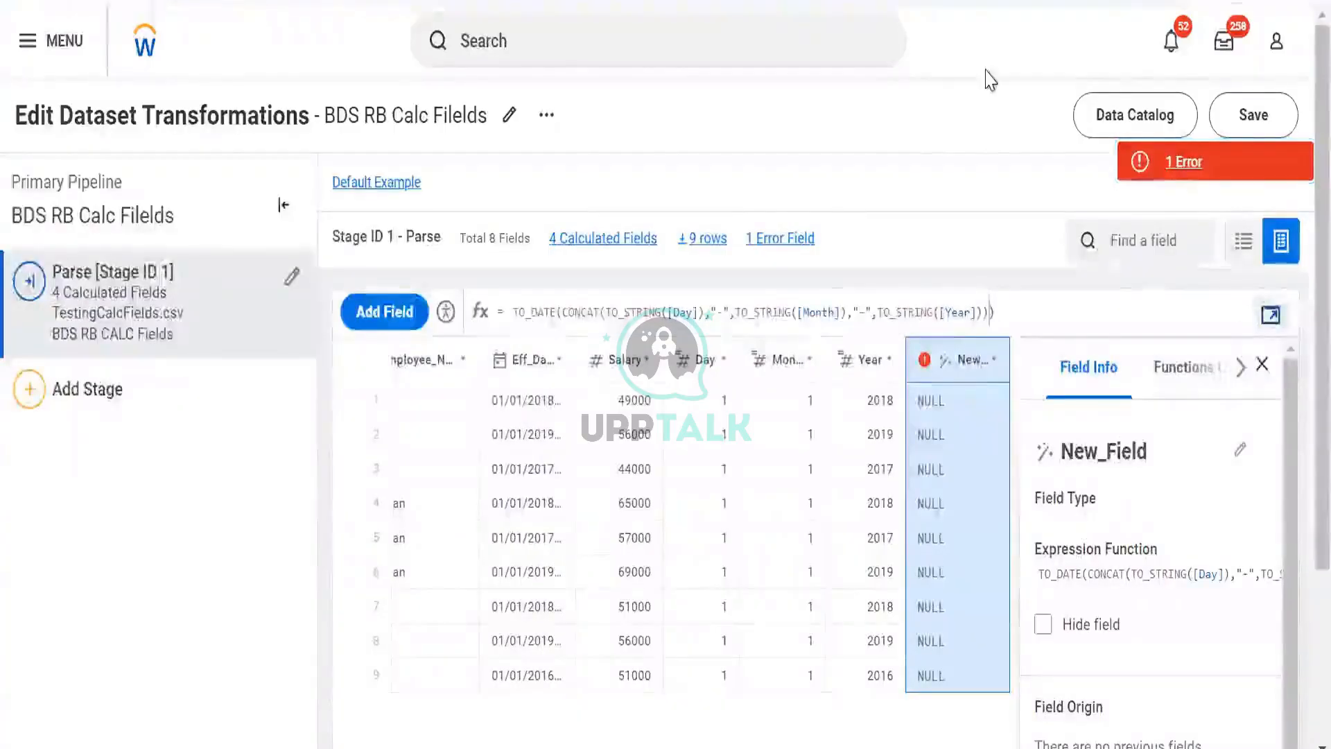
left_click(1271, 315)
left_click(1008, 188)
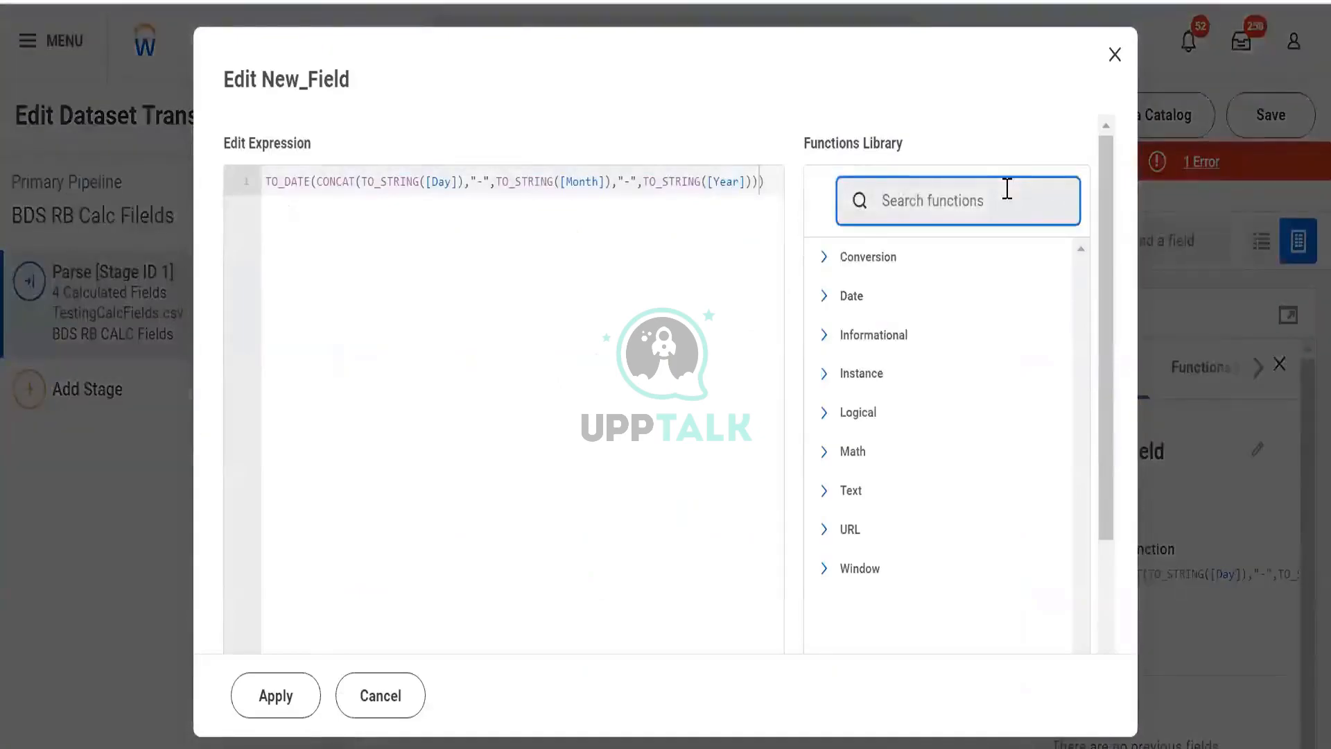
type("to")
scroll(1008, 201, "down", 3)
type("_da")
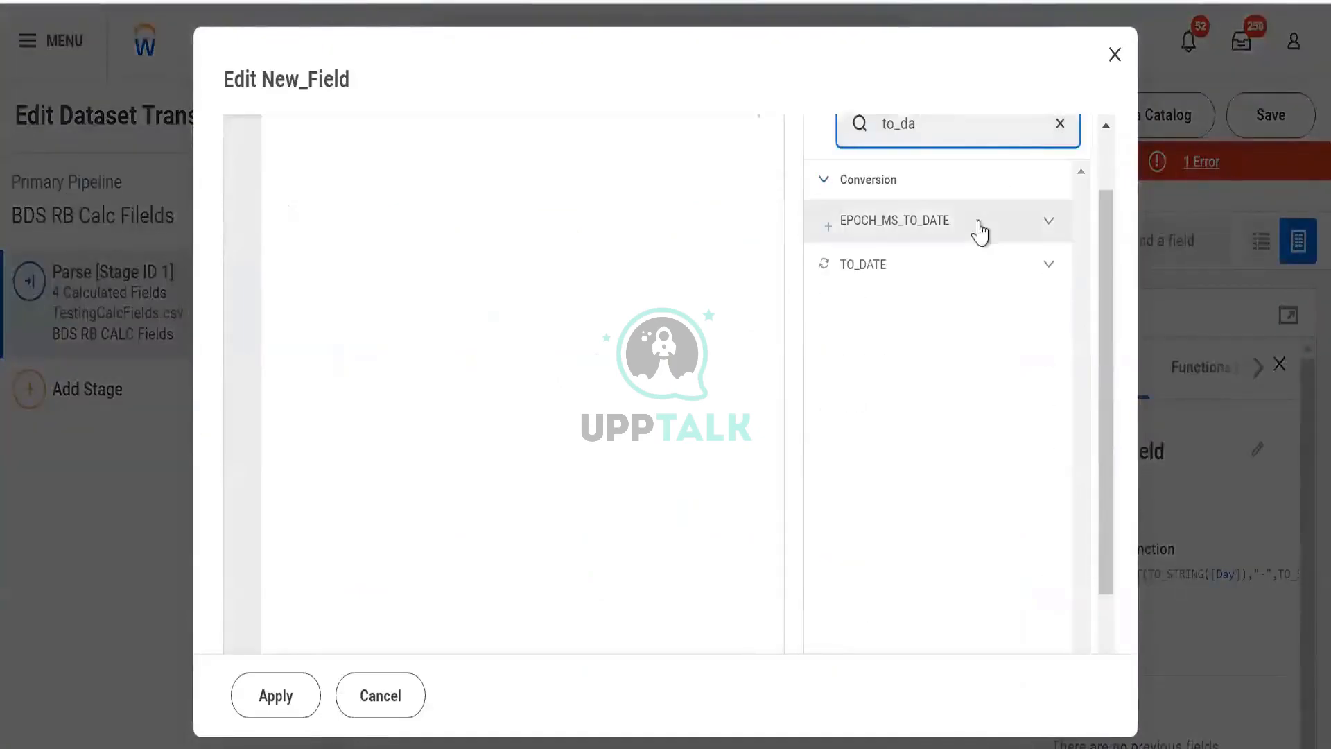
left_click(1046, 278)
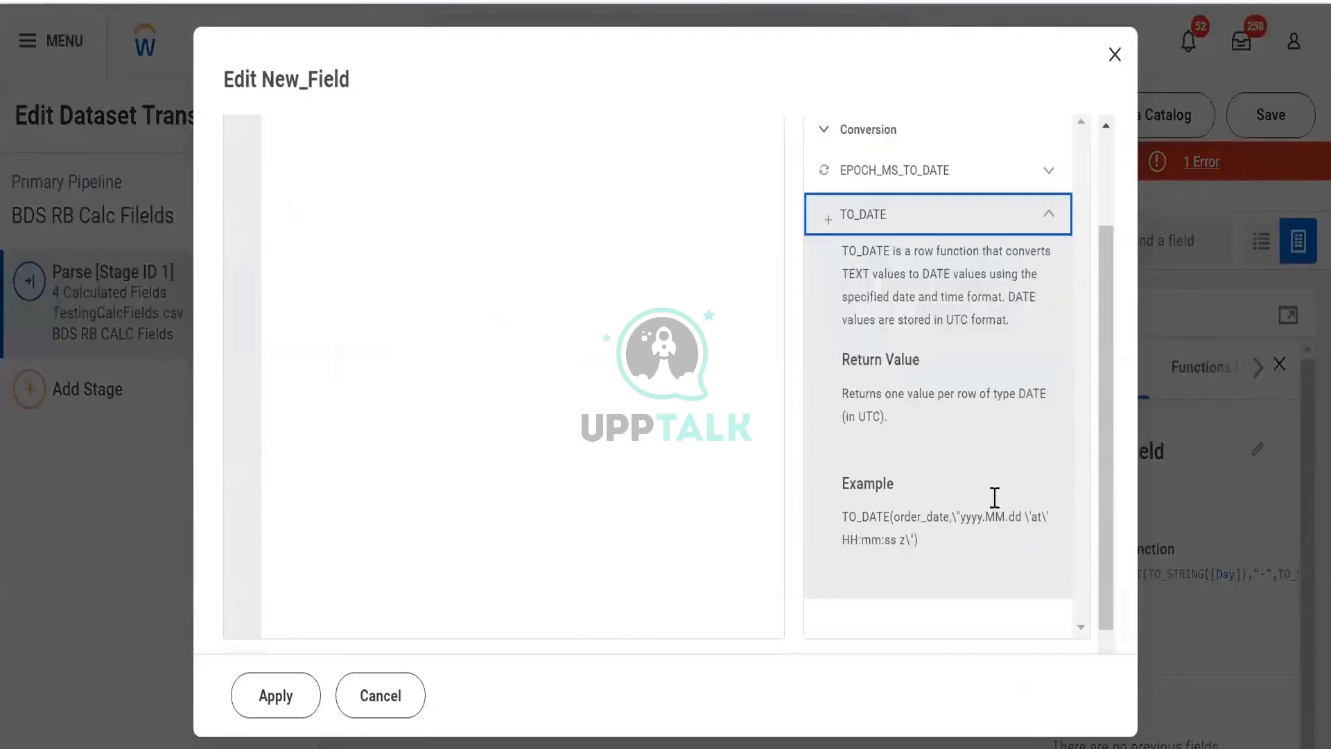
scroll(995, 498, "up", 2)
scroll(851, 396, "down", 3)
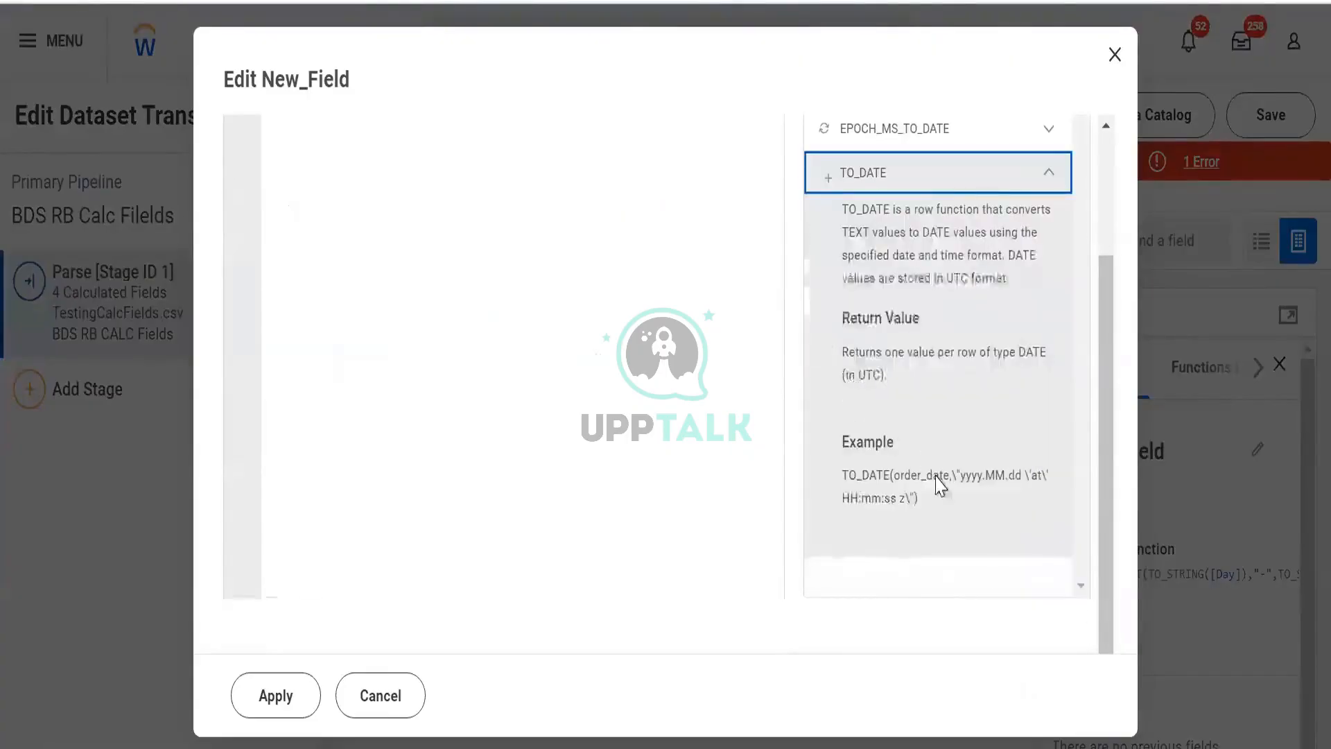
scroll(936, 475, "up", 2)
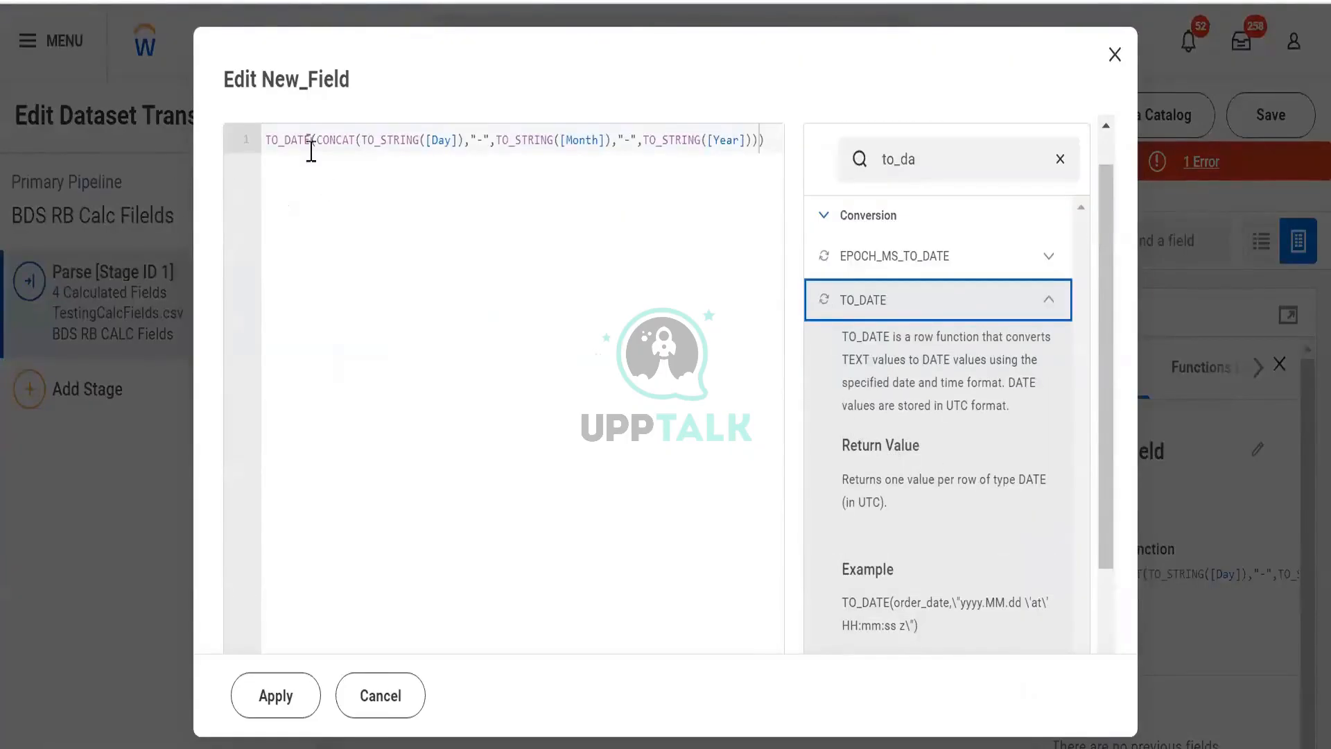
Step: Replace the TO_DATE function name in New_Field's expression with the TO_STRING function
left_click_drag(312, 138, 194, 173)
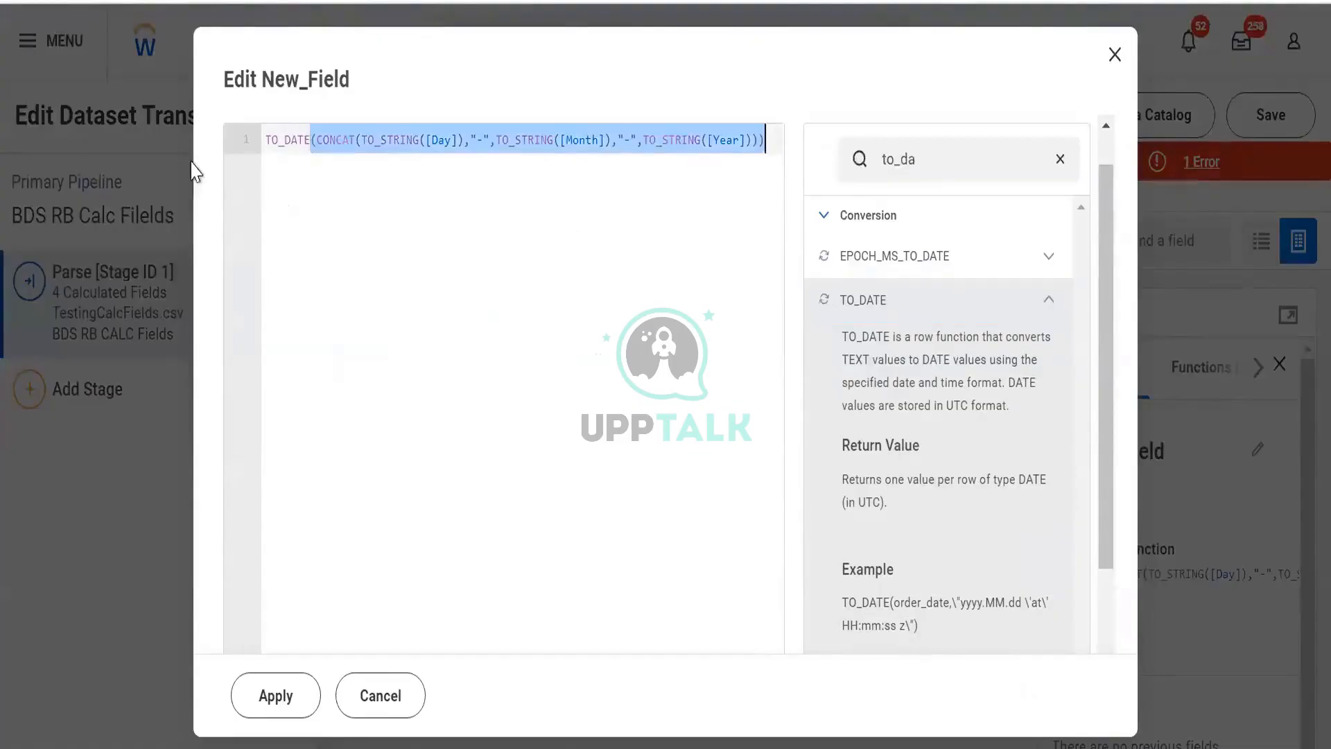
left_click(307, 141)
key("BackSpace")
key("BackSpace")
key("BackSpace")
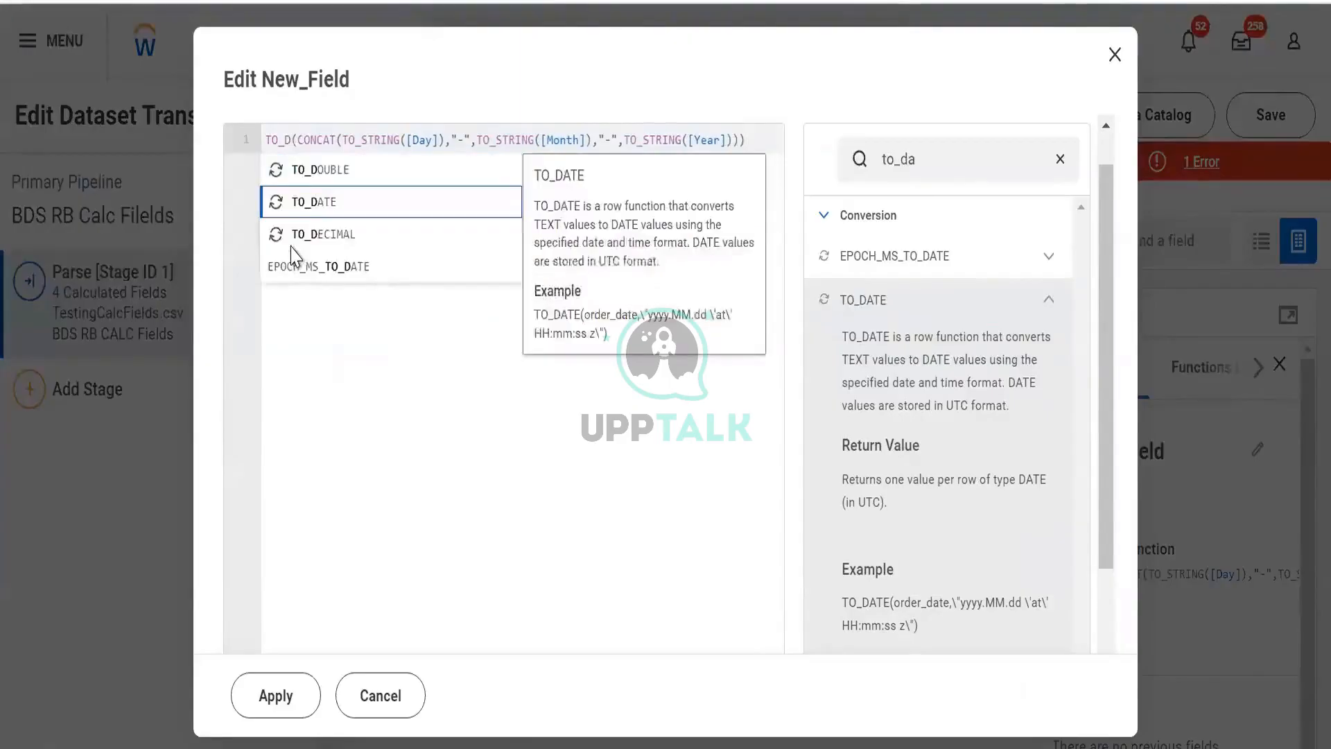
key("BackSpace")
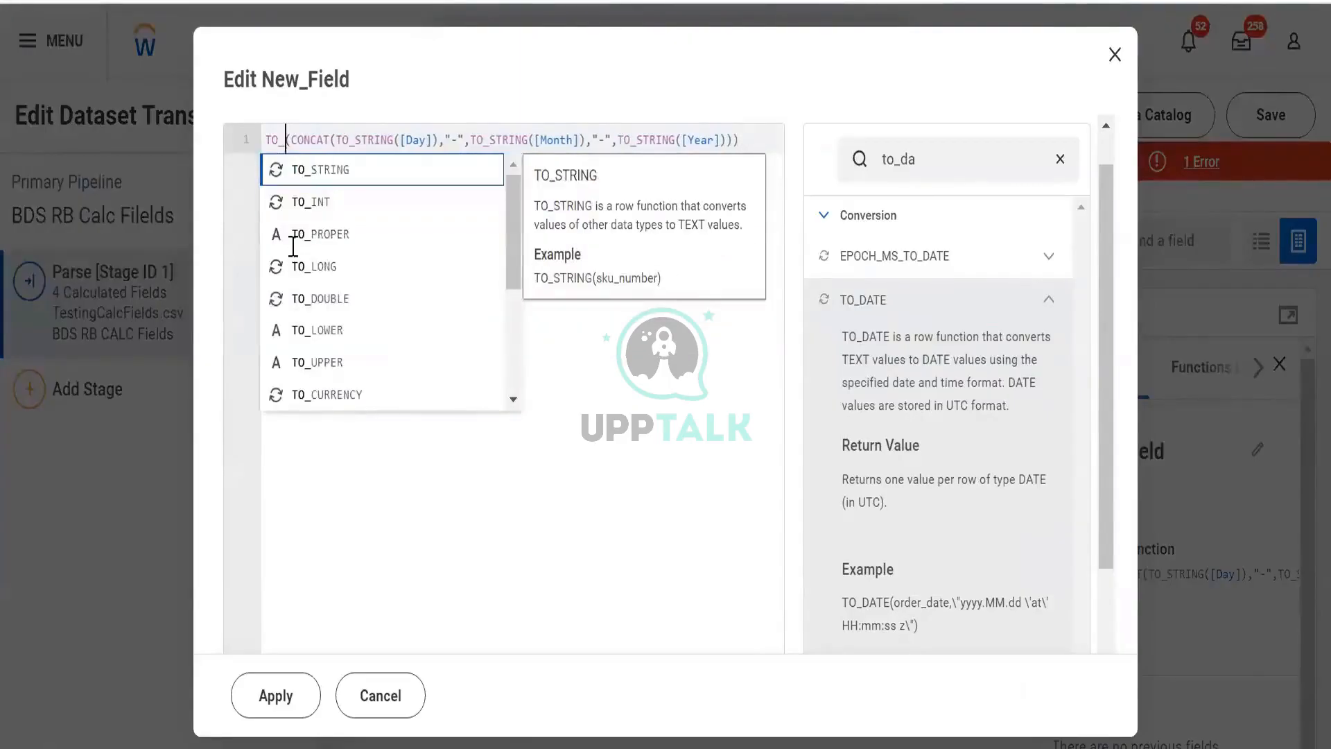
key("Return")
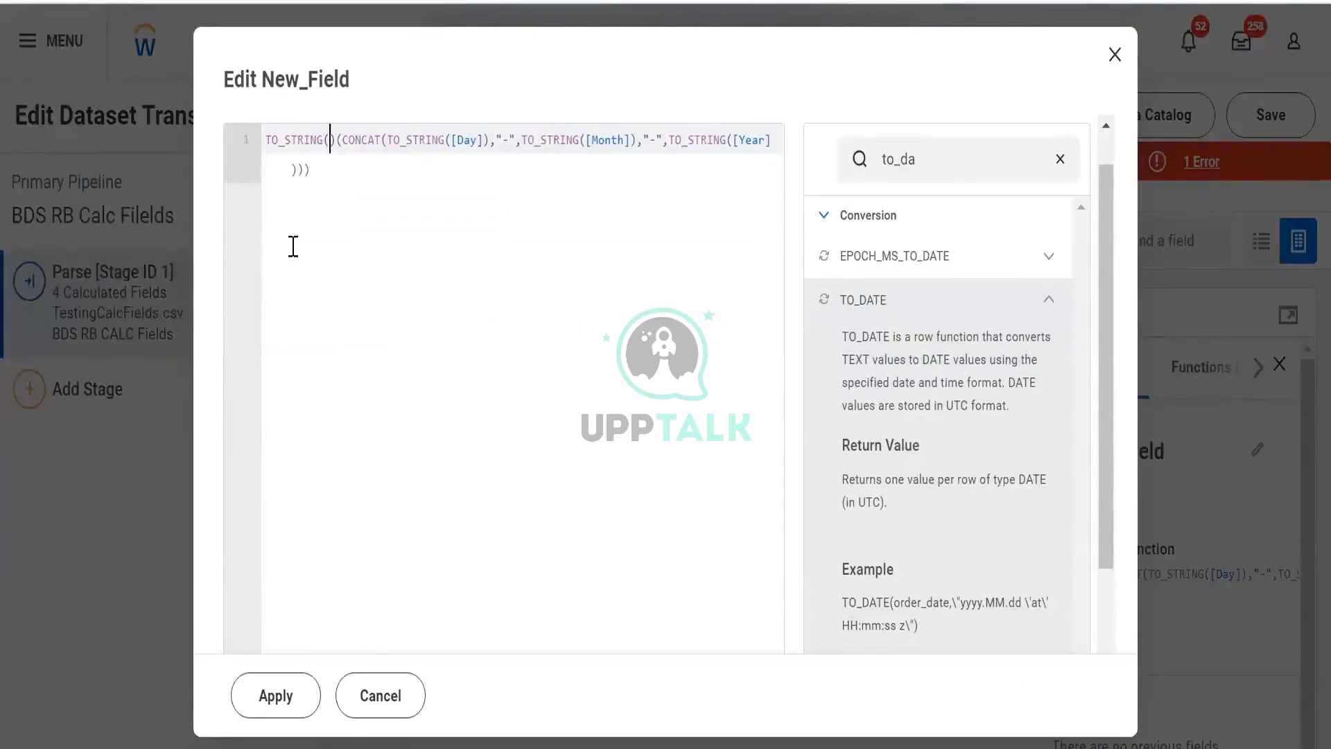
Step: Move the entire CONCAT expression inside the parentheses of TO_STRING and apply the change to New_Field
key("BackSpace")
key("ctrl+shift+Right")
key("ctrl+shift+Right")
key("ctrl+shift+Right")
key("ctrl+shift+Right")
key("ctrl+shift+Right")
key("ctrl+shift+Right")
key("ctrl+shift+Right")
key("ctrl+shift+Right")
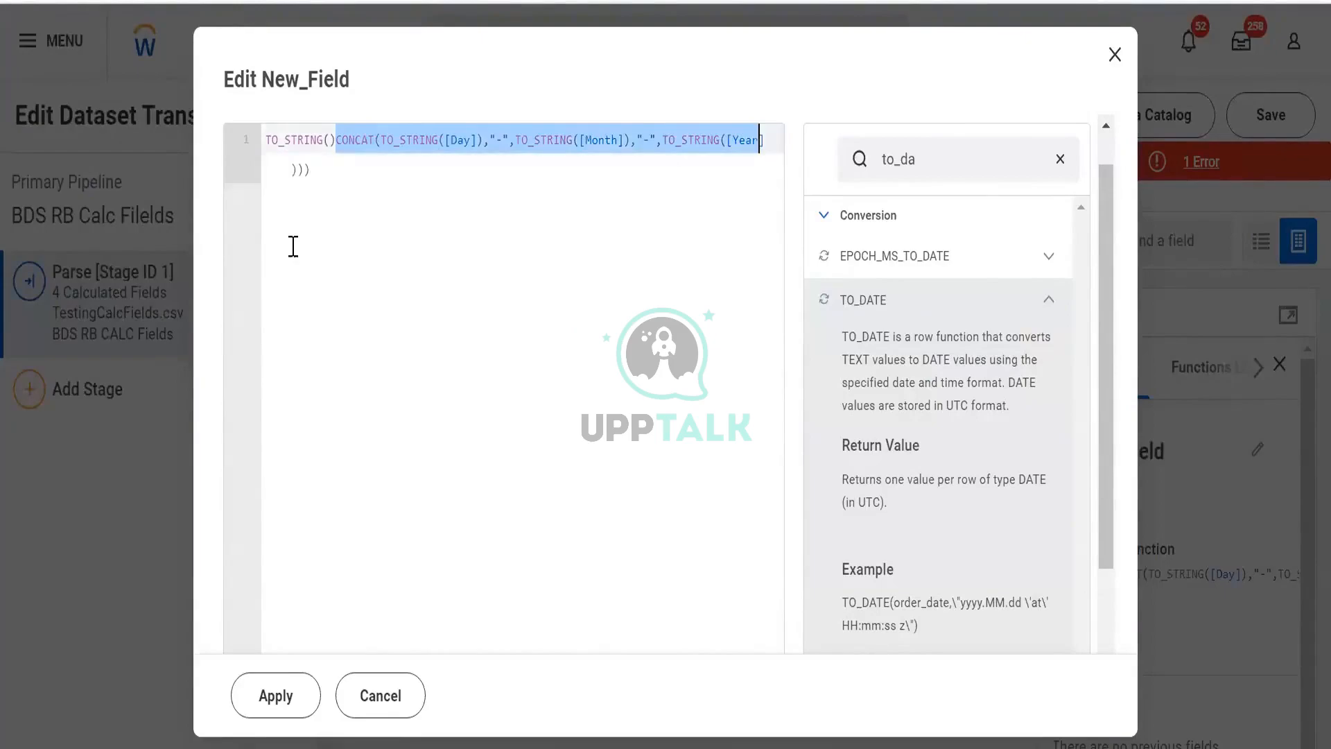
key("ctrl+x")
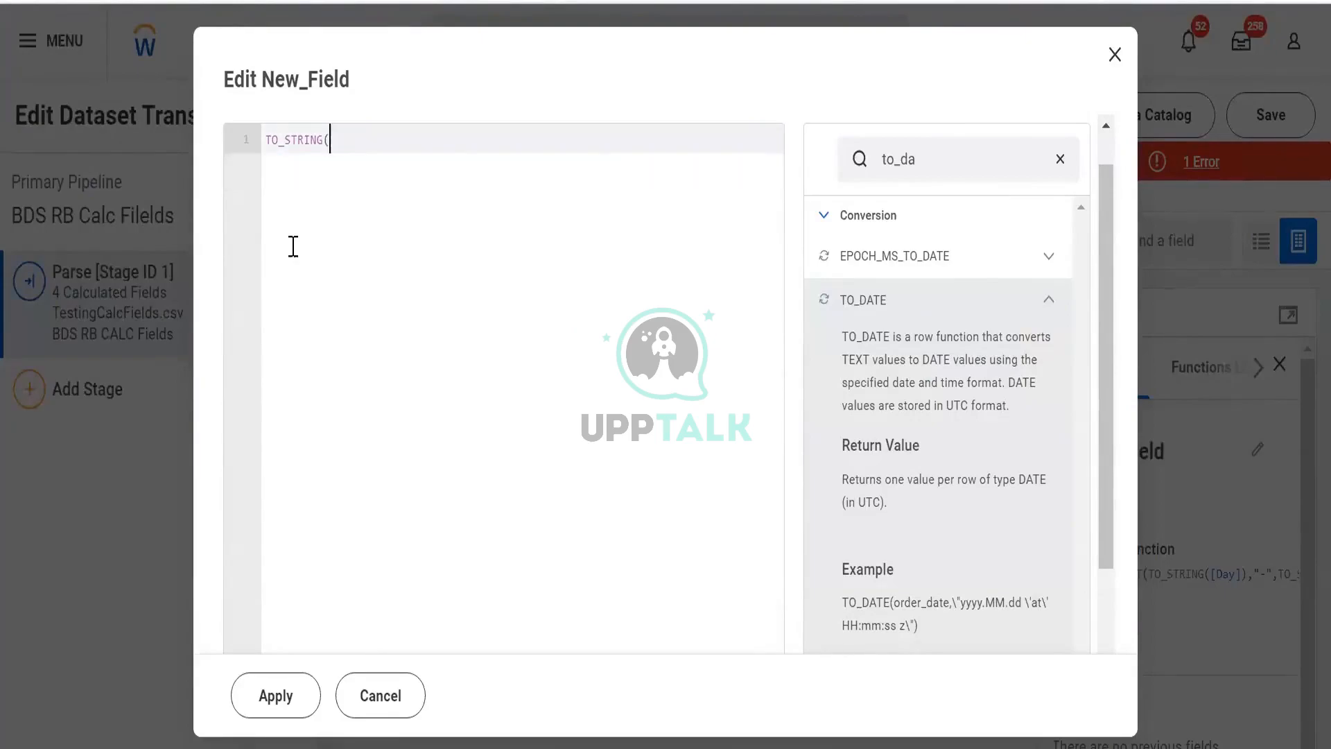
key("ctrl+v")
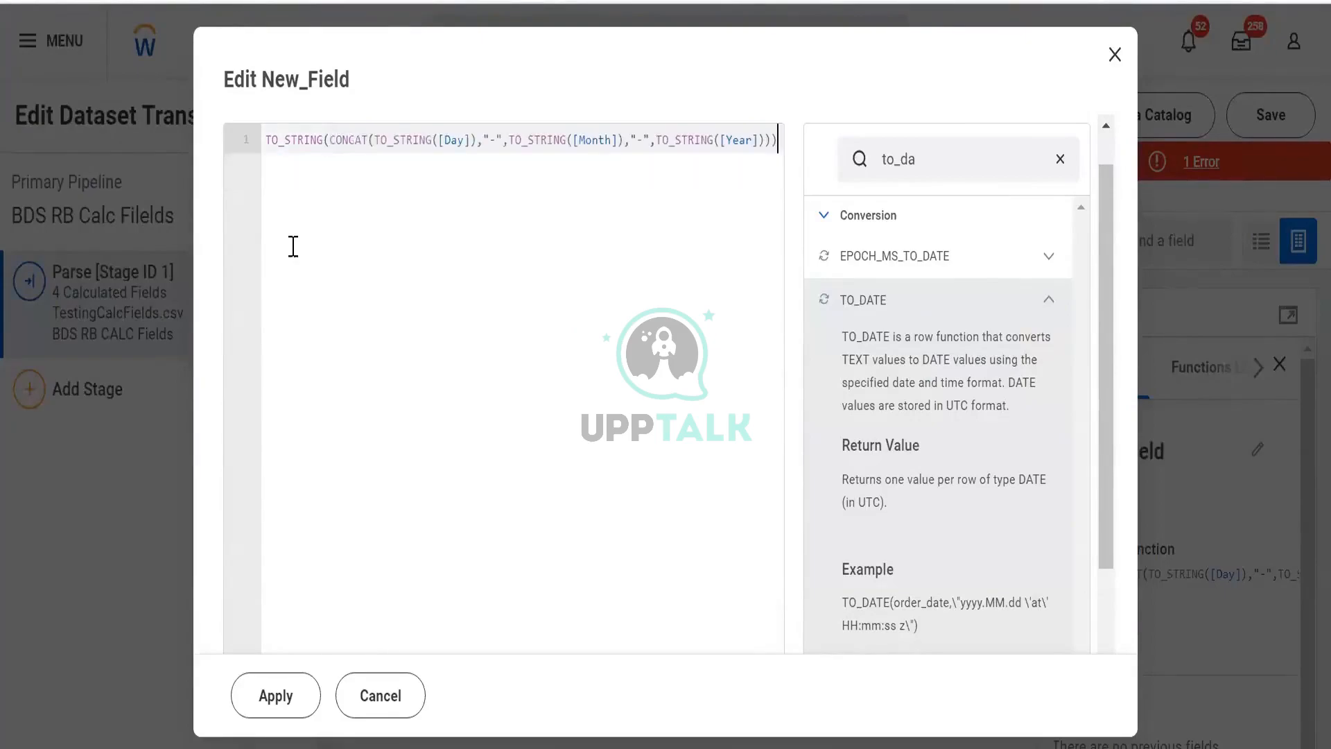
left_click(270, 696)
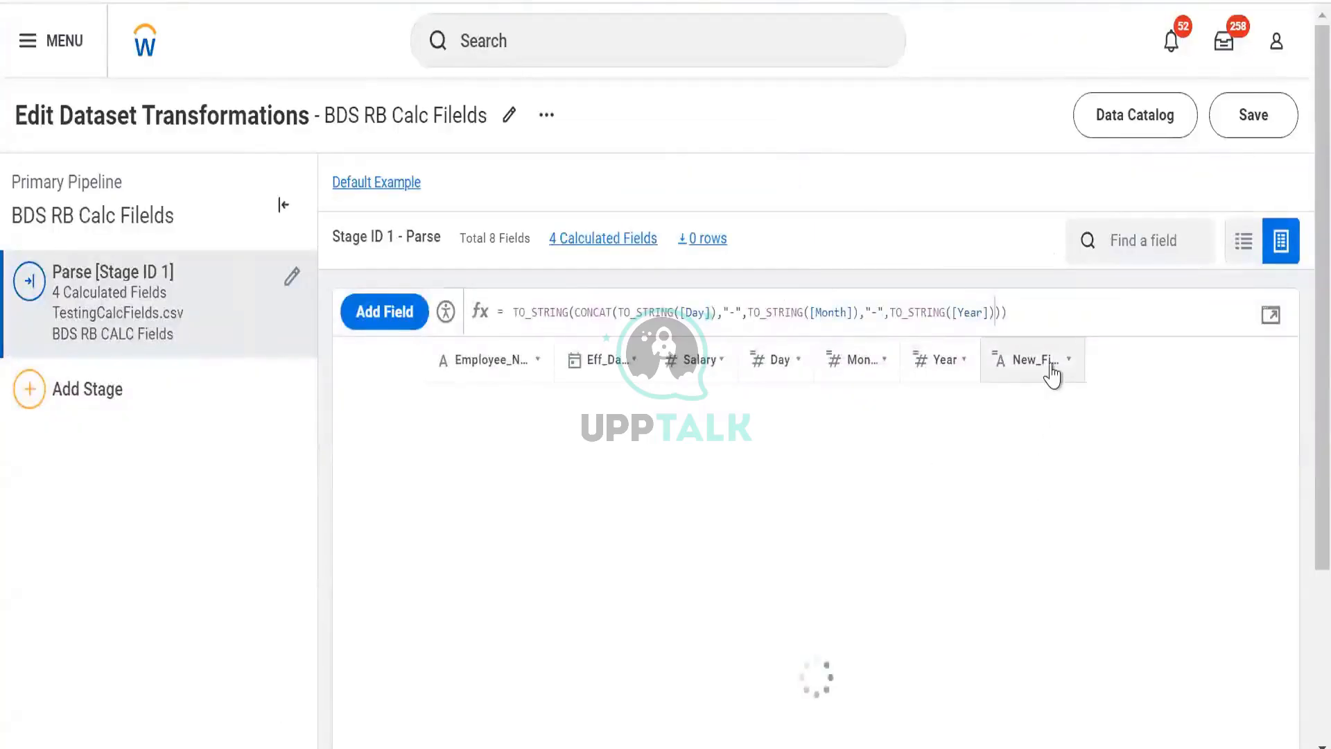
Step: Open New_Field's expression in the expanded editor and replace the outer TO_STRING function with TO_INT
left_click(1074, 374)
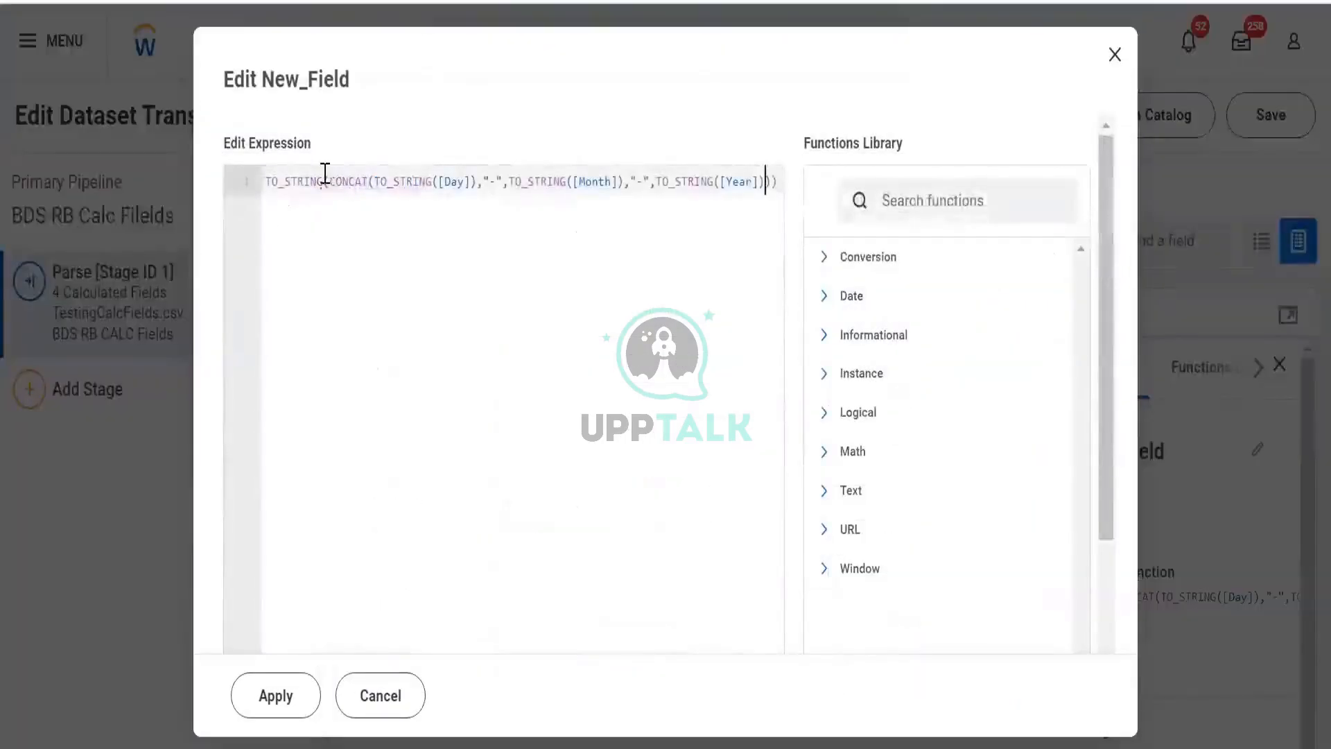
left_click(324, 176)
key("BackSpace")
key("BackSpace")
key("BackSpace")
key("BackSpace")
key("BackSpace")
key("BackSpace")
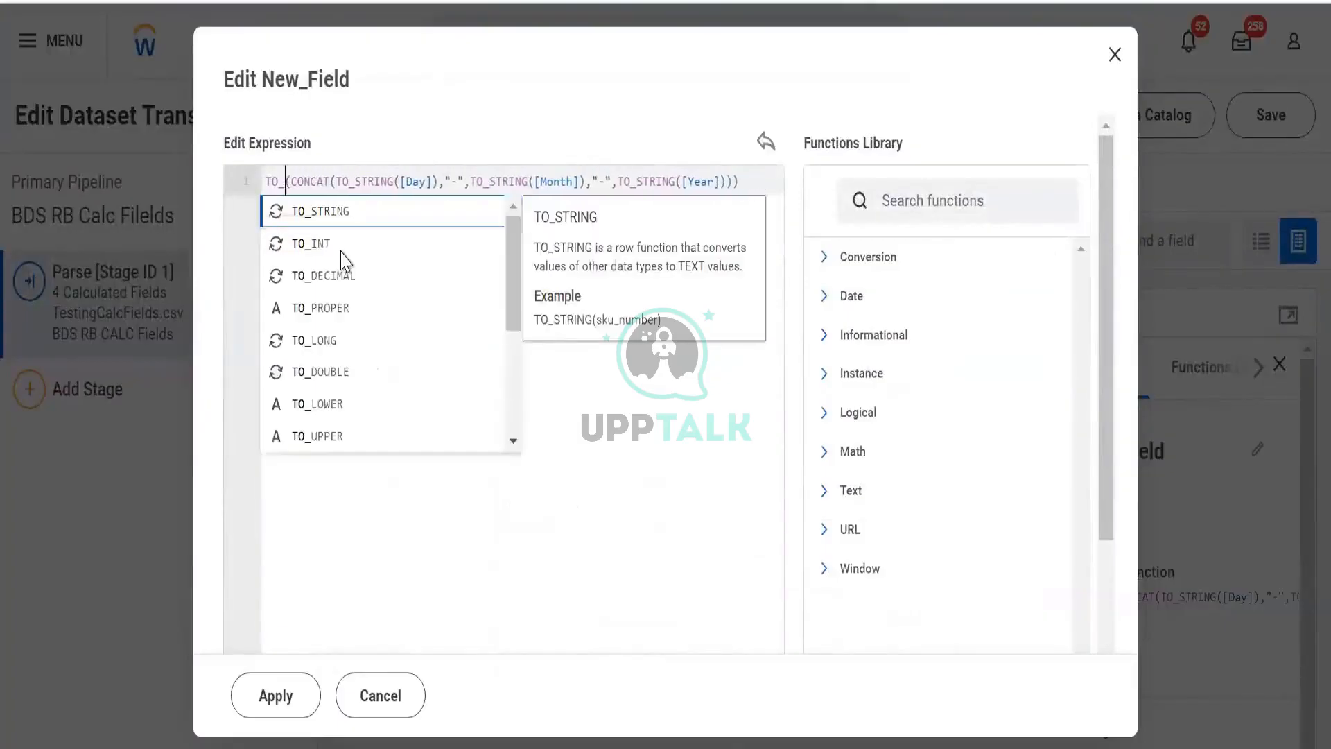
type("INT")
key("Return")
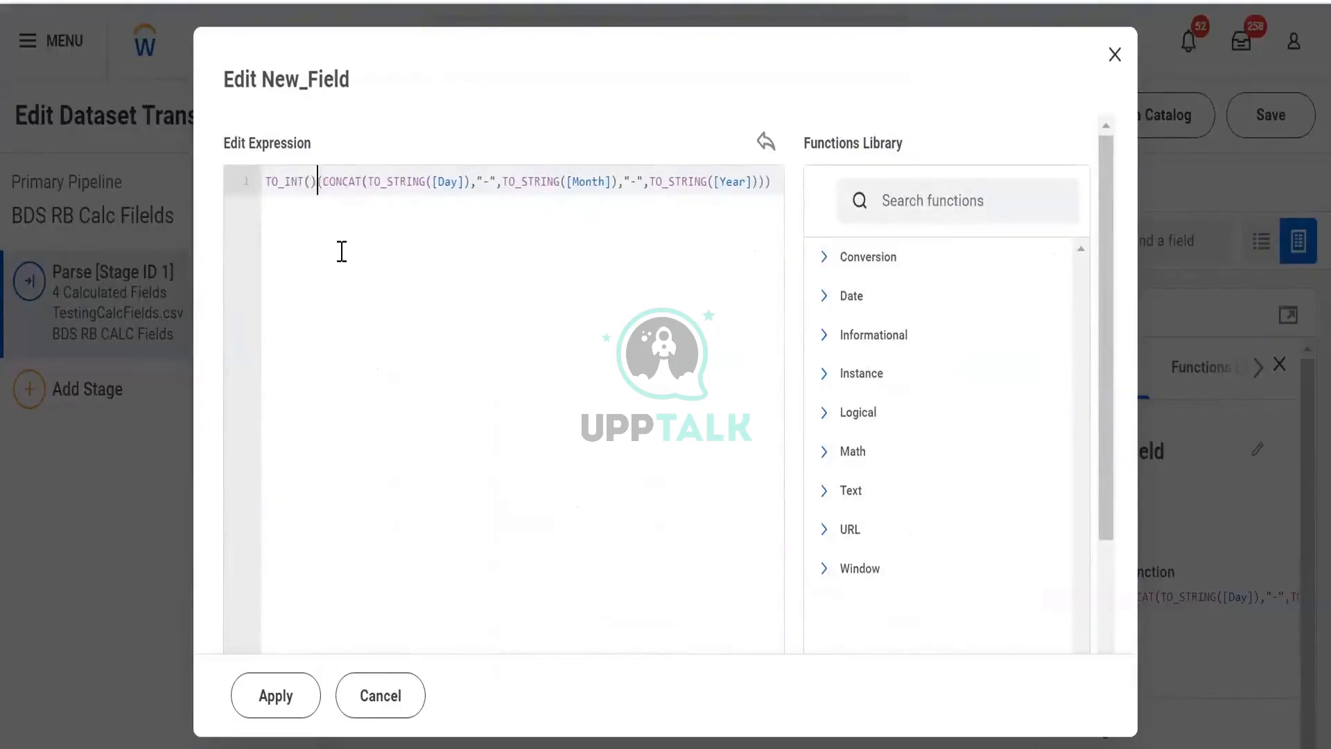
Step: Try to wrap the entire CONCAT expression in TO_INT and apply the change to New_Field
key("ctrl+shift+Right")
key("ctrl+shift+Right")
key("ctrl+shift+Right")
key("ctrl+shift+Right")
key("ctrl+shift+Right")
key("ctrl+shift+Right")
key("ctrl+shift+Right")
key("ctrl+shift+Right")
key("ctrl+shift+Right")
key("ctrl+shift+Right")
key("ctrl+shift+Right")
key("ctrl+shift+Right")
key("ctrl+shift+Right")
key("ctrl+shift+Right")
key("ctrl+x")
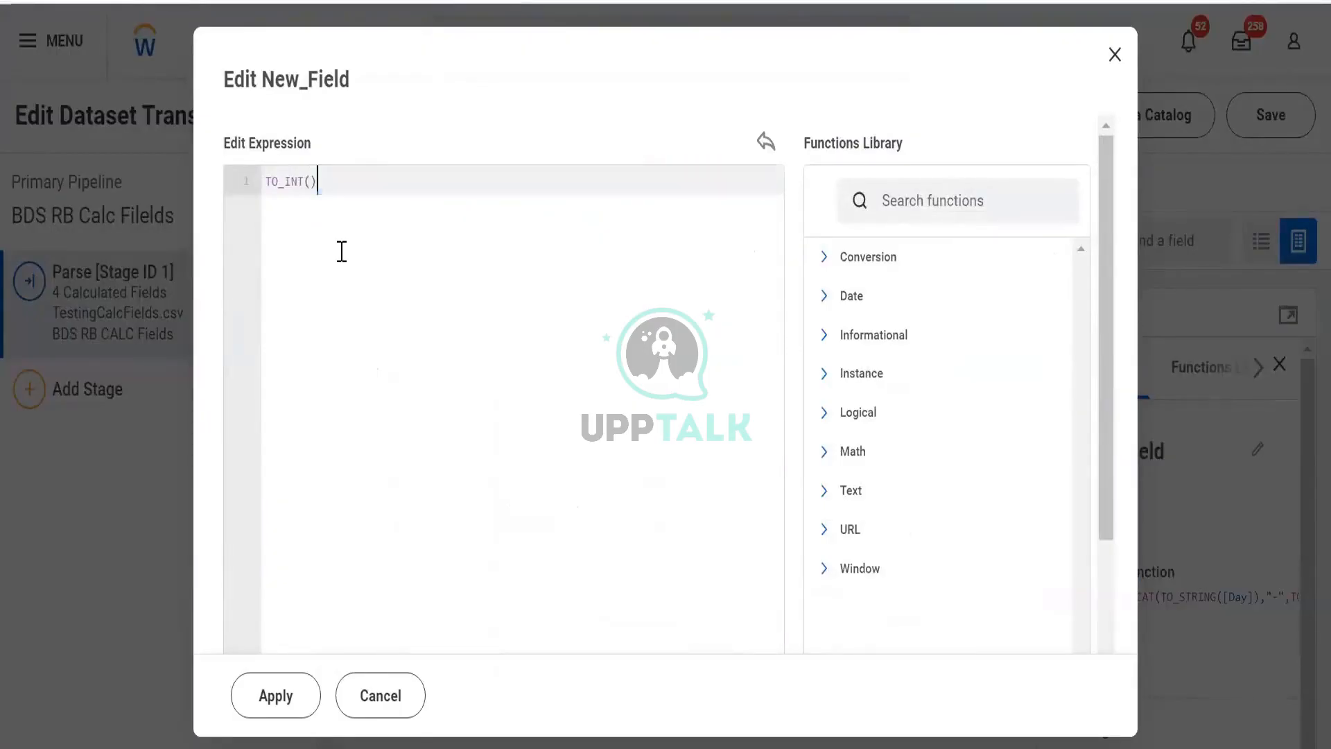
key("ctrl+v")
key("Return")
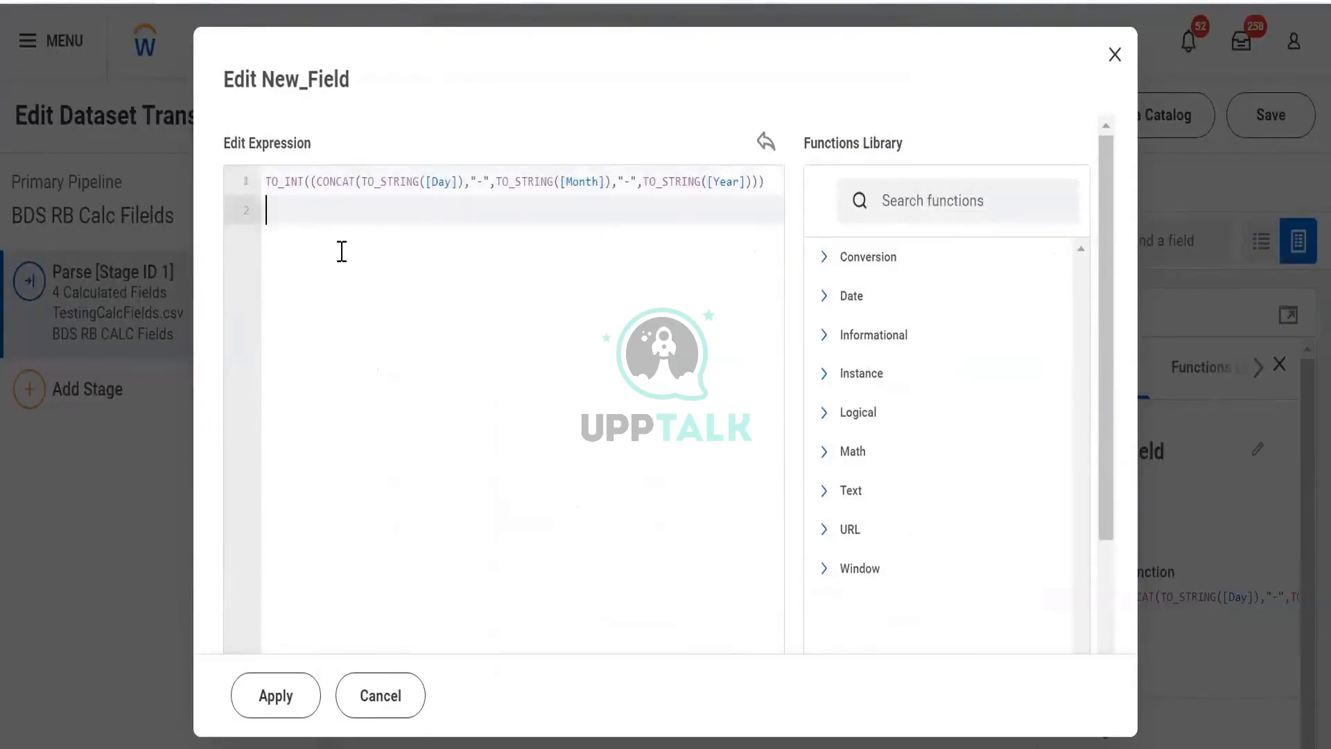
left_click(275, 702)
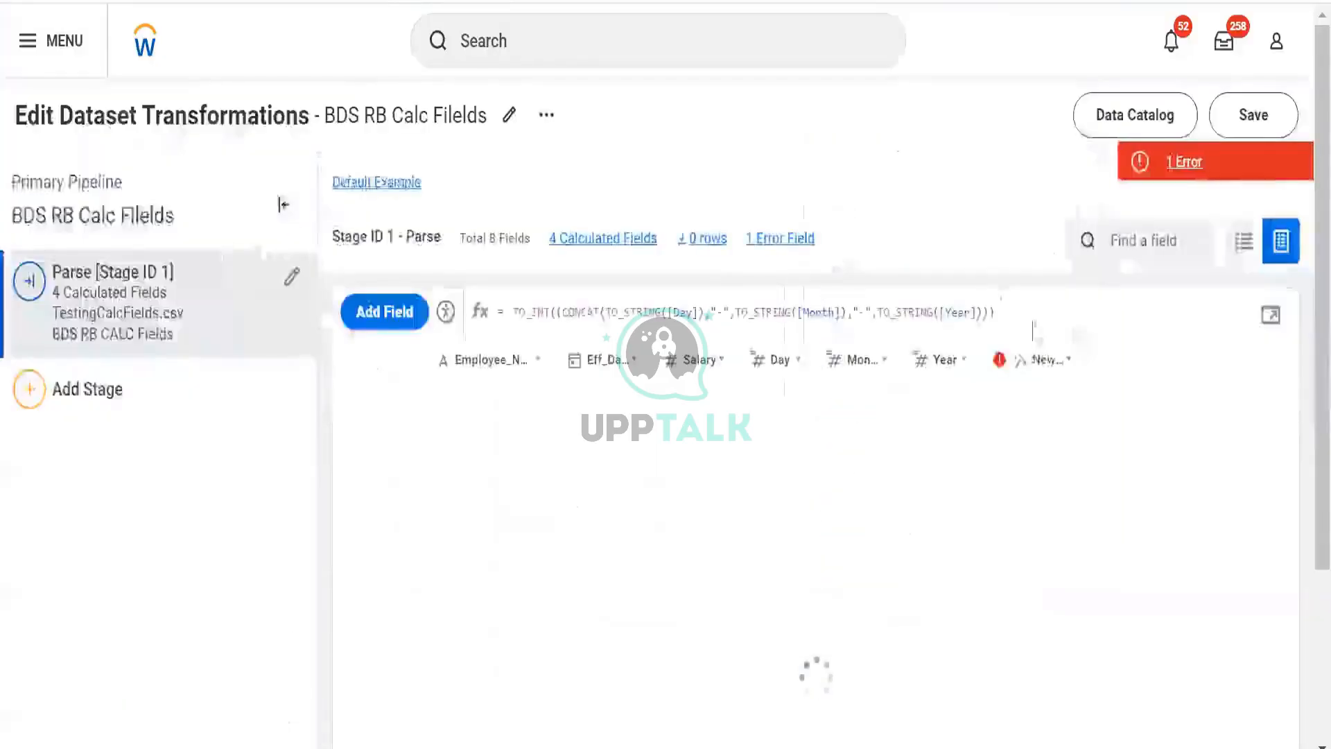
Step: Read the validation error, and remove the TO_INT wrapper and its extra closing parenthesis from New_Field's expression
left_click(1144, 161)
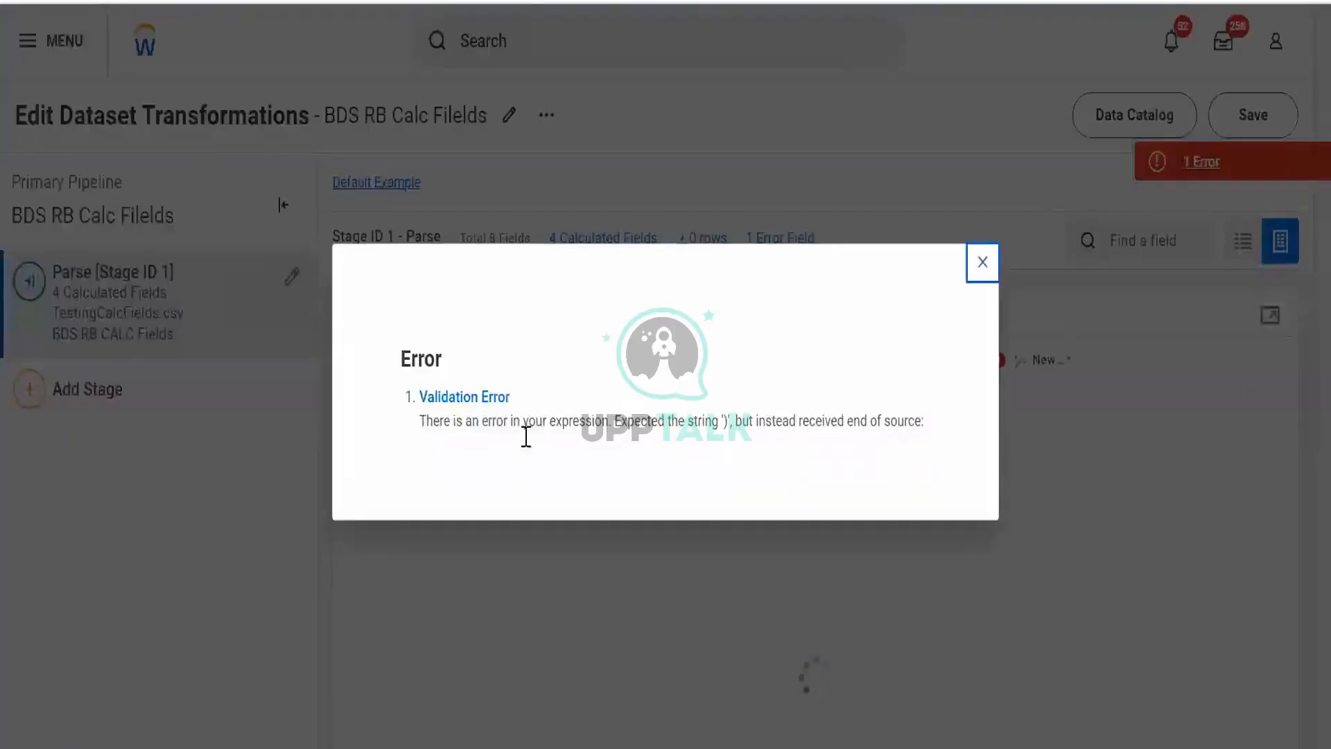
left_click(983, 262)
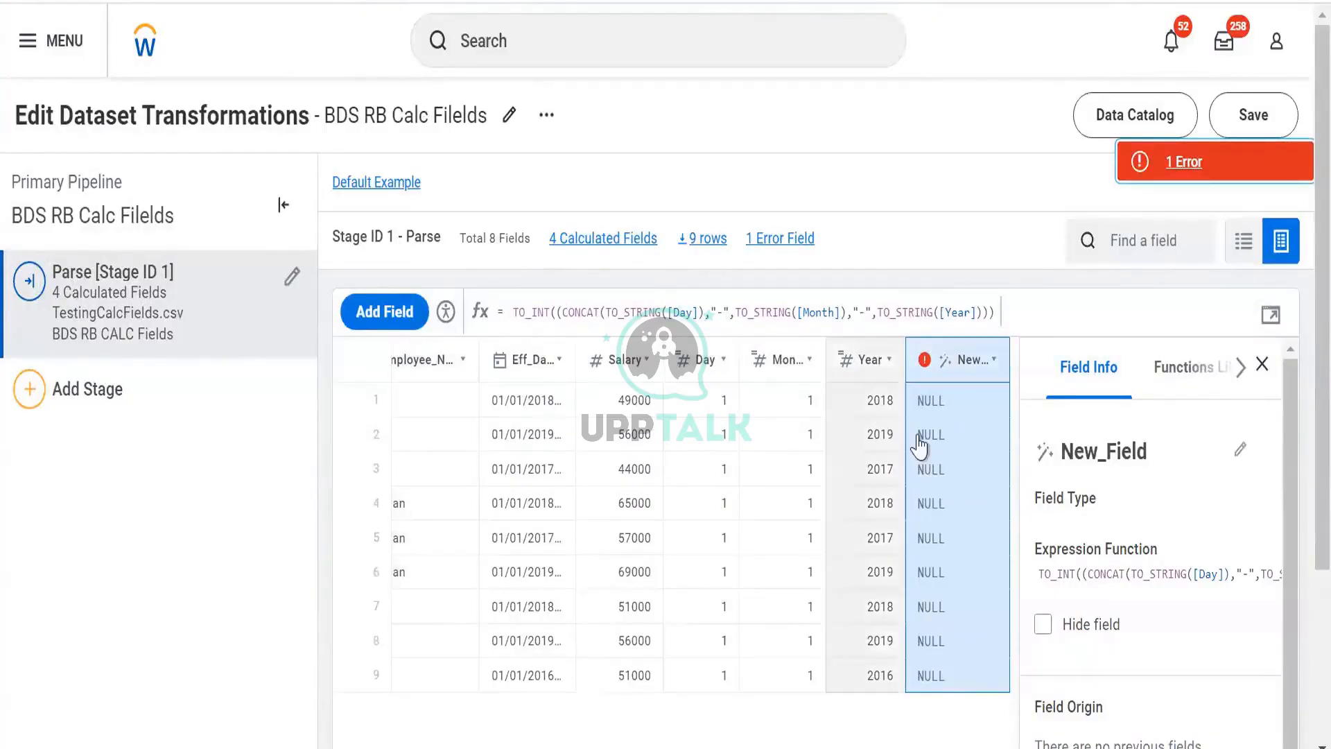
left_click(557, 312)
key("BackSpace")
key("BackSpace")
key("BackSpace")
key("BackSpace")
key("BackSpace")
key("BackSpace")
key("BackSpace")
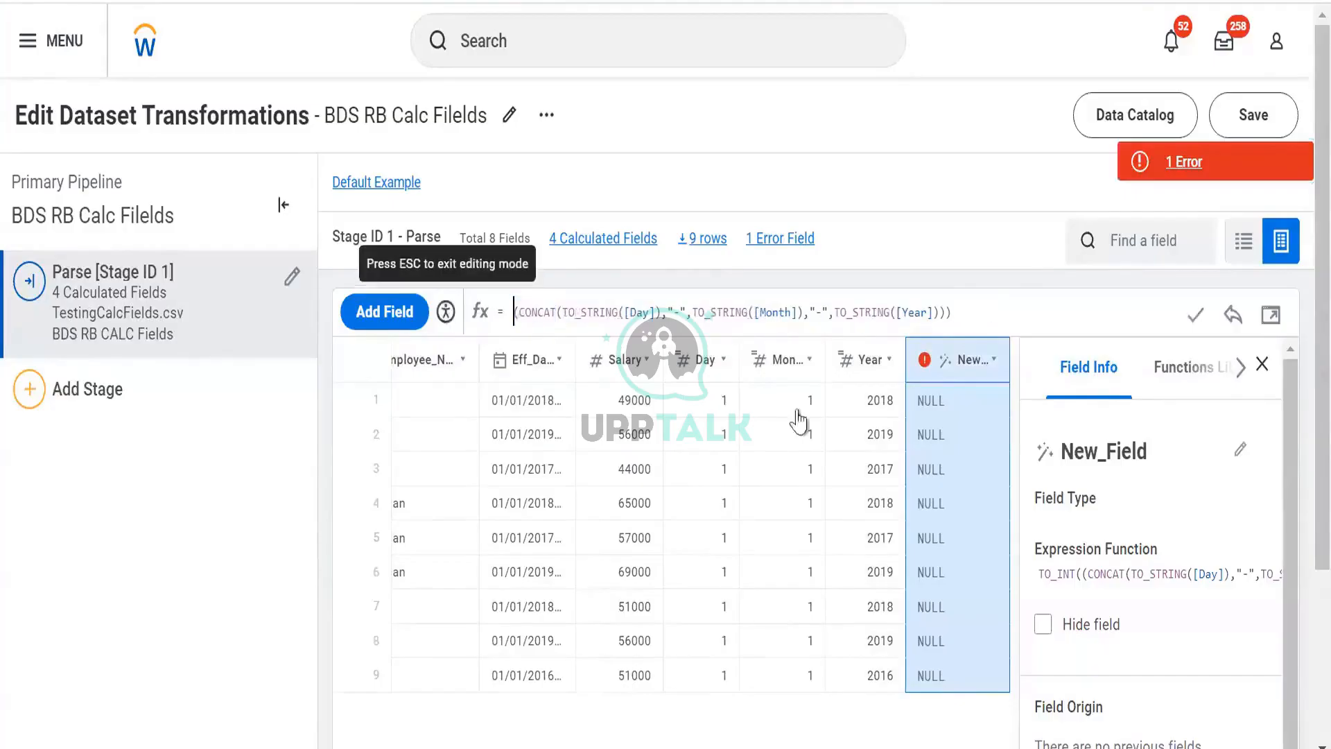
left_click(983, 305)
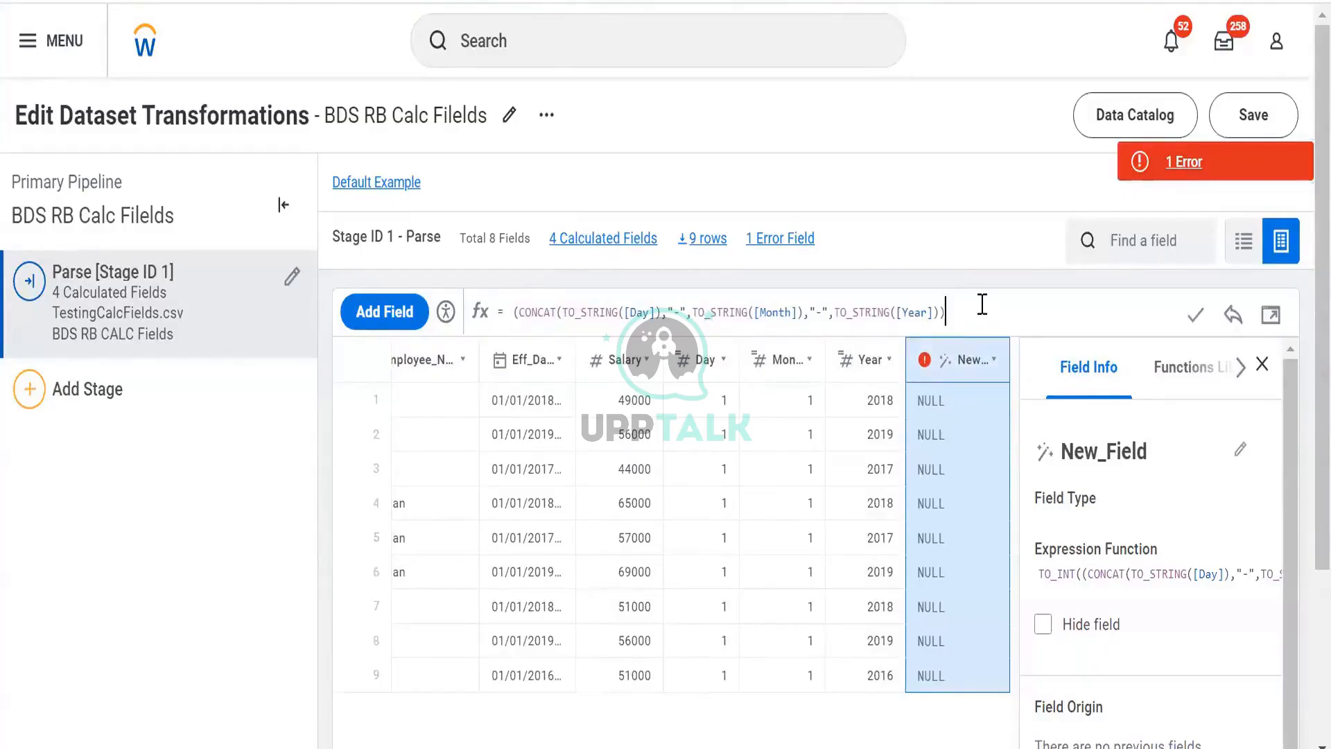
key("ctrl+a")
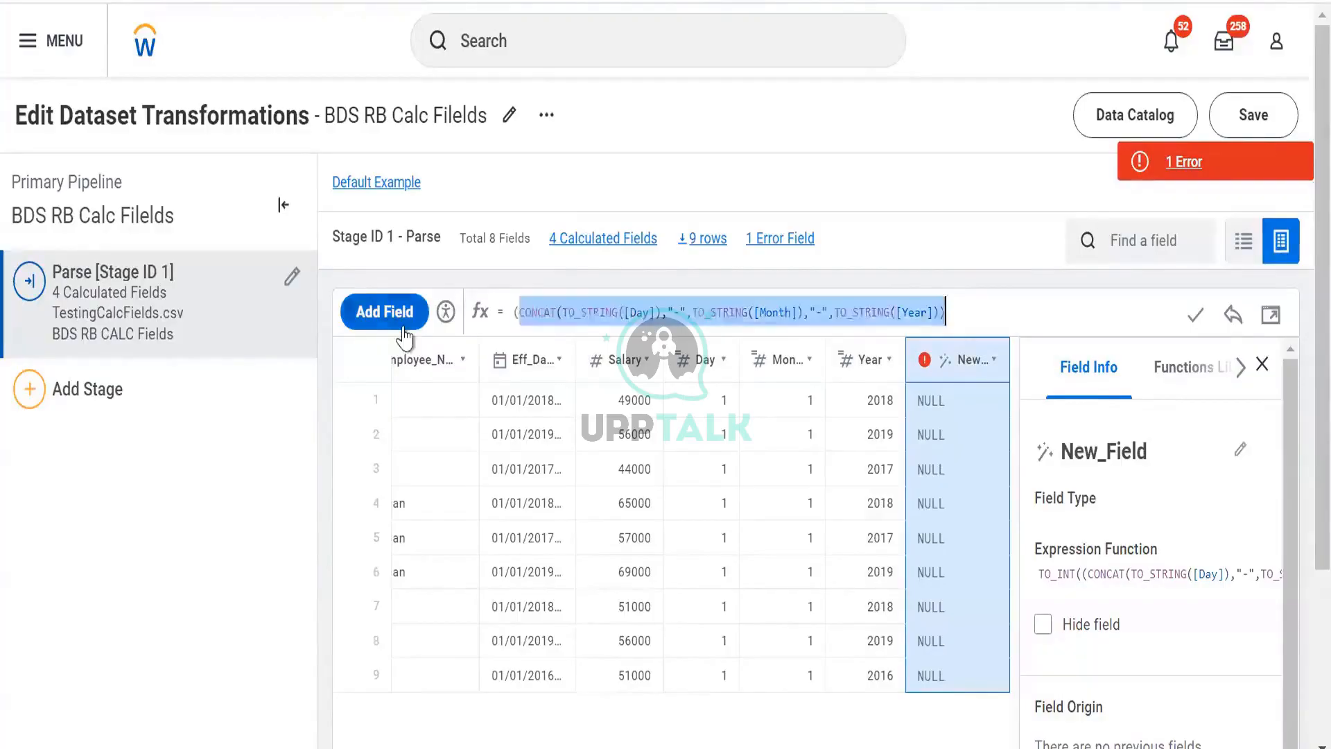
type("(")
key("ctrl+v")
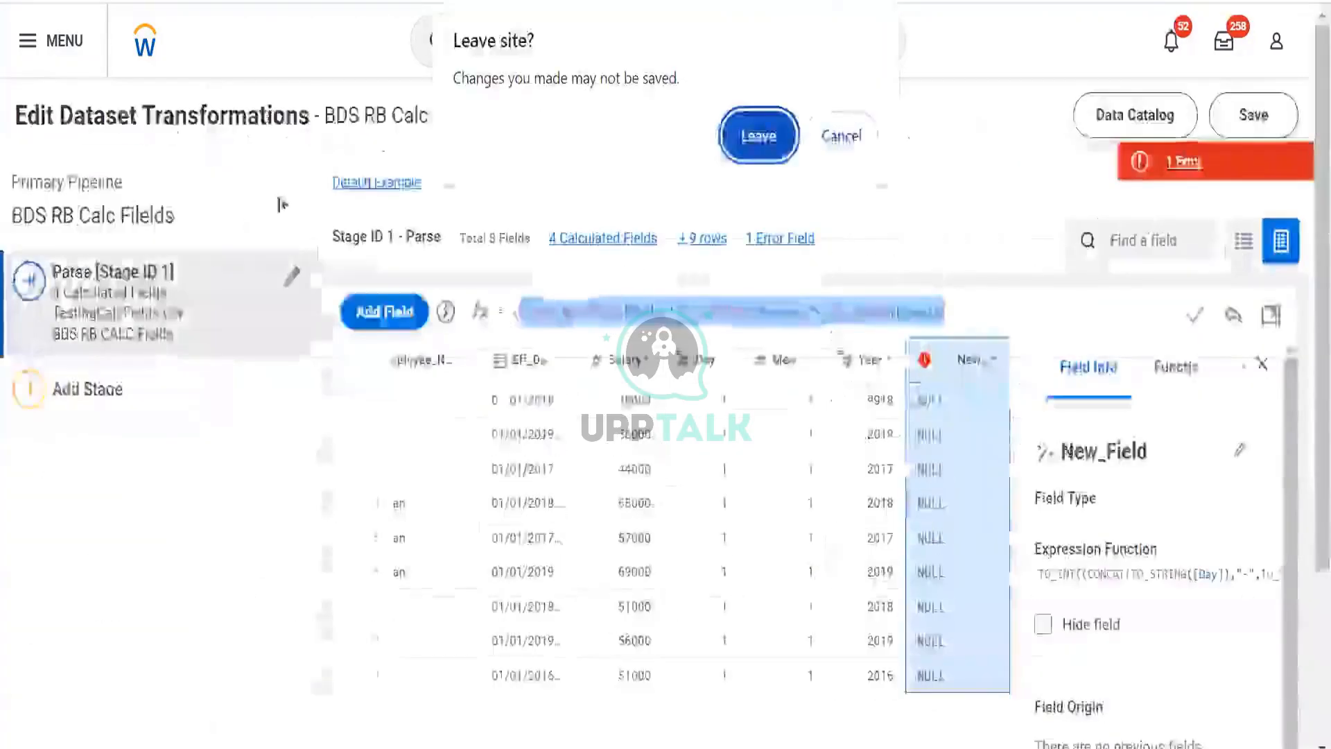
left_click(840, 135)
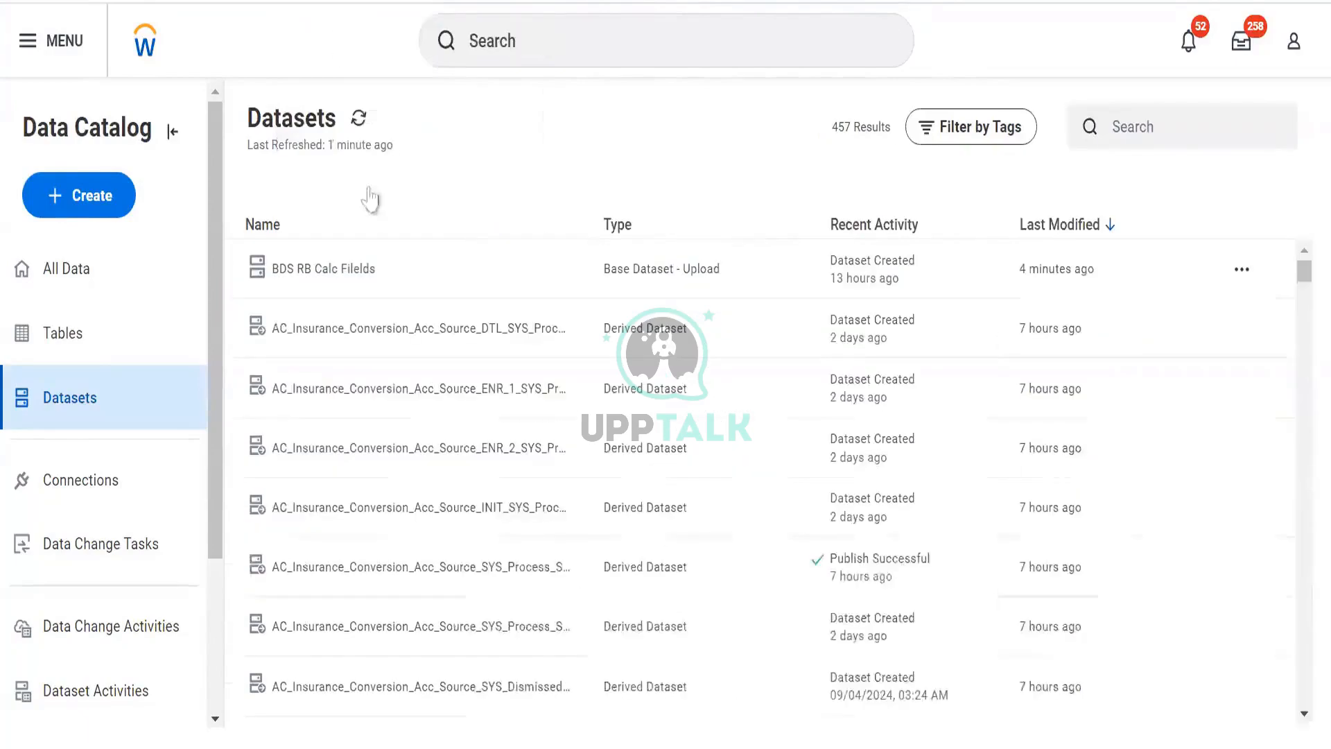
Step: Open the details of the BDS RB Calc Filelds dataset and view its sample rows as a table
left_click(1234, 278)
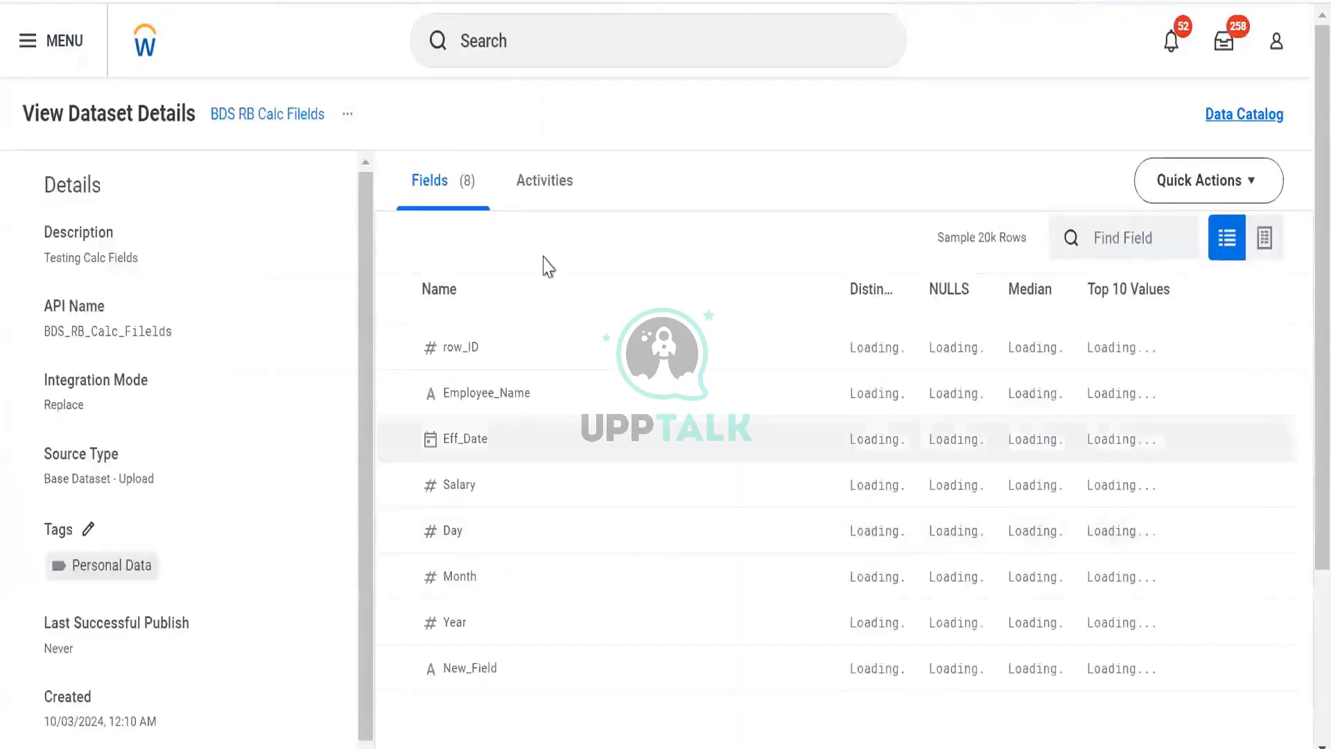
left_click(1266, 239)
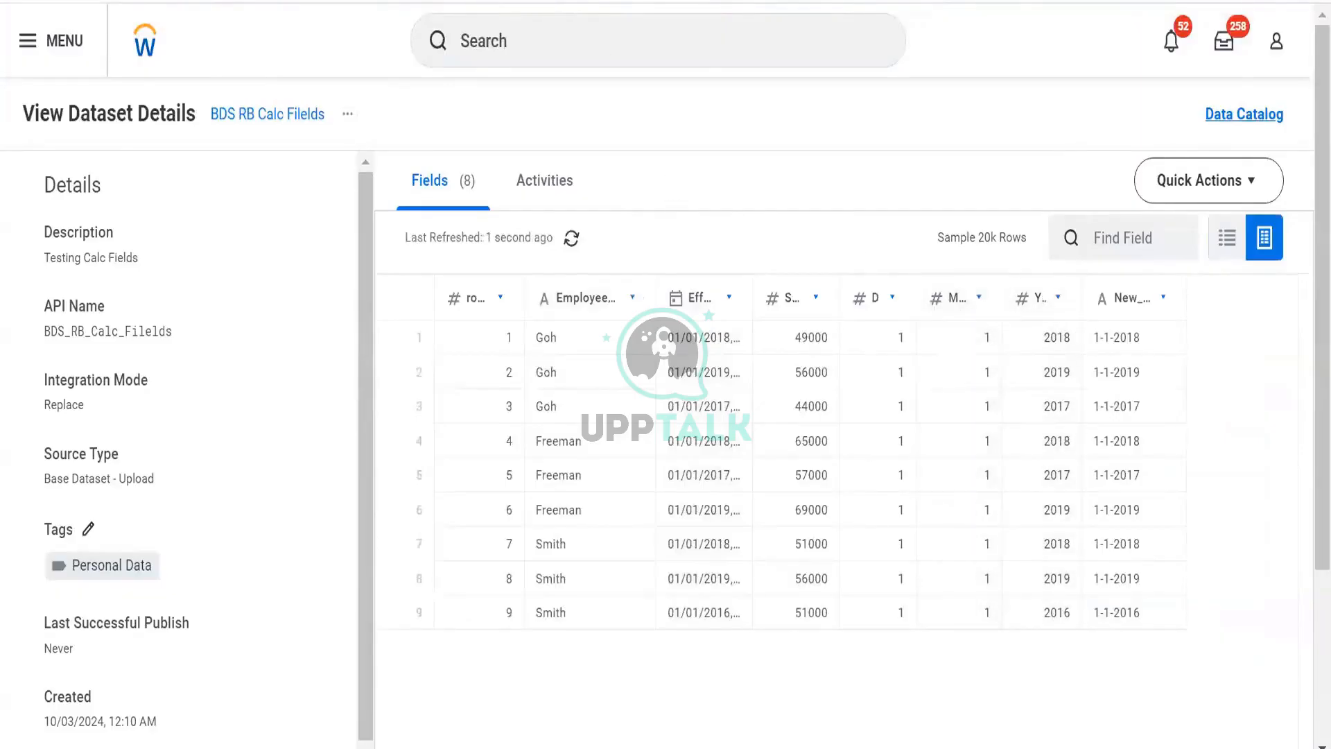
left_click(615, 47)
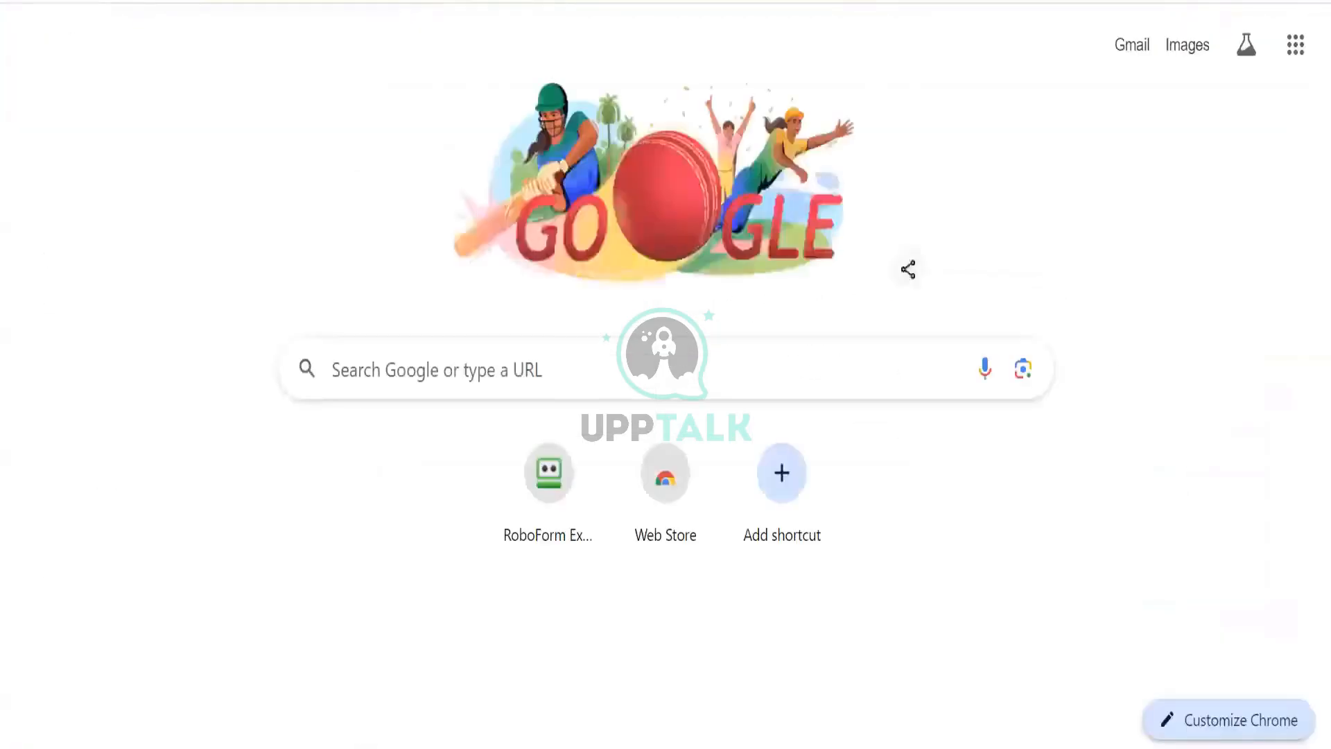
type("MM.yyyy")
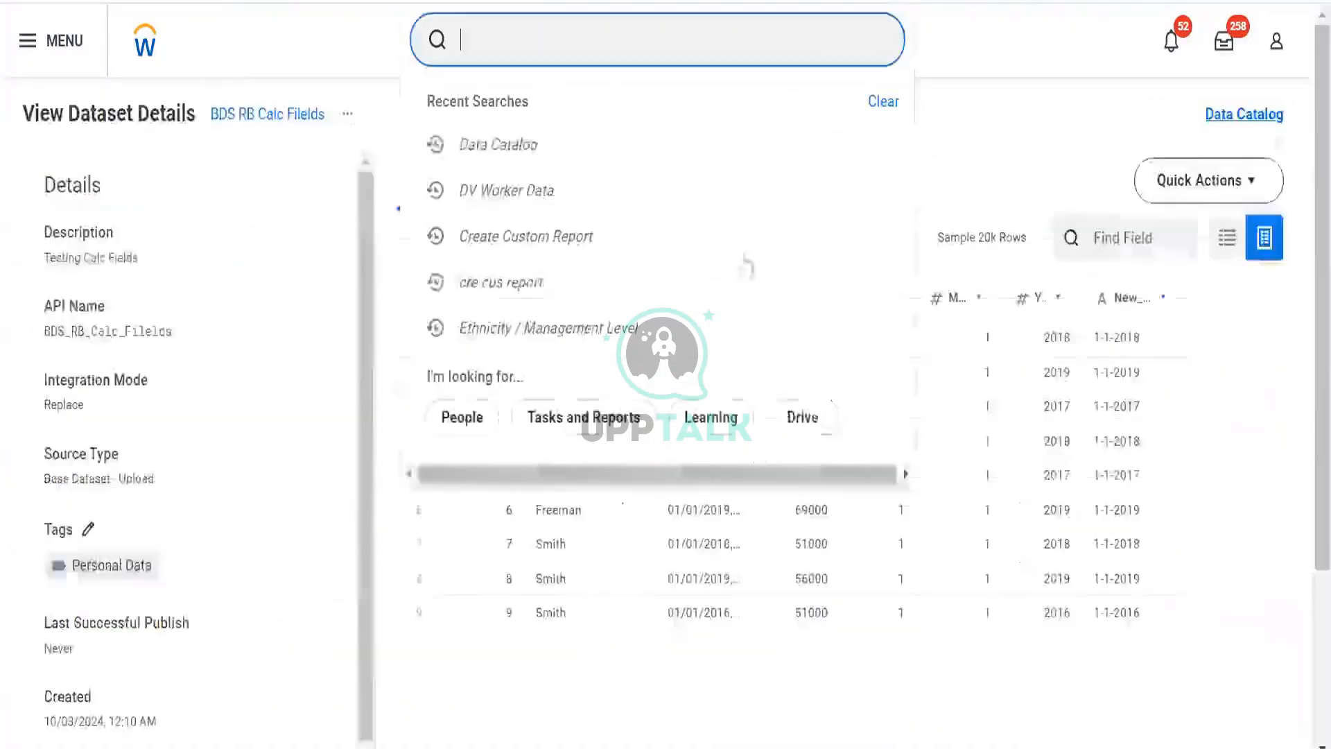
left_click(1001, 68)
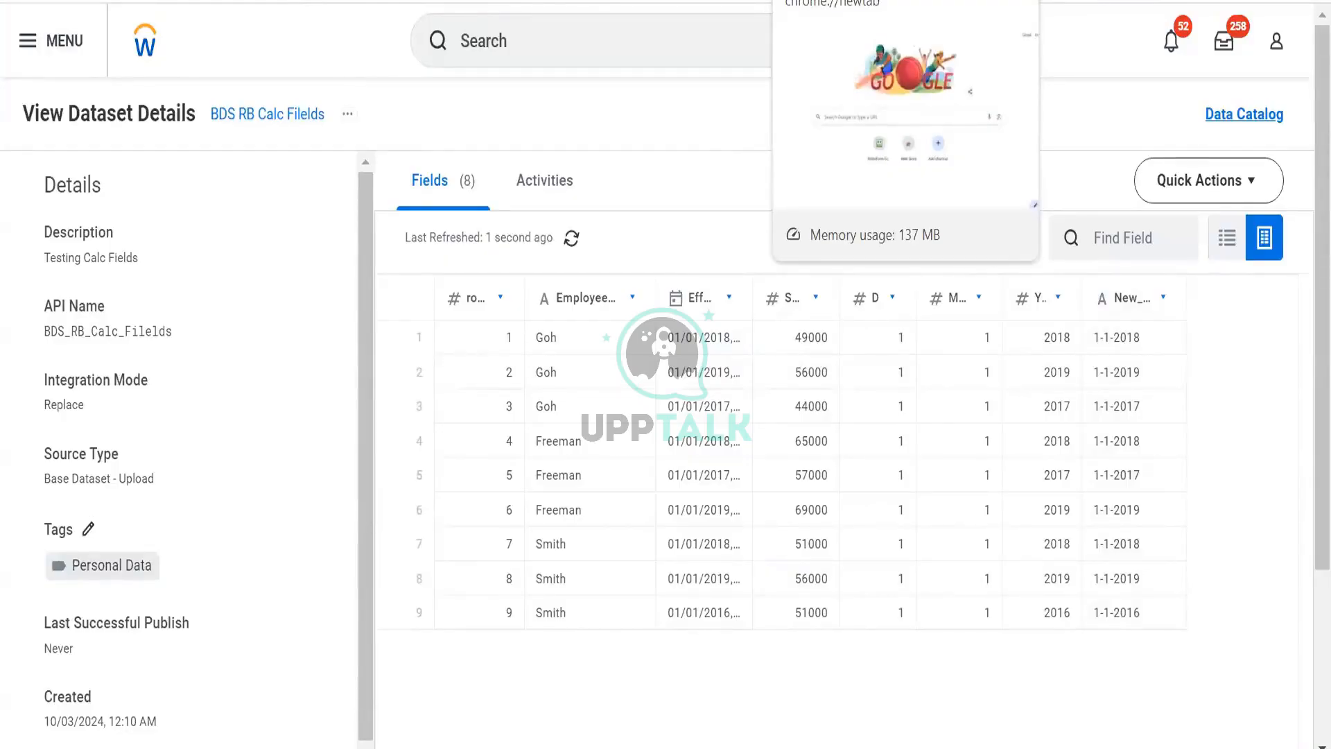
left_click(895, 1)
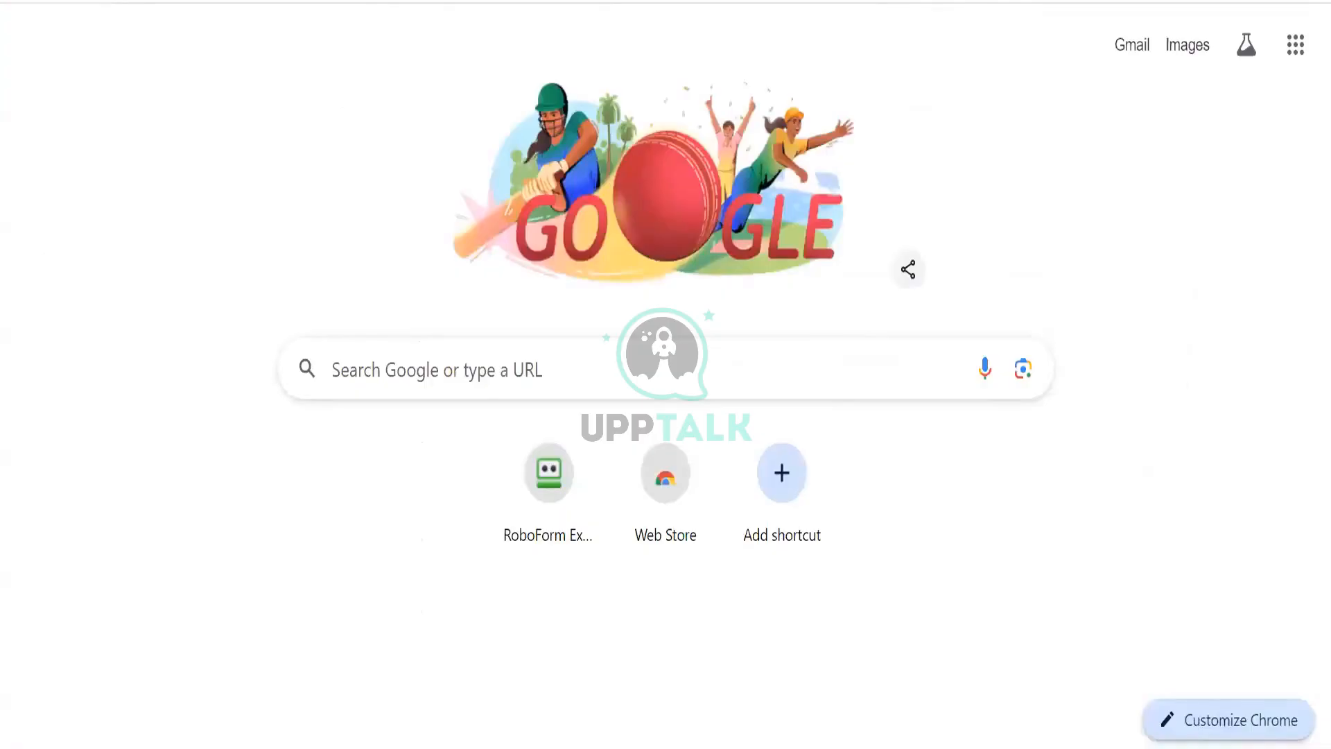
left_click(770, 0)
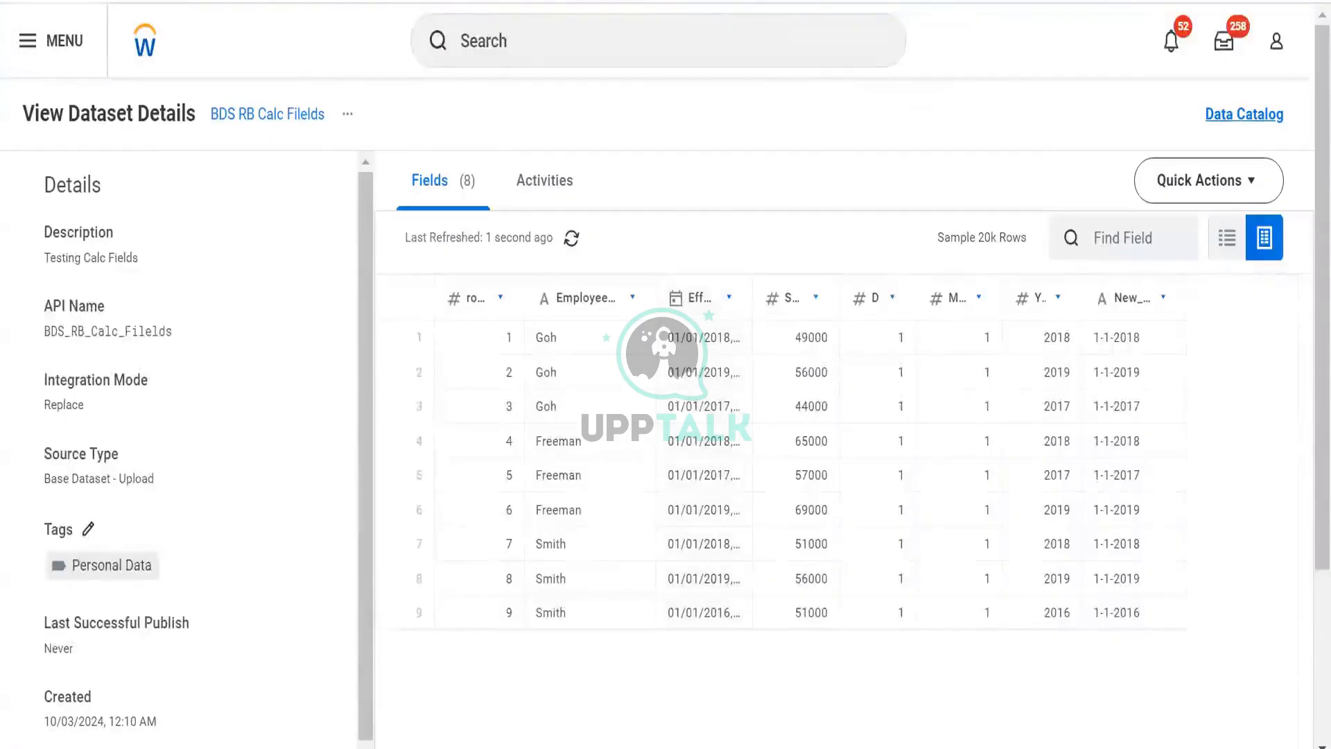
Step: Return to the Data Catalog's dataset list and close the details of BDS RB Calc Filelds
left_click(572, 0)
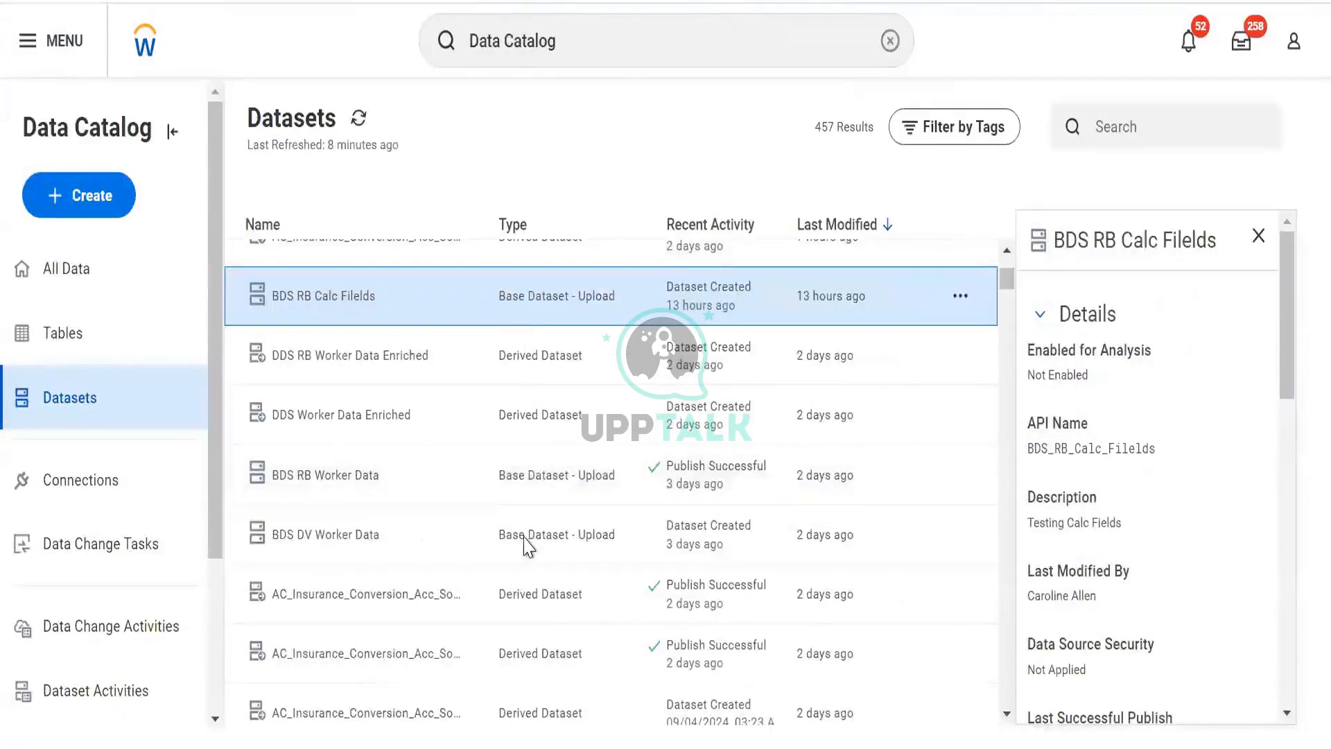
scroll(998, 429, "up", 5)
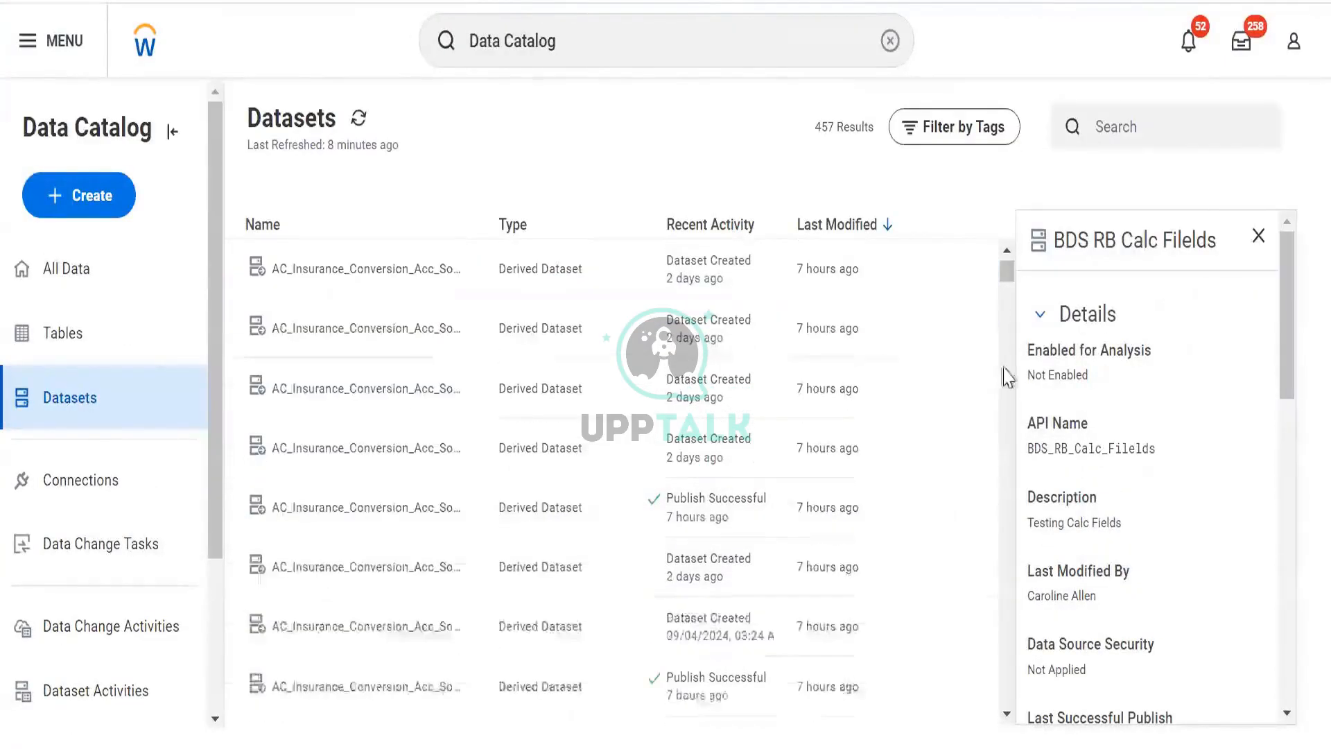
left_click(1257, 238)
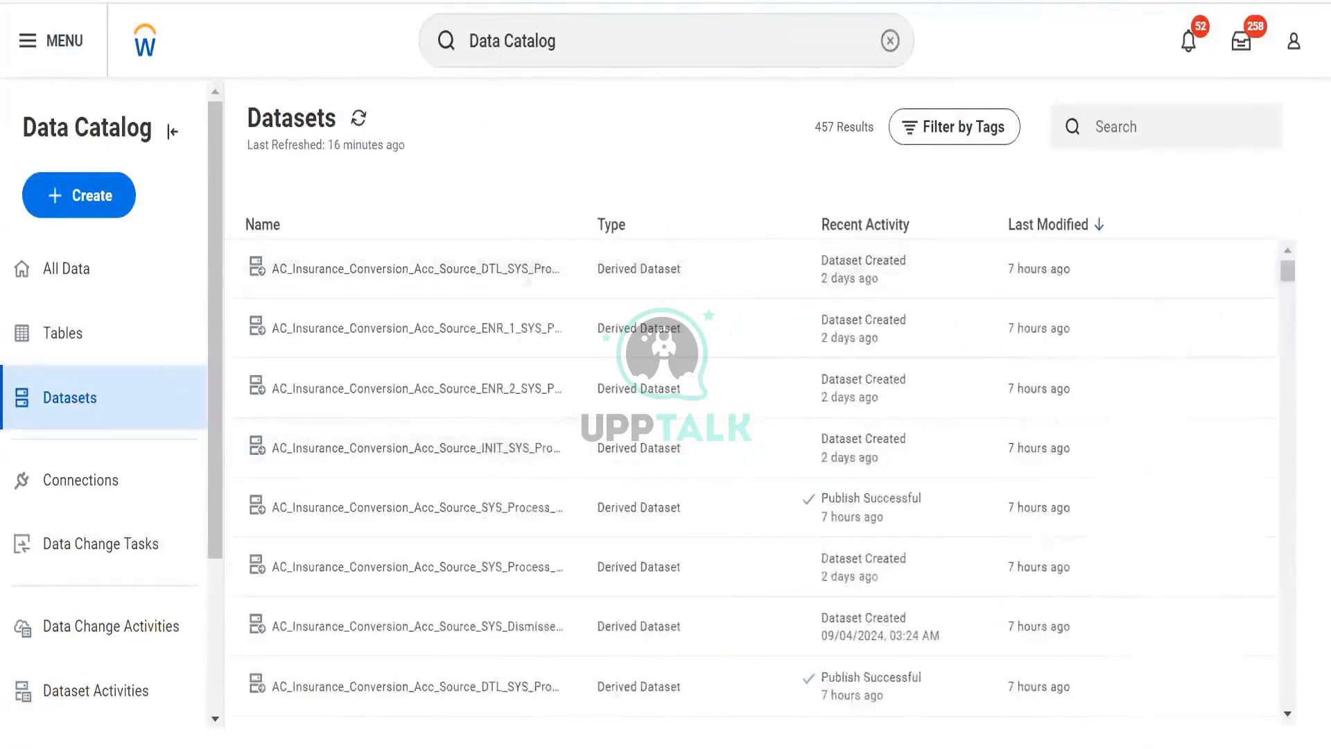
Step: Search Workday for "create cus rep" and open the Create Custom Report task
left_click(544, 32)
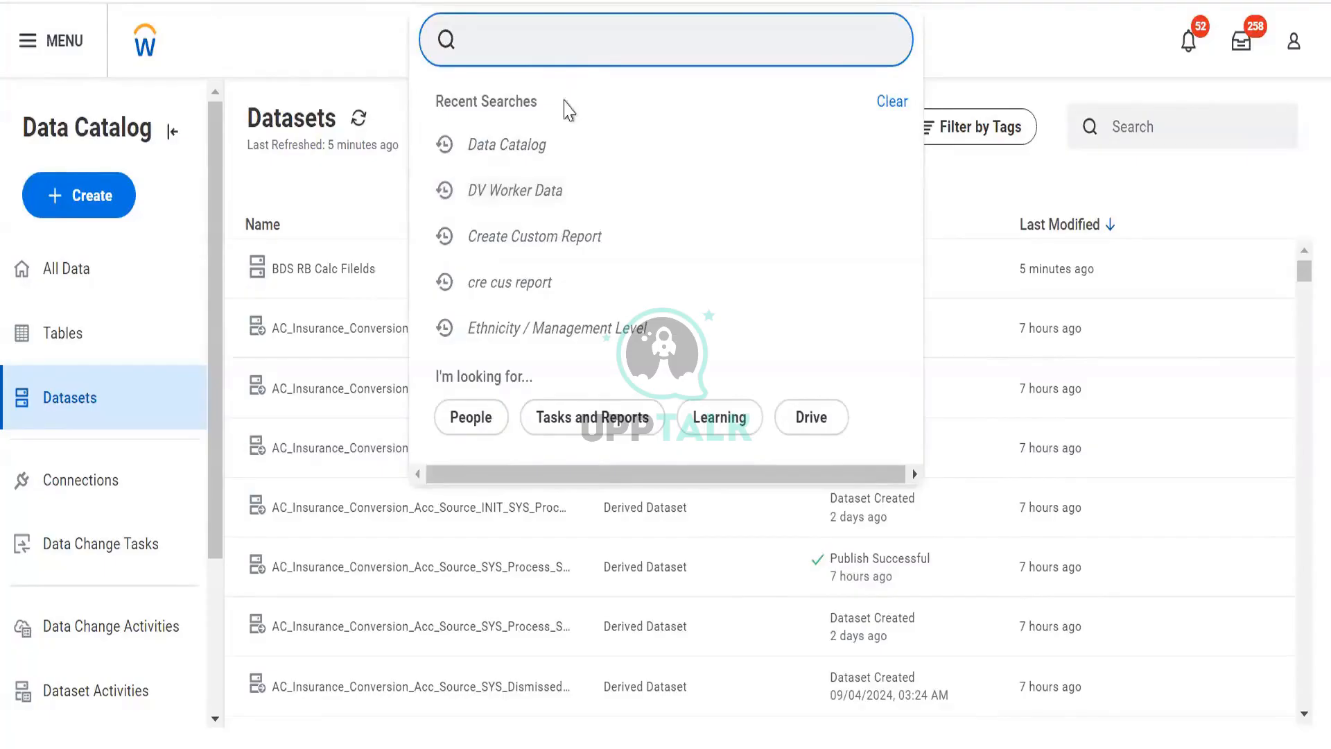
type("create c")
type("cla")
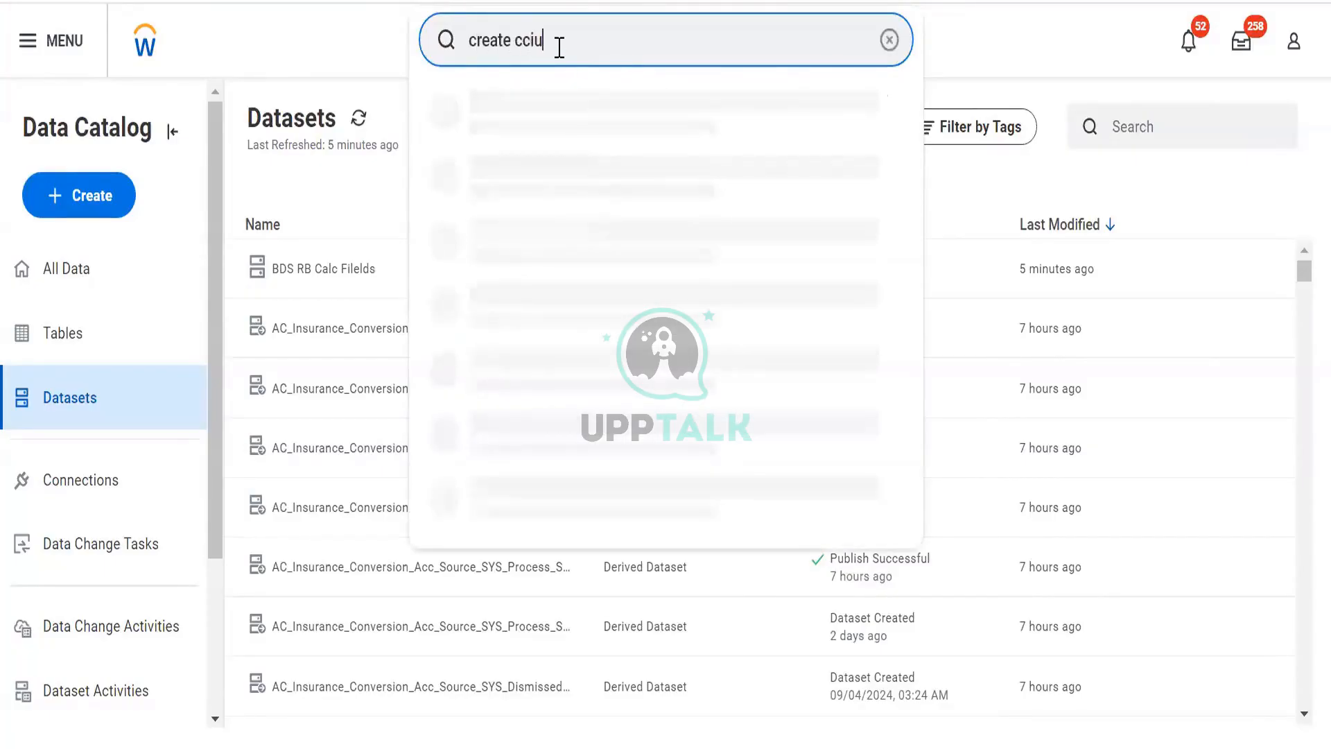
key("BackSpace")
key("BackSpace")
type("al")
key("BackSpace")
key("BackSpace")
key("BackSpace")
type("us rep")
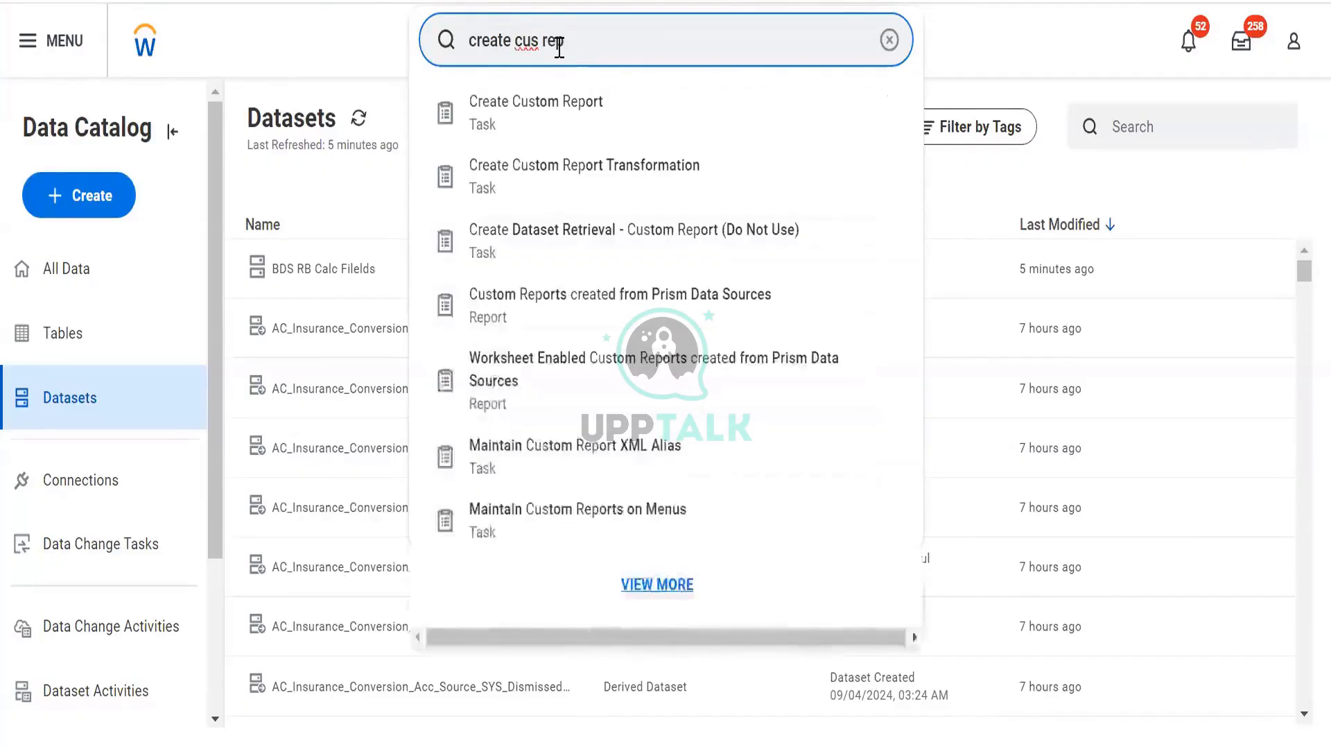
key("Down")
key("Return")
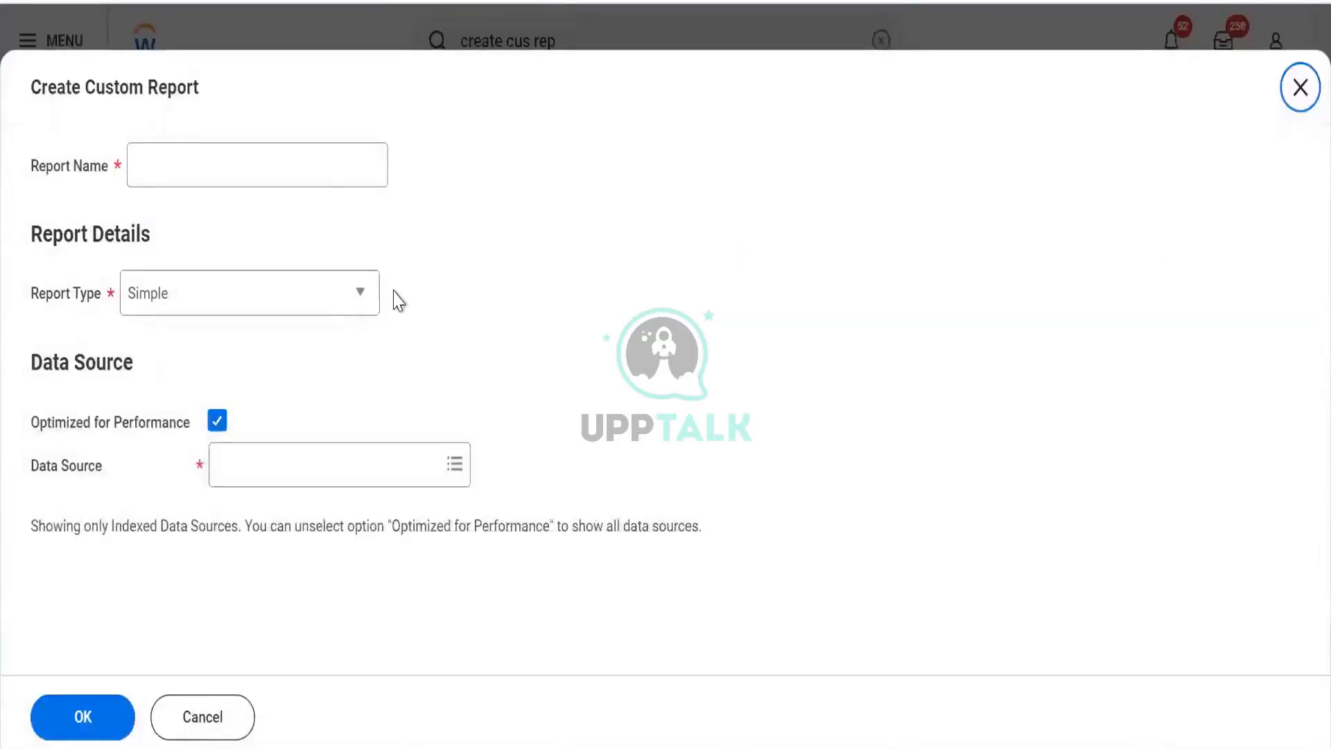
Step: Name the custom report "RR Prism Test report" and set its report type to Advanced
left_click(317, 178)
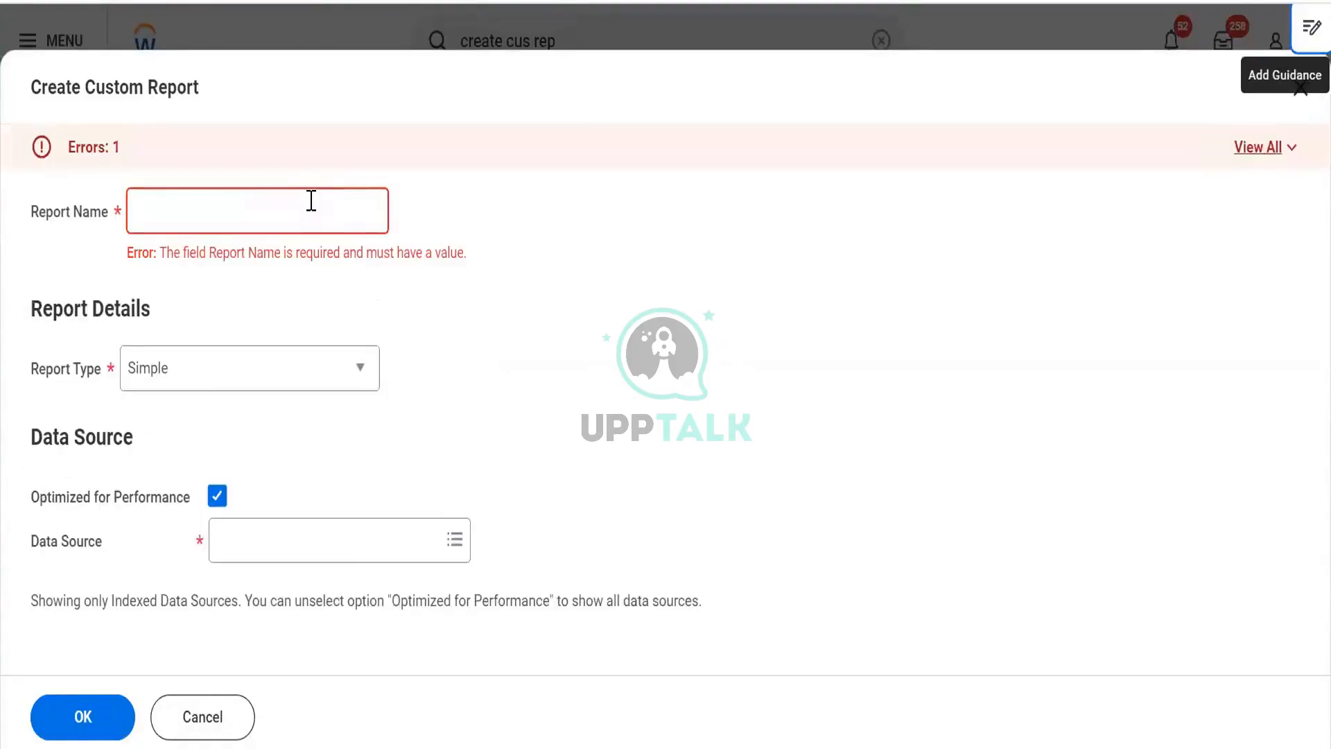
left_click(311, 200)
type("RR")
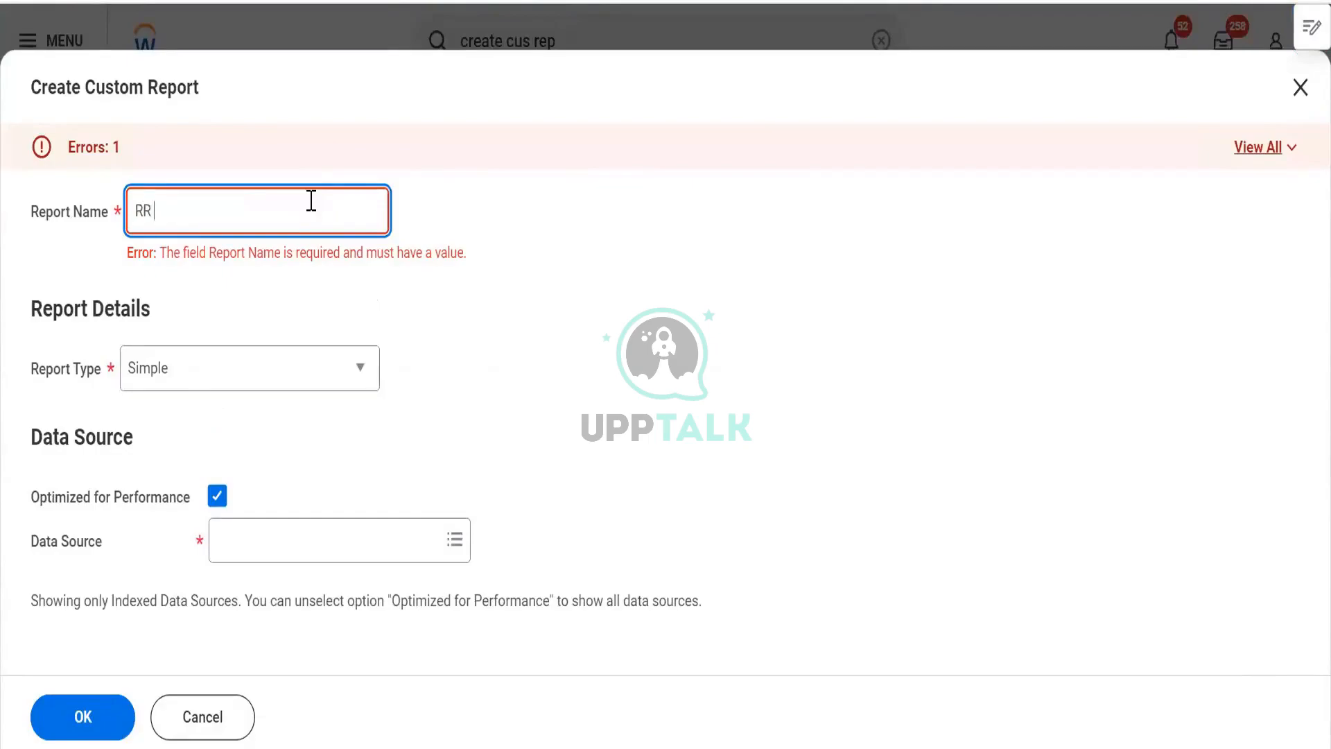
type(" Prism Test repor")
key("Tab")
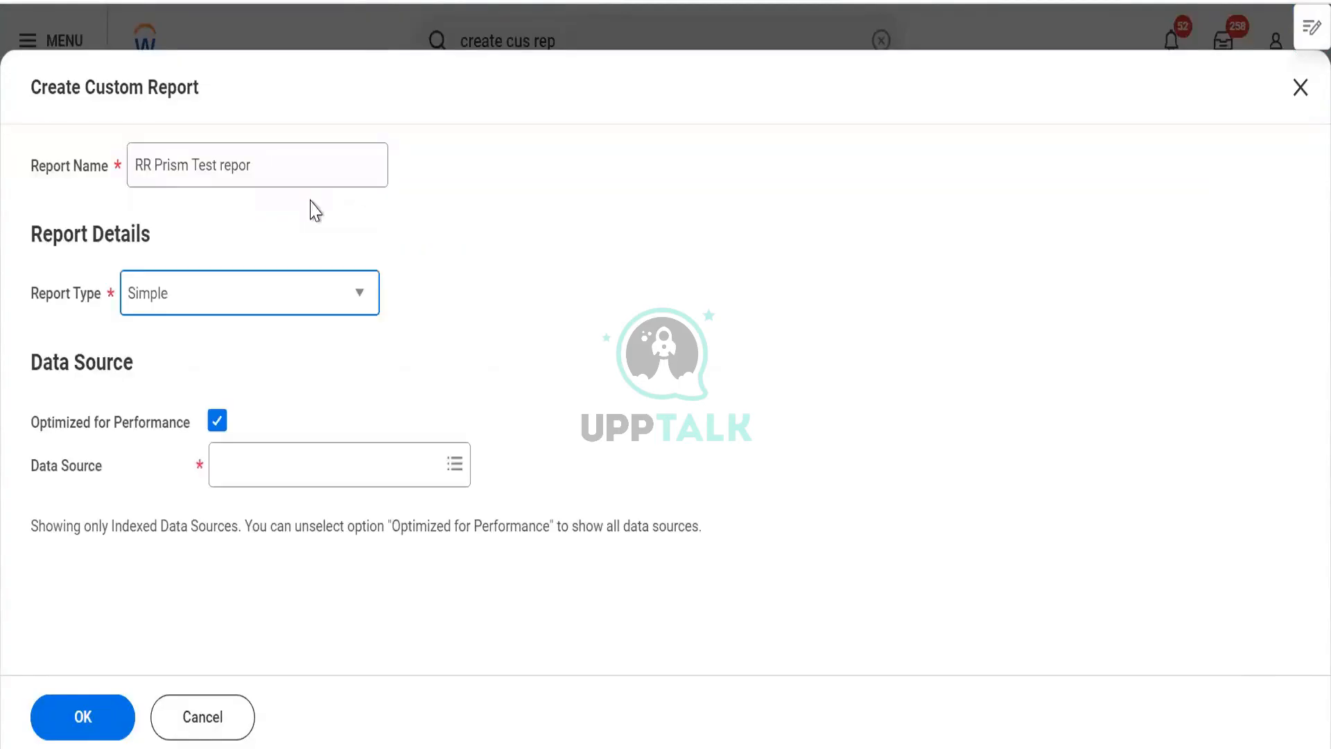
left_click(315, 180)
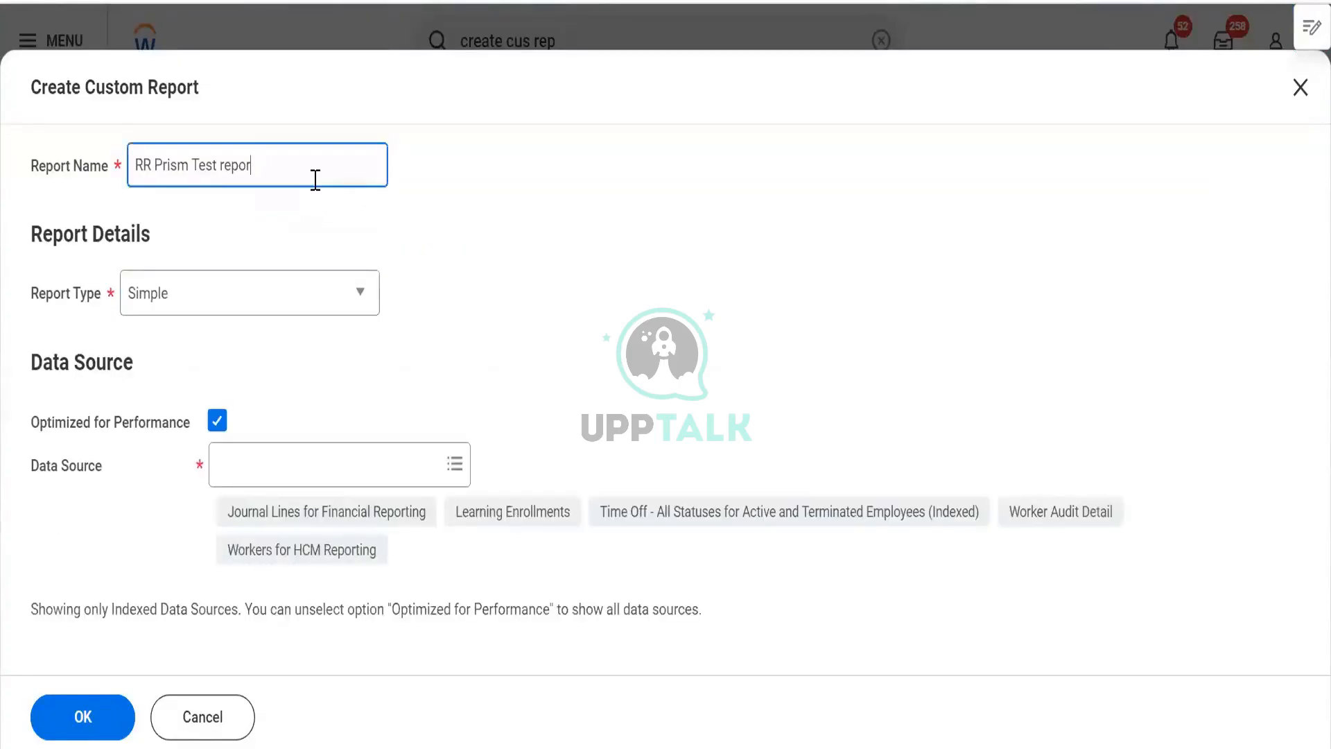
key("Tab")
key("Down")
key("Tab")
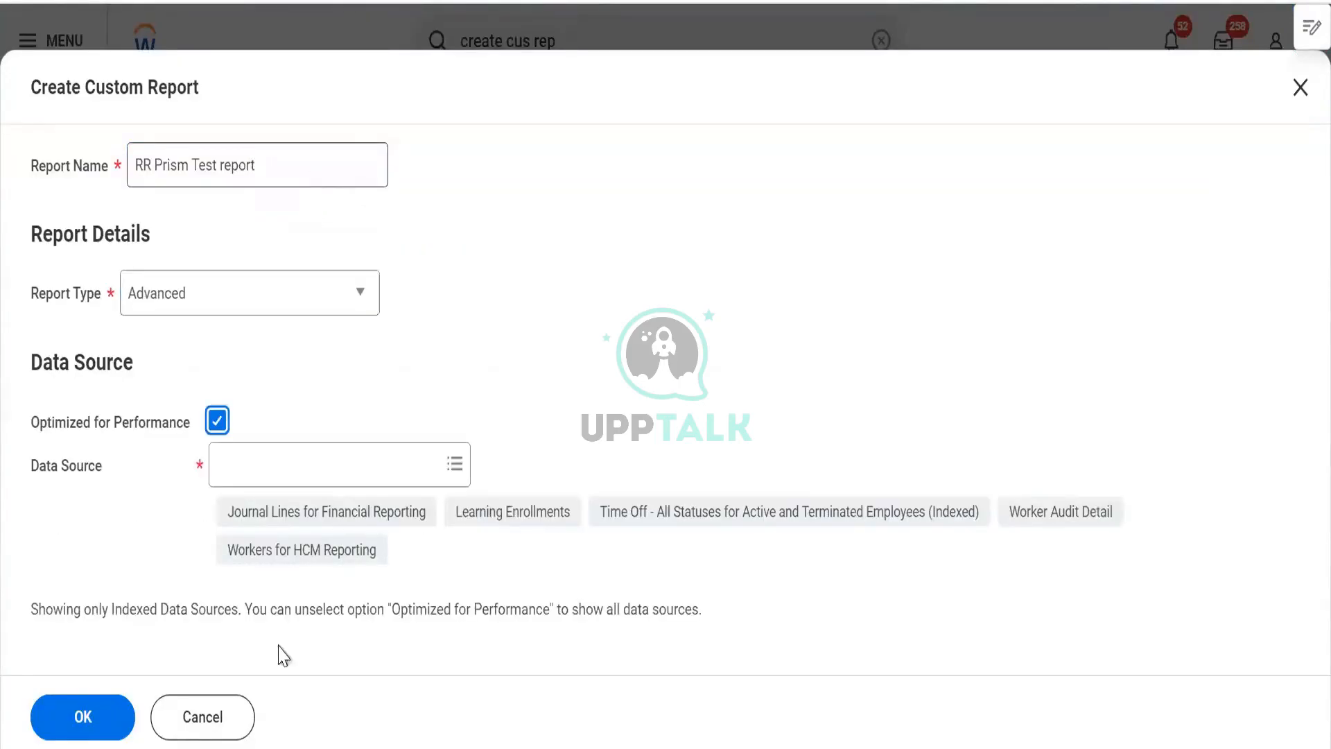
Step: Turn off Optimized for Performance and choose Workers for HCM Reporting as the report's data source
key("space")
key("Tab")
type("a")
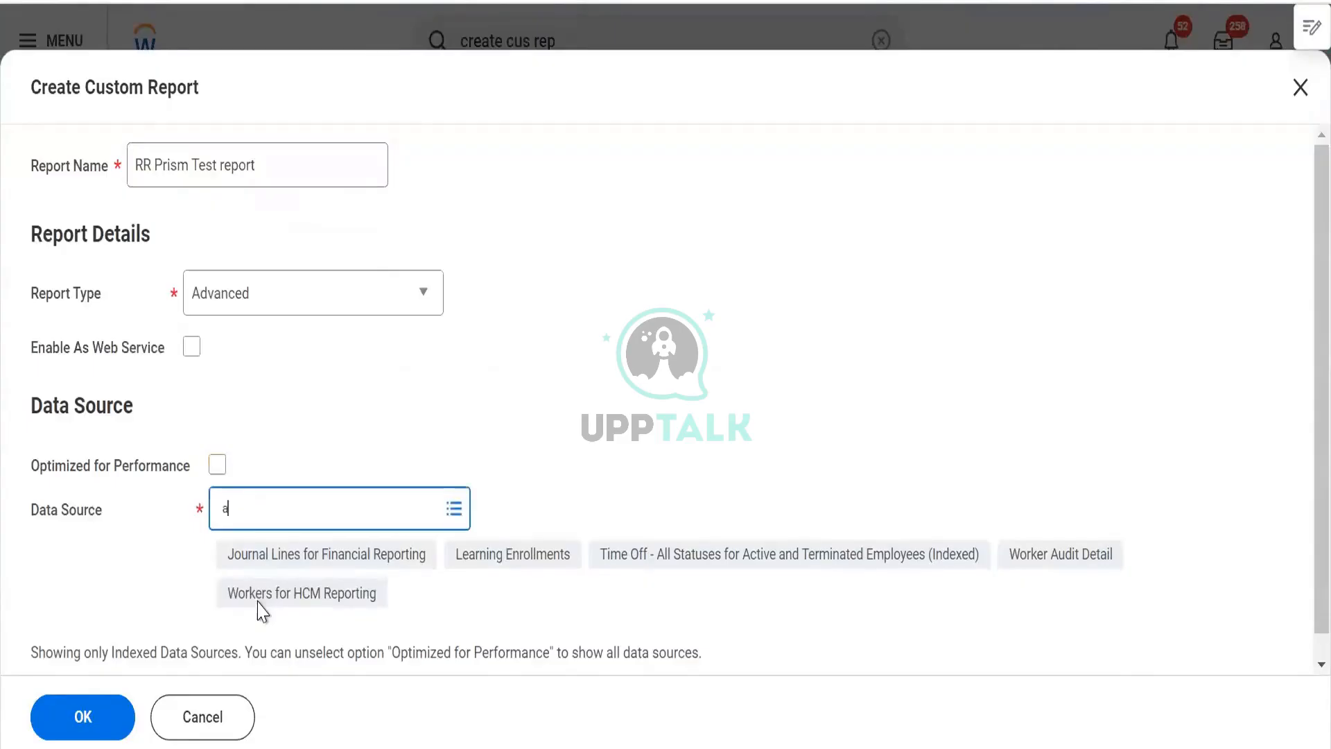
type("orker for hcm")
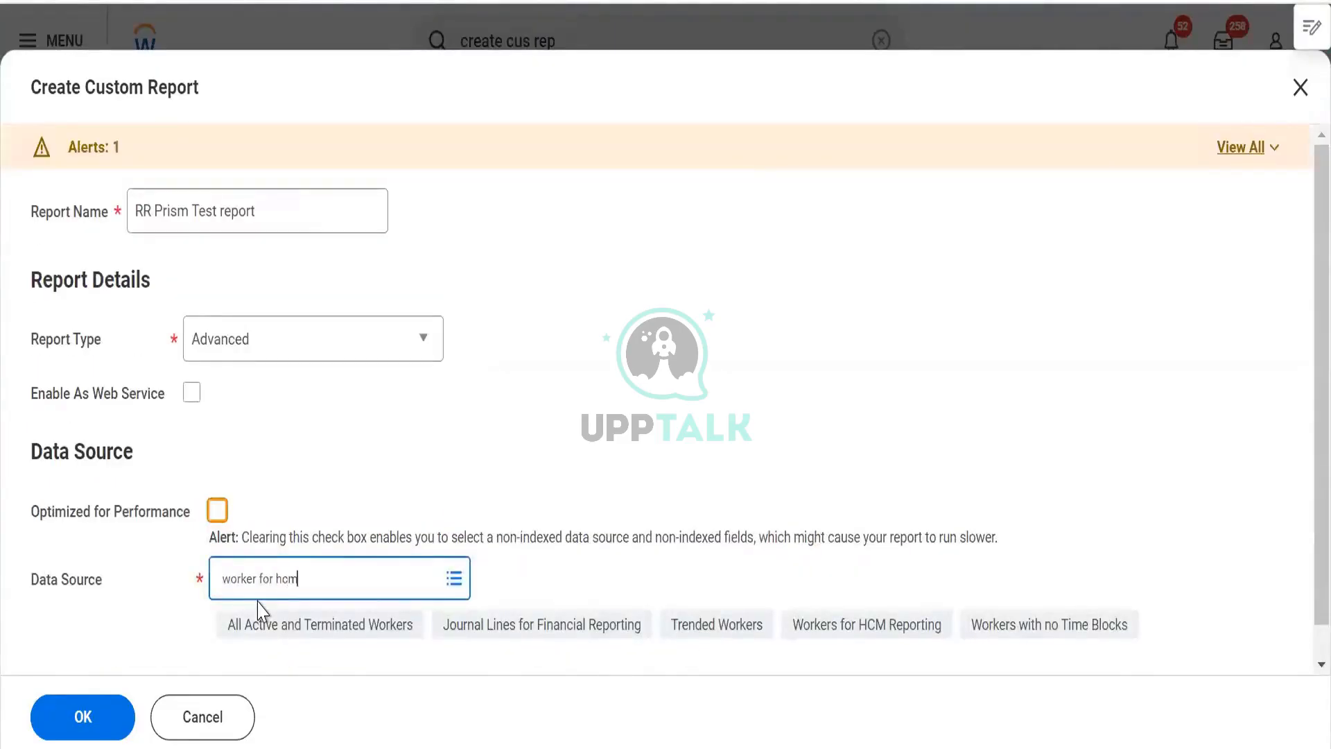
key("Return")
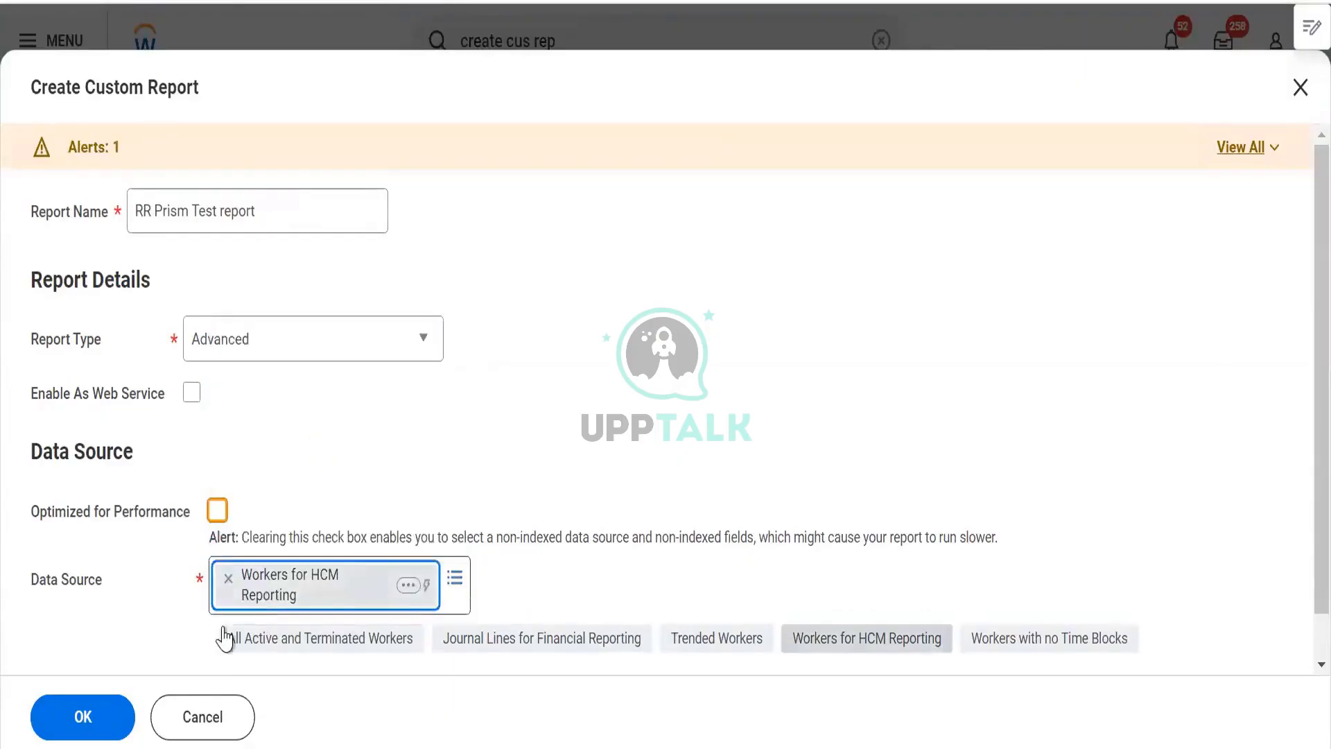
left_click(217, 511)
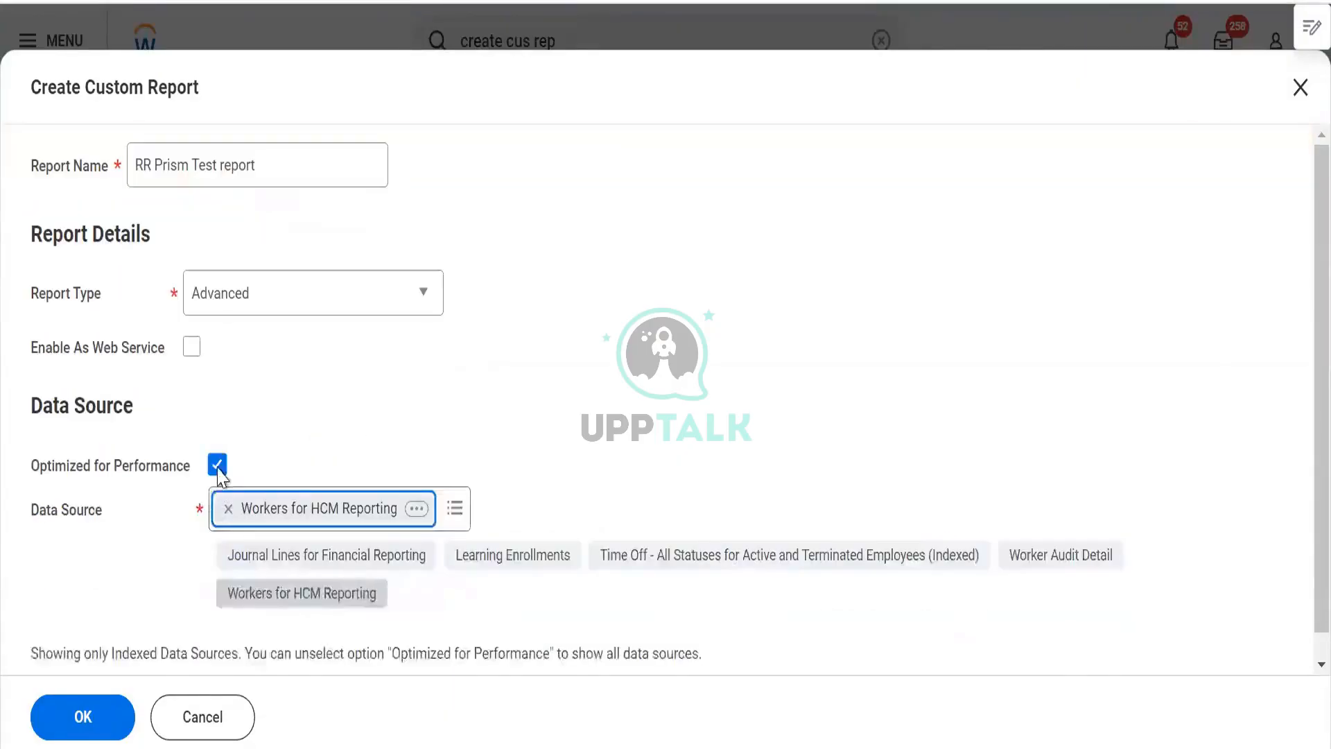
left_click(217, 466)
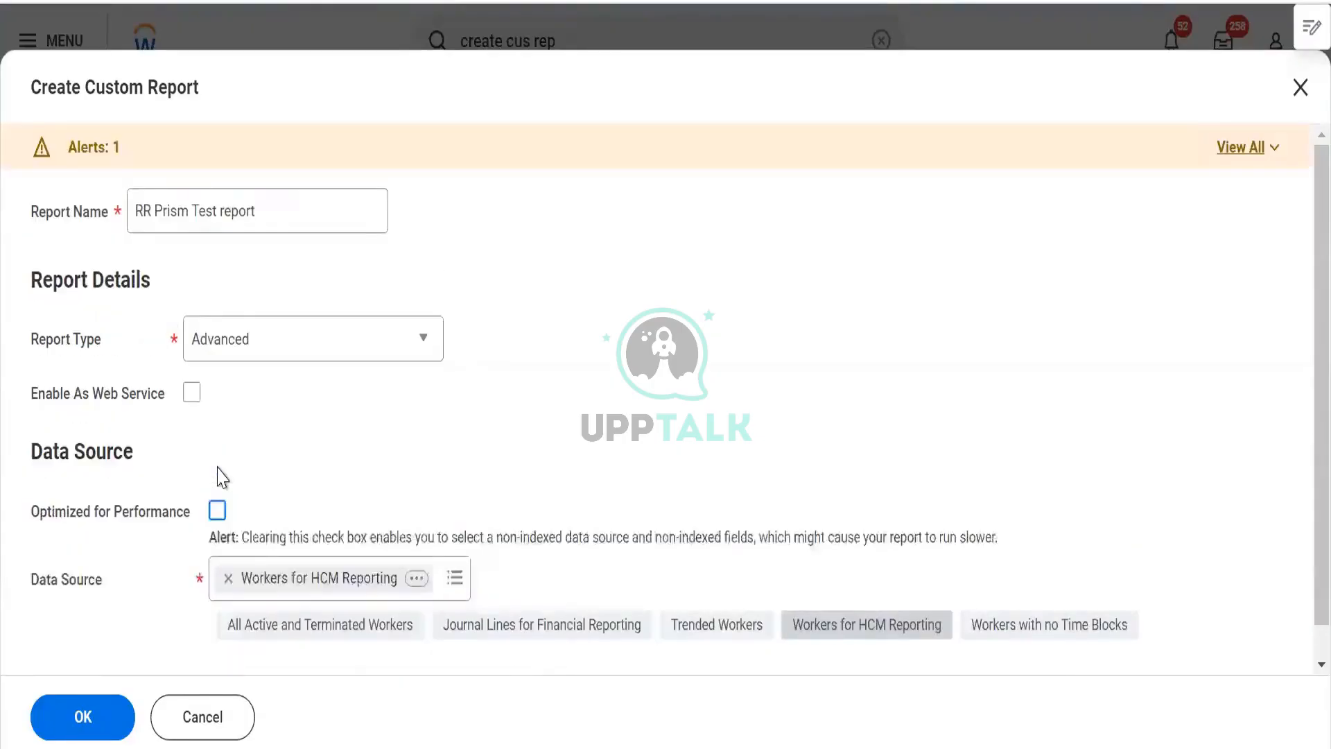
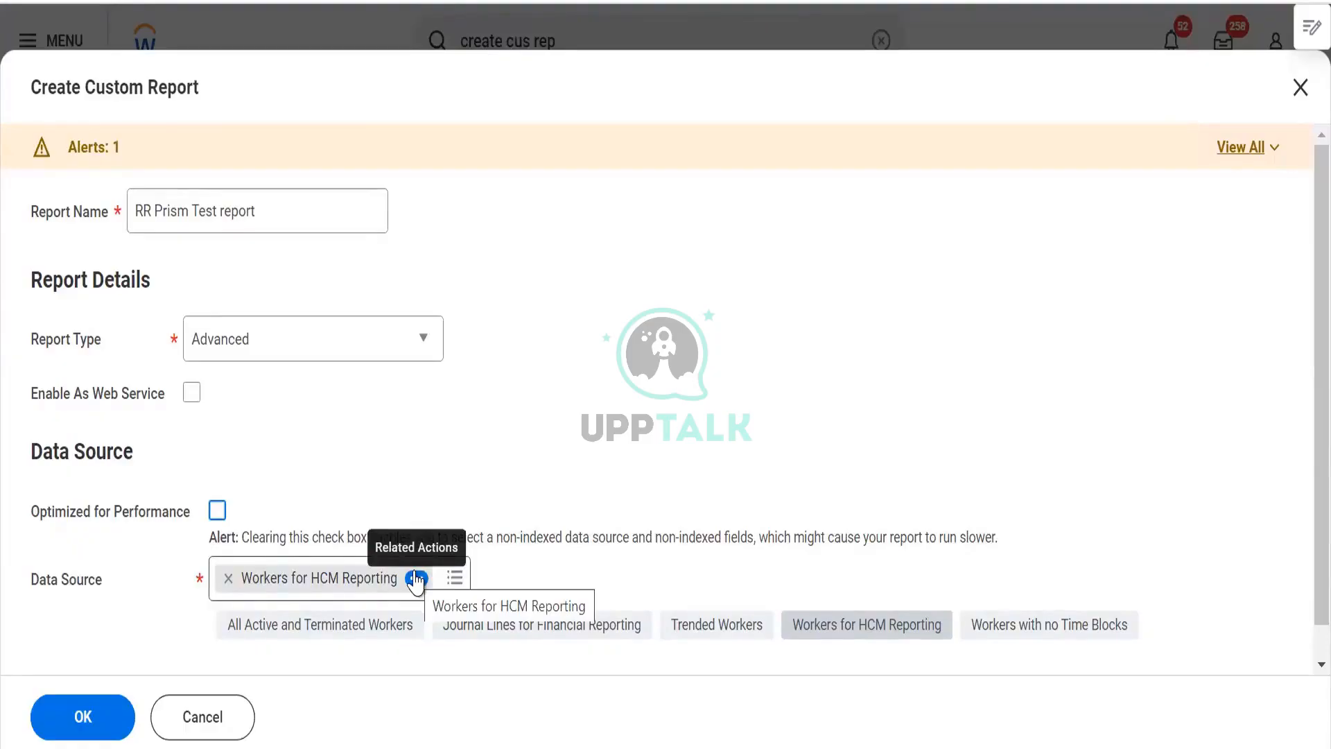
Step: Open the details of the Workers for HCM Reporting data source and read its description
left_click(416, 579)
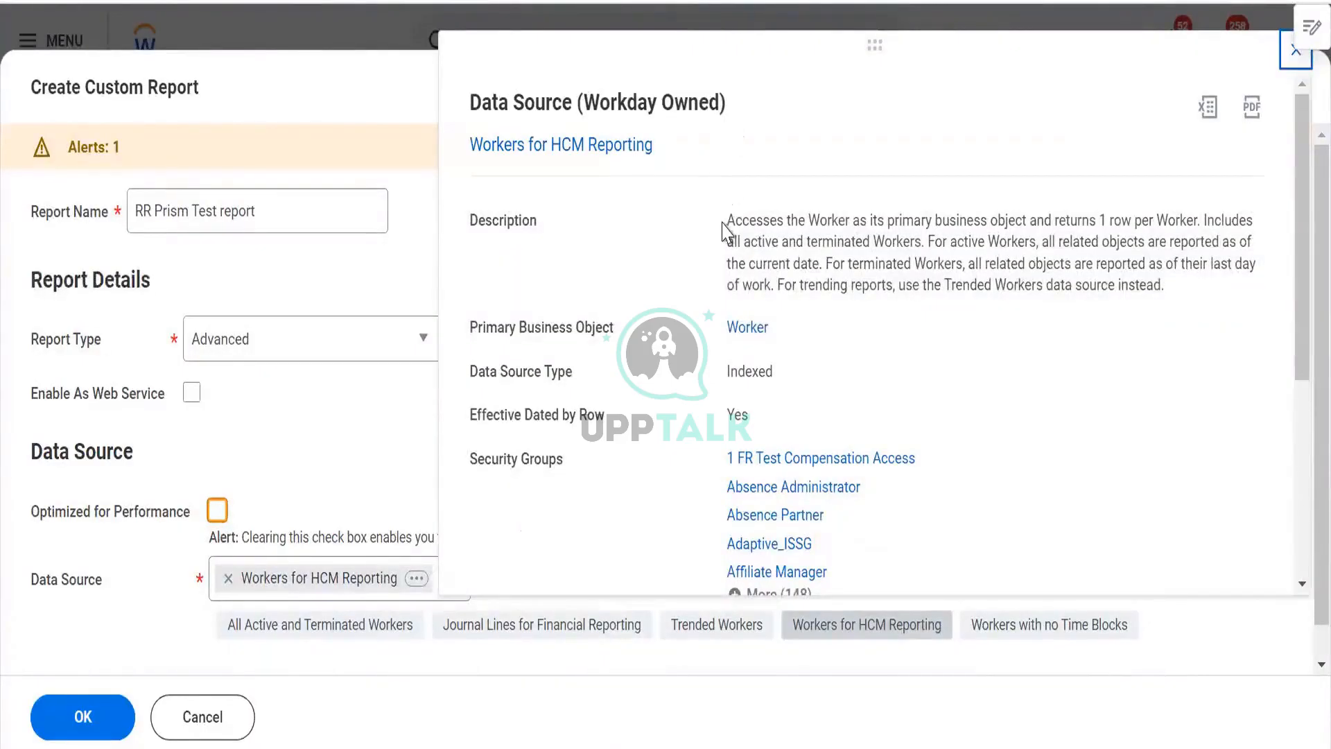
left_click_drag(723, 229, 848, 266)
left_click_drag(801, 307, 797, 305)
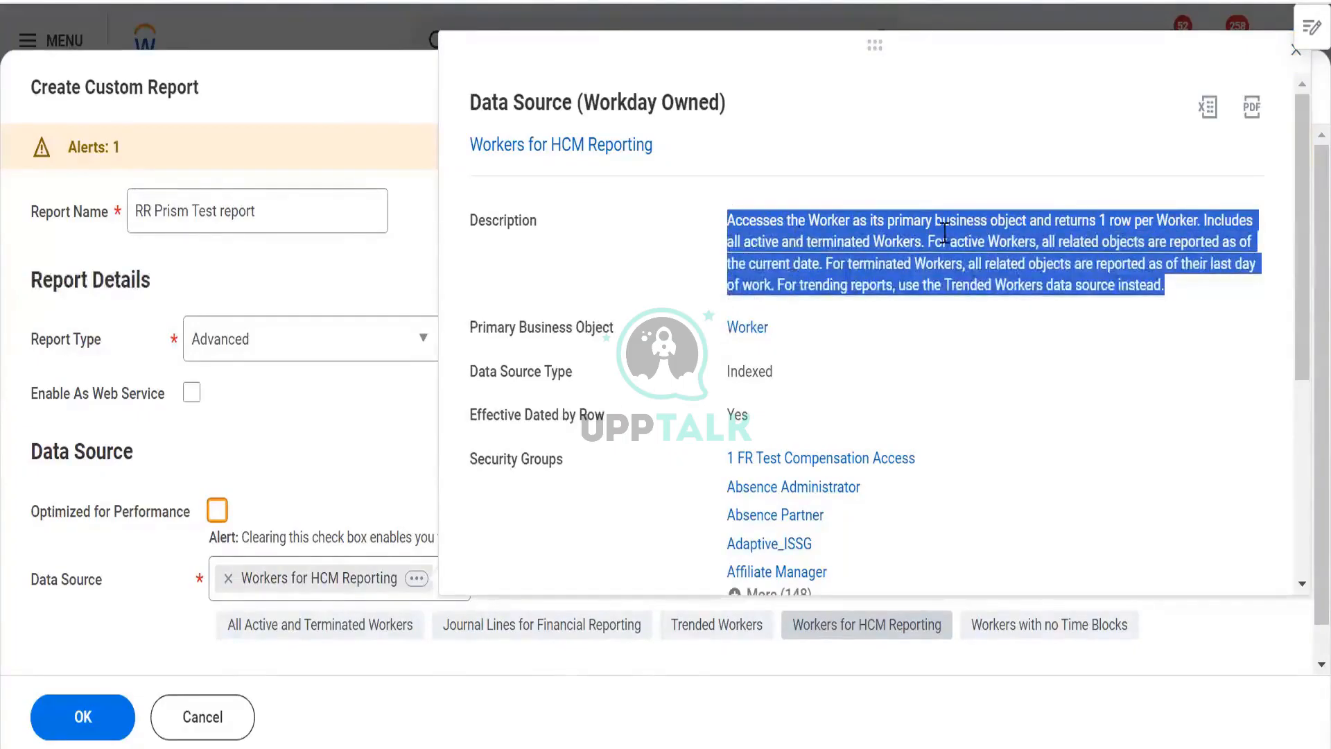
left_click(840, 217)
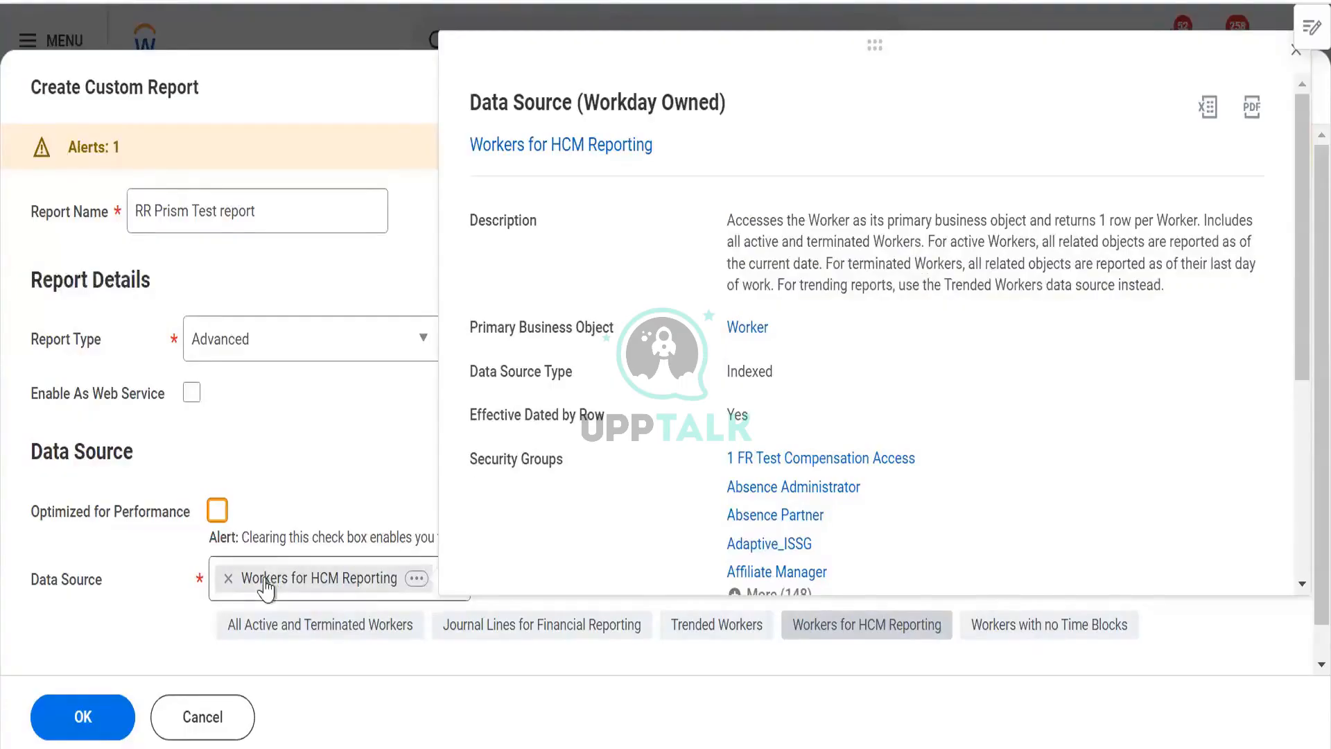
Step: Clear the chosen data source, search for "payroll" instead, and read the description of the Payroll Results data source
left_click(228, 579)
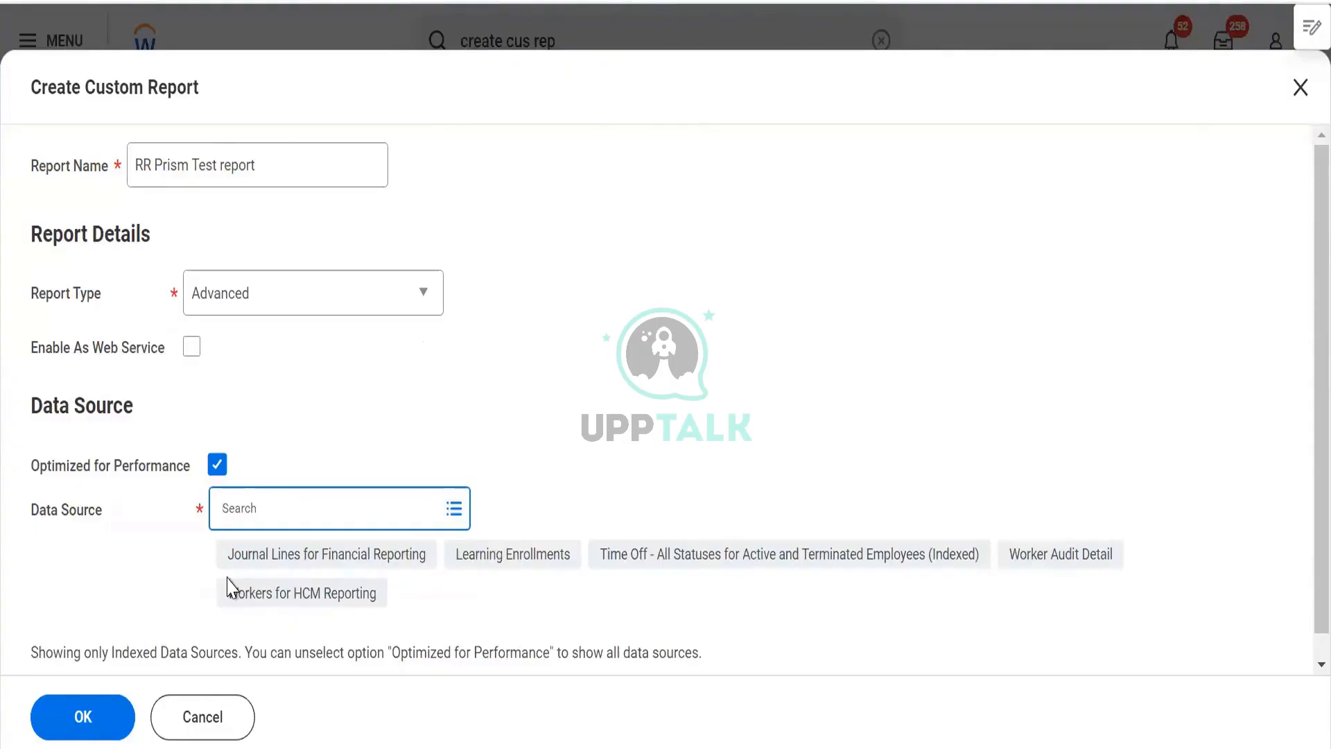
type("bus peoc")
key("BackSpace")
key("BackSpace")
type("payroll")
key("Return")
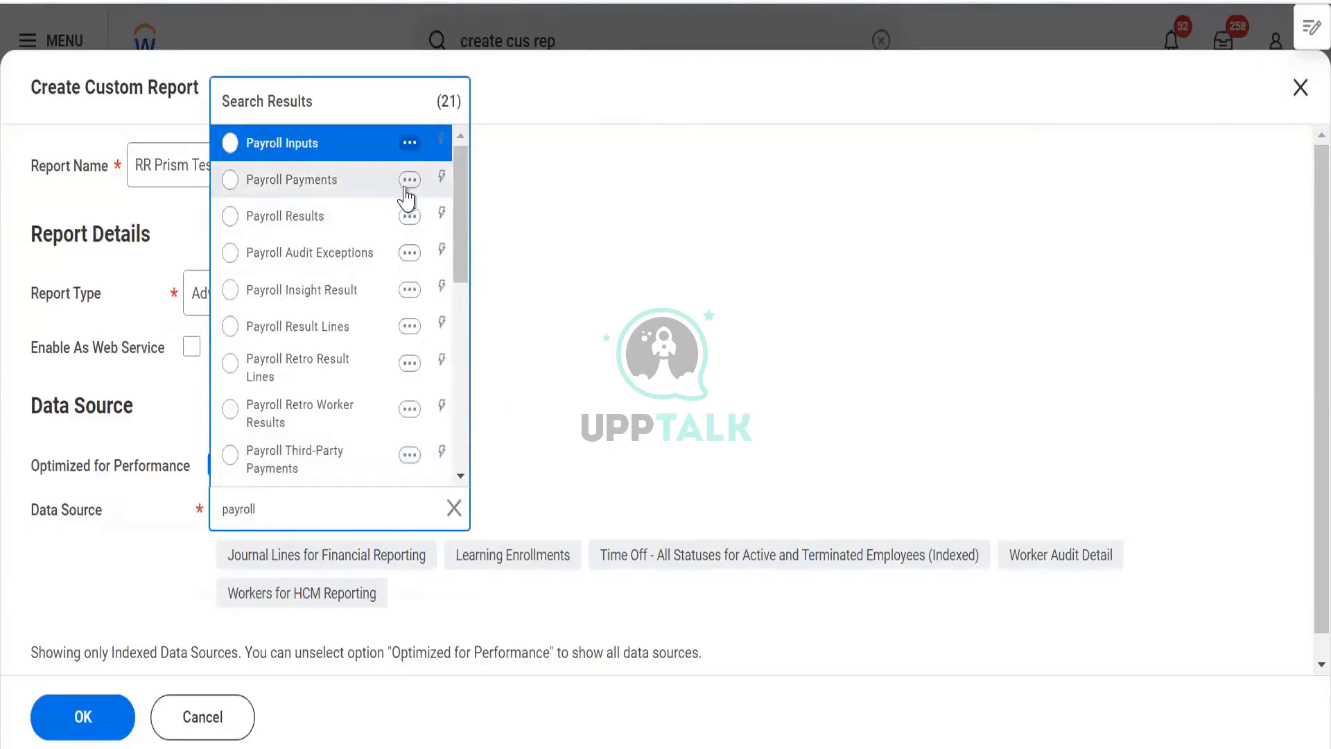
left_click(411, 218)
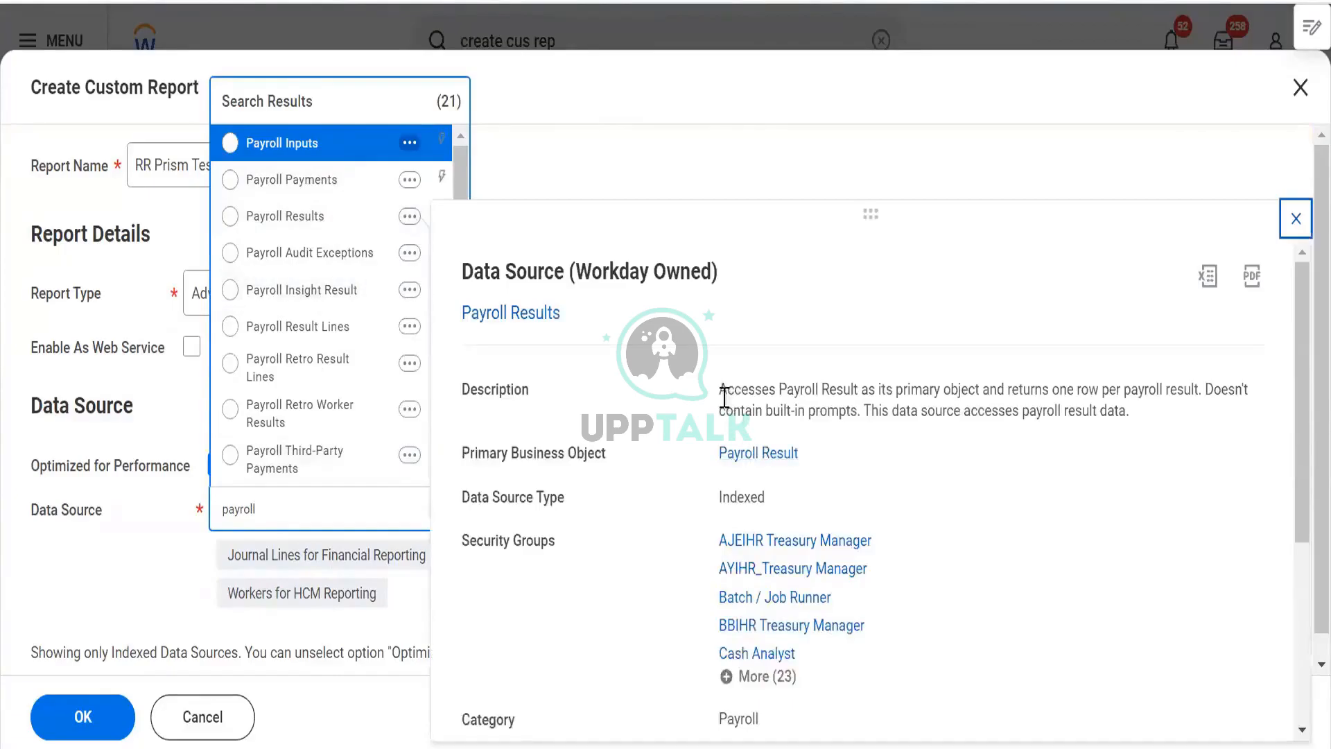
left_click_drag(722, 388, 1177, 400)
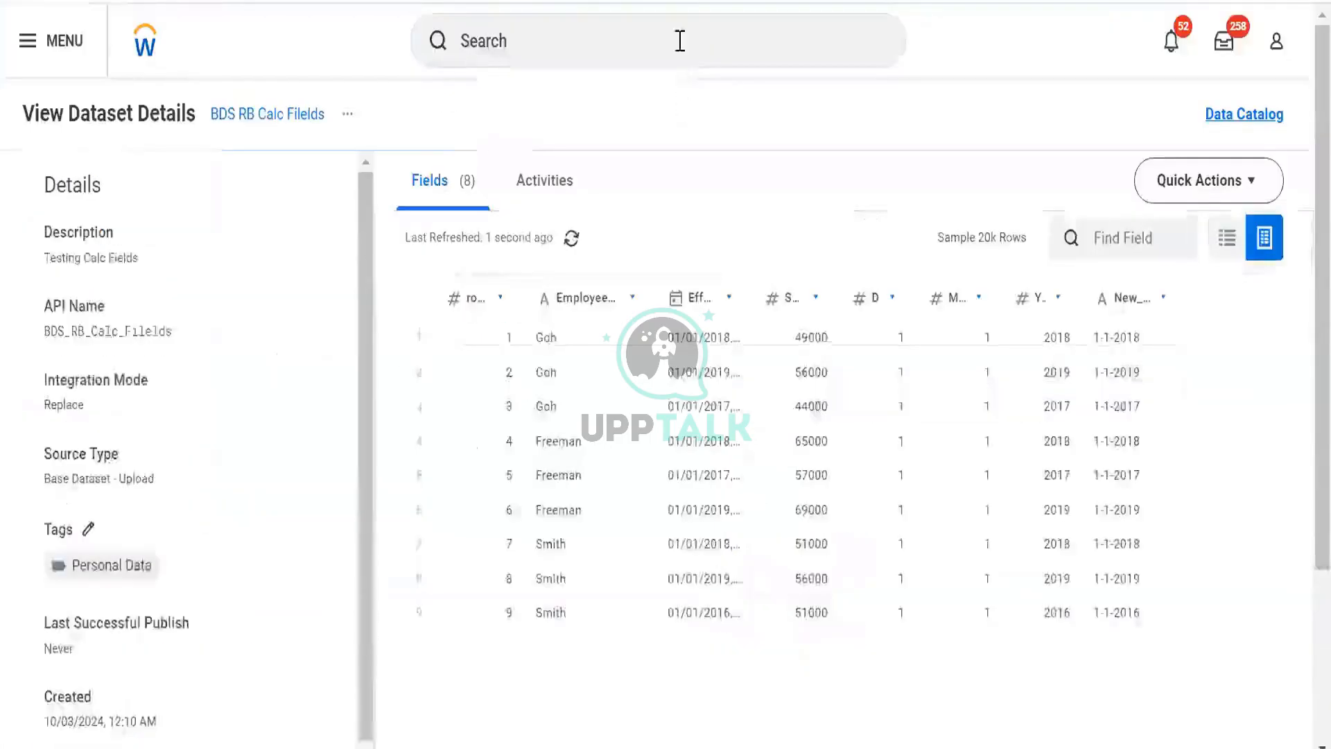
Step: Switch to the browser page with the dataset details, search Workday for the worker by name and open the profile
left_click(681, 44)
type("logan")
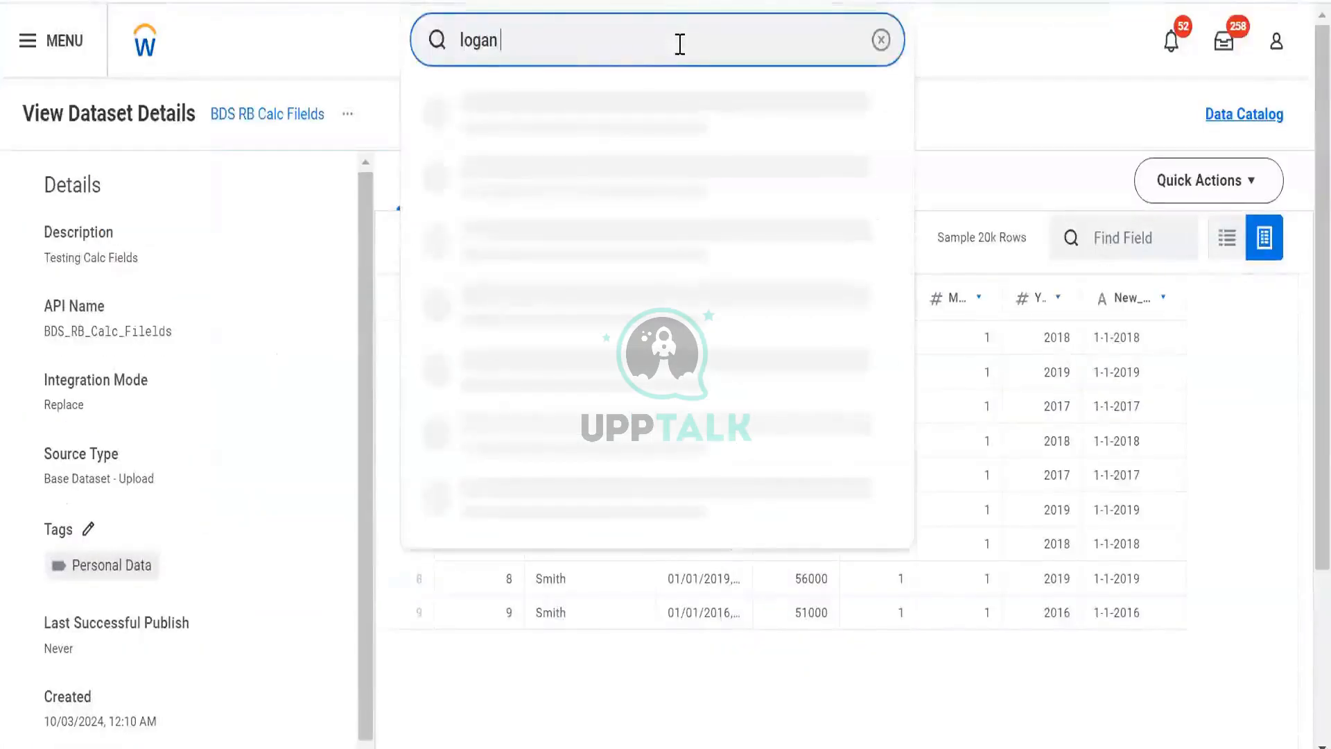
type(" mcne")
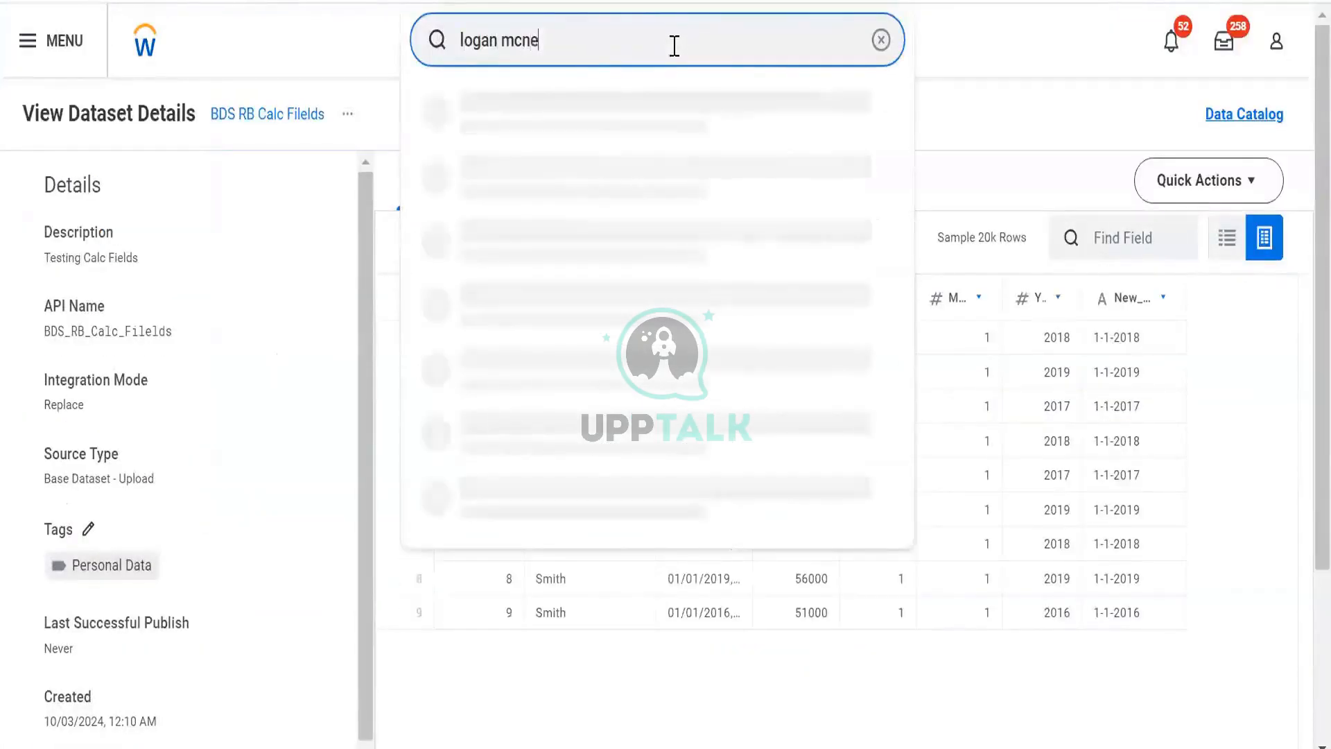
left_click(607, 113)
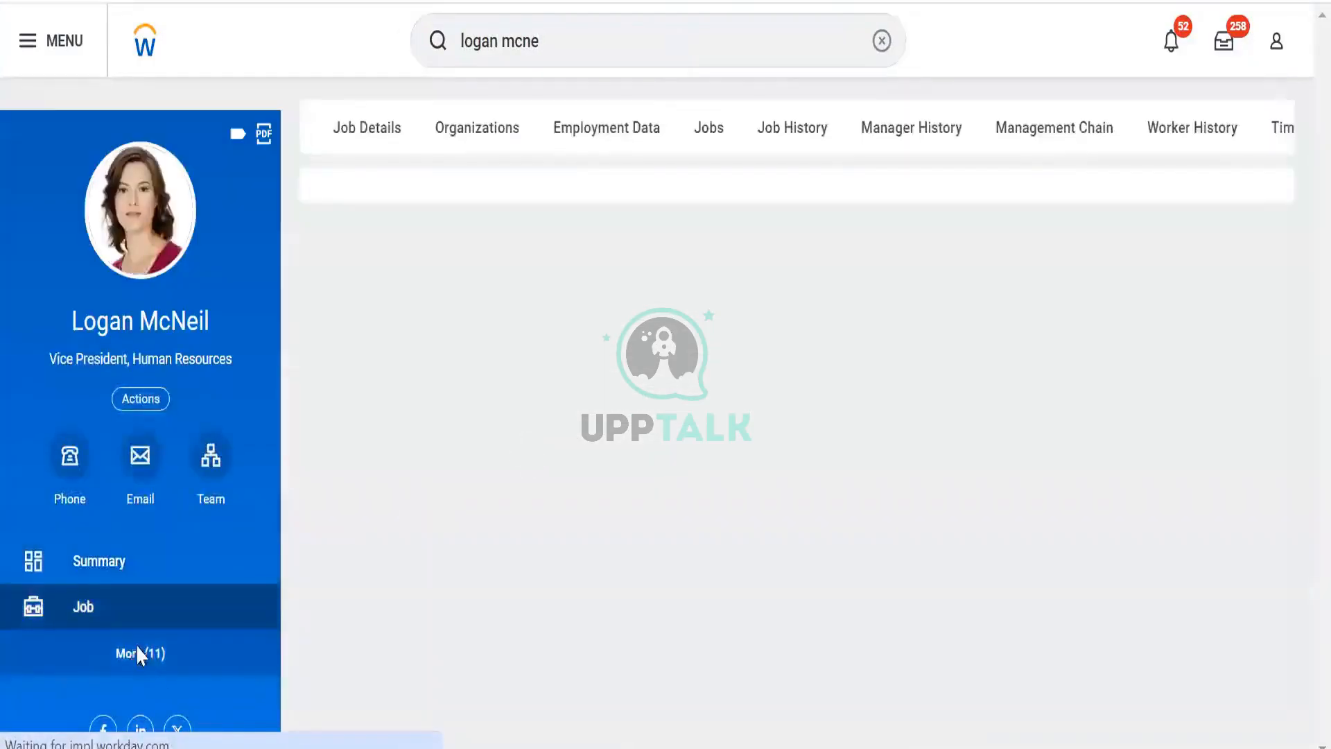
Step: Open the Pay section of the worker's profile and examine the monthly rows under Pay Calculation by Period
left_click(136, 649)
scroll(146, 499, "down", 6)
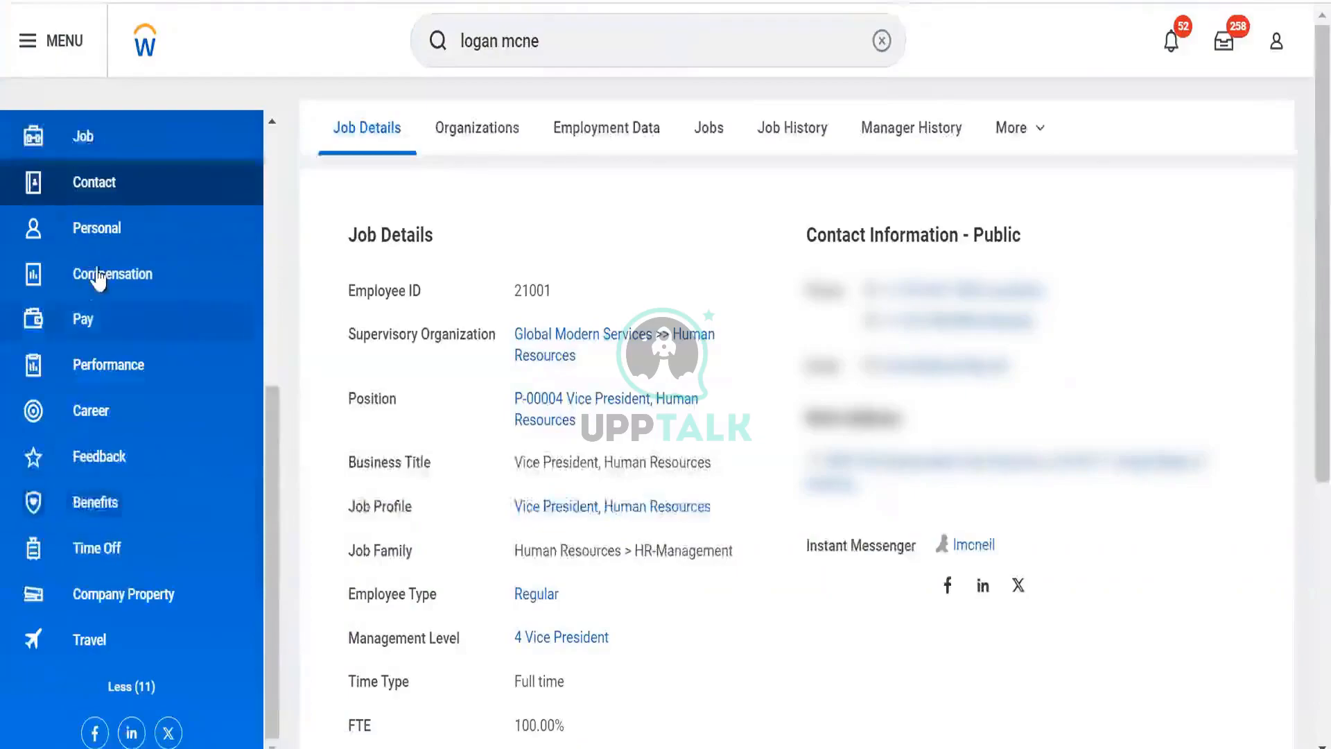
left_click(84, 319)
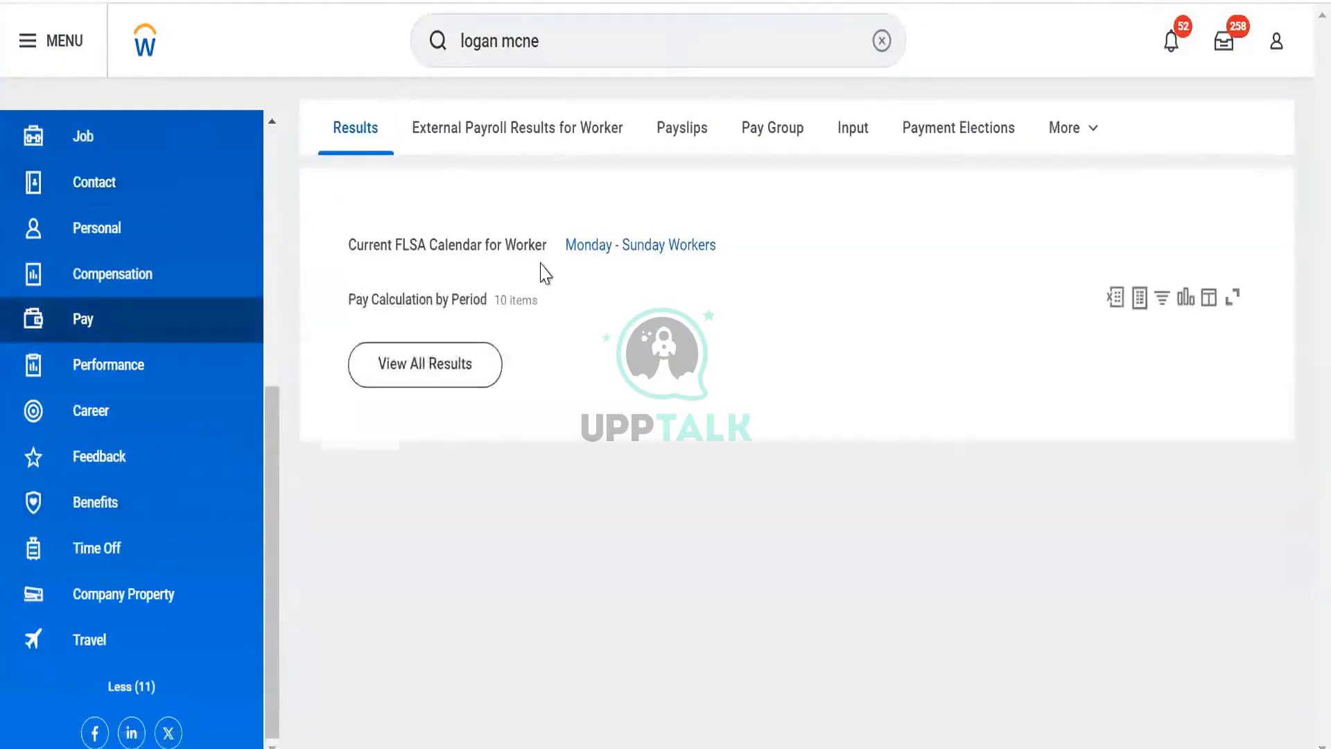
scroll(545, 274, "down", 2)
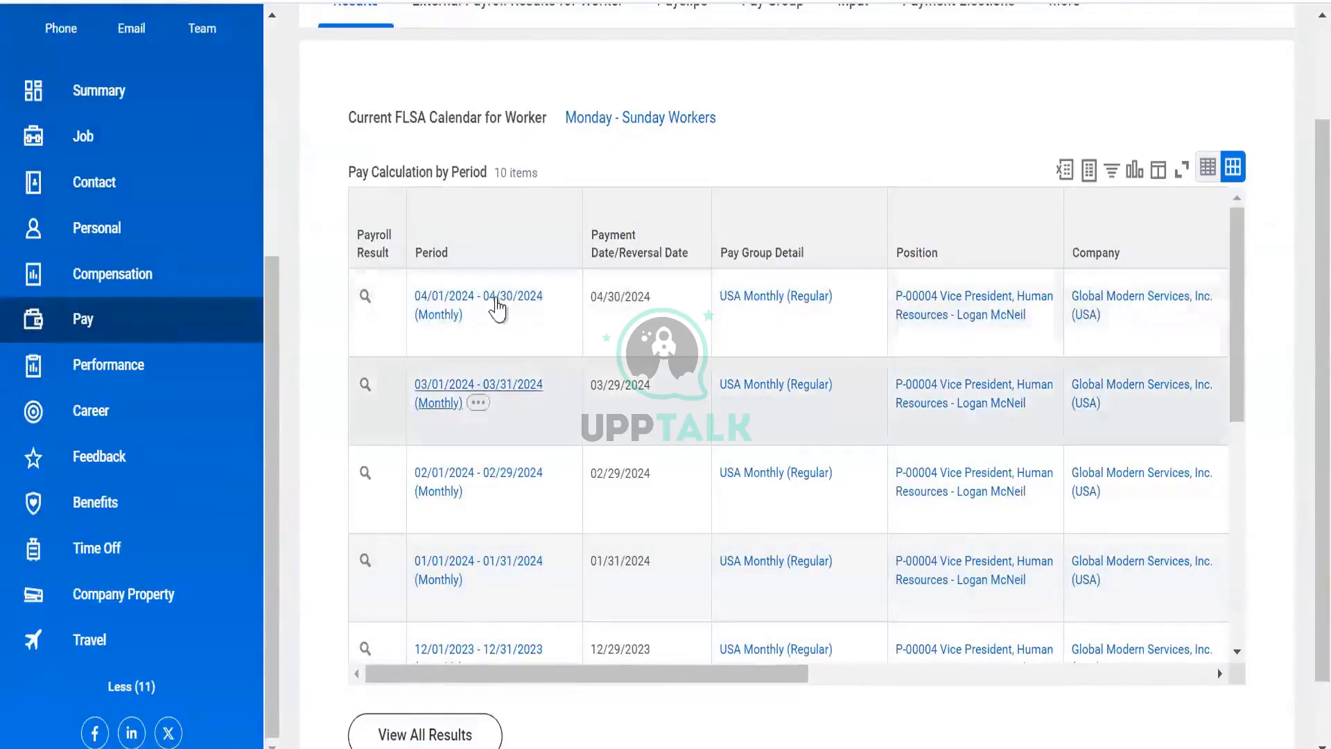
scroll(495, 307, "up", 2)
scroll(491, 298, "down", 2)
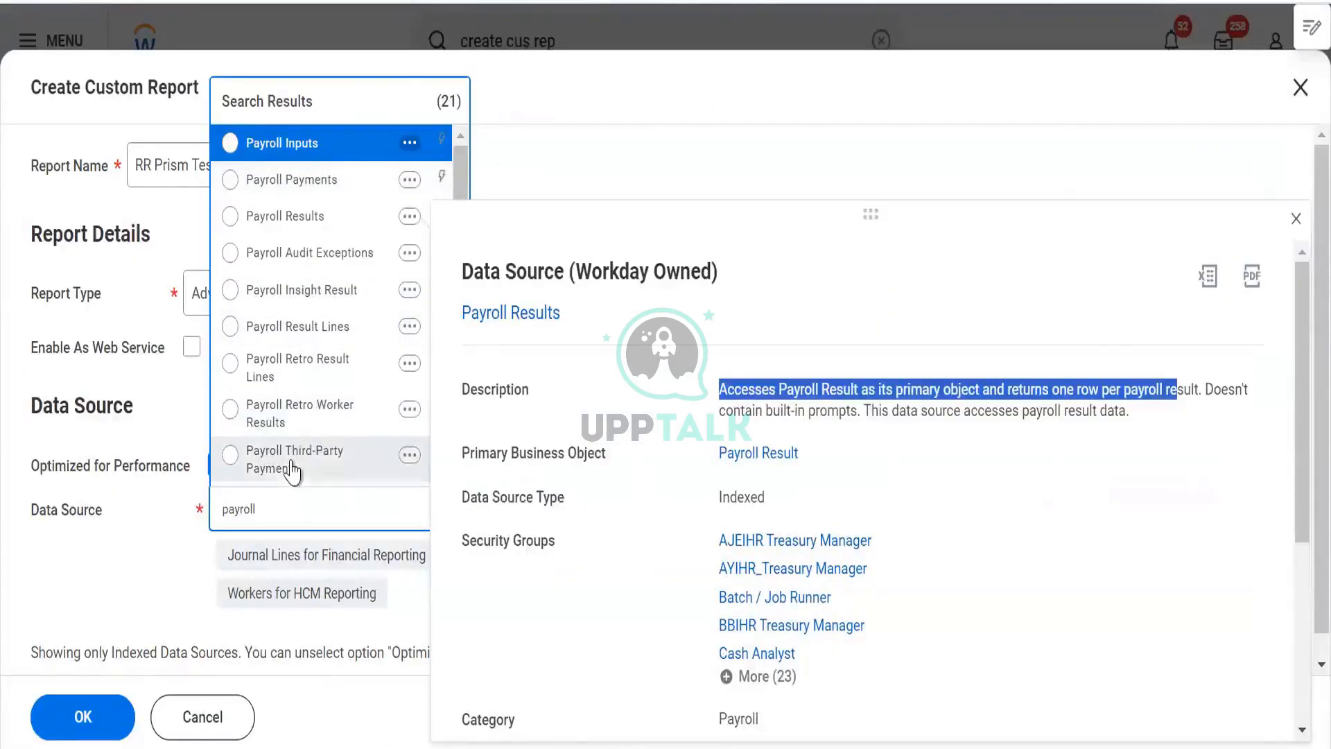
Step: Return to the custom report, turn off Optimized for Performance, and search the data sources for "compensa"
left_click(84, 525)
key("BackSpace")
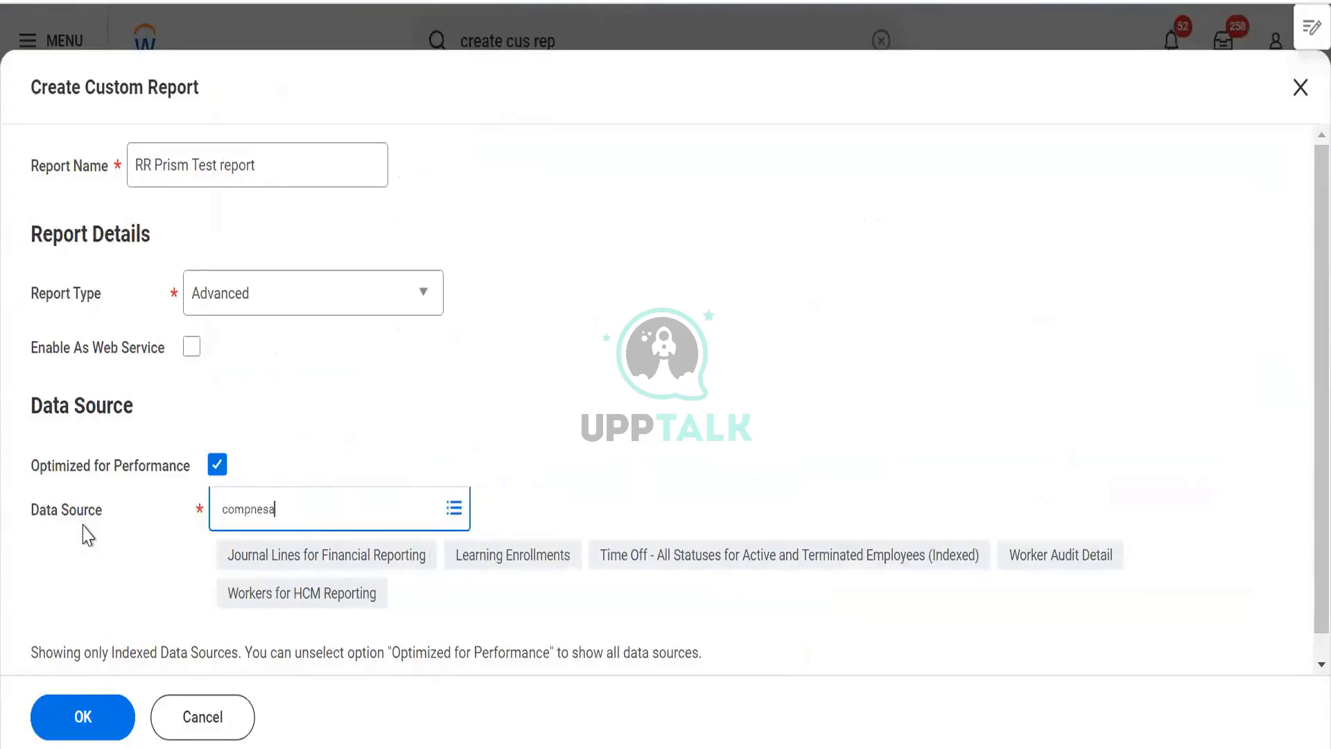
type("compnesa")
left_click(83, 525)
key("BackSpace")
left_click(217, 466)
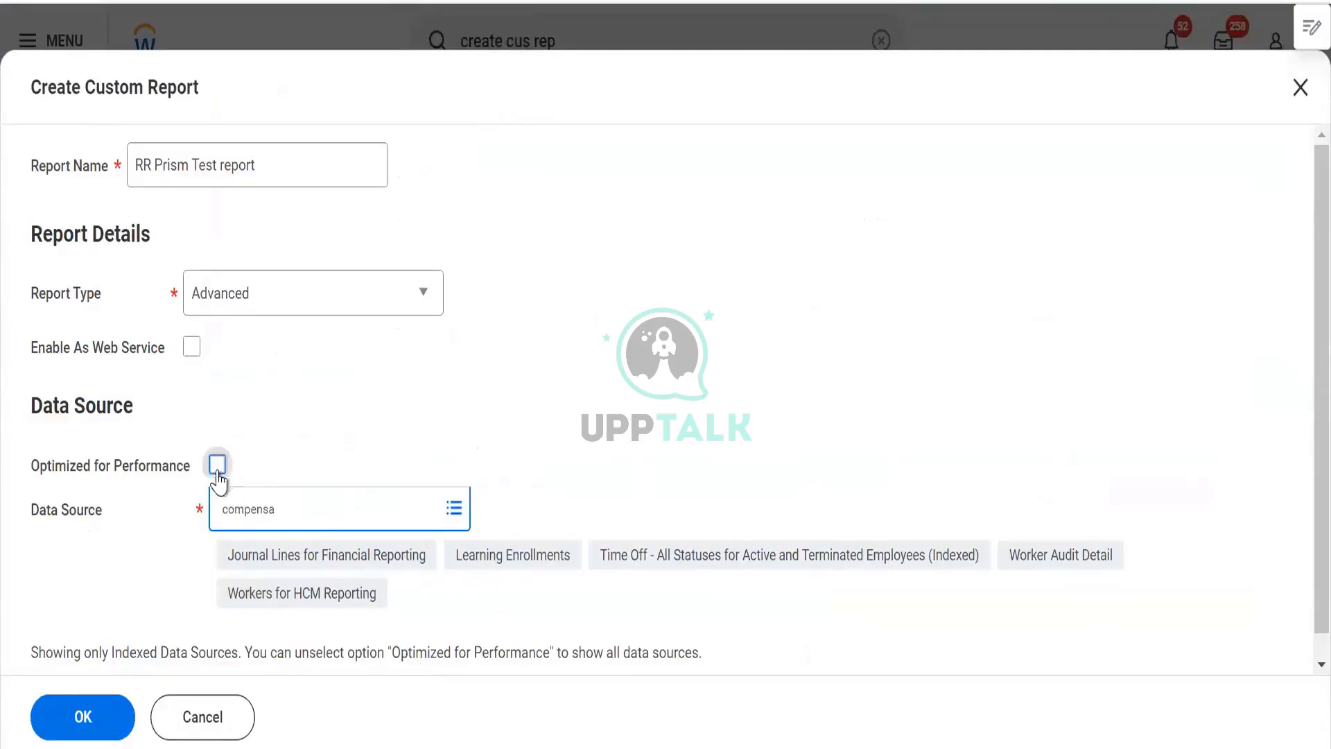
left_click(314, 511)
key("ctrl+a")
key("BackSpace")
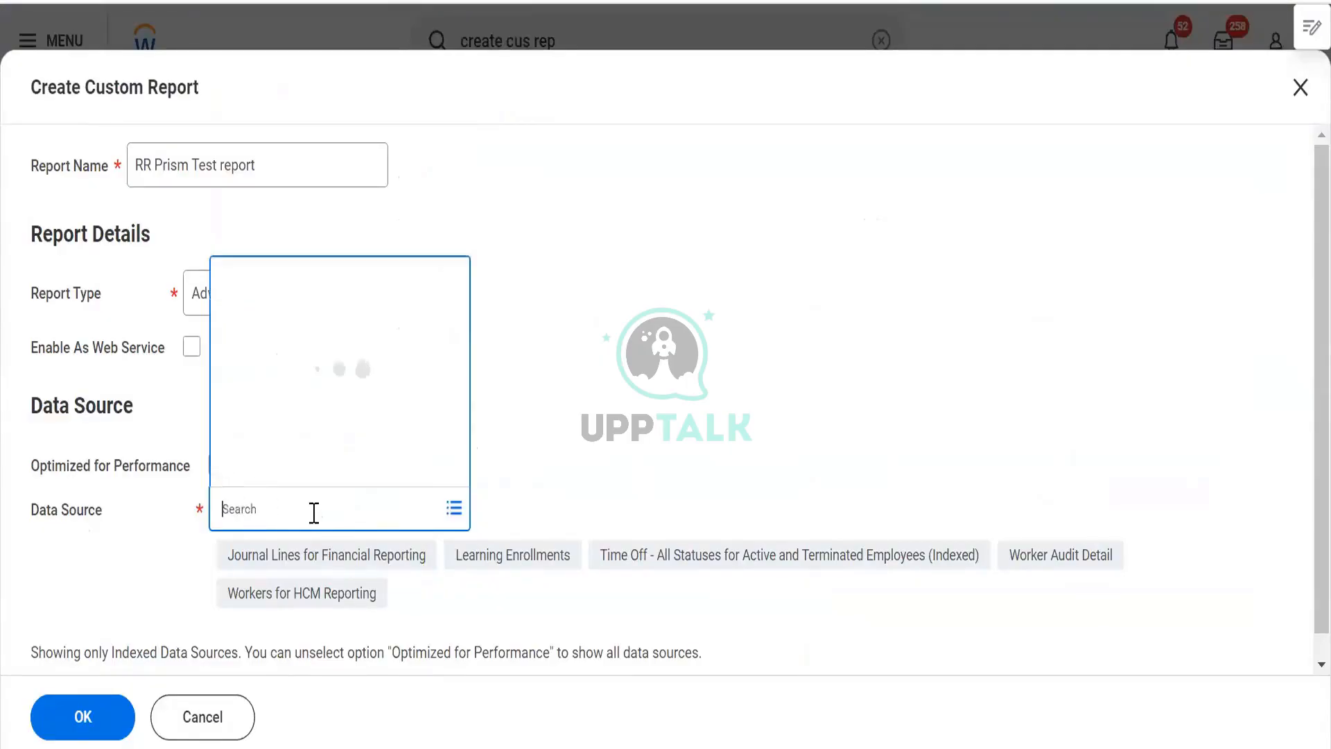
type("compensa")
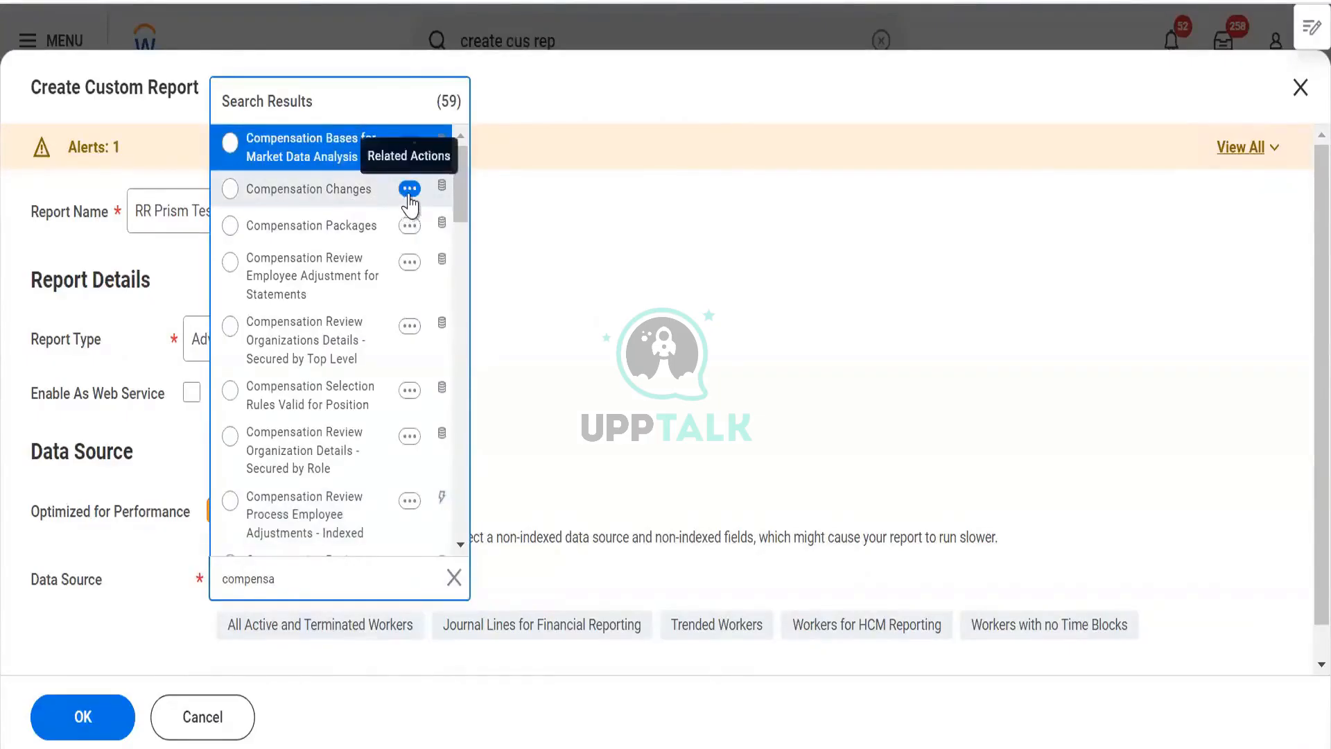
scroll(411, 208, "down", 5)
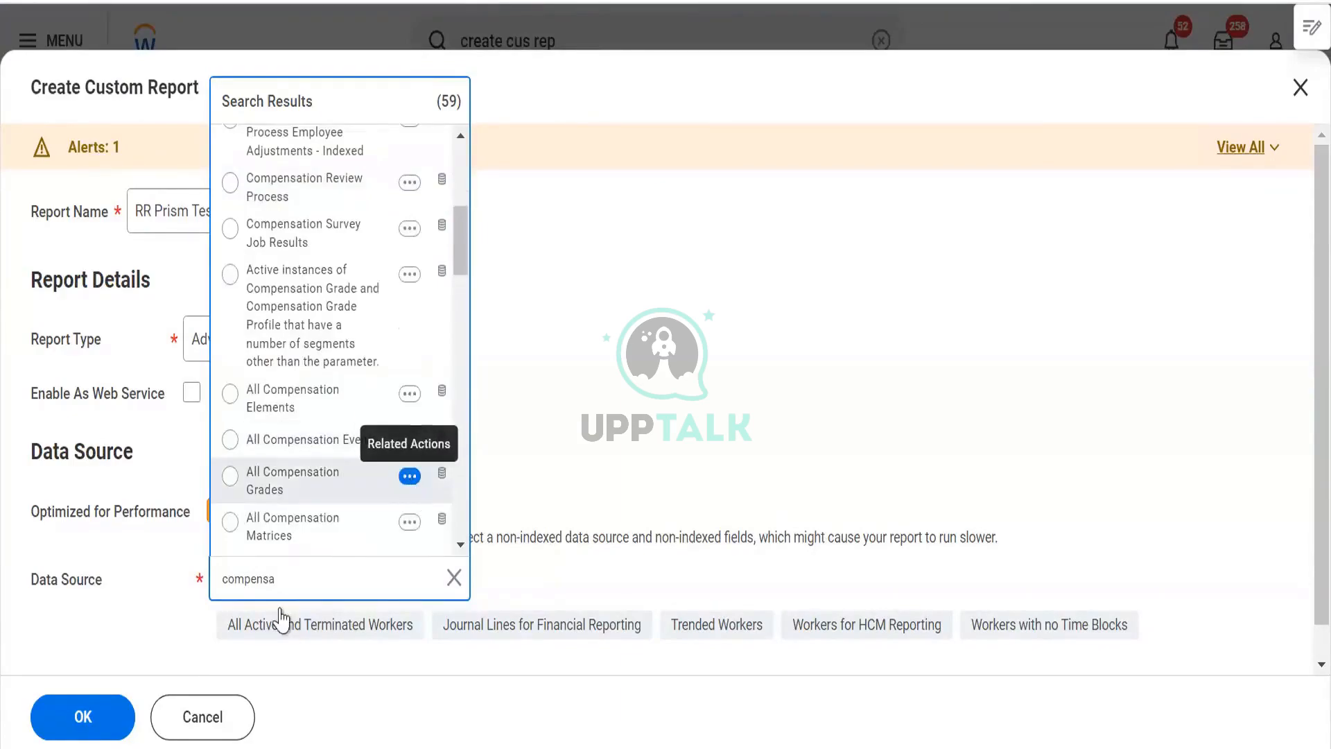
Step: Search the data sources for "time off" and read the description of Time Off by Date Taken
left_click_drag(298, 581, 59, 648)
type("time")
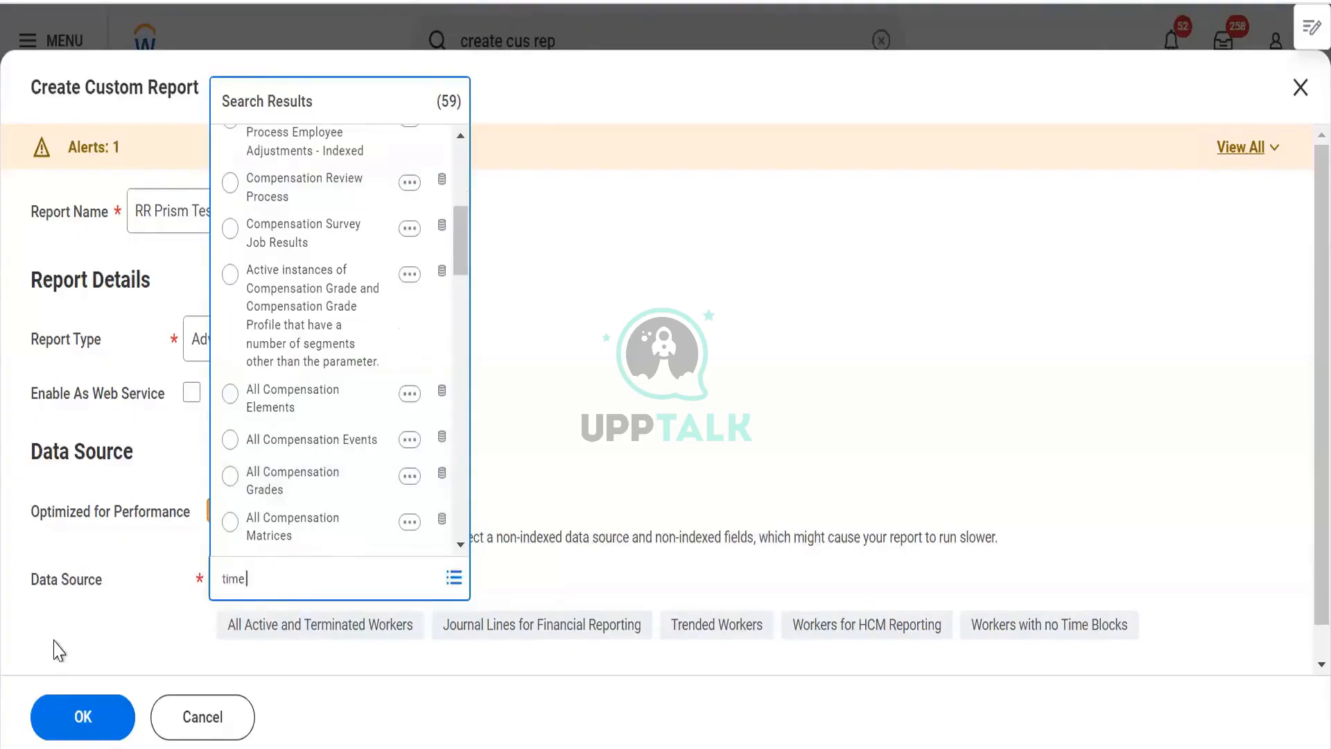
type(" off")
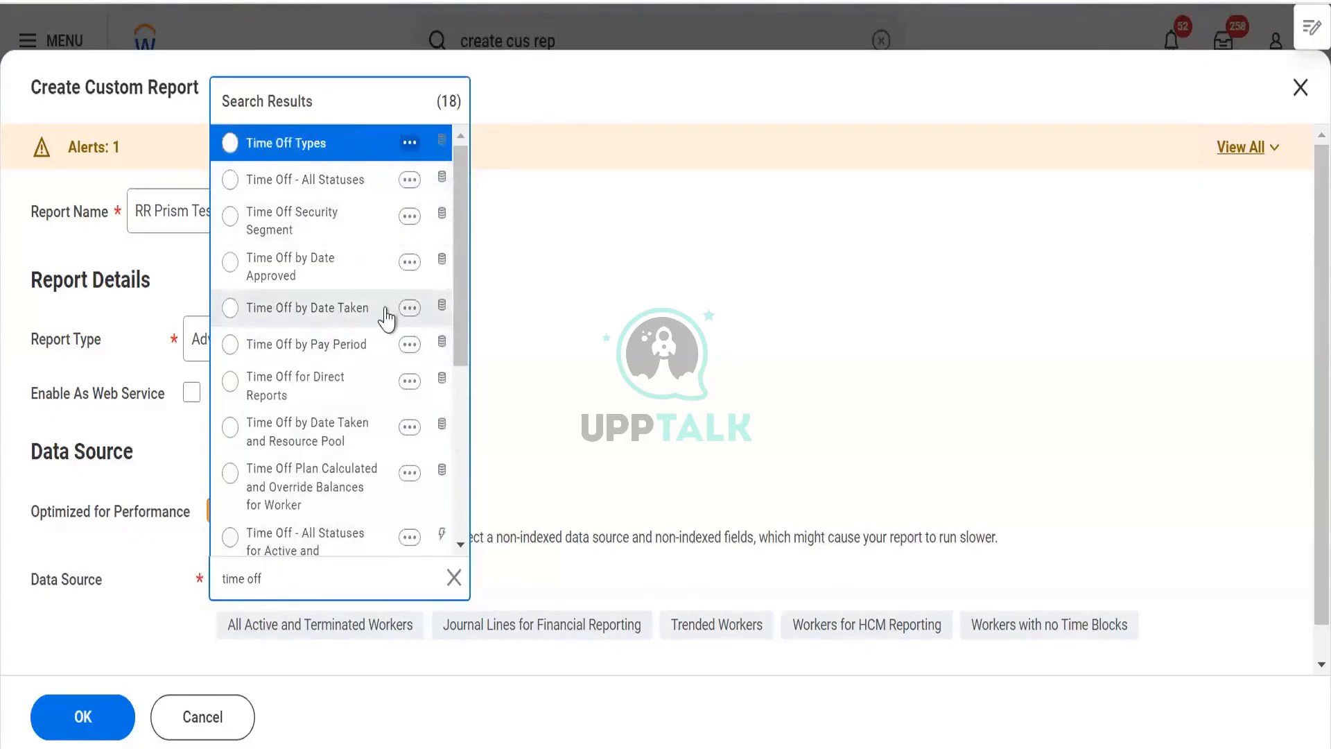
left_click(410, 308)
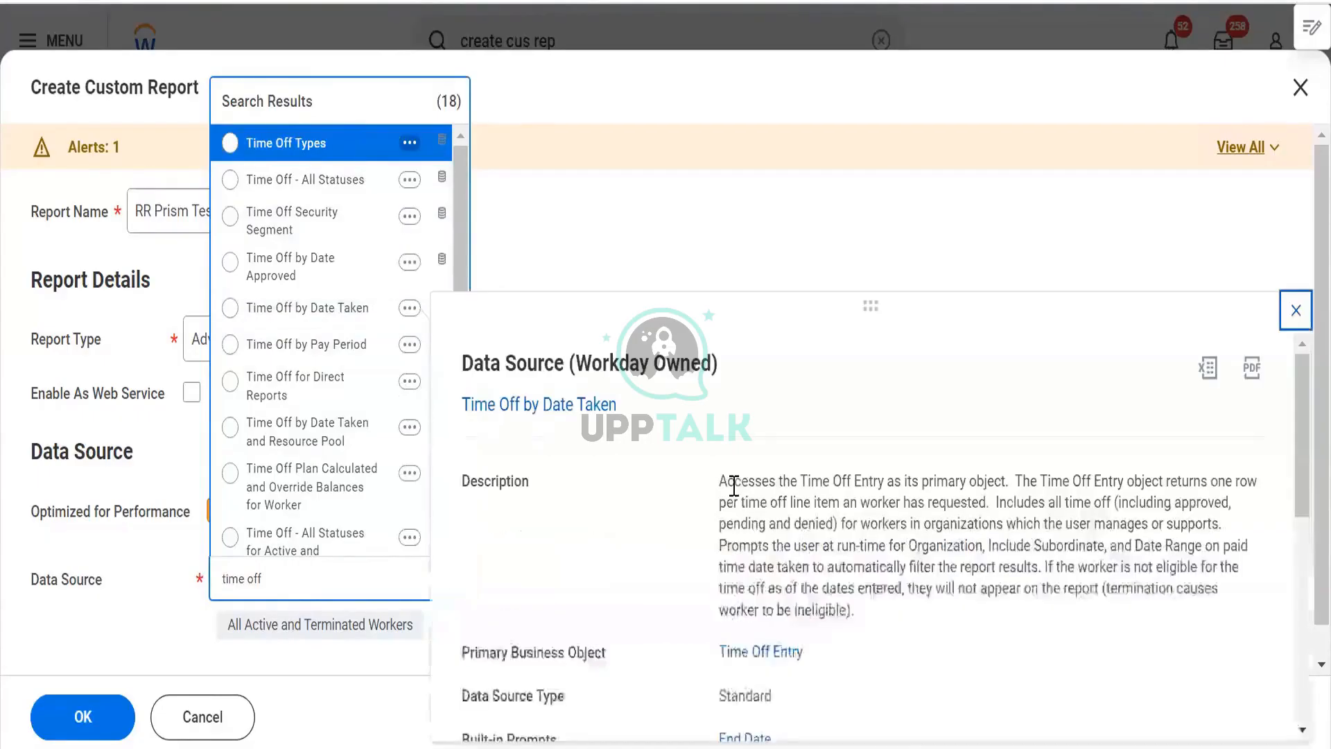
left_click_drag(734, 484, 1134, 481)
left_click_drag(900, 483, 848, 501)
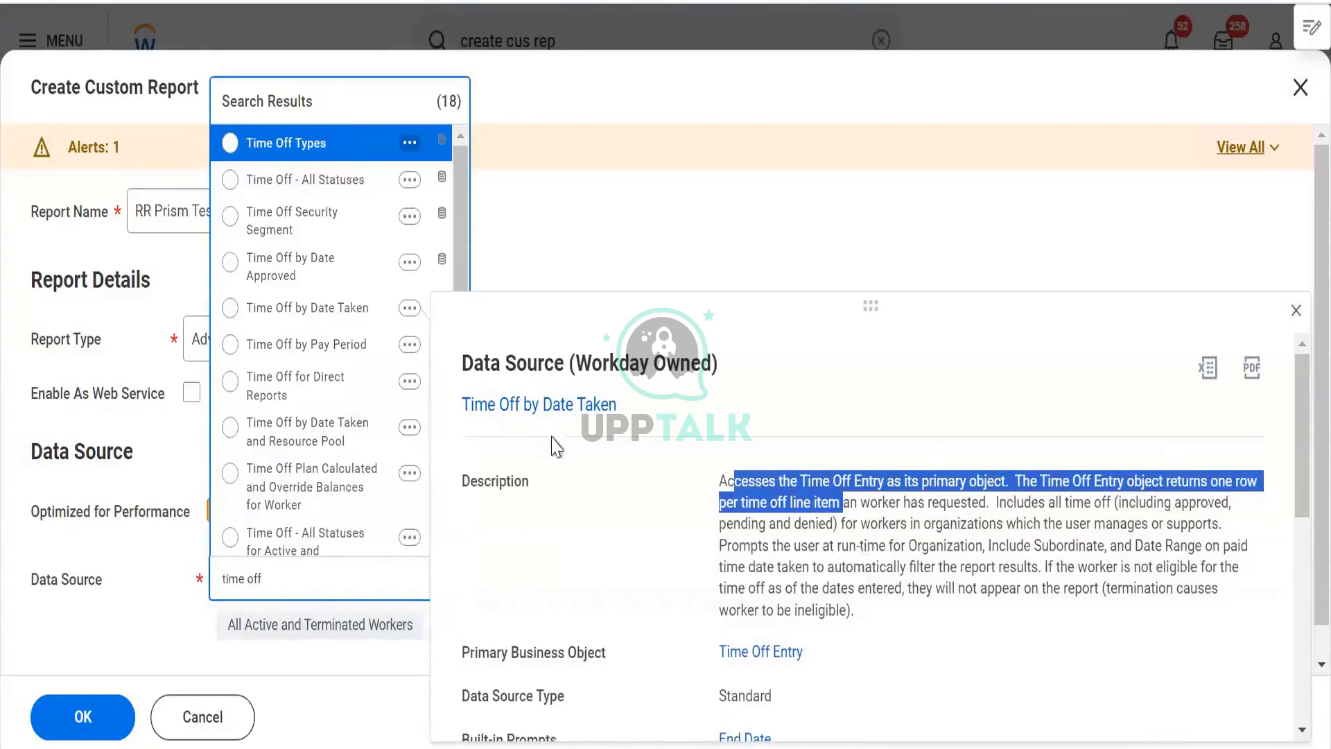
left_click_drag(330, 573, 74, 628)
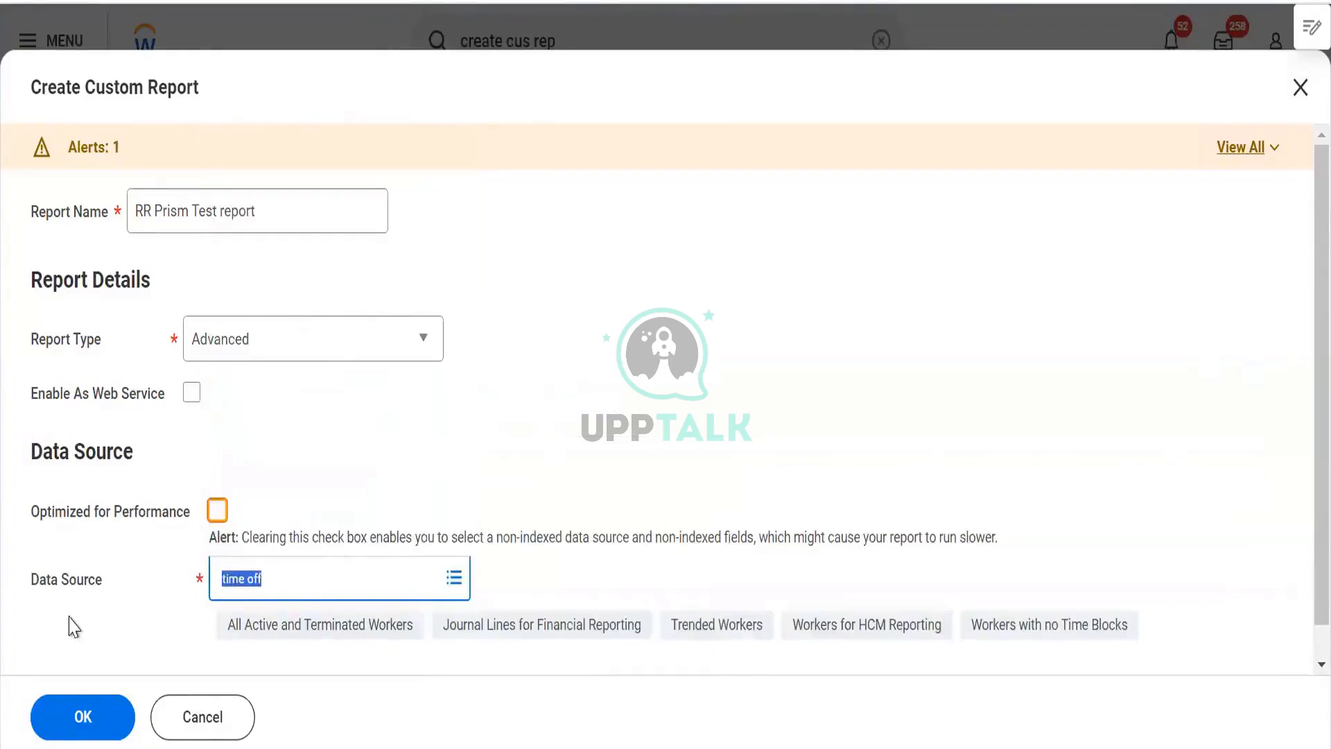
Step: Choose Workers for HCM Reporting as the data source of the custom report and create the report definition
type("worker for hcm re")
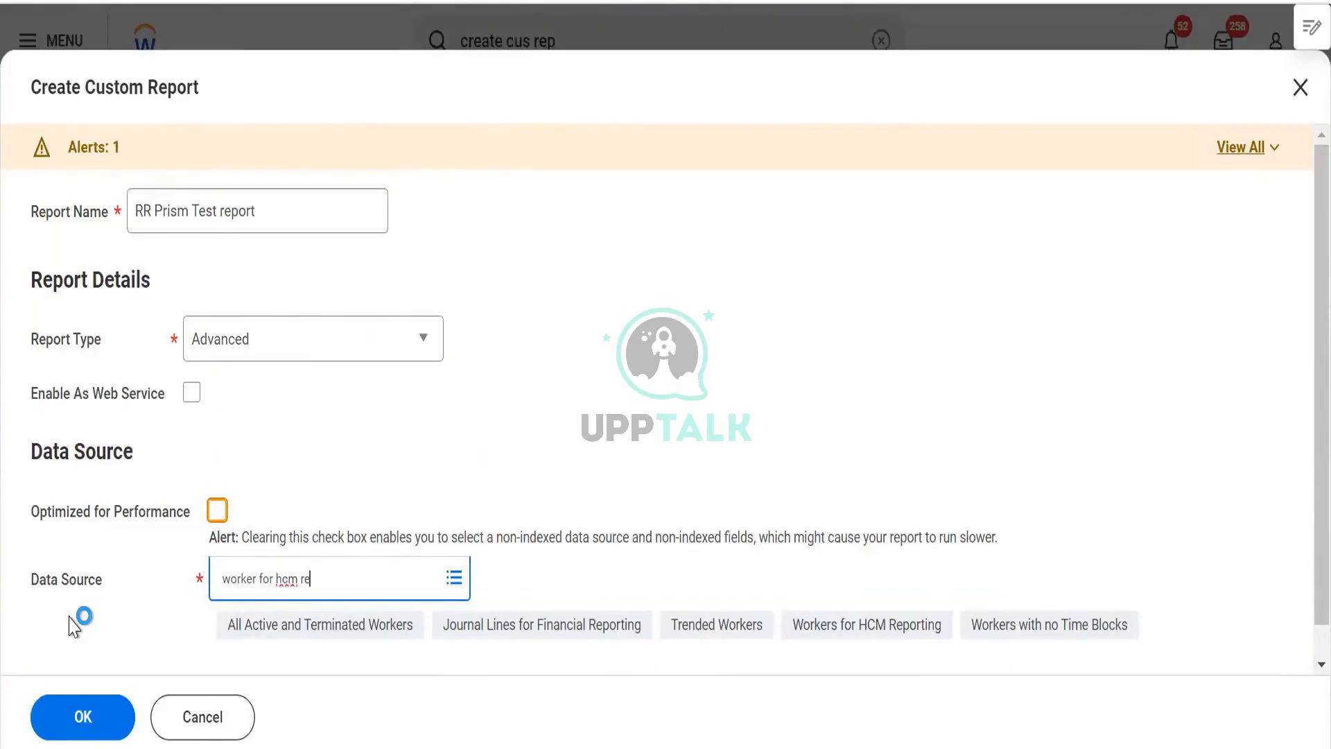
key("ctrl+a")
type("p")
key("BackSpace")
key("Return")
left_click(216, 466)
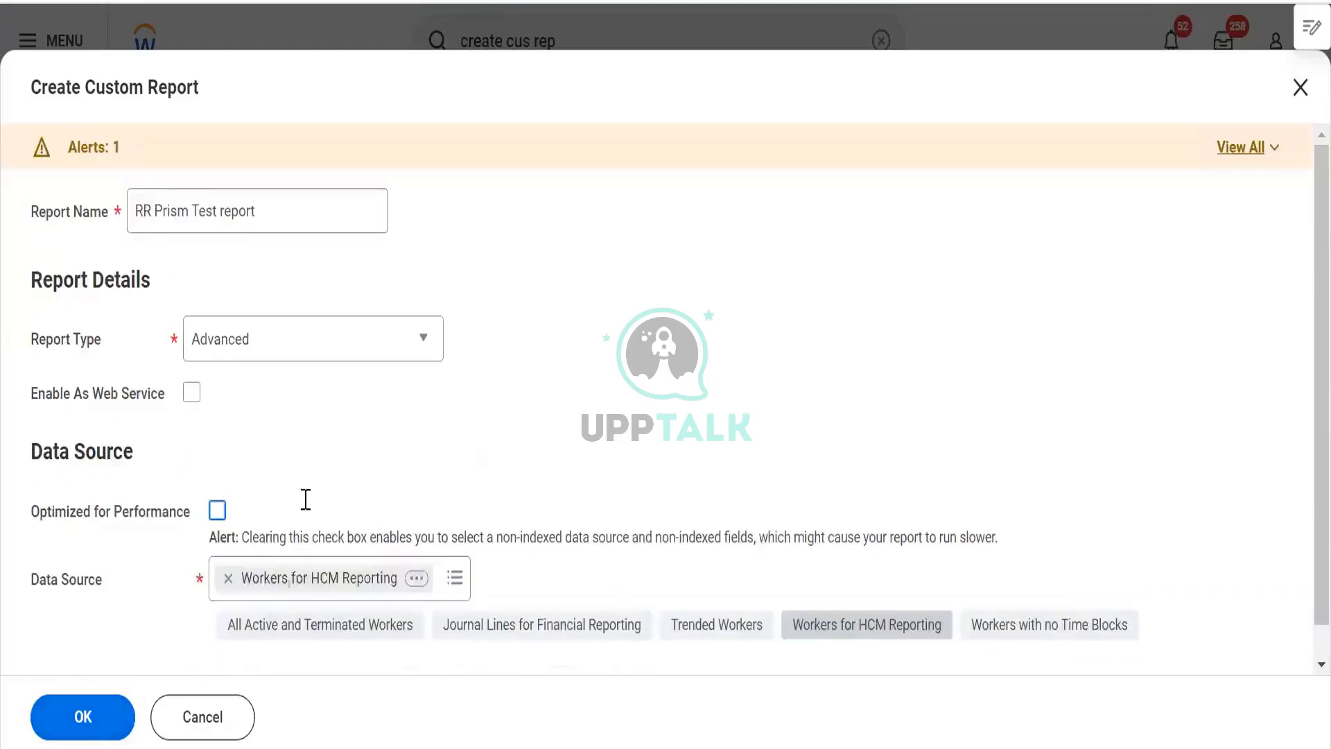
left_click(102, 715)
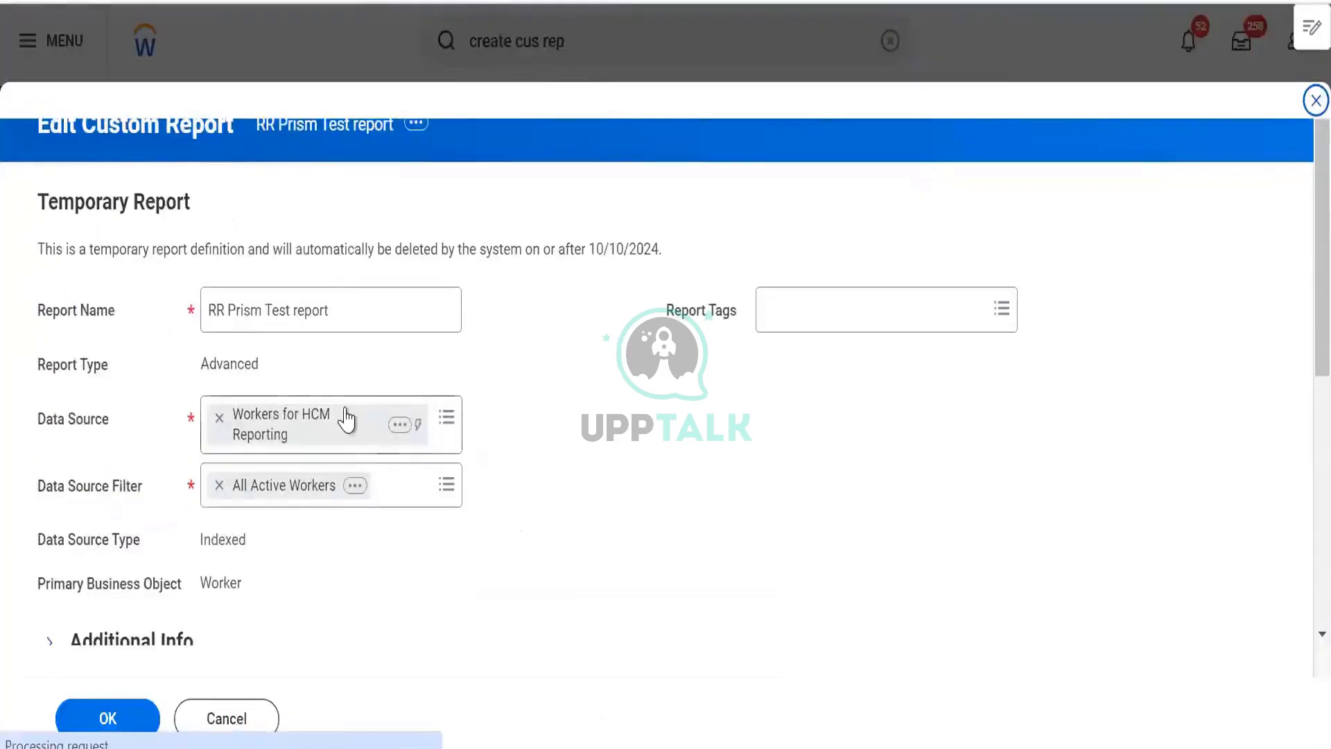
Step: Set the field of the first report column to Employee ID on the Worker business object
scroll(613, 444, "down", 2)
scroll(614, 444, "down", 3)
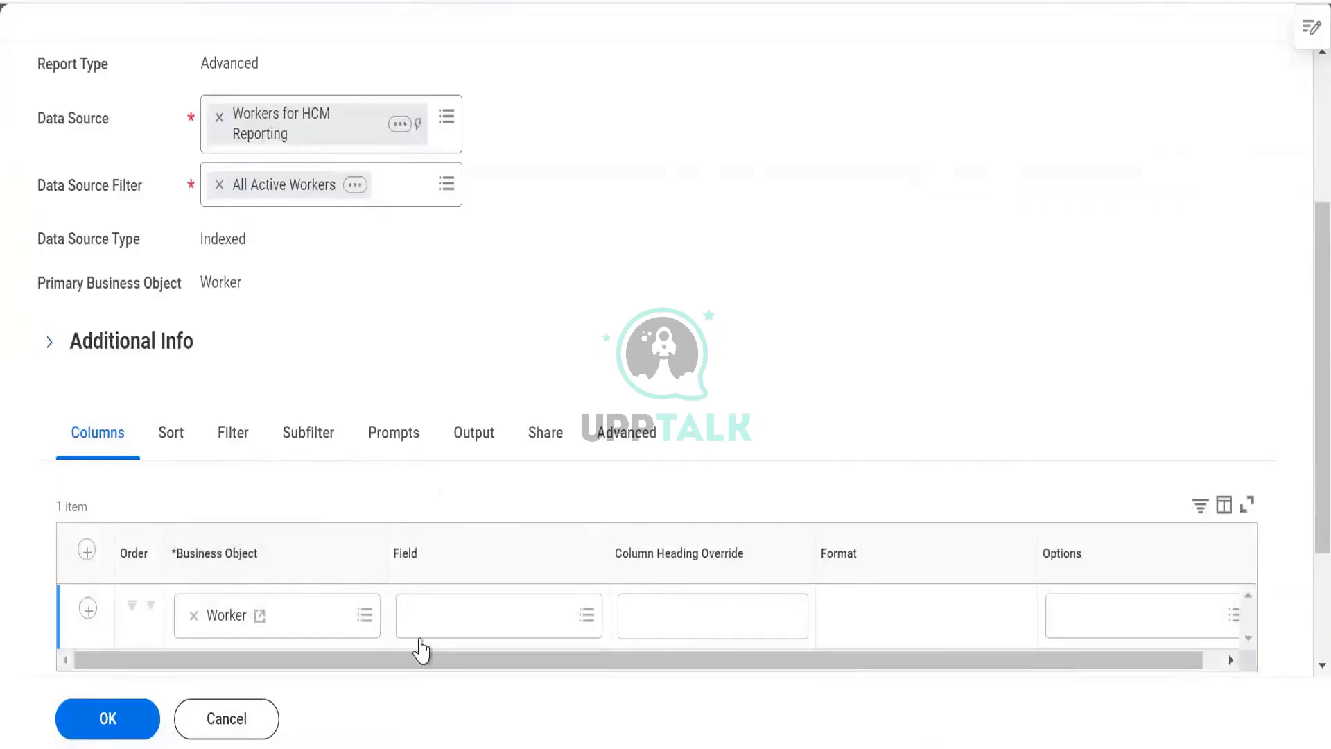
left_click(425, 624)
type("d")
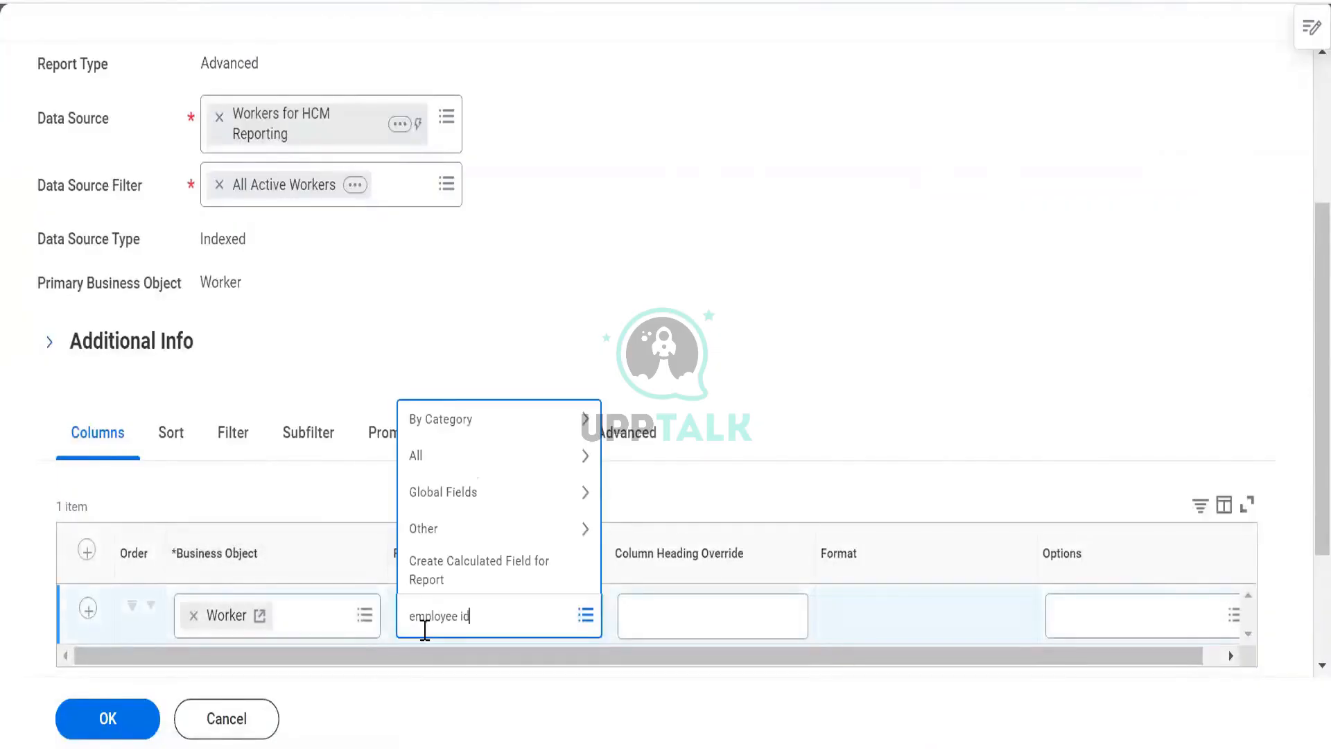
key("Return")
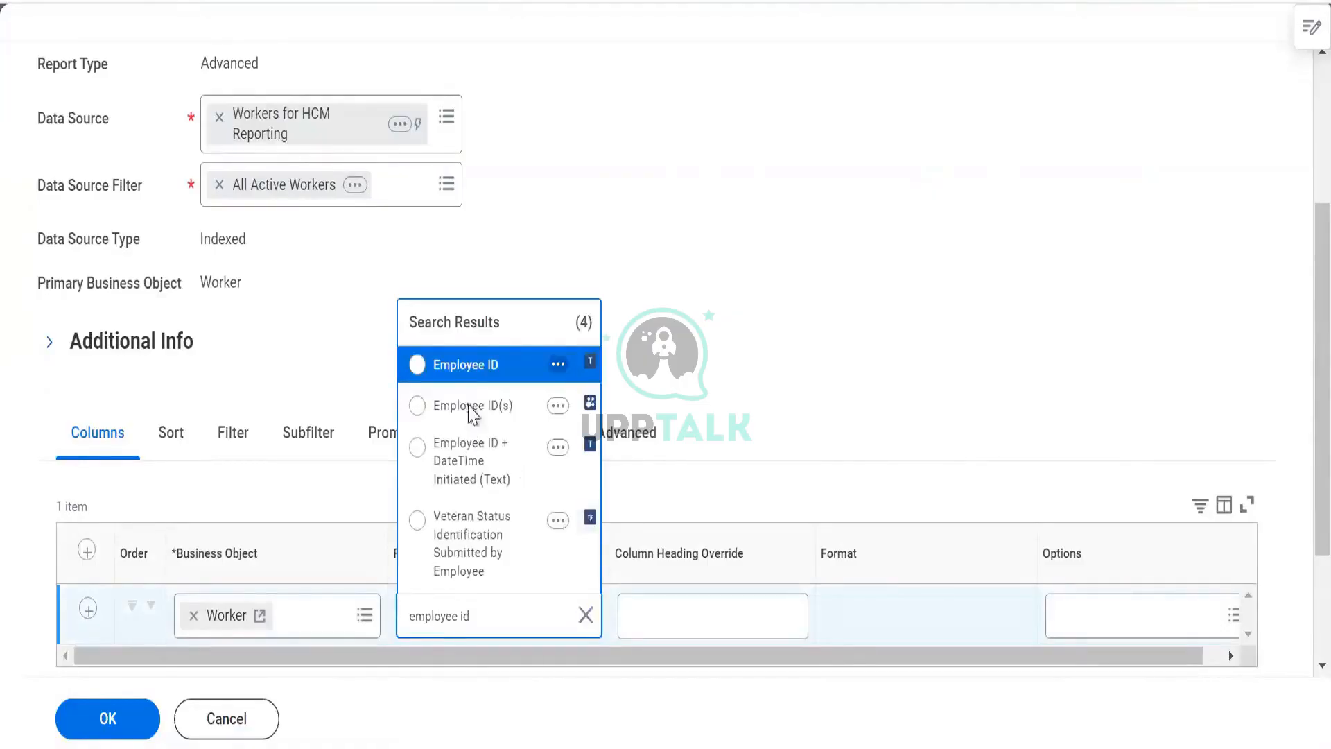
left_click(466, 371)
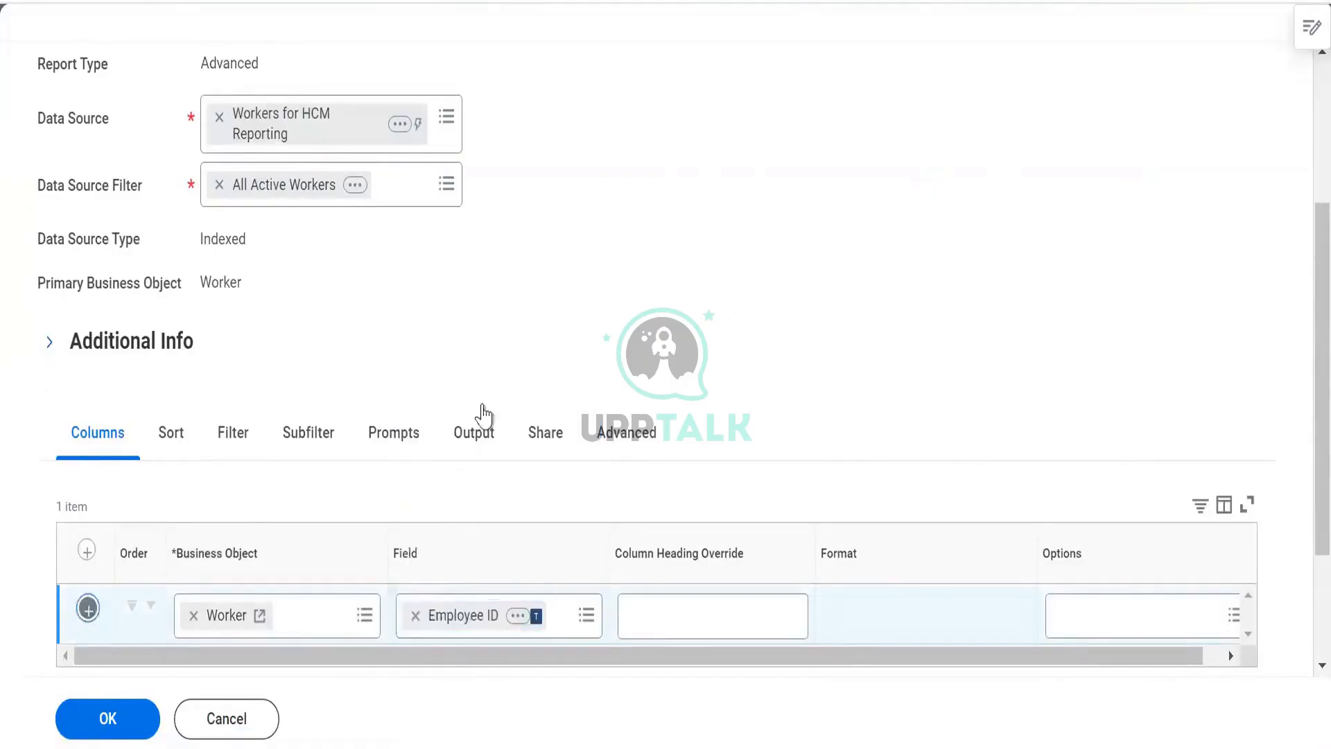
Step: Set the second report column's field to Worker and add a third column row below it
scroll(488, 552, "down", 3)
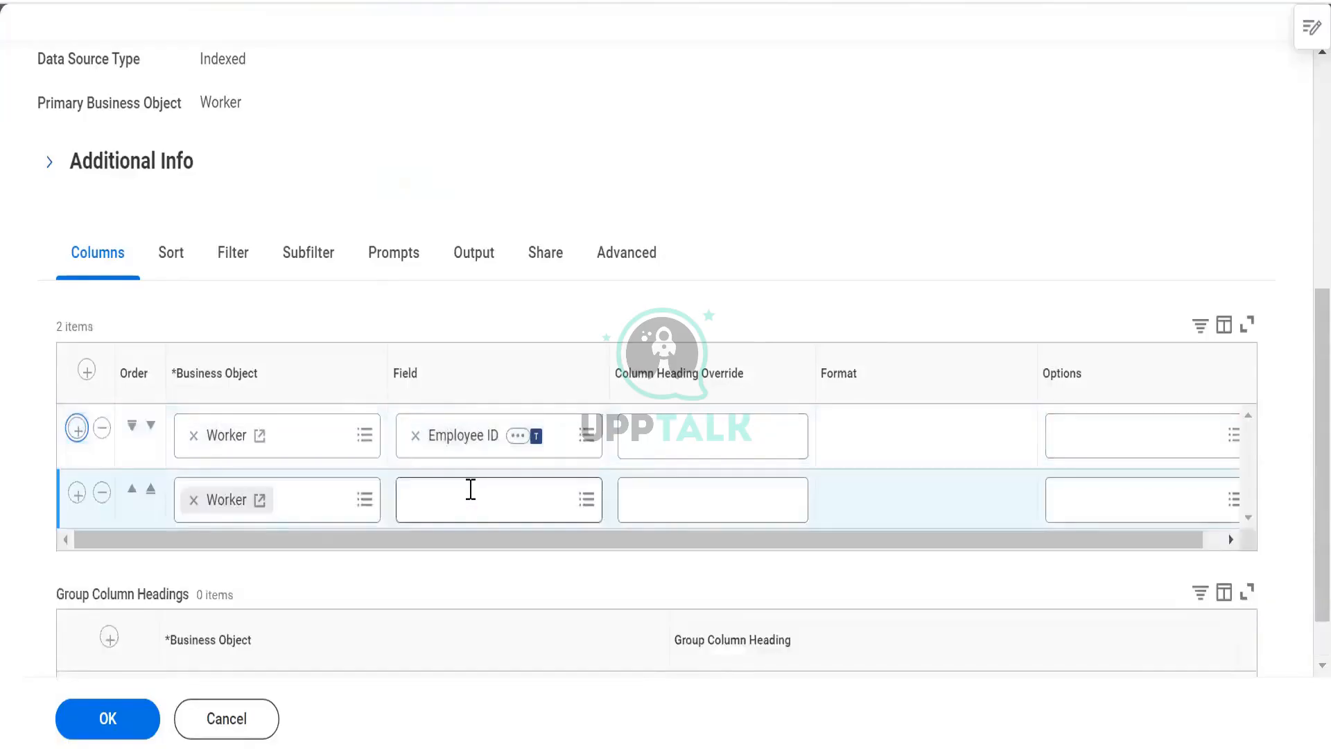
left_click(470, 494)
type("worker")
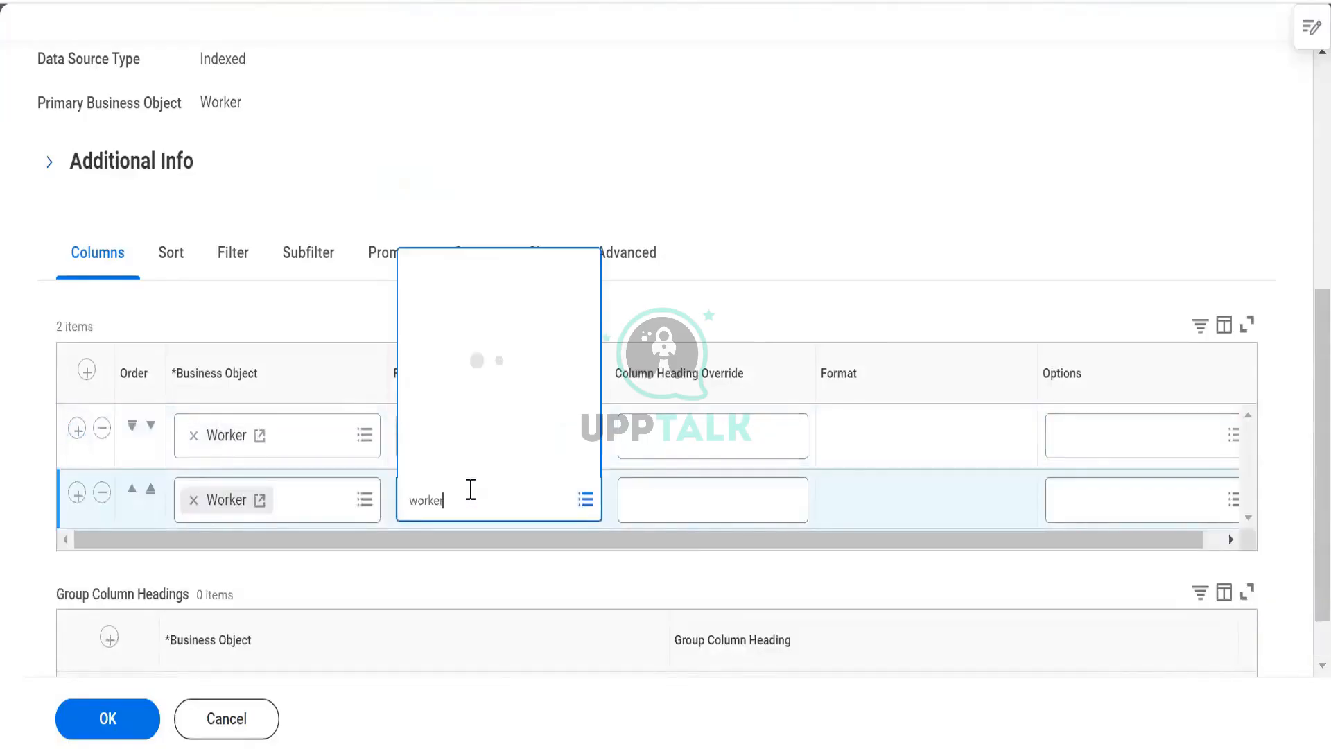
key("Return")
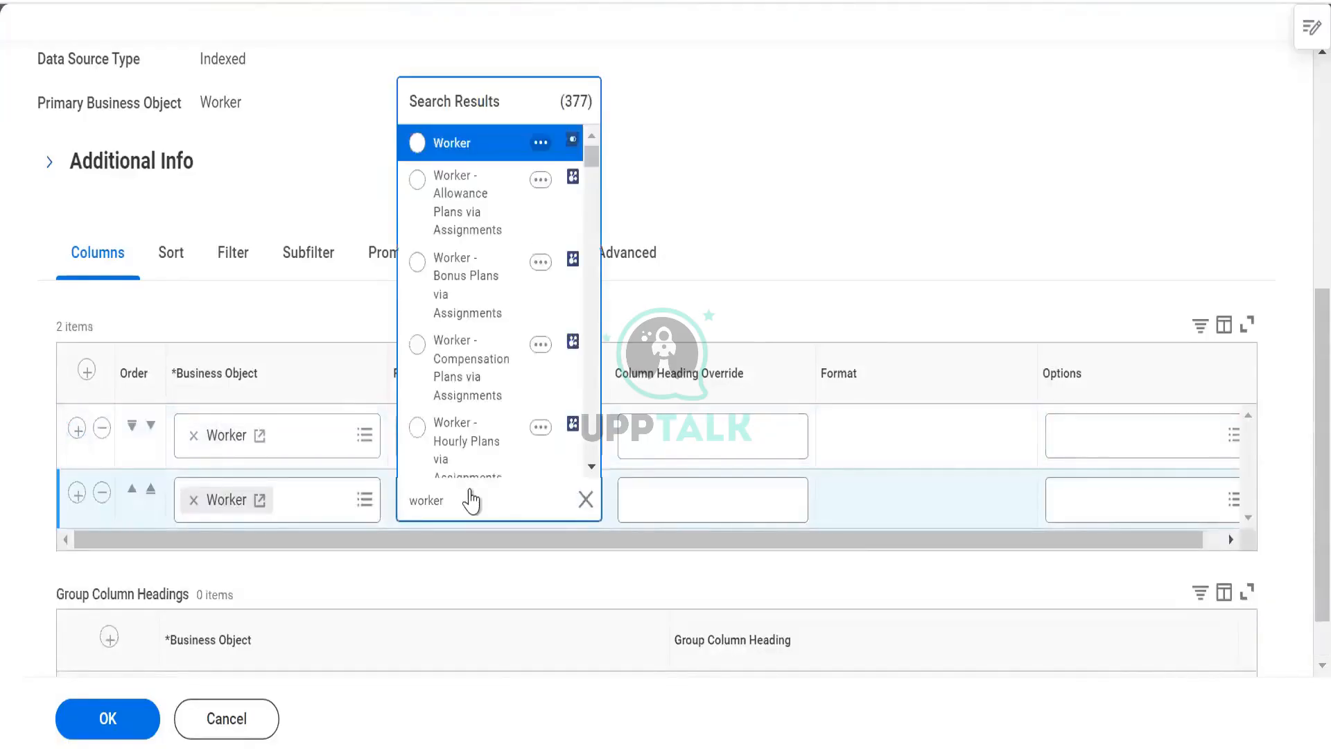
key("Return")
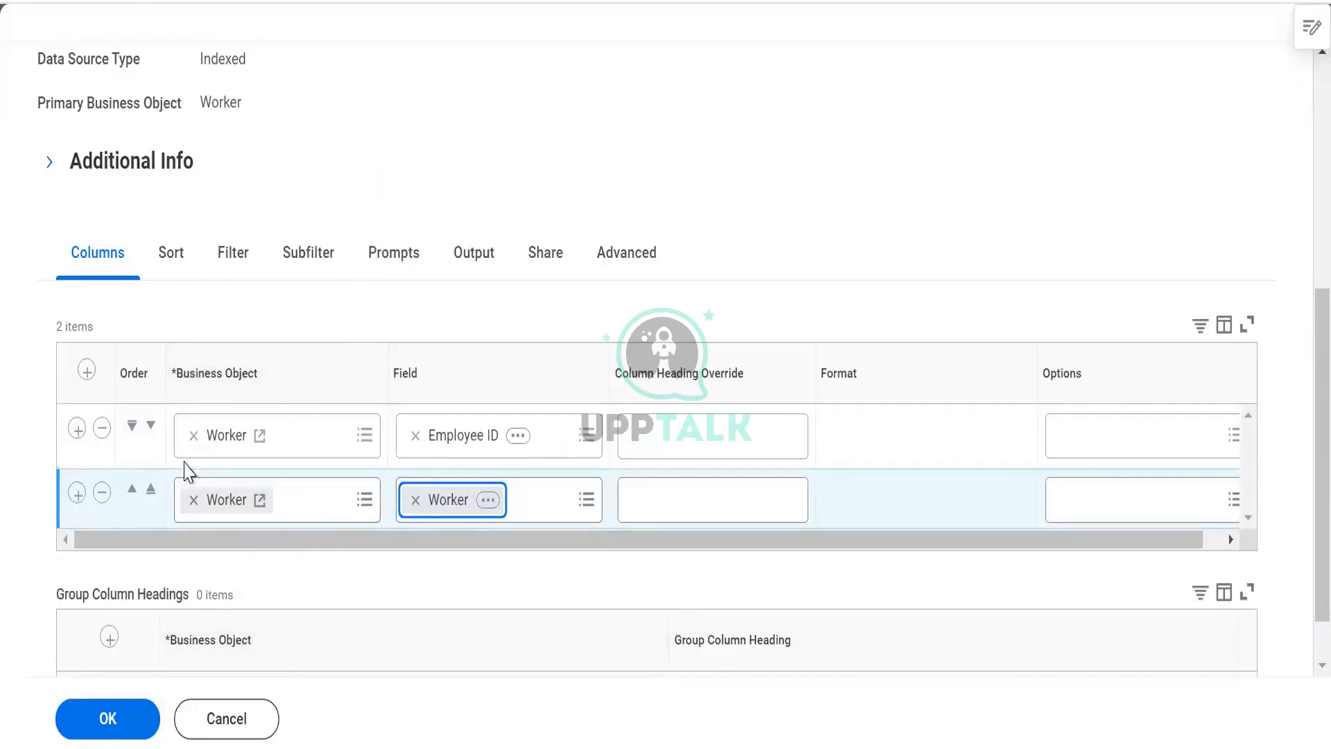
left_click(78, 500)
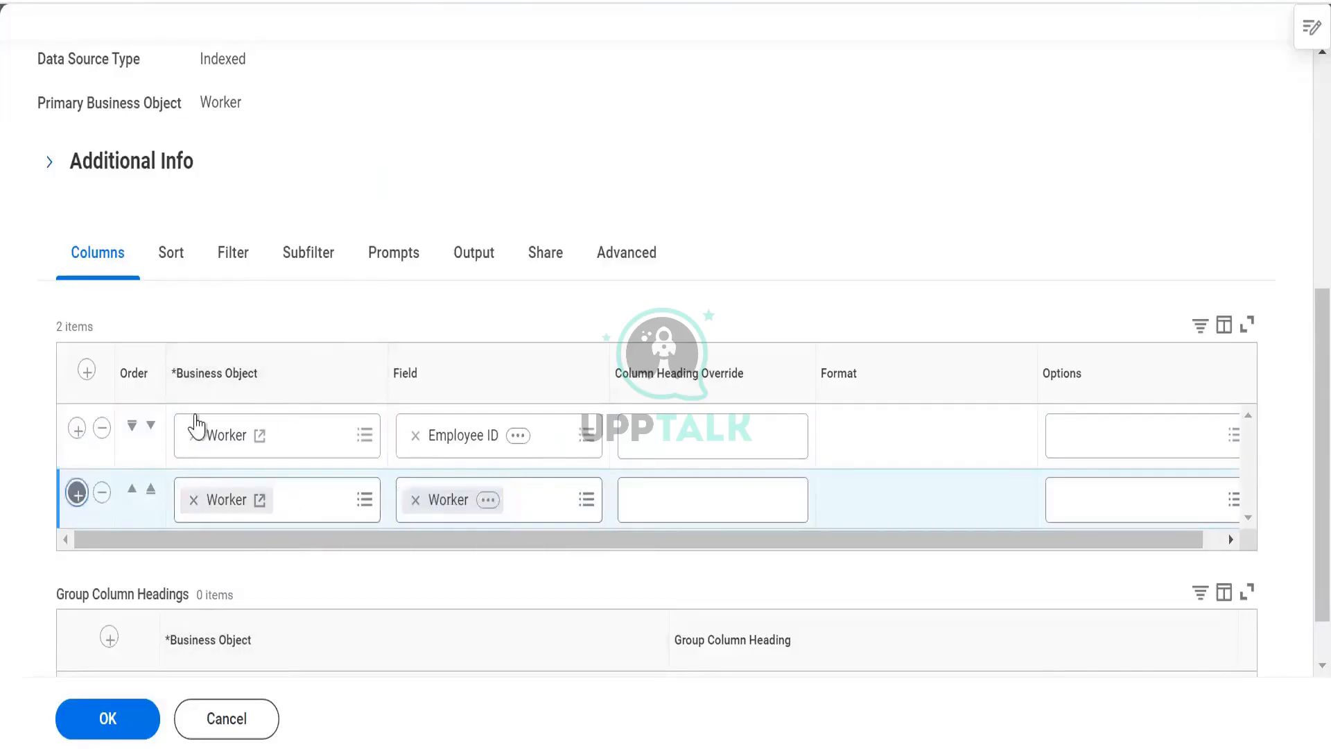
left_click(200, 509)
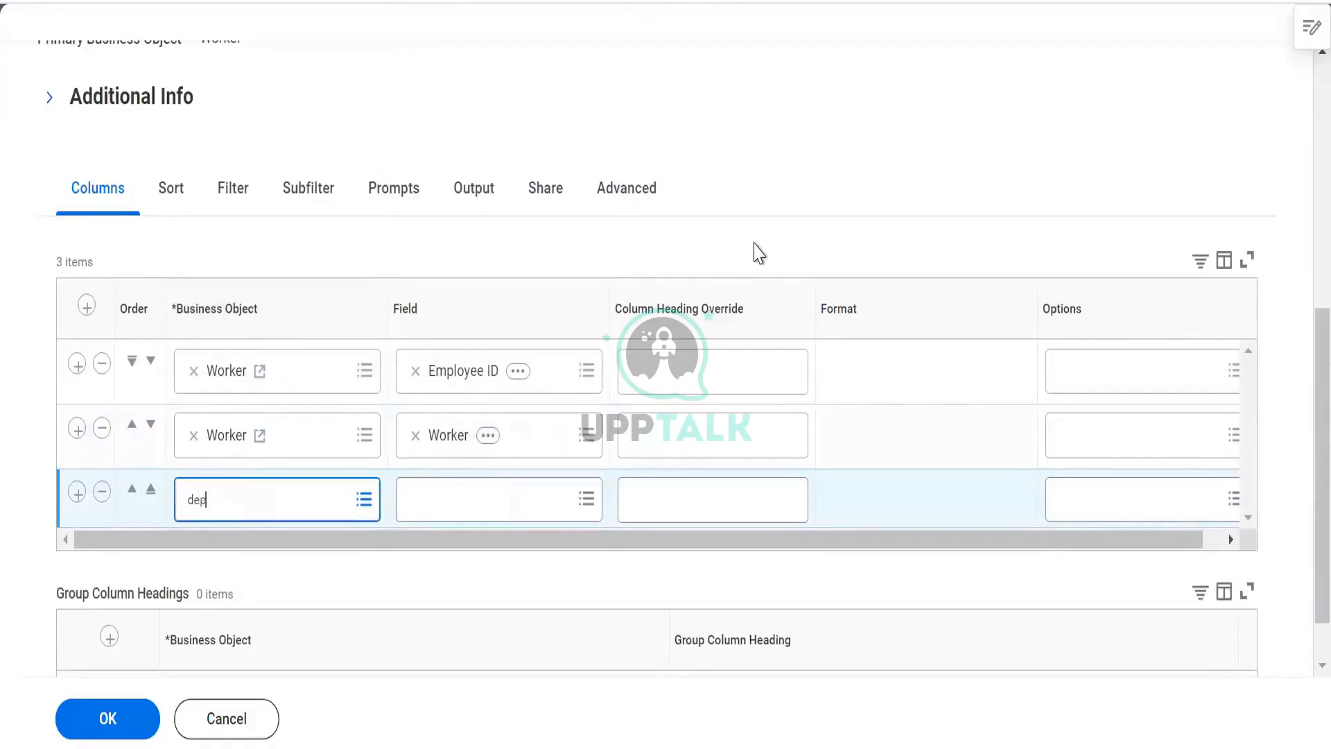
type("depend")
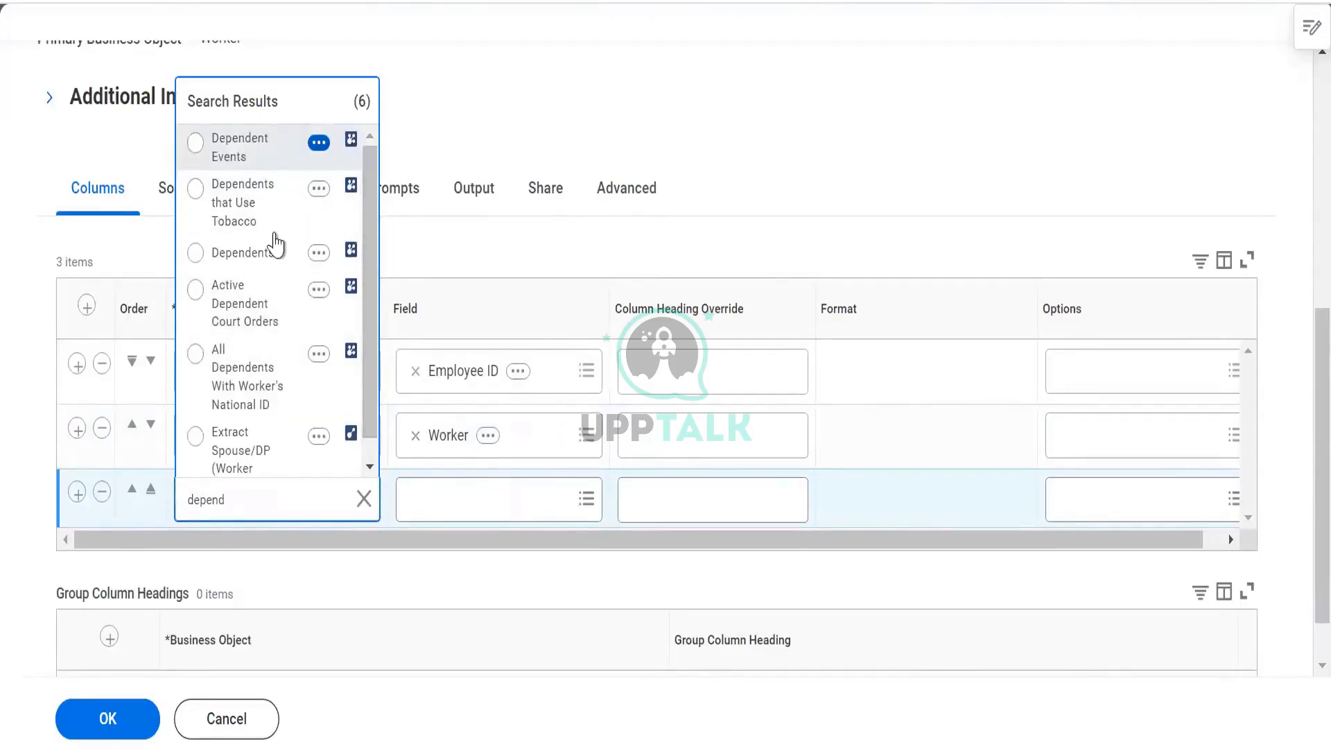
left_click(274, 250)
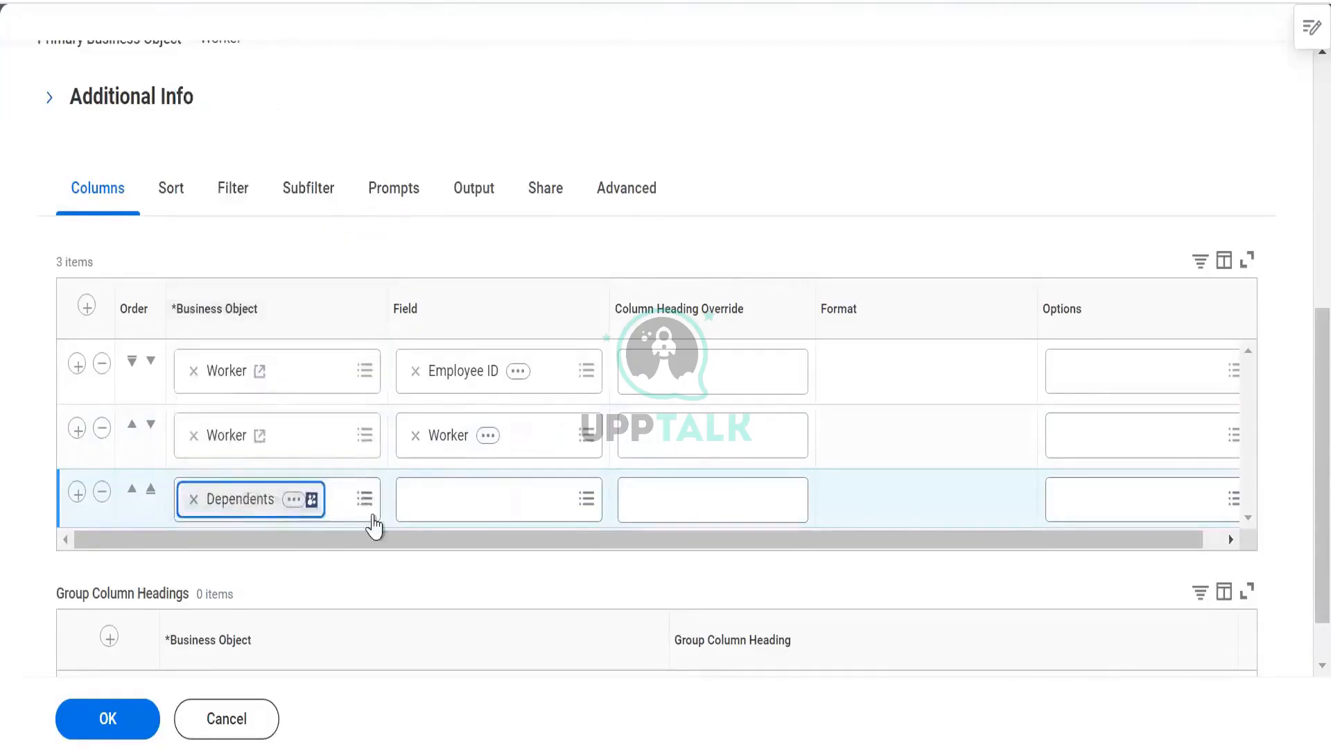
left_click(194, 499)
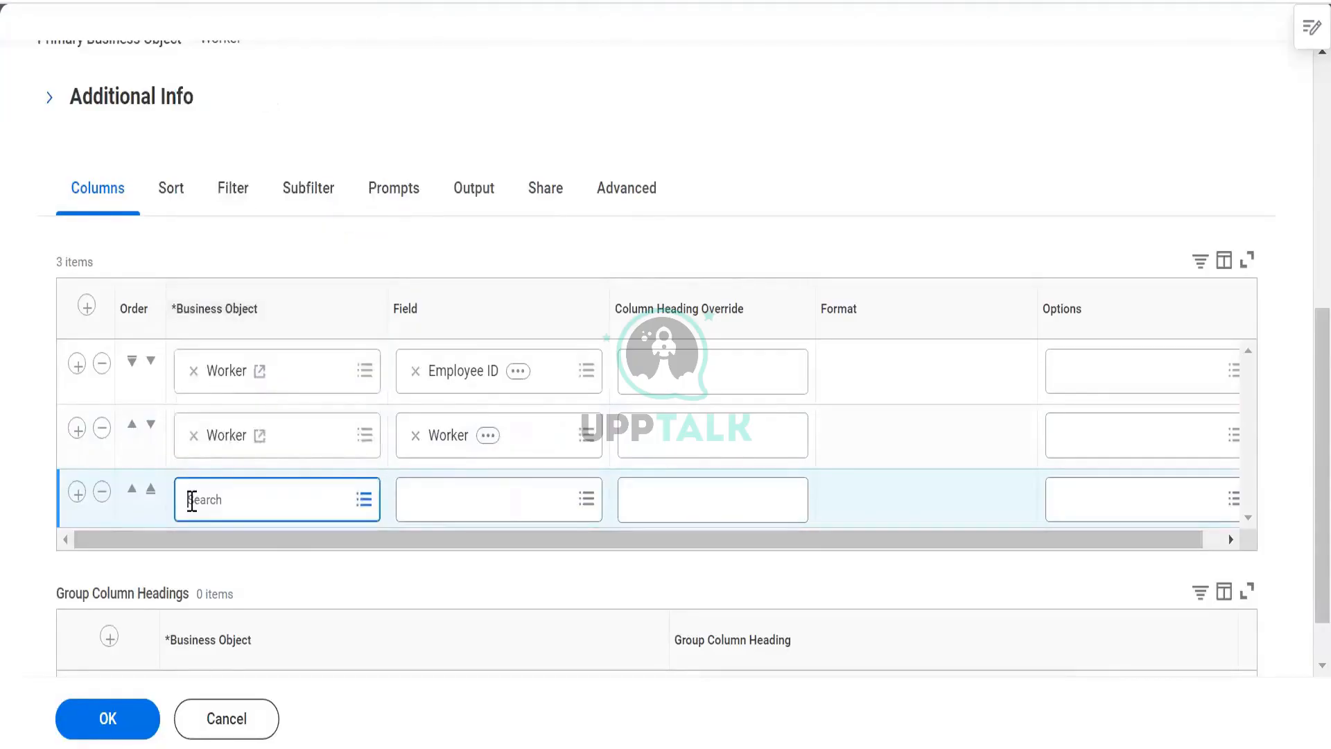
Step: Set the third column row to the Worker business object with the Dependents field
key("Return")
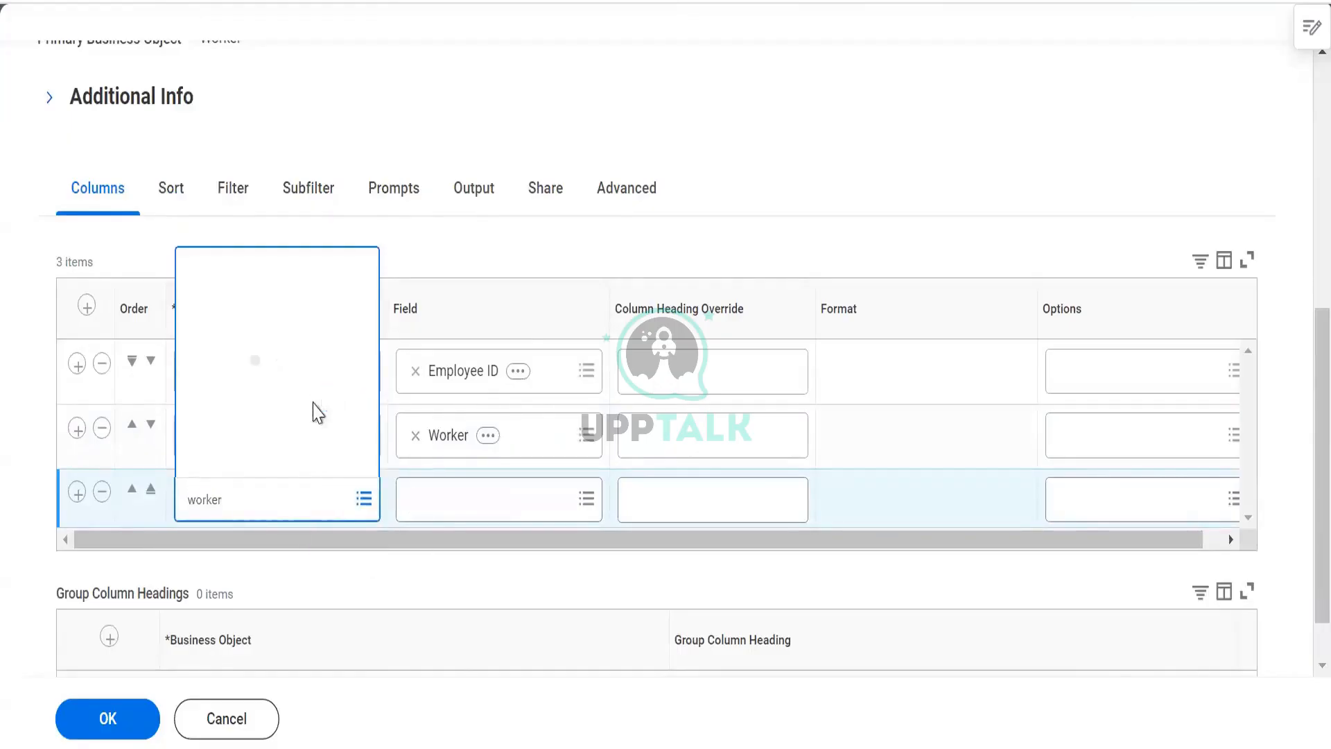
left_click(258, 143)
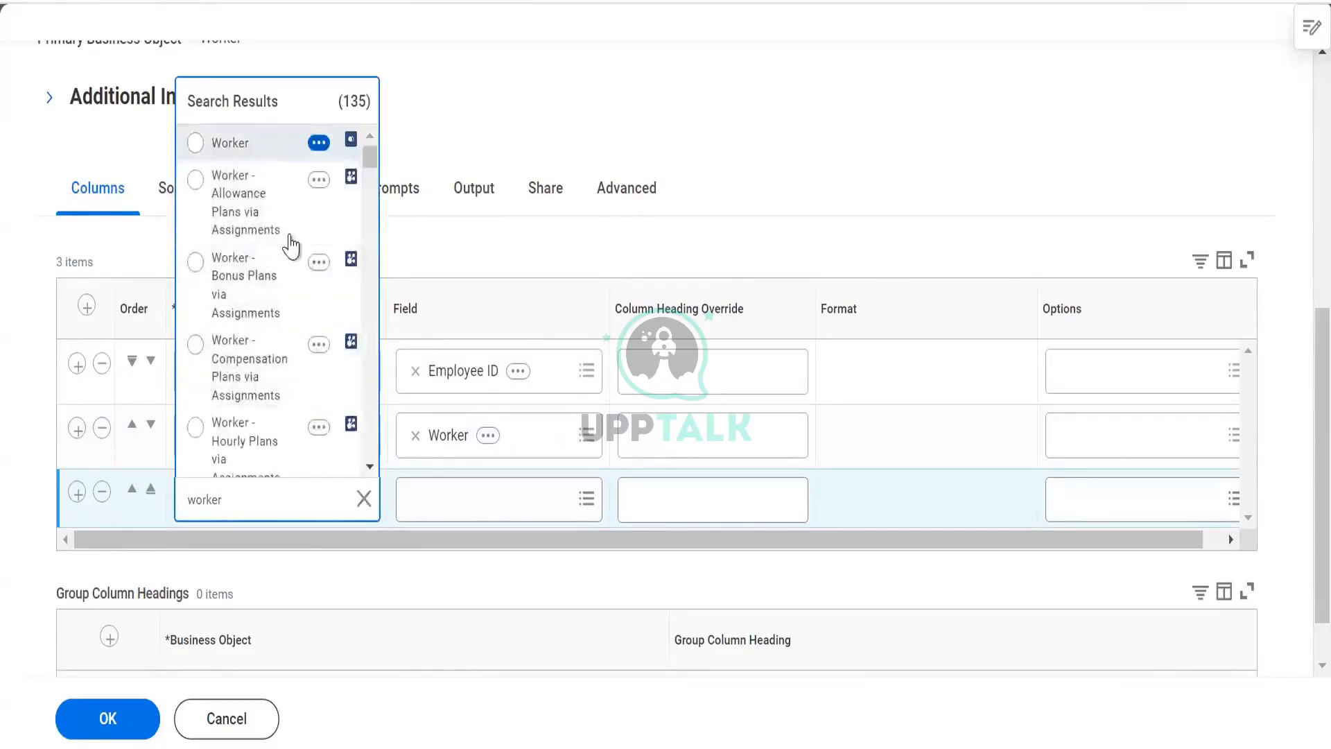
left_click(439, 496)
type("depen")
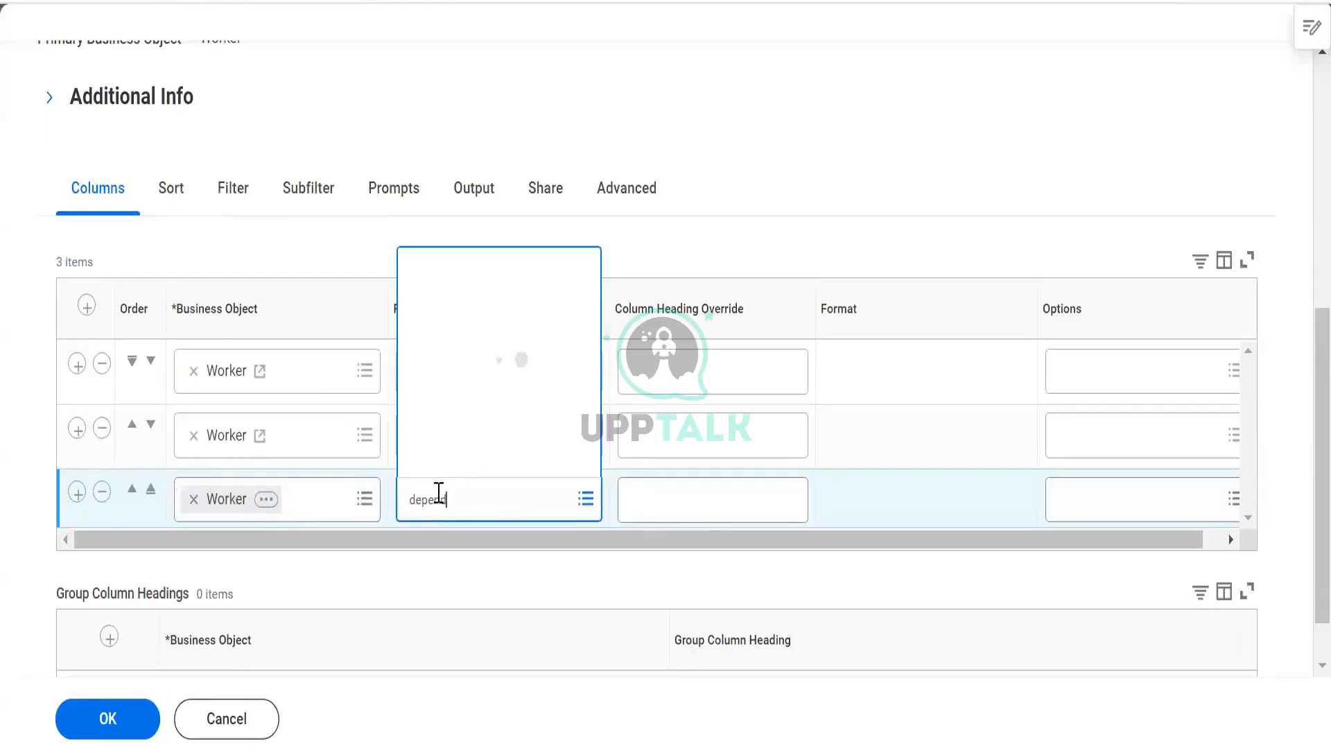
type("d")
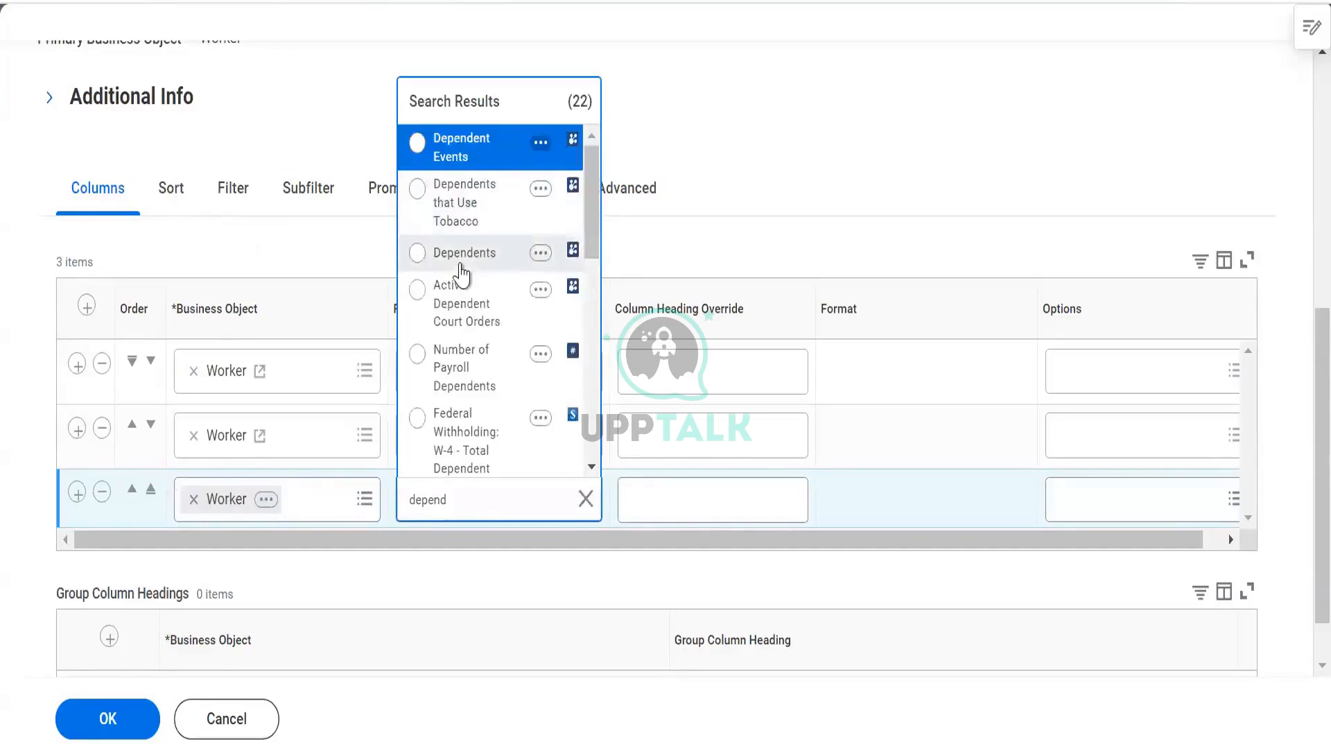
left_click(459, 252)
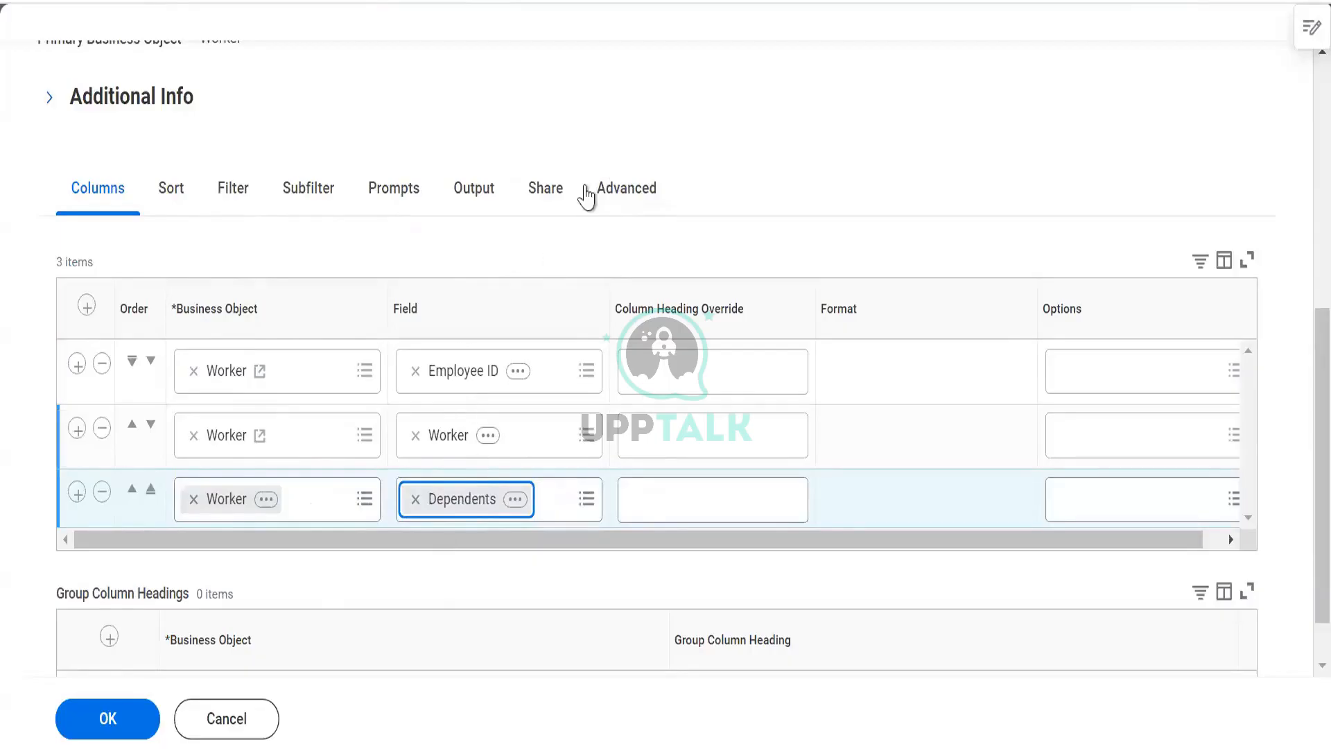
Step: In the report's advanced options, turn on Enable As Web Service, Enable for Prism and Enable for Worksheets
left_click(601, 197)
left_click(602, 203)
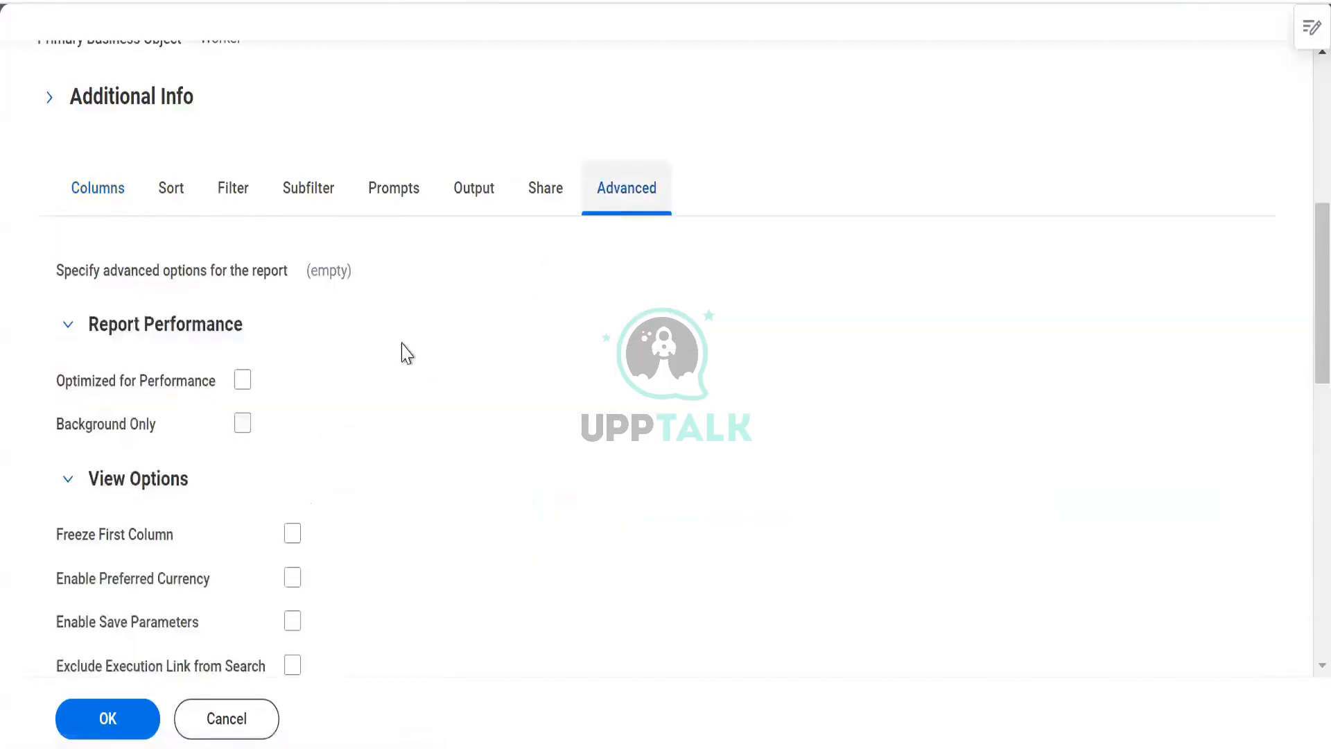
scroll(497, 466, "down", 5)
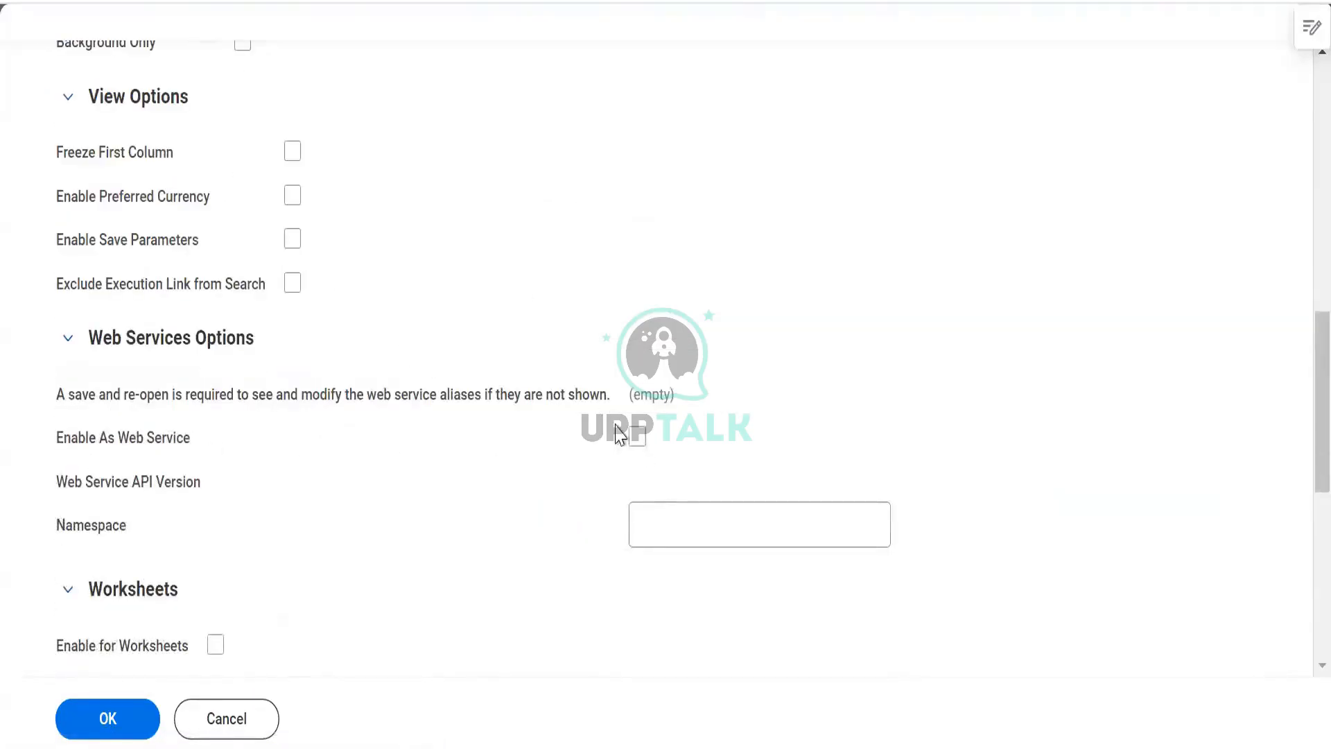
left_click(635, 441)
scroll(455, 368, "down", 3)
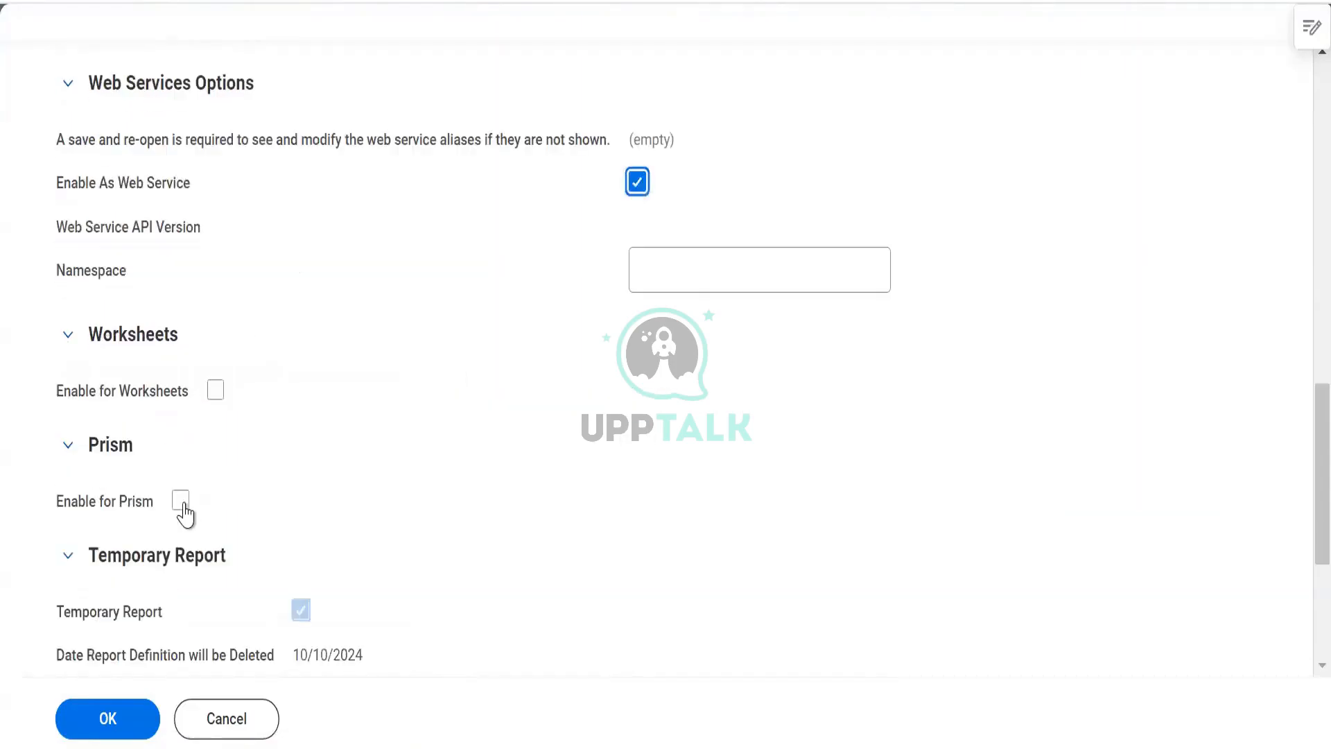
left_click(182, 512)
left_click(214, 403)
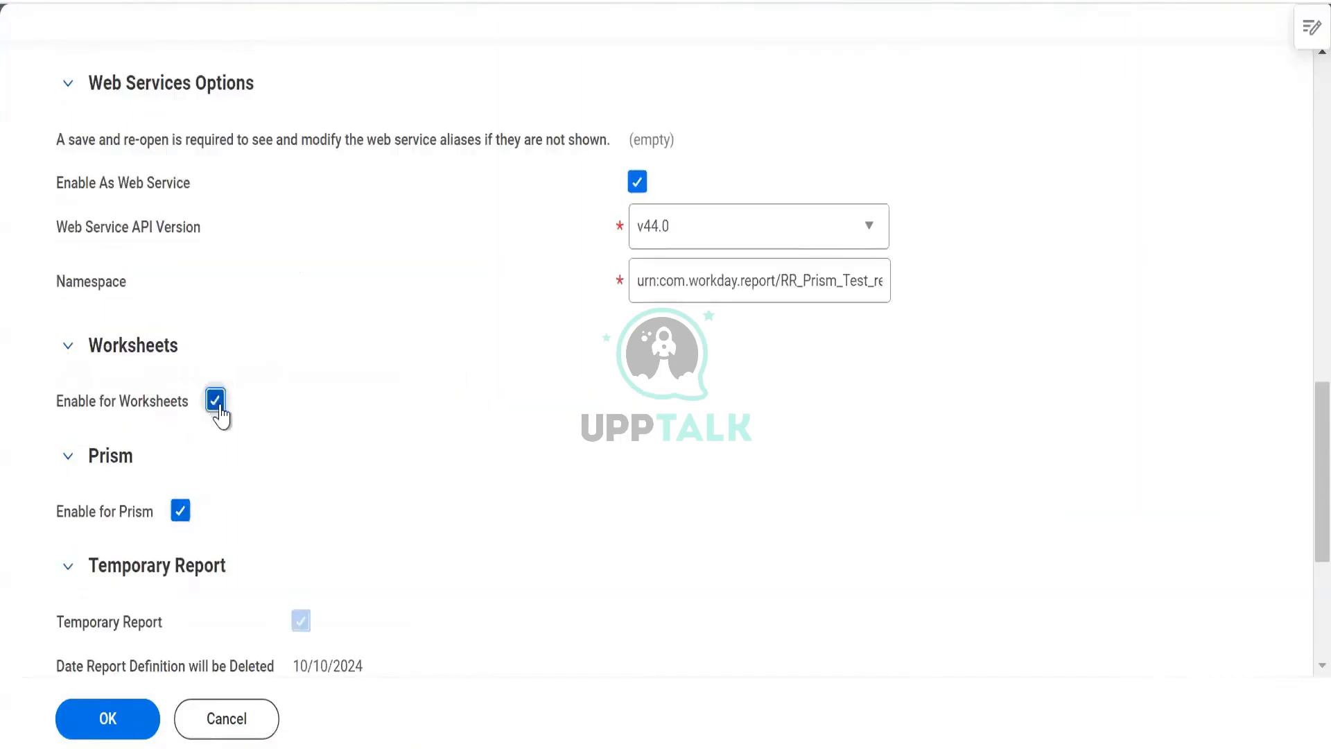
Step: Submit the report definition and read the details of the reported errors
left_click(109, 728)
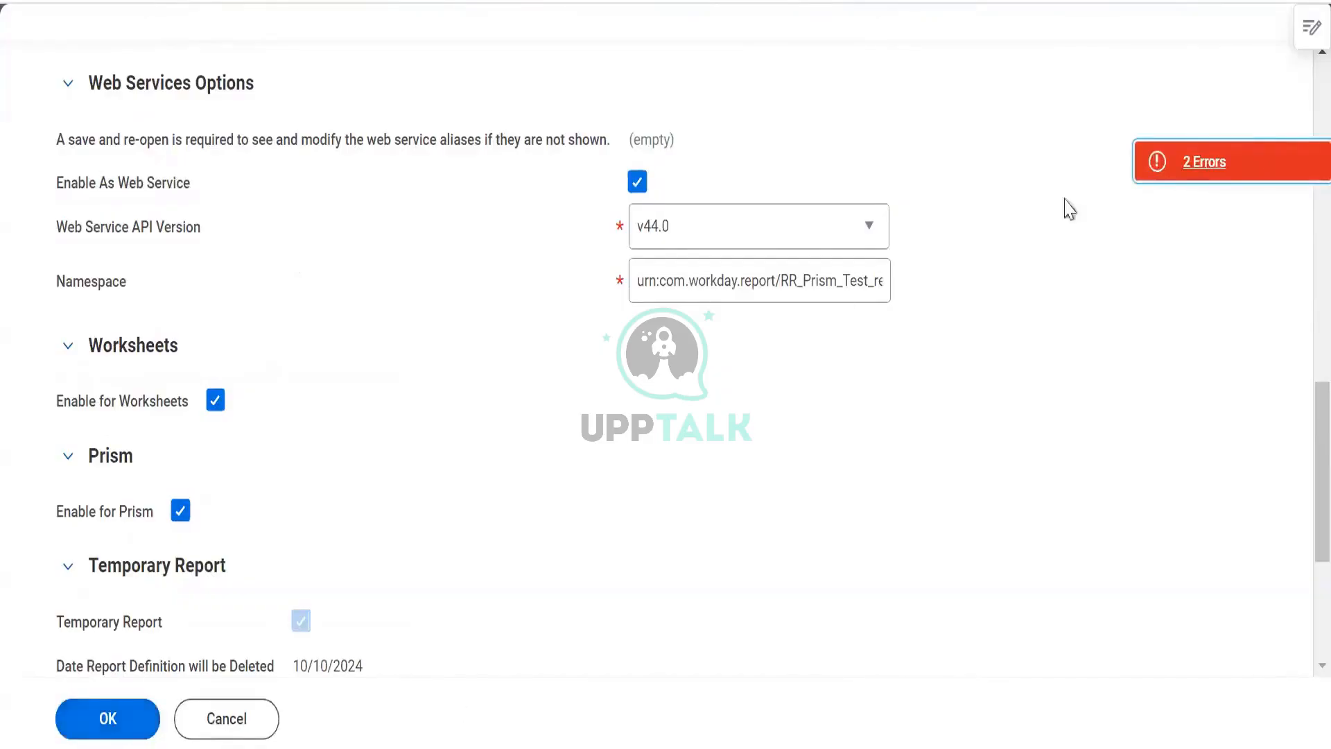
left_click(1168, 166)
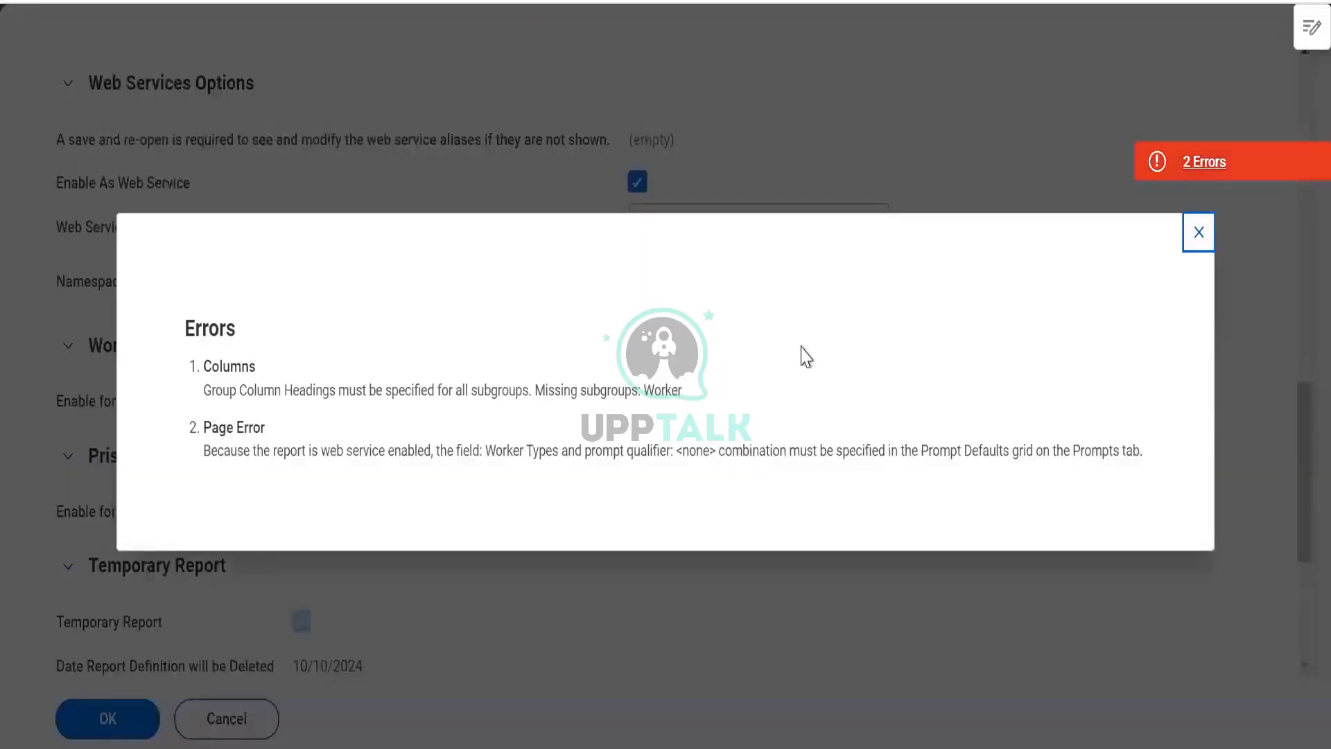
left_click(1194, 234)
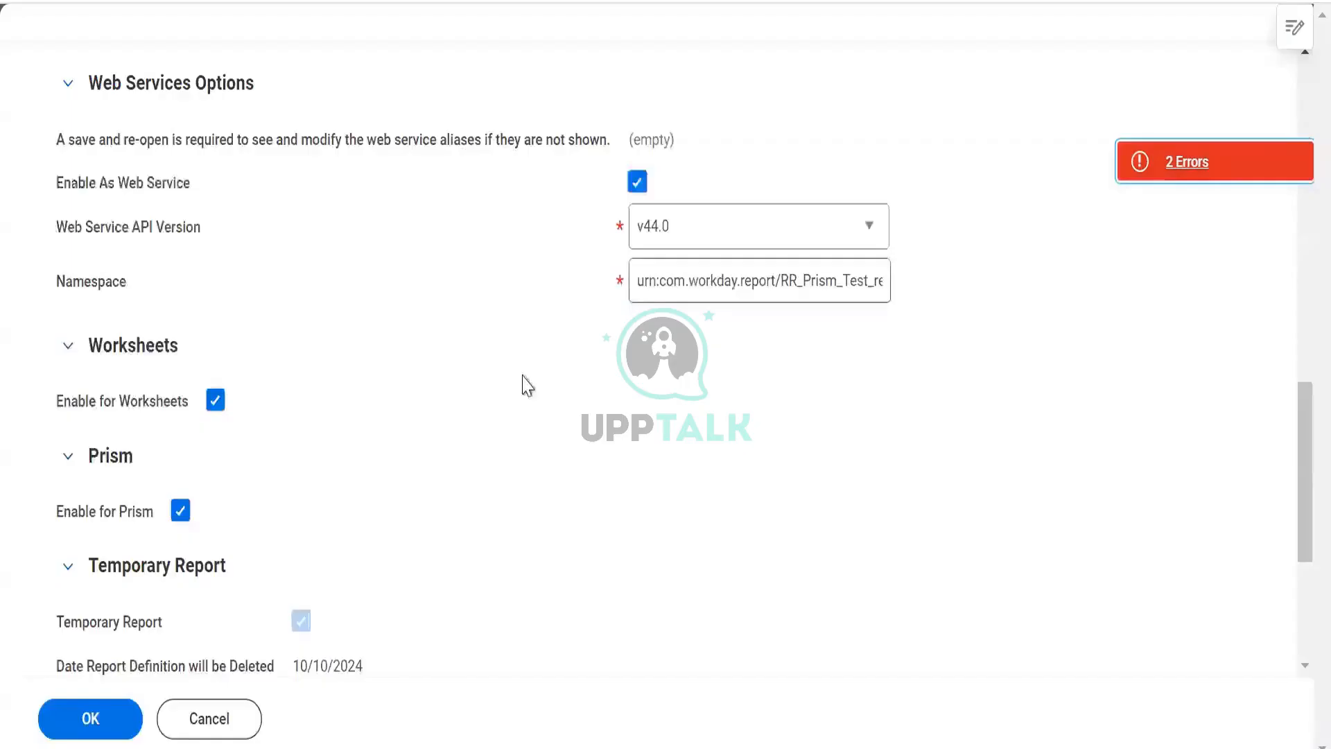
Step: Add a Group Column Headings row for the Worker business object
scroll(523, 384, "up", 7)
left_click(134, 68)
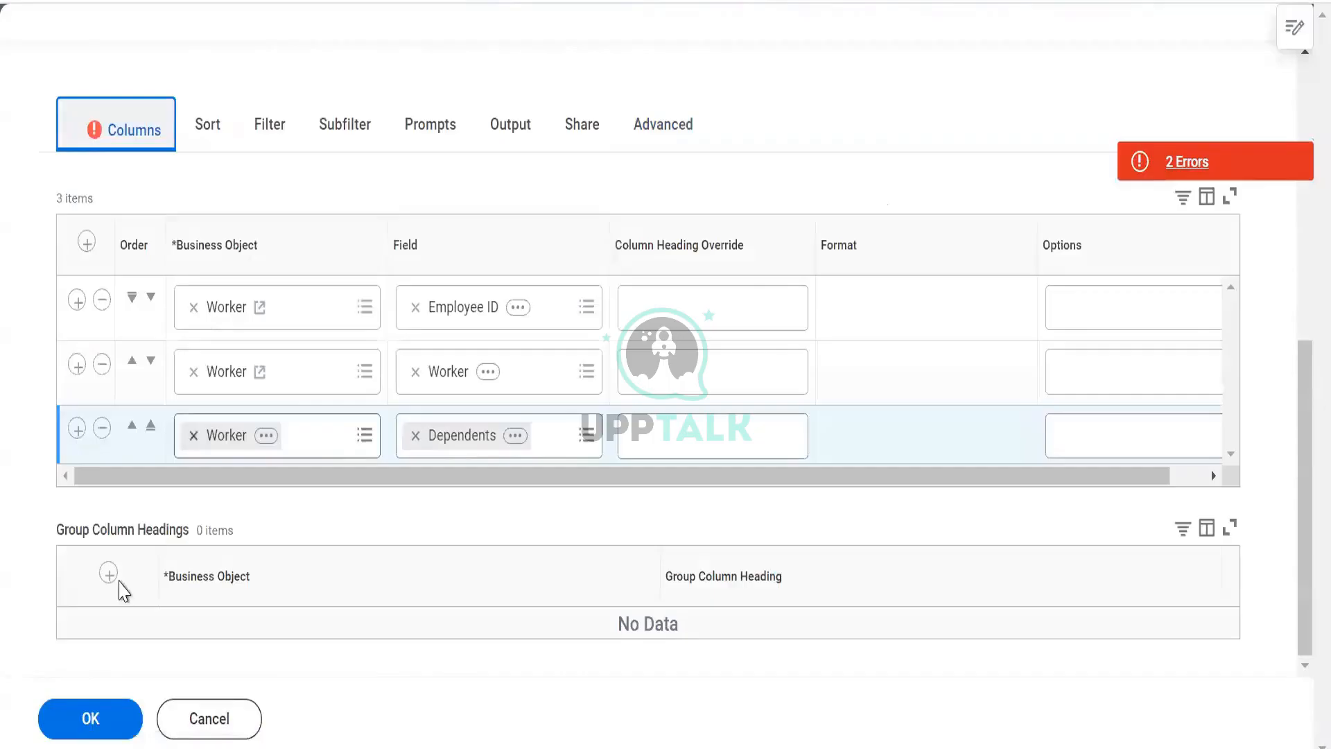
left_click(111, 574)
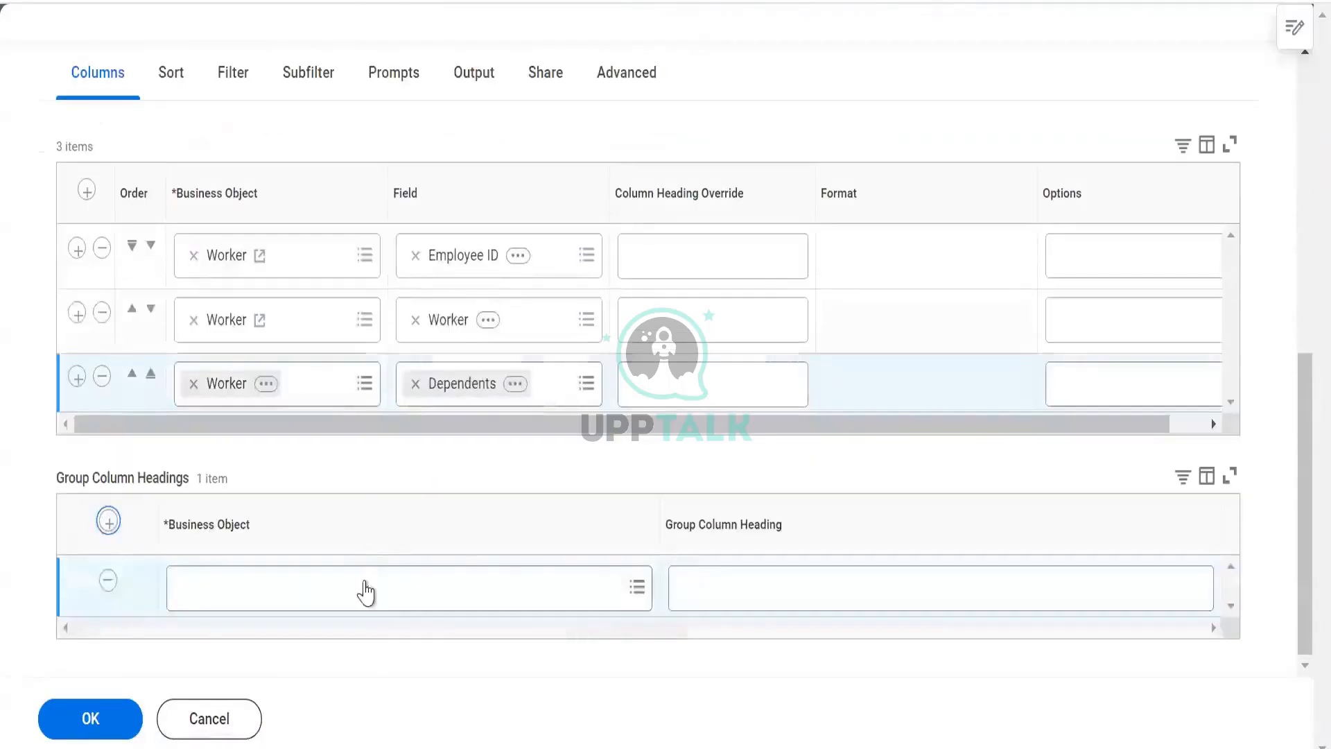
left_click(365, 586)
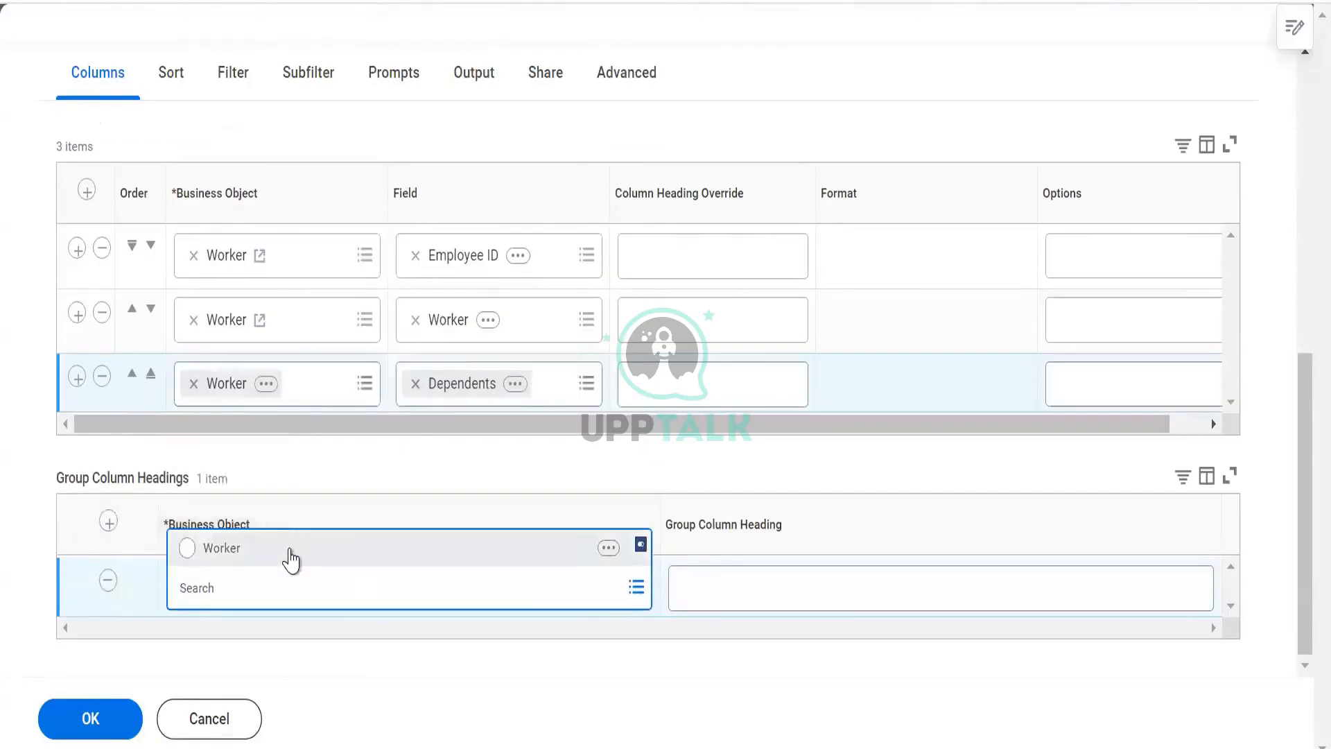
left_click(289, 553)
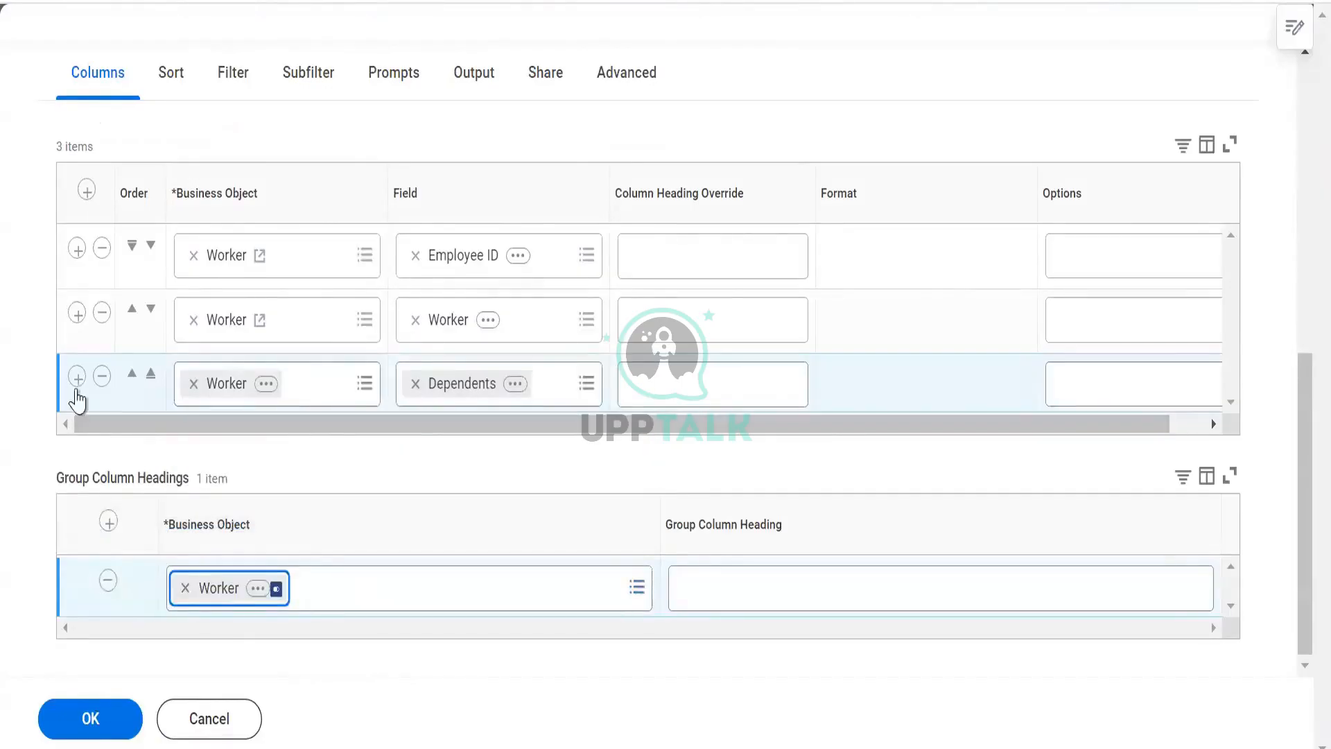
Step: Add a fourth column row for the Worker business object with the Total Base Pay Annualized - Amount field
left_click(77, 376)
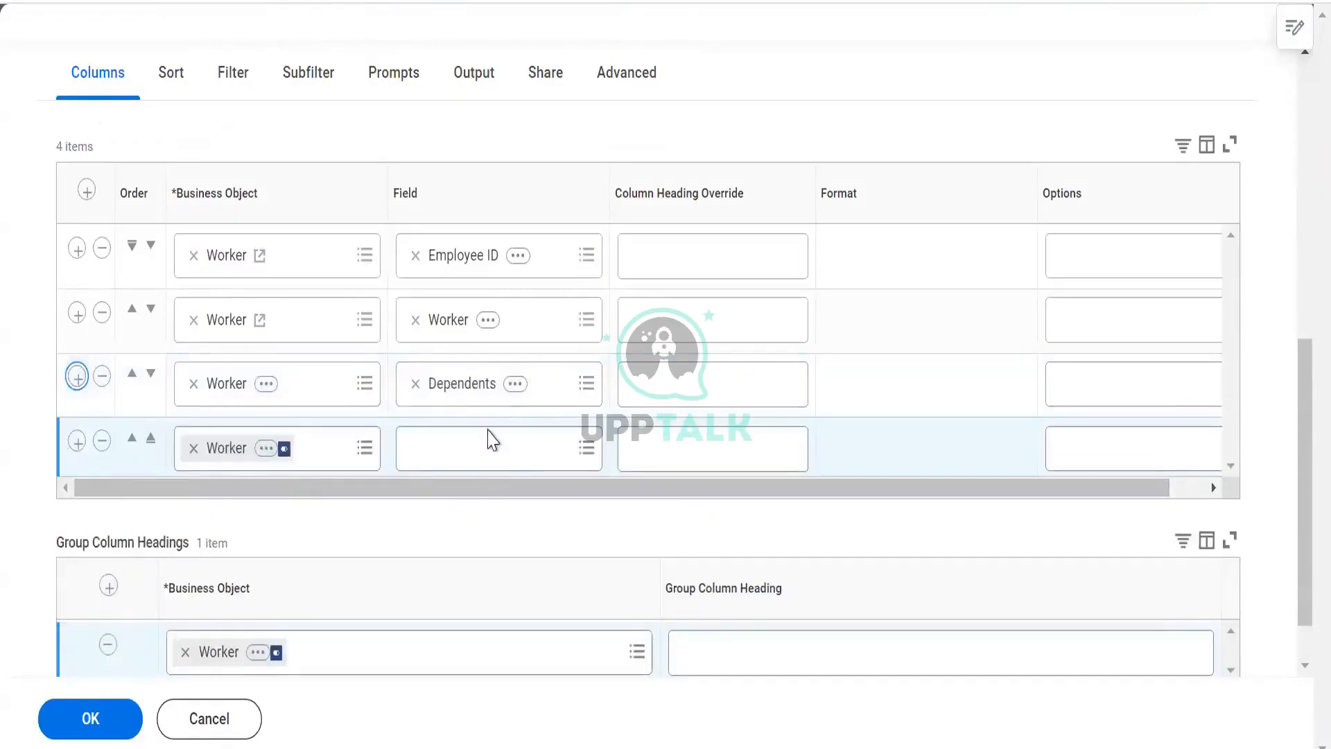
left_click(492, 440)
type("t")
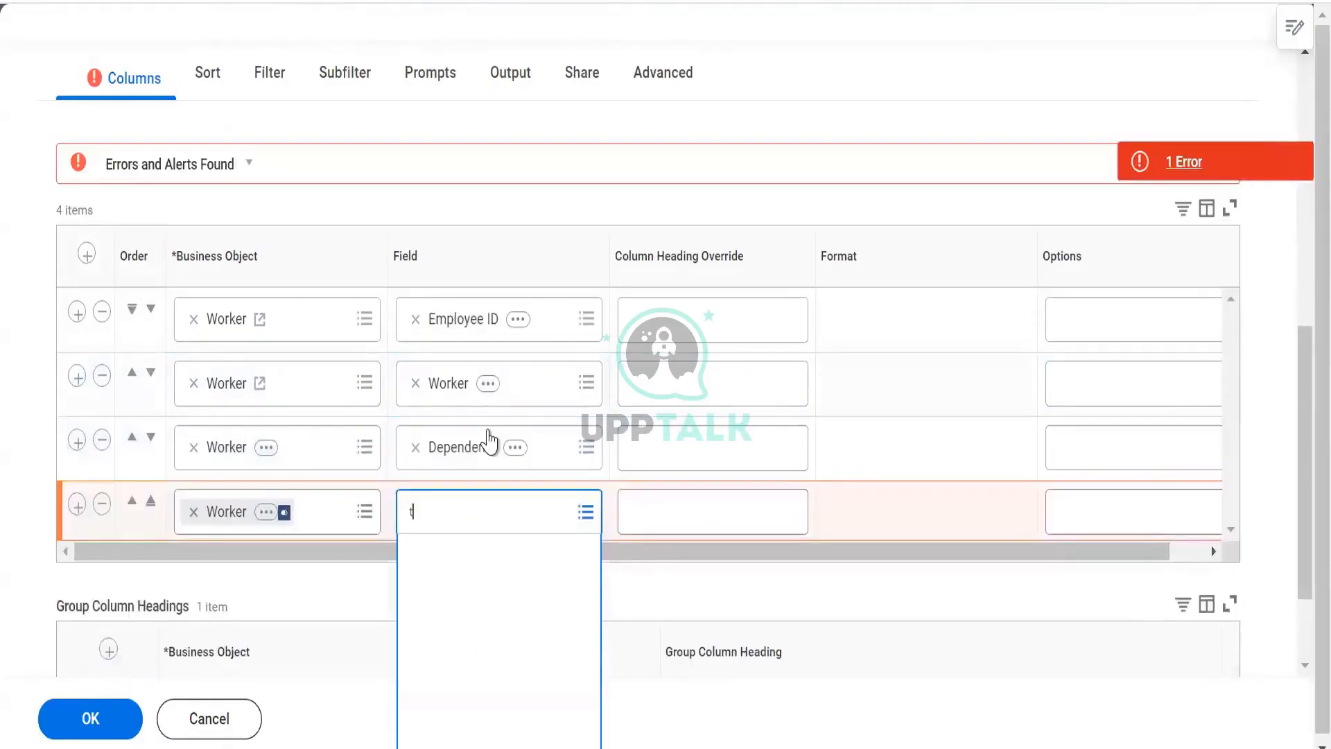
type("otal base pay annu")
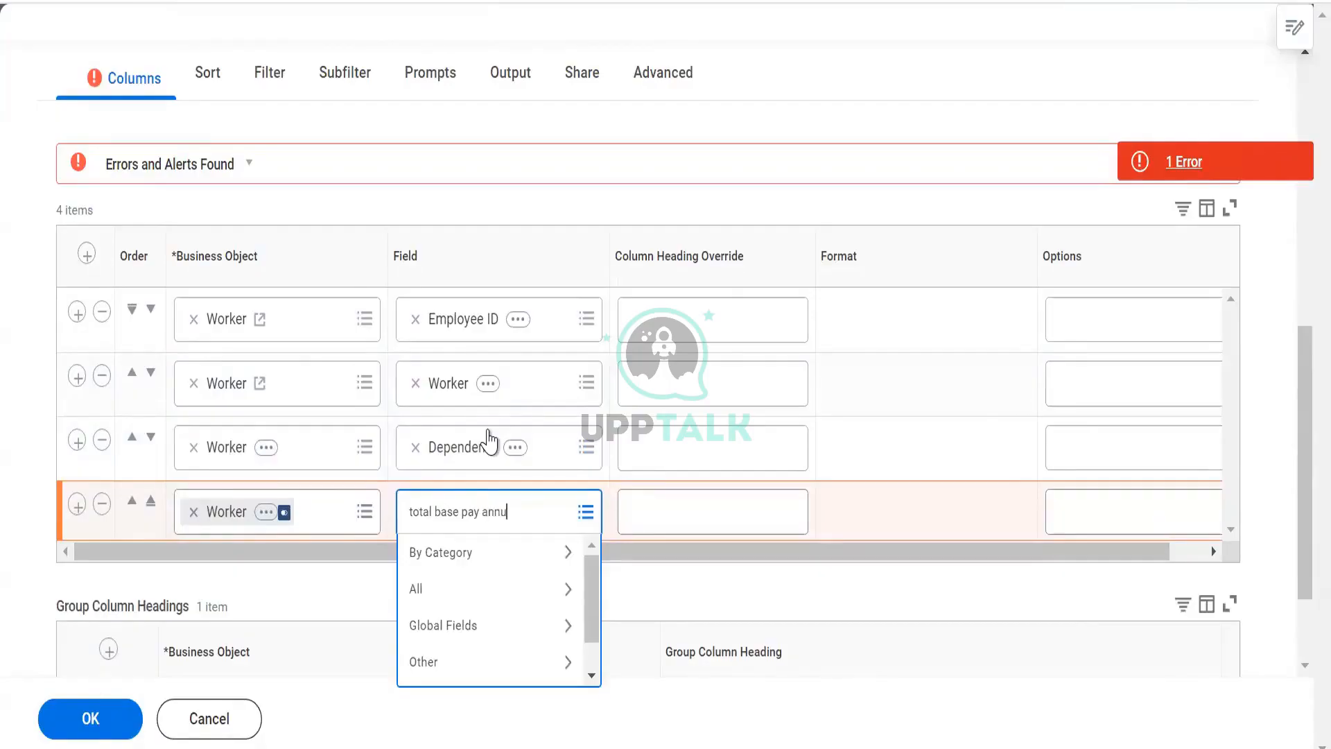
key("Return")
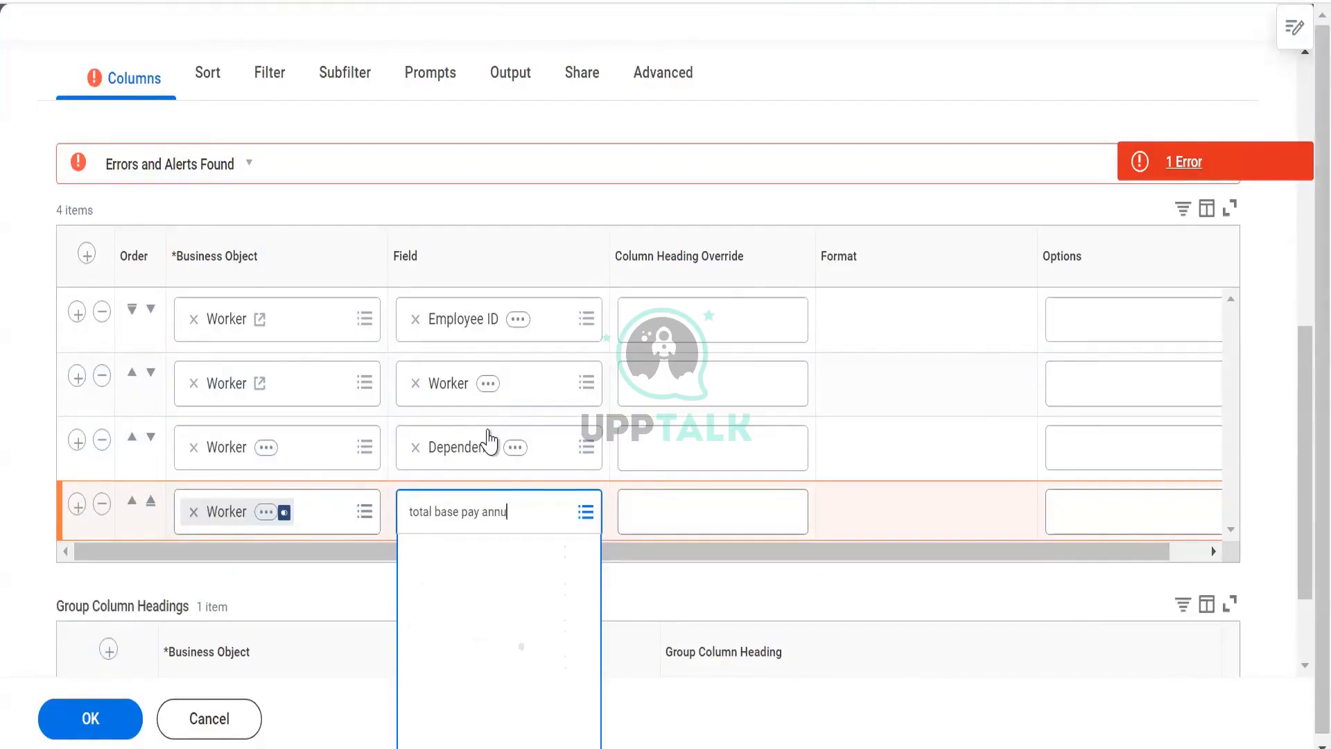
left_click(487, 597)
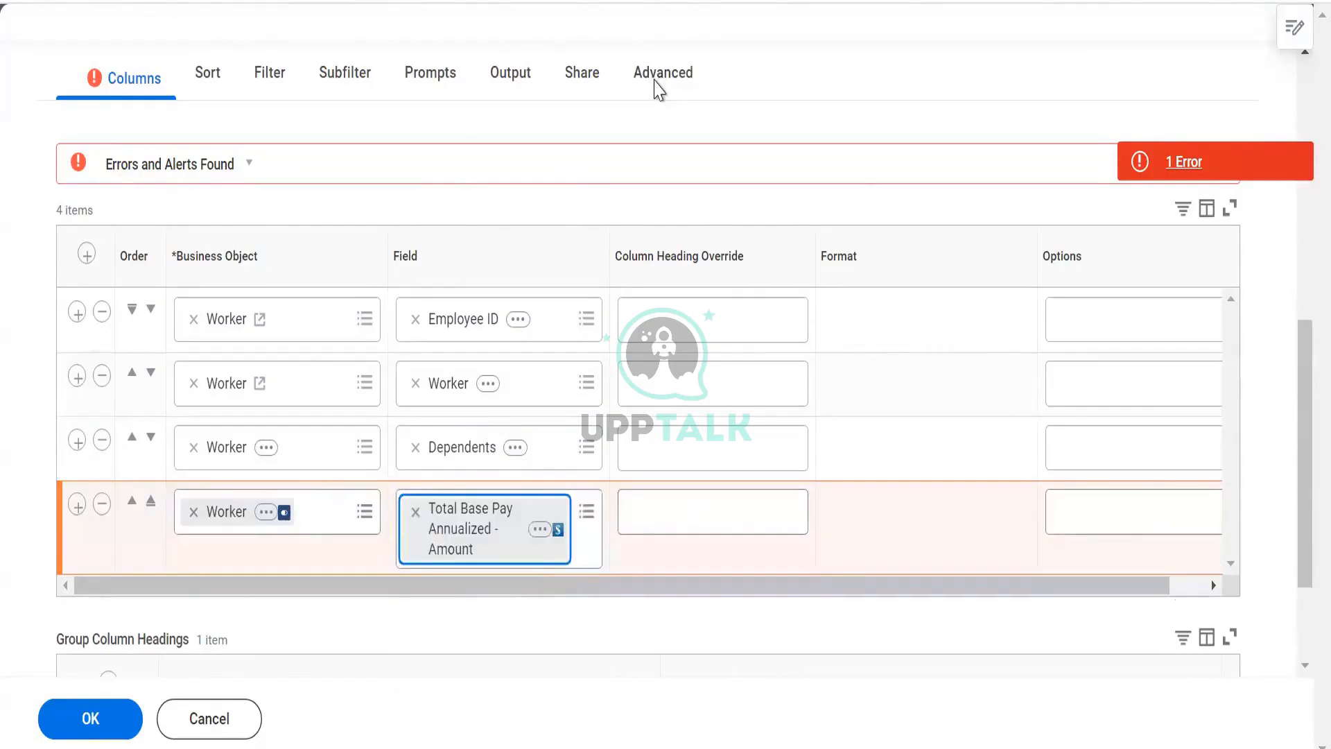
Step: Recheck the report's advanced options and column rows, and submit the definition to read the reported error and alert details
left_click(659, 83)
scroll(460, 455, "down", 7)
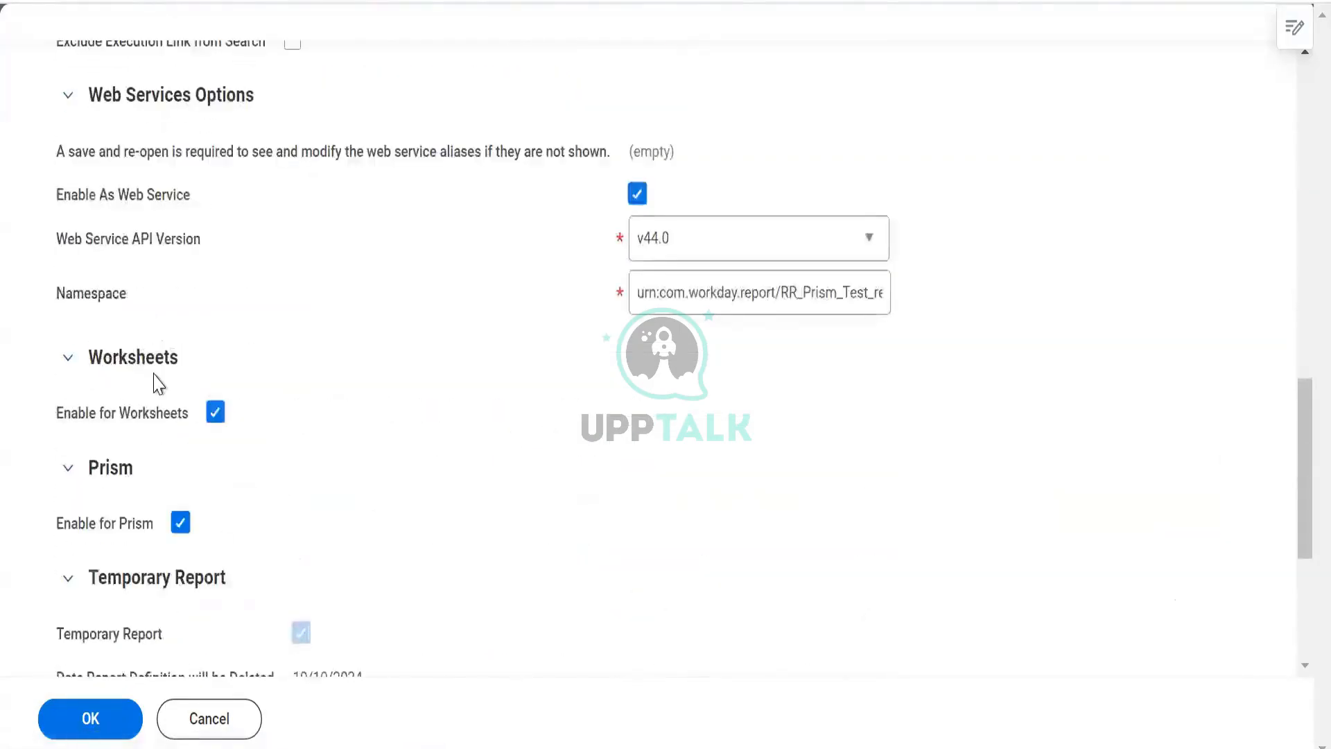
scroll(149, 339, "up", 7)
left_click(118, 74)
scroll(829, 378, "down", 2)
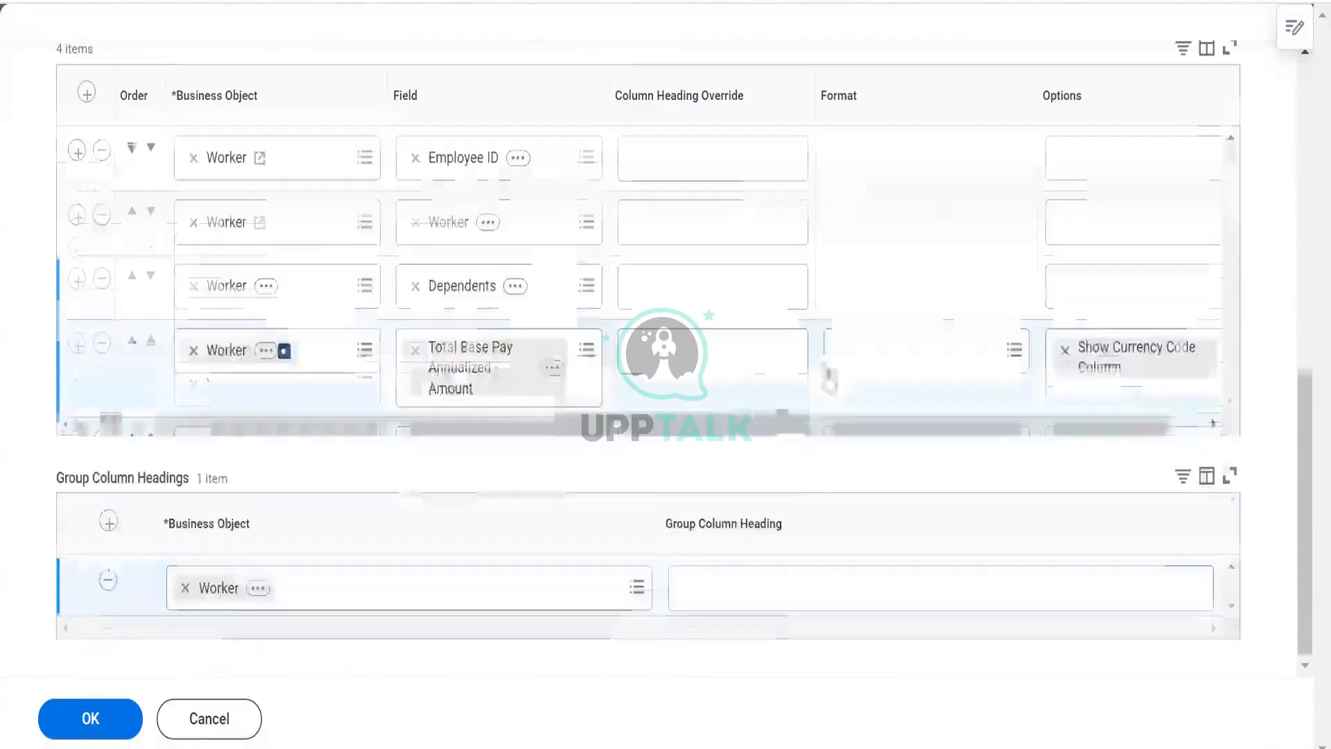
left_click(1204, 425)
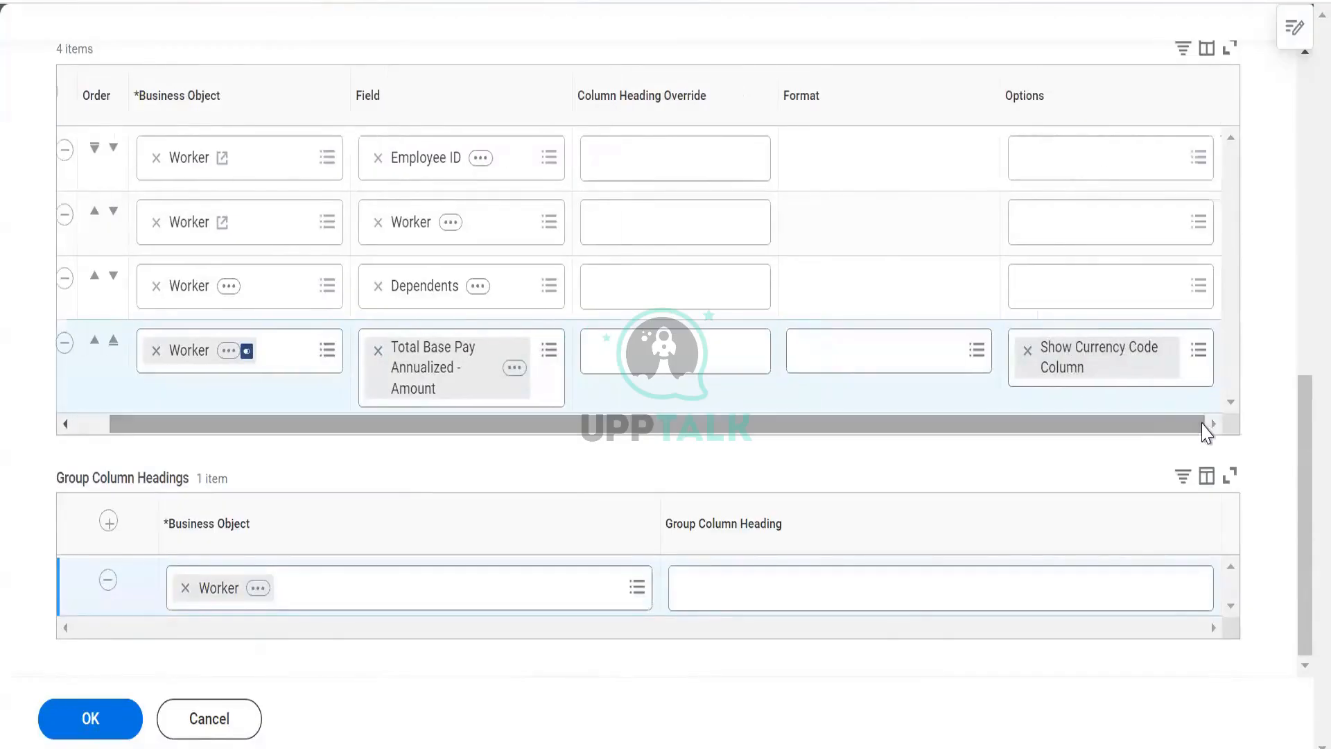
left_click(99, 733)
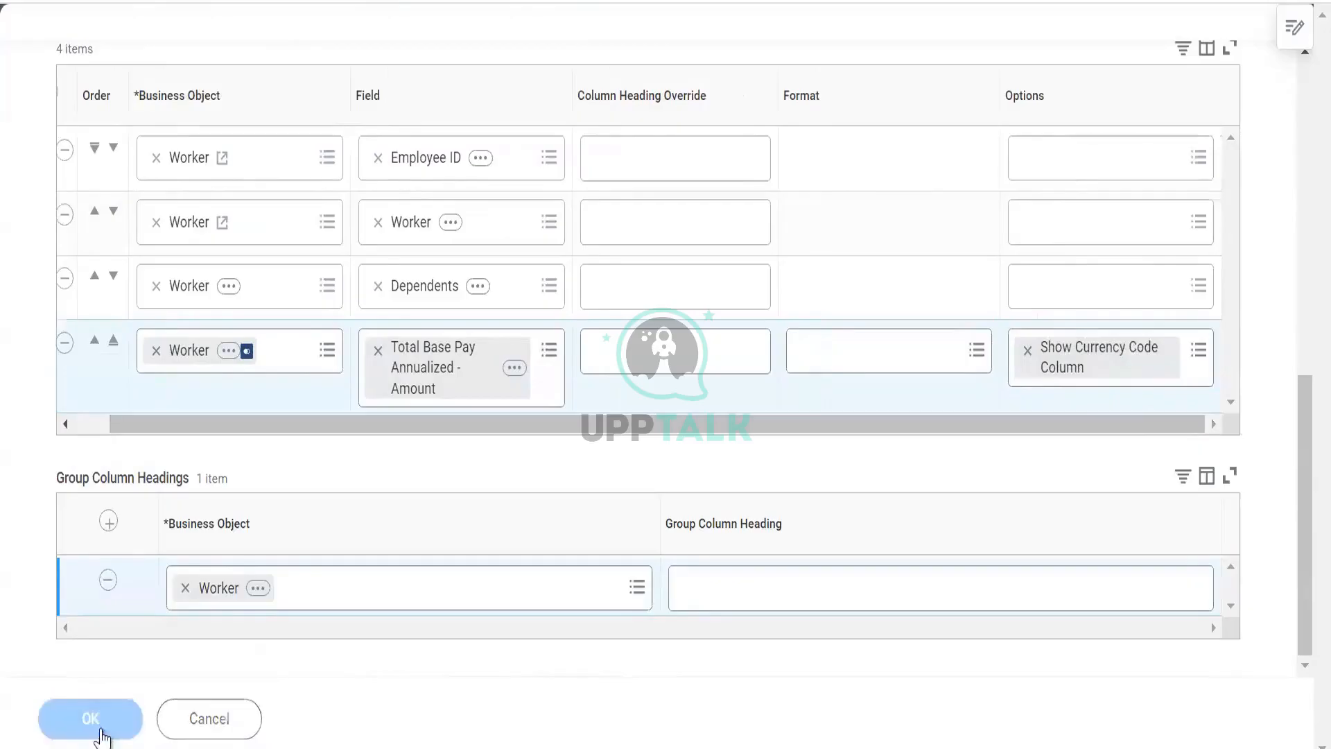
left_click(644, 149)
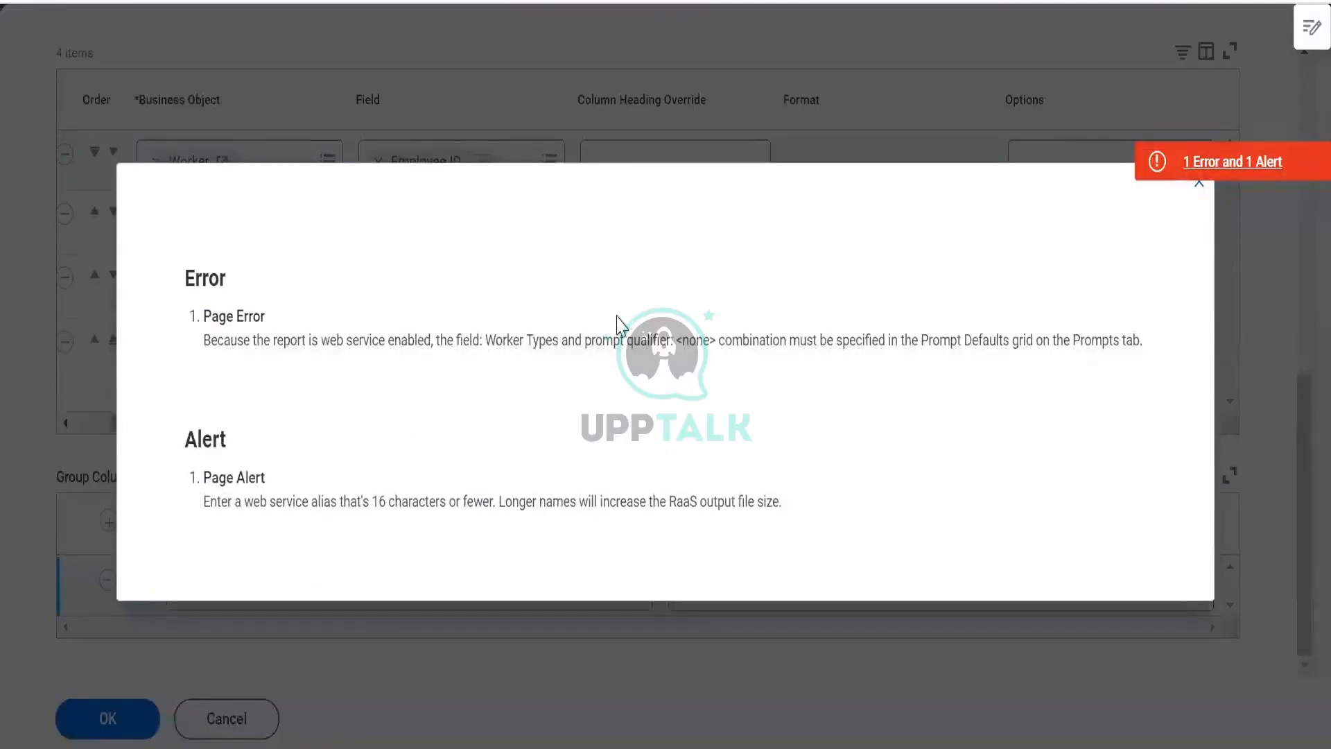
left_click(1198, 194)
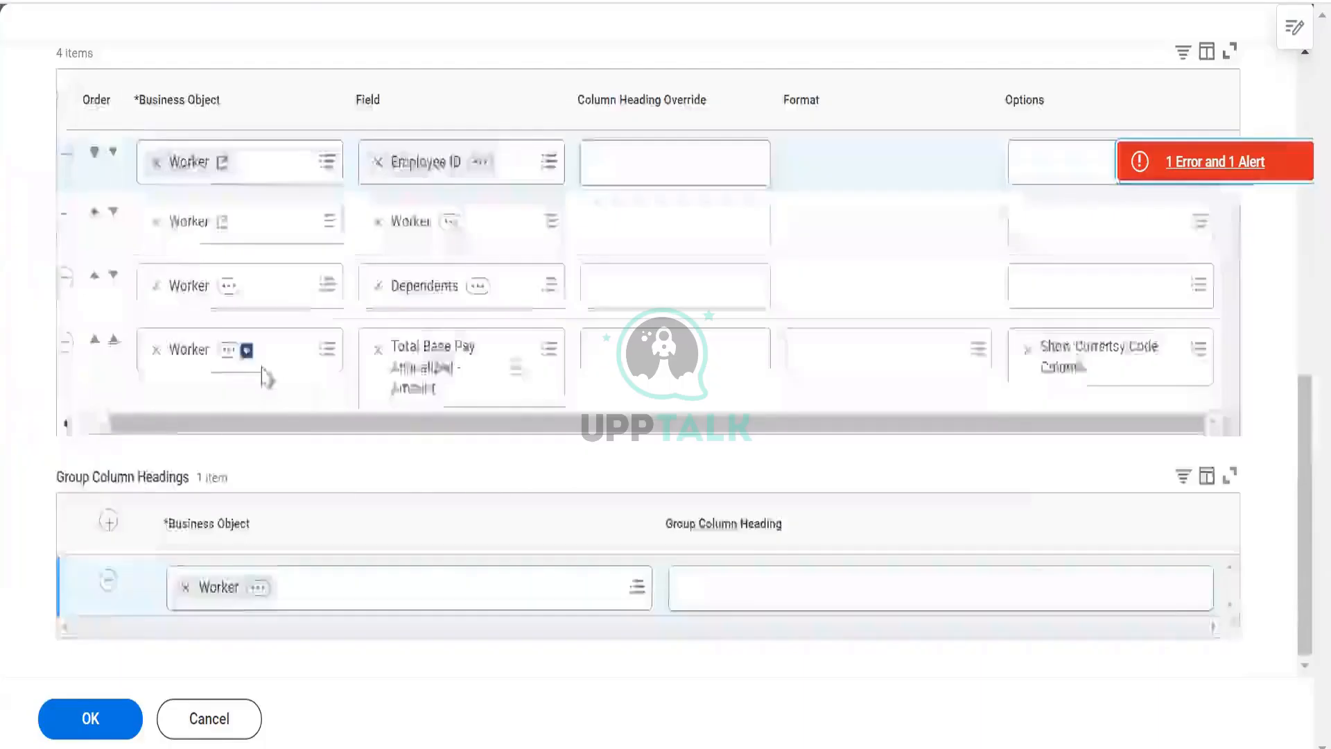
Step: Populate the undefined prompt defaults in the report's prompt settings
scroll(261, 375, "up", 4)
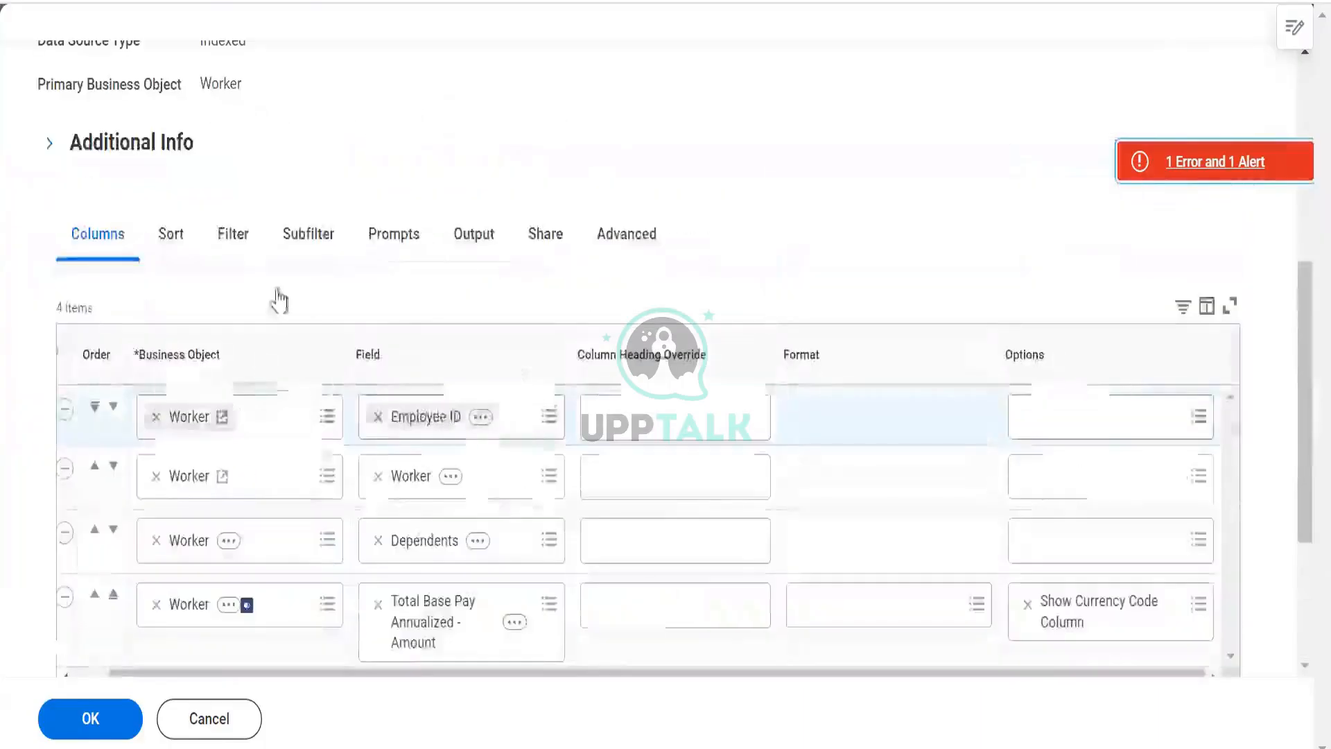
left_click(374, 253)
scroll(450, 263, "down", 2)
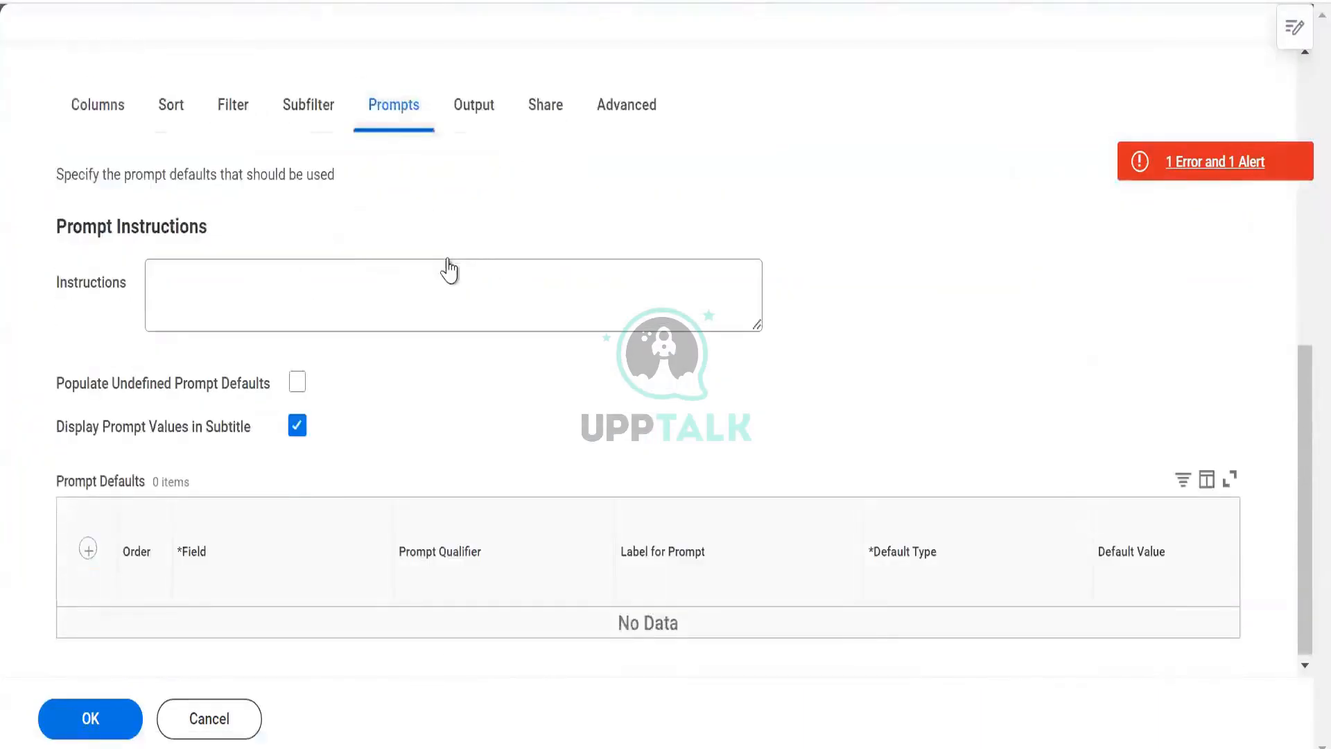
left_click(294, 388)
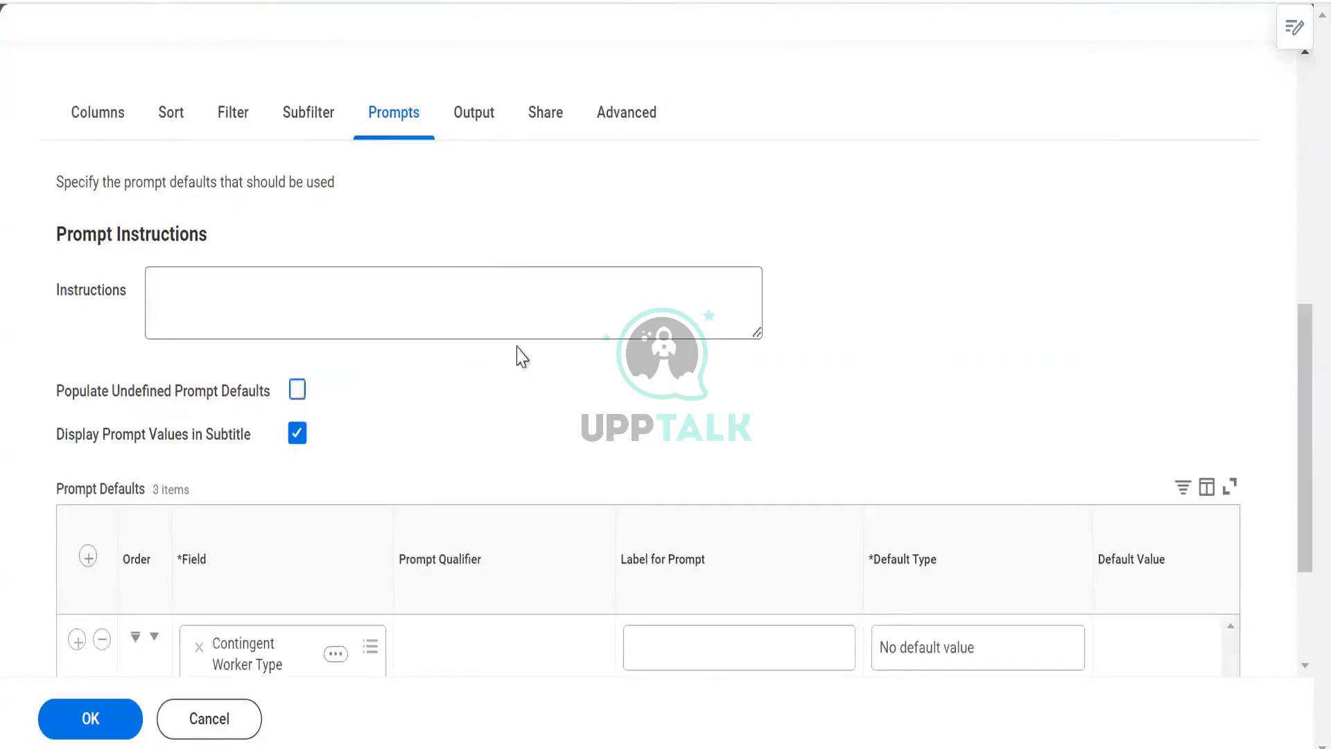
Step: Turn on Do Not Prompt at Runtime for Contingent Worker Type, Employee Type and Worker Types, and submit the report definition
scroll(517, 354, "down", 3)
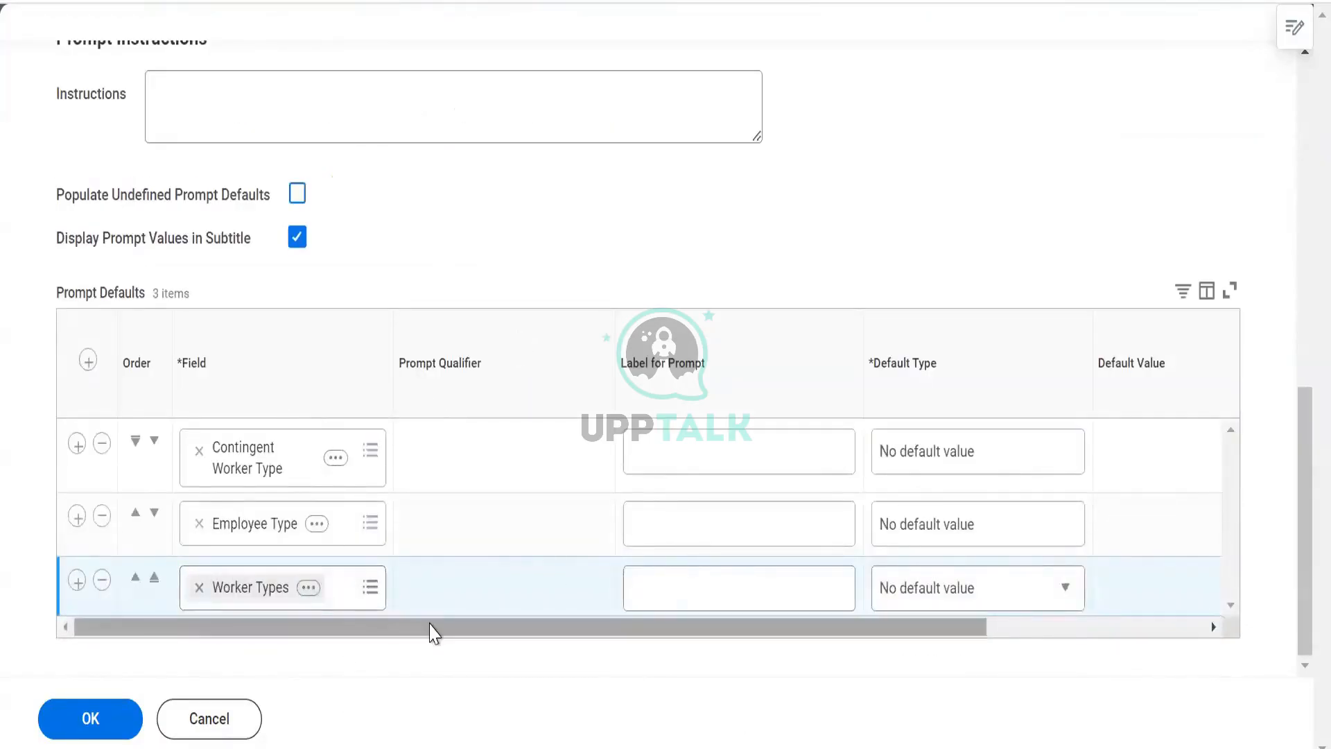
left_click_drag(433, 632, 713, 633)
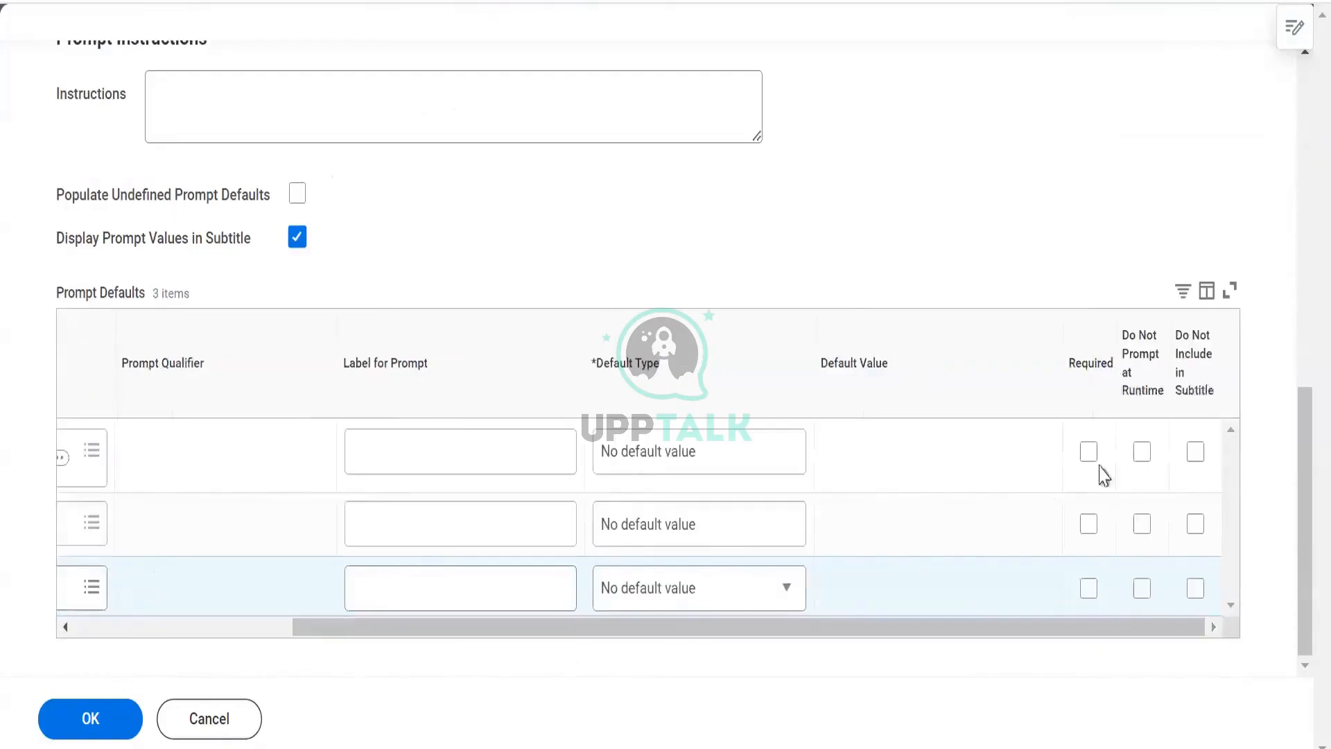
left_click(1142, 452)
left_click(1144, 539)
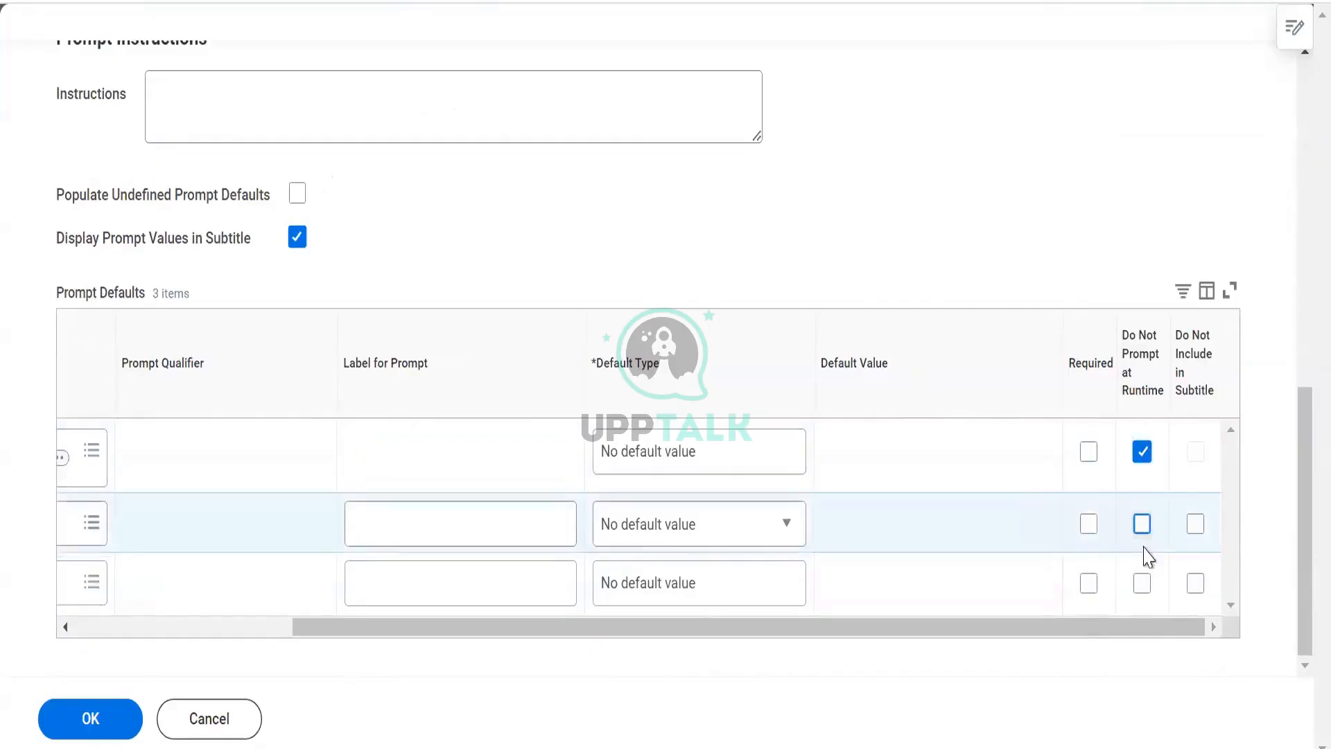
left_click(1144, 555)
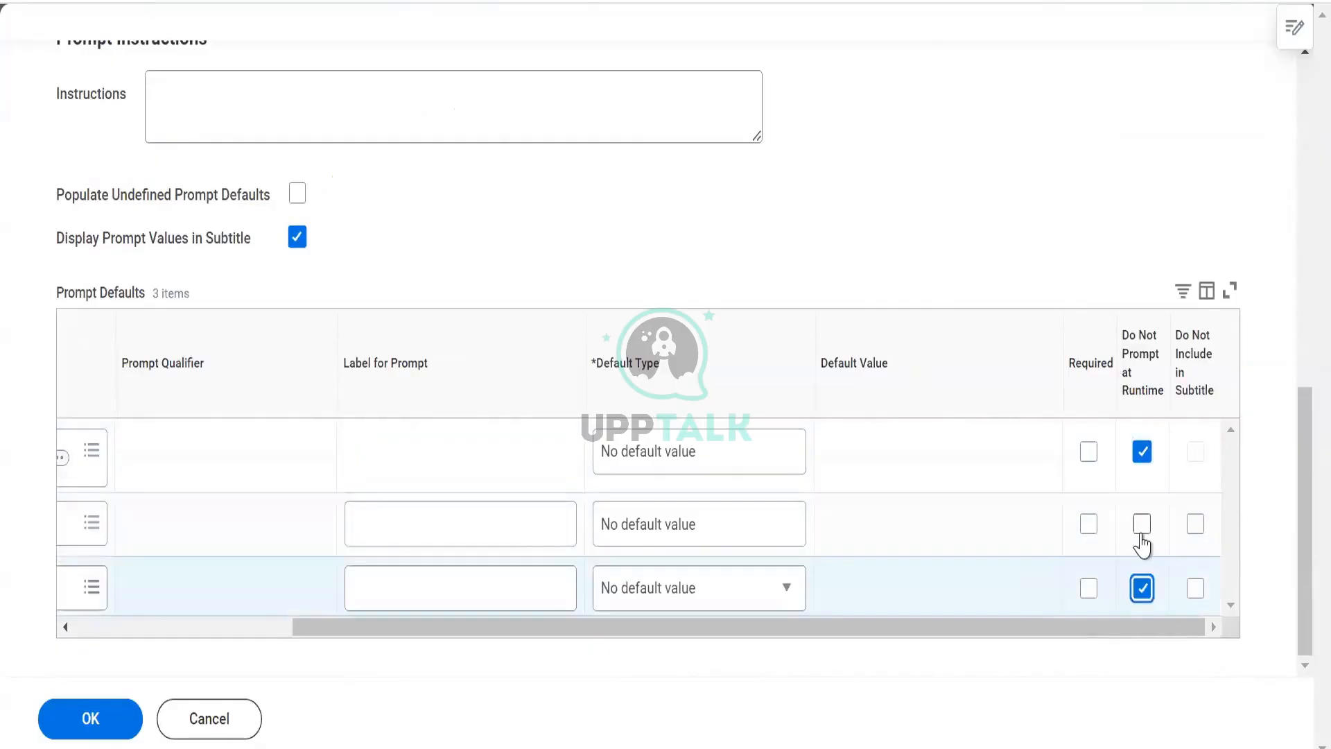
left_click(1142, 528)
left_click(108, 716)
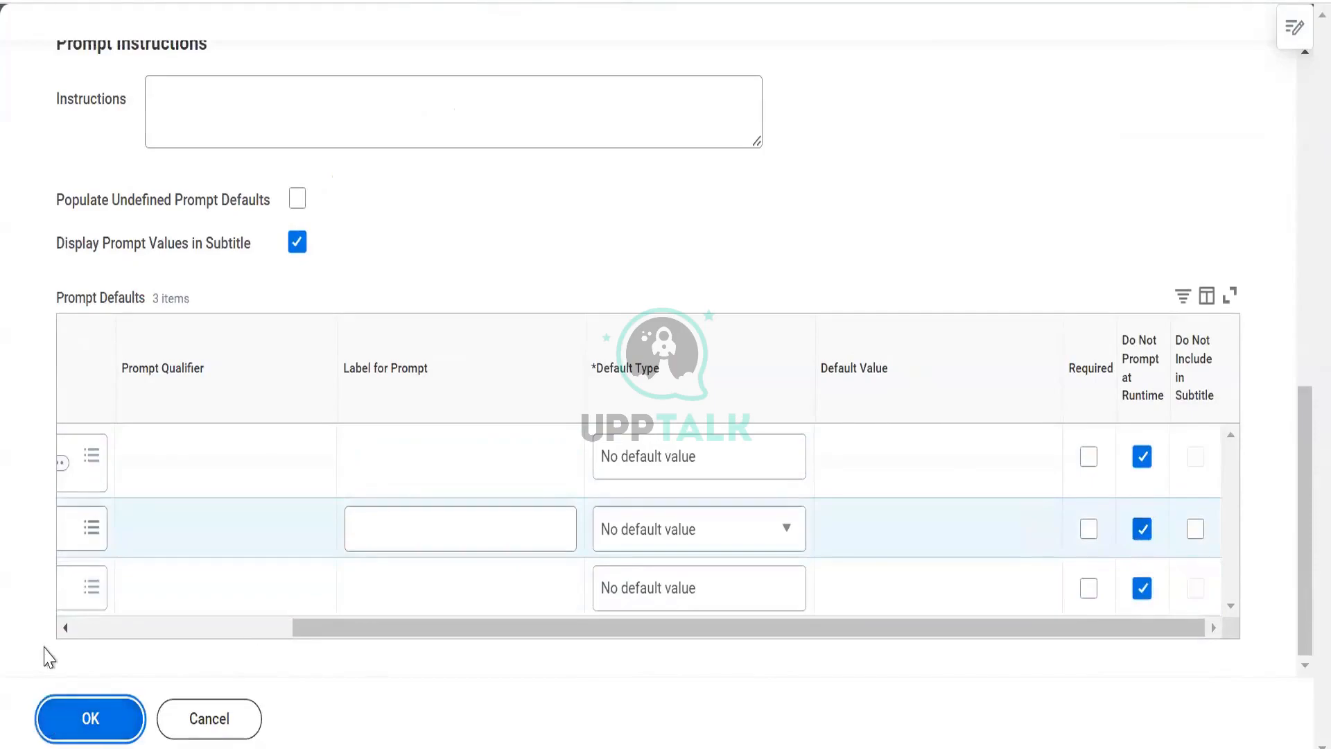
left_click(79, 733)
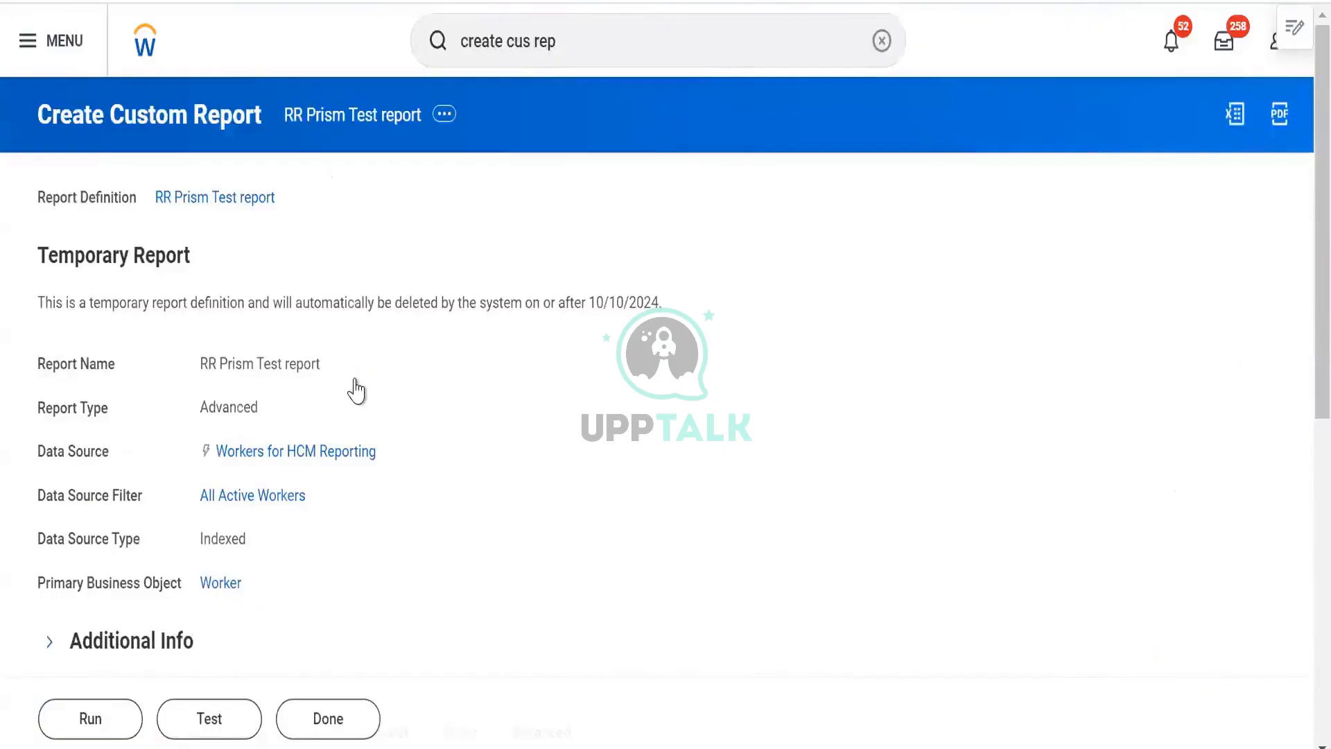
Step: Examine the saved report's columns, its web service, worksheets and Prism settings, and its prompt defaults
scroll(603, 400, "down", 9)
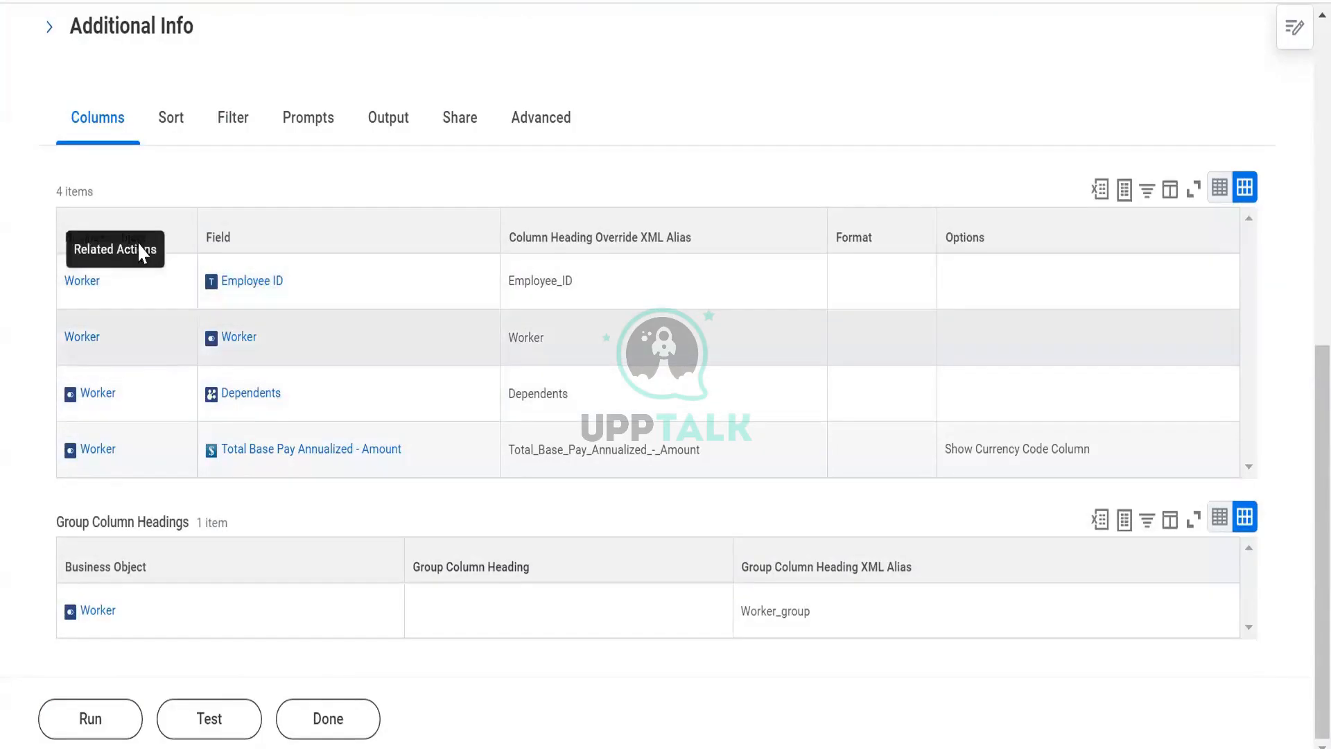
left_click(532, 125)
scroll(440, 534, "down", 7)
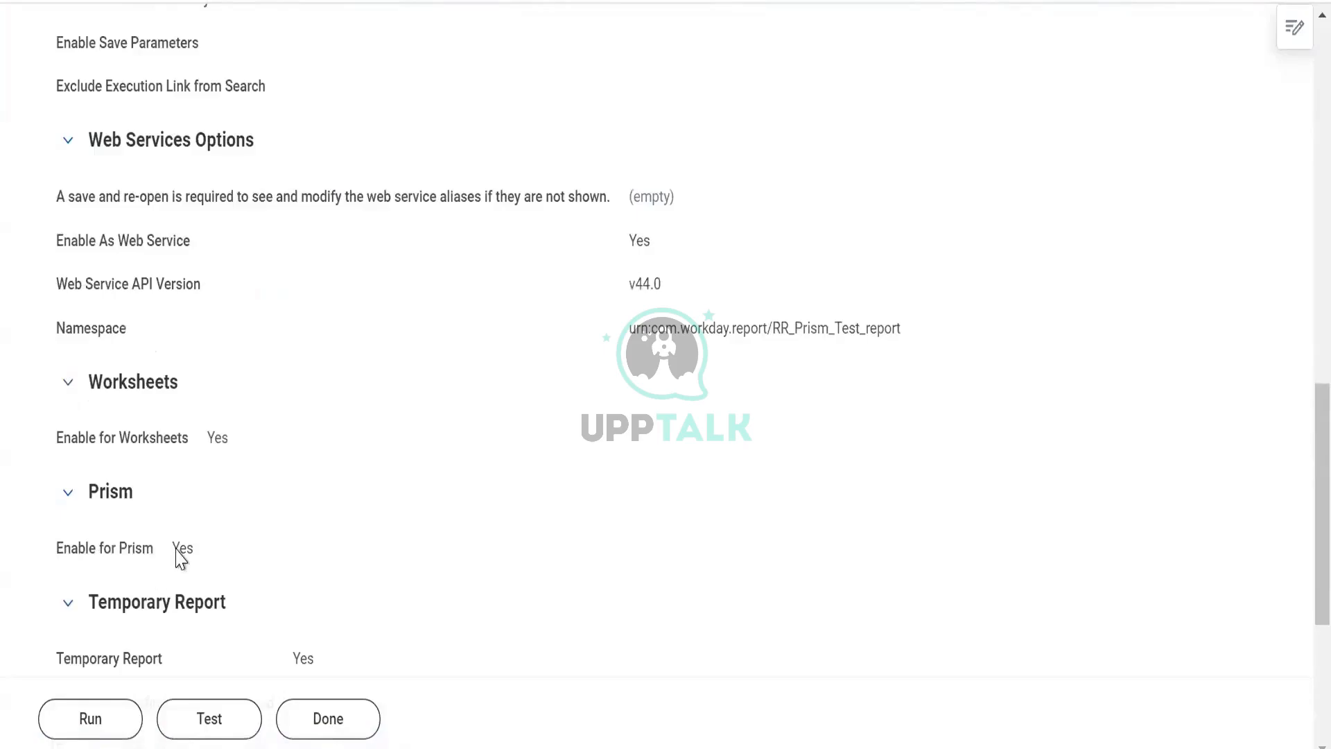
scroll(178, 555, "down", 2)
scroll(178, 553, "up", 9)
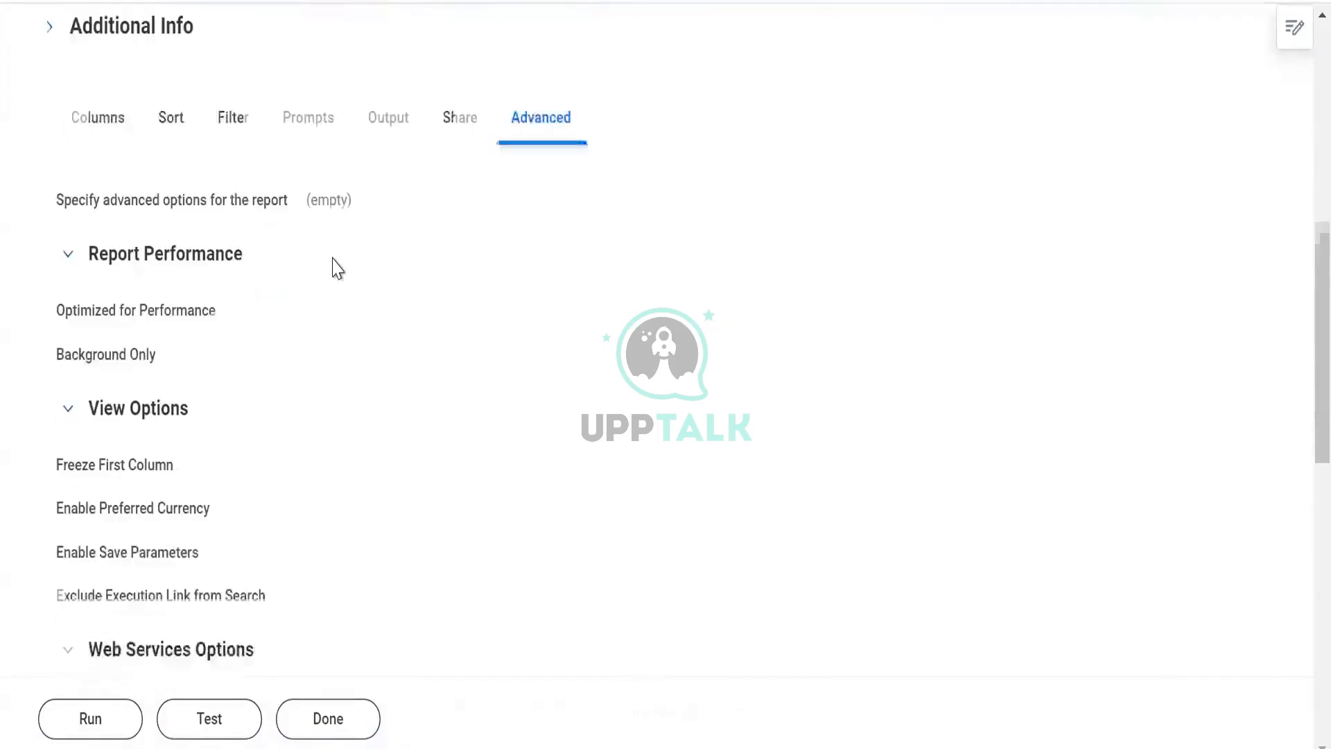
left_click(303, 127)
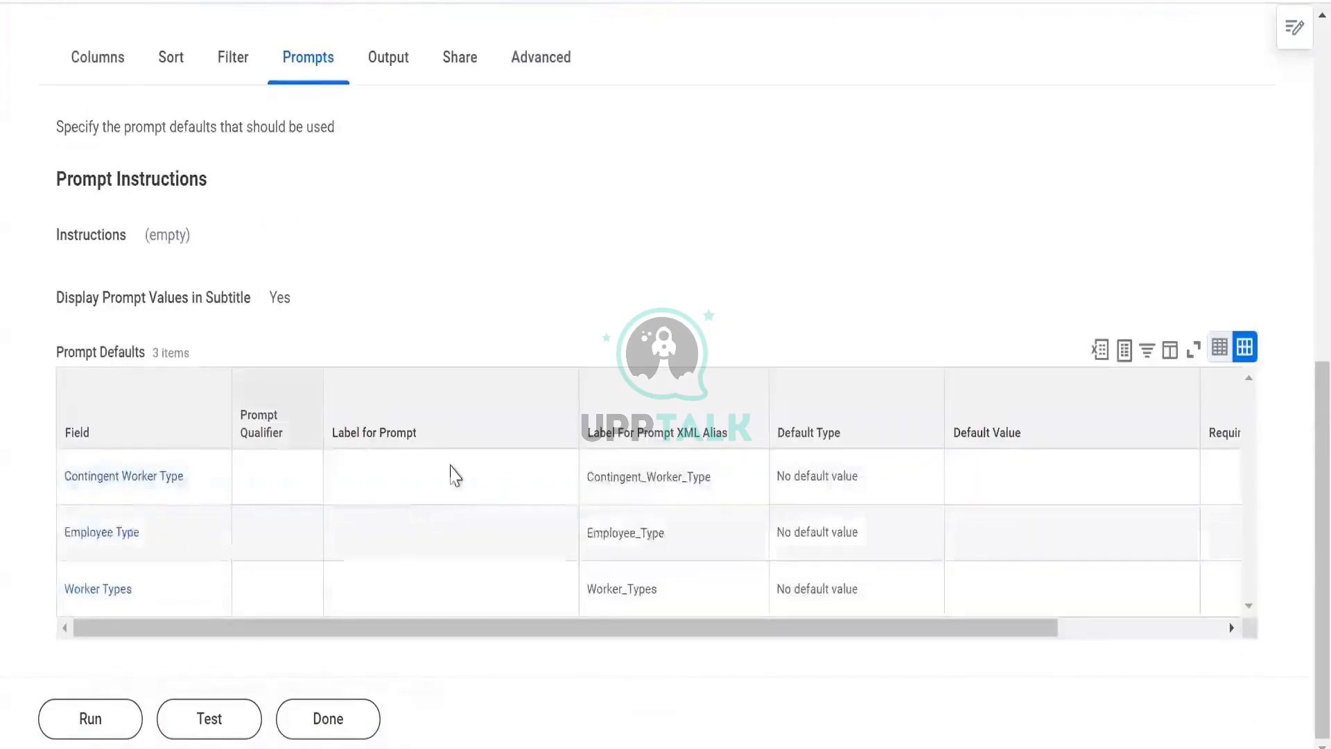
scroll(520, 550, "right", 3)
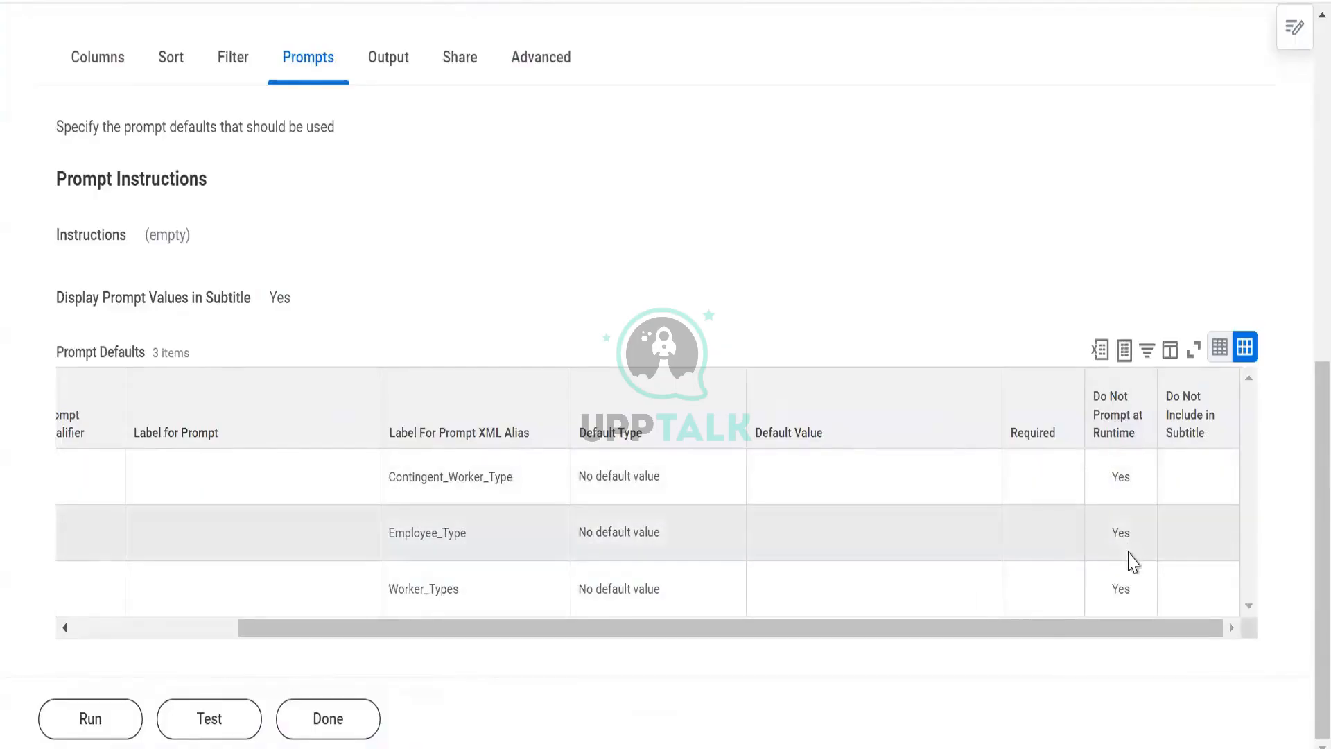
scroll(1130, 555, "left", 3)
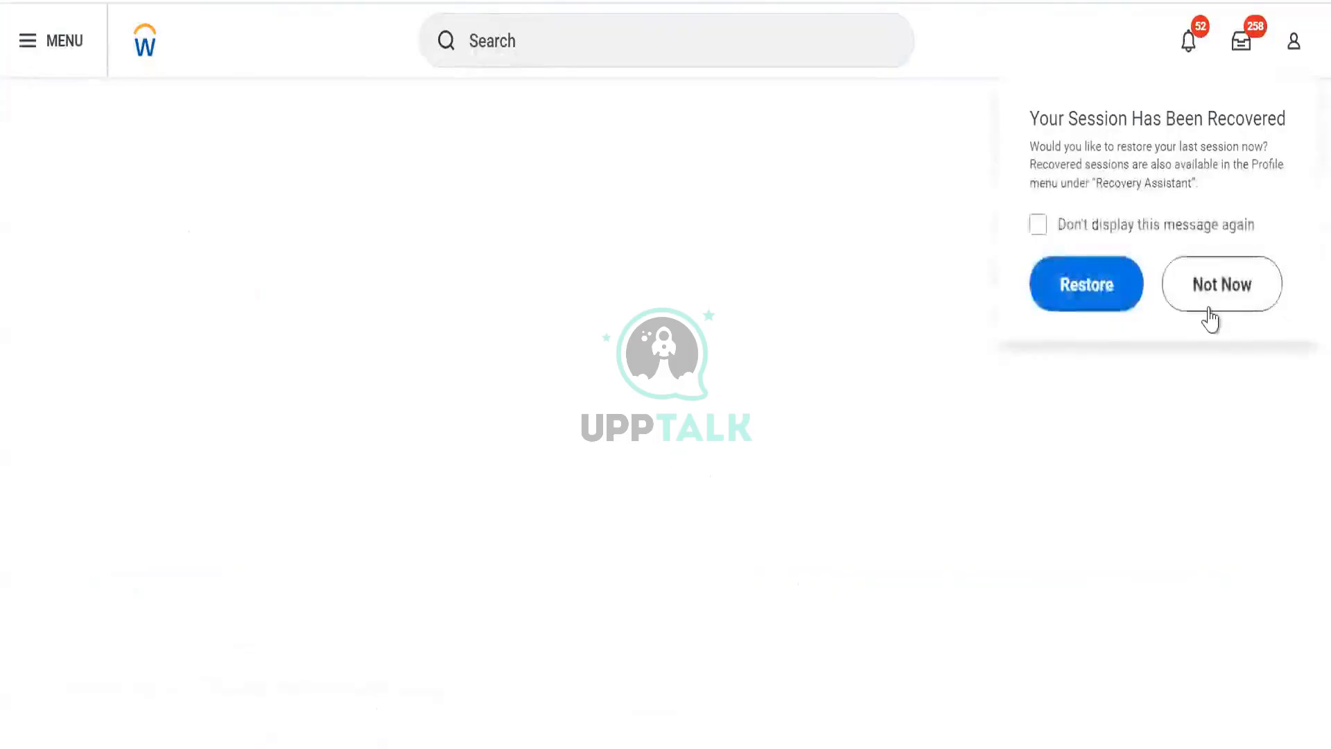
Step: Decline restoring the last session and start creating a base dataset from a custom report in the Data Catalog
left_click(1207, 292)
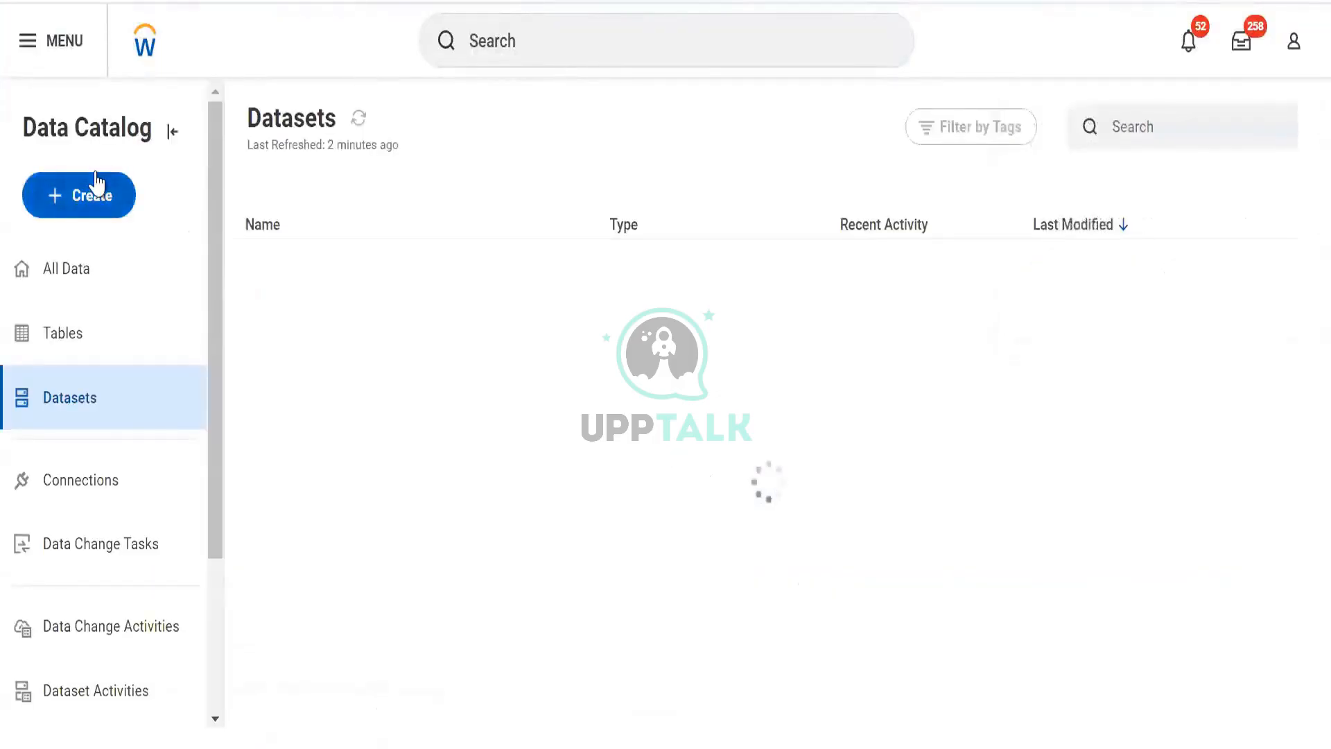
left_click(83, 196)
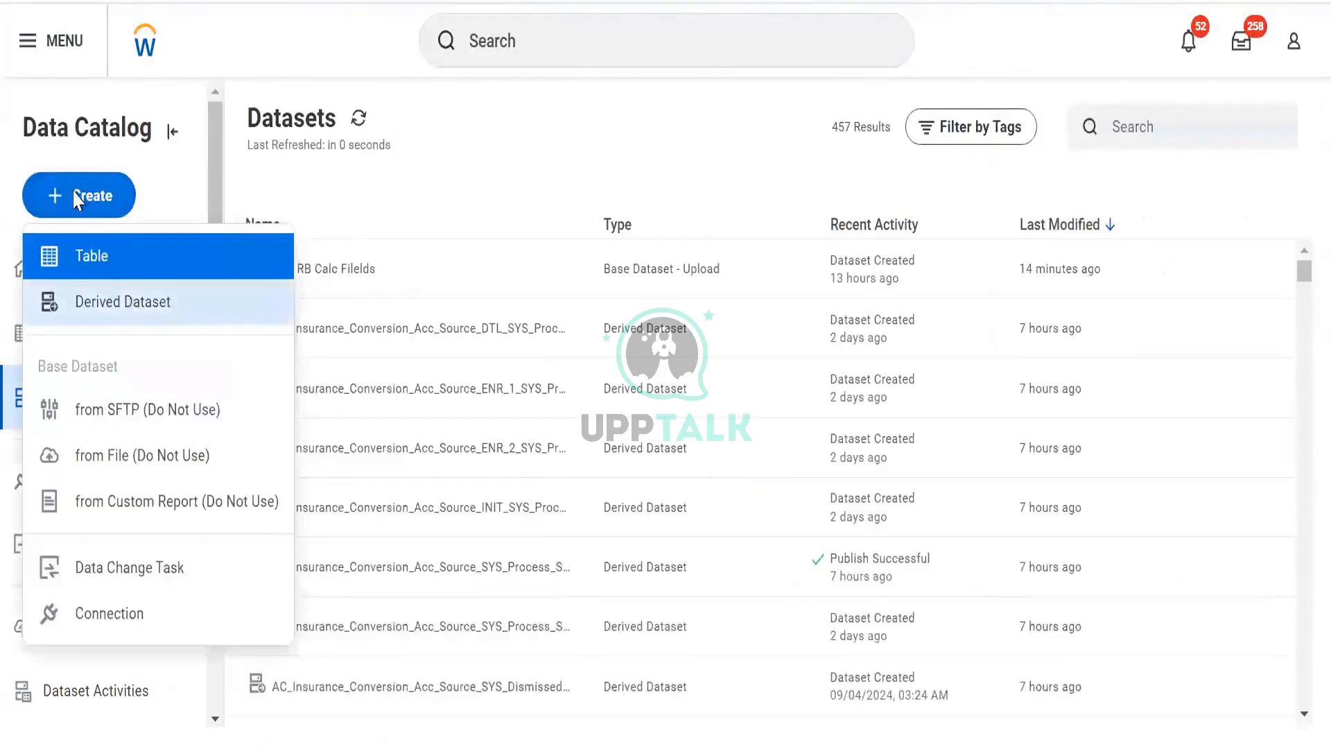
left_click(123, 301)
left_click(541, 597)
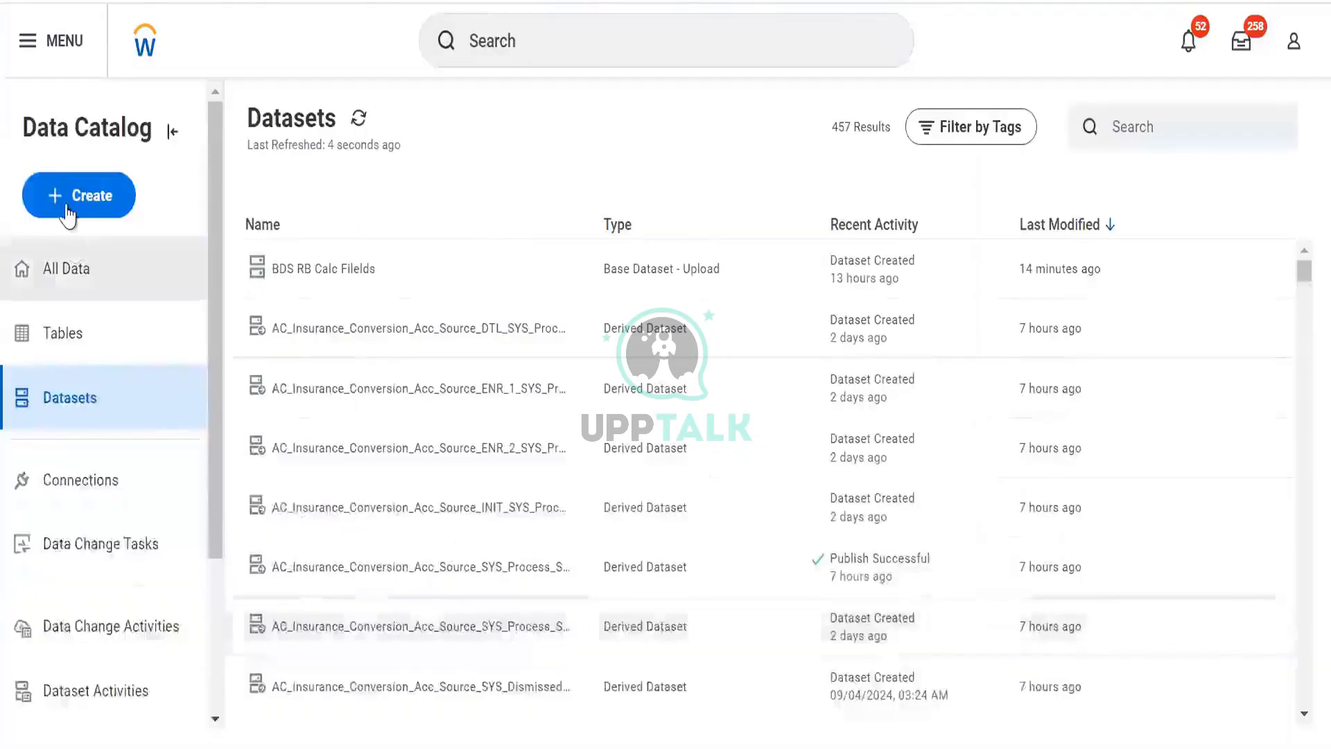
left_click(67, 210)
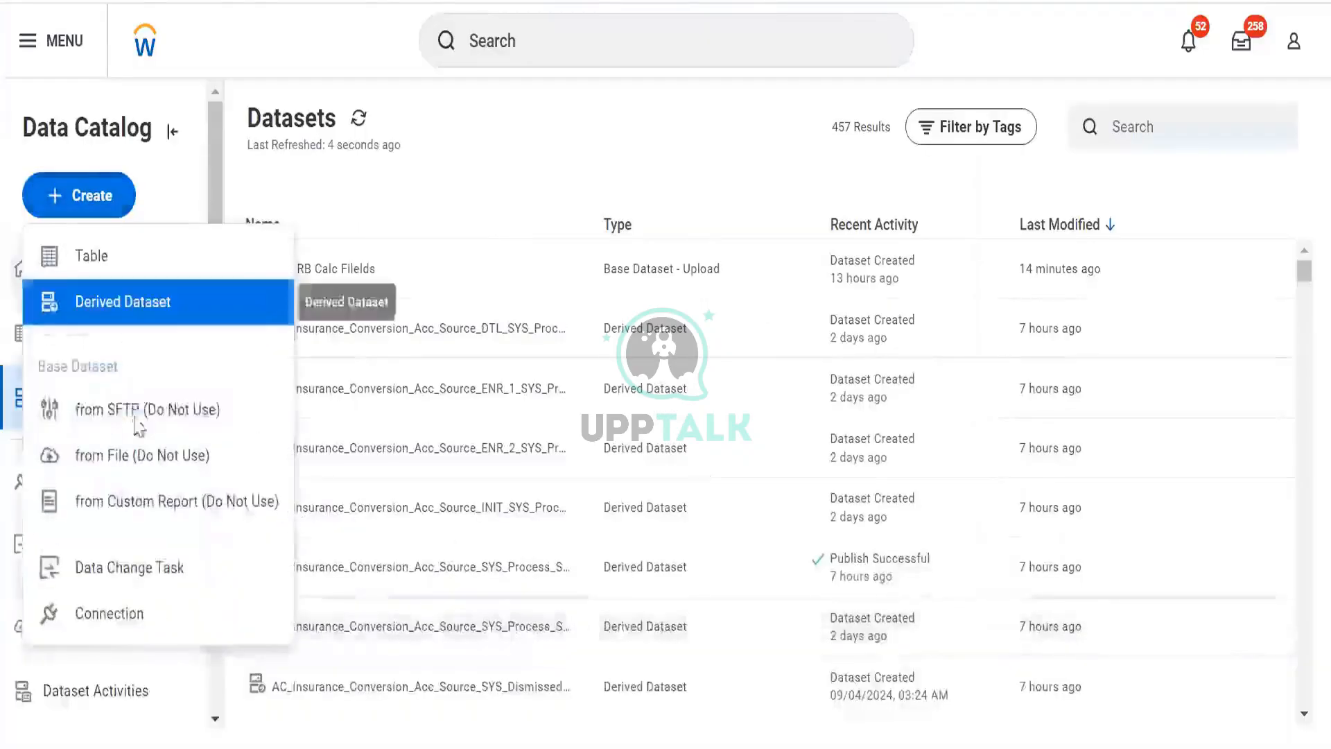
left_click(135, 501)
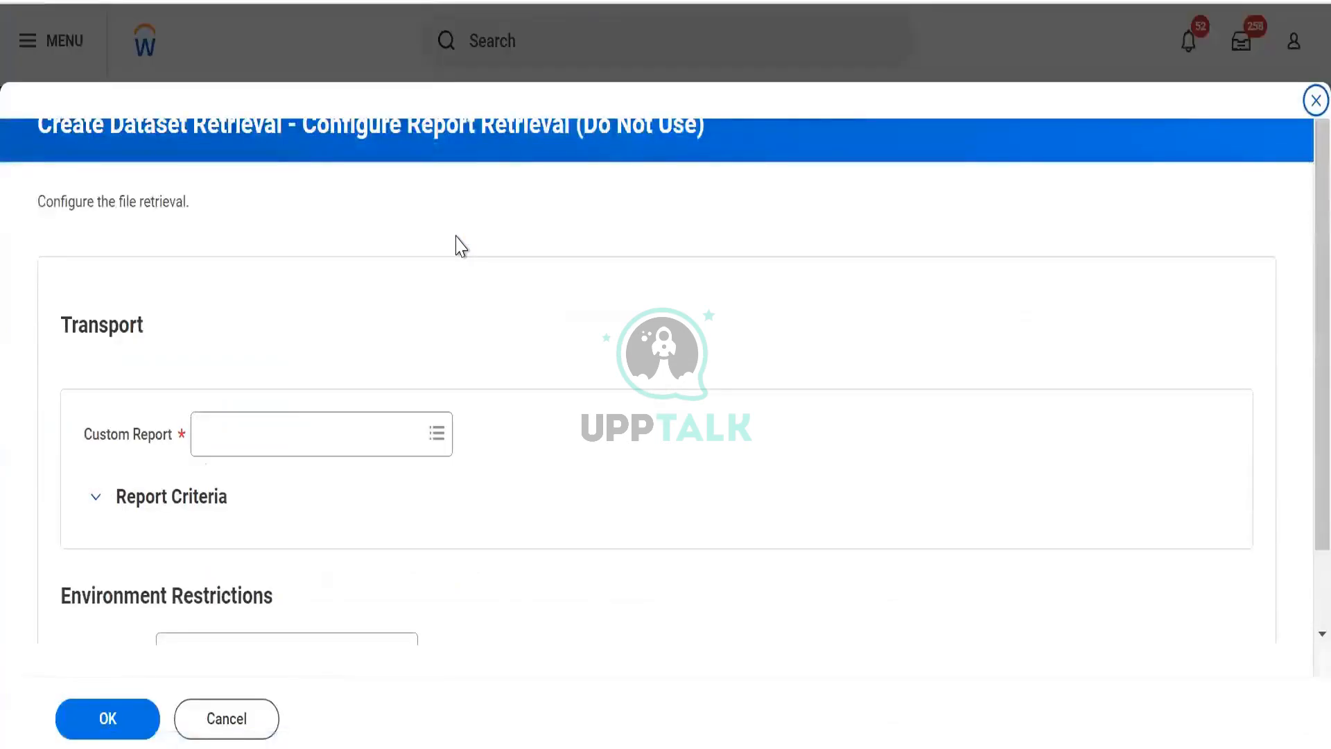
Step: Set RR Prism Test report as the retrieval's custom report with no environment restriction, and accept Run Now as the run frequency
left_click(315, 424)
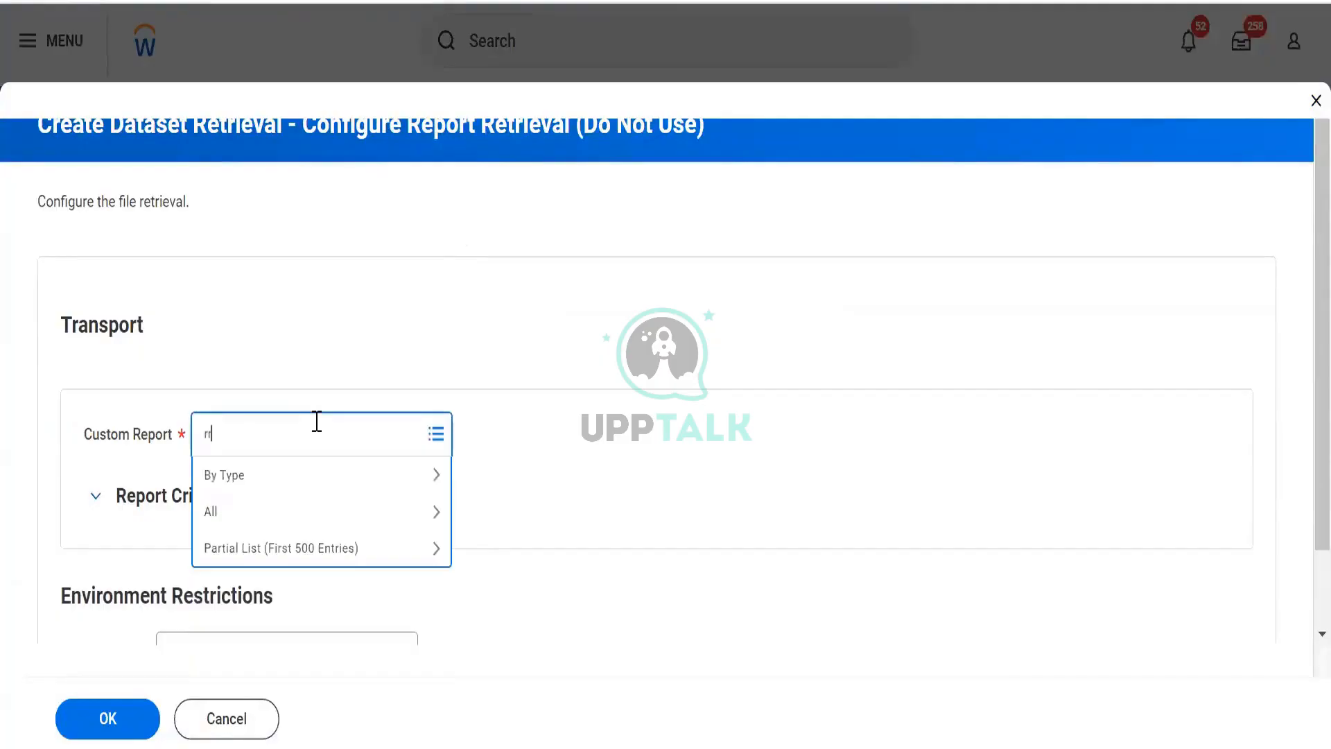
type("rr")
key("Return")
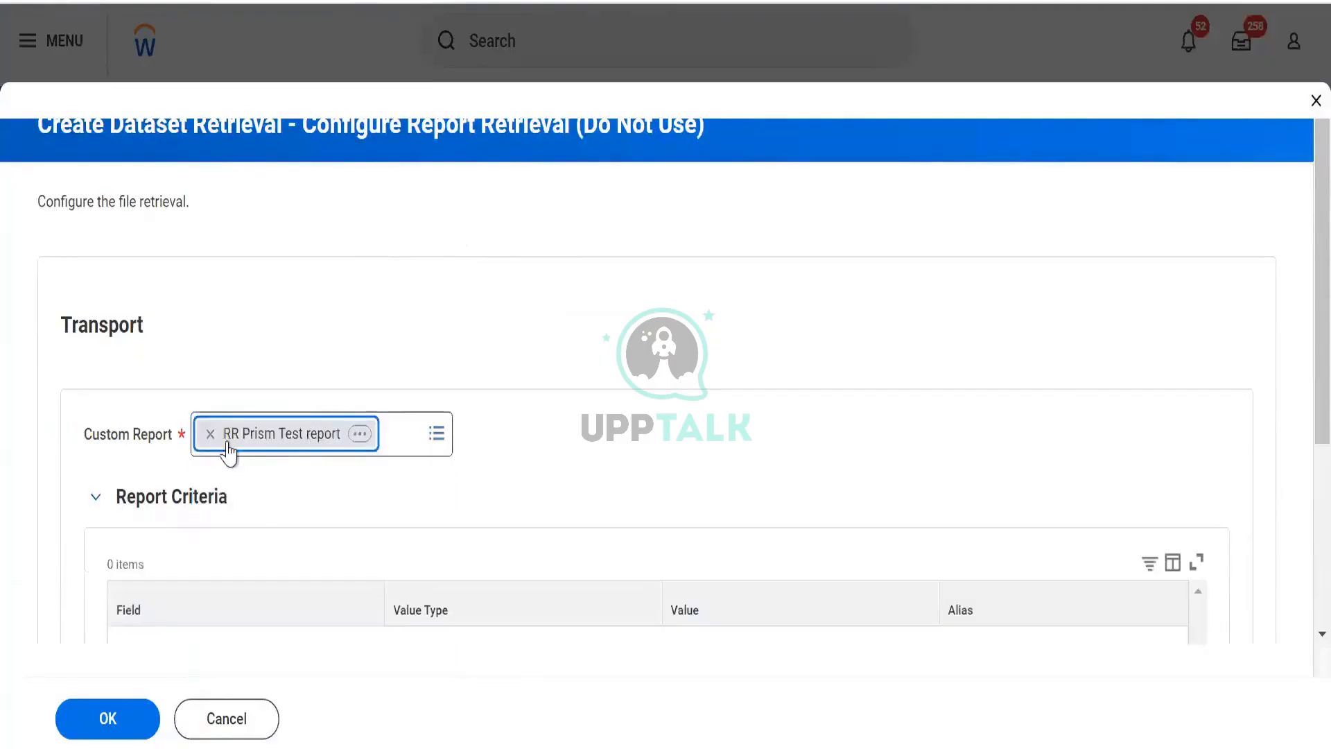
scroll(215, 246, "down", 4)
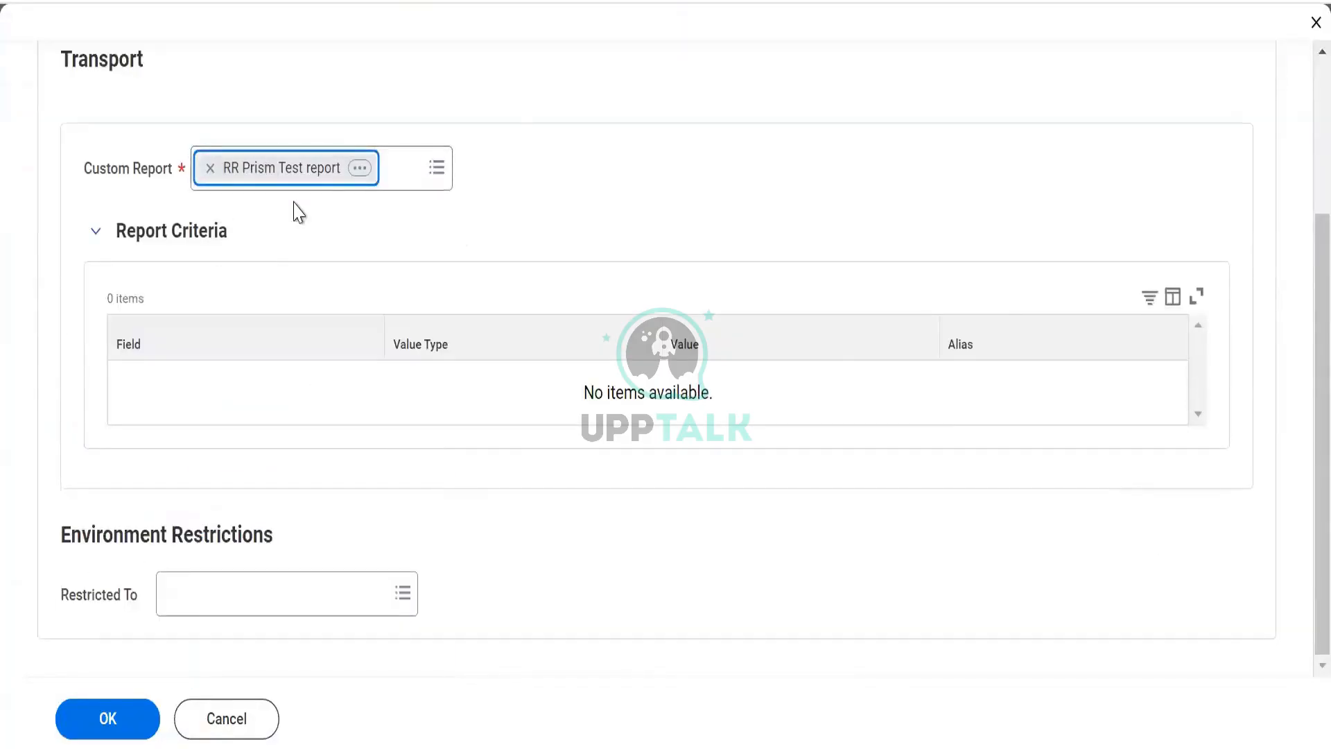
left_click(224, 611)
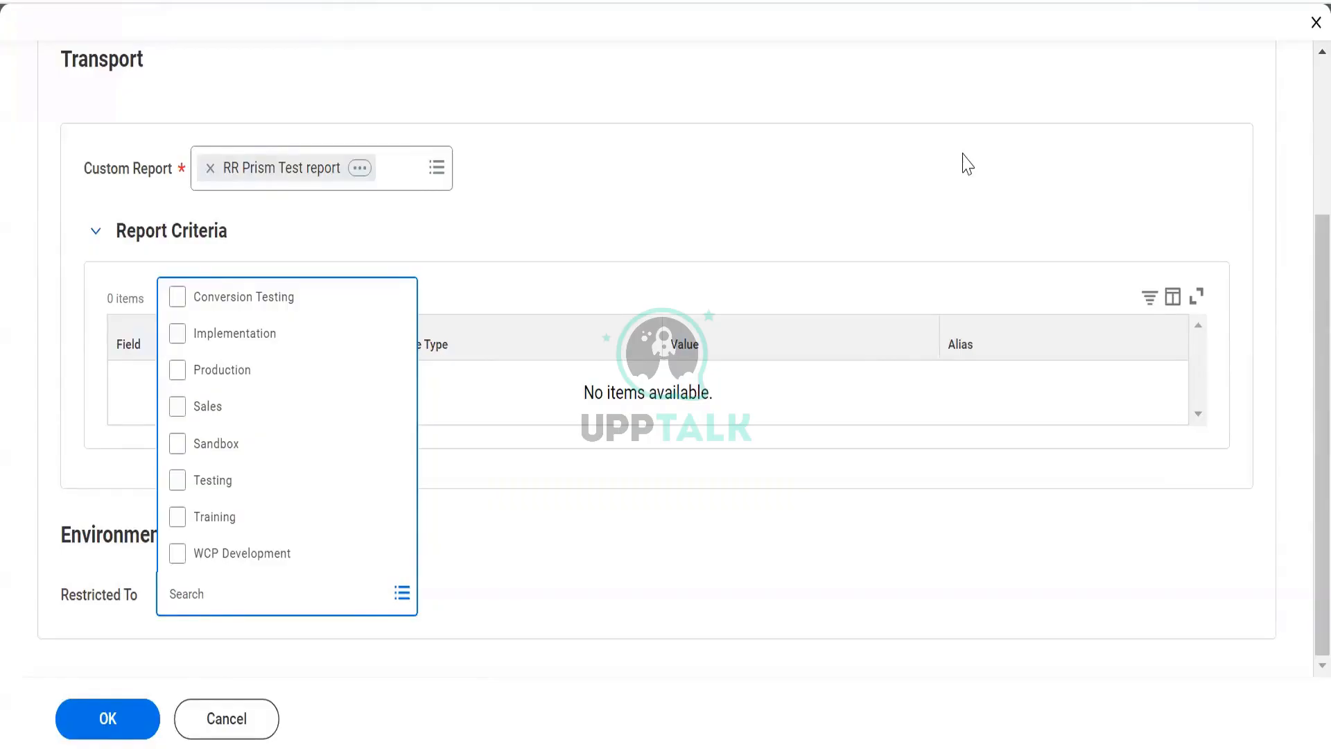
left_click(113, 595)
left_click(144, 640)
left_click(109, 720)
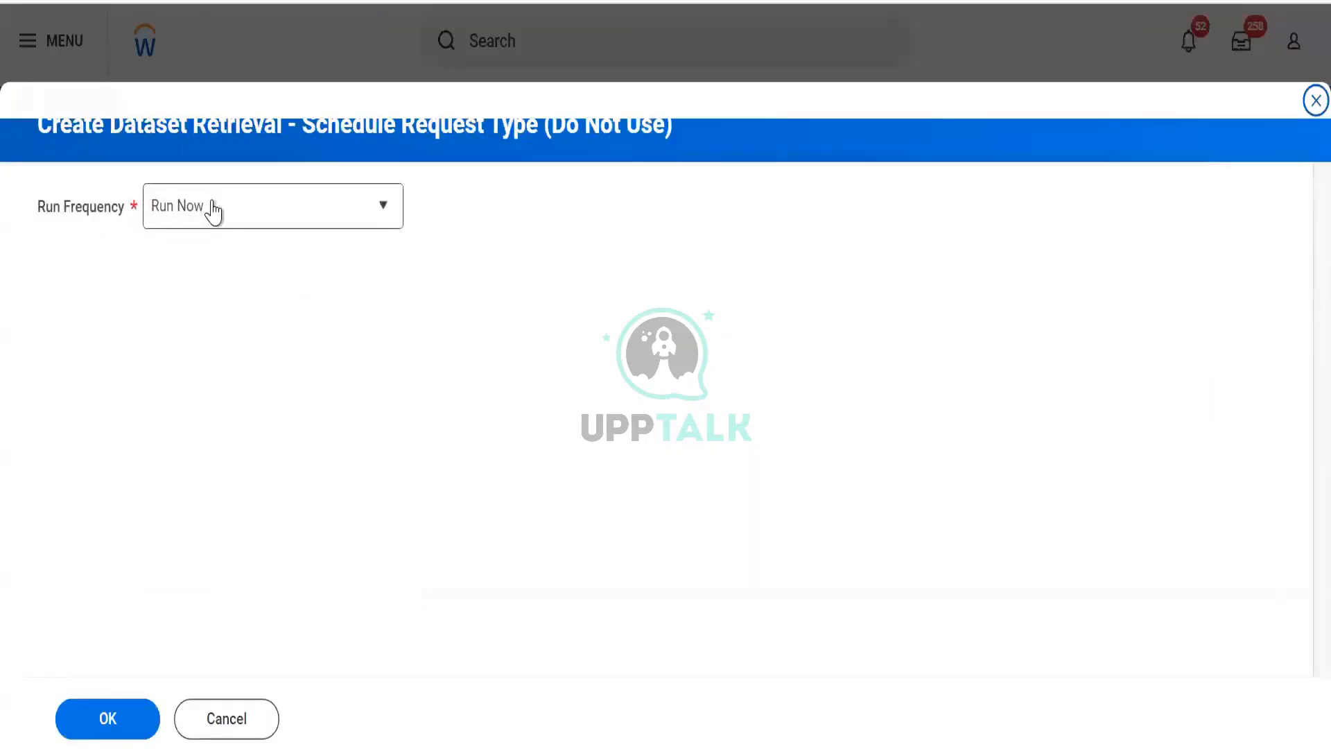
left_click(231, 208)
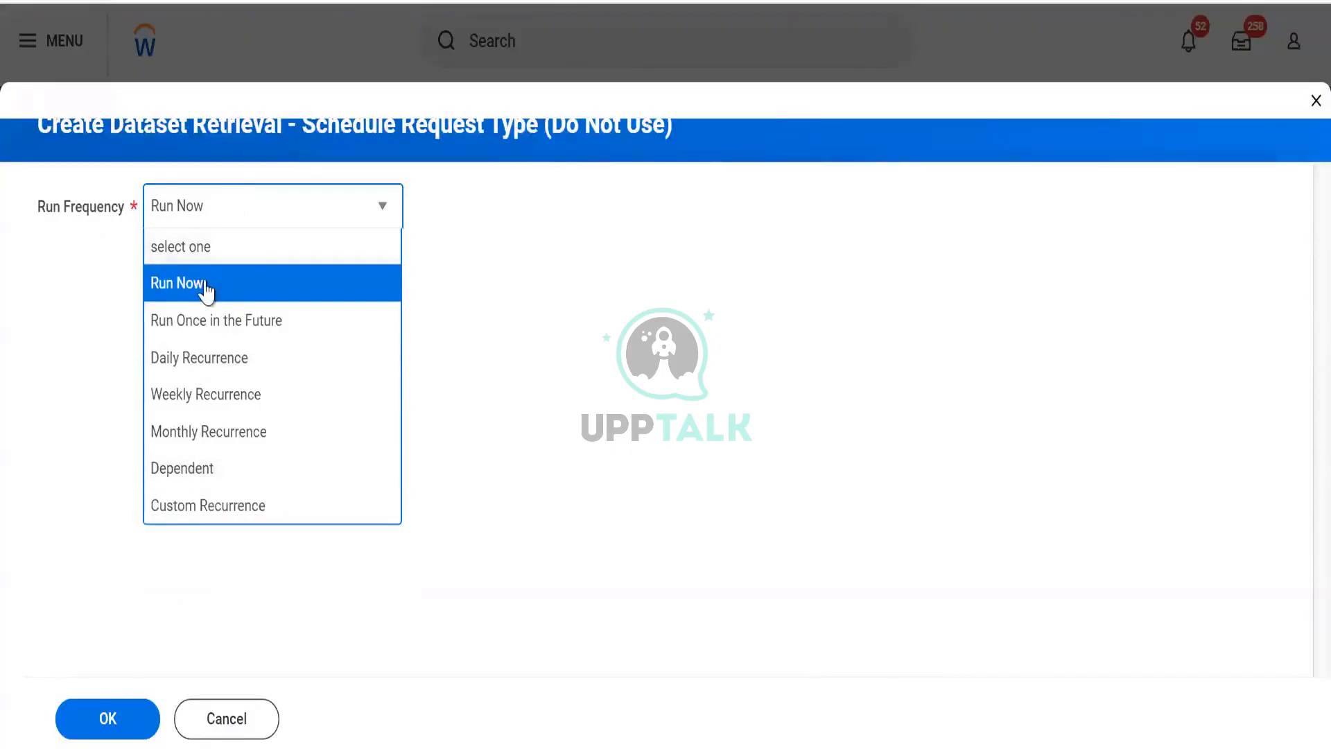
left_click(113, 737)
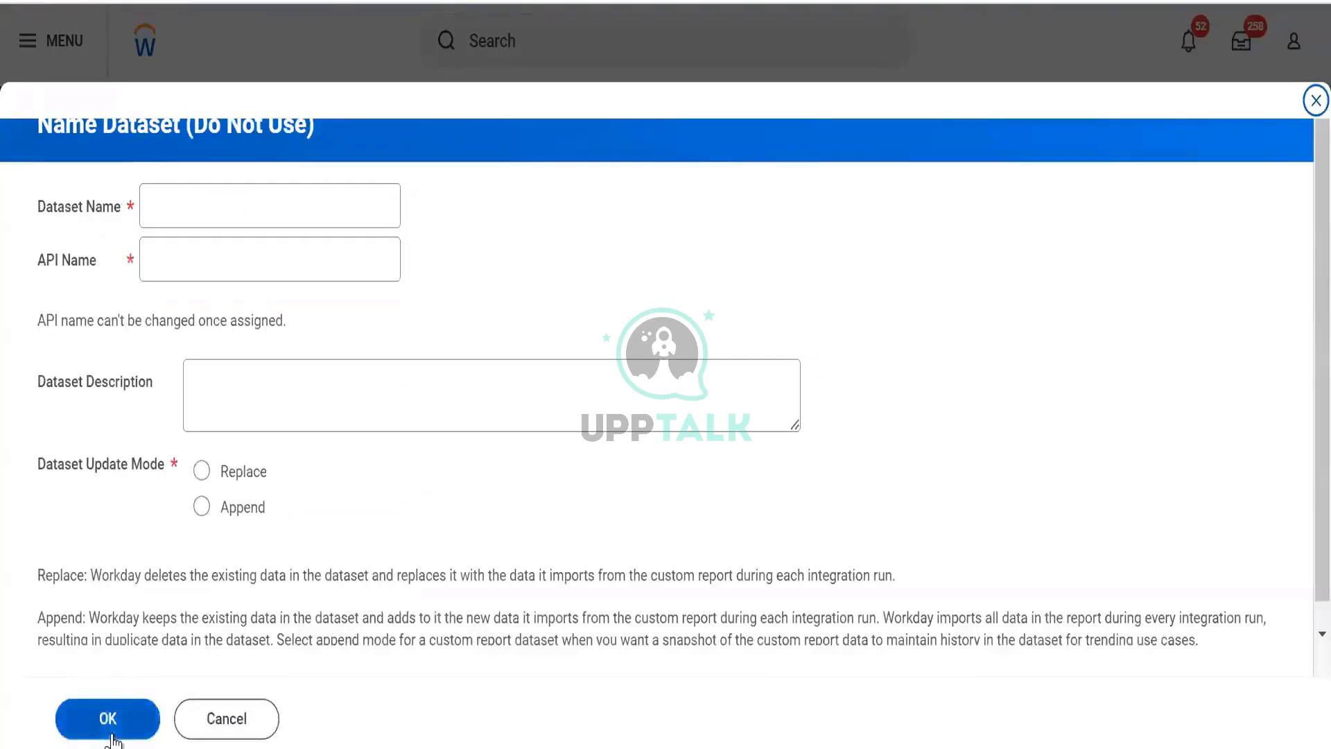
Step: Name the dataset BDS RR Custom Report Test with API name bds_rr_custom_report_test, set its update mode to Replace, and finish creating it
left_click(217, 197)
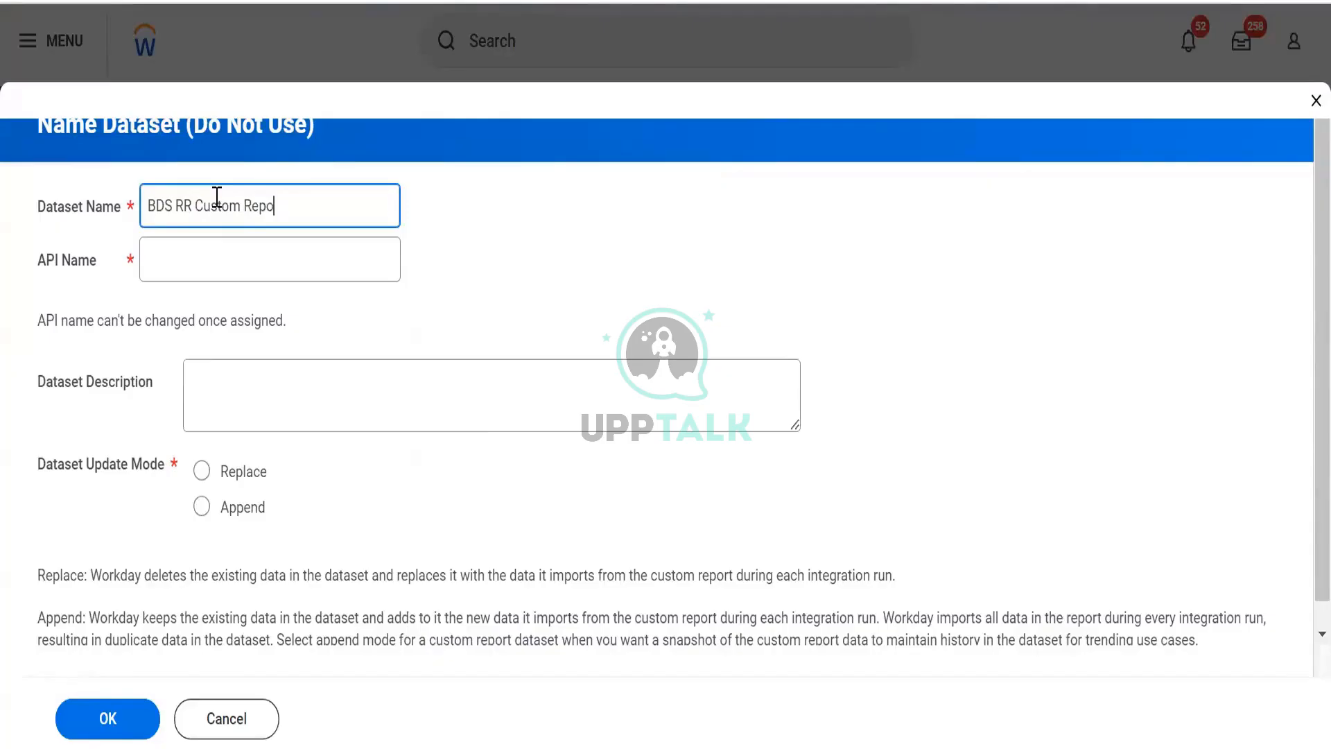
left_click(222, 251)
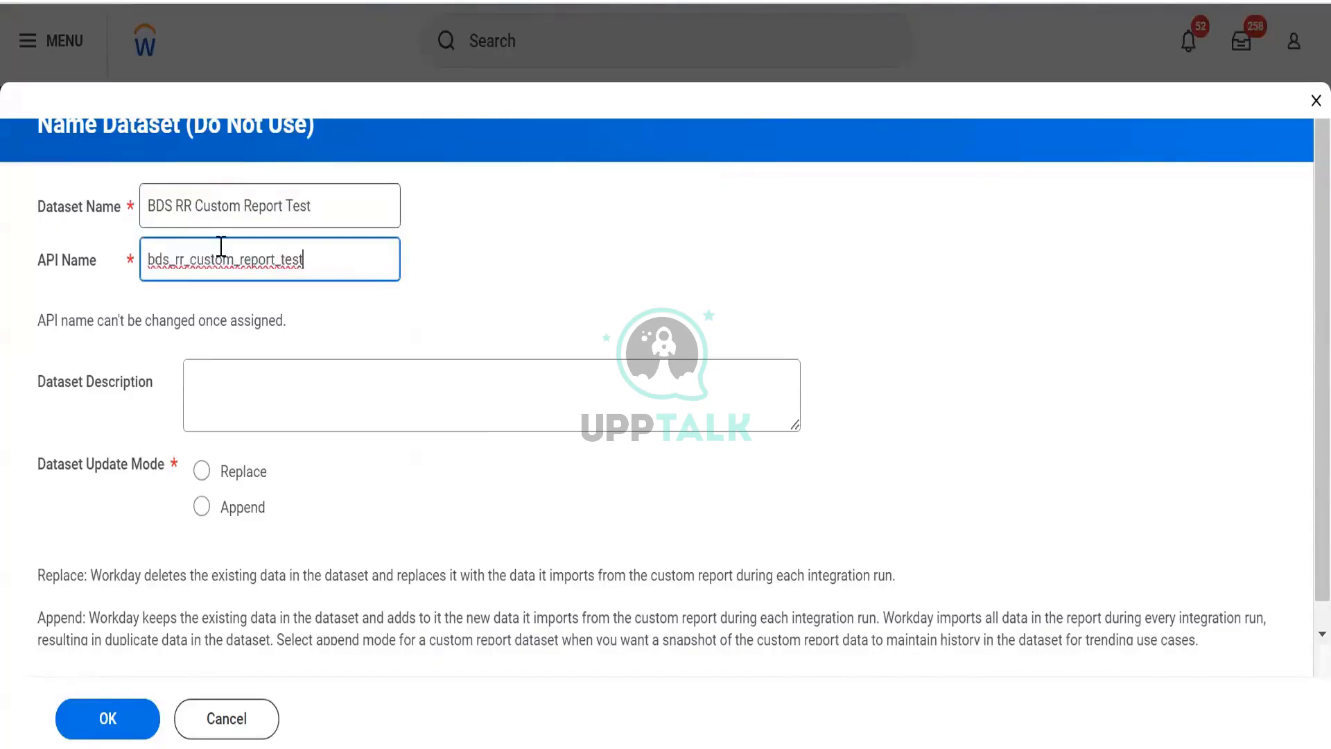
left_click(286, 364)
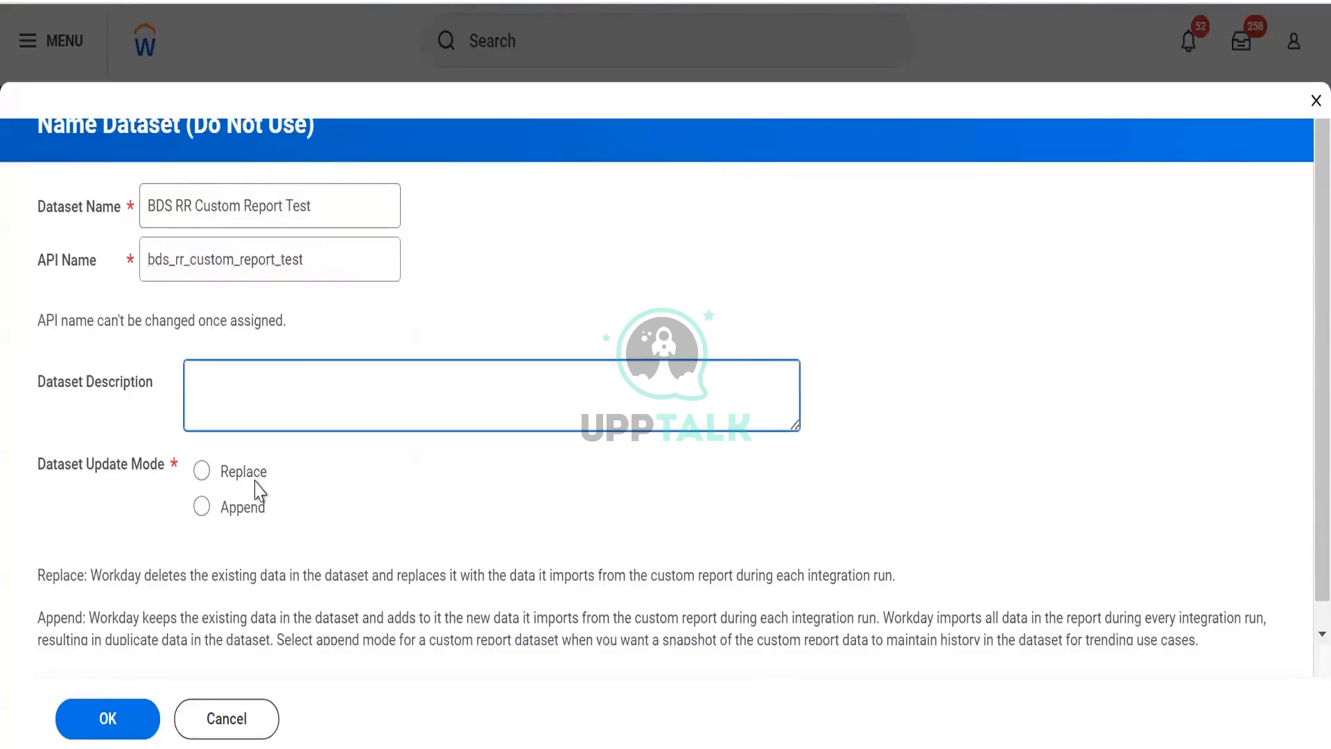
scroll(259, 490, "down", 1)
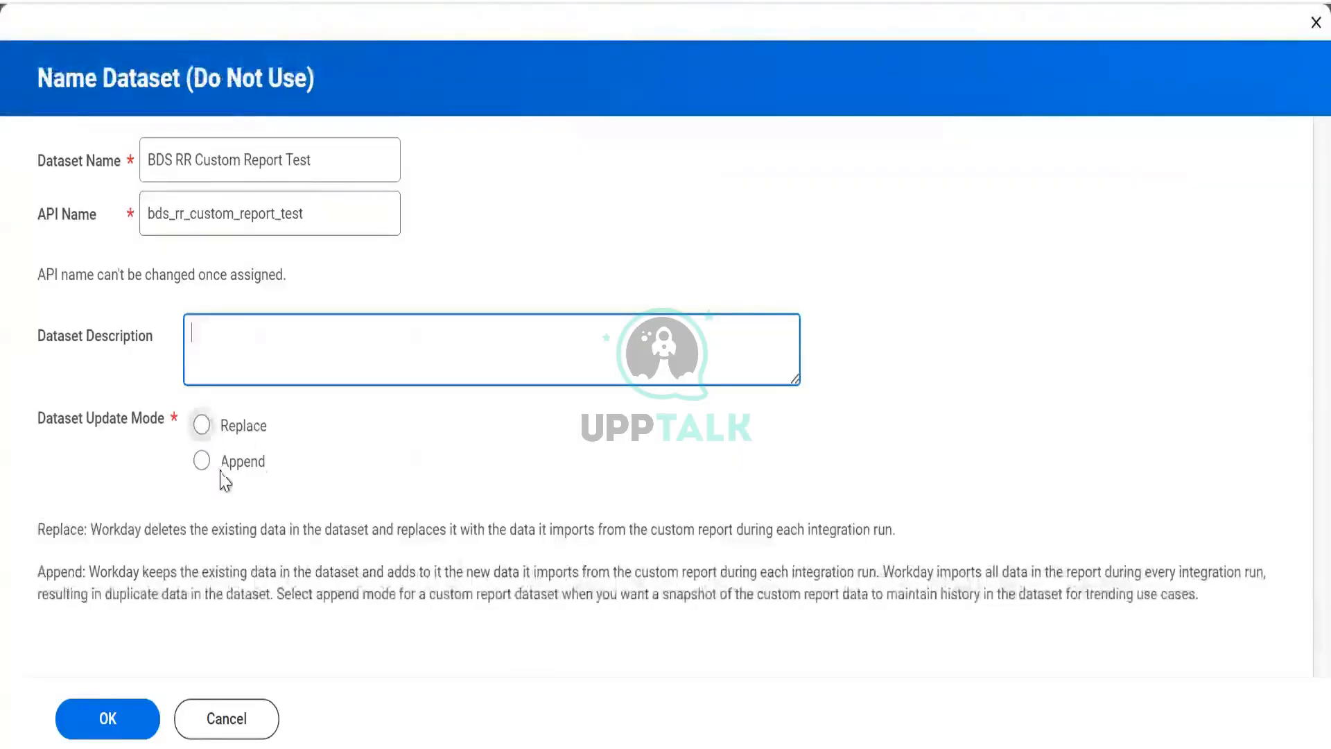
left_click_drag(85, 545, 257, 549)
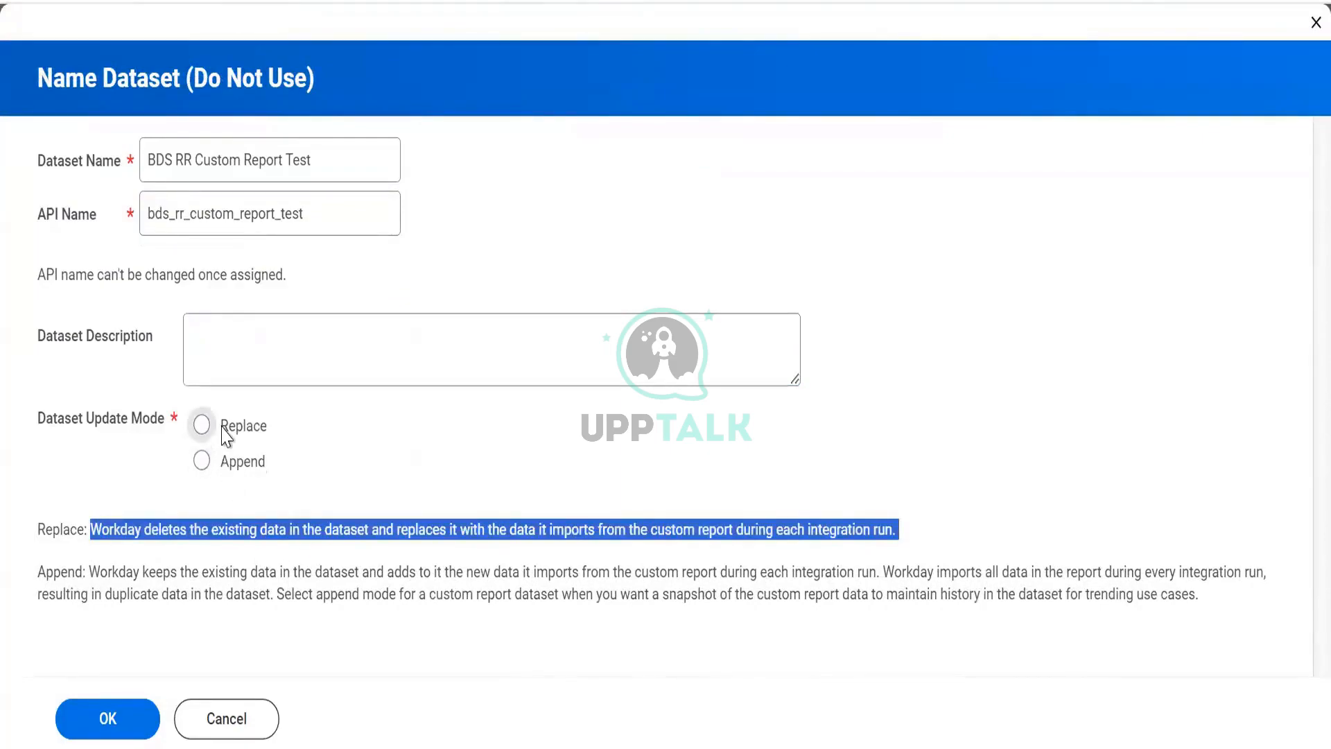
left_click(201, 425)
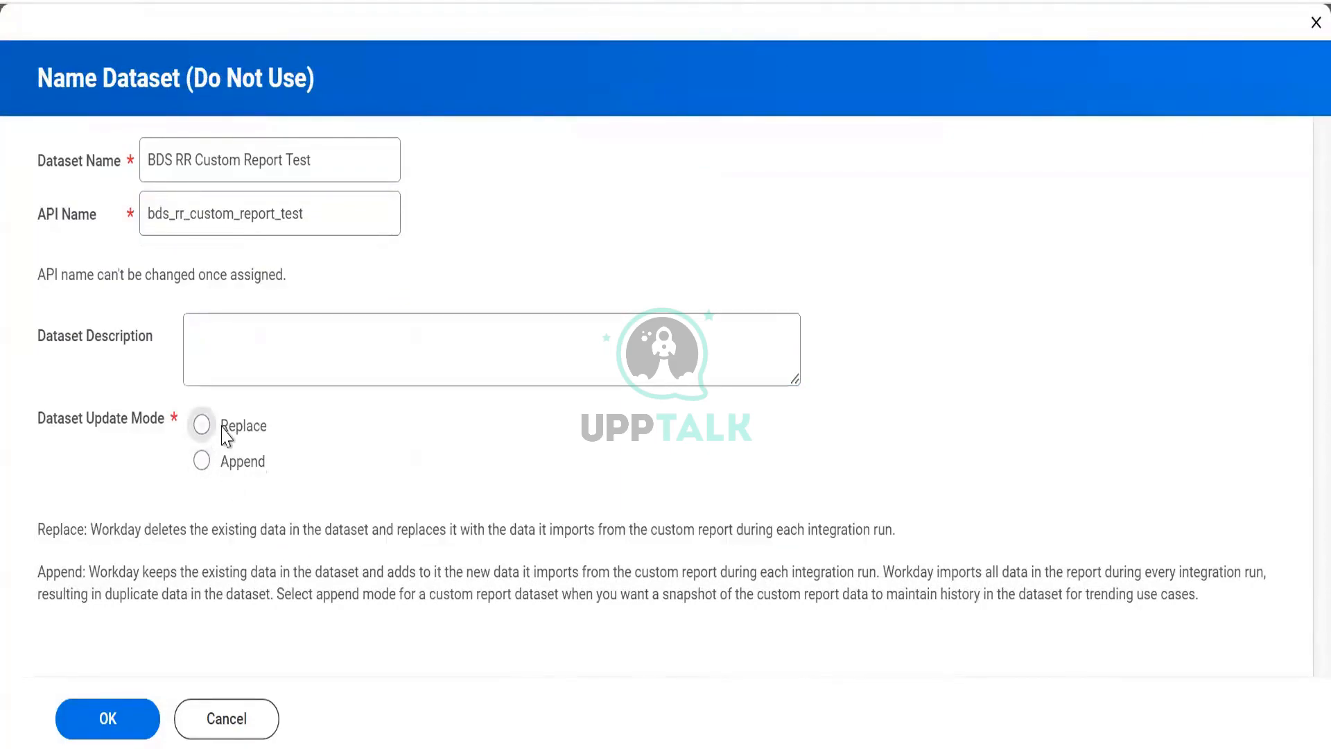
left_click(137, 728)
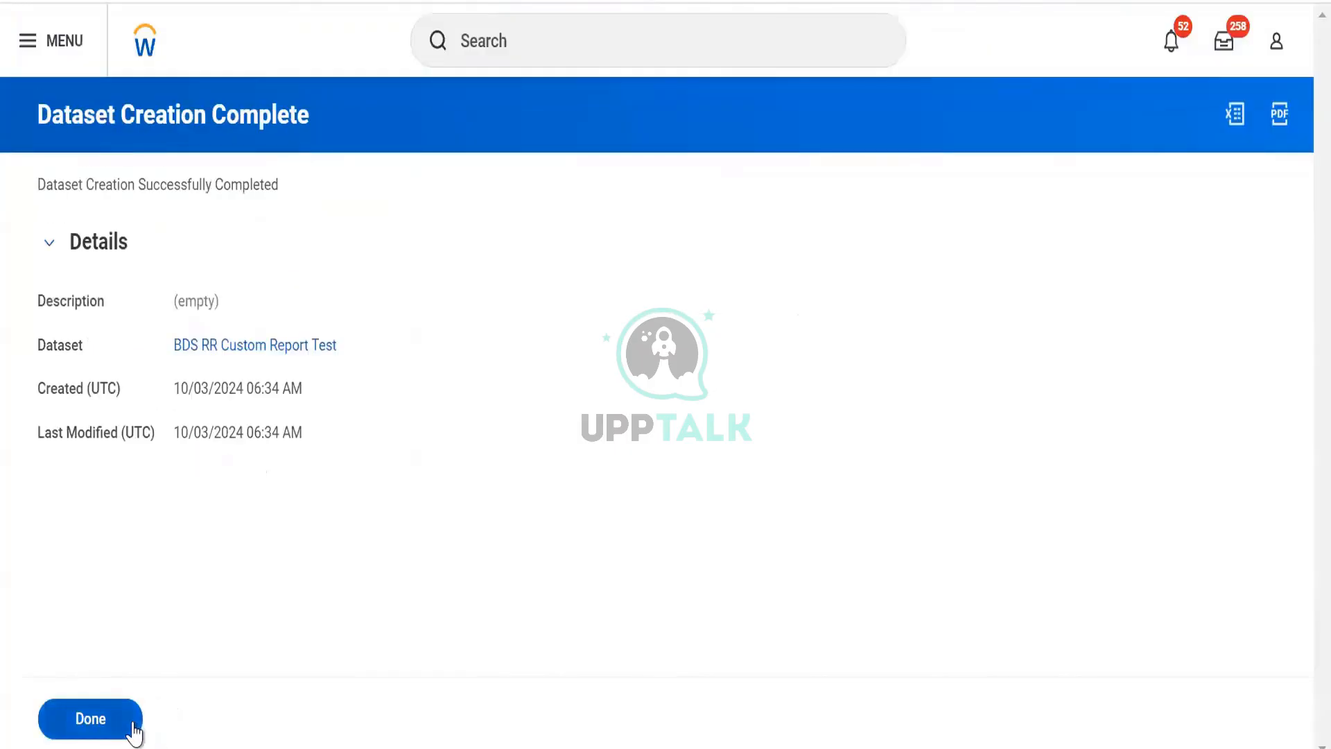
left_click(134, 728)
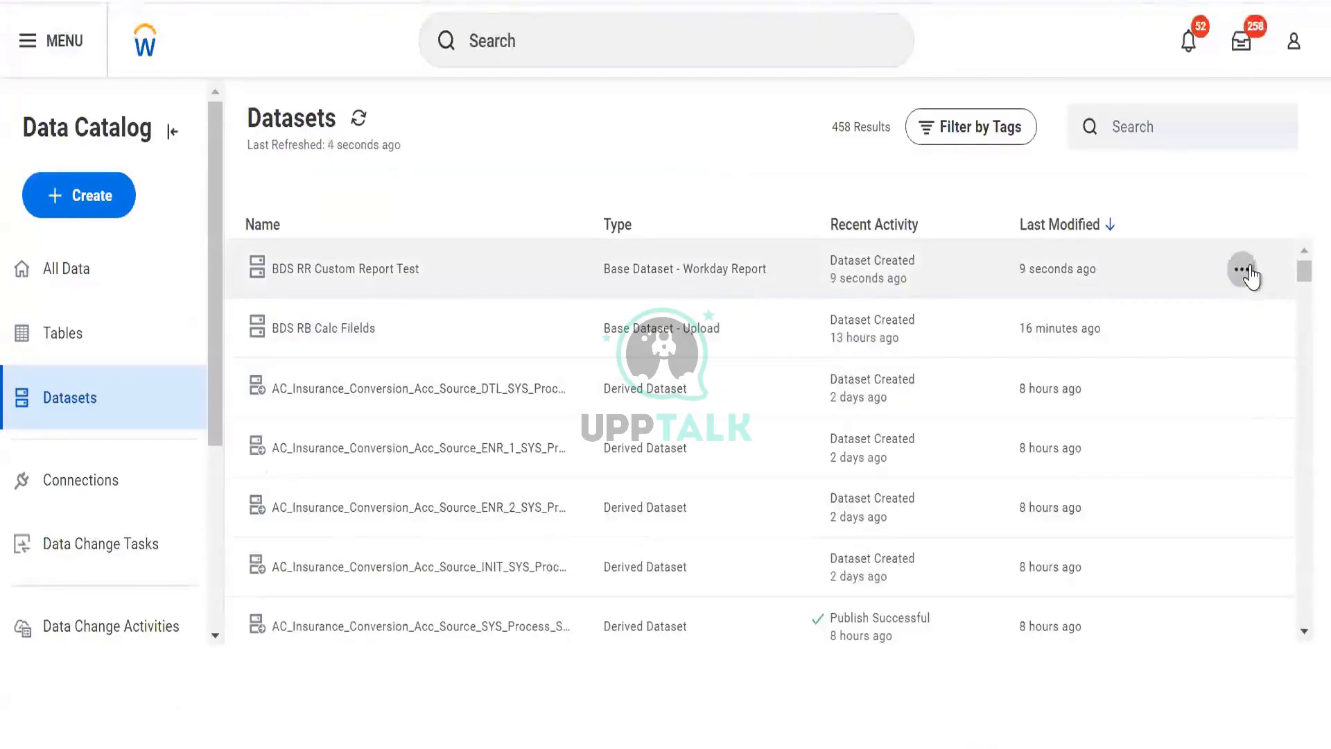
Step: View the details of the BDS RR Custom Report Test dataset and check its fields and publishing activities
left_click(1242, 270)
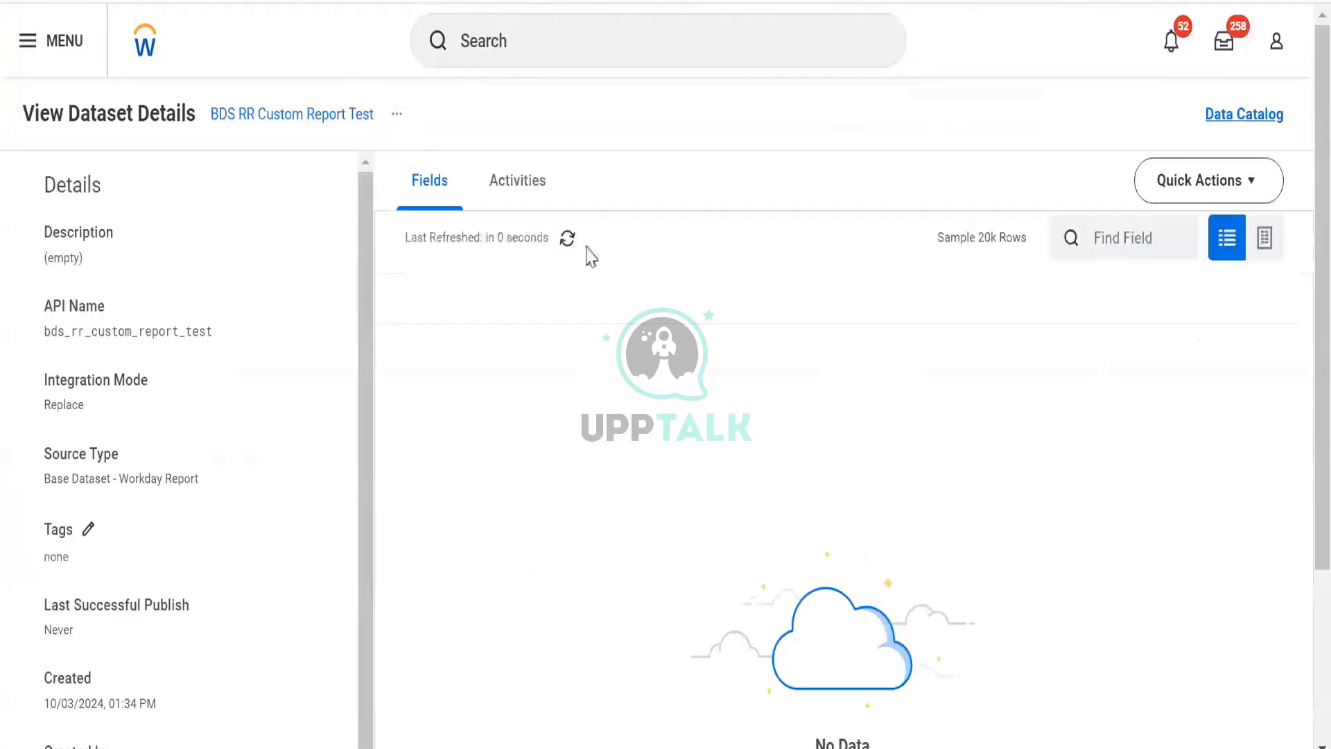
scroll(589, 228, "down", 3)
scroll(589, 228, "up", 3)
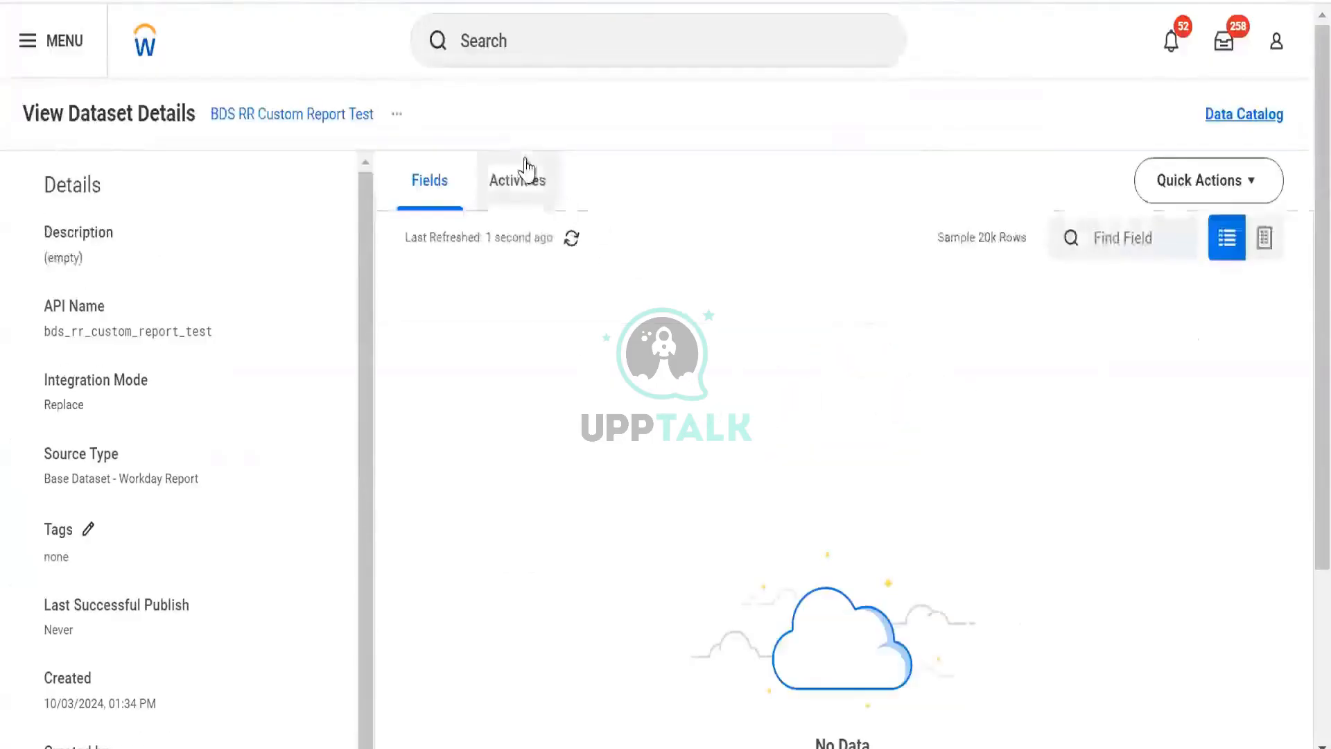
left_click(525, 174)
scroll(556, 258, "down", 3)
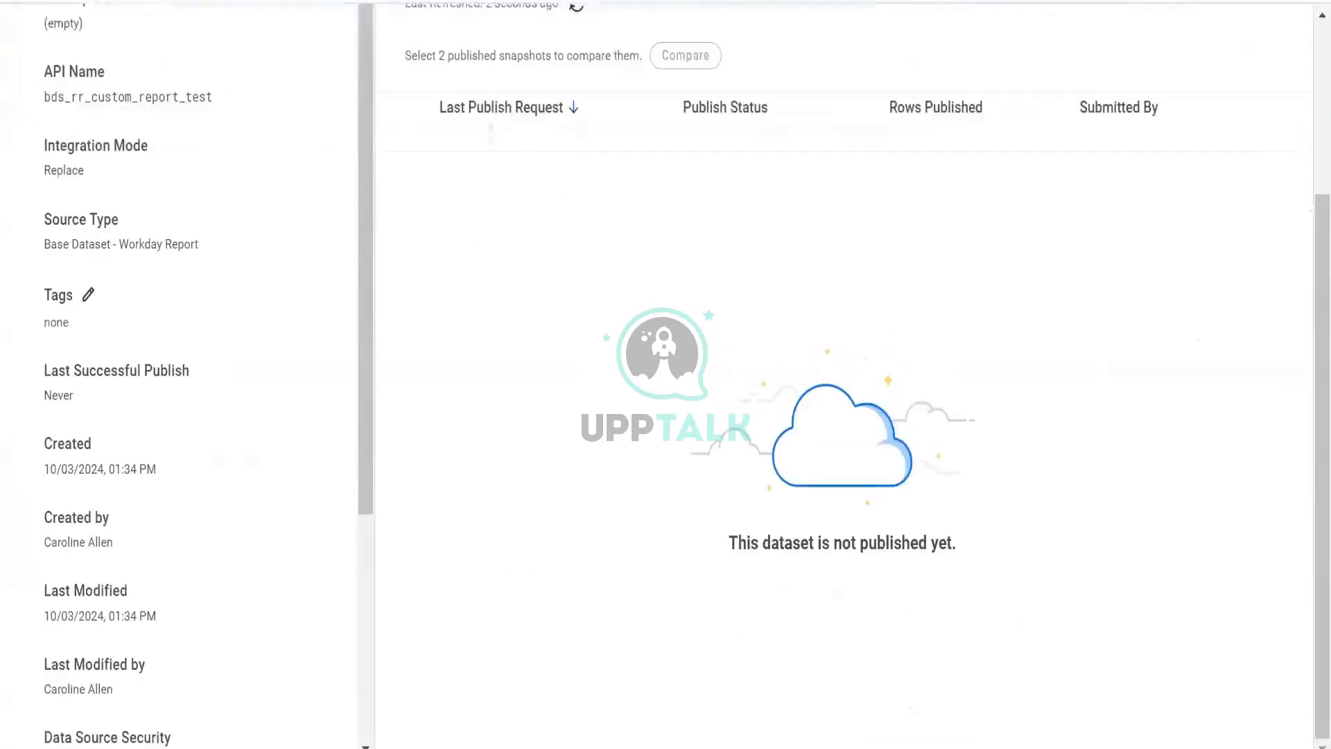
scroll(556, 259, "up", 3)
left_click(446, 189)
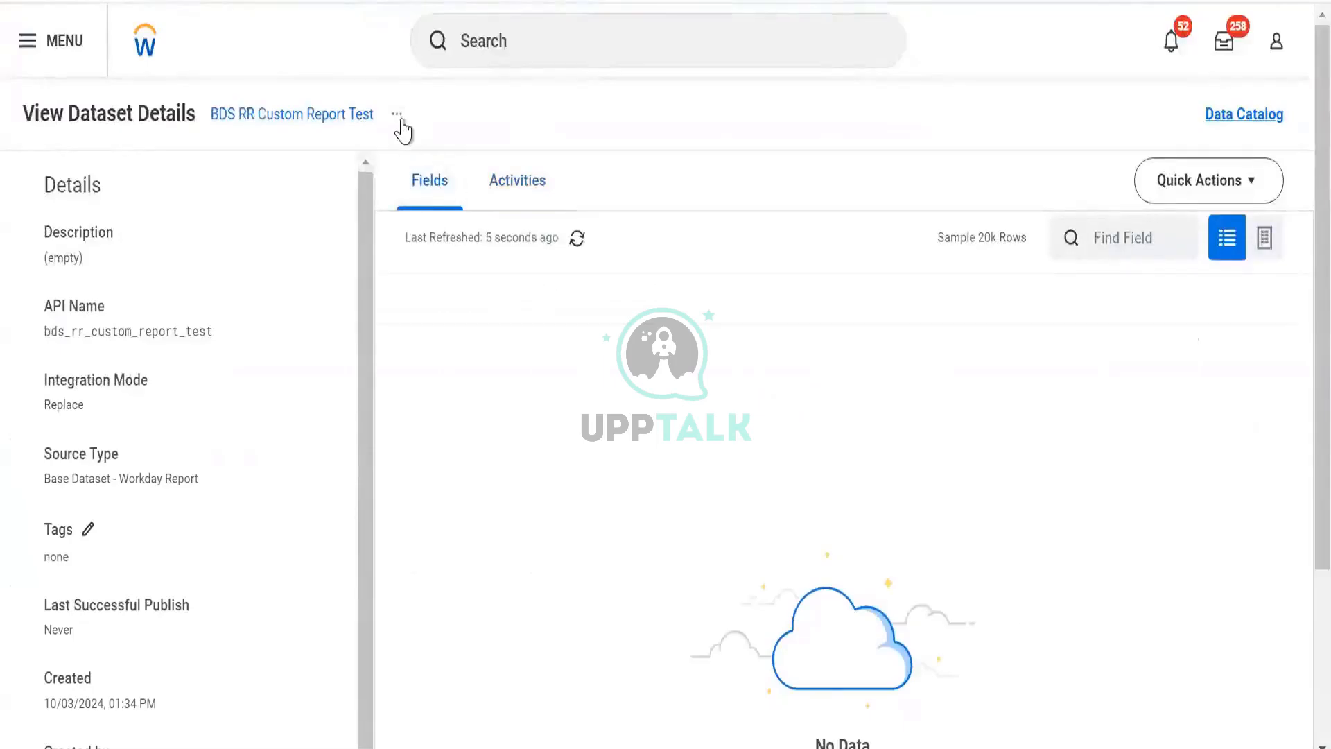
Step: Run the integration now for the BDS RR Custom Report Test dataset, confirming the run
left_click(396, 114)
left_click(458, 174)
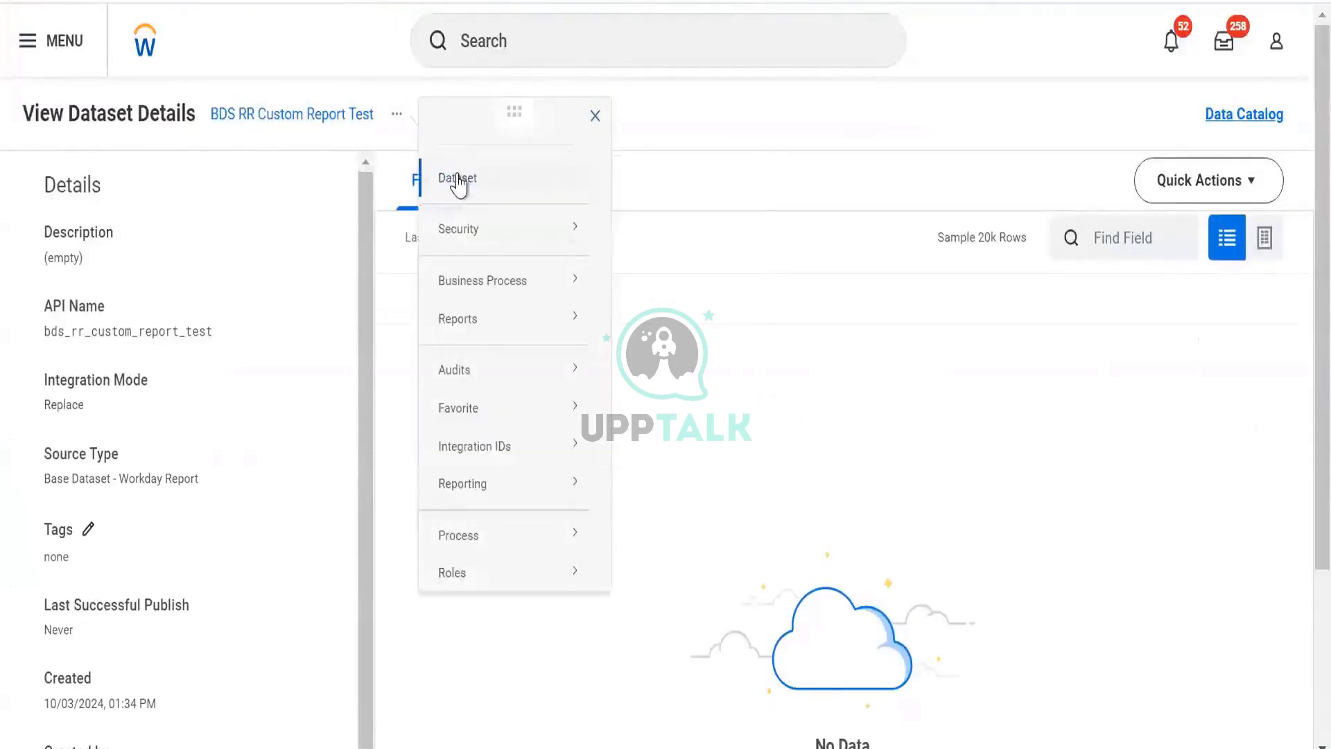
left_click(127, 292)
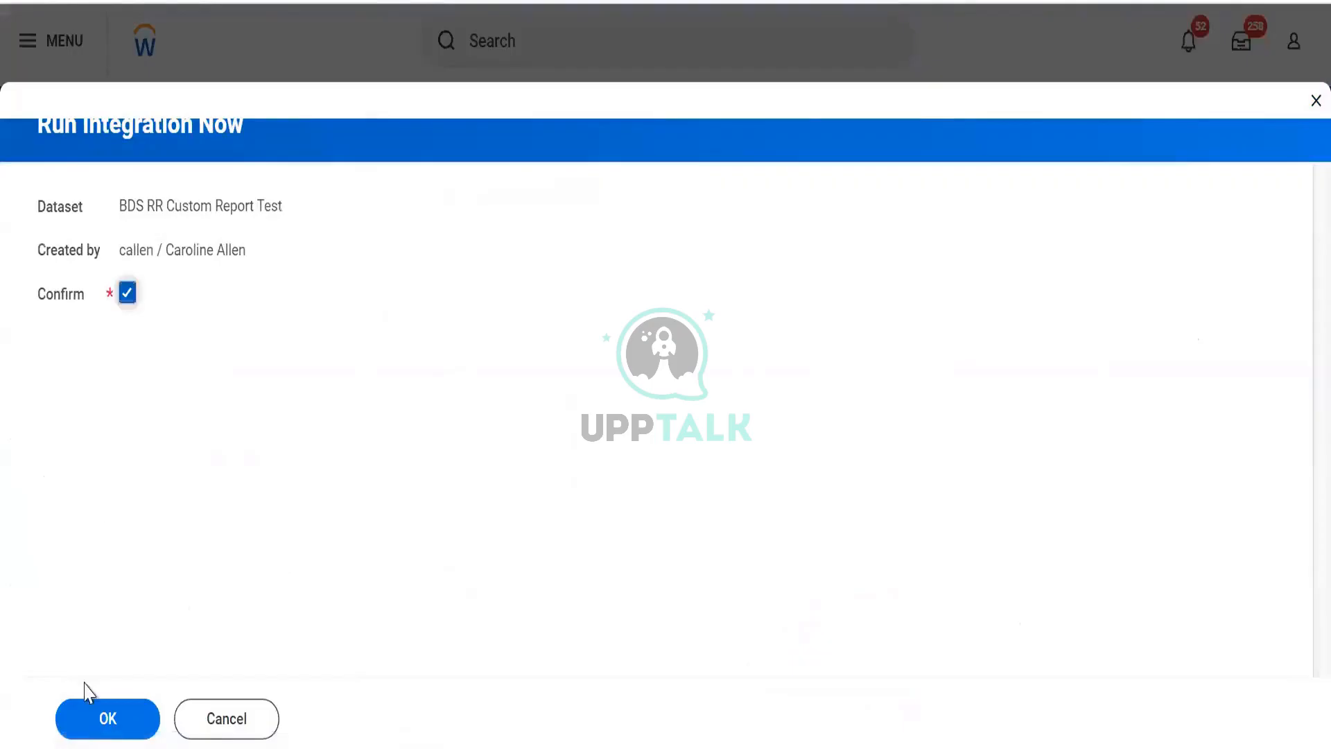
left_click(107, 716)
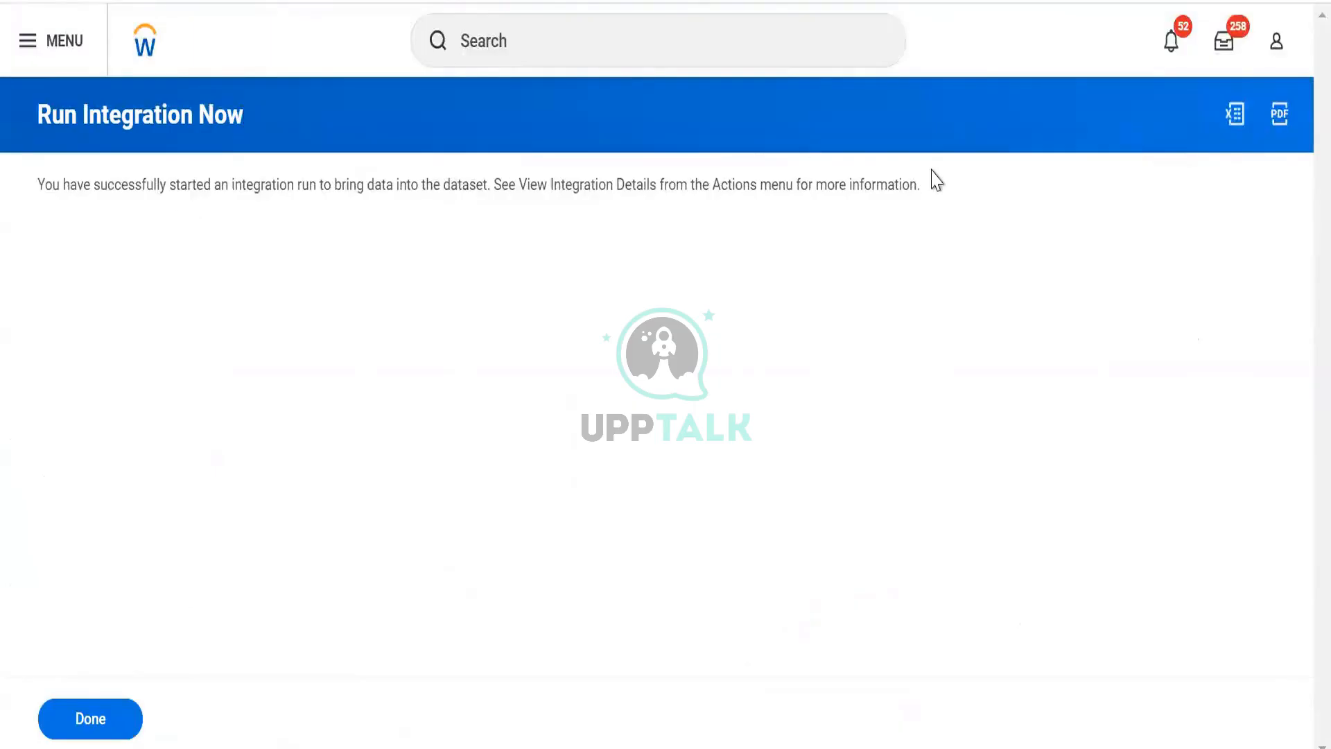
left_click(114, 726)
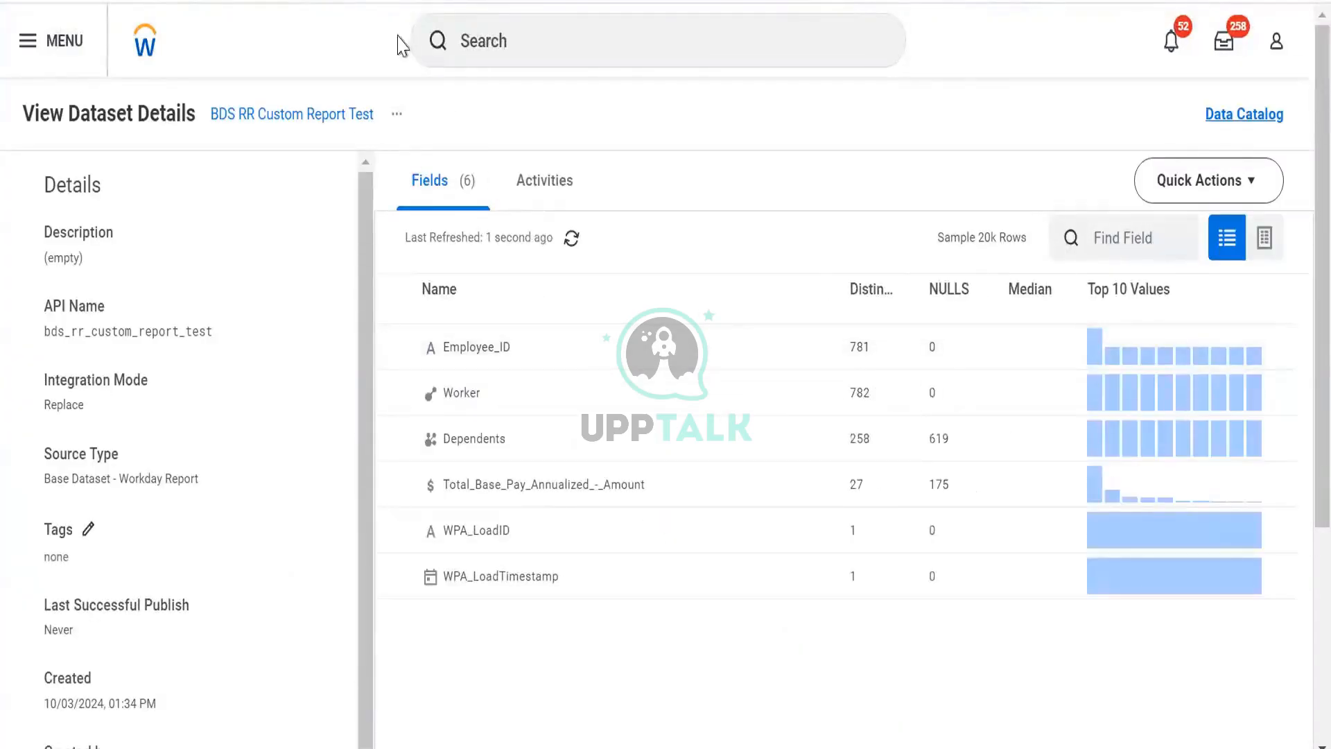
Step: Check the dataset's available actions and show its fields as a table of sample rows
left_click(396, 114)
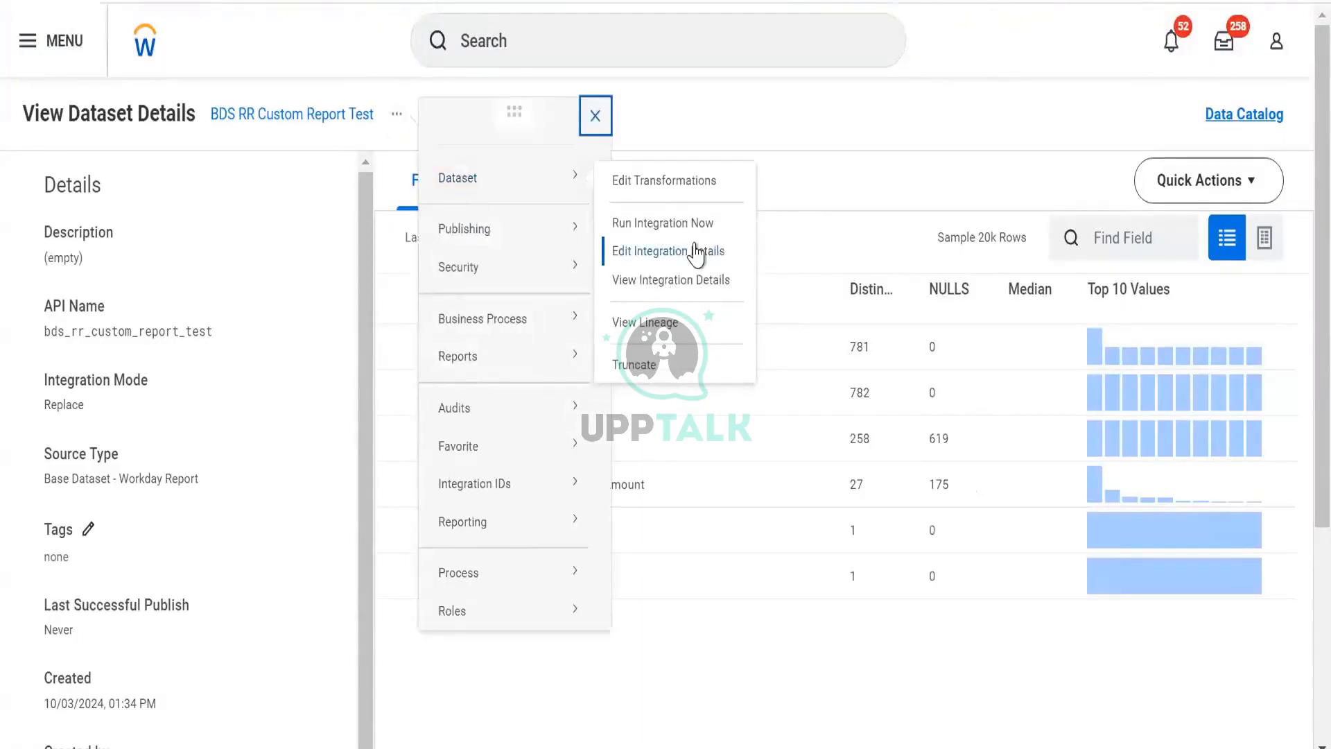
left_click(824, 219)
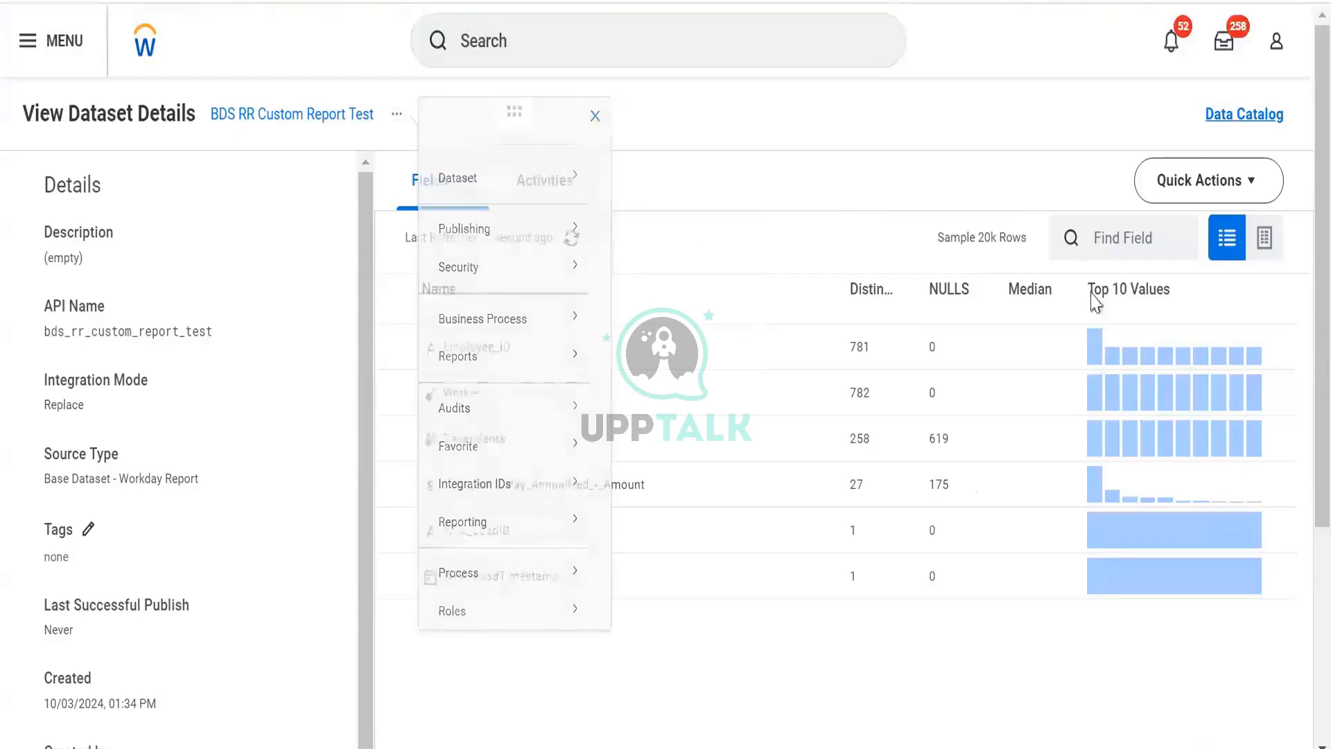
left_click(1266, 241)
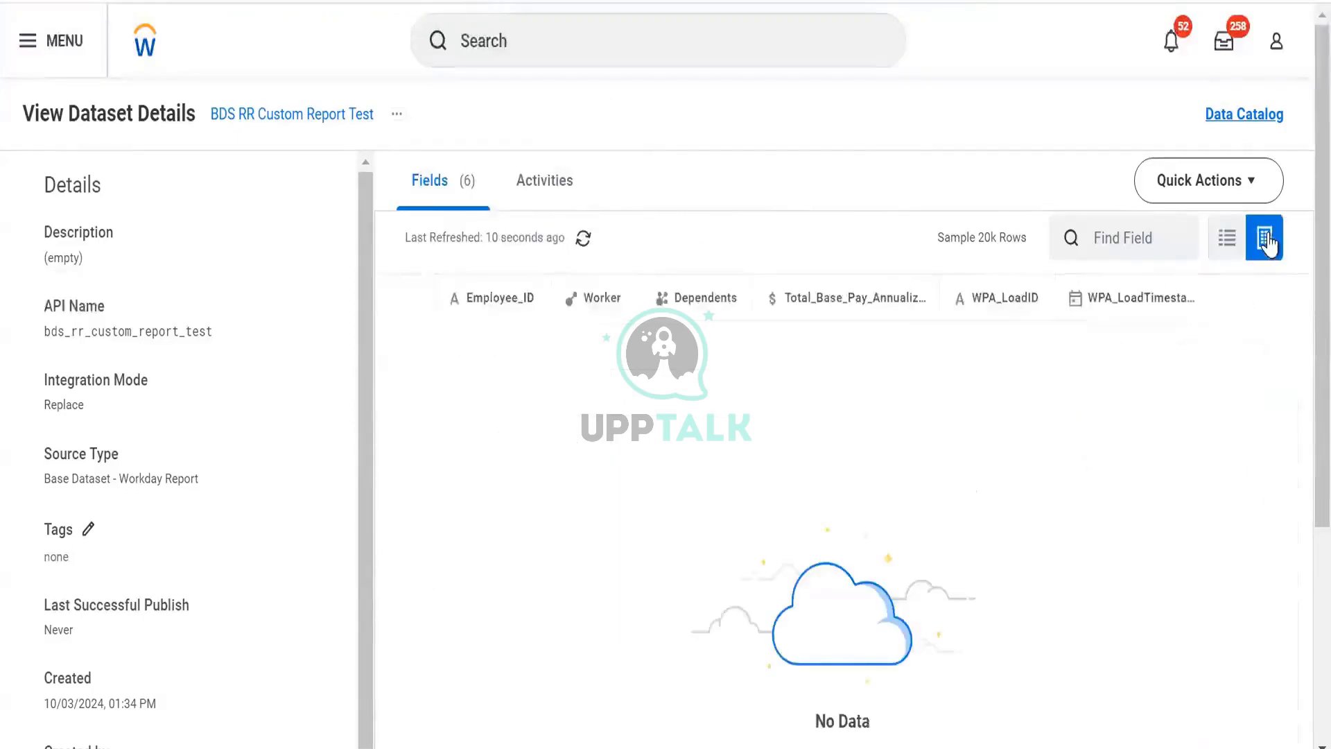
Step: Show the dataset's fields as a list and examine the distinct and top values of the Employee_ID field
left_click(1227, 239)
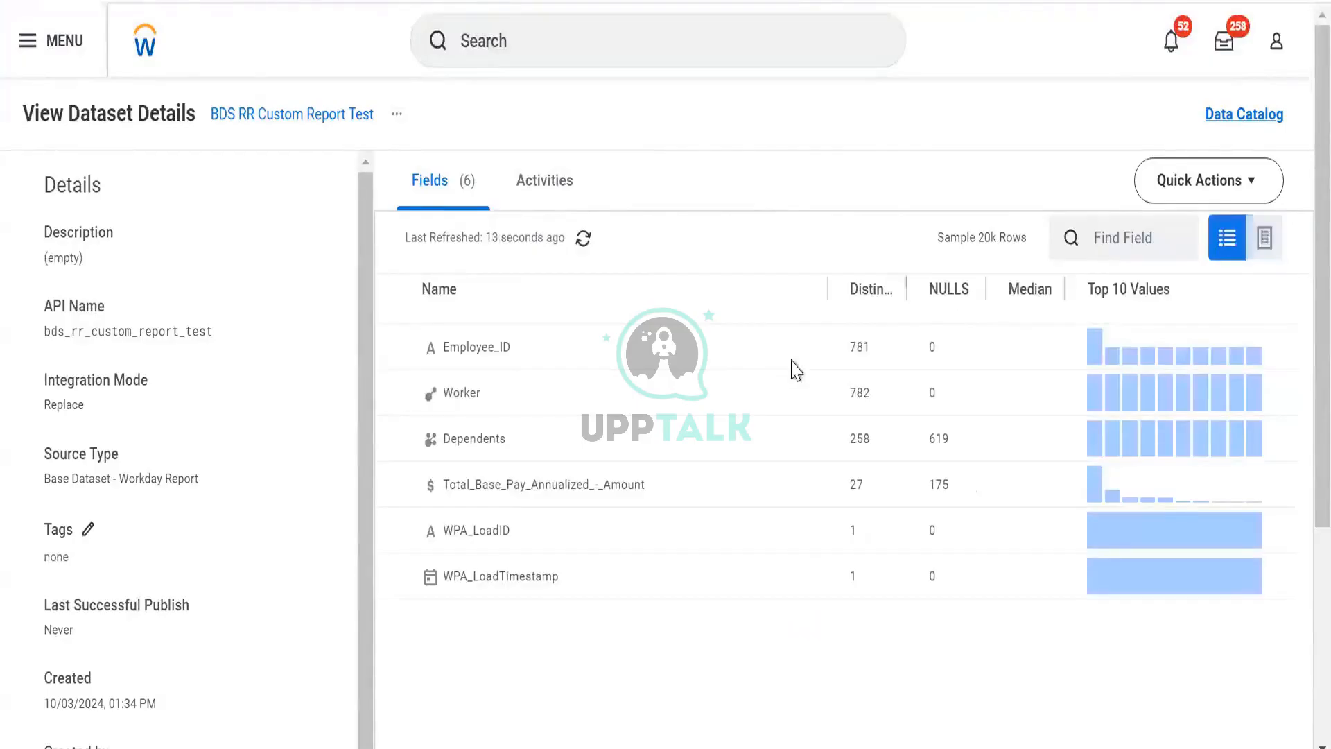
left_click(941, 361)
scroll(1075, 439, "down", 5)
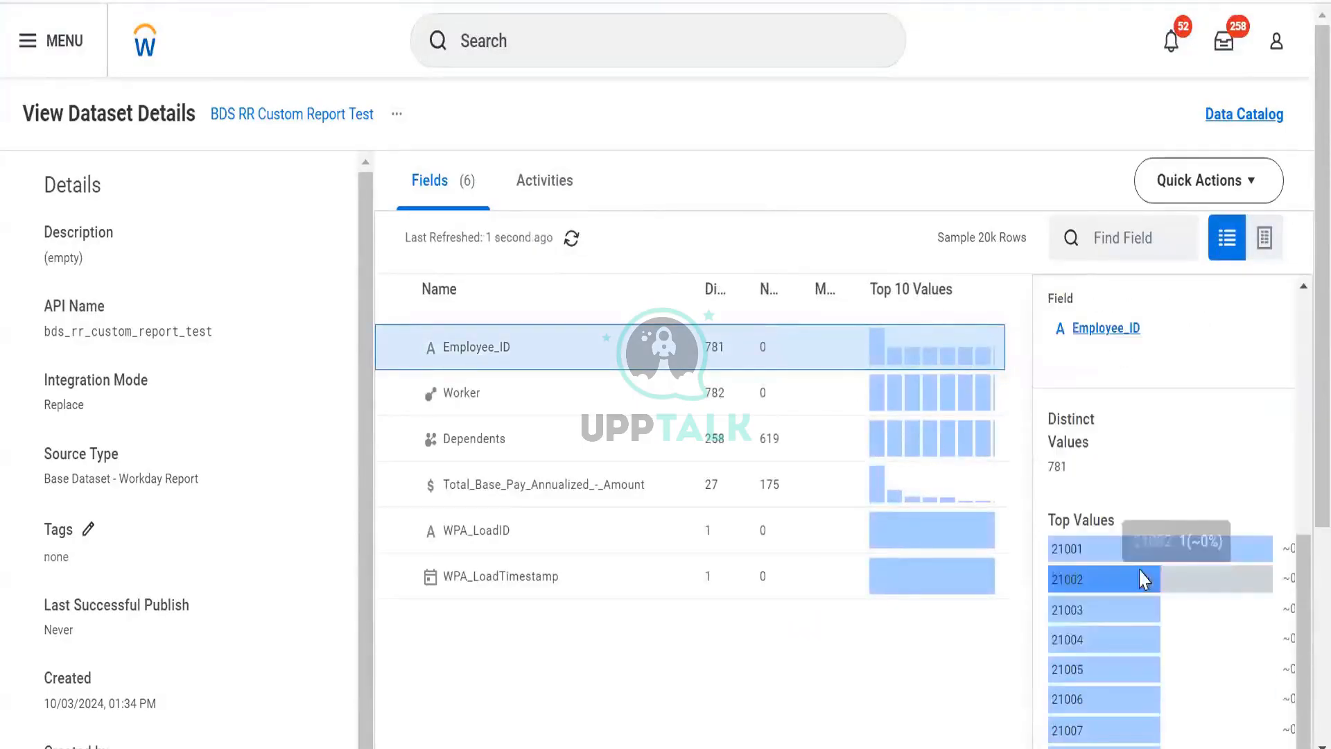
Step: Open the transformations of the BDS RR Custom Report Test dataset and view its WPA_LoadID and WPA_LoadTimestamp columns
left_click(398, 116)
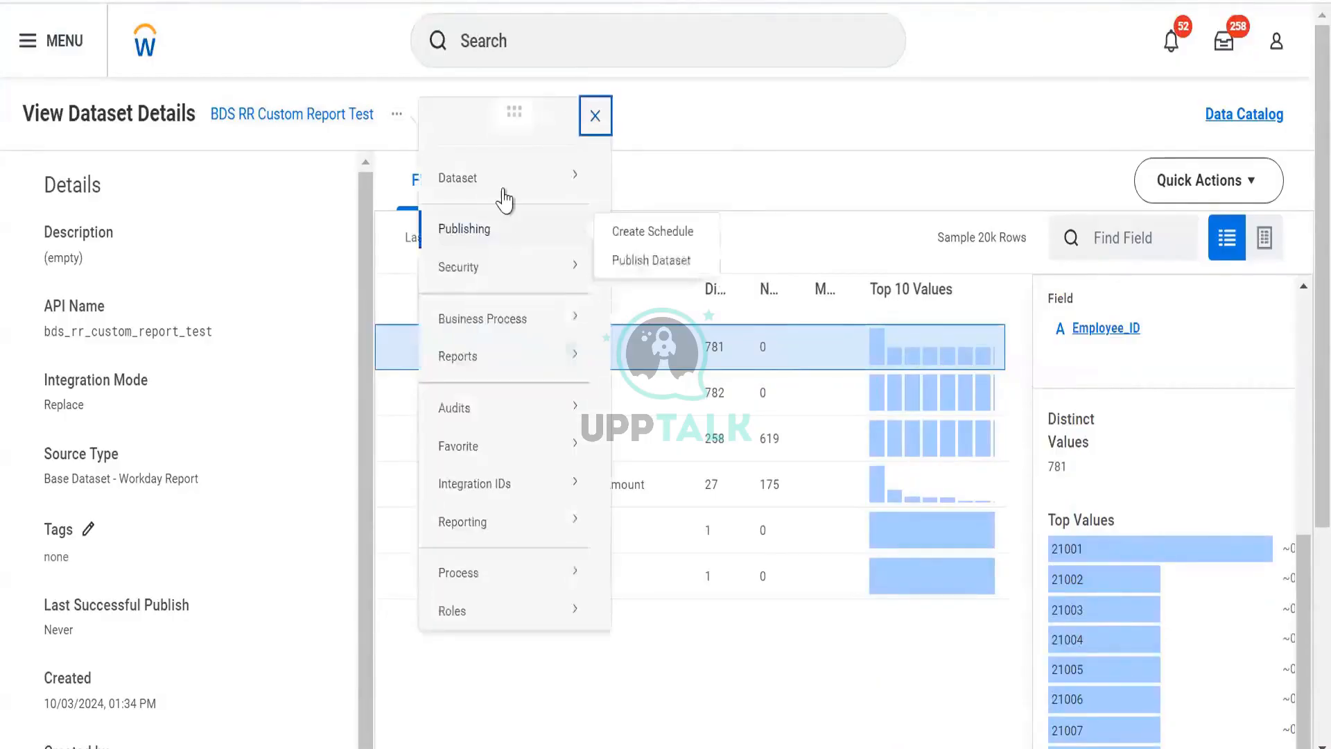
left_click(505, 194)
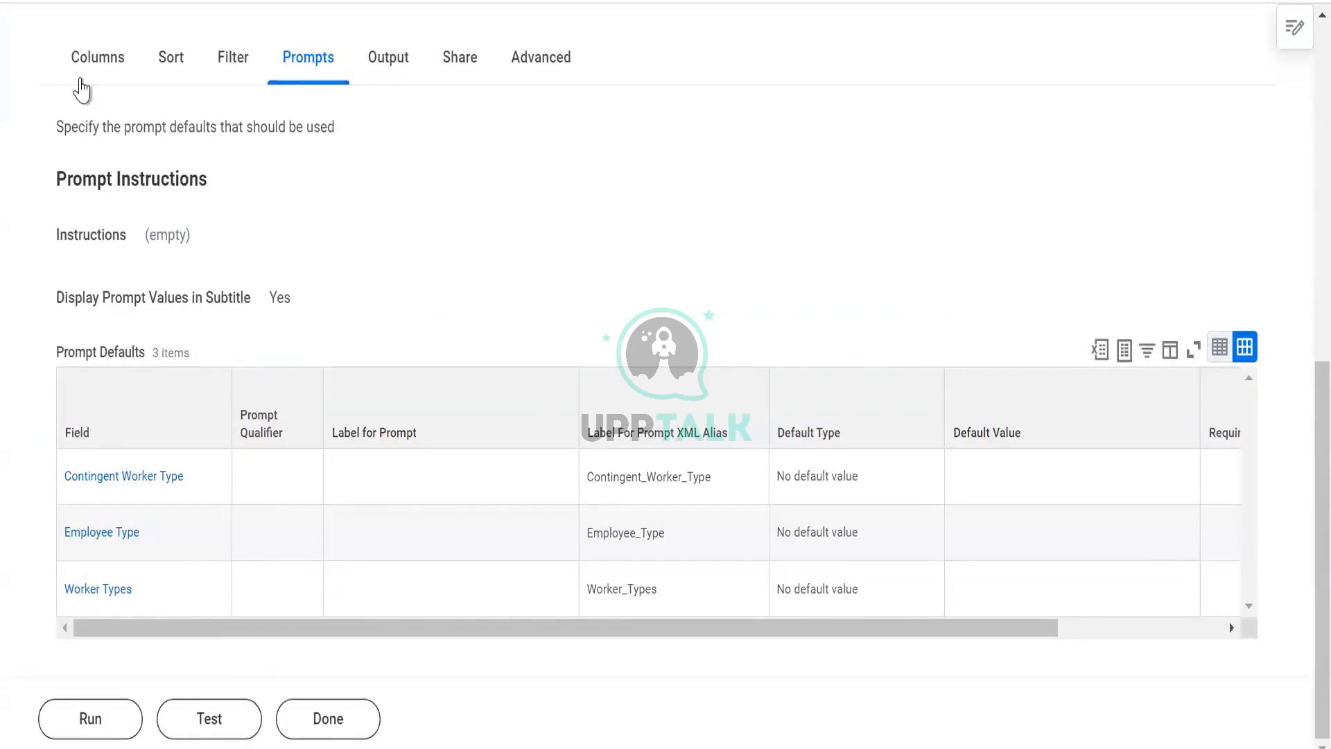
scroll(90, 70, "up", 1)
left_click(90, 718)
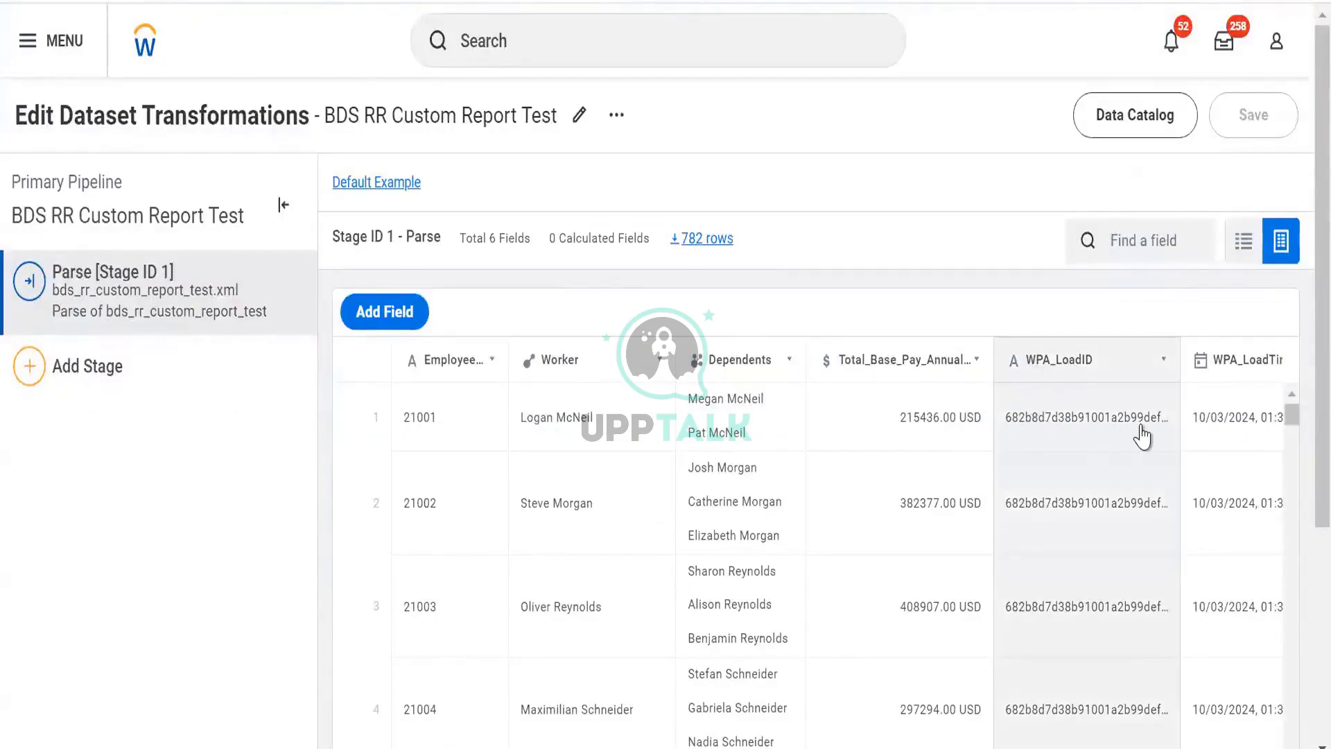
scroll(1142, 435, "right", 1)
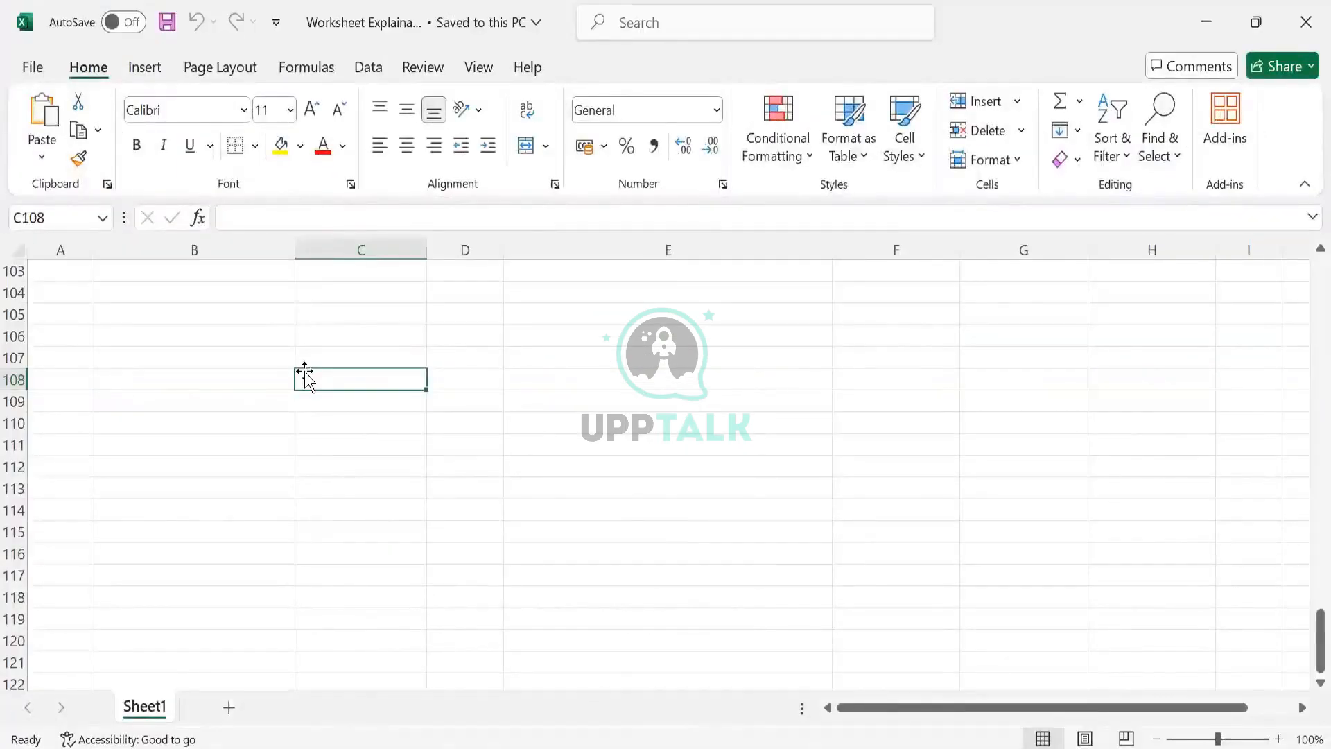
Step: In the Excel worksheet, enter the headers "Worker" in C108 and "Emp ID" in B108
type("Worker")
key("Tab")
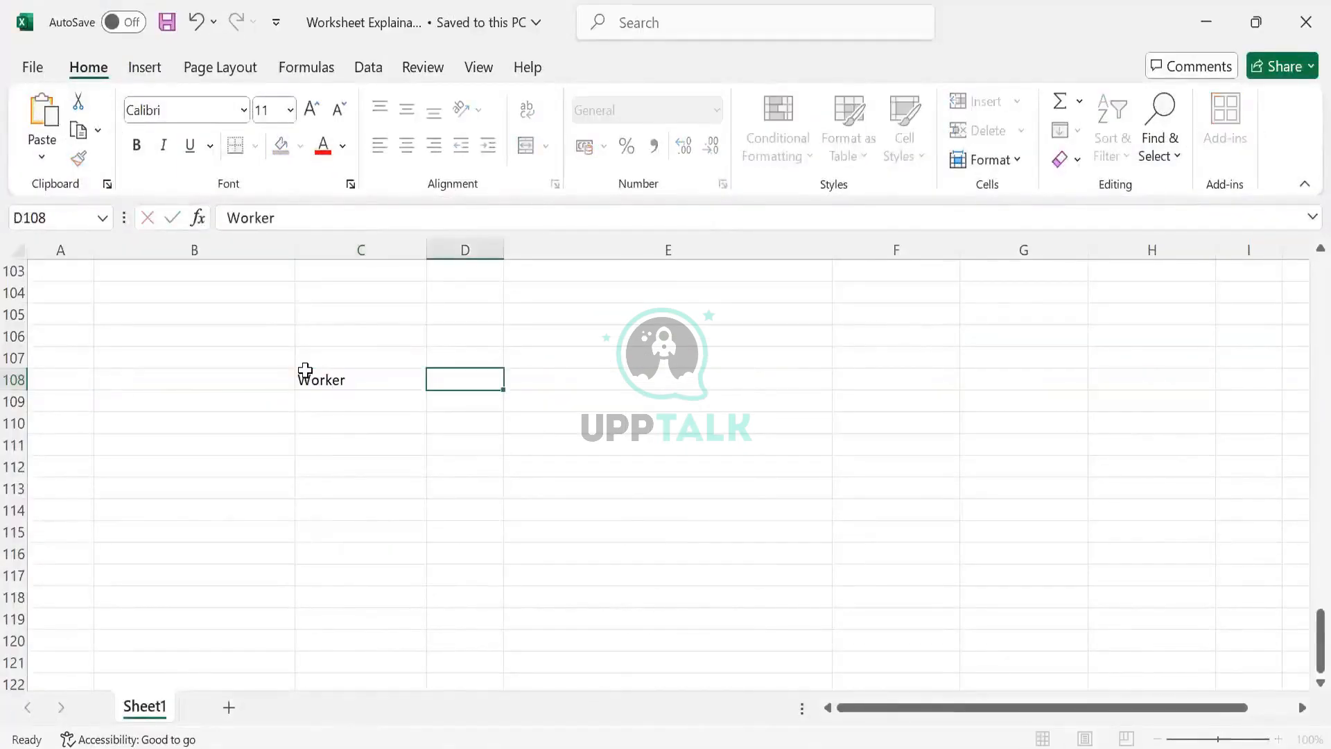
key("Left")
key("Left")
type("E")
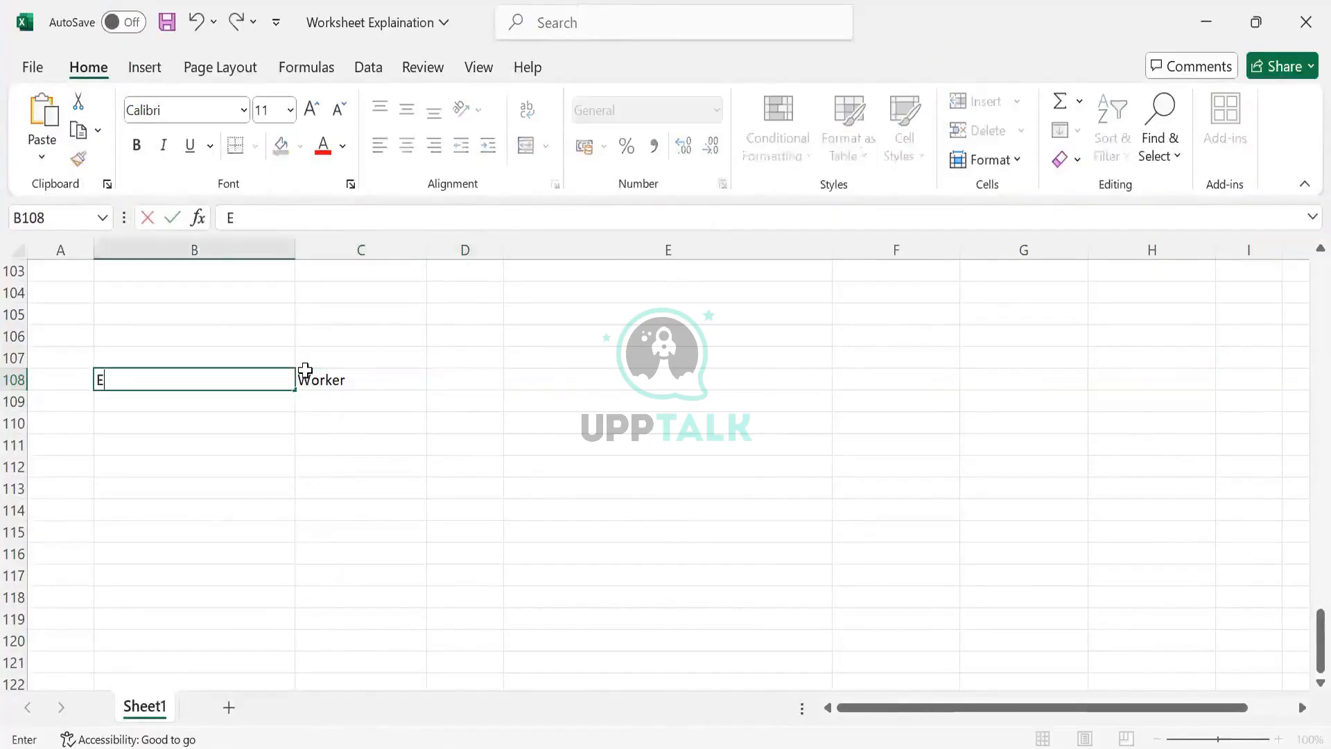
type("mp ID")
key("Return")
Step: Enter the employee IDs 1, 2 and 3 in cells B109 to B111 below the Emp ID header
type("1")
key("Return")
type("2")
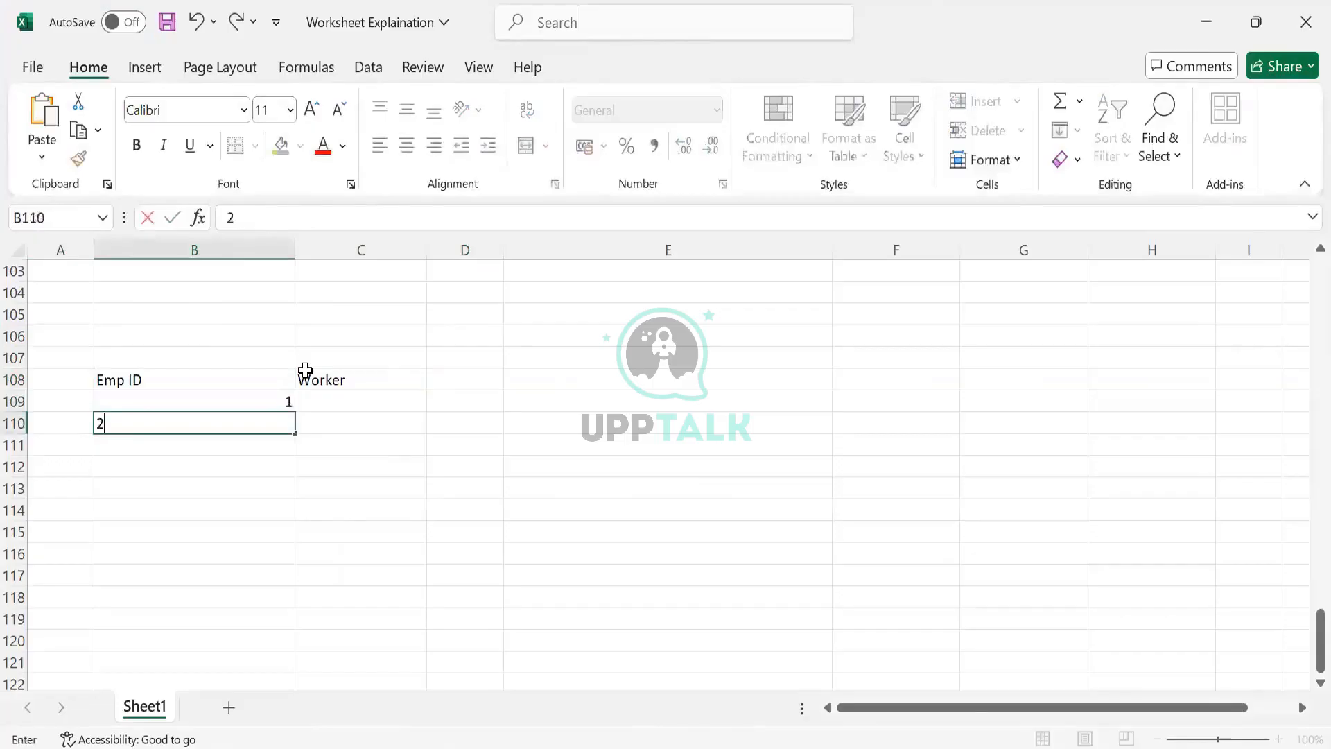
key("Return")
type("3")
key("Tab")
Step: Enter the worker values ABC, DEF and XYZ in cells C109 to C111
key("Up")
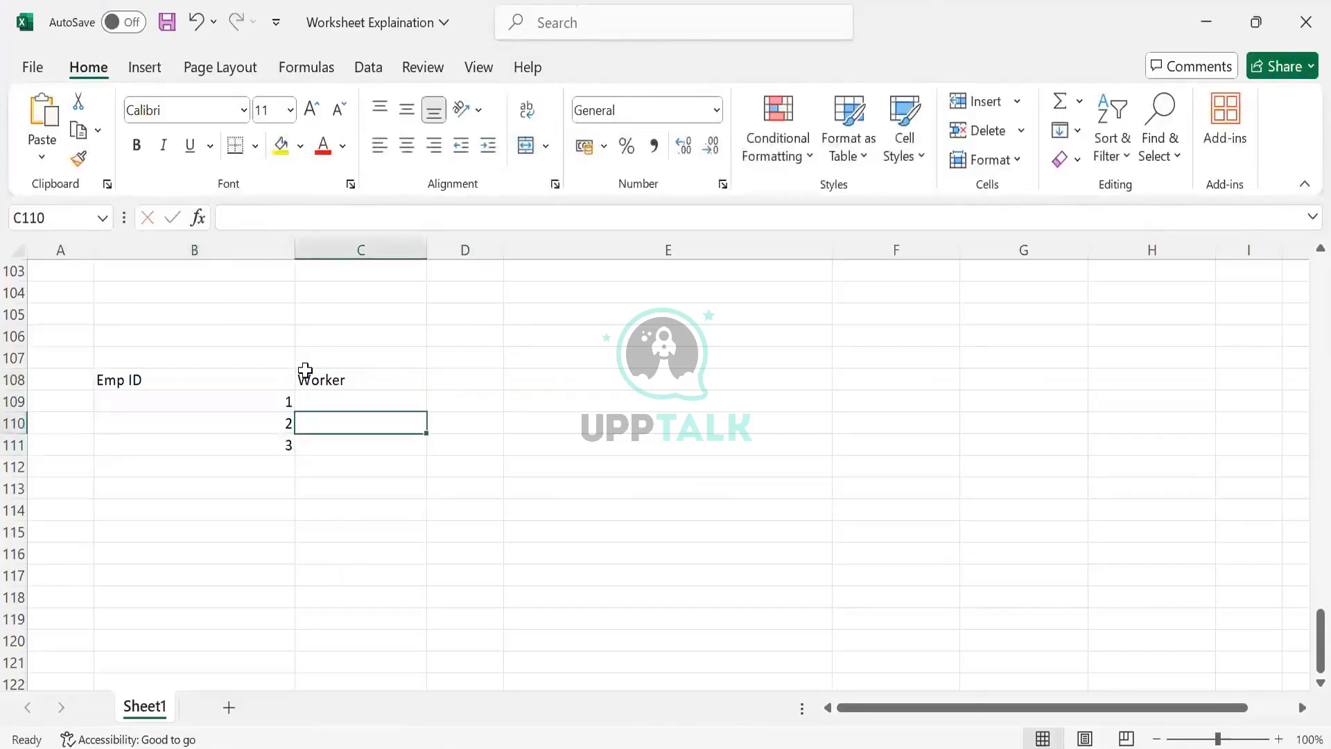
key("Up")
type("ABC")
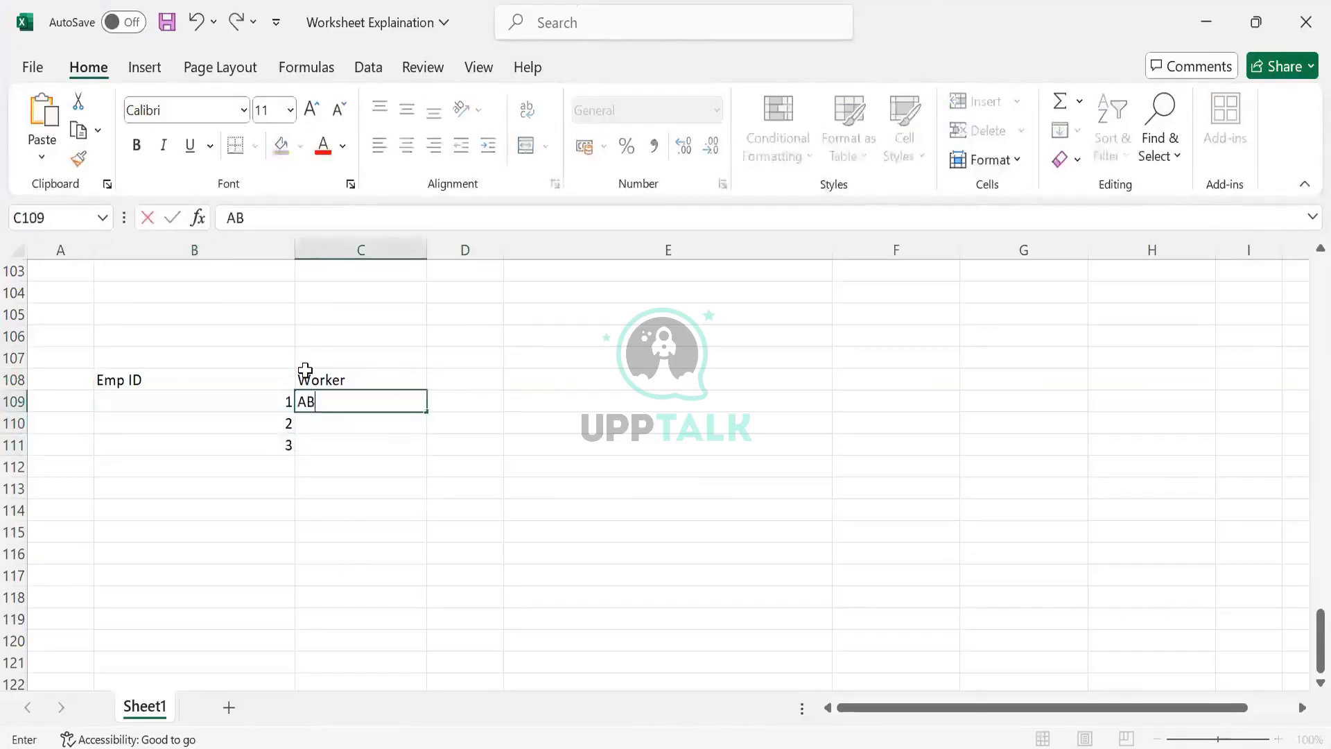
key("Return")
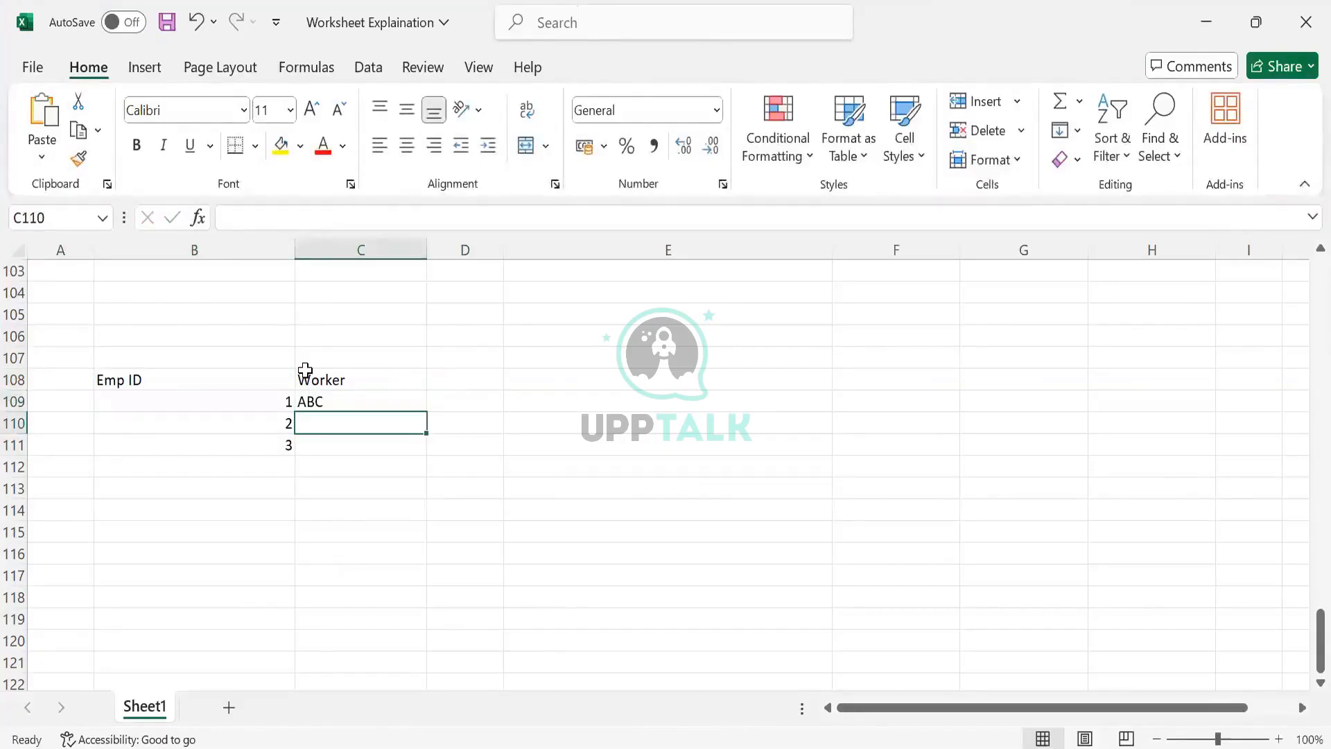
type("DEF")
key("Return")
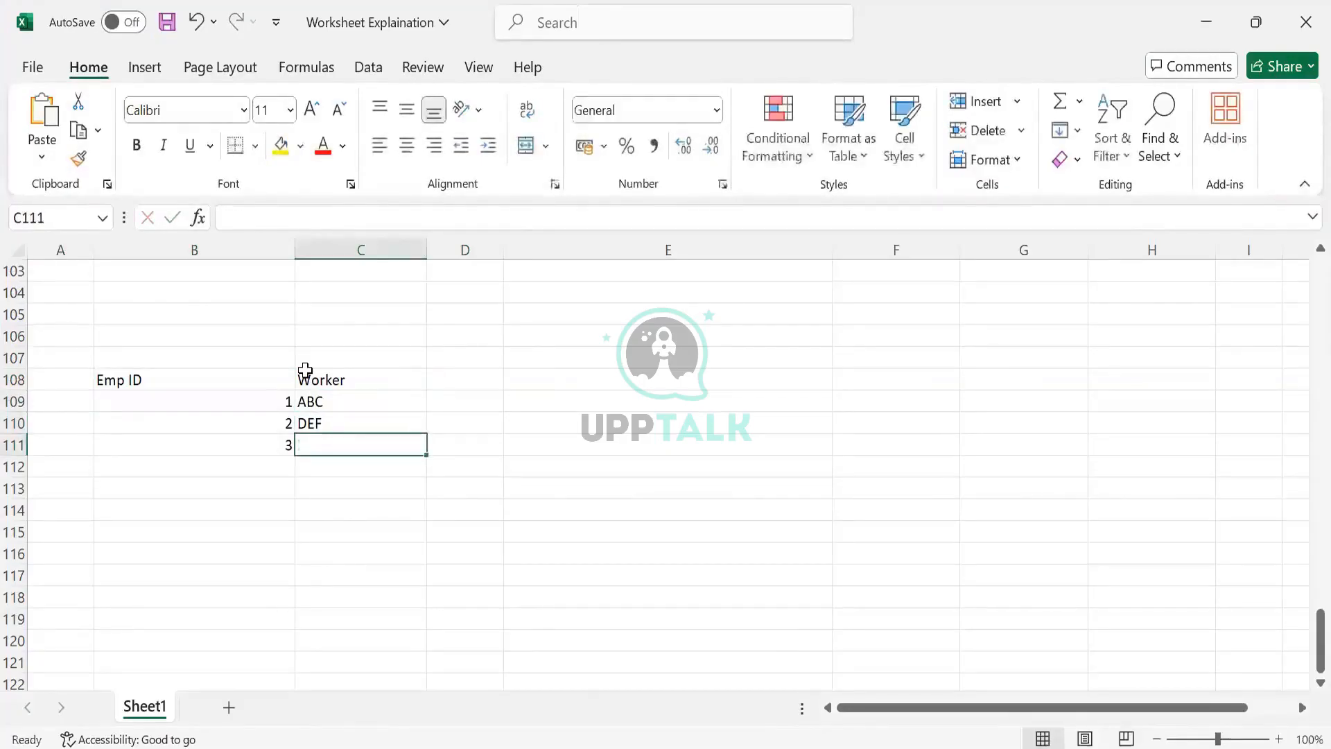
type("XYZ")
key("Tab")
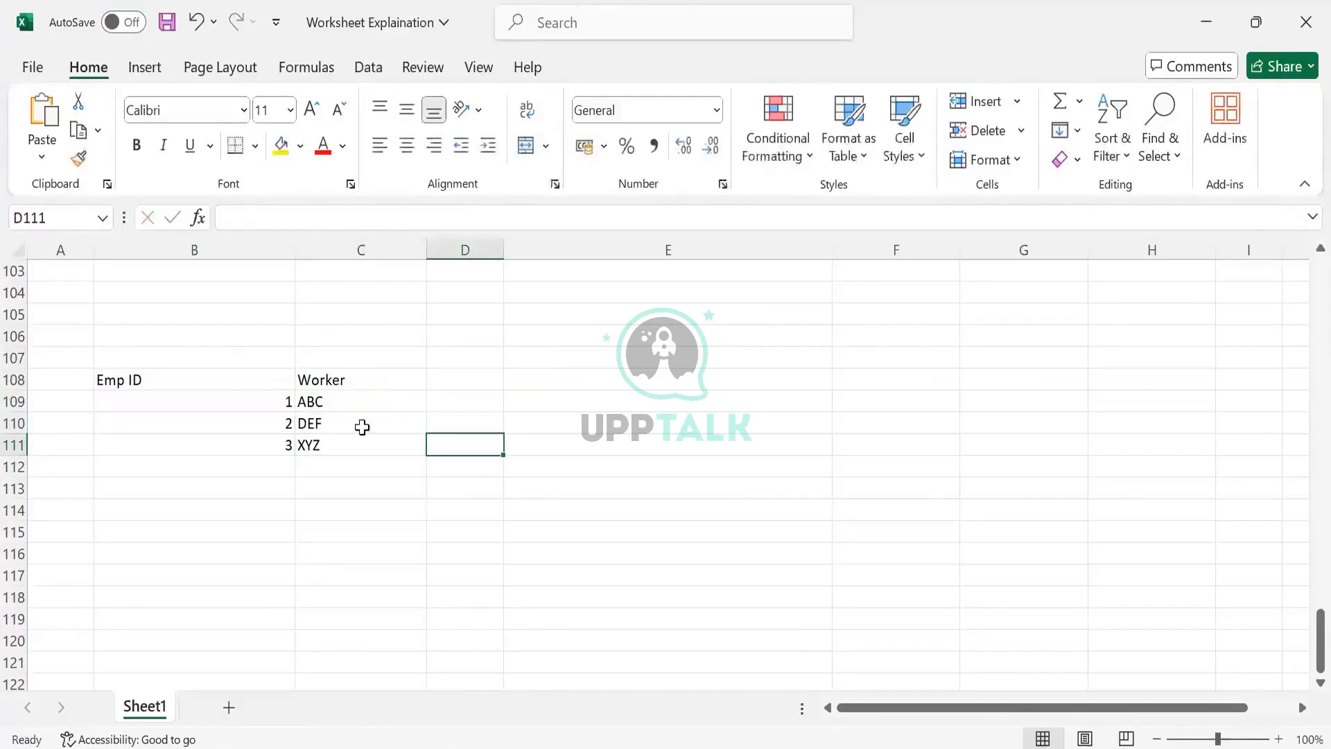
left_click(396, 422)
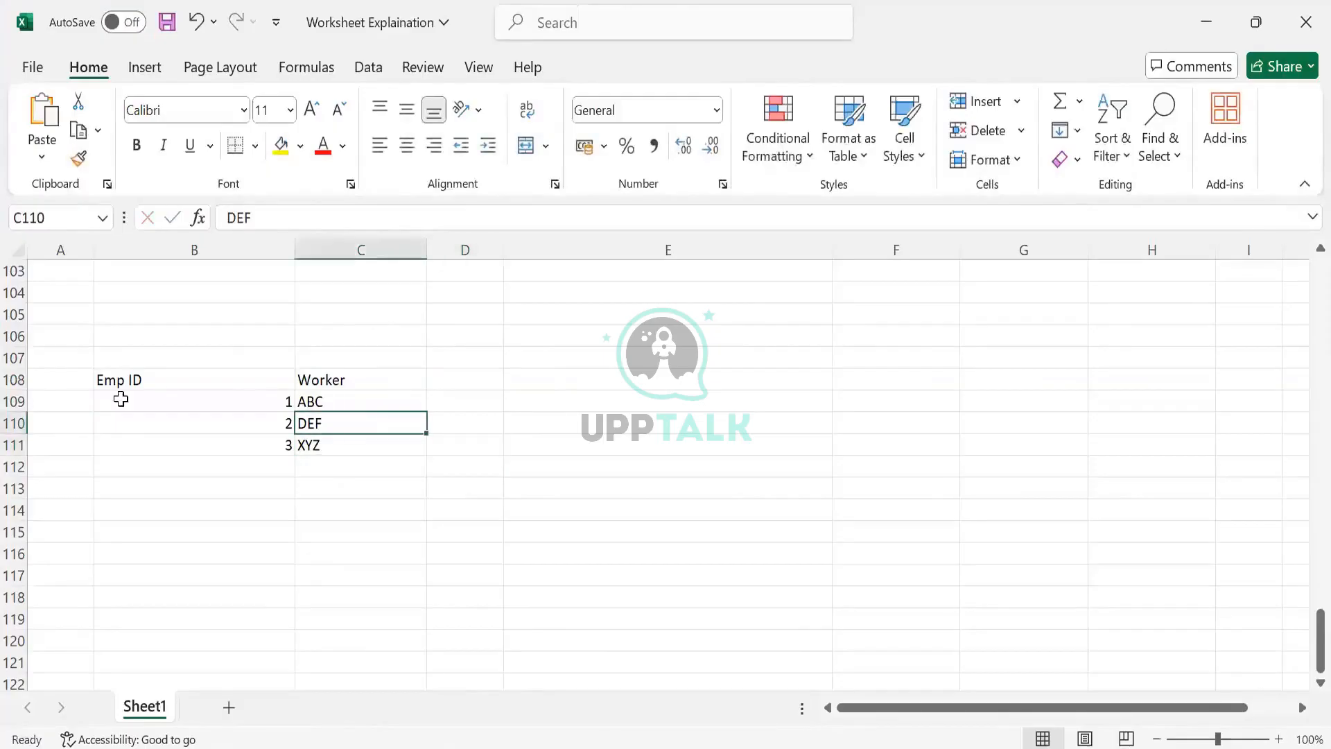
left_click(158, 381)
key("Down")
key("Down")
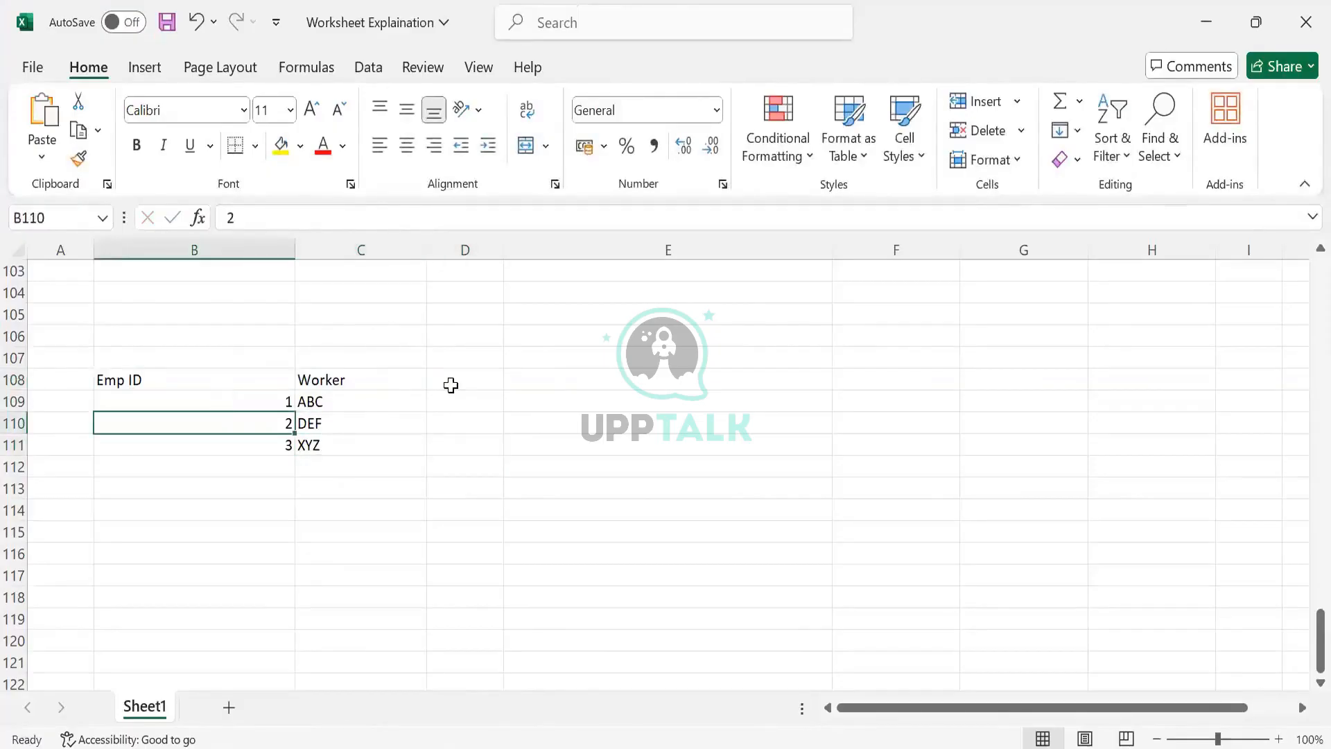
Step: Enter "Load 1" in cell D109 beside worker ABC
left_click(451, 387)
key("Down")
key("Down")
left_click(456, 405)
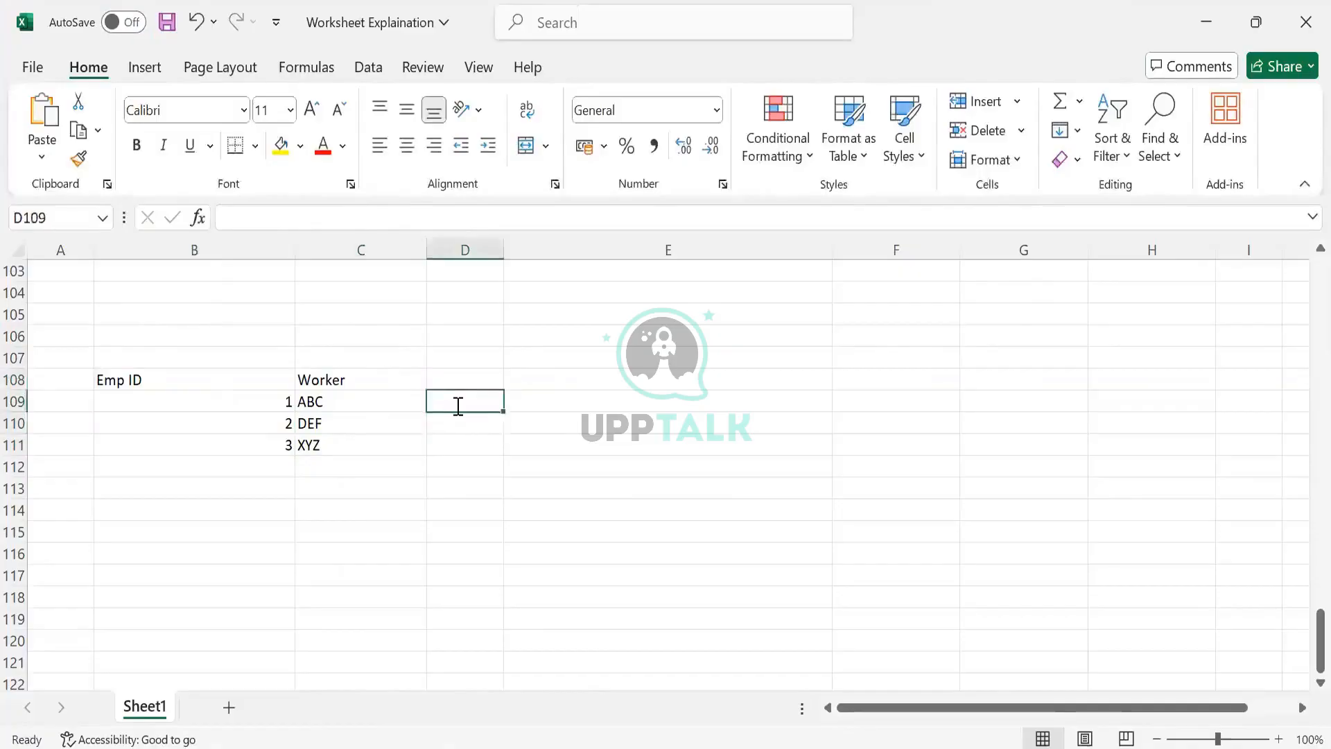
type("Load")
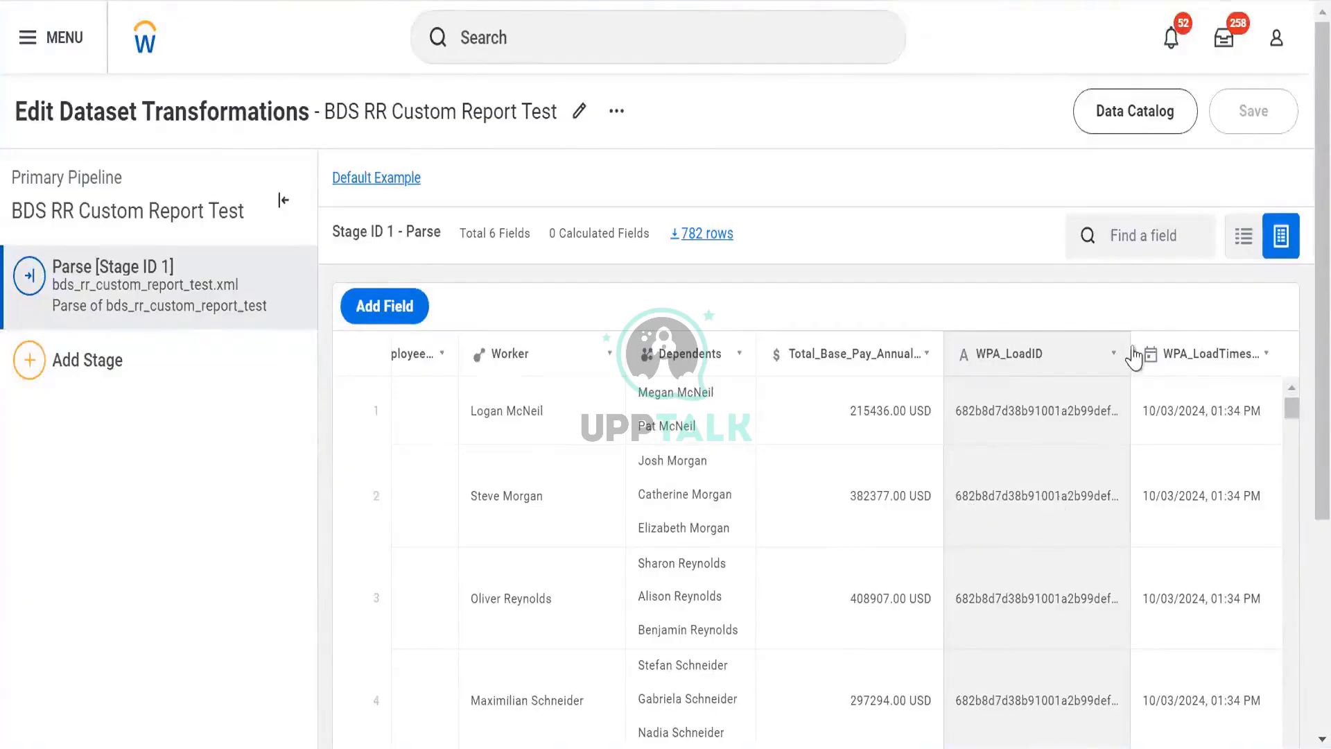
Step: Switch to Workday and widen the WPA_LoadID column in the dataset preview so the full load IDs fit
left_click_drag(1131, 355, 1192, 355)
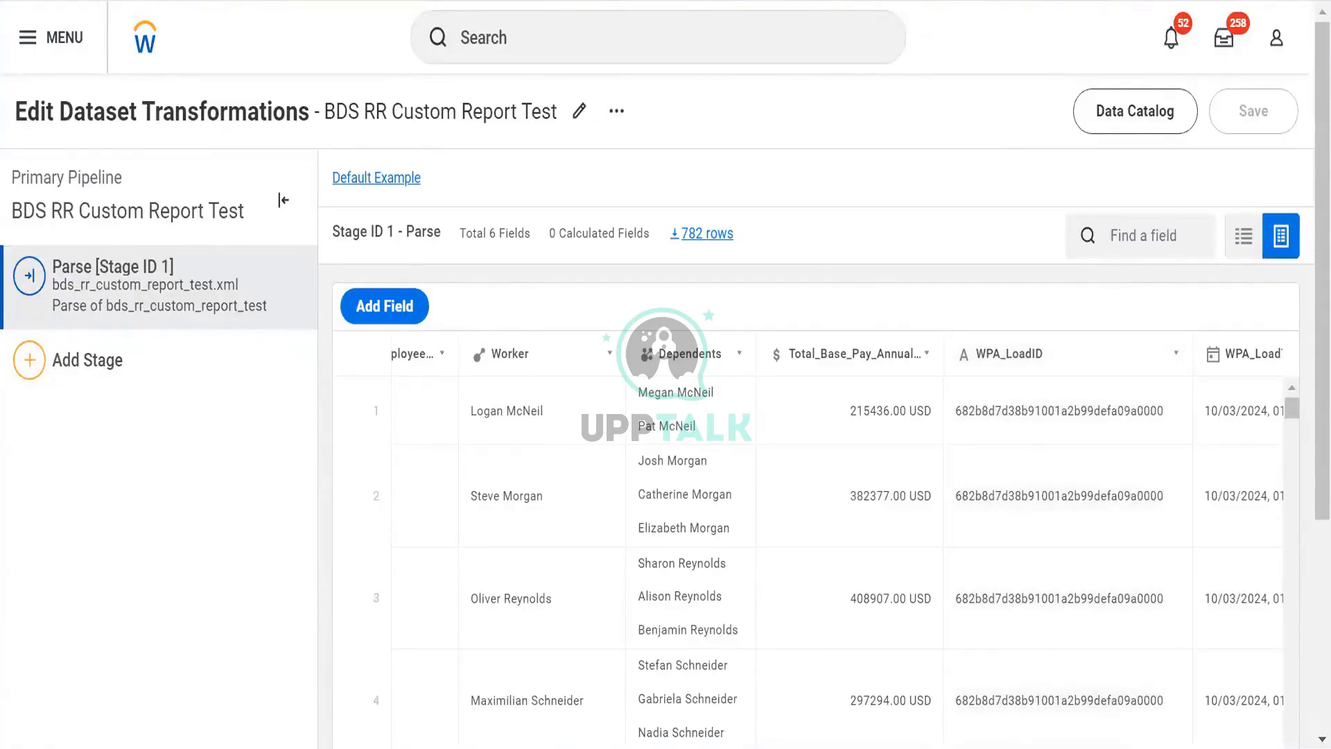
Step: Return to the Excel worksheet and enter "Replace" in C106 and "Append" in D106
key("alt+Tab")
left_click(464, 447)
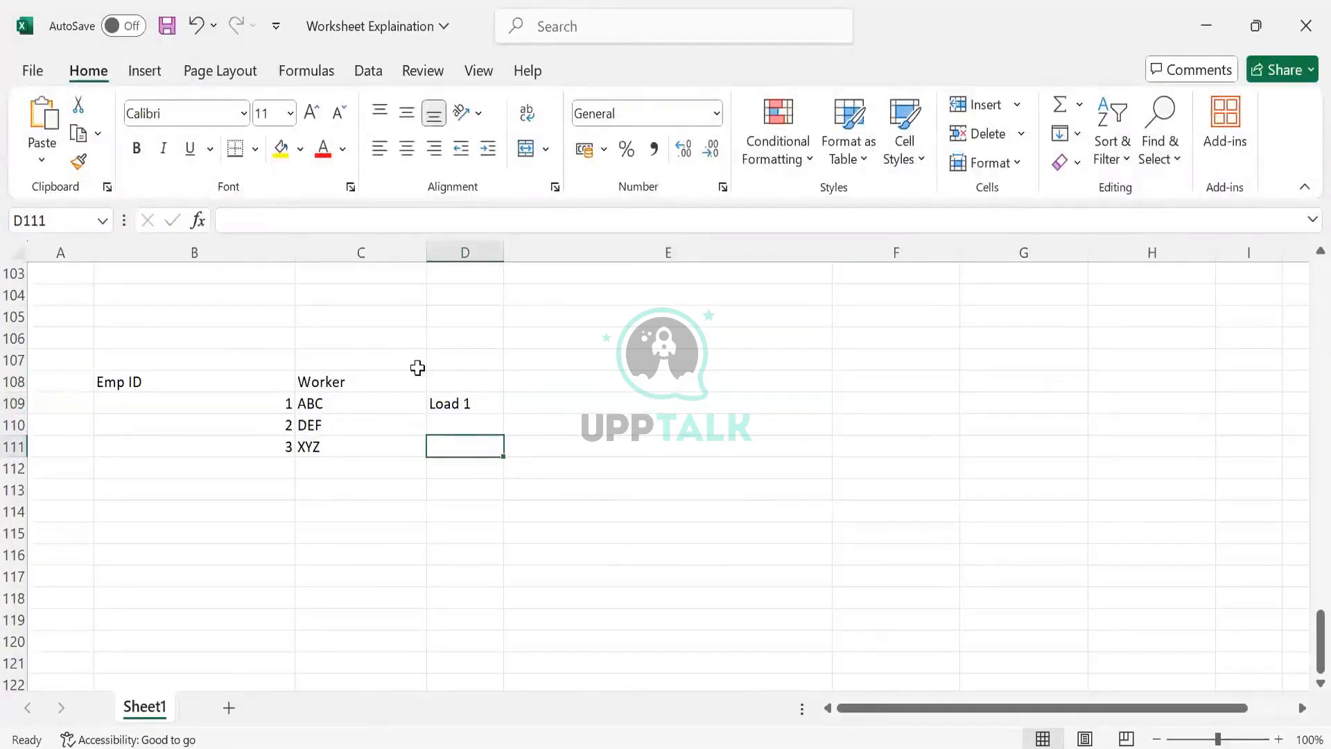
left_click(378, 357)
left_click(382, 338)
type("R")
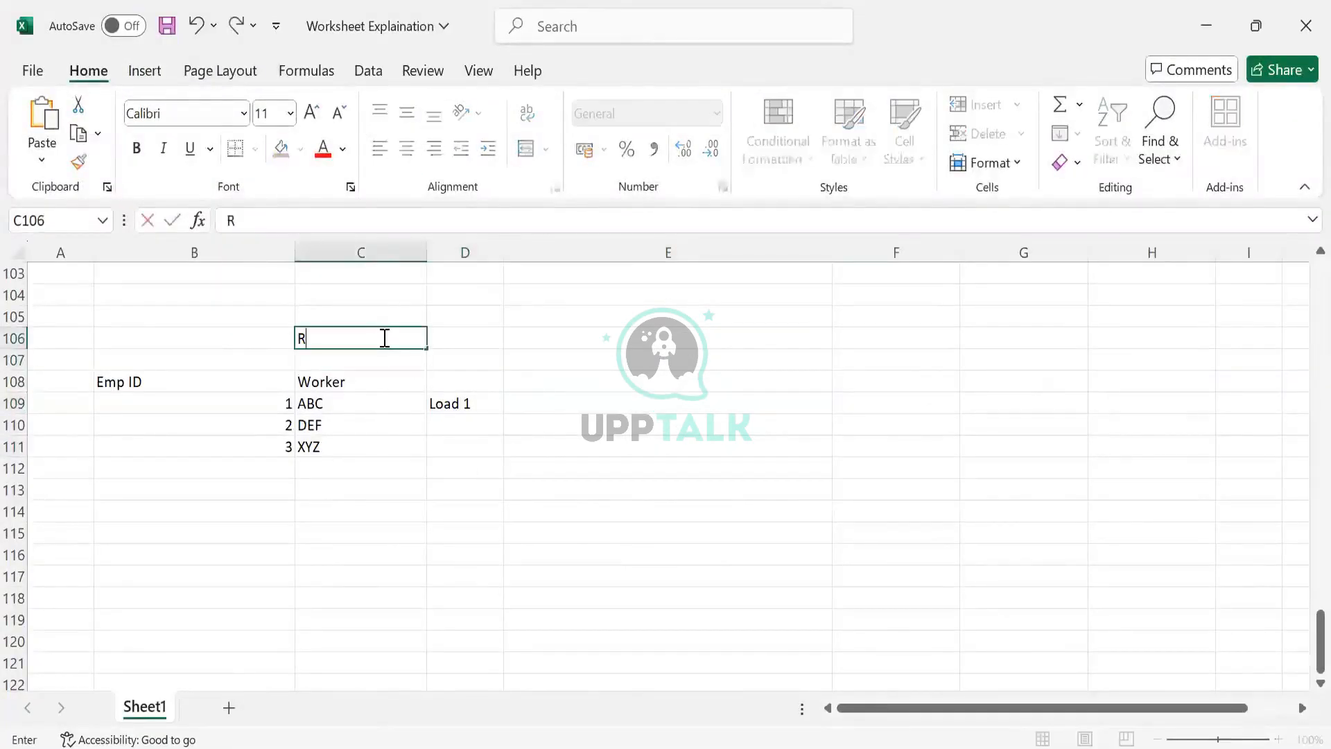
type("epallace")
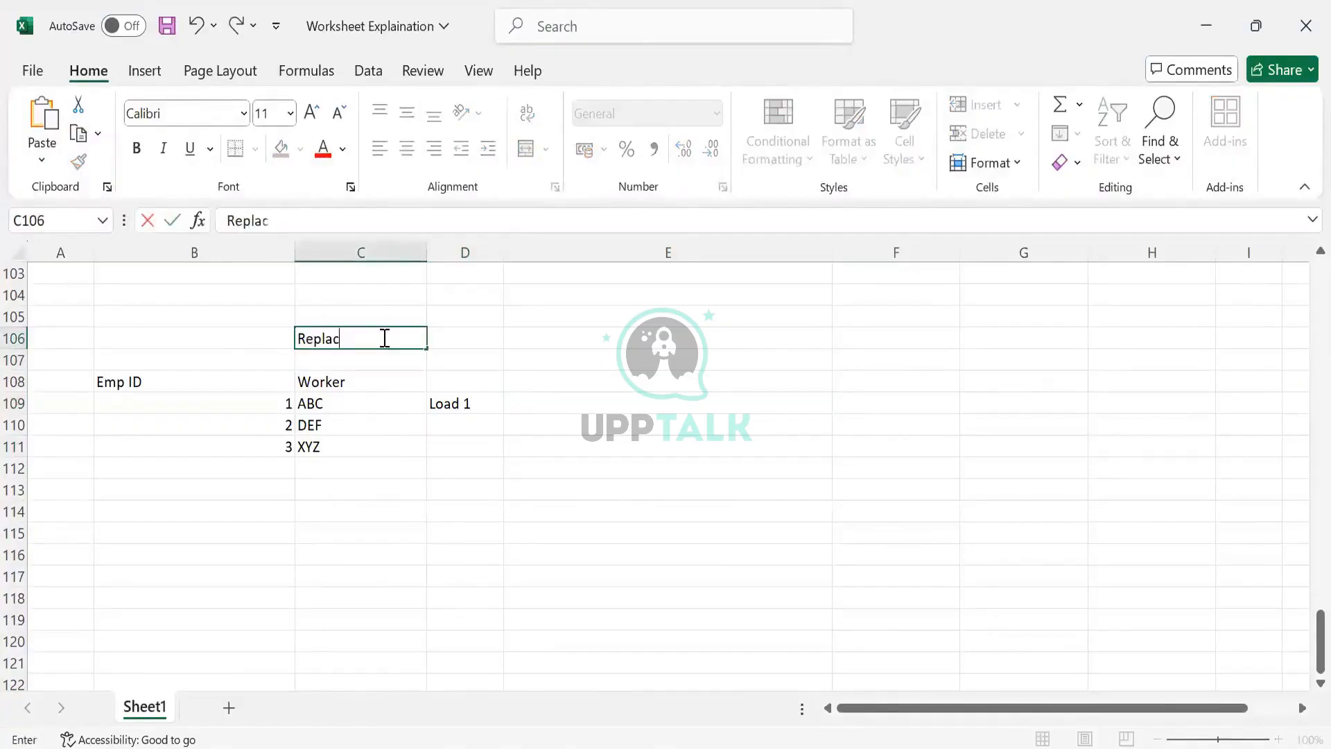
key("Tab")
type("Appe")
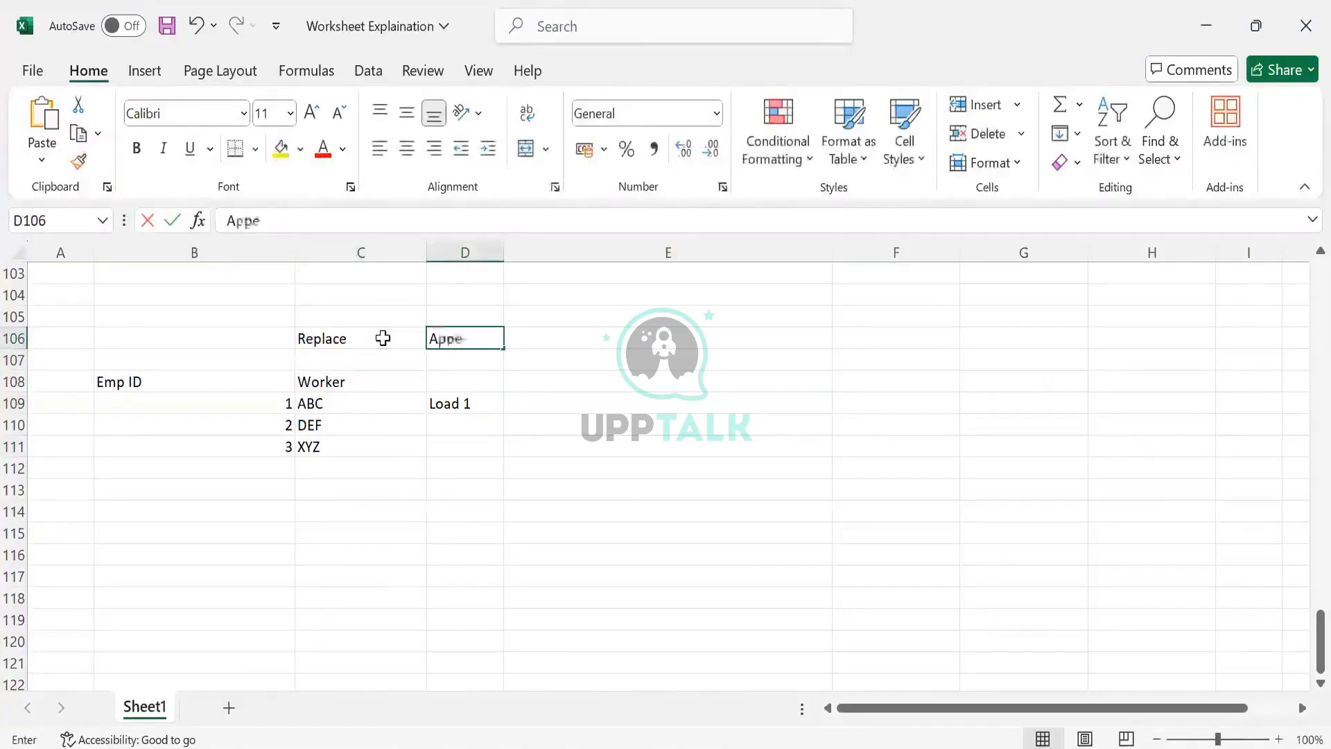
type("nd")
key("Tab")
Step: Add a second set of employee IDs 1, 2 and 3 in cells B112 to B114
left_click_drag(277, 490, 278, 476)
left_click(280, 475)
type("1")
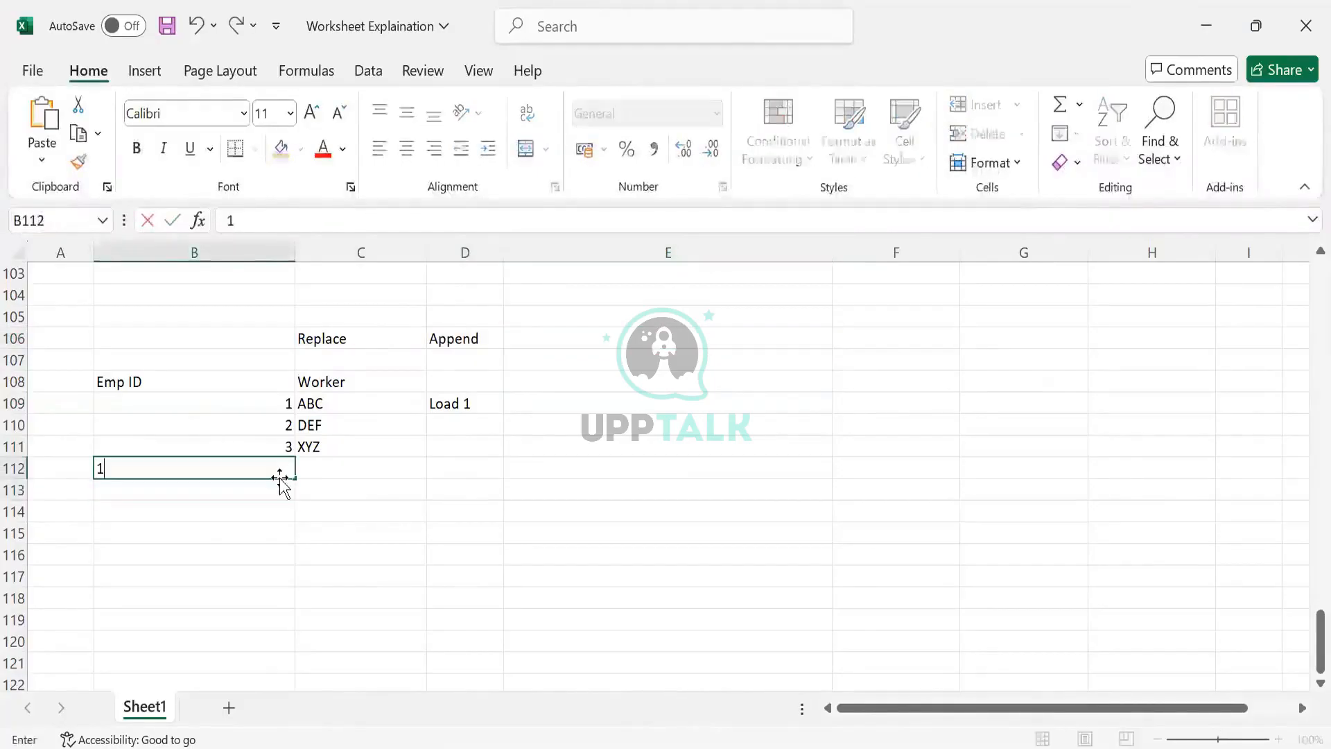
key("Return")
type("2")
key("Return")
type("3")
key("Return")
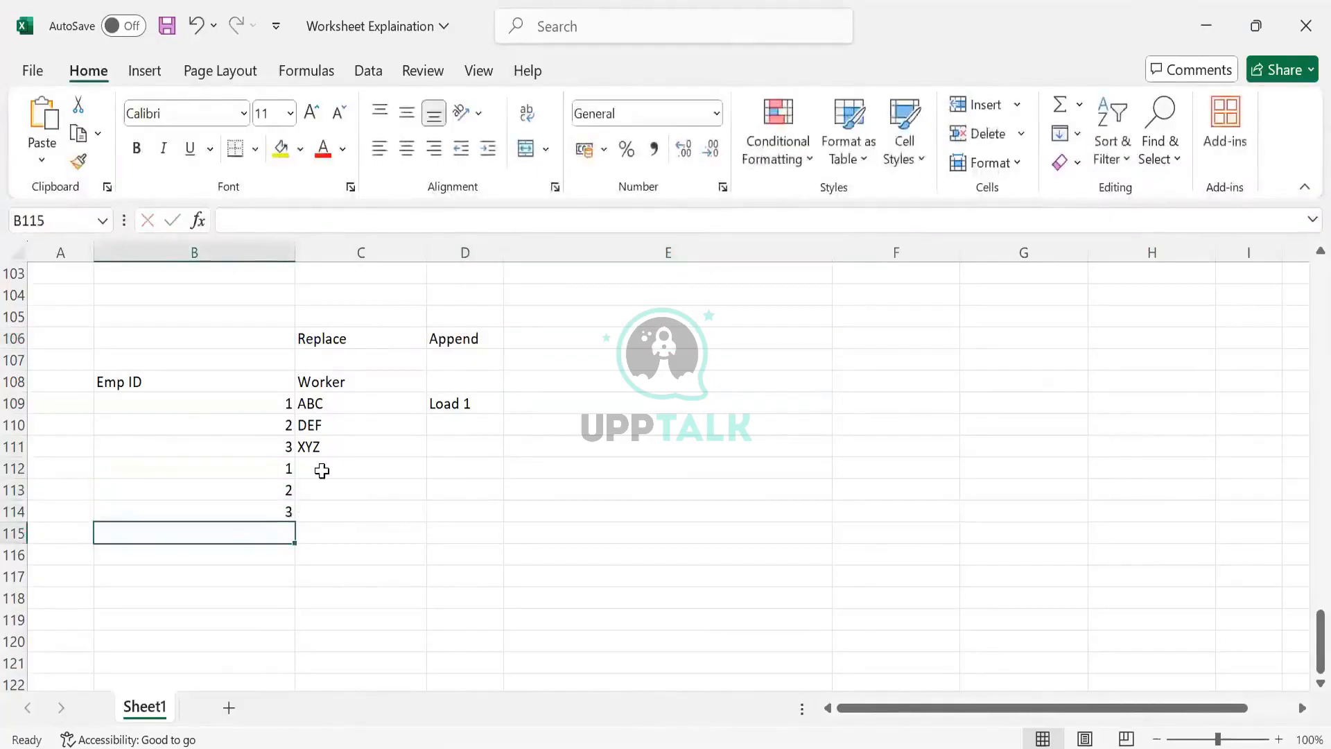
Step: Enter ABC in C112 and copy DEF and XYZ from C110:C111 into C113:C114
left_click(322, 471)
type("A")
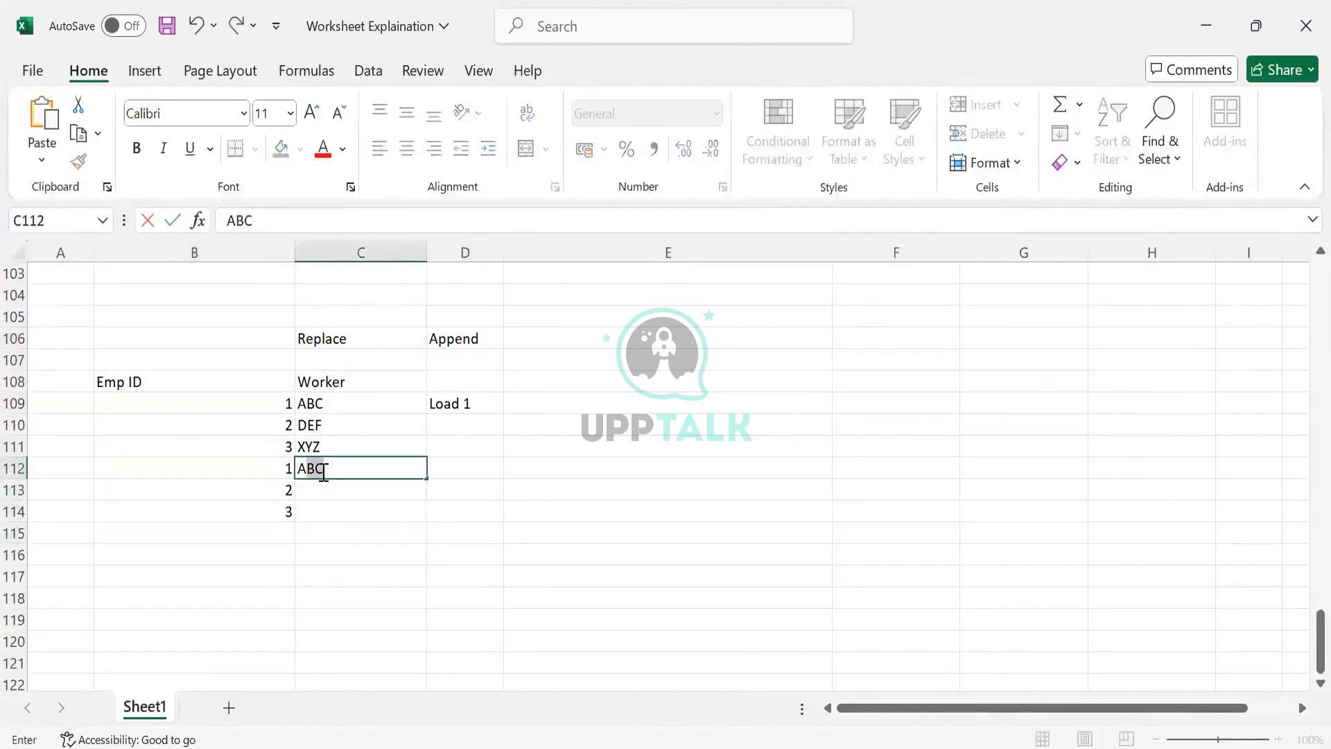
type("BC")
left_click(366, 427)
left_click_drag(366, 425, 365, 451)
key("ctrl+c")
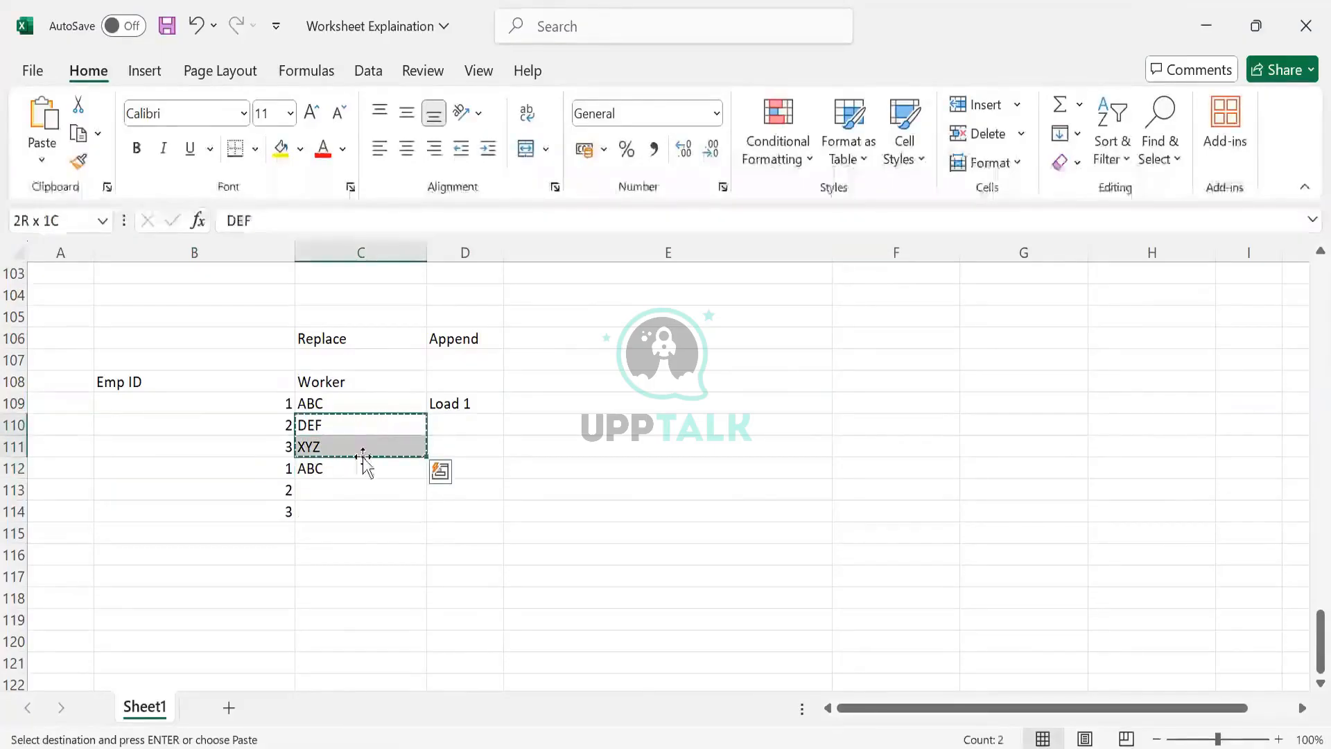
left_click(351, 489)
key("ctrl+v")
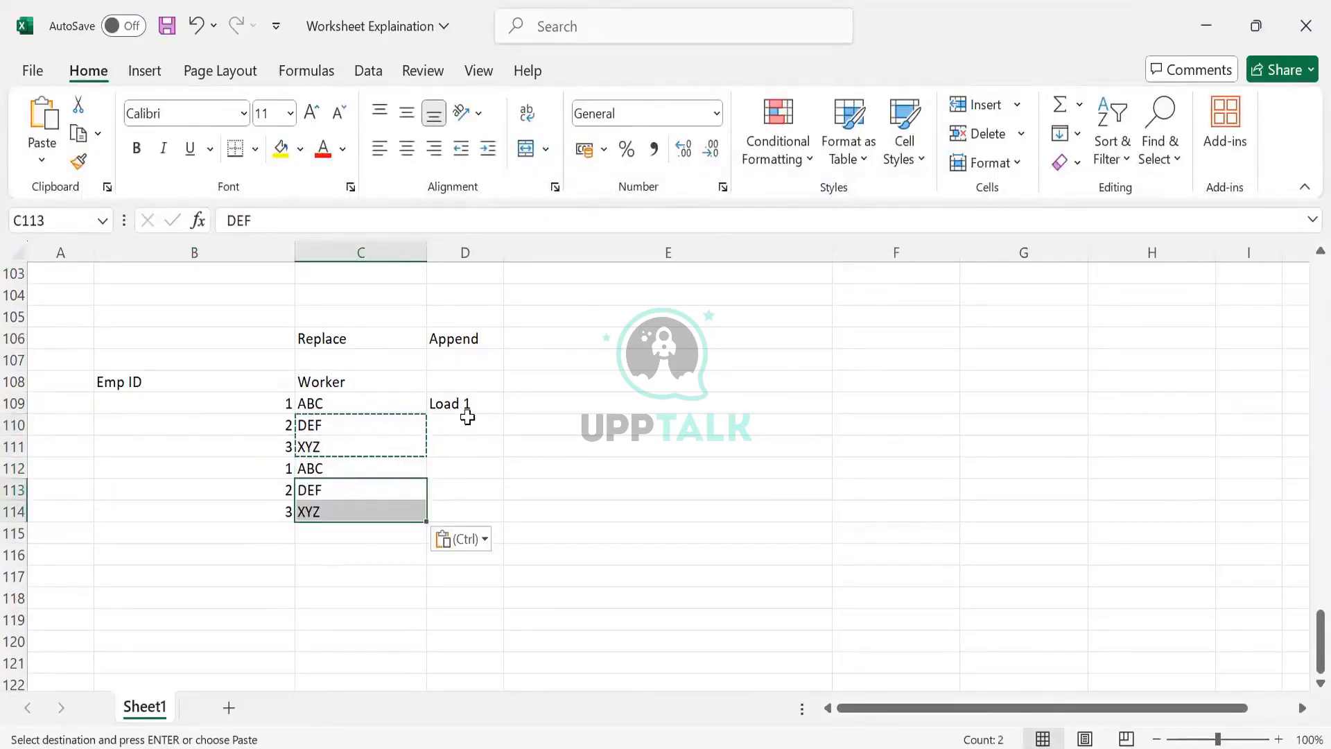
Step: Copy "Load 1" from D109 into D110 and D111
left_click(467, 416)
left_click(472, 403)
left_click_drag(503, 414, 469, 422)
key("ctrl+z")
key("ctrl+c")
key("ctrl+v")
key("Down")
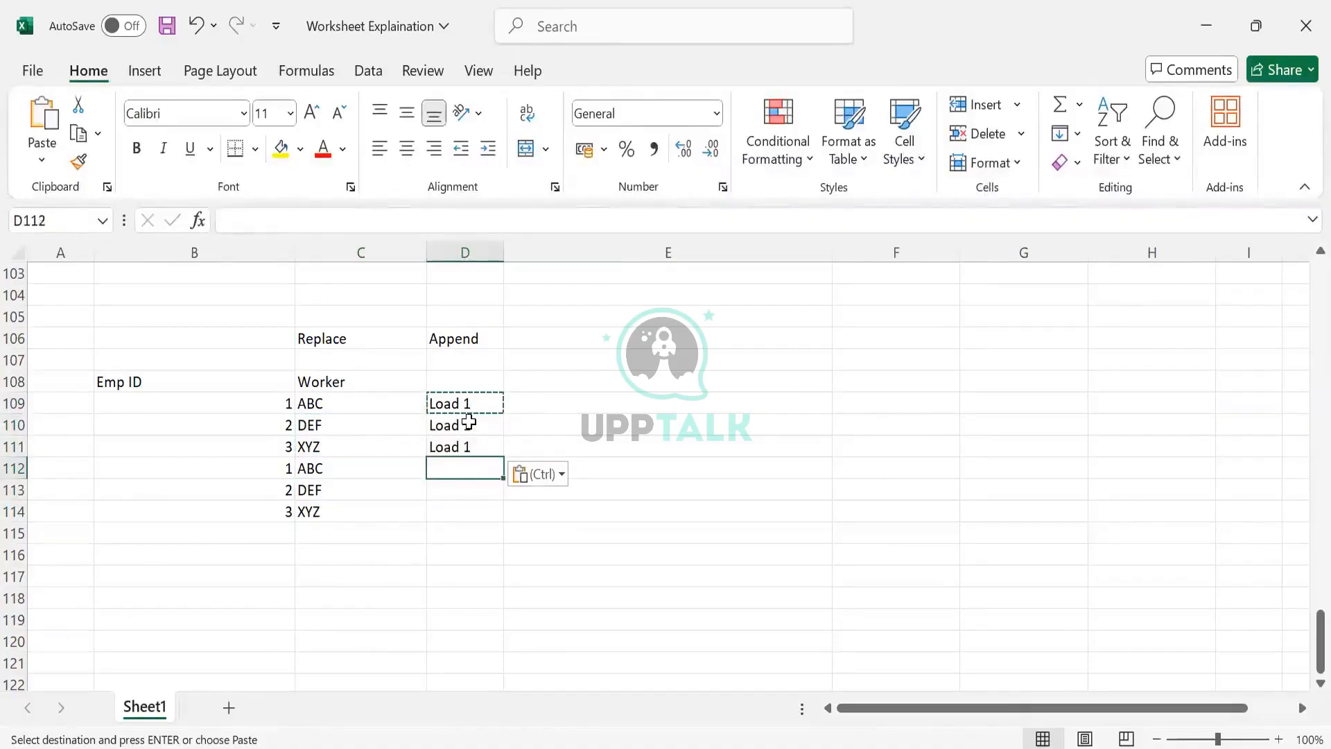
Step: Enter "Load 2" in D112 and copy it into D113 and D114
type("Load 2")
key("Return")
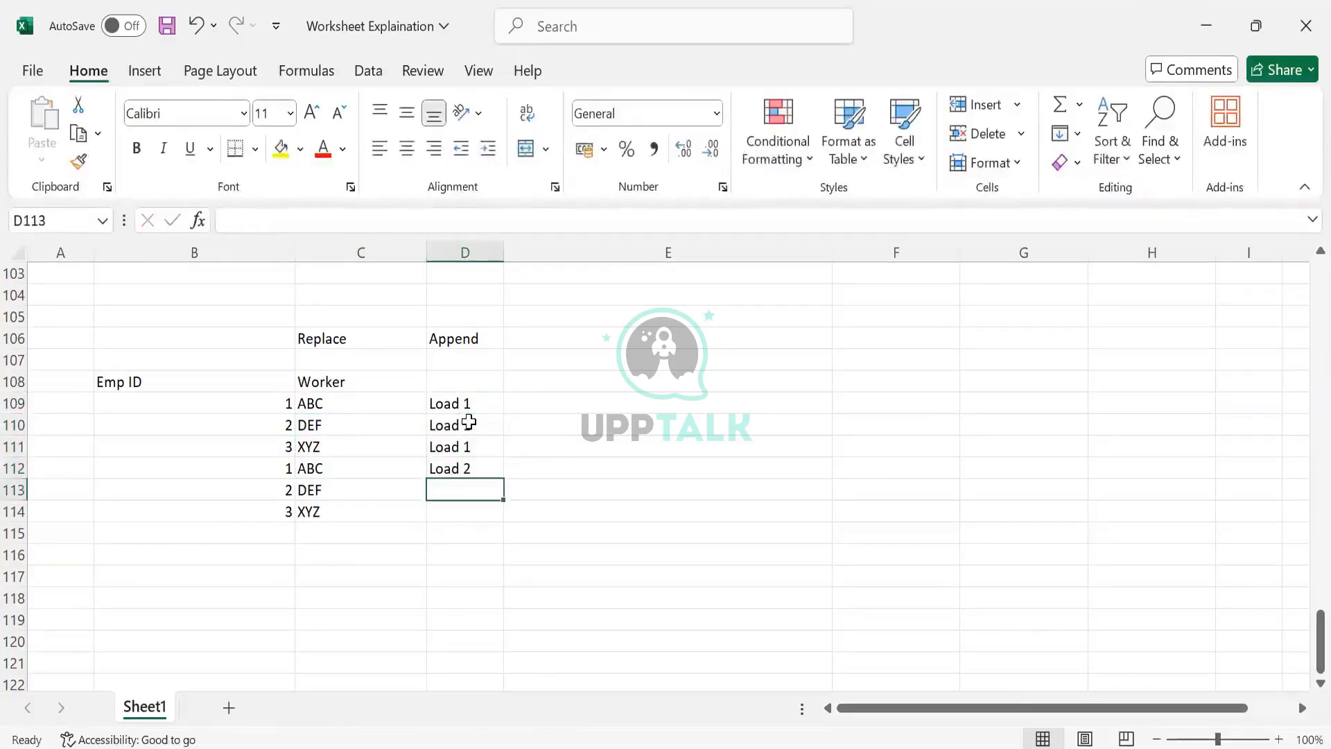
left_click(446, 470)
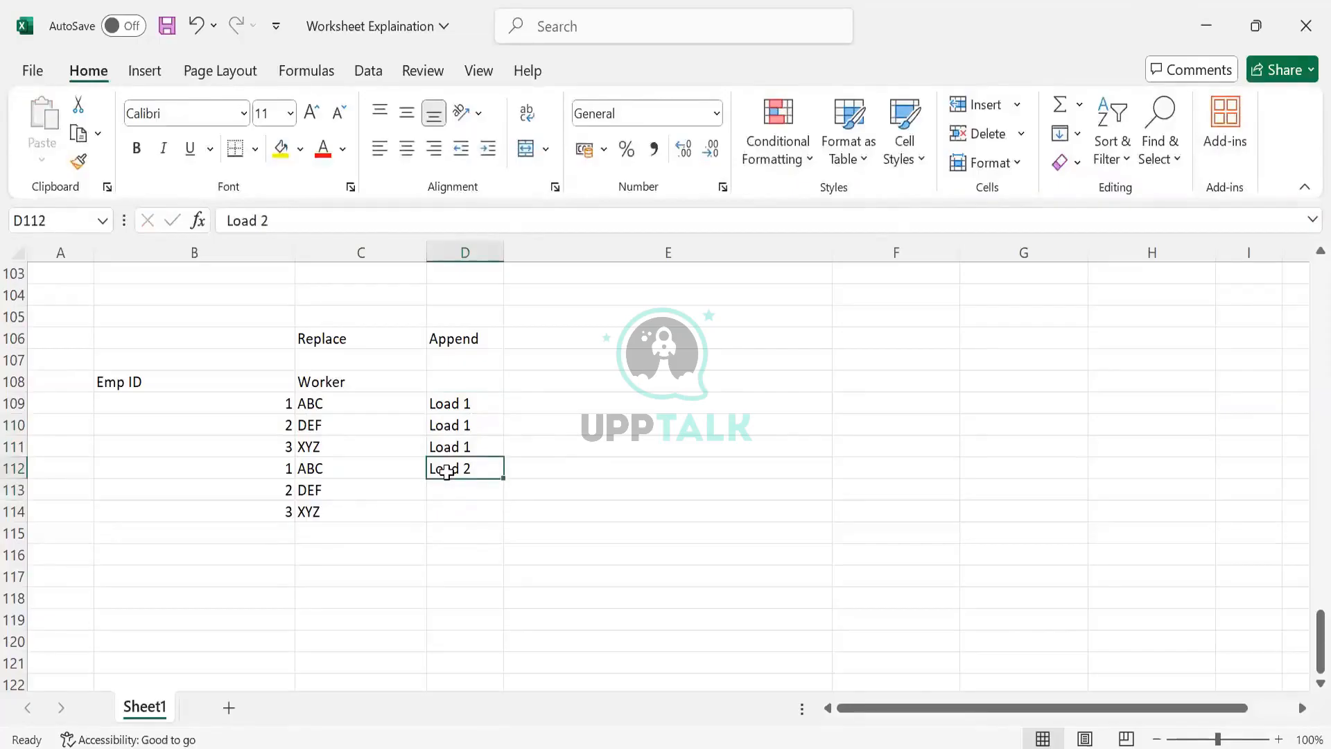
key("ctrl+c")
left_click_drag(446, 471, 450, 513)
key("ctrl+v")
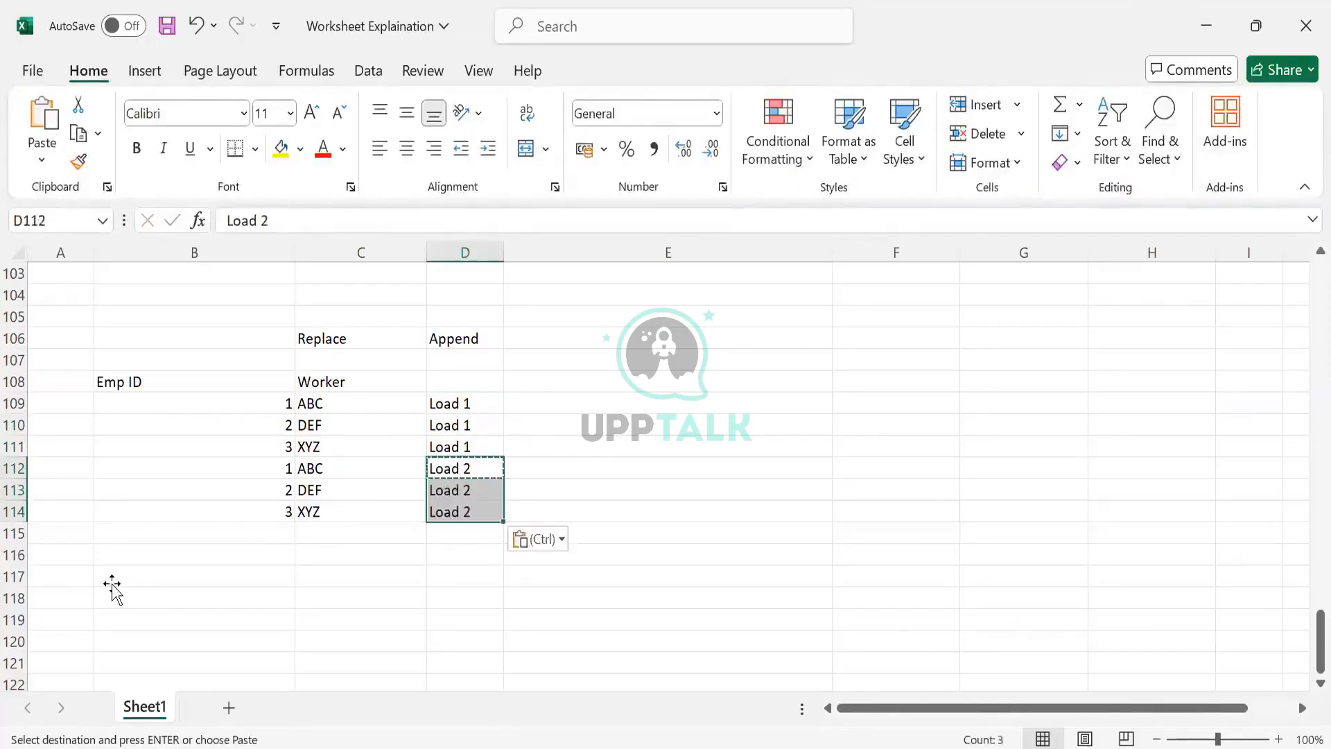
Step: Select the second load's rows B112:D114, and switch to Workday to view the WPA_LoadTimestamp column
left_click(115, 580)
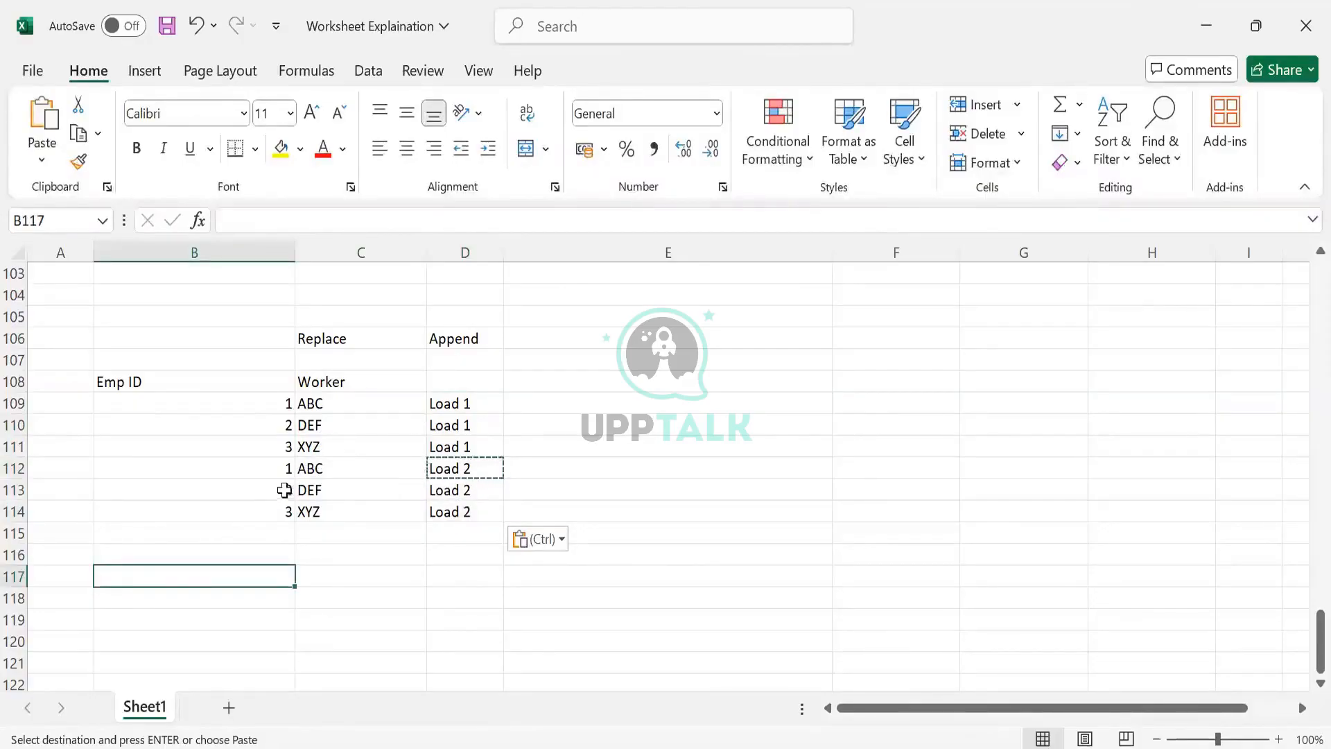
left_click_drag(283, 474, 470, 508)
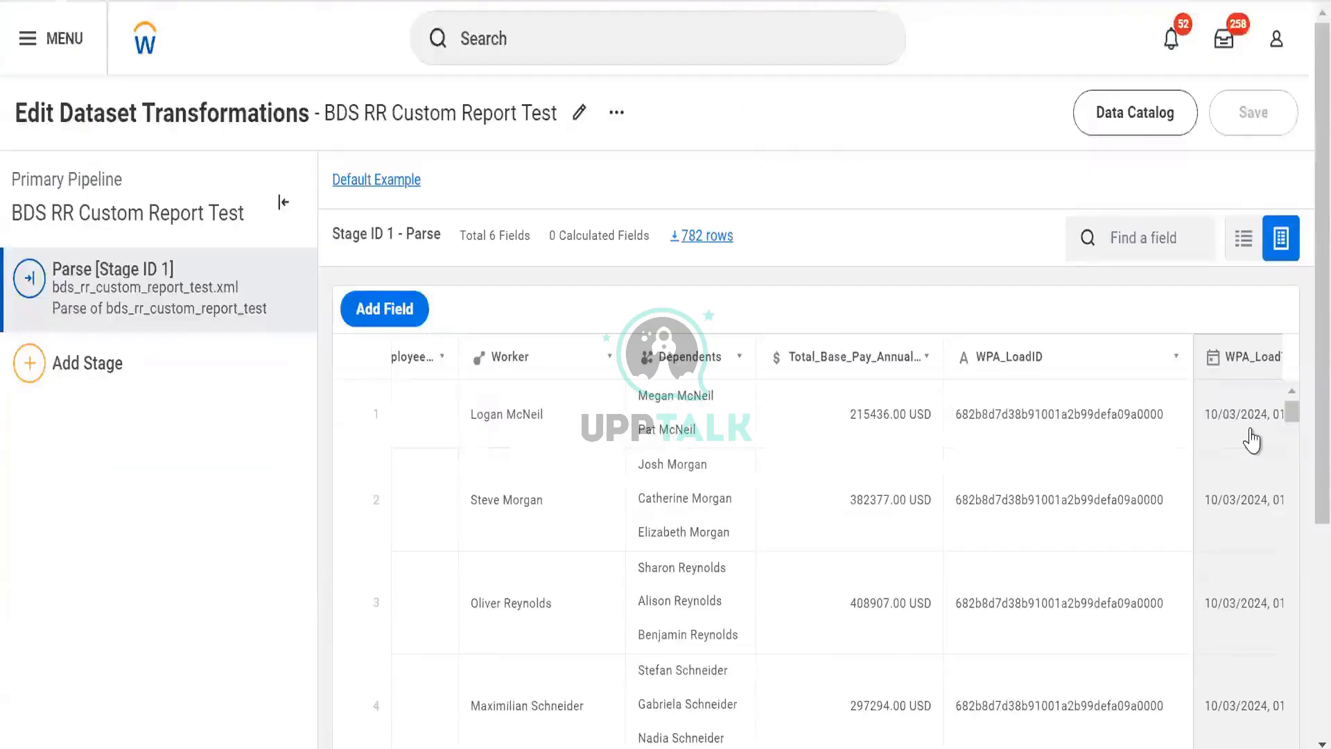
scroll(1248, 437, "right", 2)
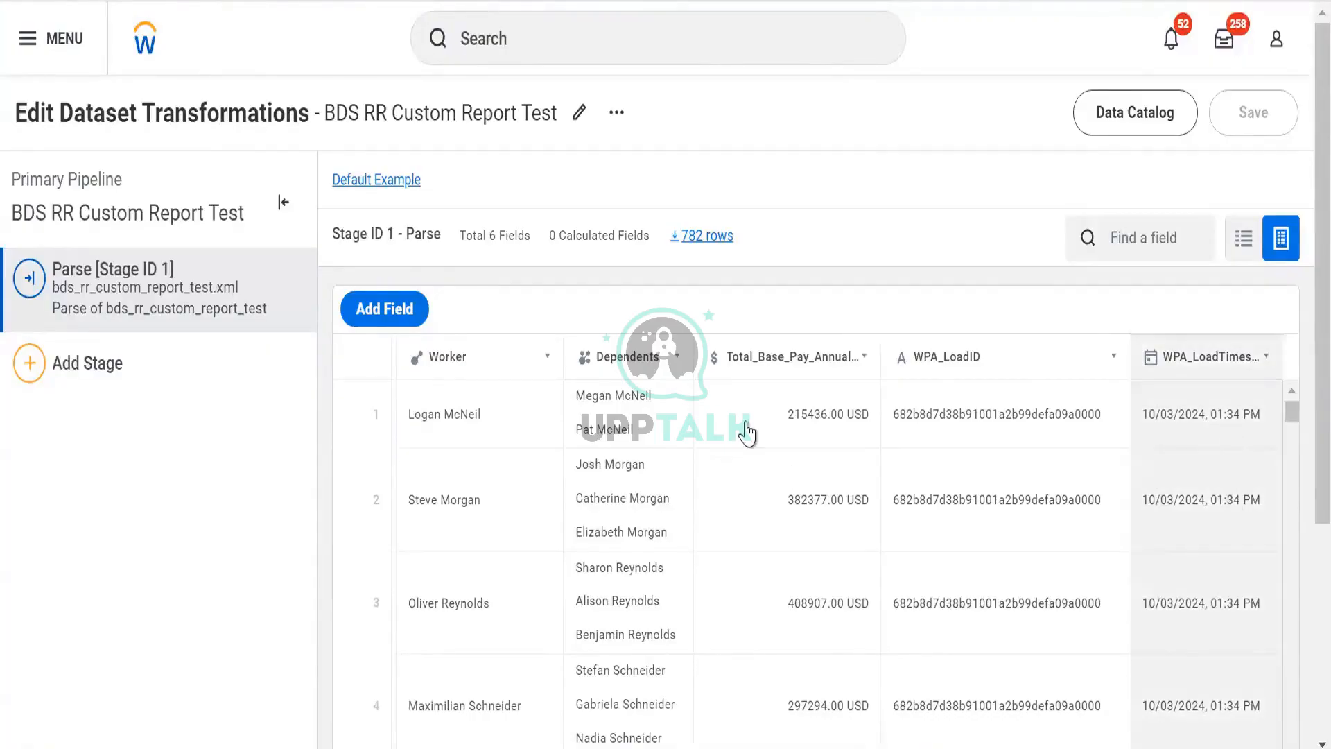
Step: Leave the dataset for the Data Catalog and start creating a new table
scroll(912, 404, "left", 2)
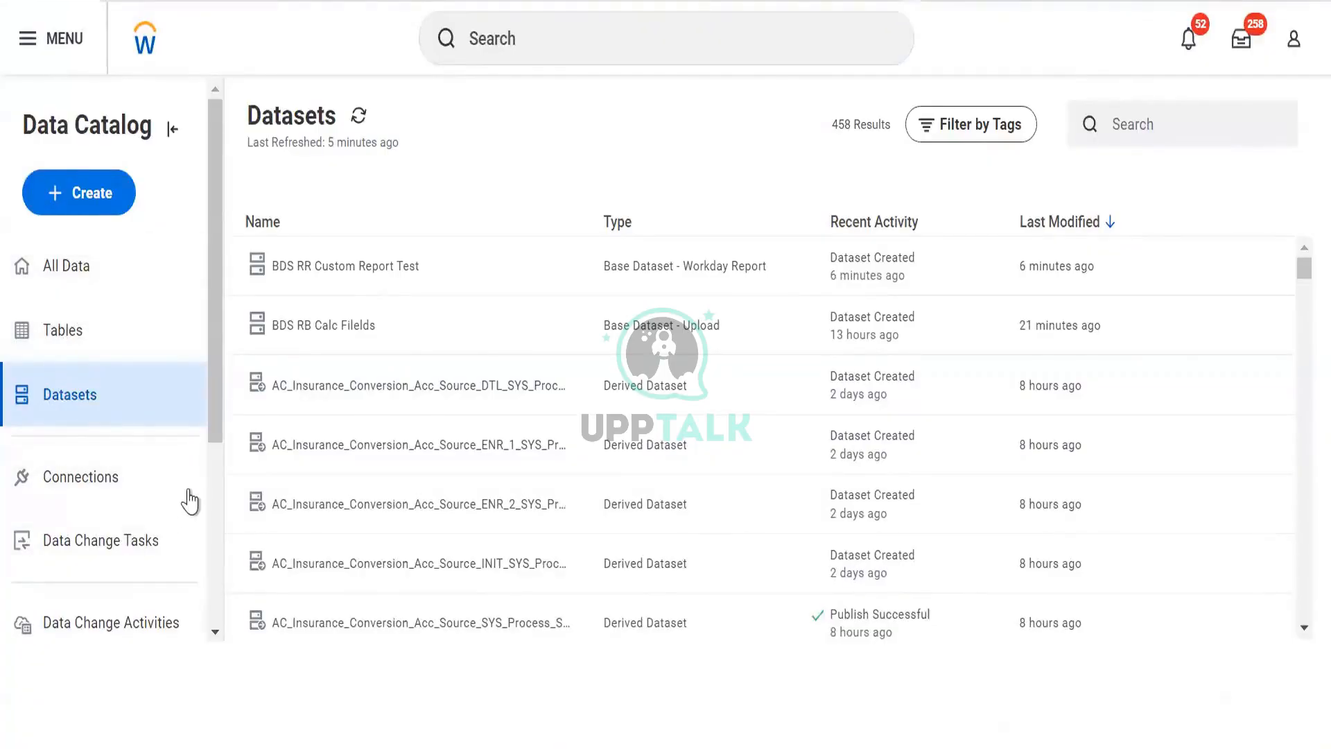
scroll(186, 492, "down", 5)
scroll(153, 381, "up", 5)
left_click(97, 193)
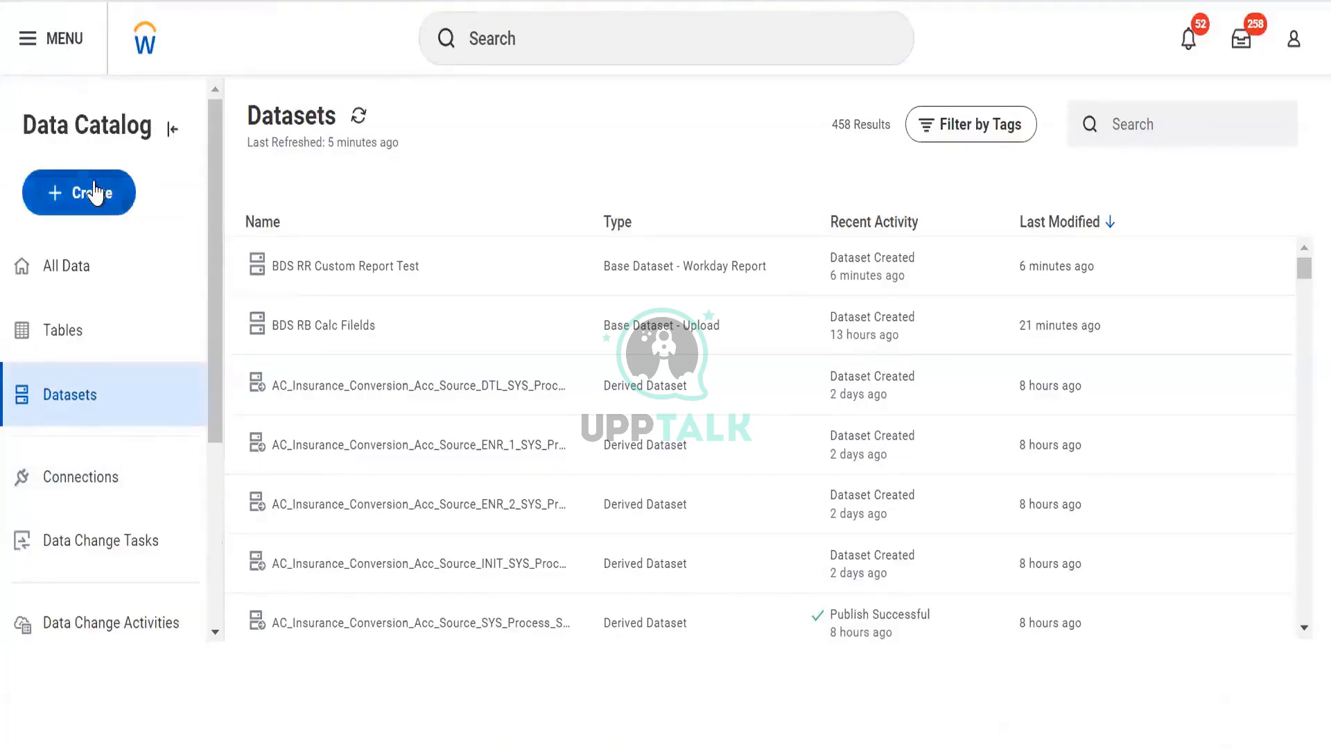
left_click(95, 192)
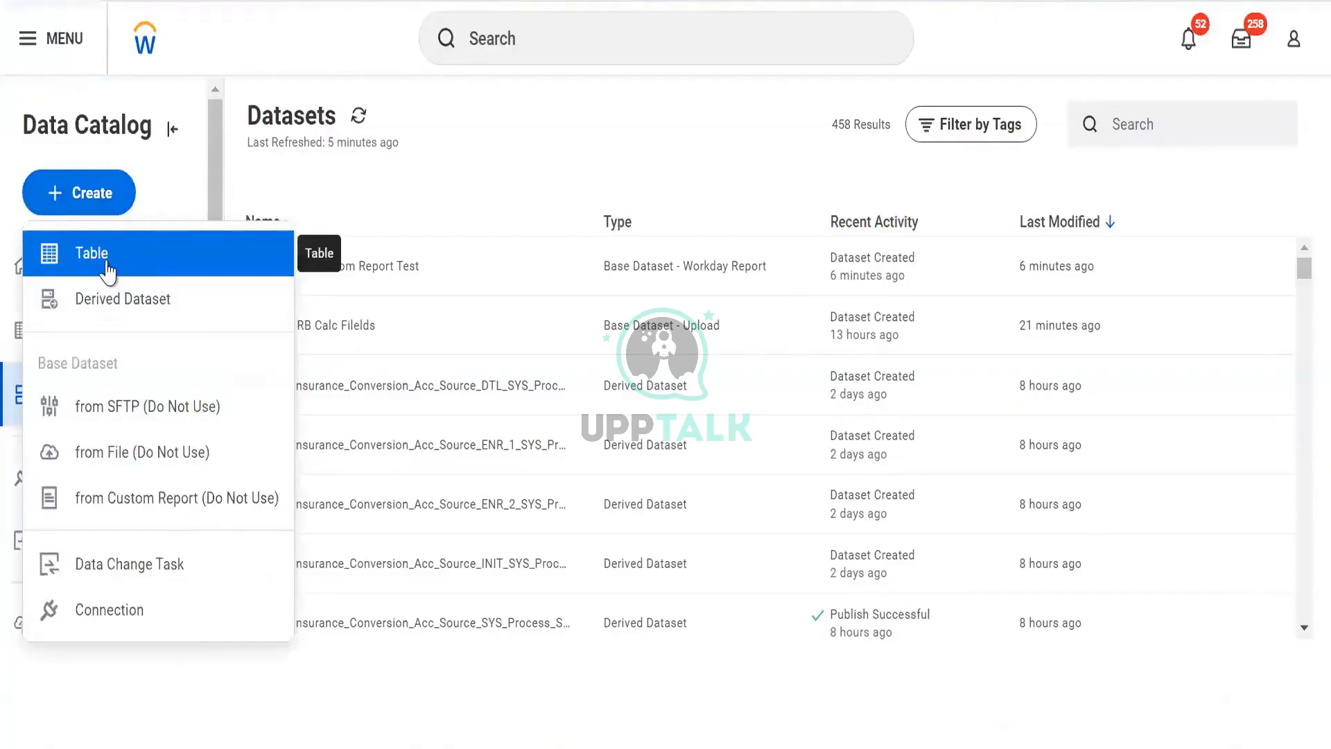
left_click(107, 275)
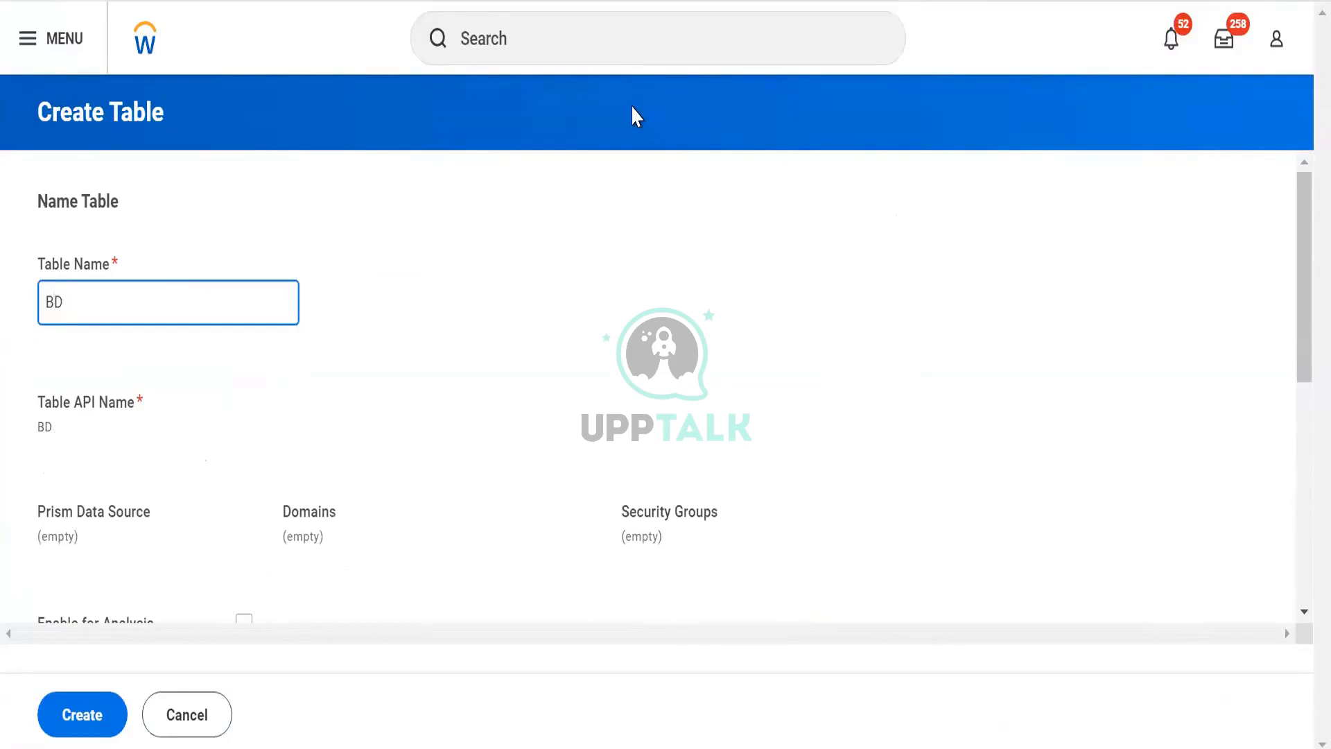
Step: Name the new table "TBL Worker Data"
key("BackSpace")
key("BackSpace")
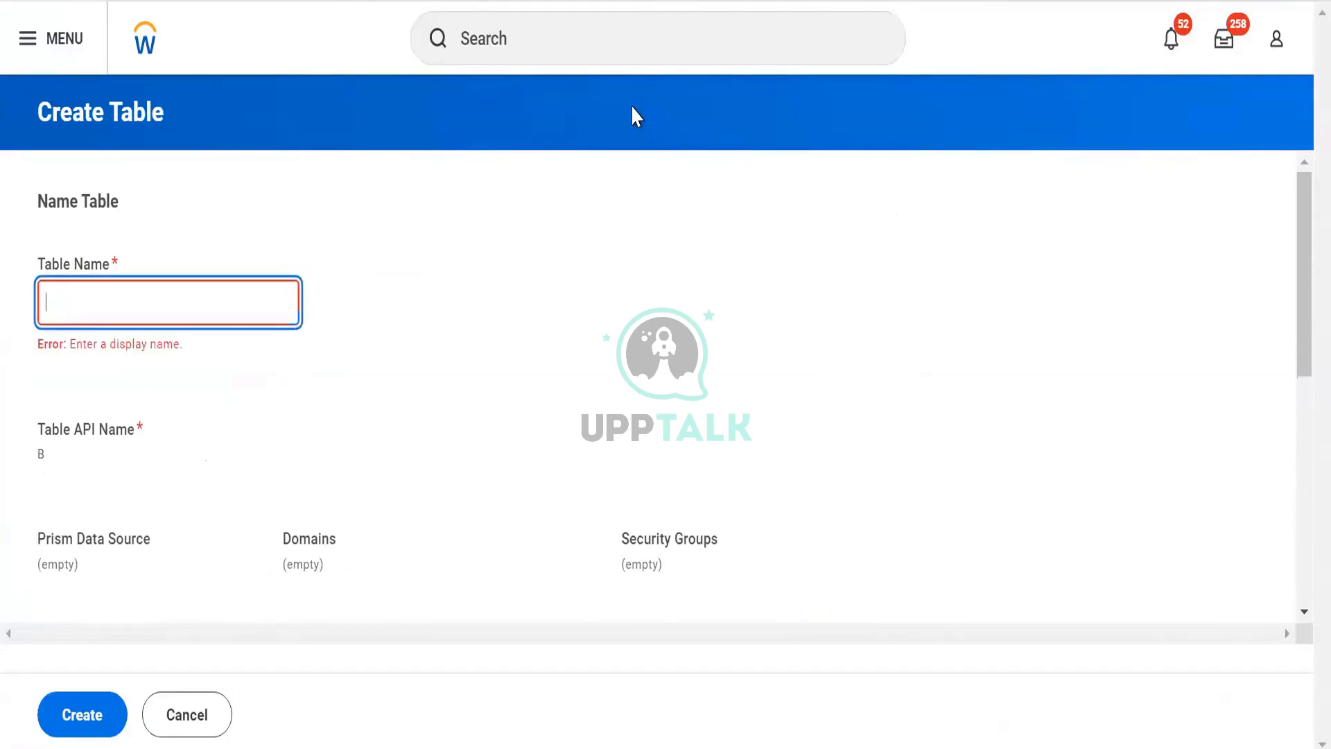
type("TBL W")
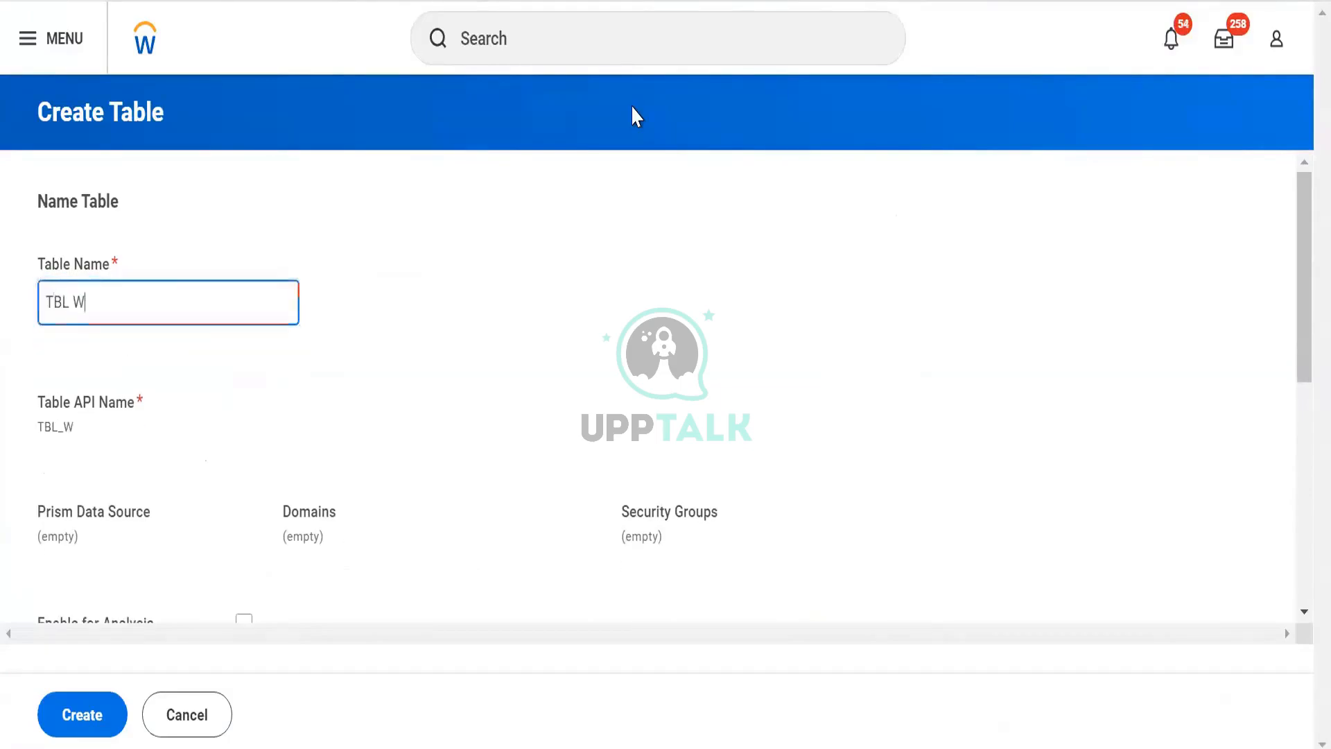
type("okrer")
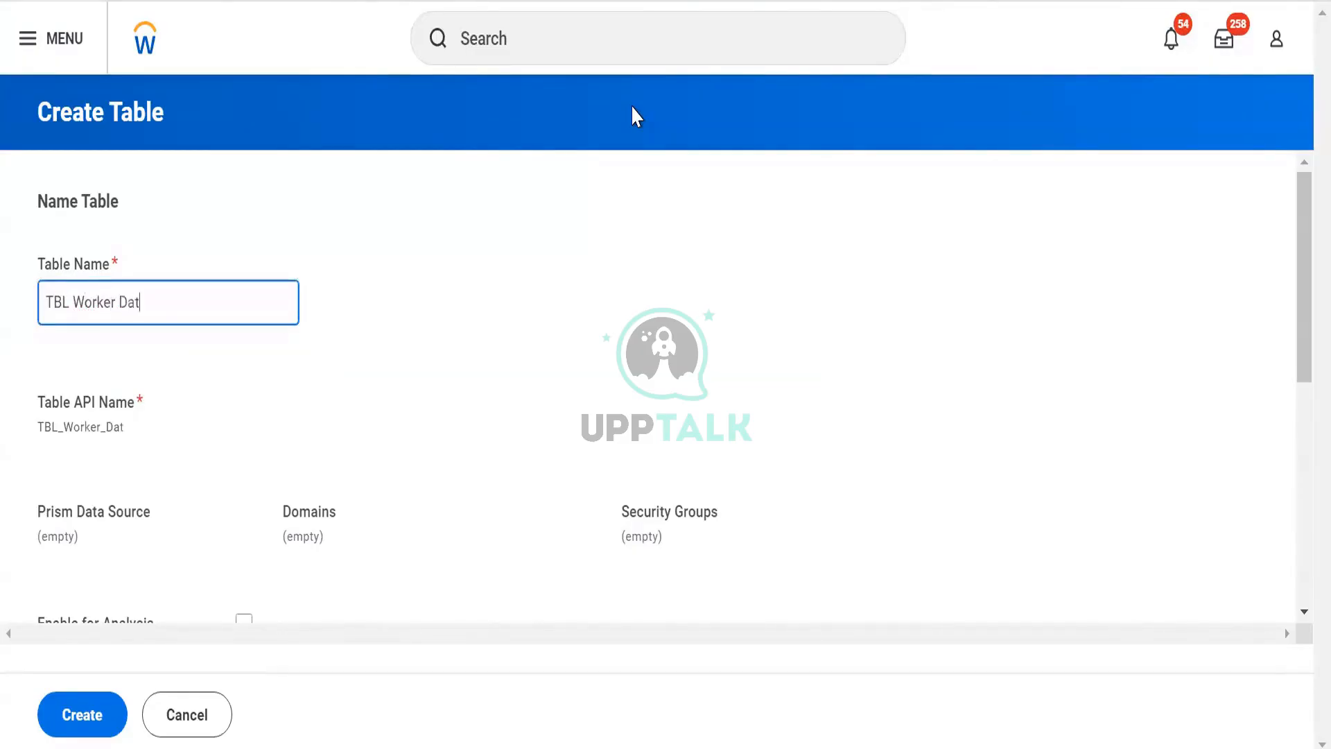
type("a")
left_click(379, 391)
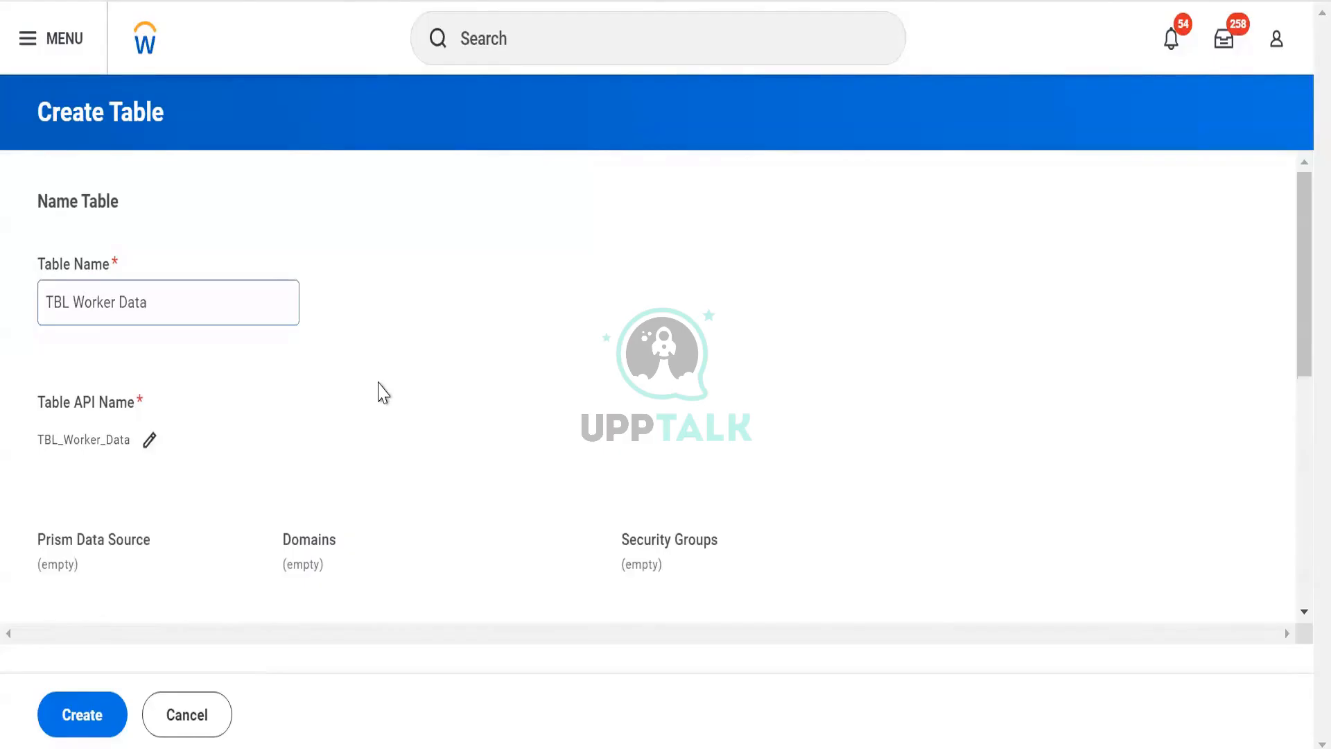
Step: Enable the table for analysis and highlight the note on published row entitlement
scroll(336, 368, "down", 5)
scroll(335, 368, "up", 2)
scroll(181, 340, "up", 4)
scroll(194, 351, "down", 2)
scroll(277, 361, "down", 5)
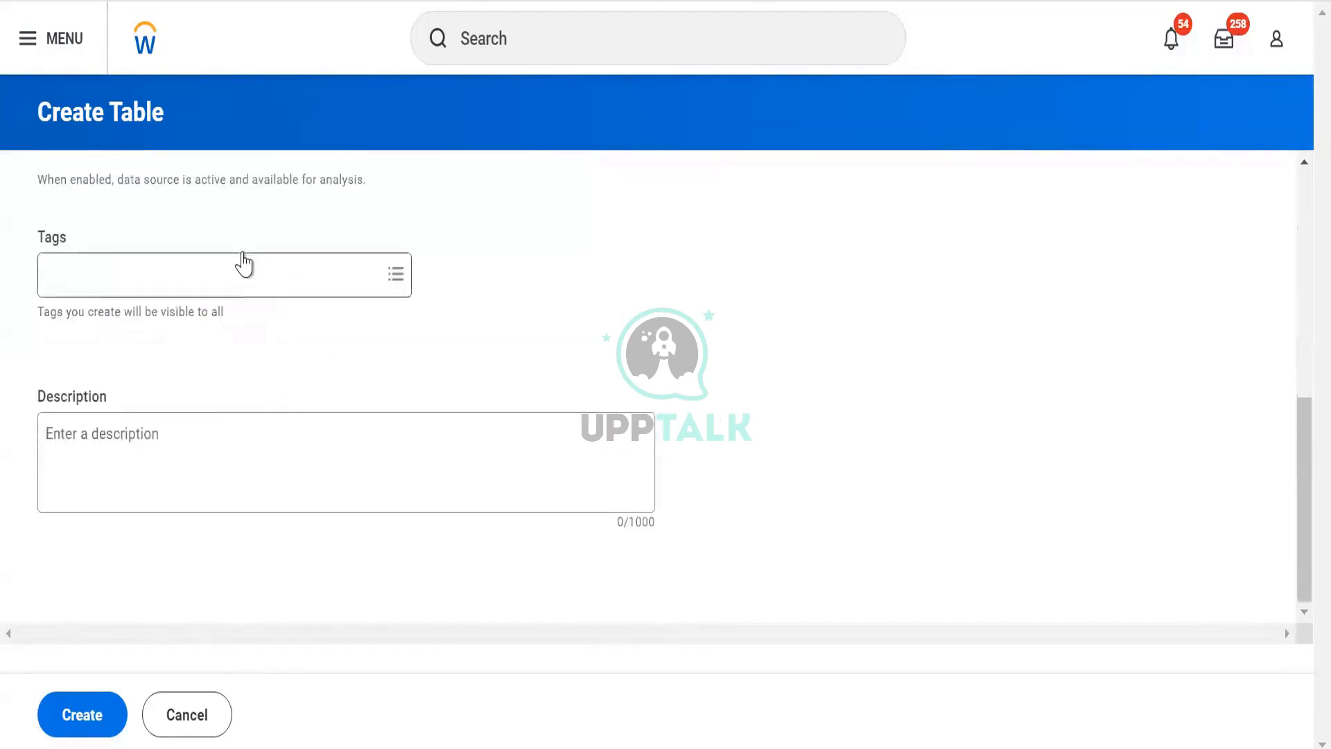
scroll(242, 263, "up", 3)
left_click(242, 382)
scroll(240, 414, "down", 3)
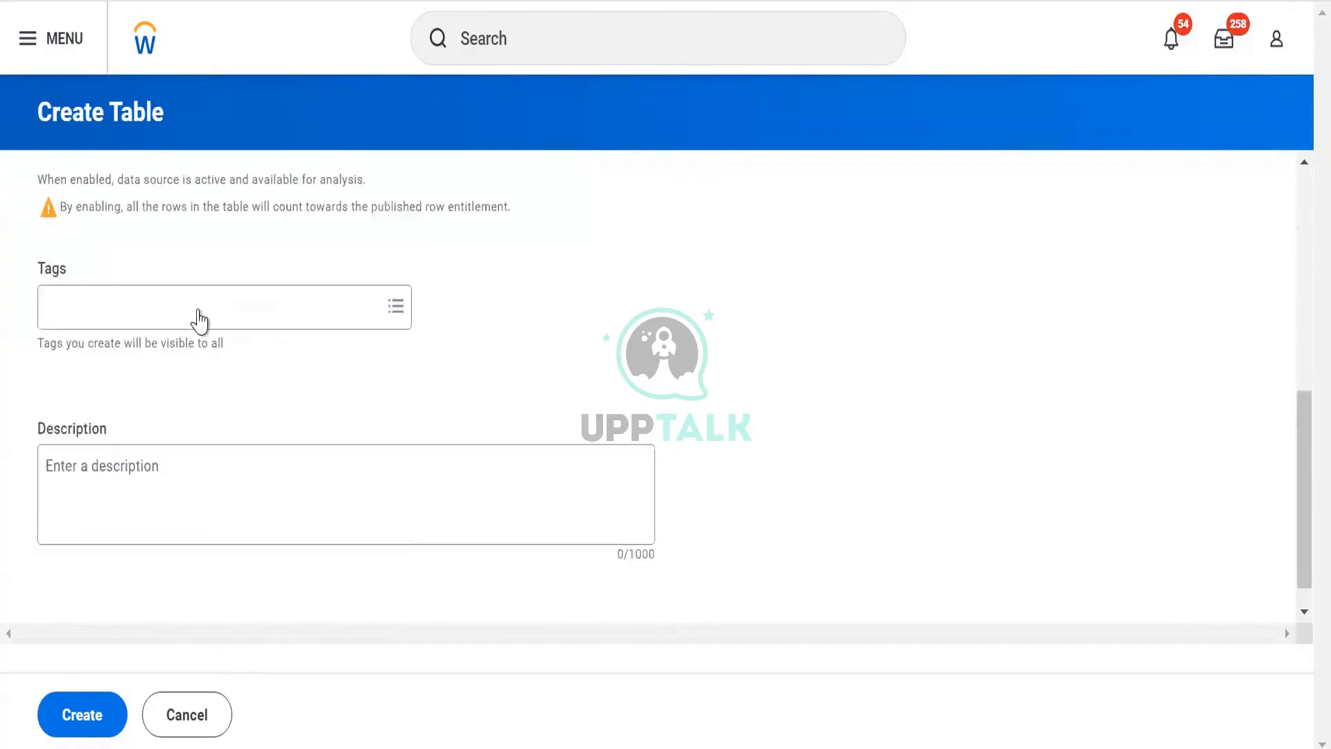
left_click_drag(81, 206, 511, 231)
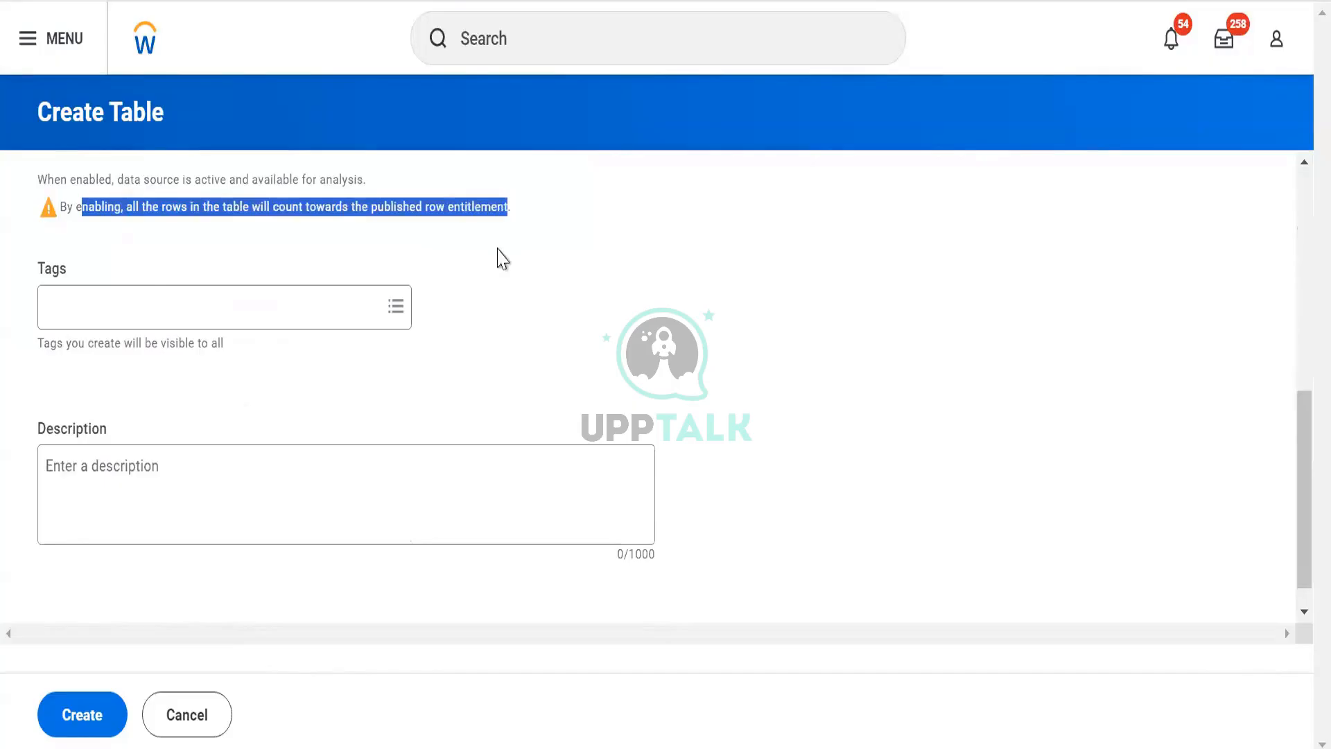
left_click(469, 362)
scroll(474, 366, "up", 2)
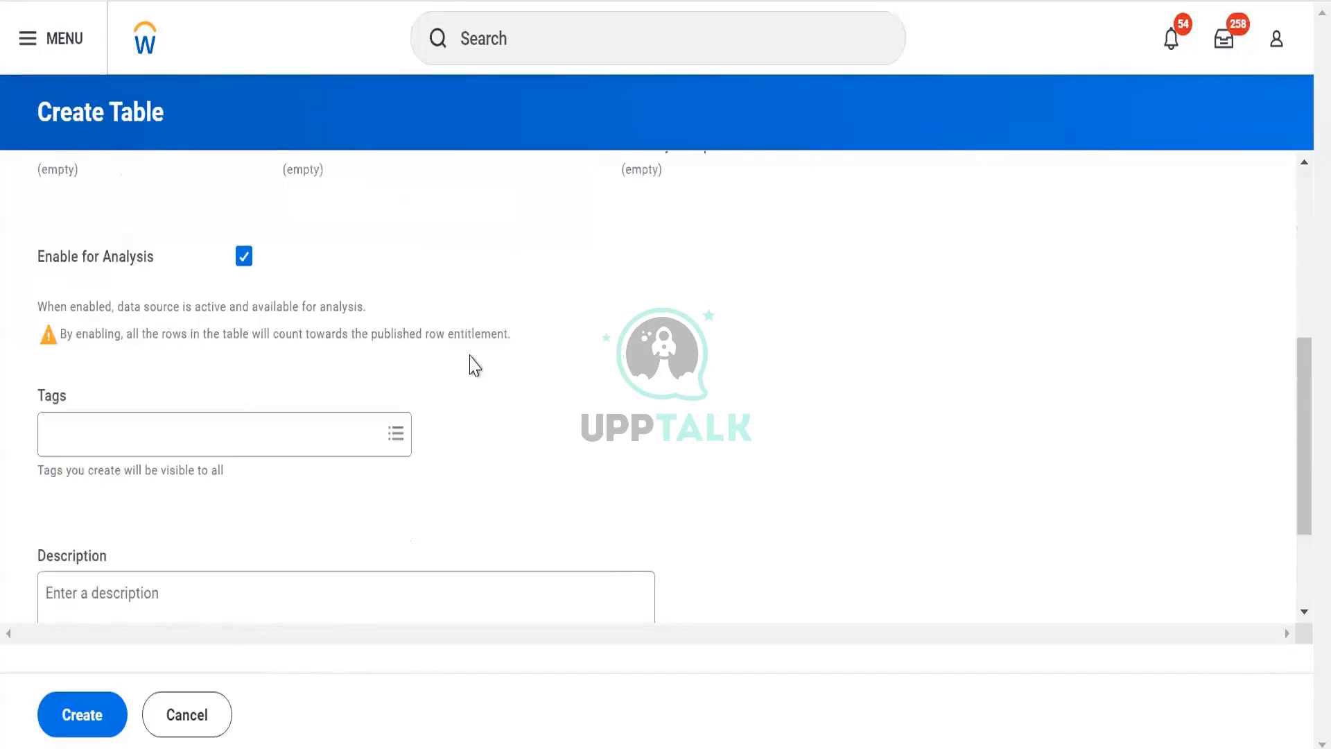
Step: Tag the table with Personal Data and create it
scroll(237, 434, "down", 2)
left_click(203, 271)
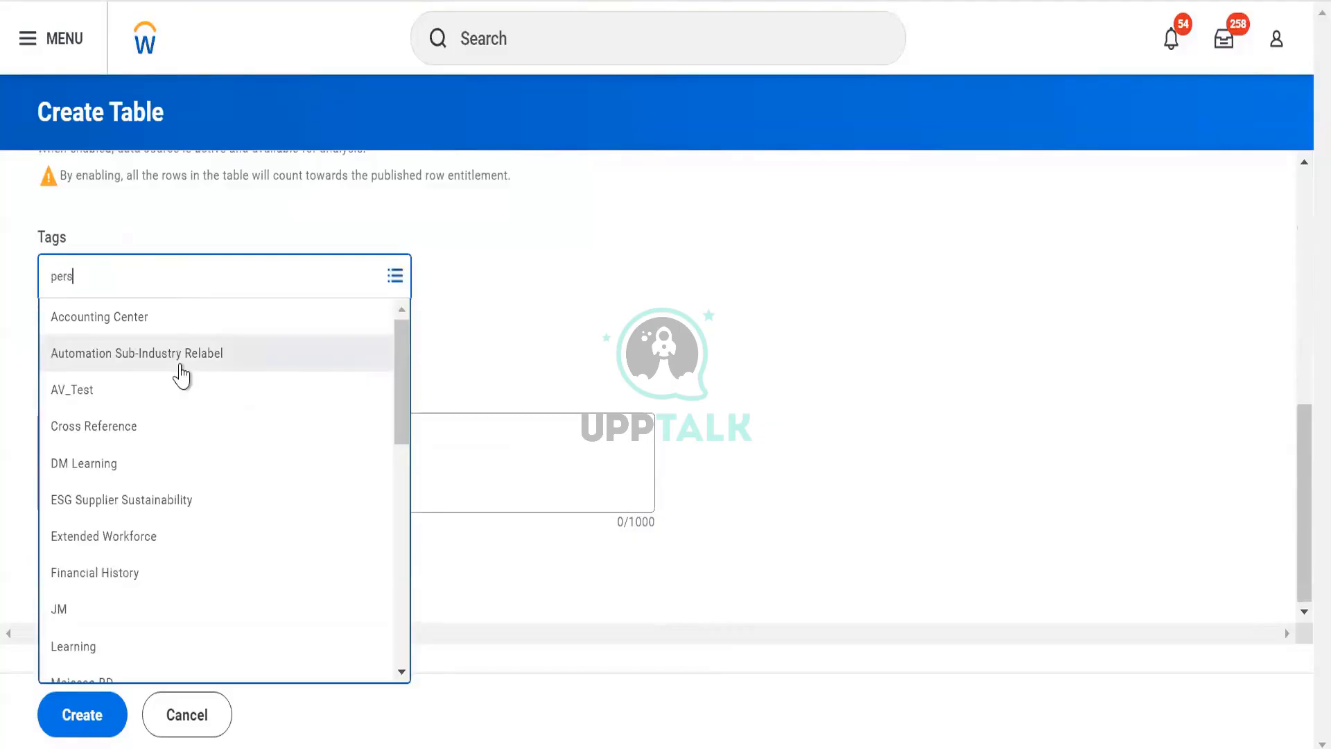
left_click(180, 360)
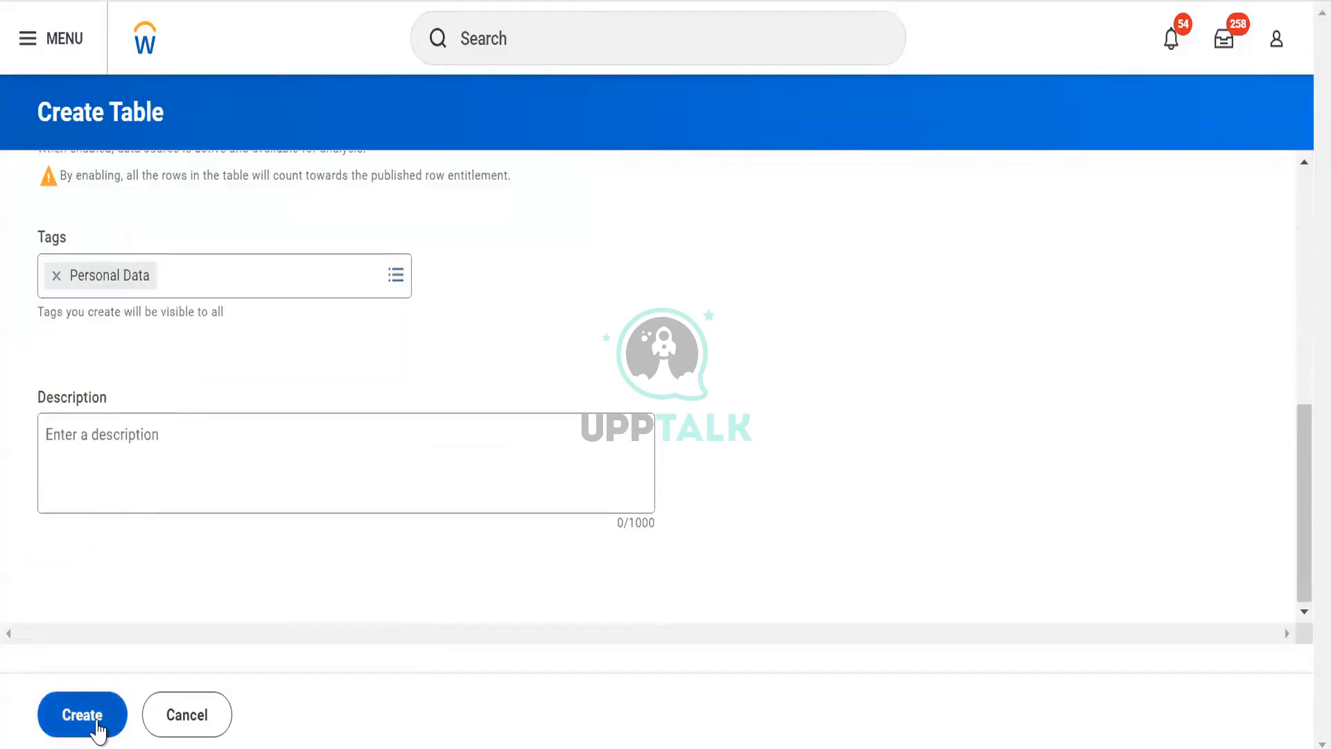
left_click(97, 723)
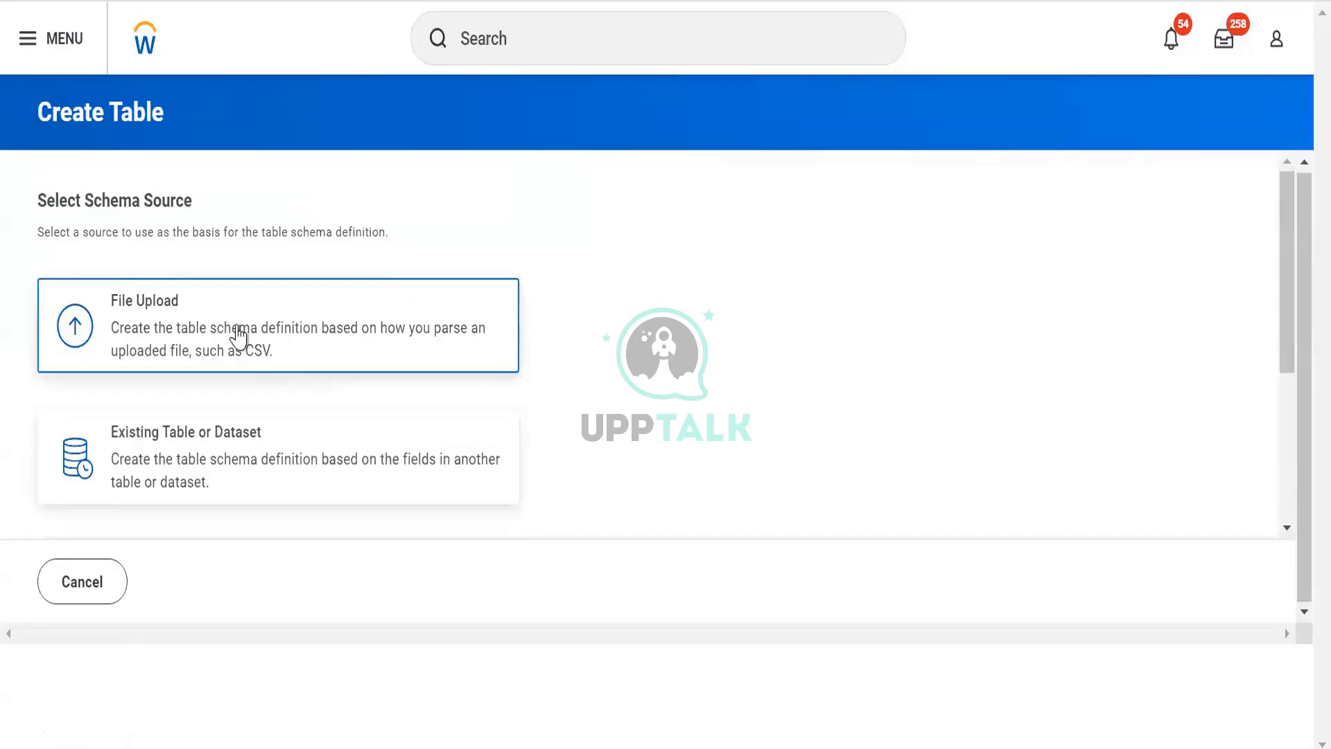
Step: Base the table schema on the Workday report "DV Worker Data" and review the schema's fields and field types
scroll(238, 338, "down", 4)
scroll(231, 342, "up", 4)
scroll(202, 333, "down", 2)
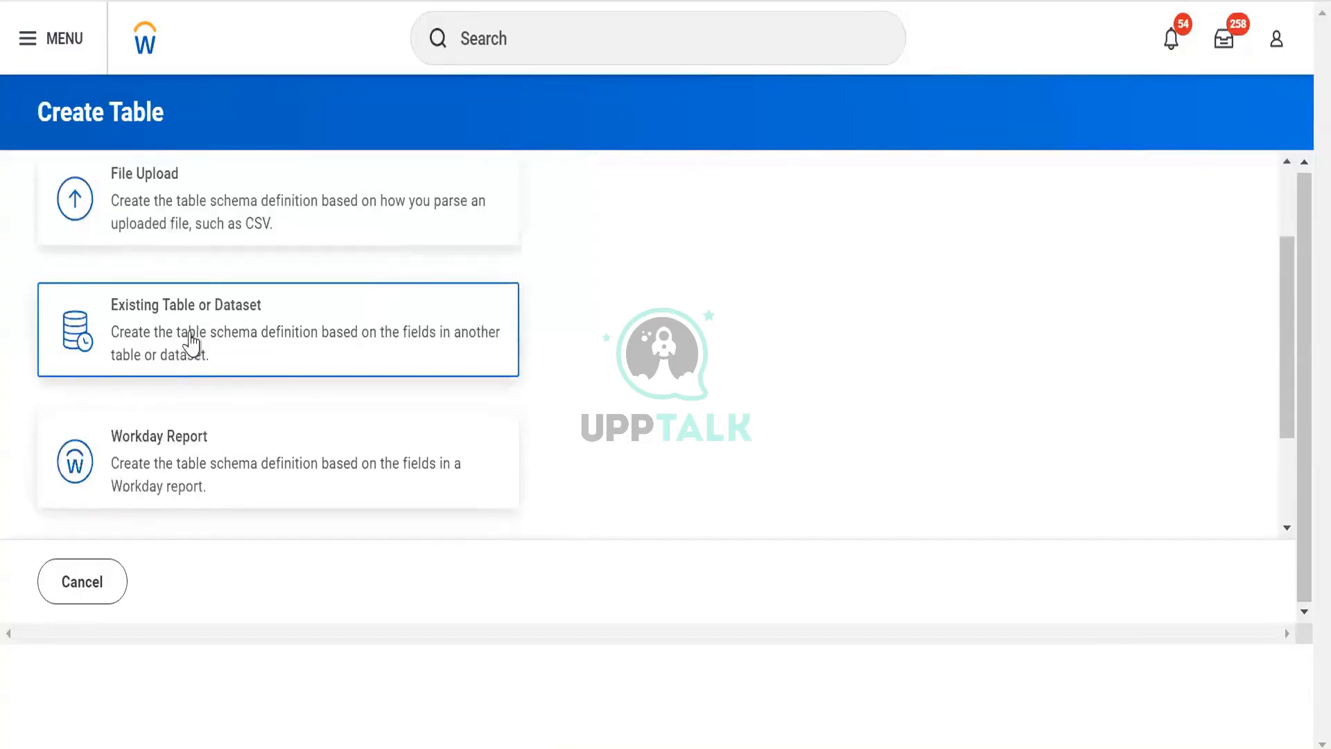
left_click(182, 459)
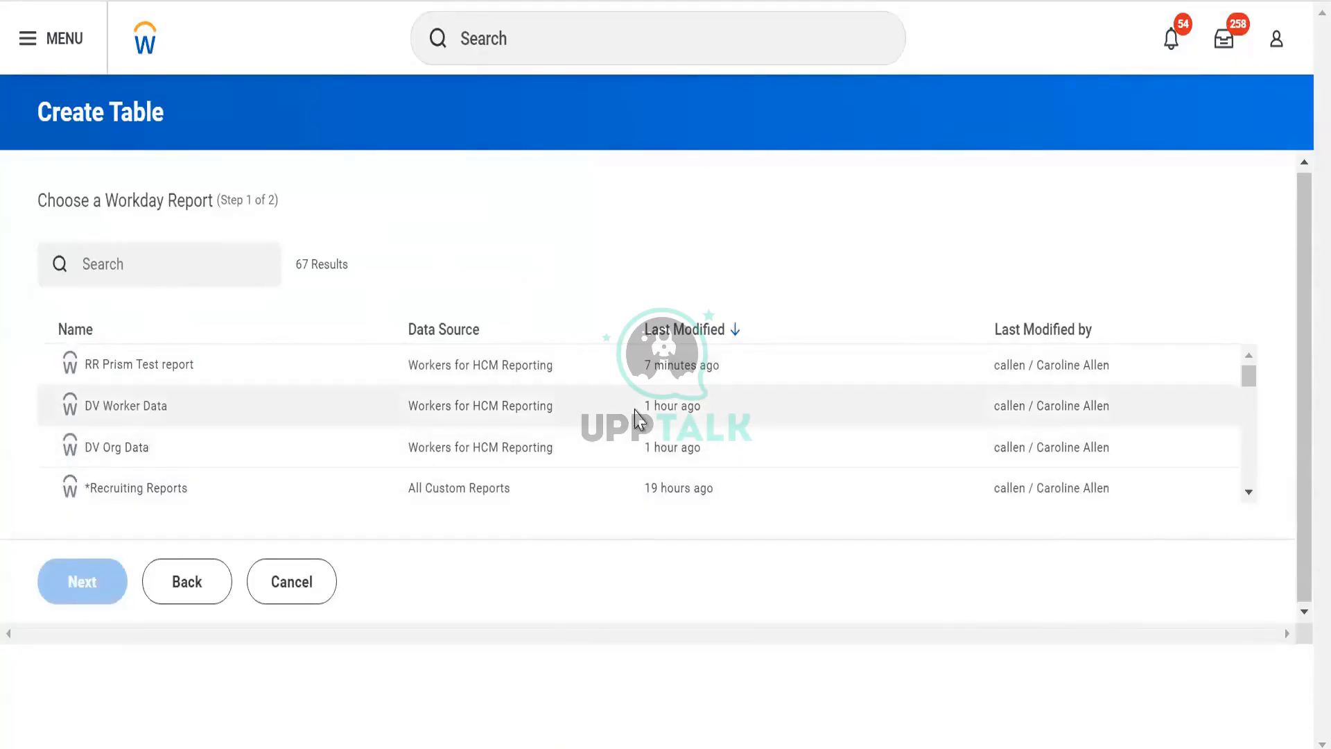
left_click(125, 412)
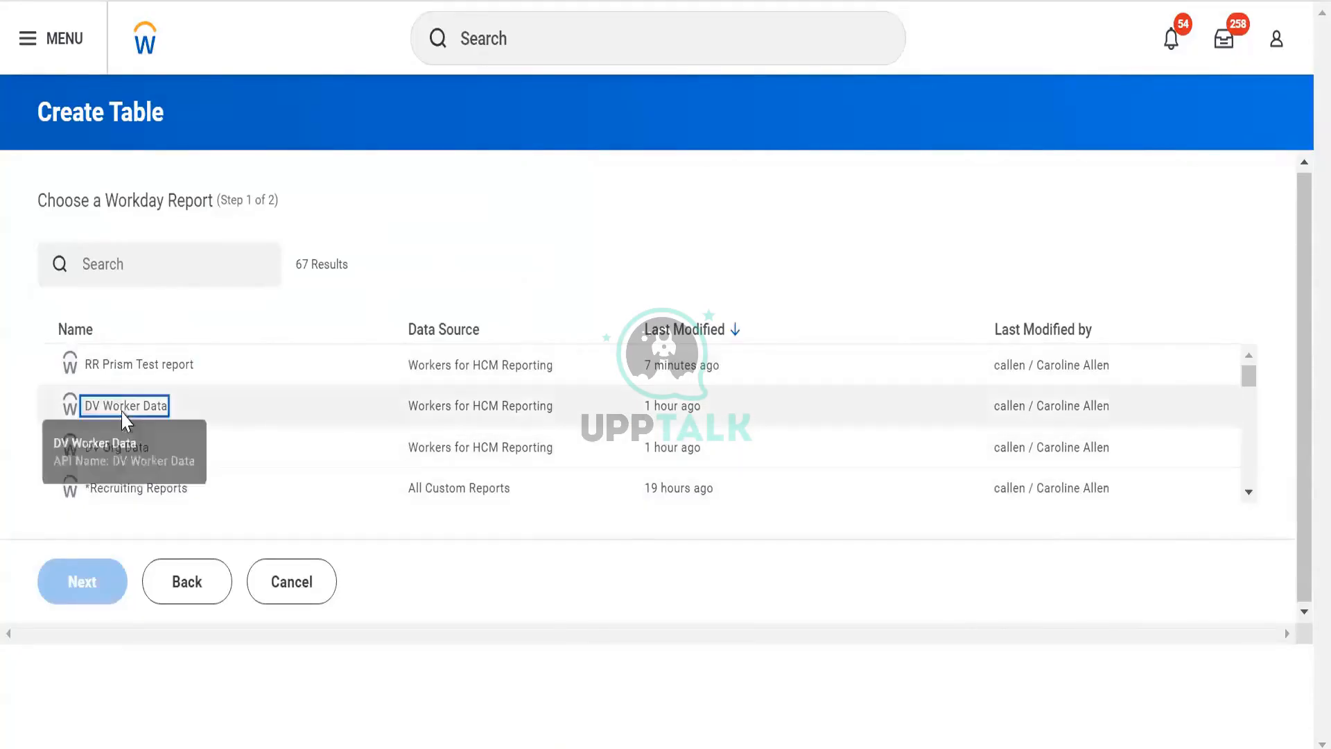
left_click(78, 597)
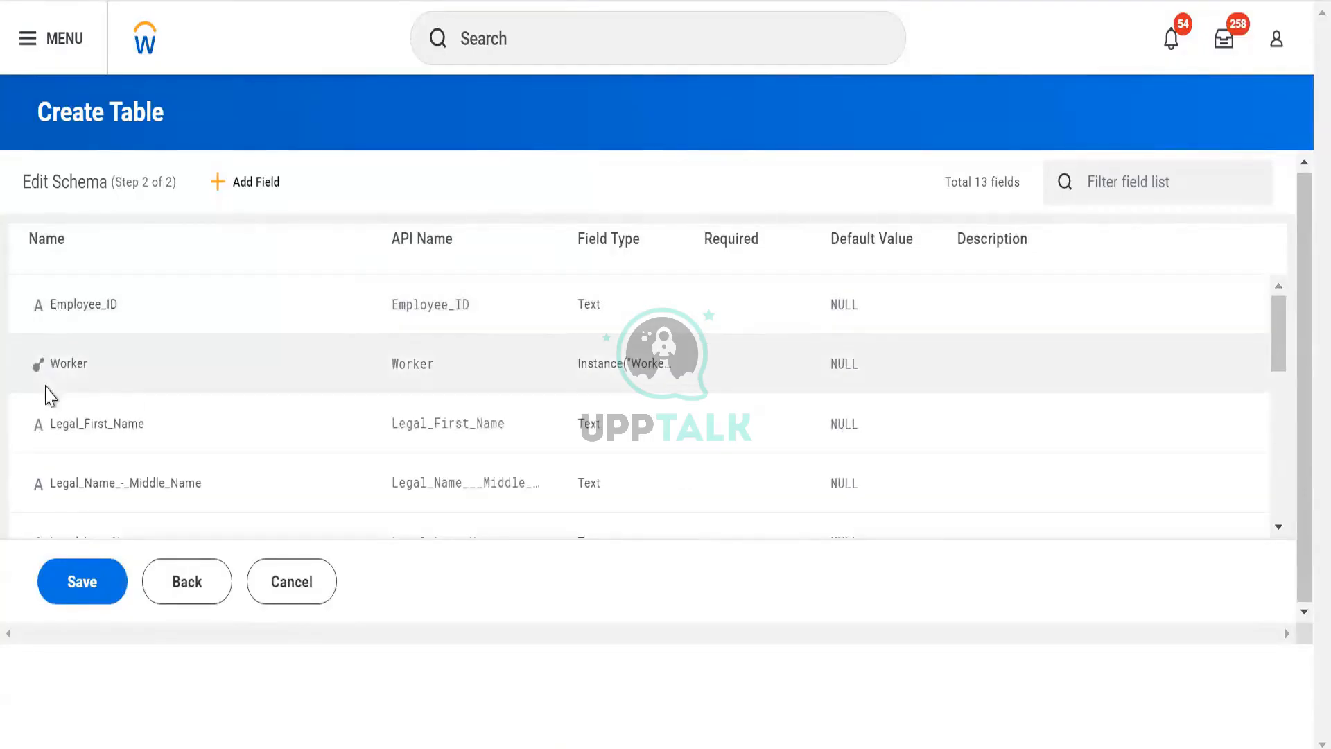
scroll(97, 402, "down", 2)
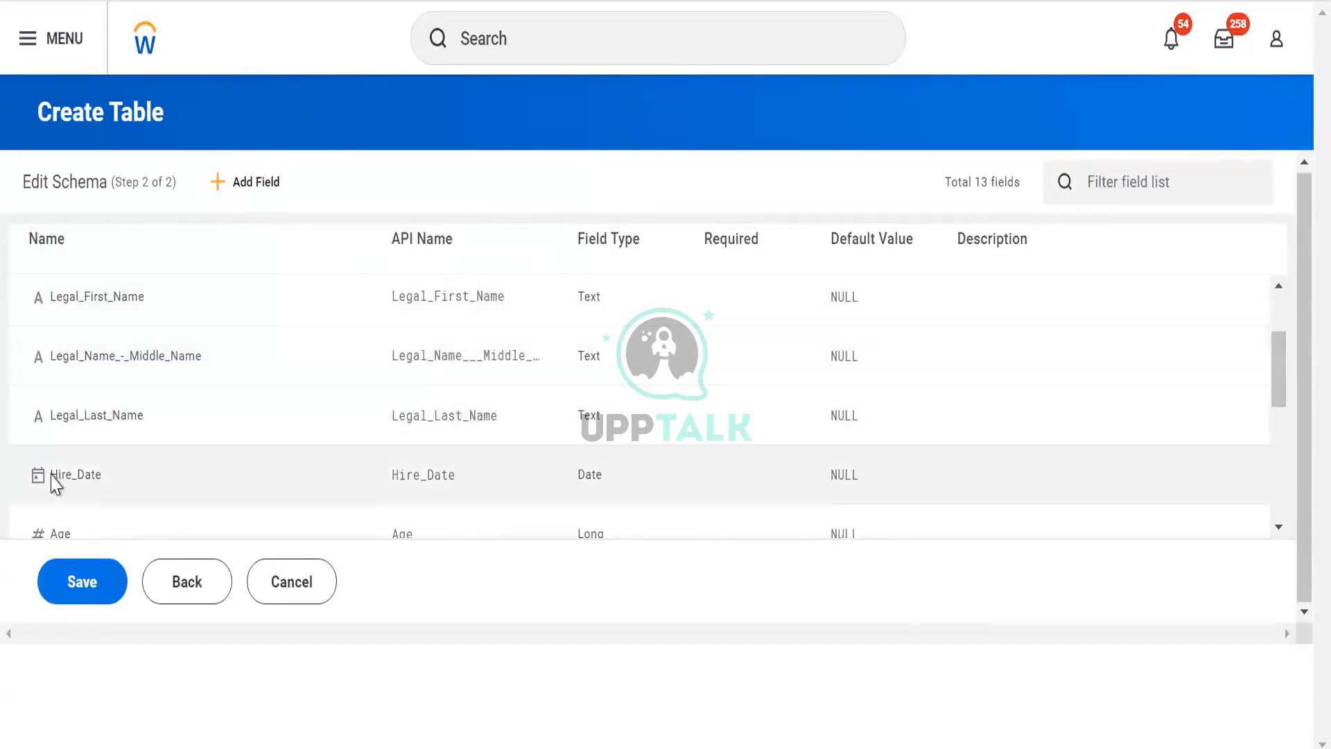
scroll(55, 483, "down", 4)
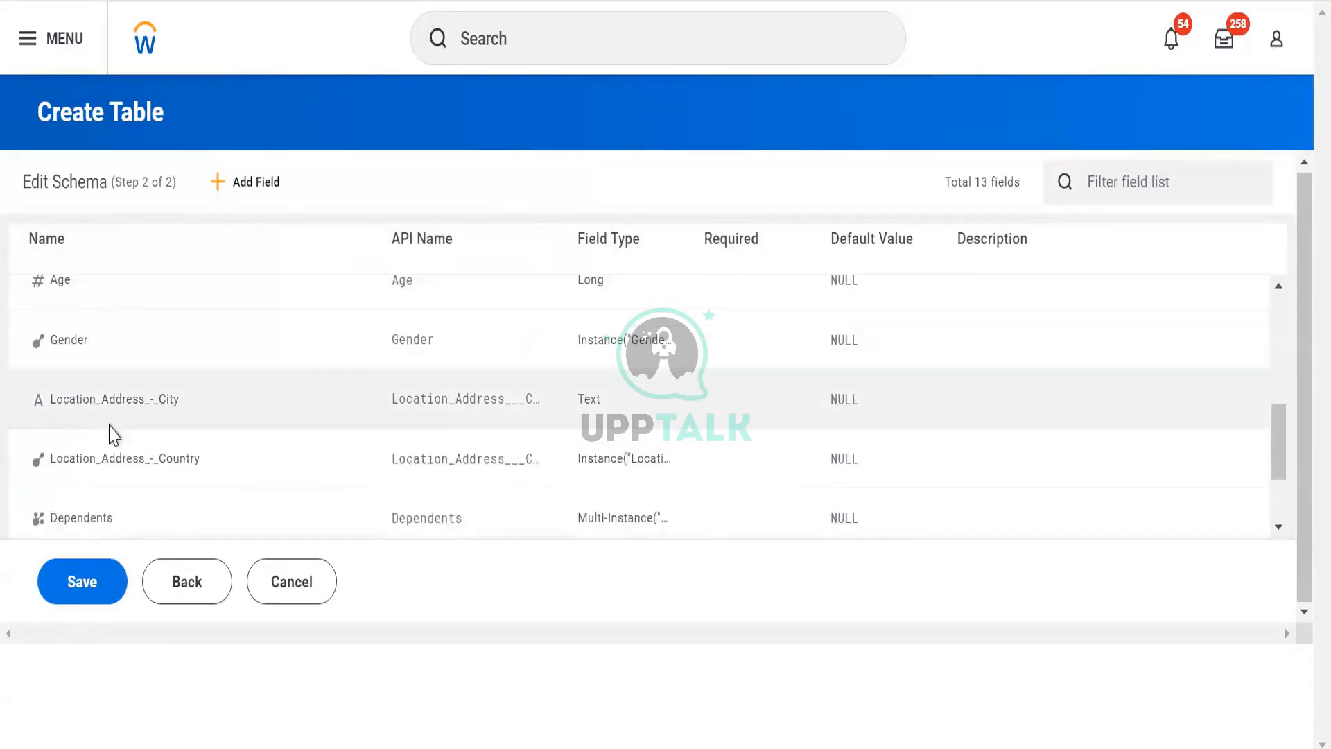
scroll(242, 470, "down", 2)
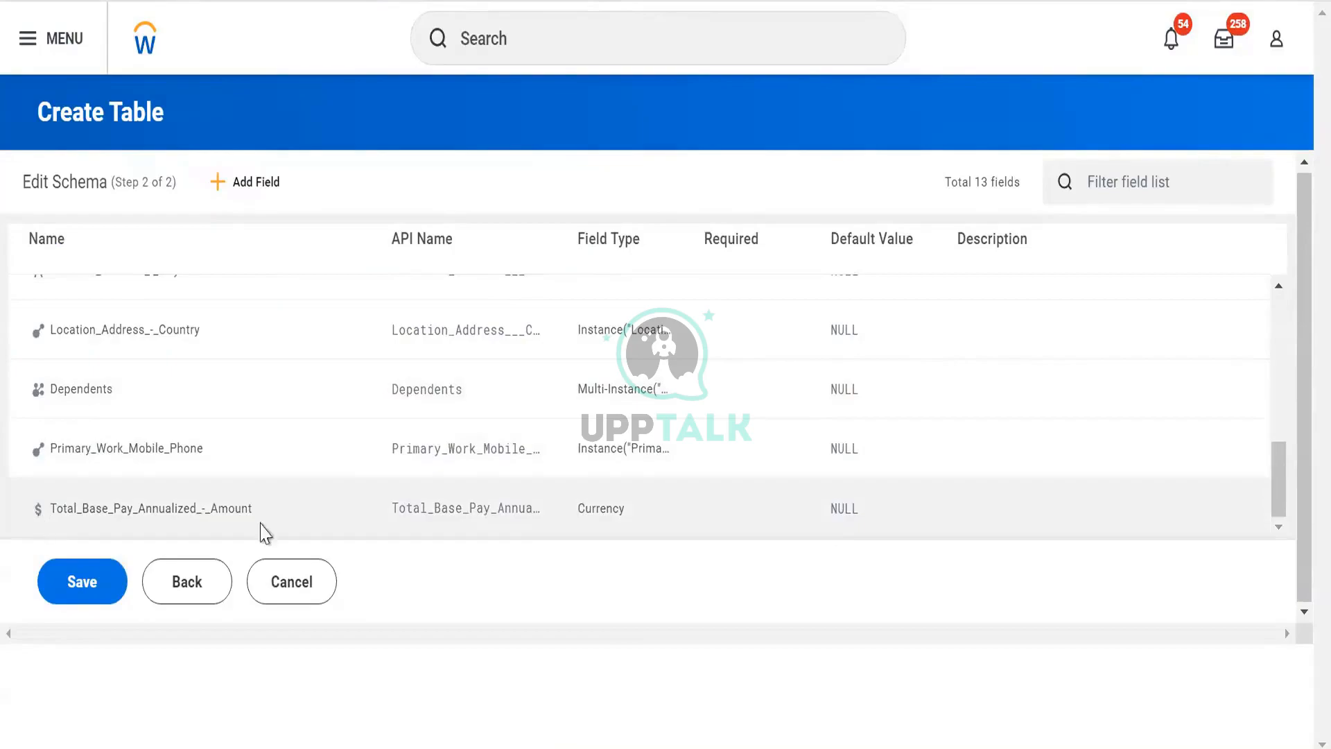
scroll(559, 460, "up", 8)
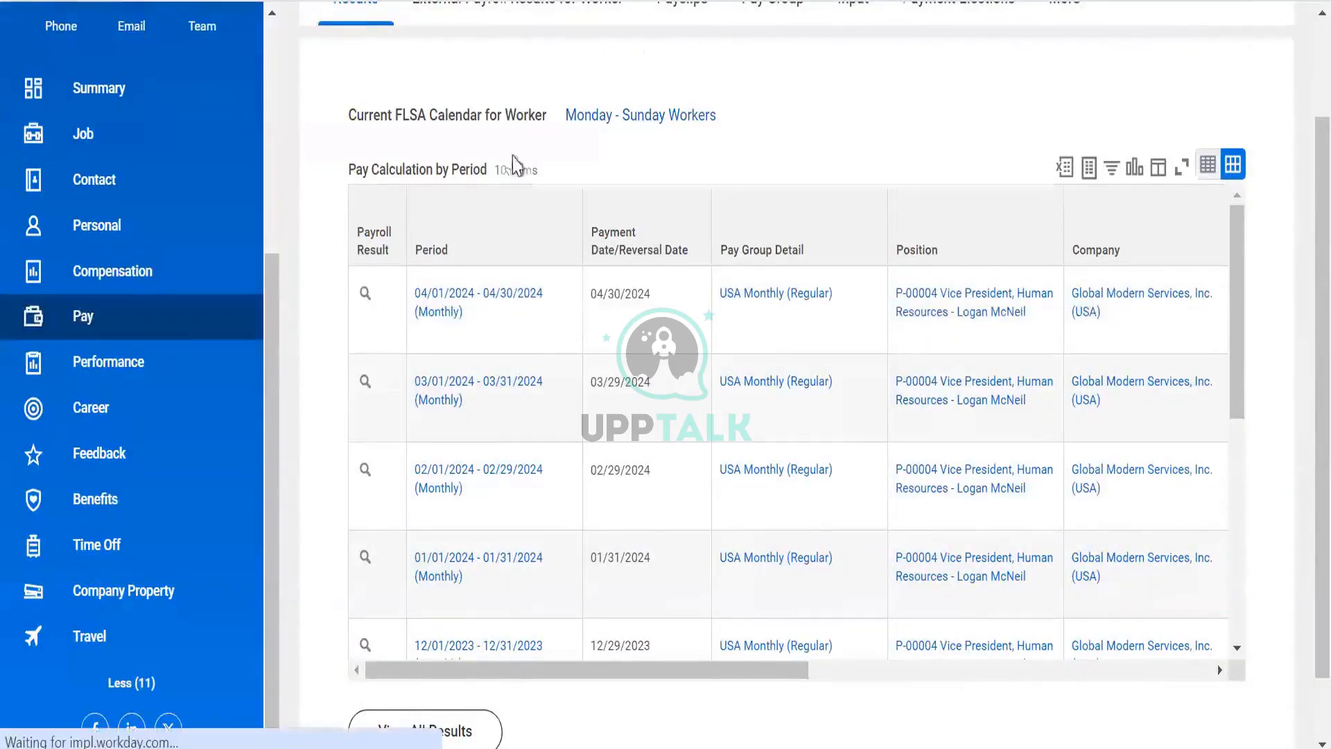
Step: Search for "rd: dv worke" from the worker profile page and open the DV Worker Data report definition
scroll(518, 163, "up", 2)
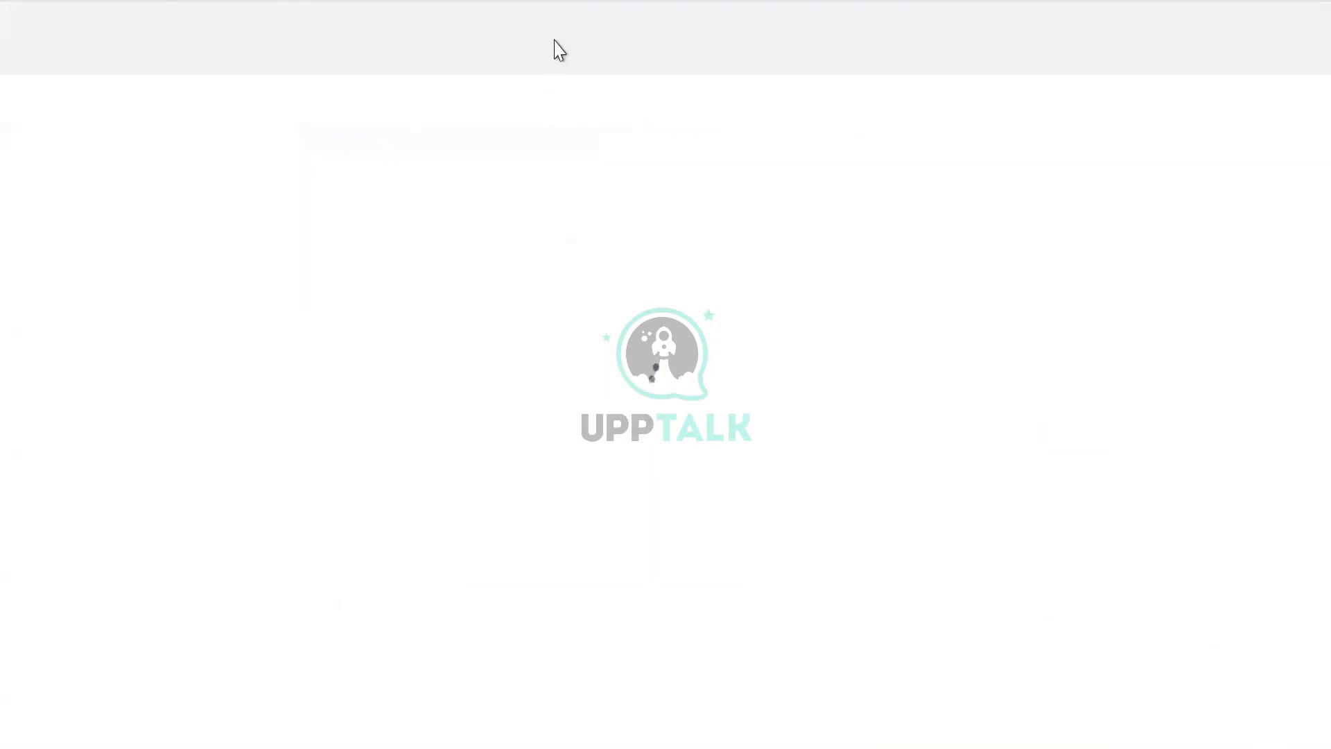
left_click(557, 41)
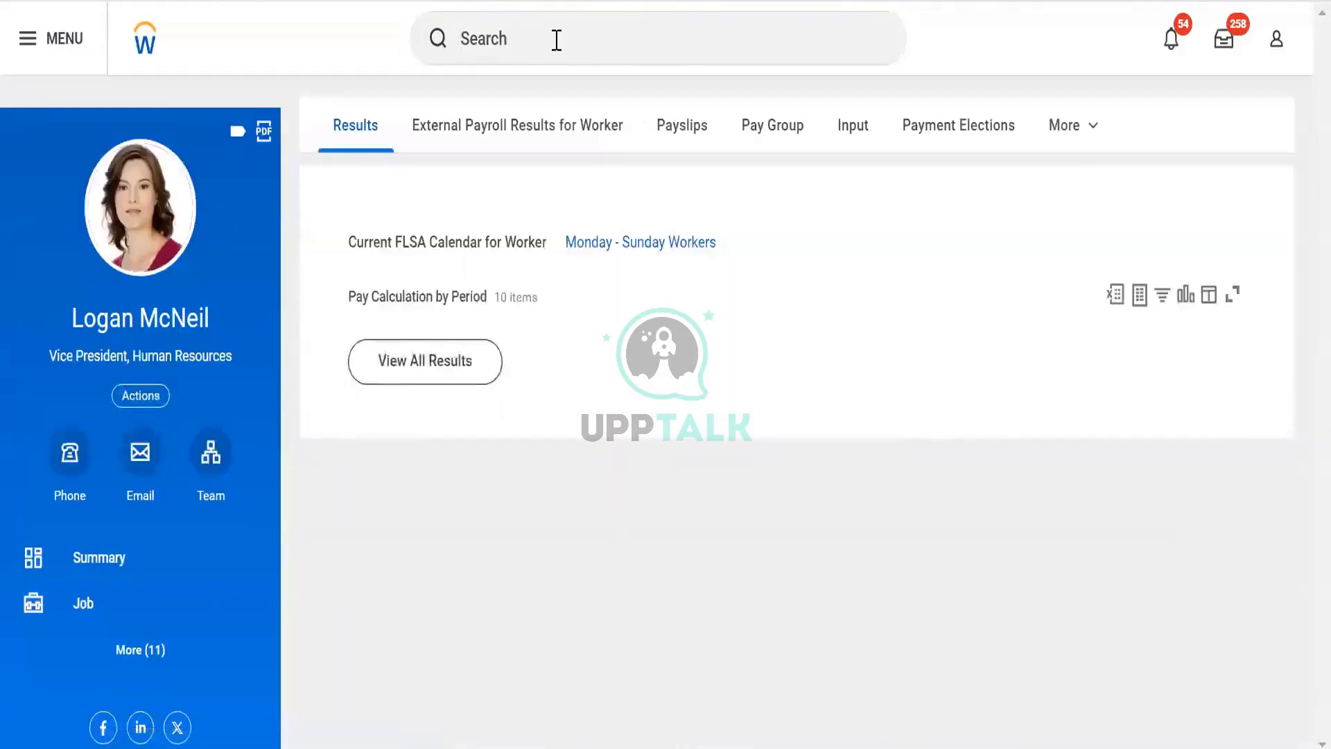
left_click(557, 40)
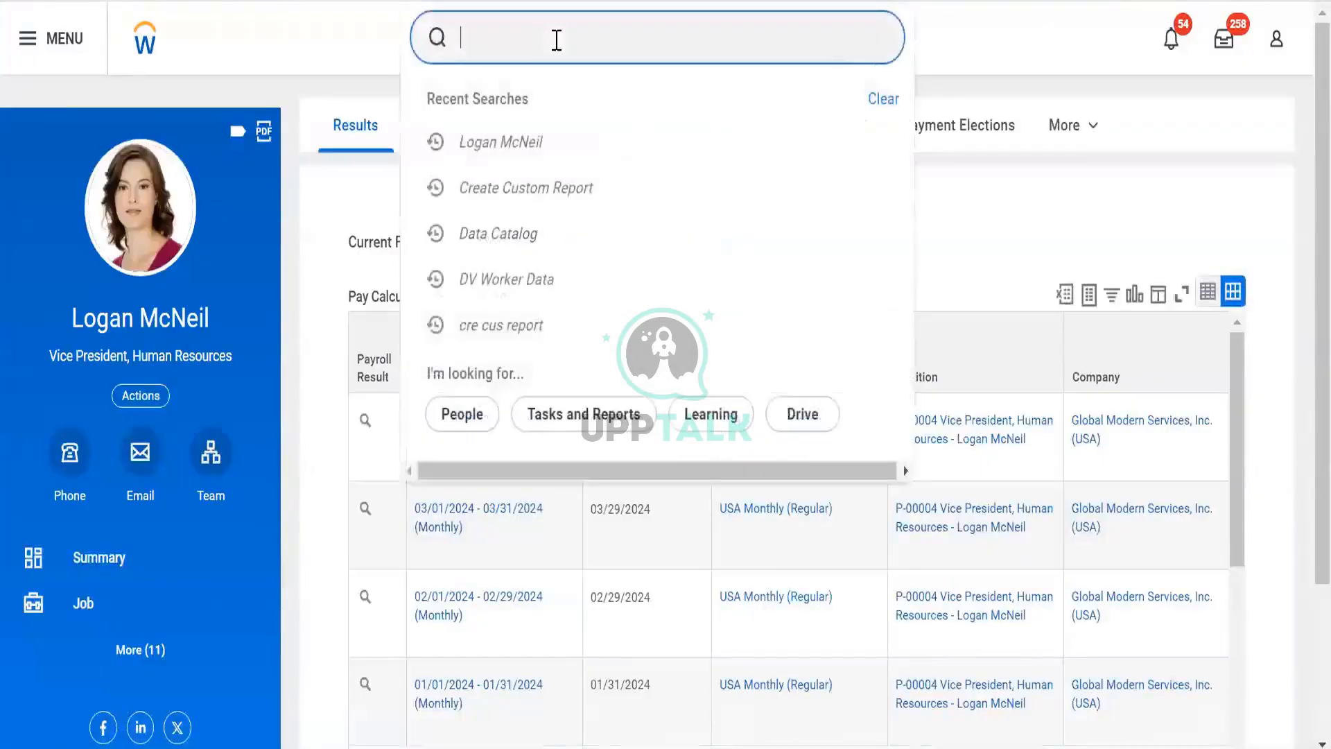
type("rd: dv worke")
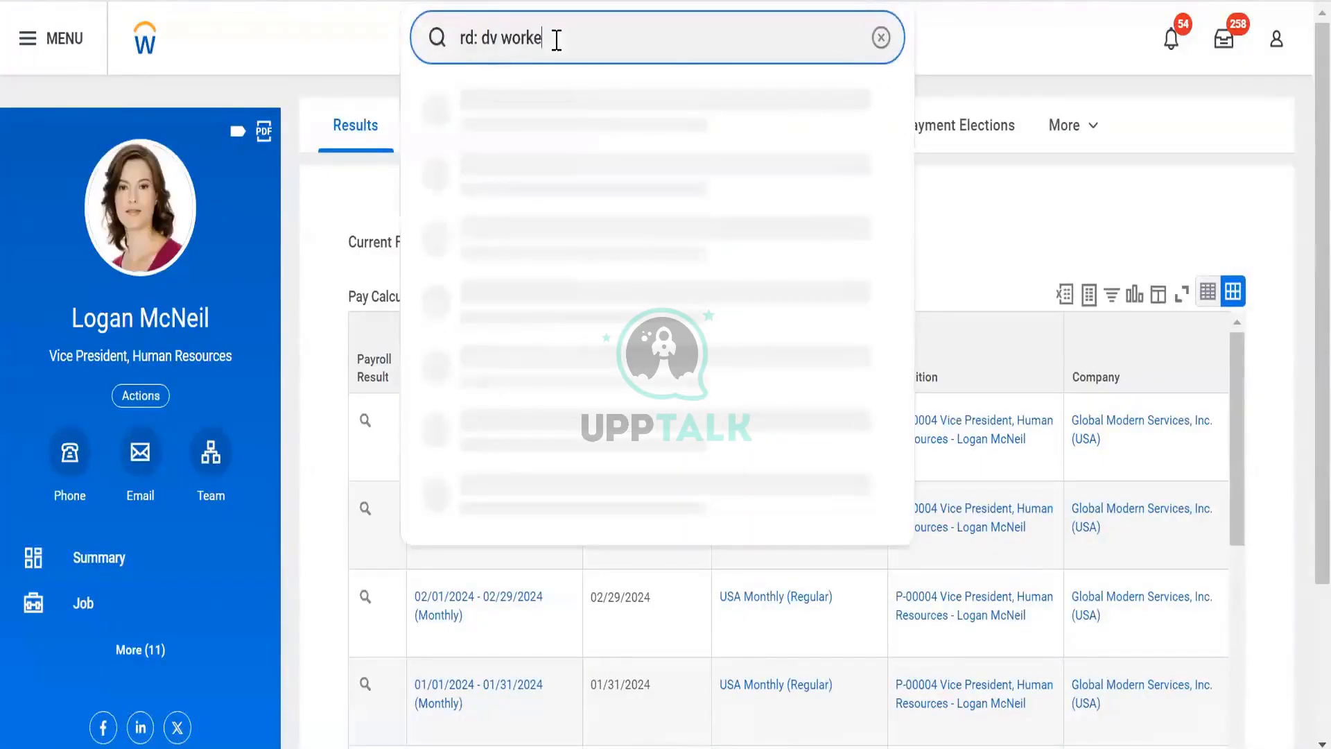
key("Home")
left_click(544, 114)
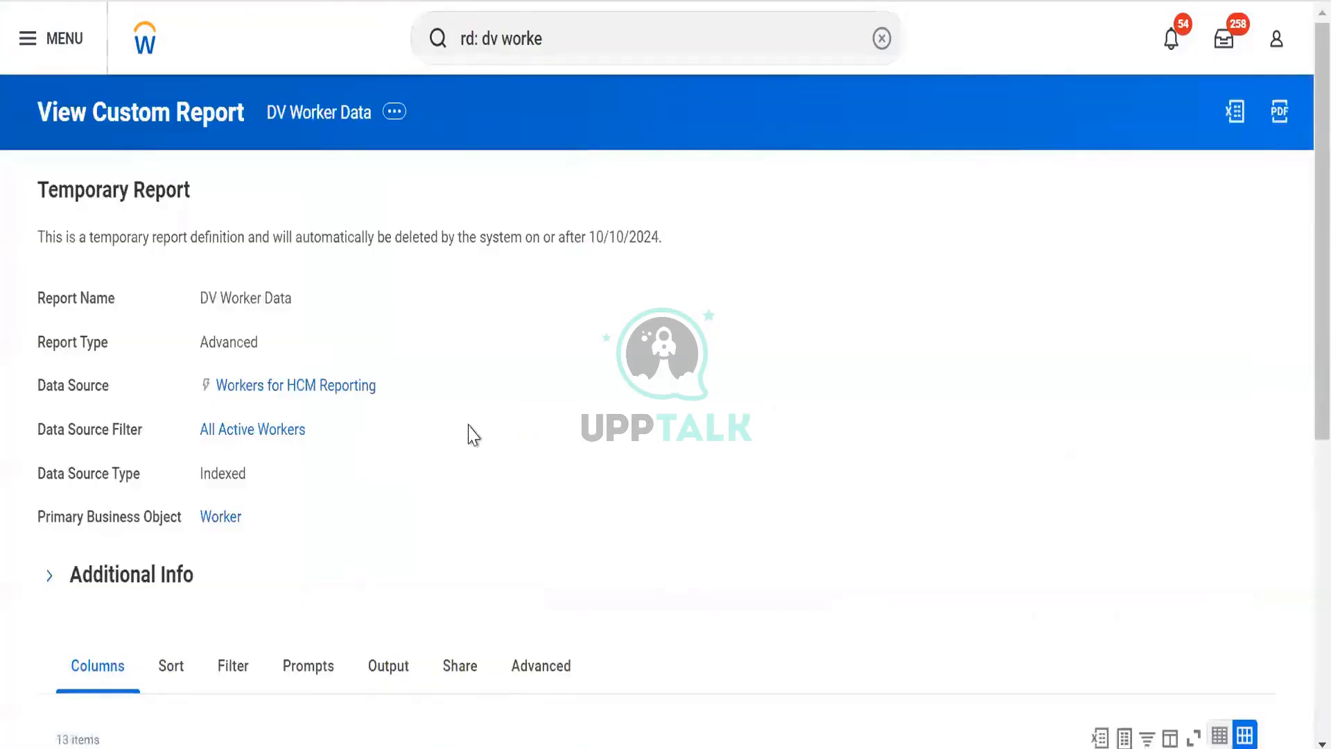
Step: Examine the report definition's columns and its advanced Web Services, Worksheets and Prism options, and return to the columns
scroll(473, 436, "down", 8)
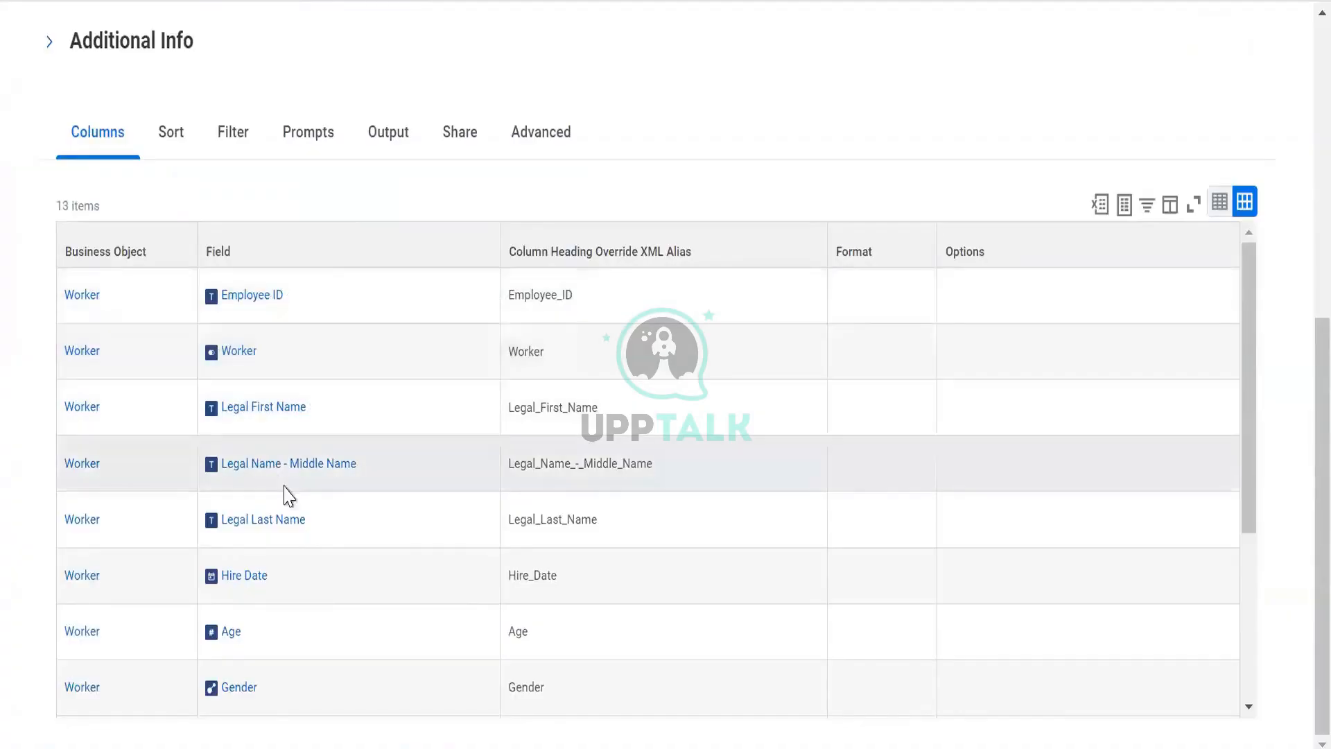
scroll(318, 490, "down", 2)
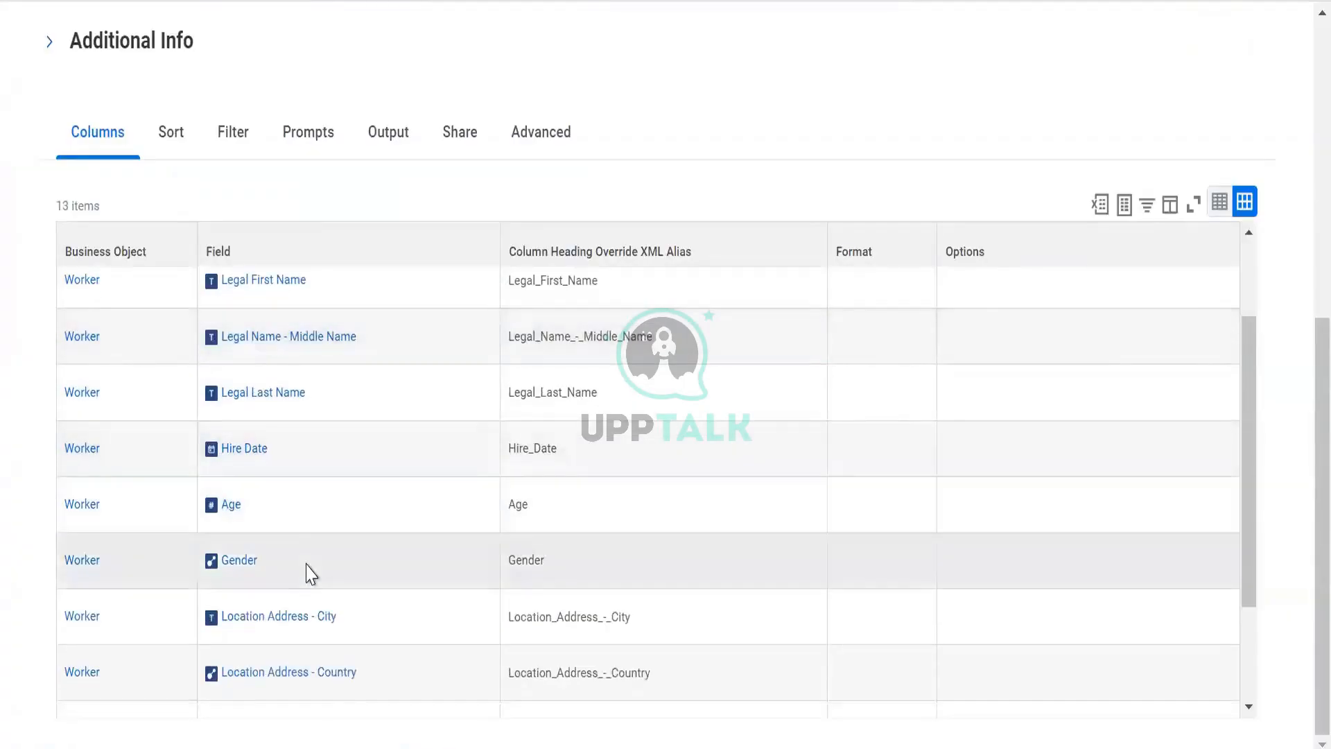
scroll(291, 547, "down", 2)
scroll(485, 550, "down", 1)
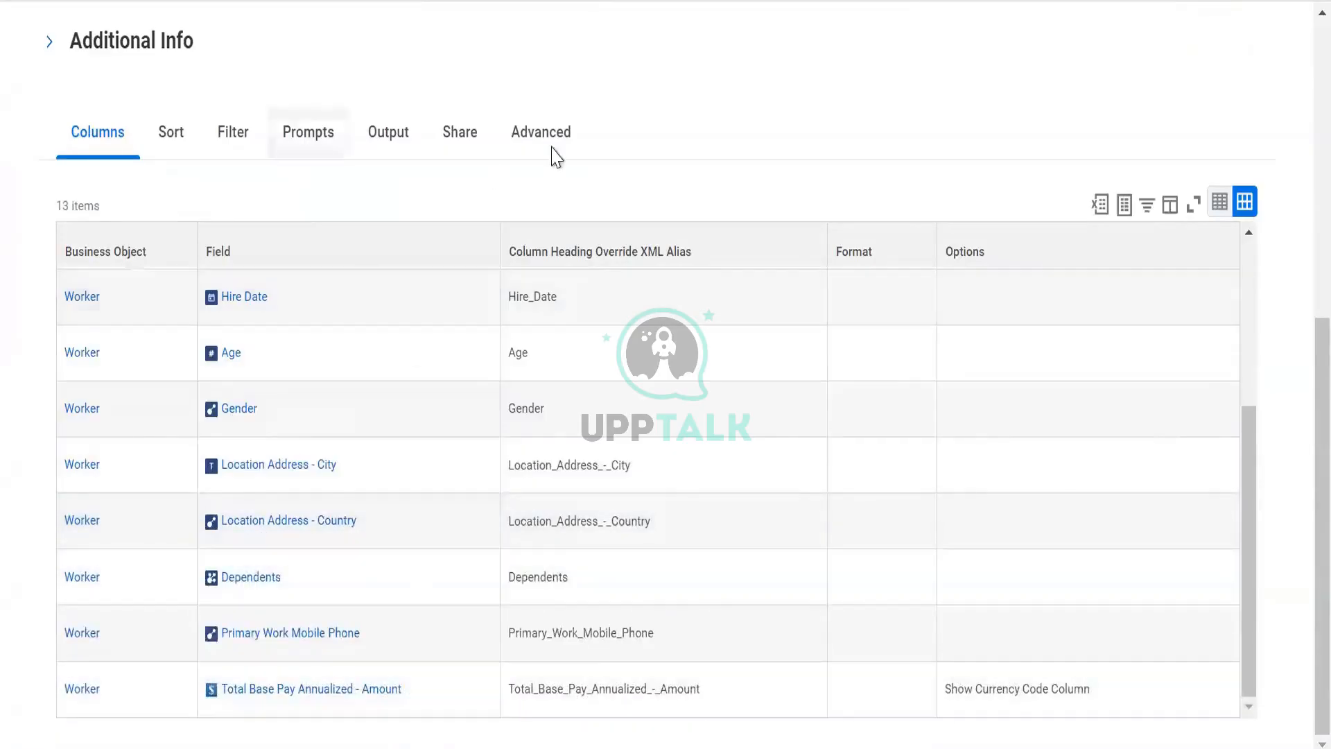
left_click(563, 131)
scroll(527, 291, "down", 3)
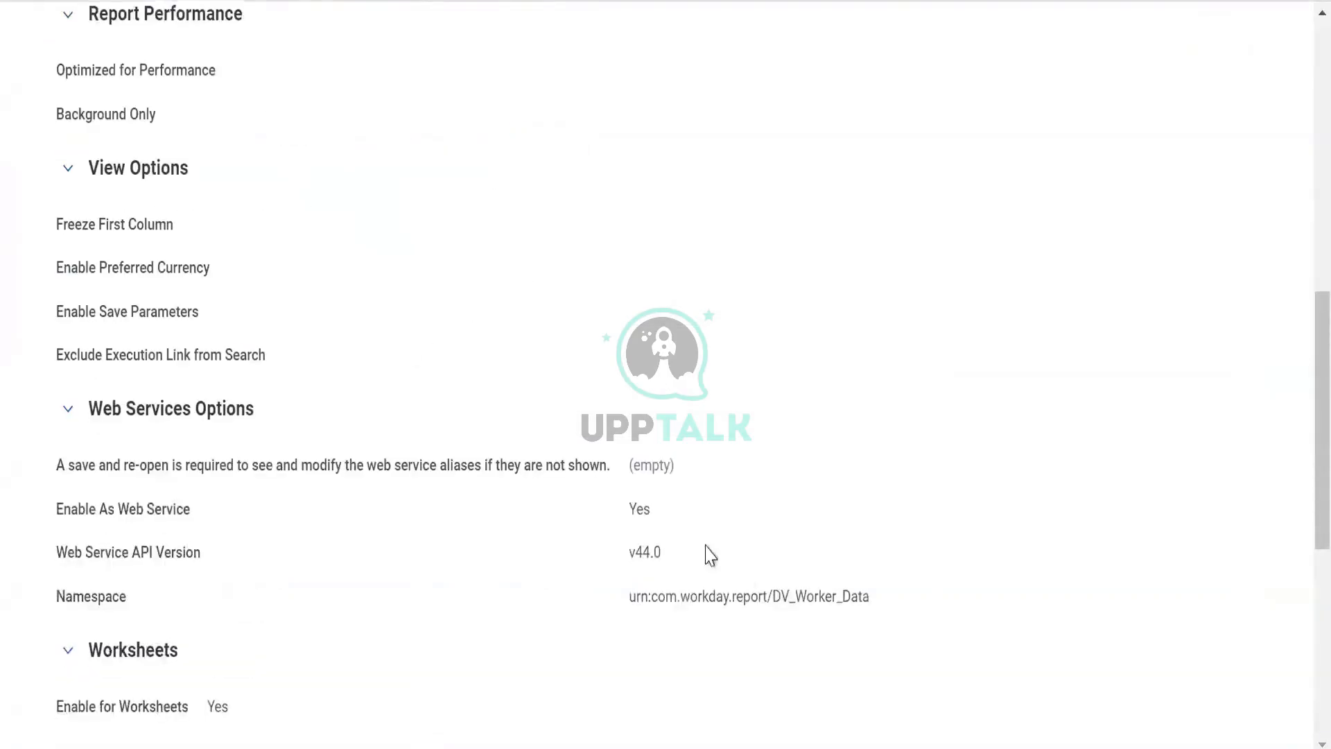
scroll(658, 512, "down", 3)
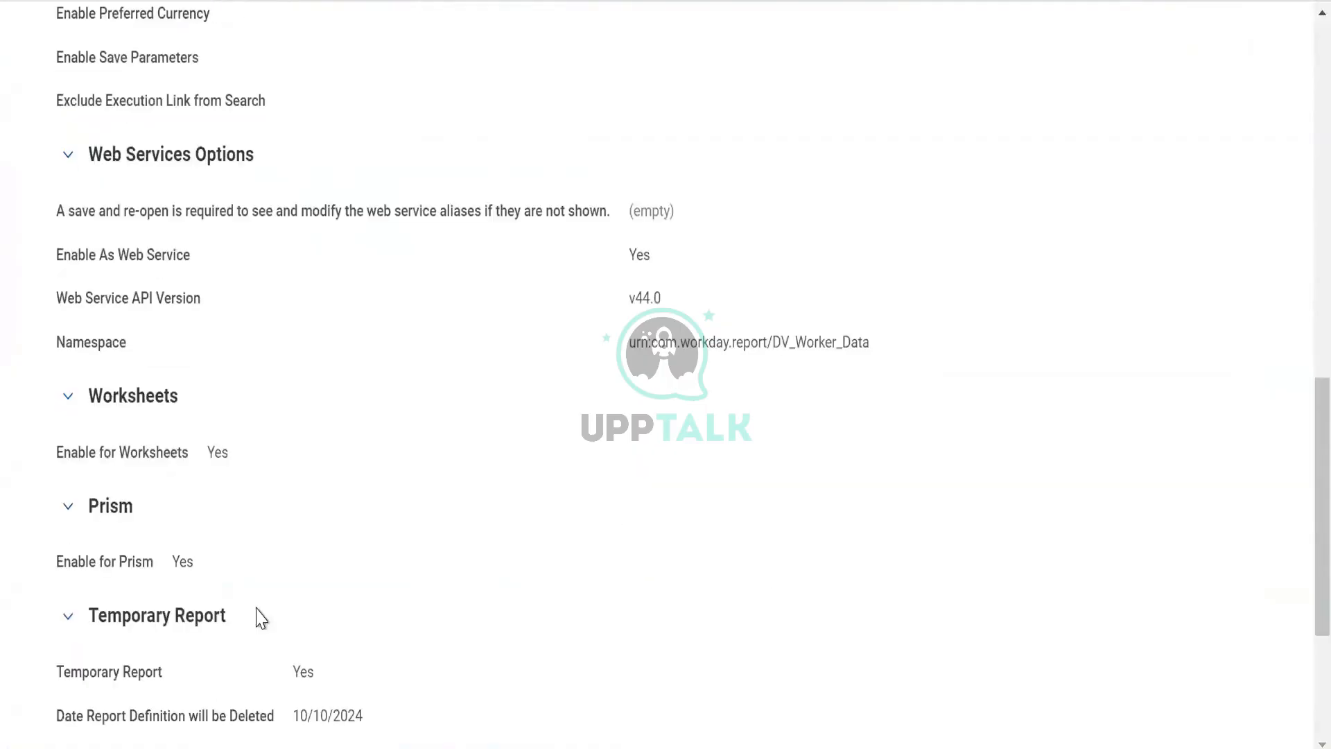
scroll(212, 576, "up", 6)
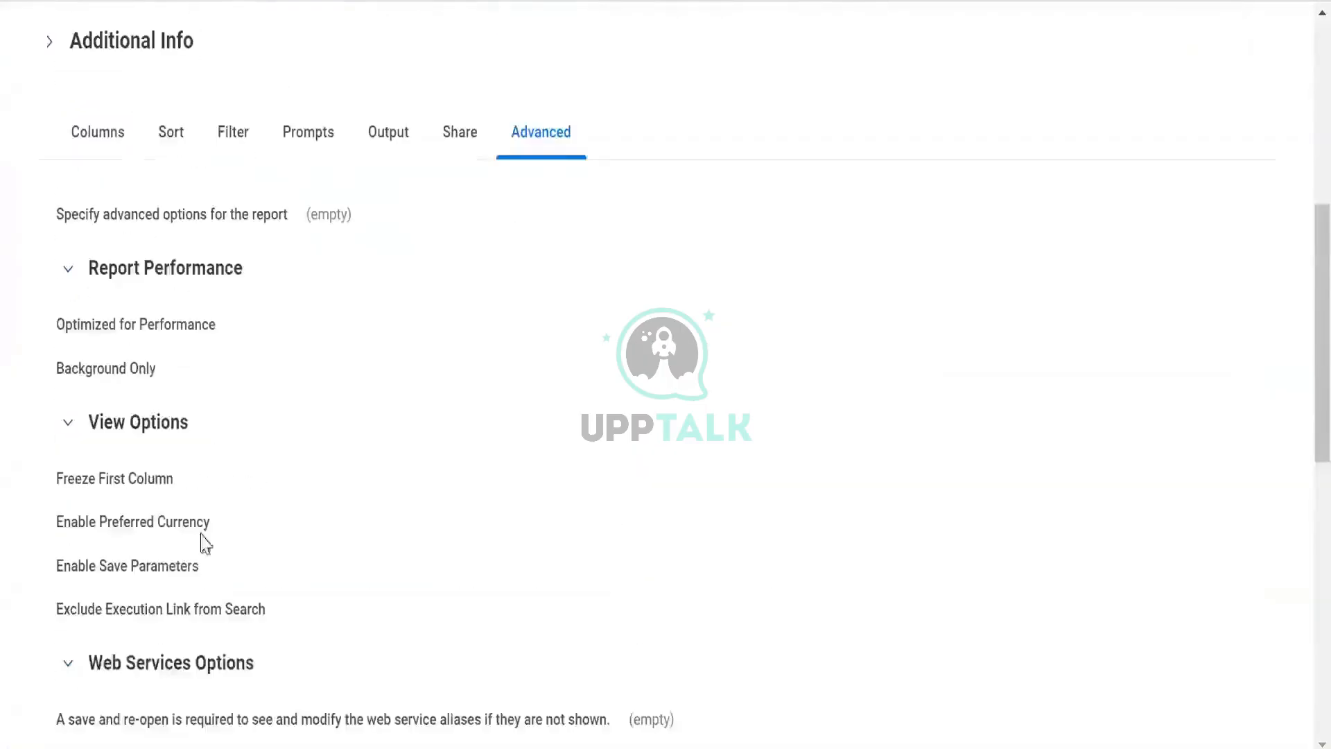
left_click(88, 144)
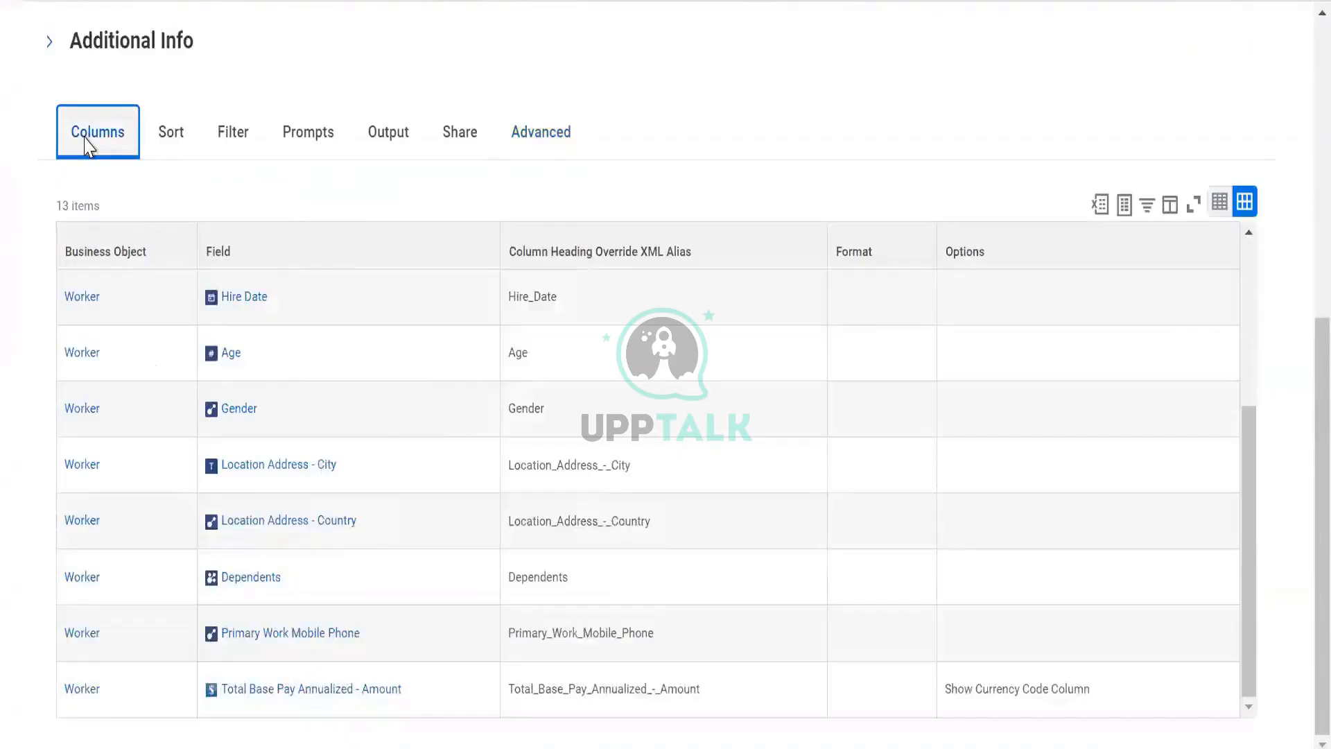
Step: Return to the table's schema editor and change the field type of Location_Address_-_City to Instance
scroll(88, 144, "up", 8)
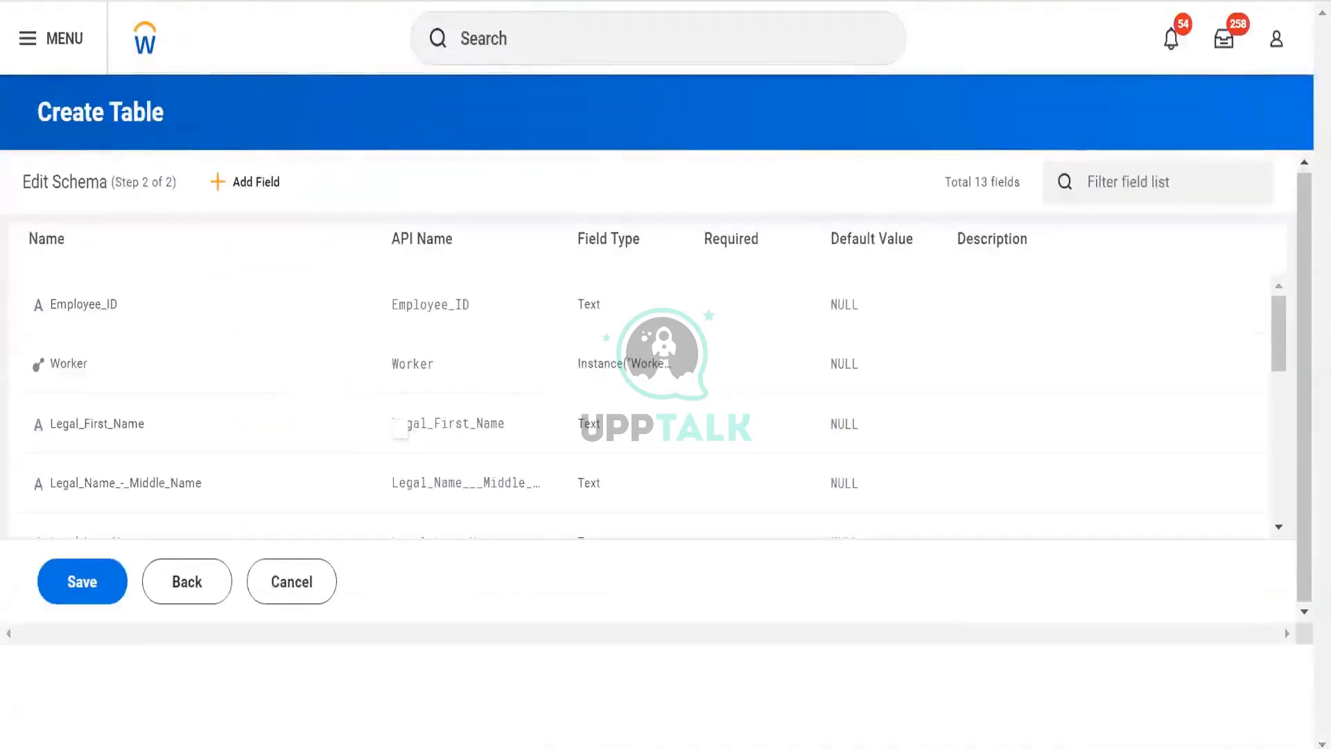
left_click(347, 433)
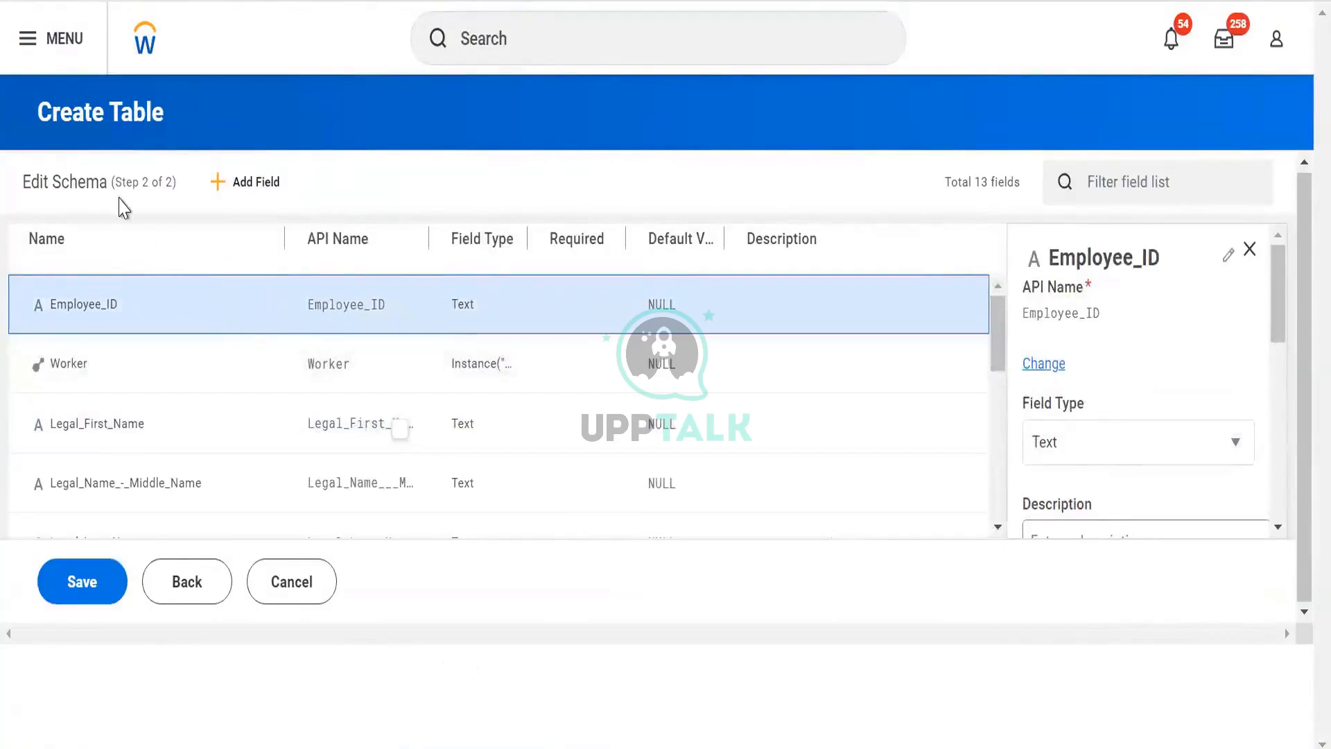
left_click_drag(23, 182, 111, 189)
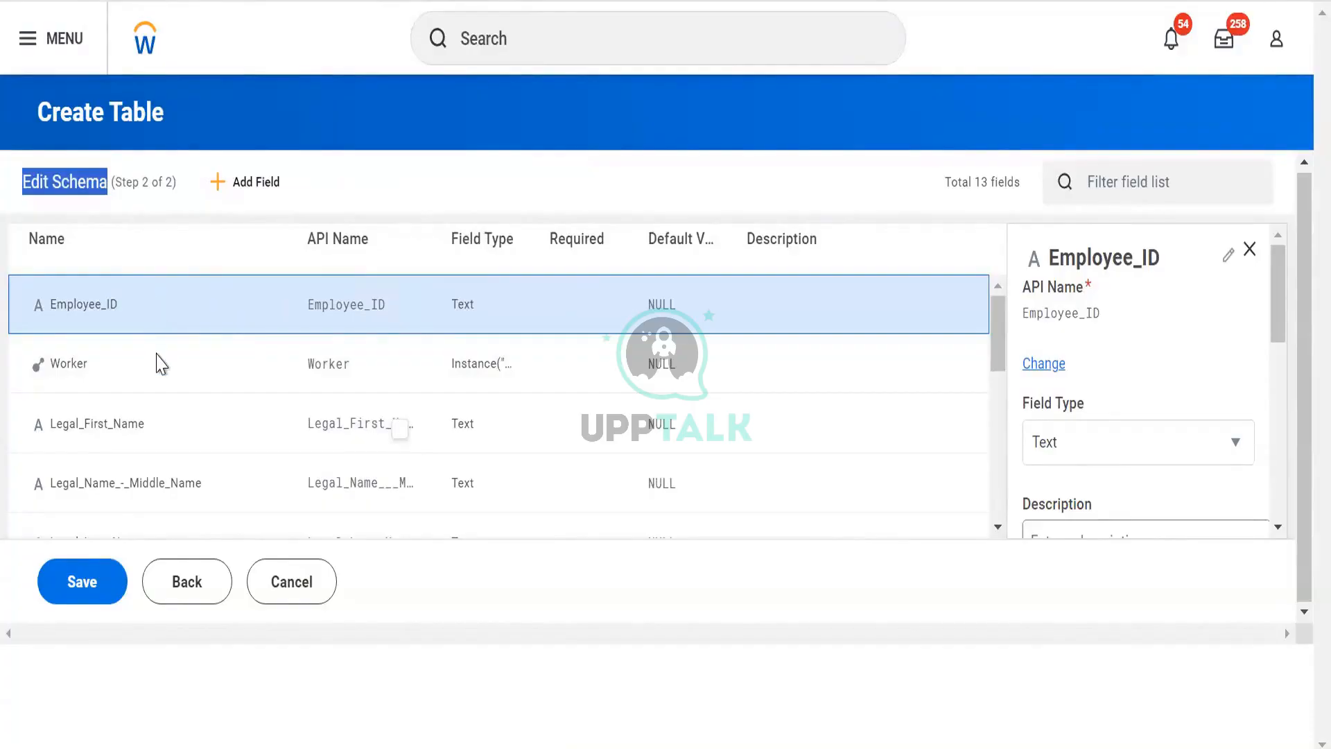
scroll(160, 363, "down", 5)
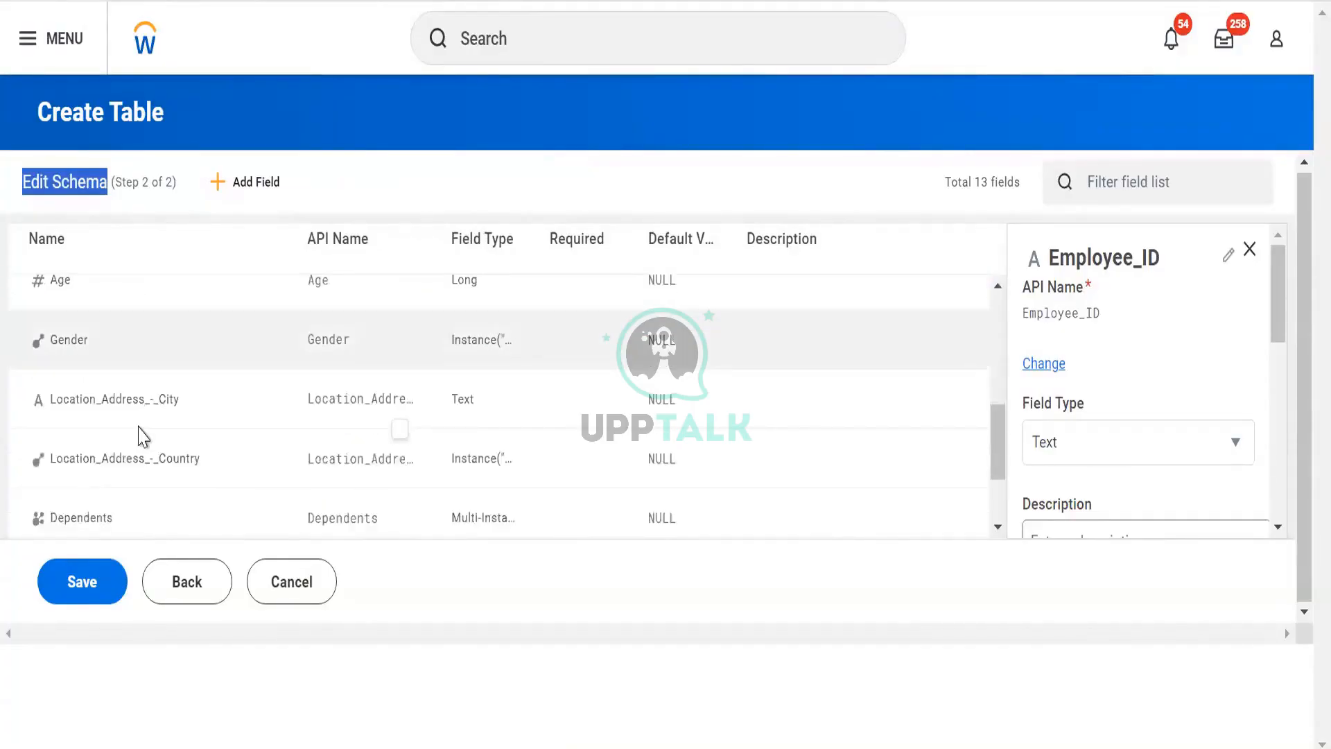
left_click(146, 407)
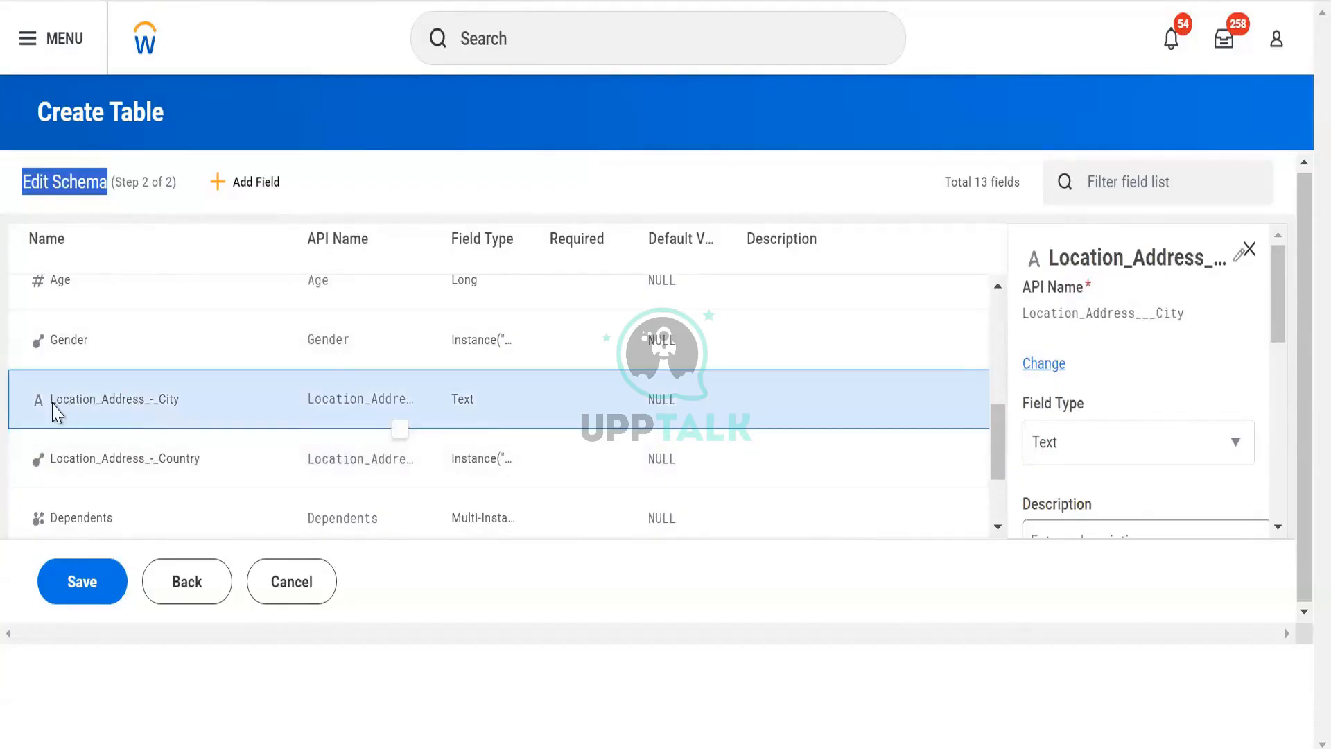
left_click(1166, 447)
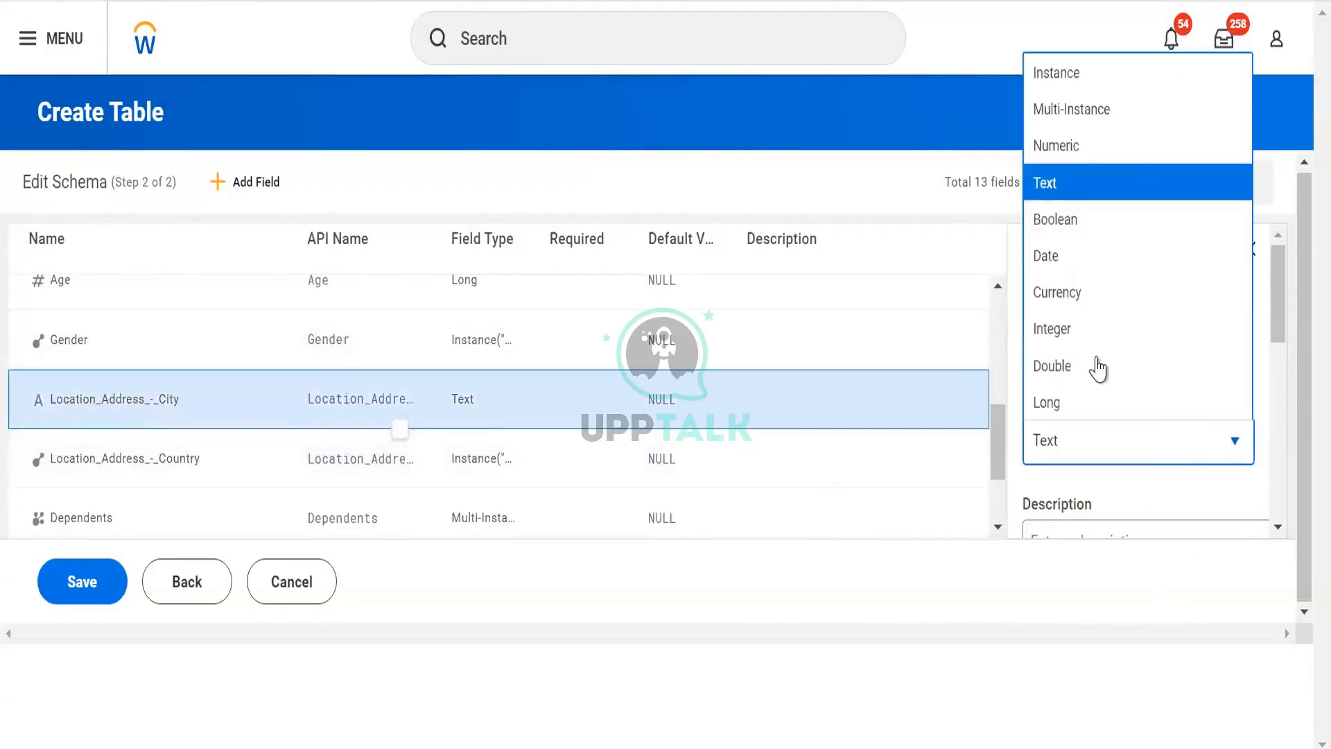
left_click(1058, 85)
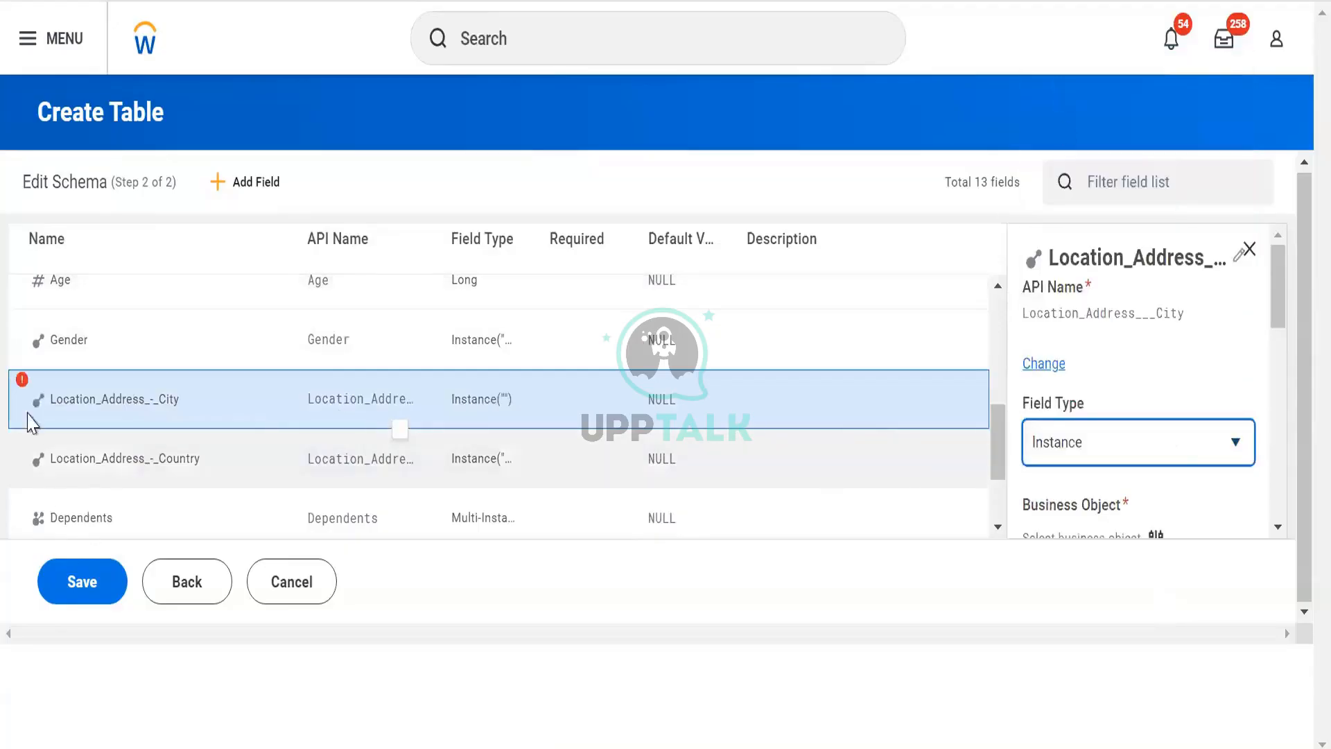
mouse_move(24, 382)
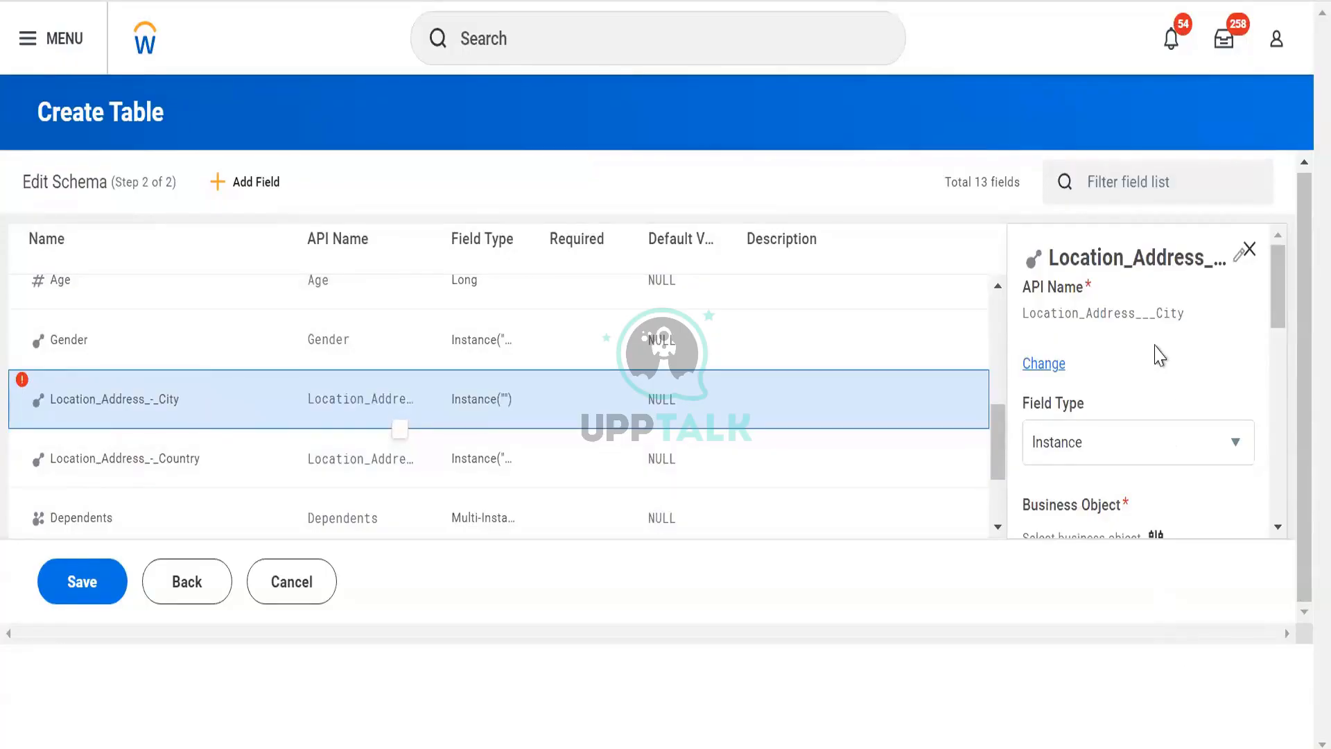
Step: Assign Worker as the business object of the Location_Address_-_City field, leaving the report field empty
scroll(1137, 360, "down", 5)
scroll(1120, 354, "up", 3)
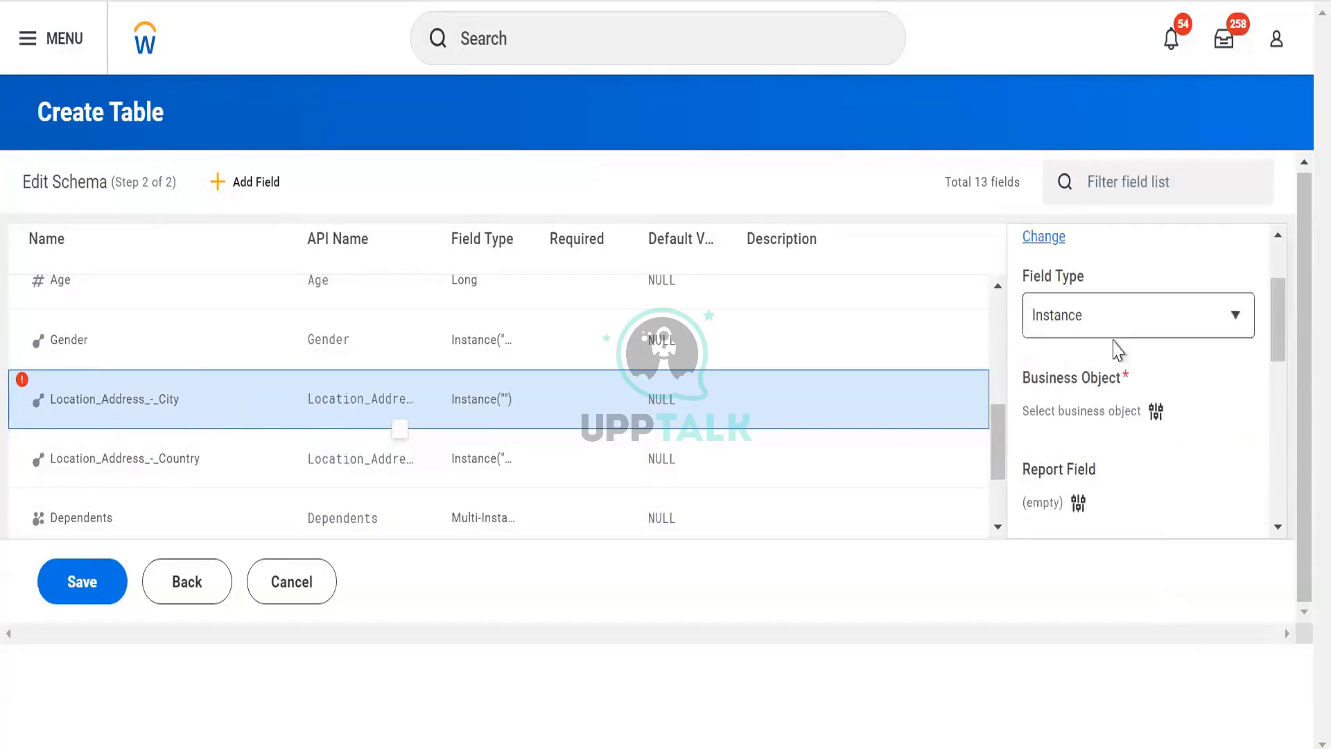
left_click(1155, 411)
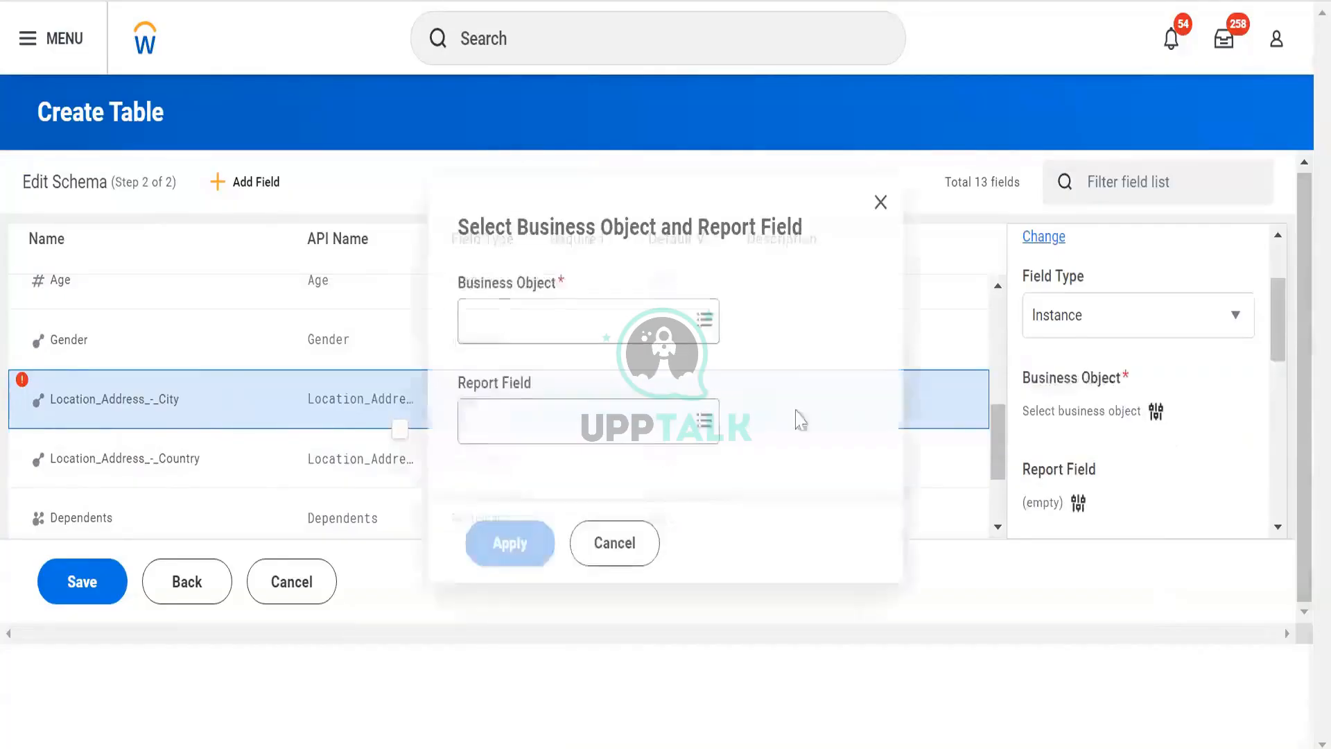
left_click(652, 306)
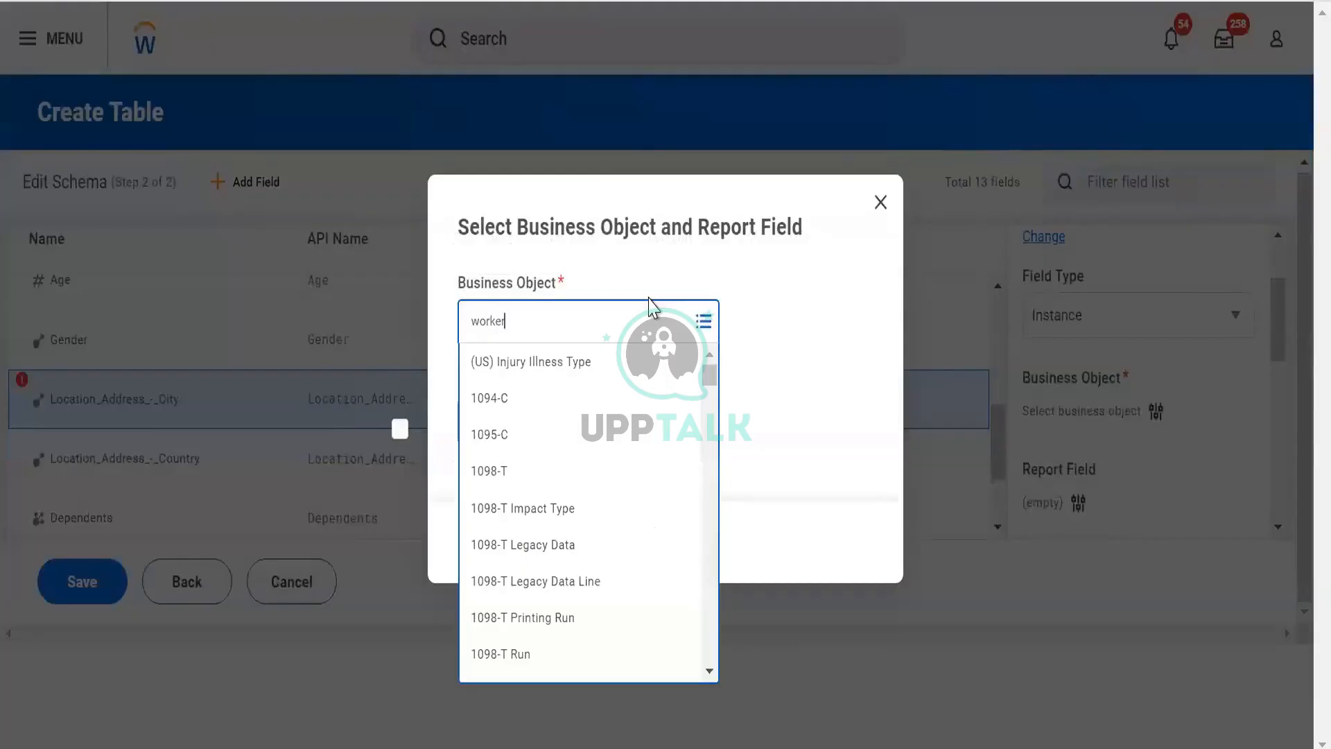
left_click(567, 397)
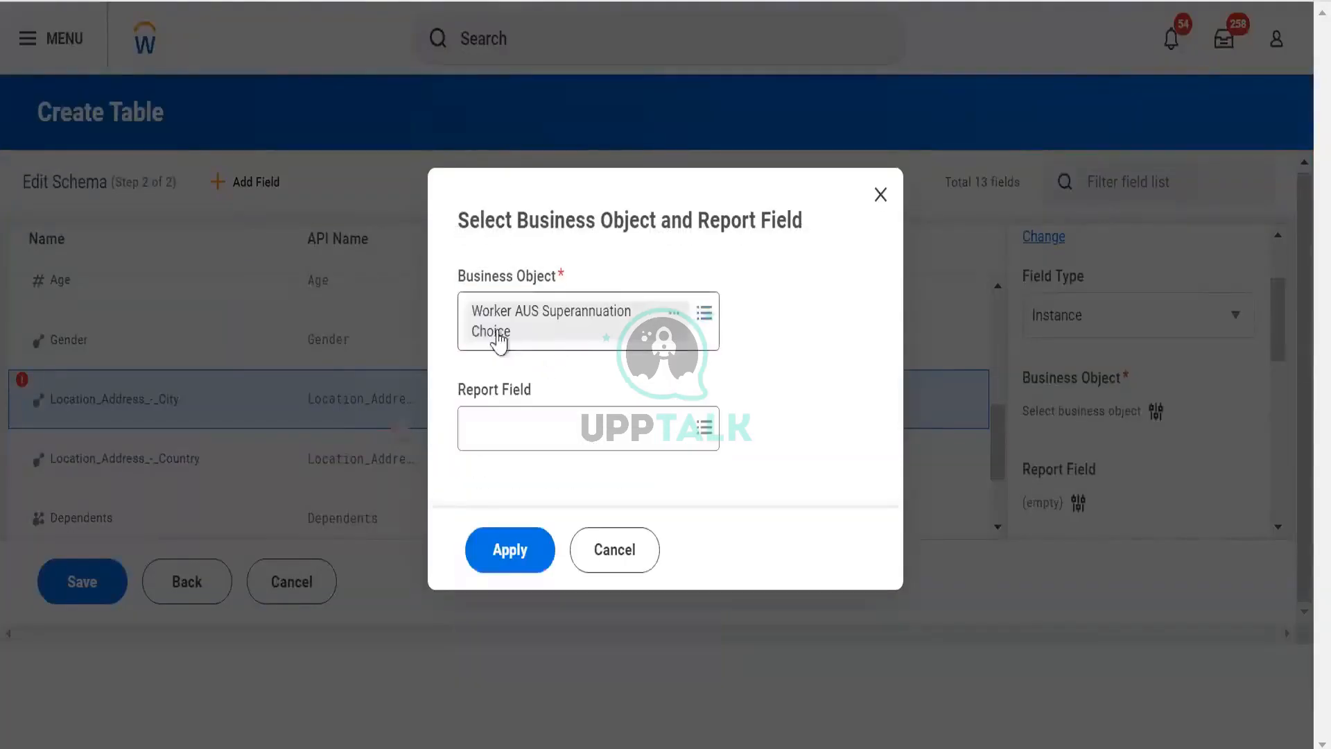
left_click(690, 337)
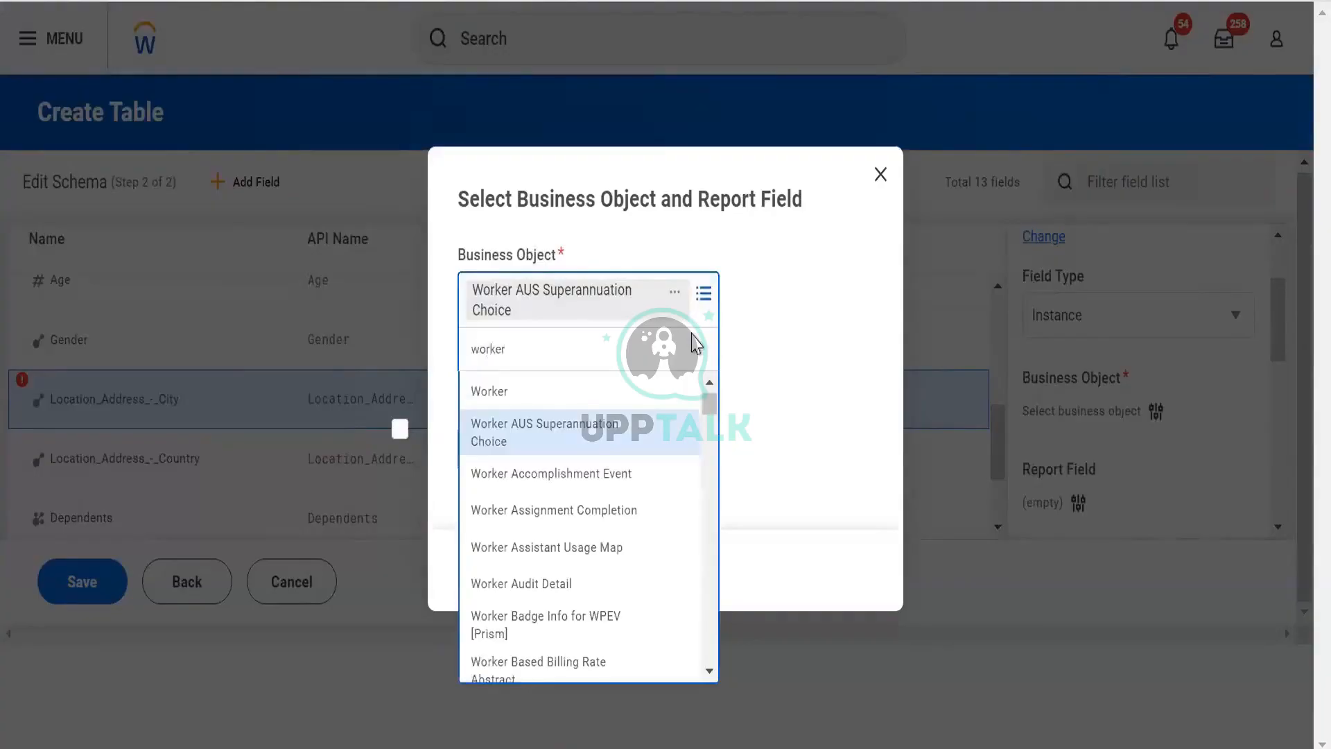
left_click(568, 387)
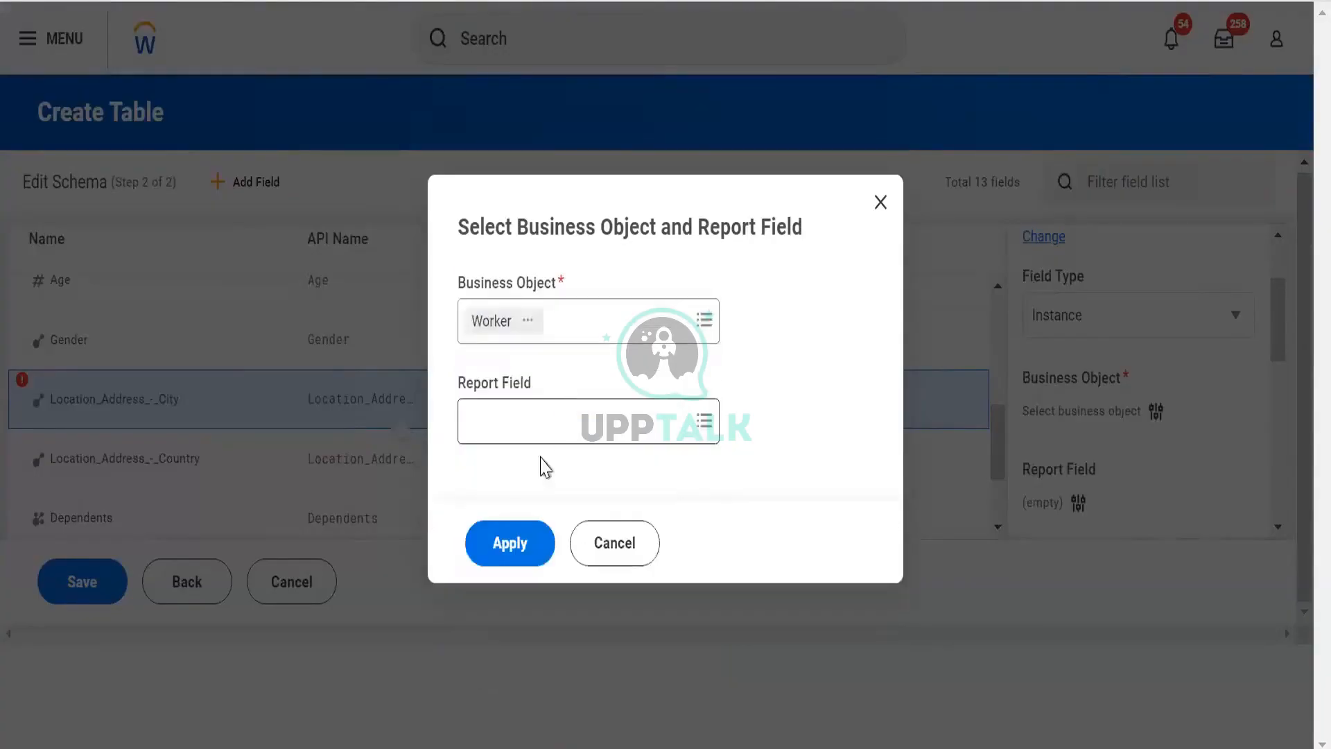
left_click(520, 552)
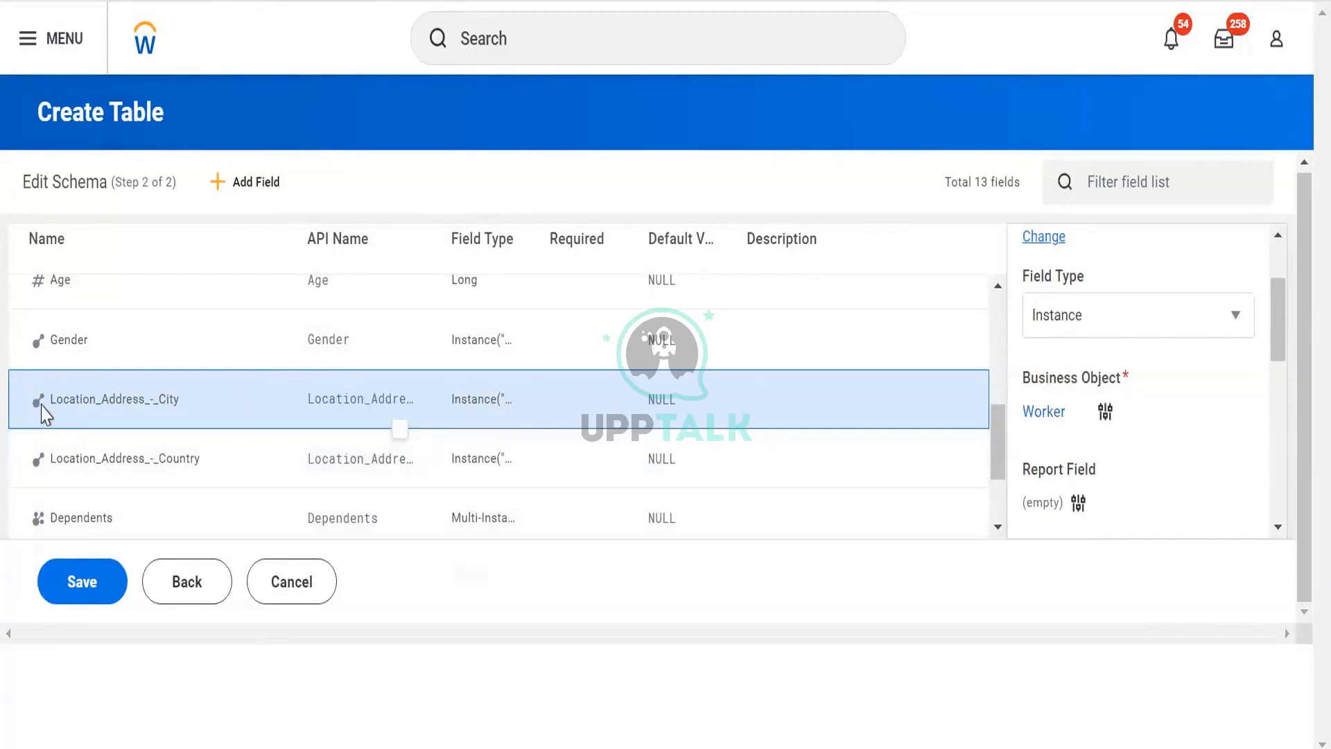
Step: Change the Gender field's type to Text and look through its remaining field settings
left_click(68, 336)
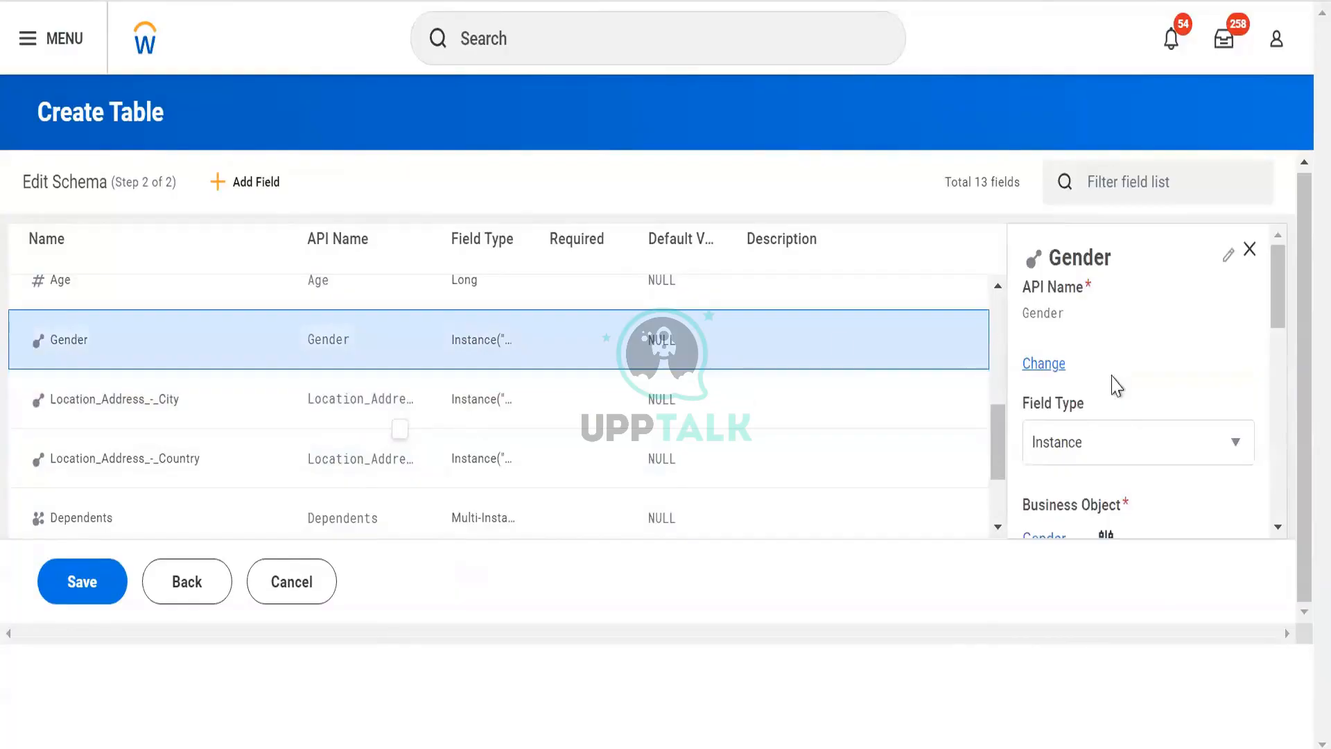
left_click(1120, 466)
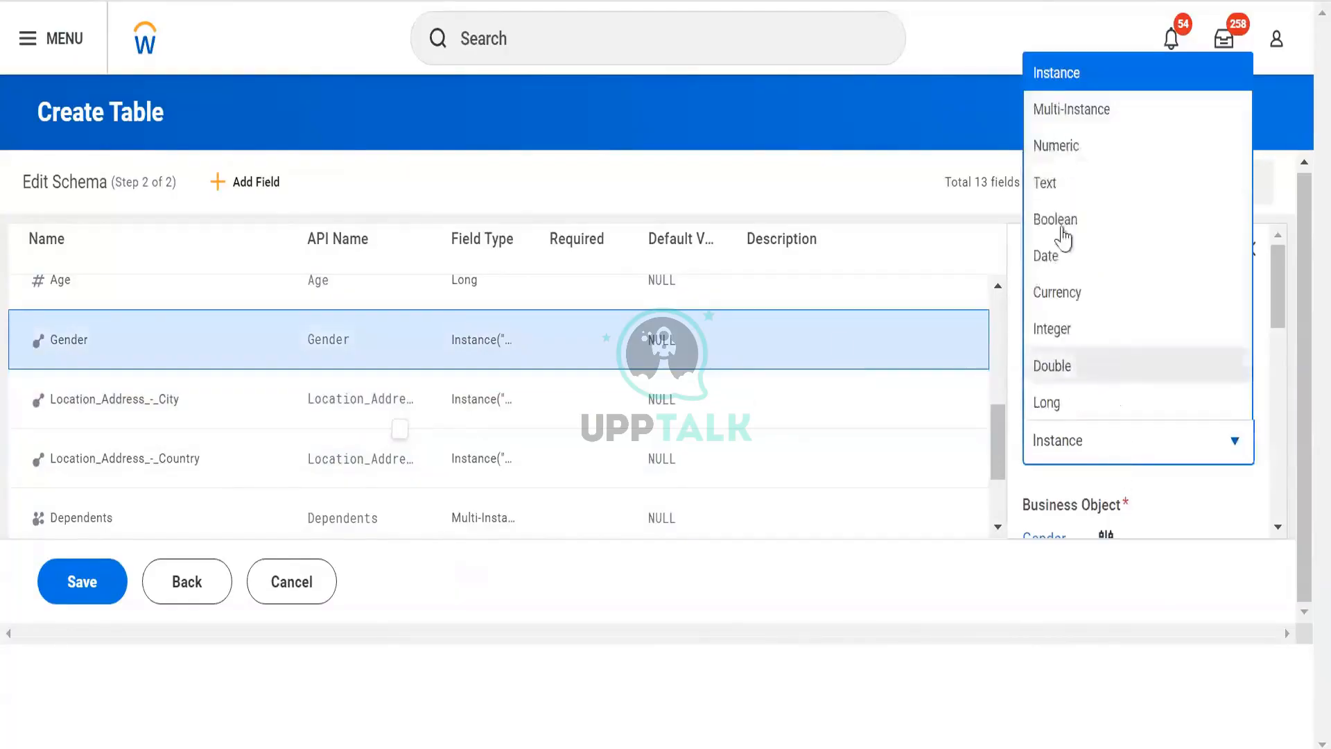
left_click(1084, 185)
scroll(1156, 333, "down", 5)
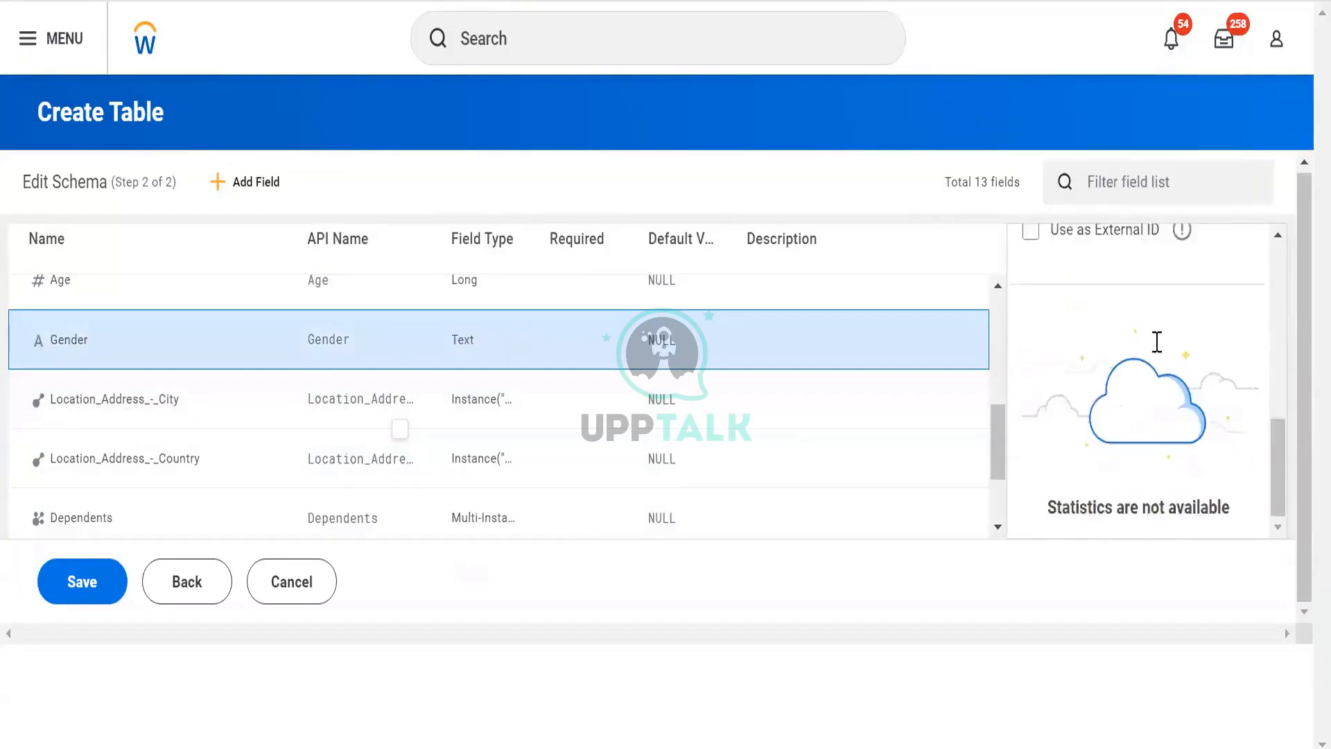
scroll(1157, 342, "up", 3)
scroll(1094, 360, "down", 3)
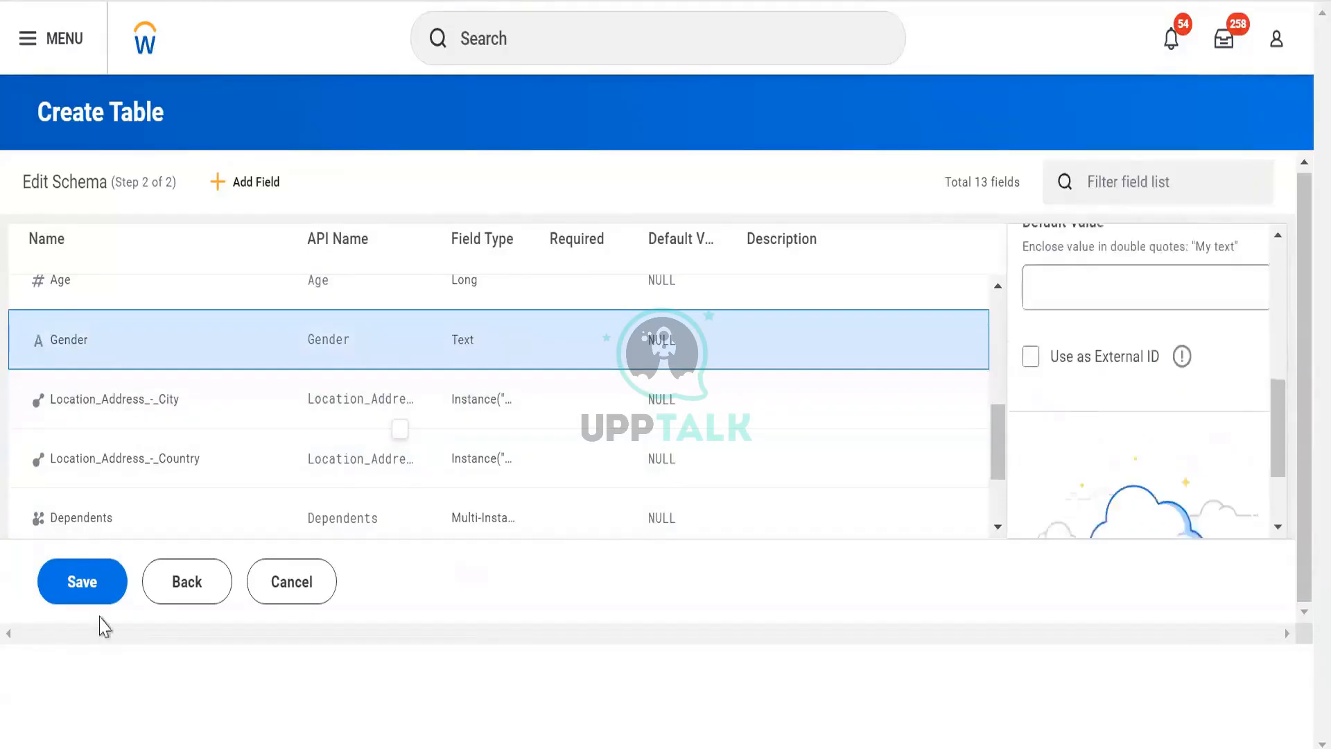
Step: Save the table schema, dismiss the error dialog and view the new table's details
left_click(83, 582)
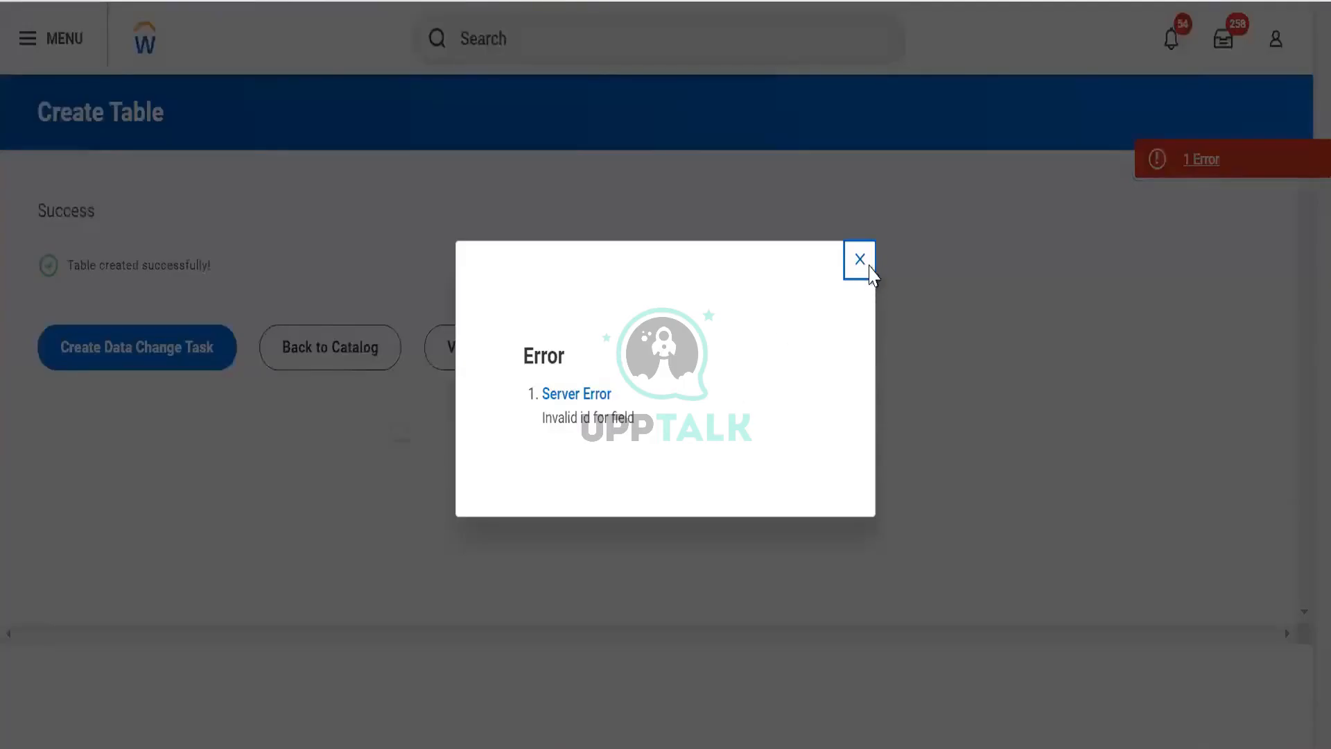
left_click(870, 266)
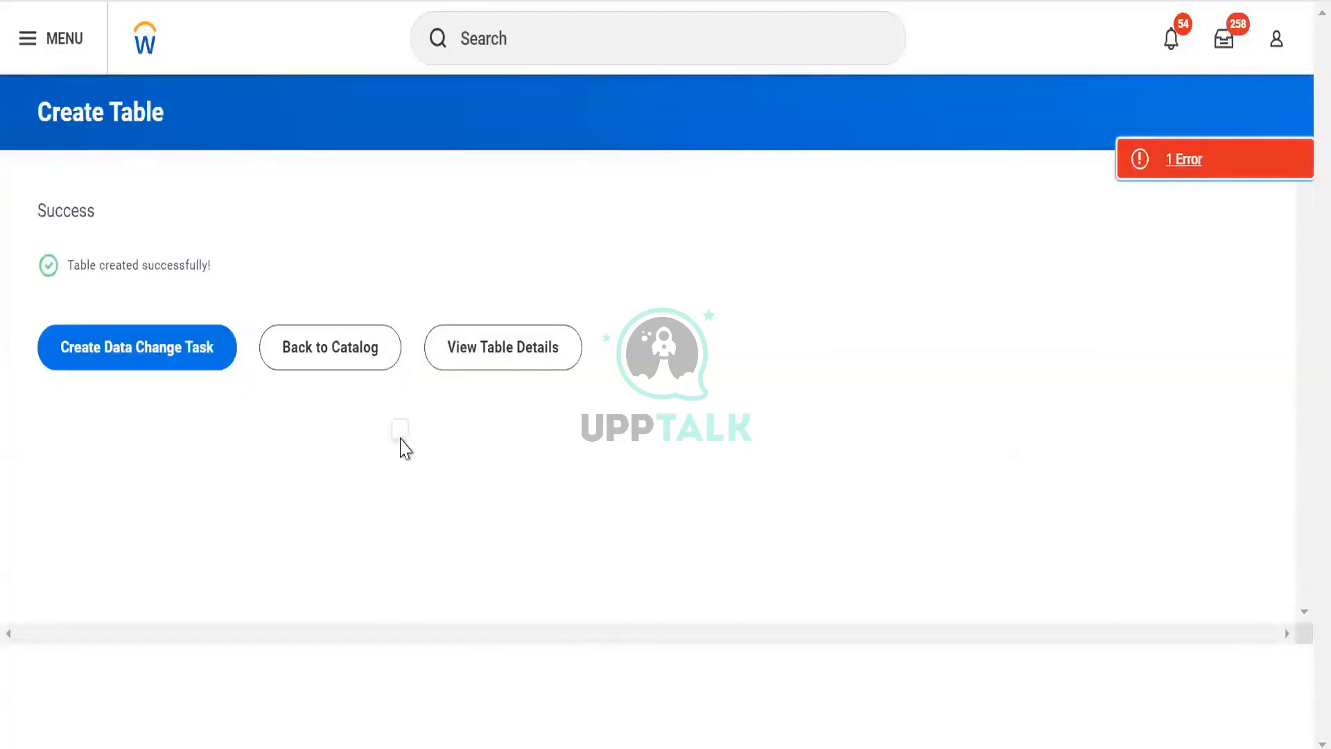
left_click(517, 350)
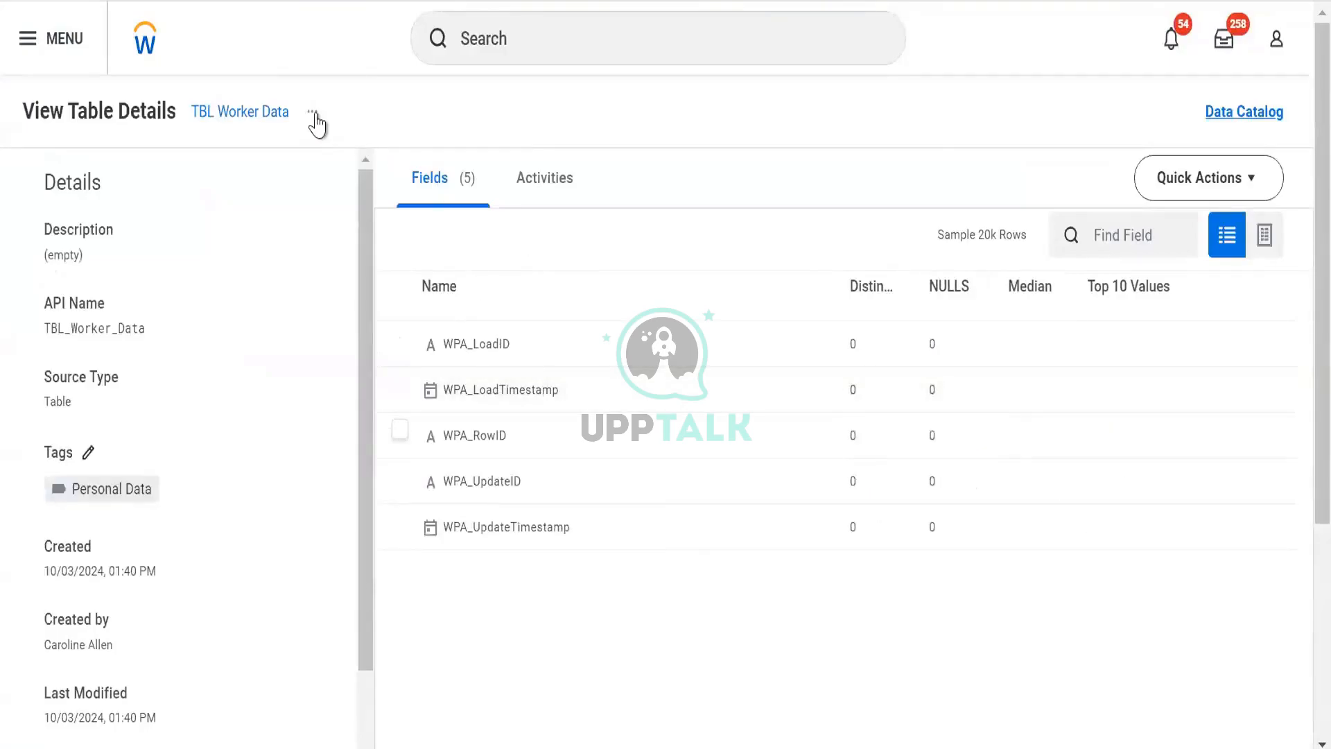
Step: Open TBL Worker Data for editing, add a new field, and discard the changes
left_click(313, 112)
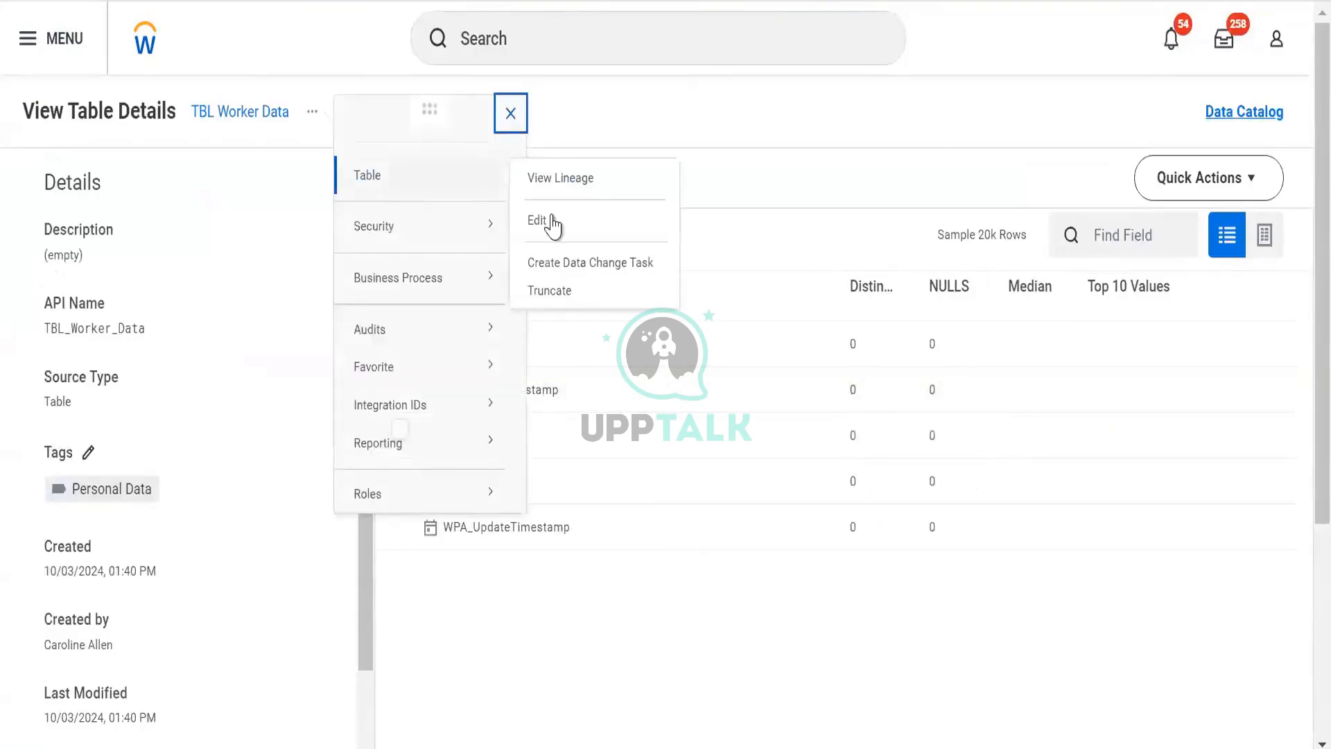
left_click(553, 222)
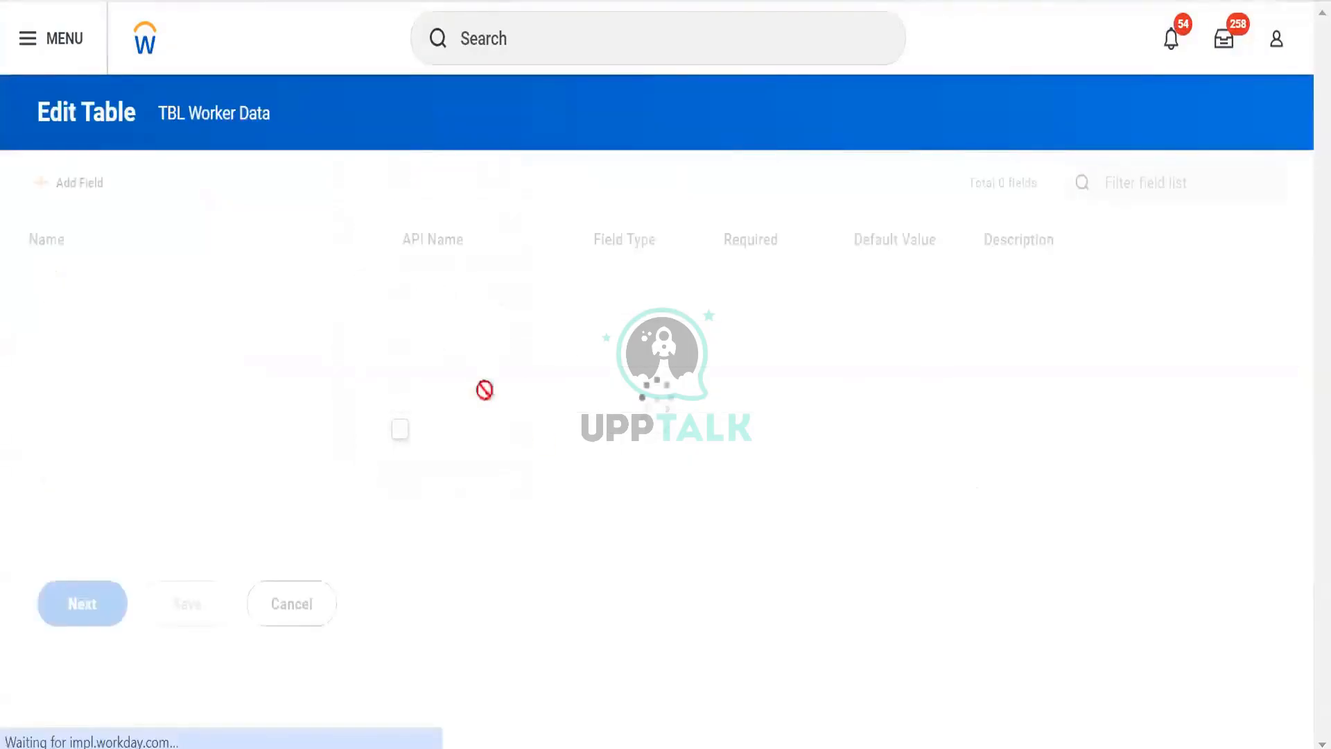
scroll(664, 367, "down", 1)
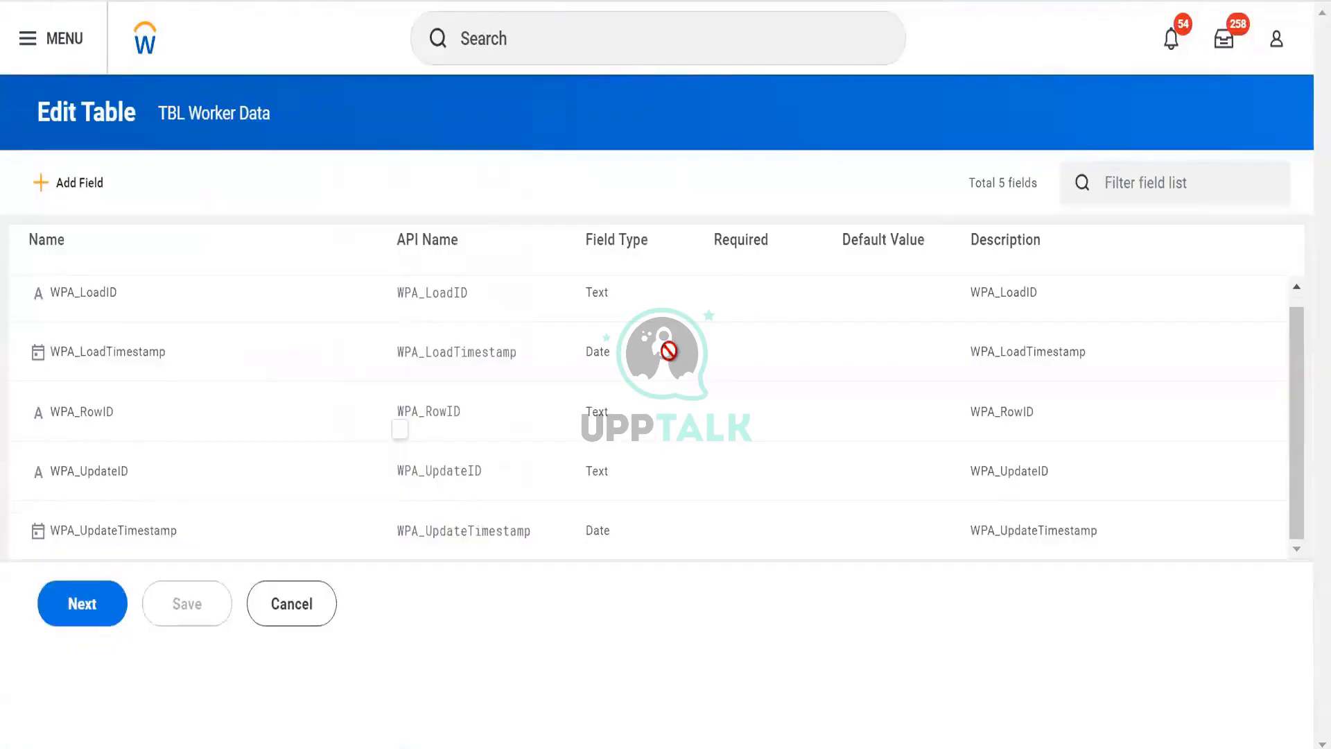
scroll(668, 351, "up", 1)
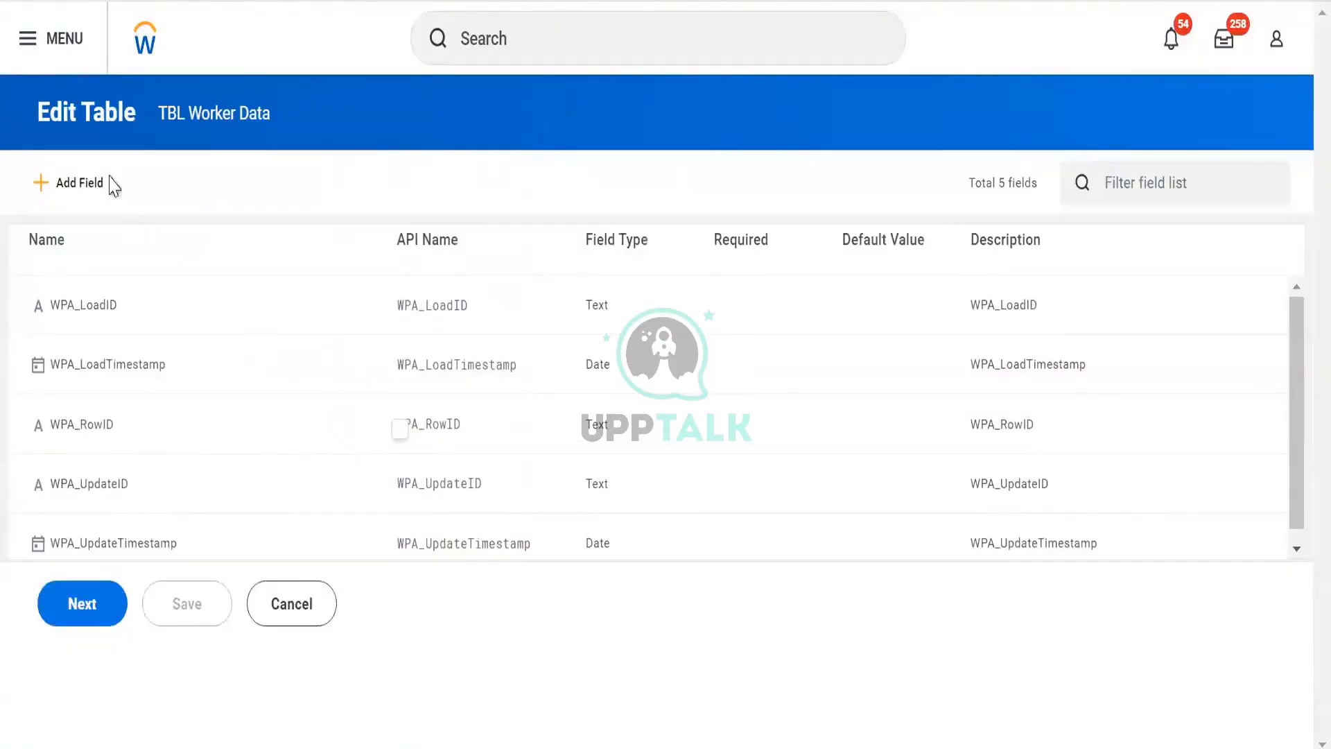
left_click(82, 186)
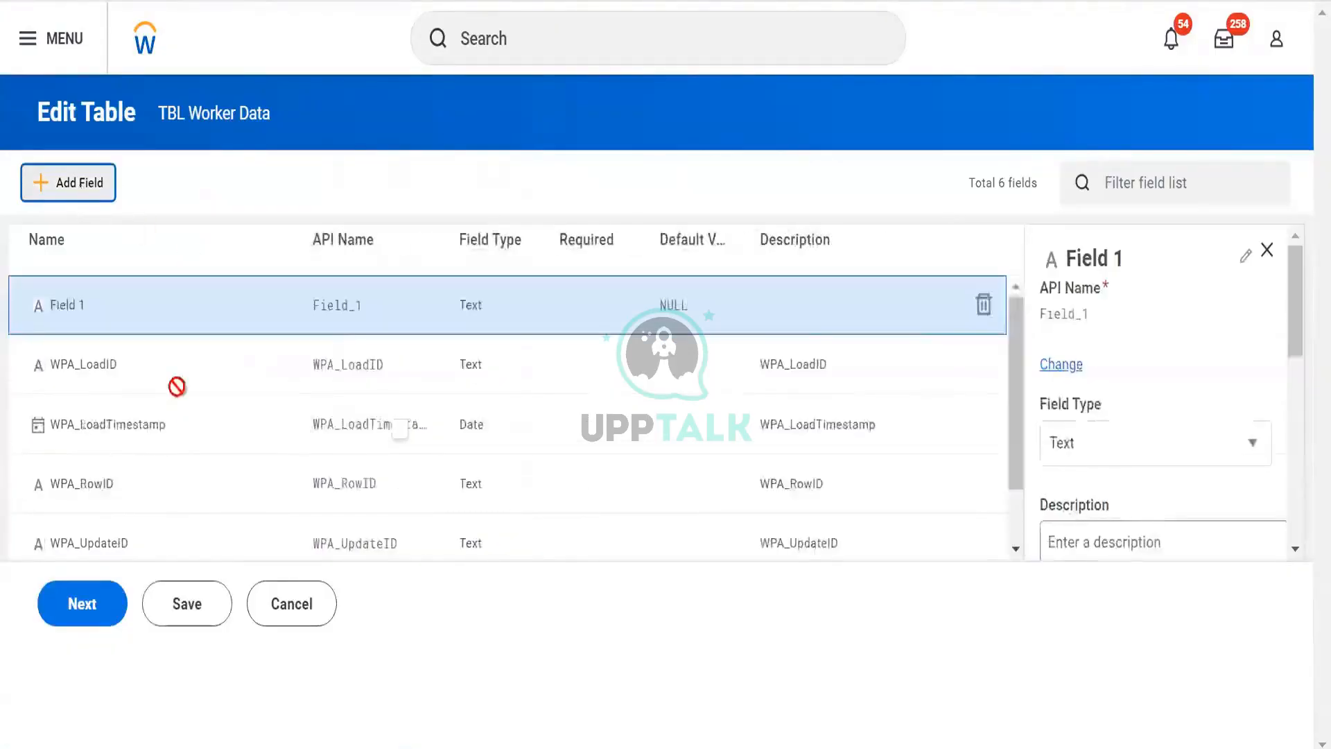
left_click(296, 601)
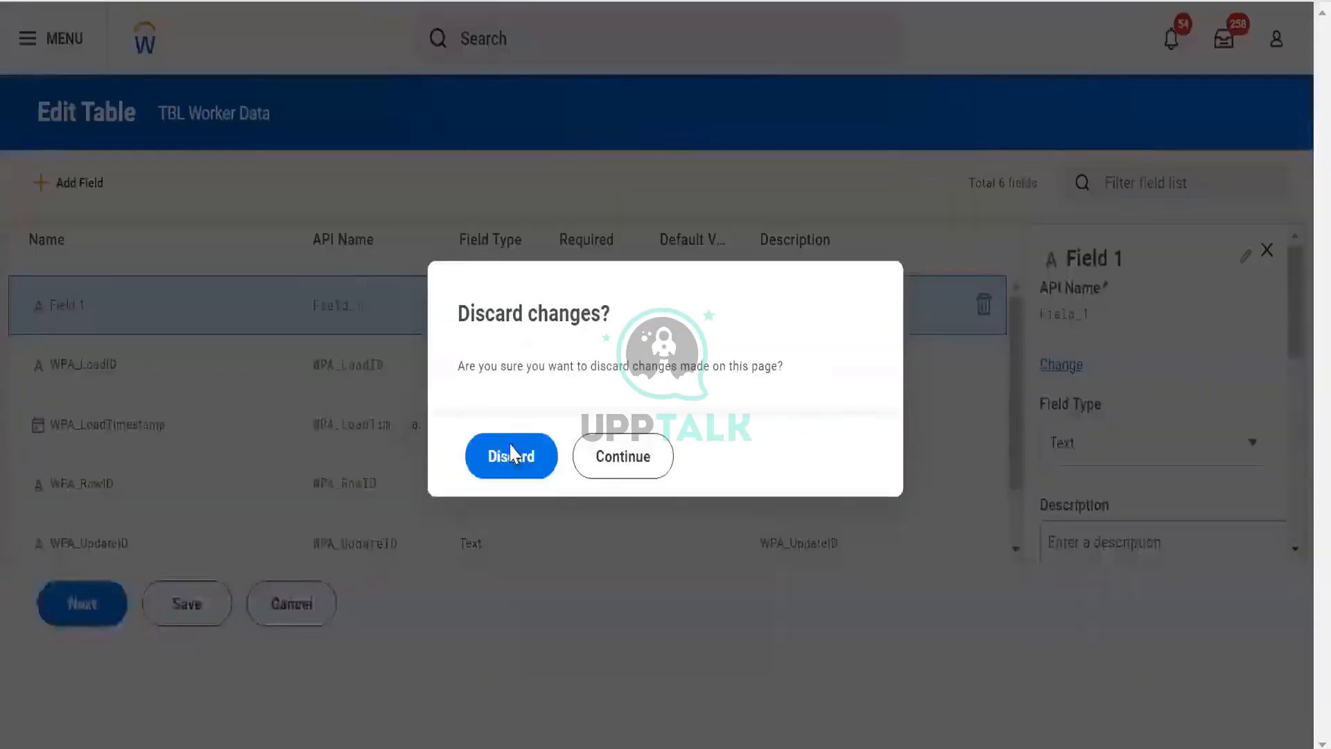
left_click(511, 455)
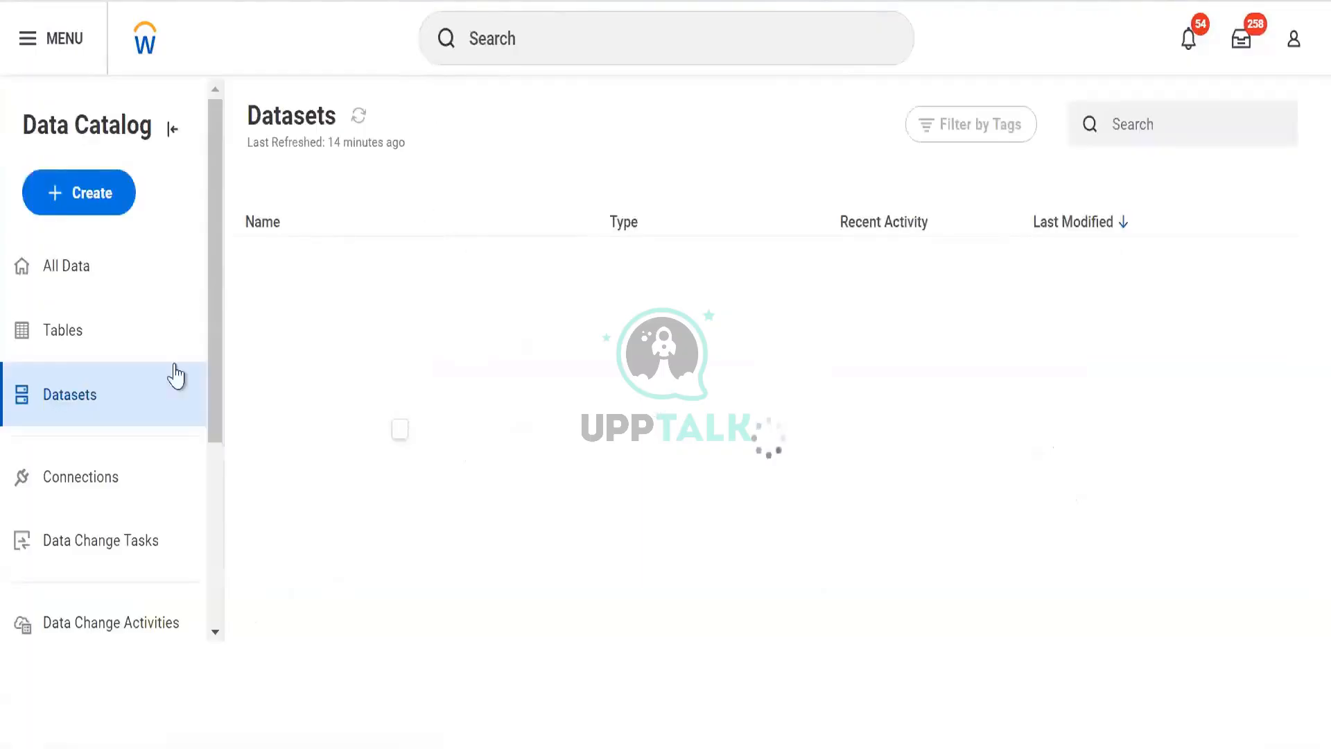
Step: Open TBL Worker Data for editing from the catalog's table list, check its fields, and leave without changes
left_click(80, 346)
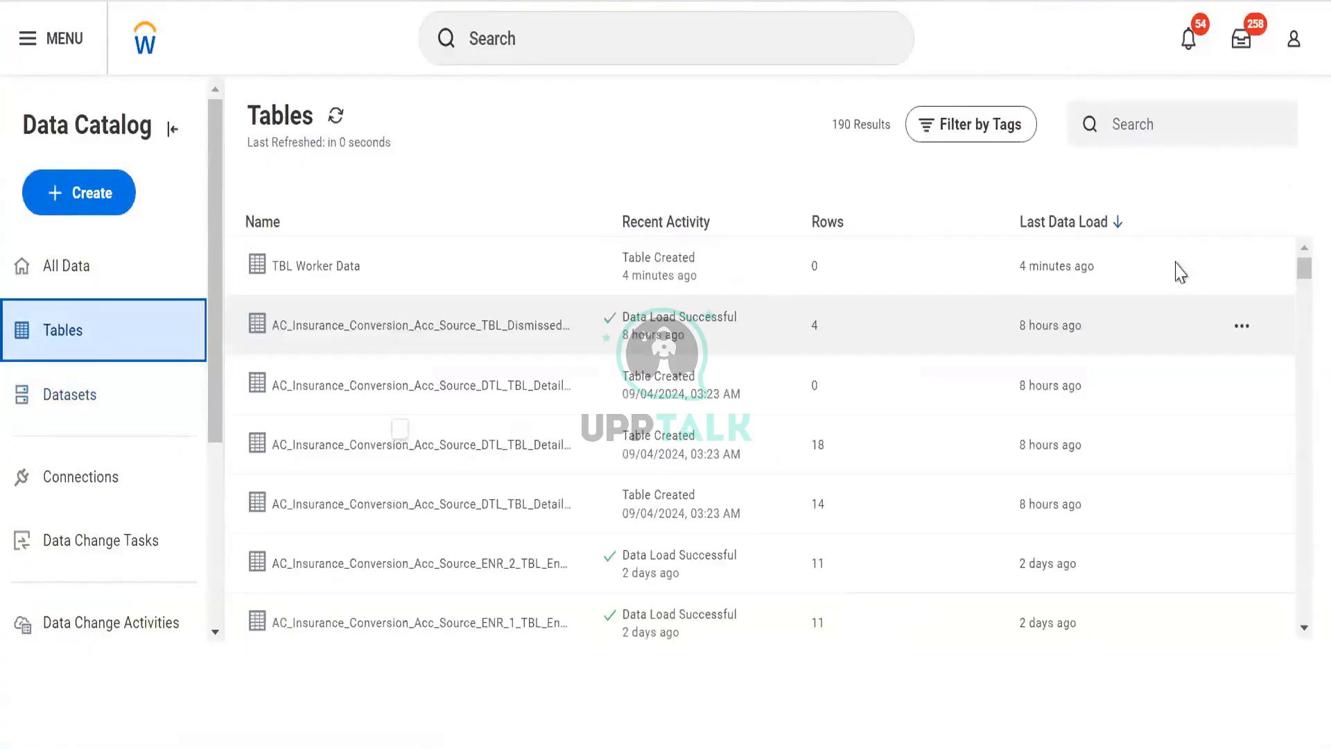
left_click(1240, 267)
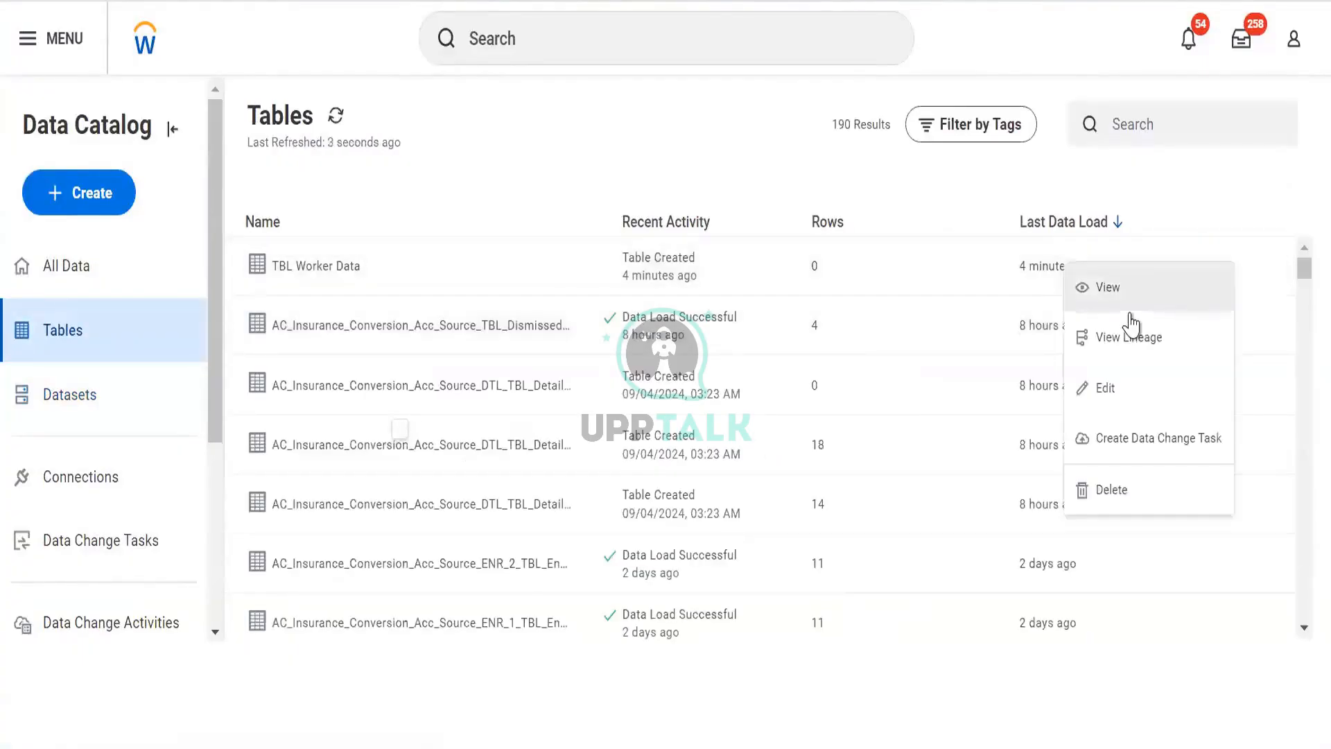
left_click(1141, 397)
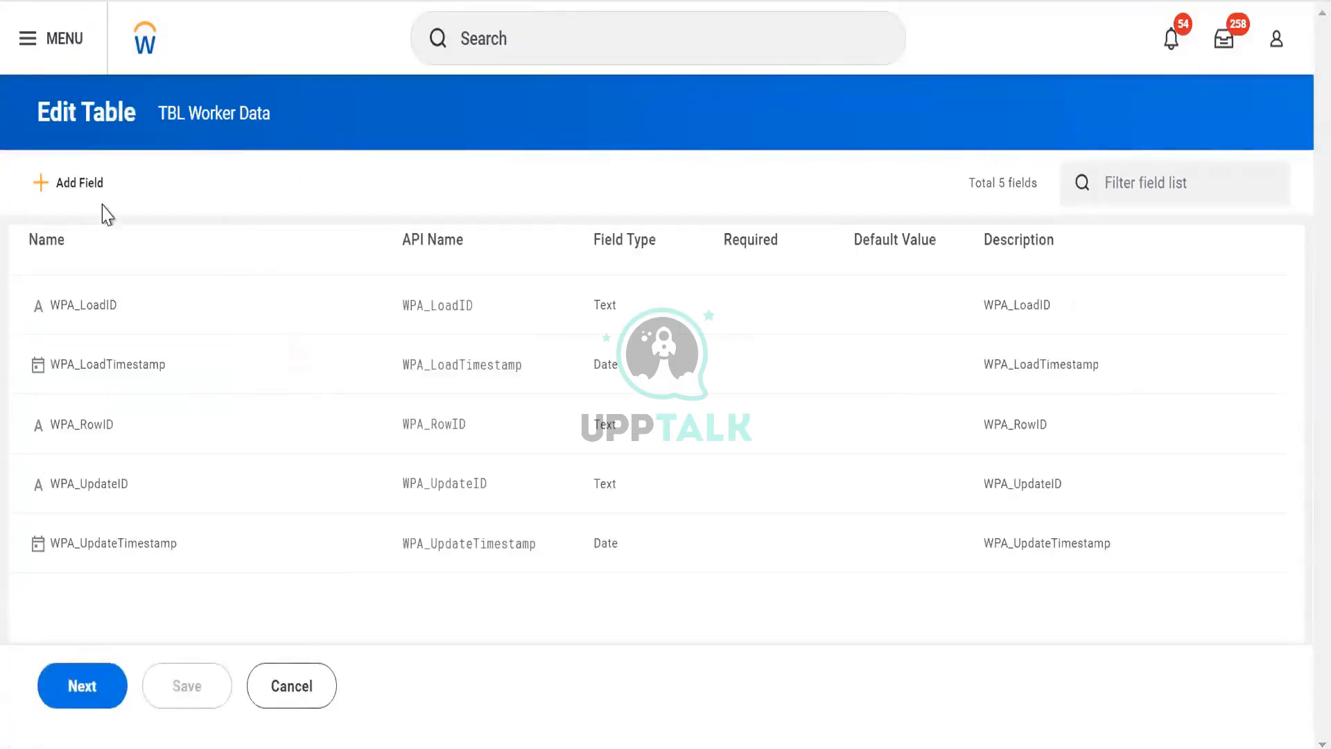
left_click(1109, 186)
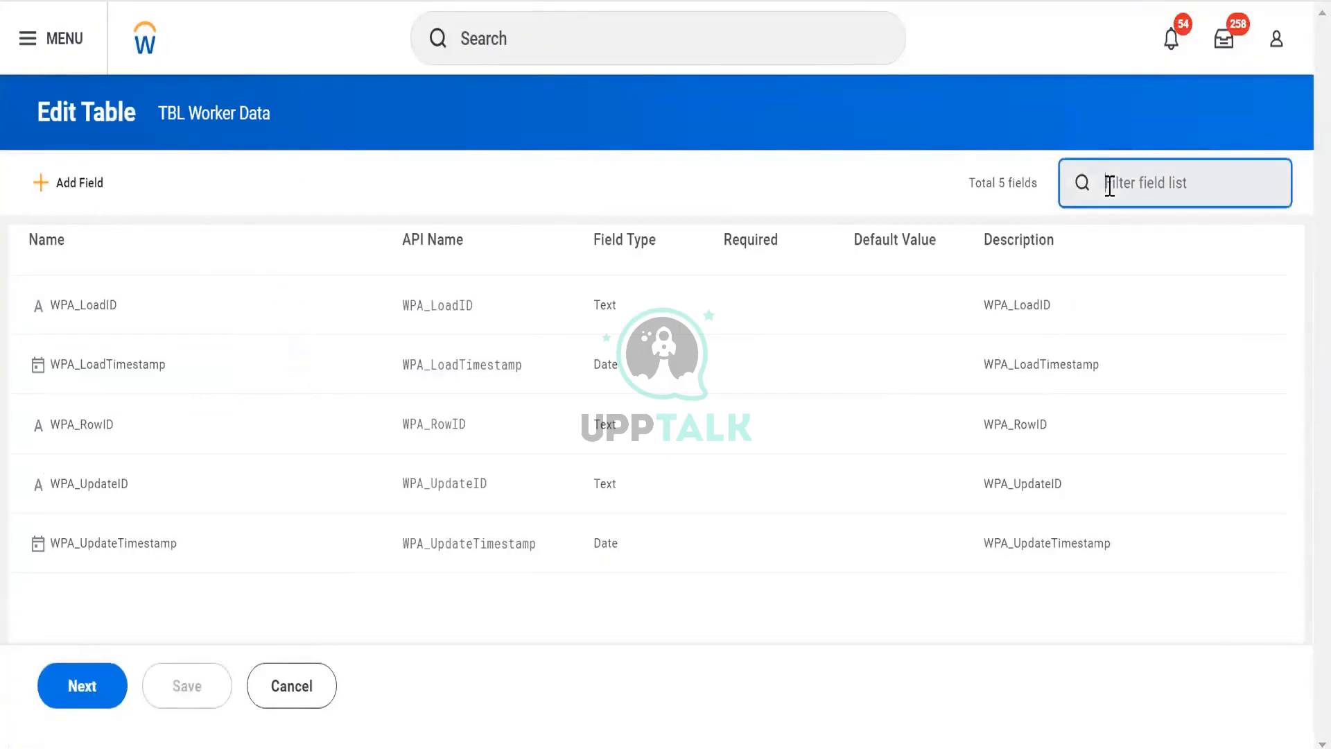
left_click(301, 700)
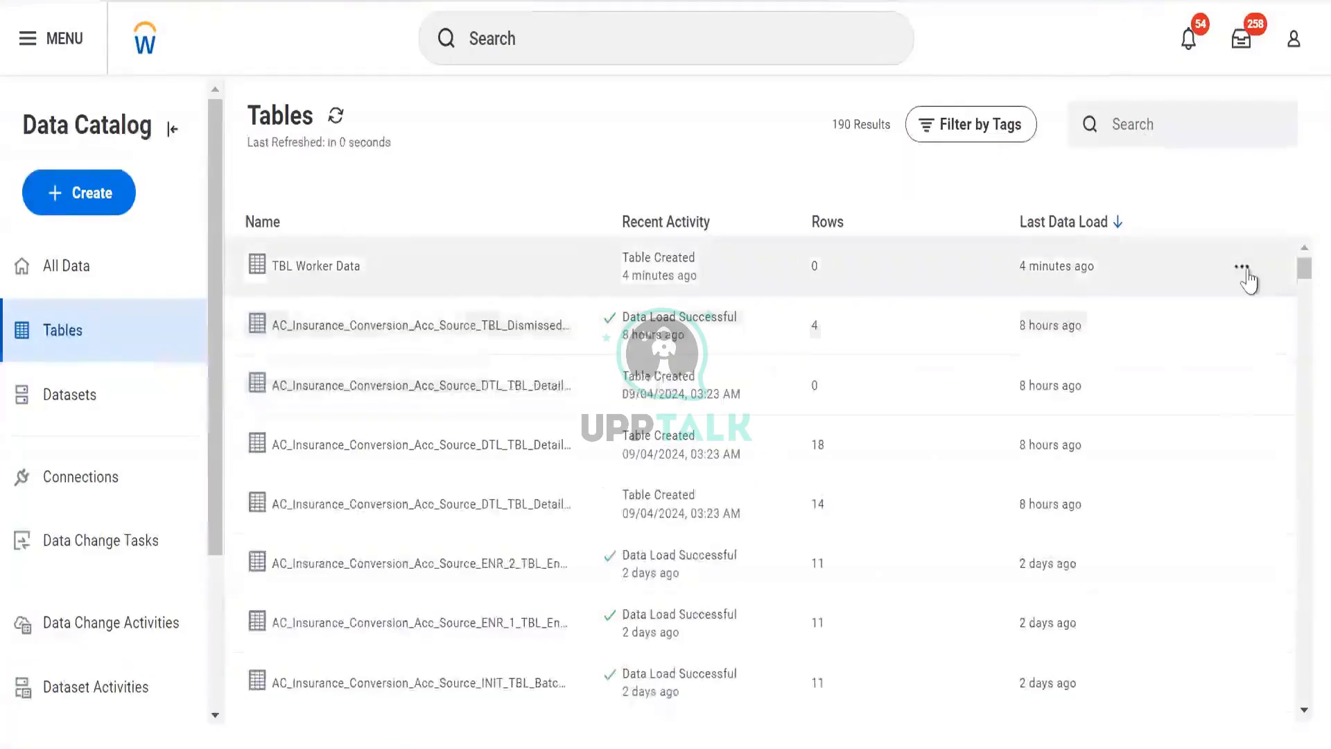
Step: Start creating a data change task for TBL Worker Data from the table list
left_click(1243, 269)
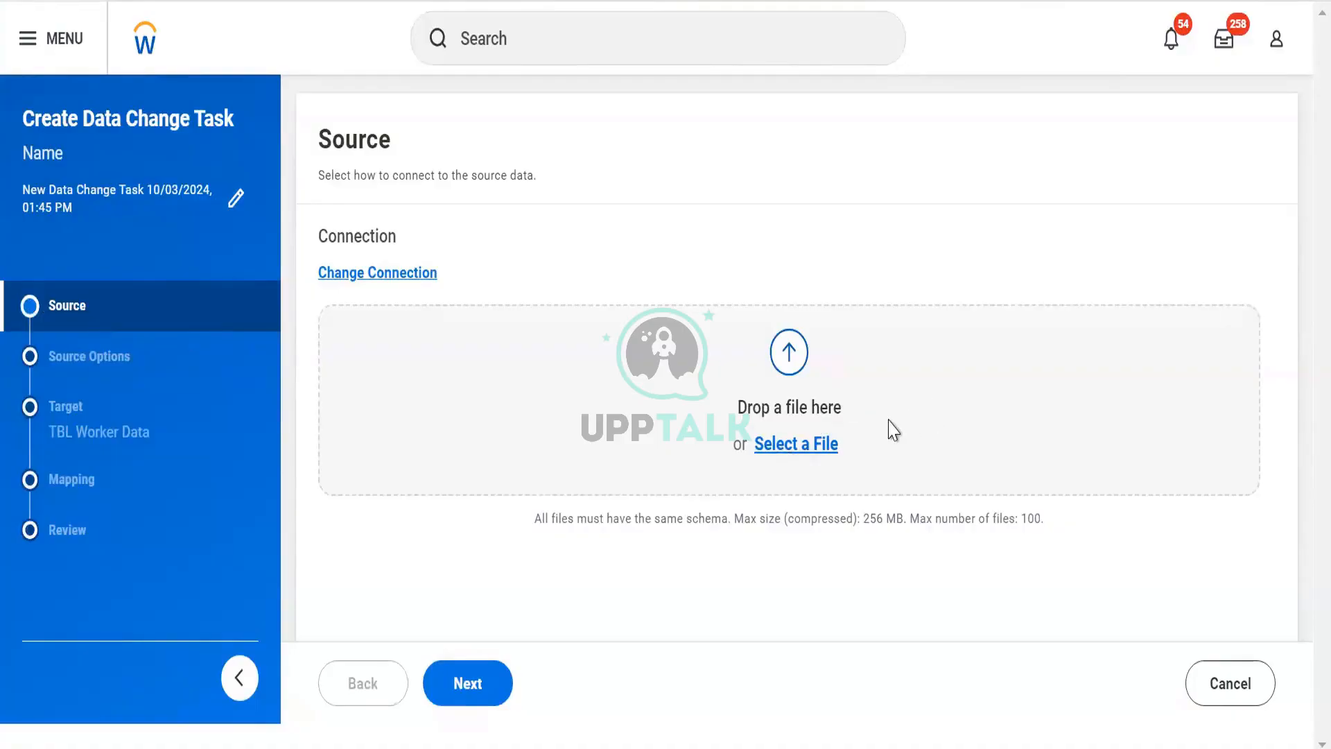
Step: Set the data change task's source to the DV Worker Data report through a Workday Report connection and continue to the target
left_click(407, 276)
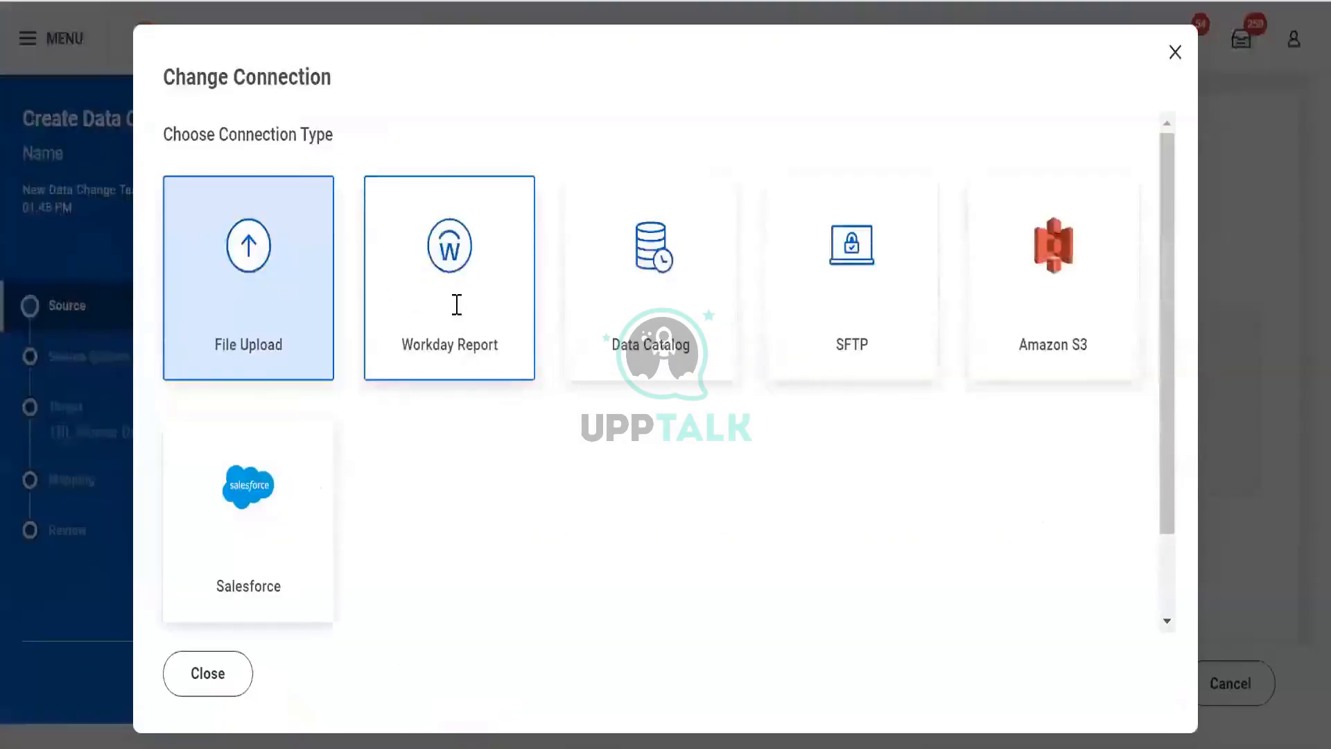
left_click(457, 304)
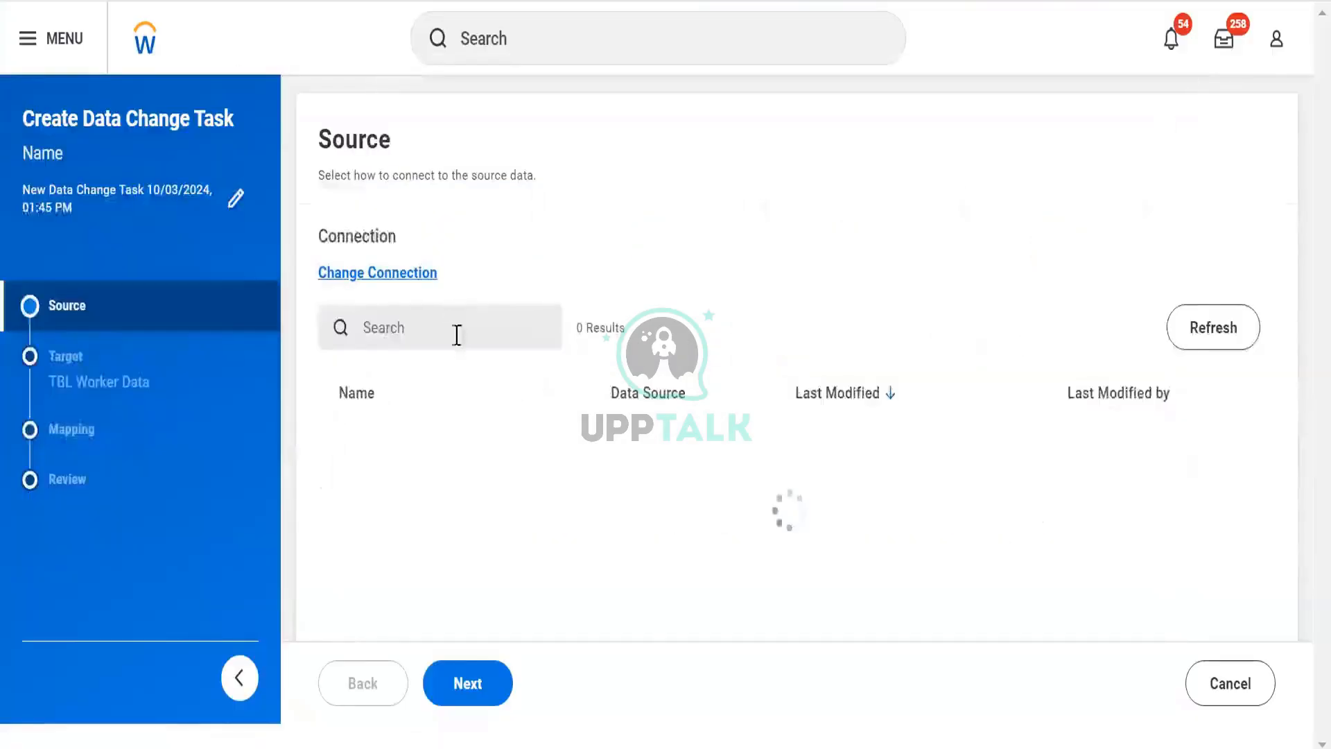
left_click(454, 488)
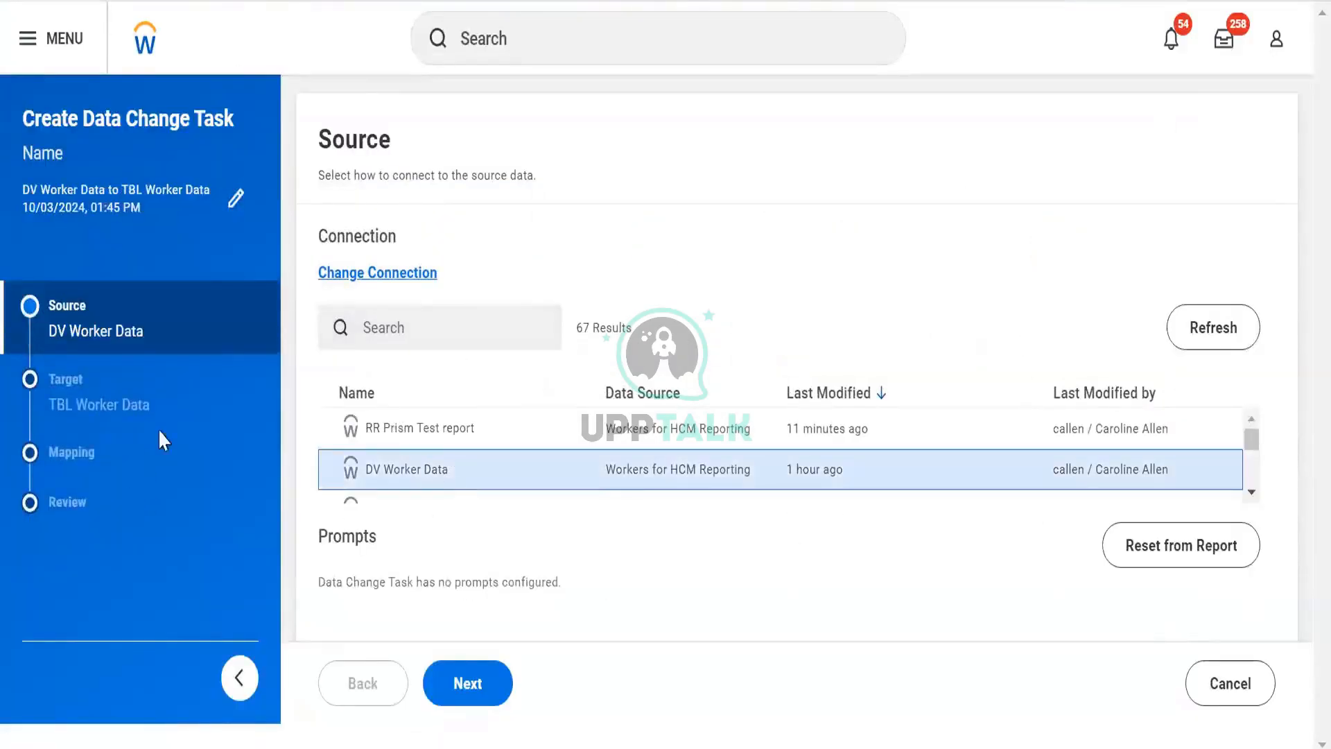
left_click(482, 693)
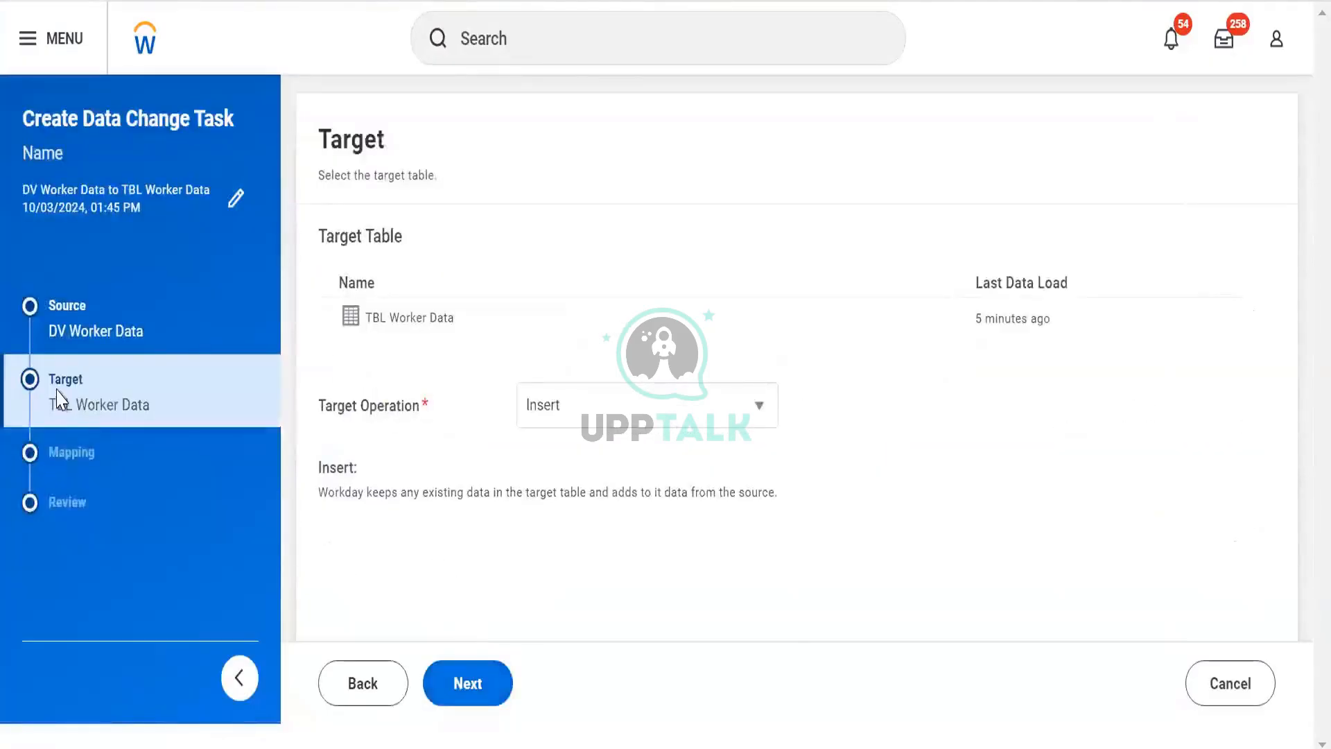
Step: Try the target operations Truncate and Insert, Insert, Delete and Upsert in turn for TBL Worker Data
left_click(529, 409)
left_click(562, 490)
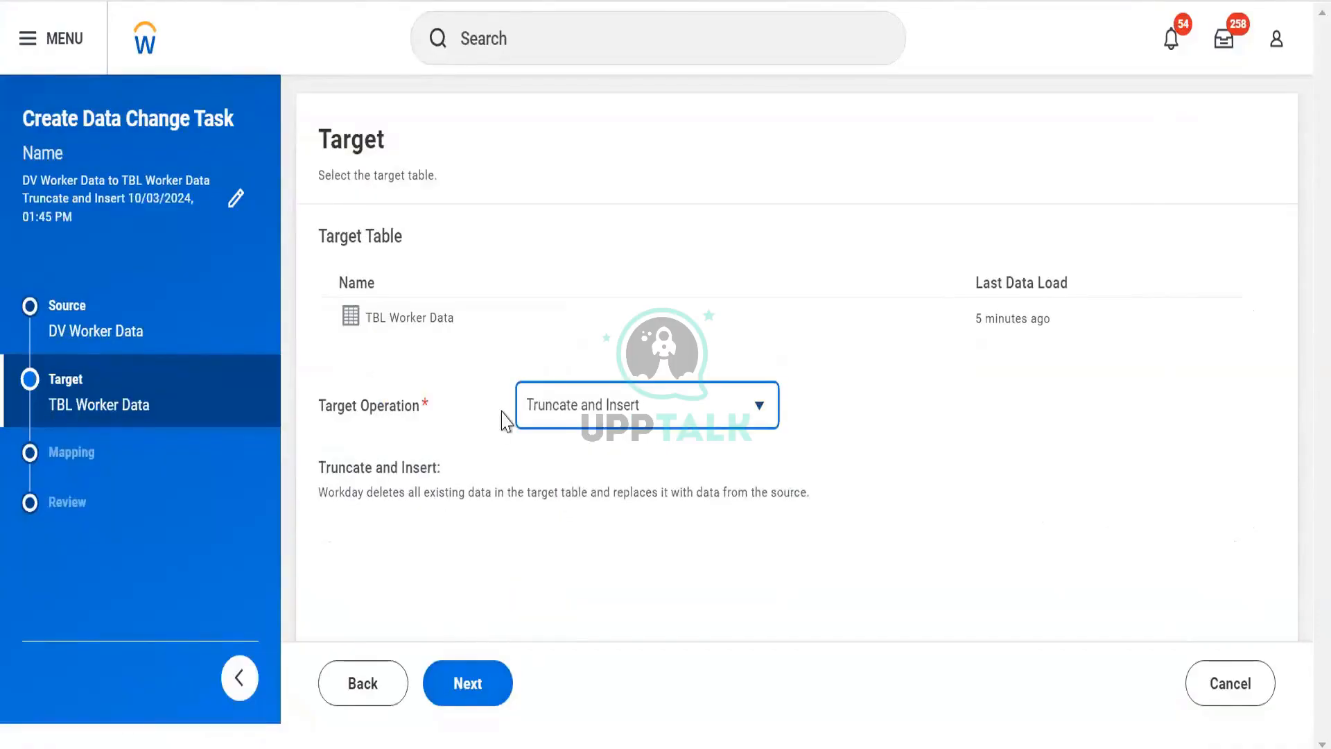
left_click(538, 412)
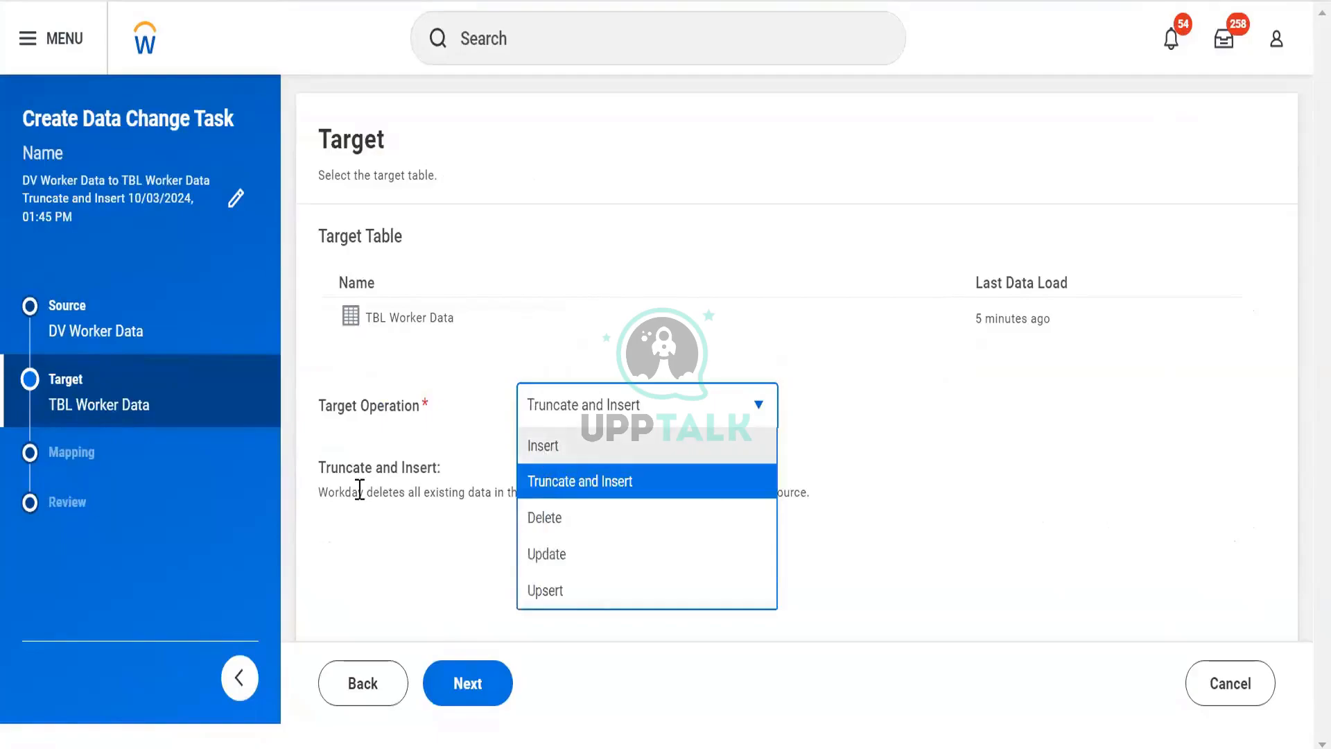
left_click(545, 445)
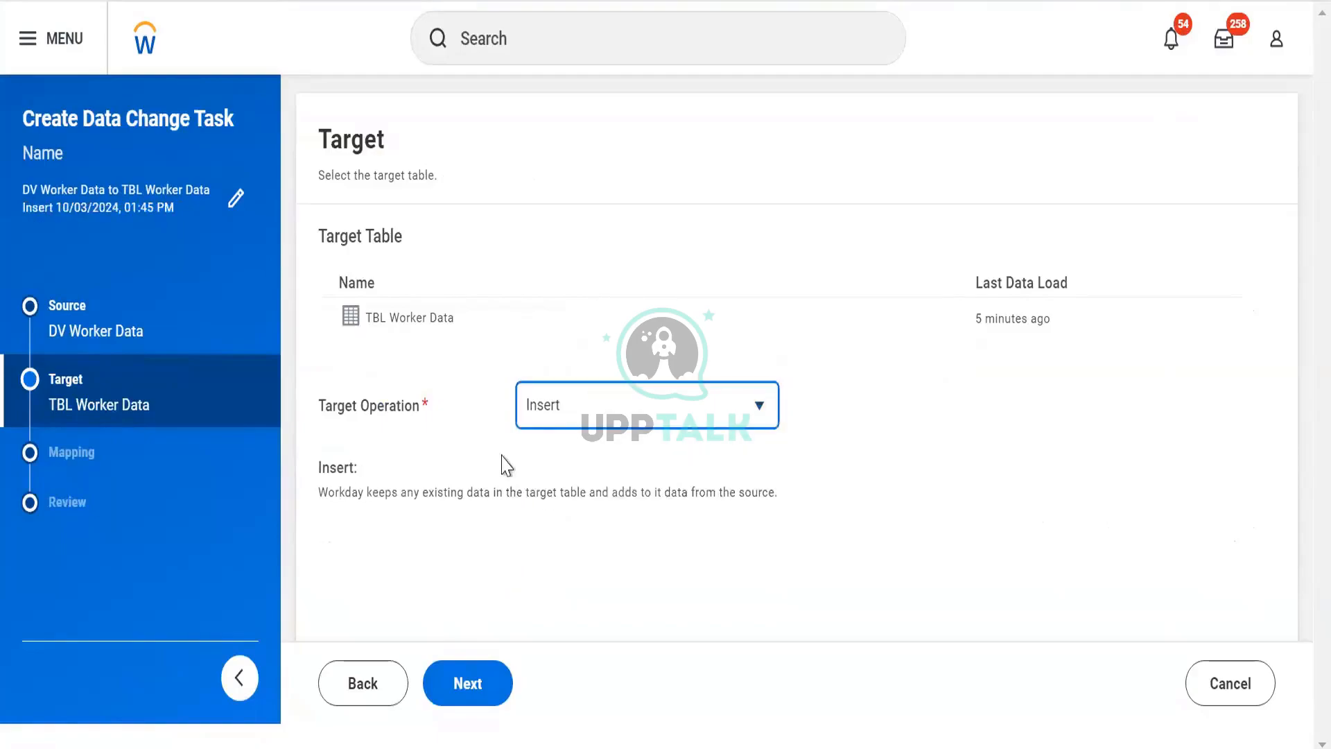
left_click(563, 410)
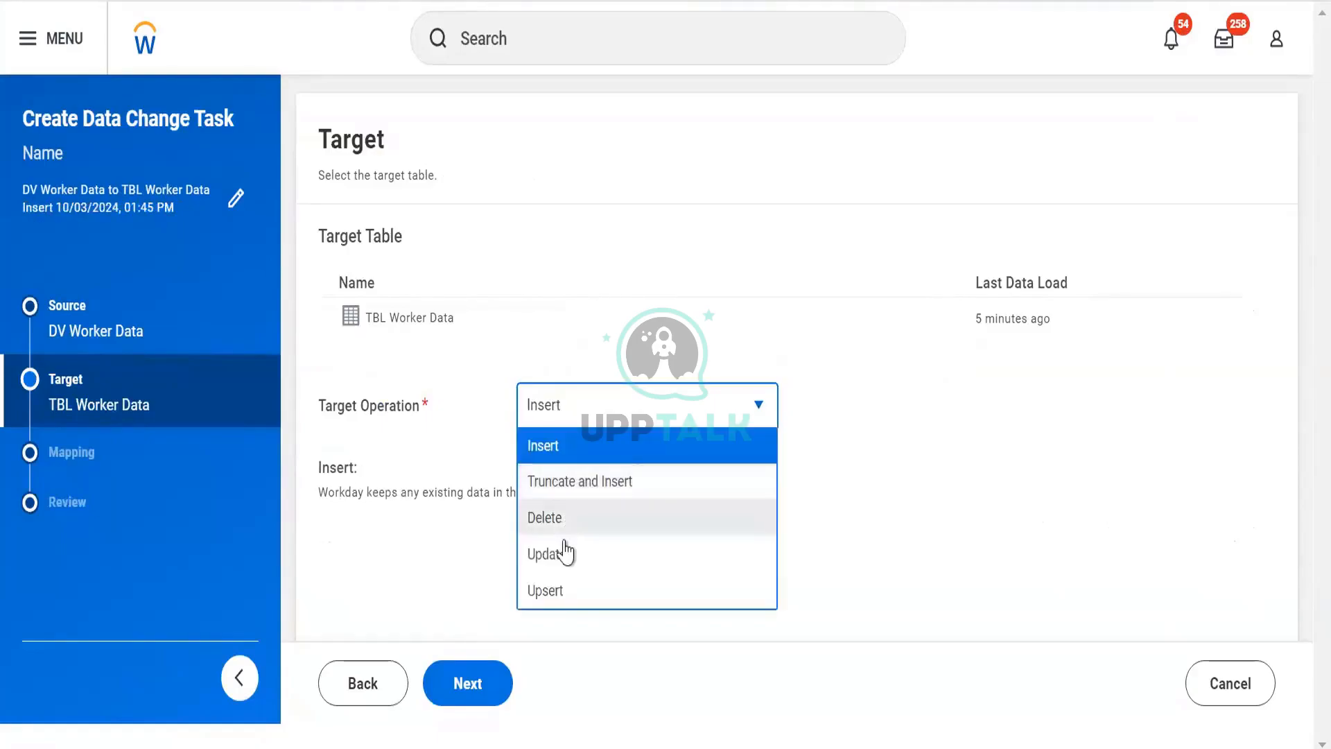
left_click(544, 518)
left_click(568, 412)
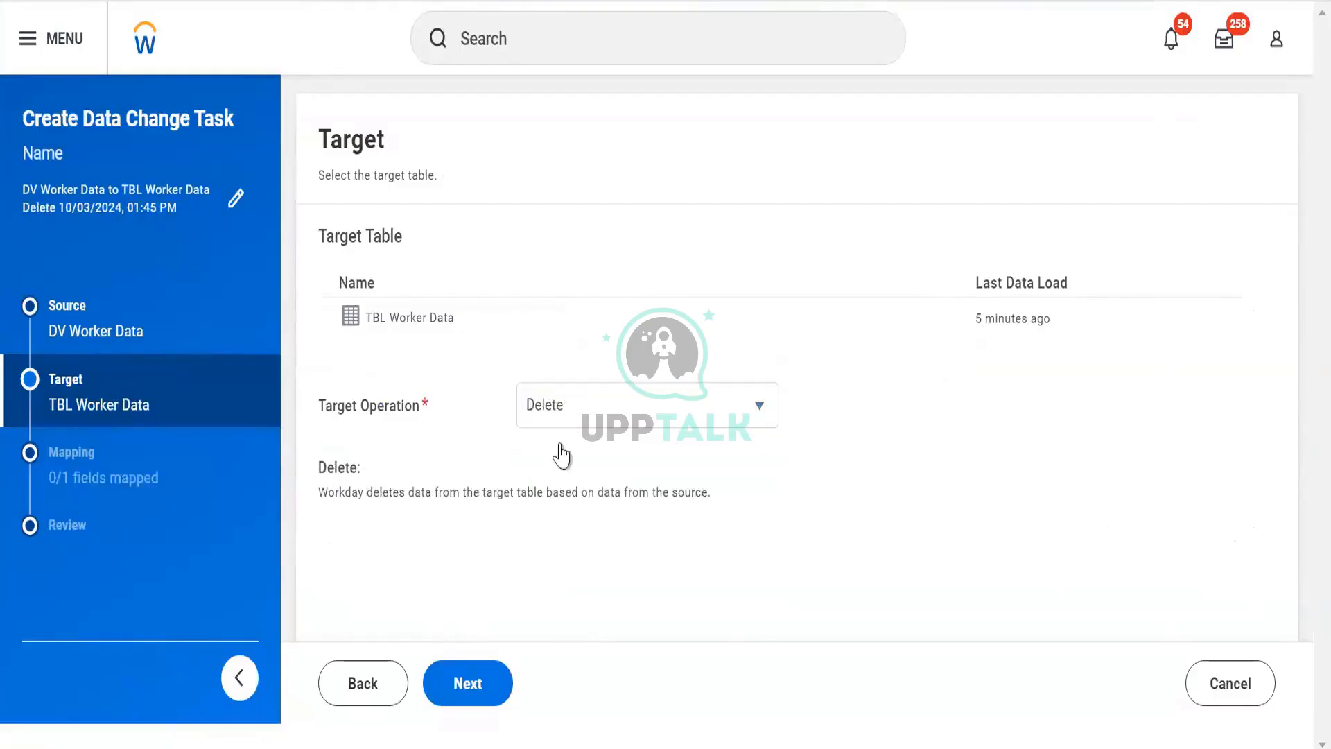
left_click(552, 588)
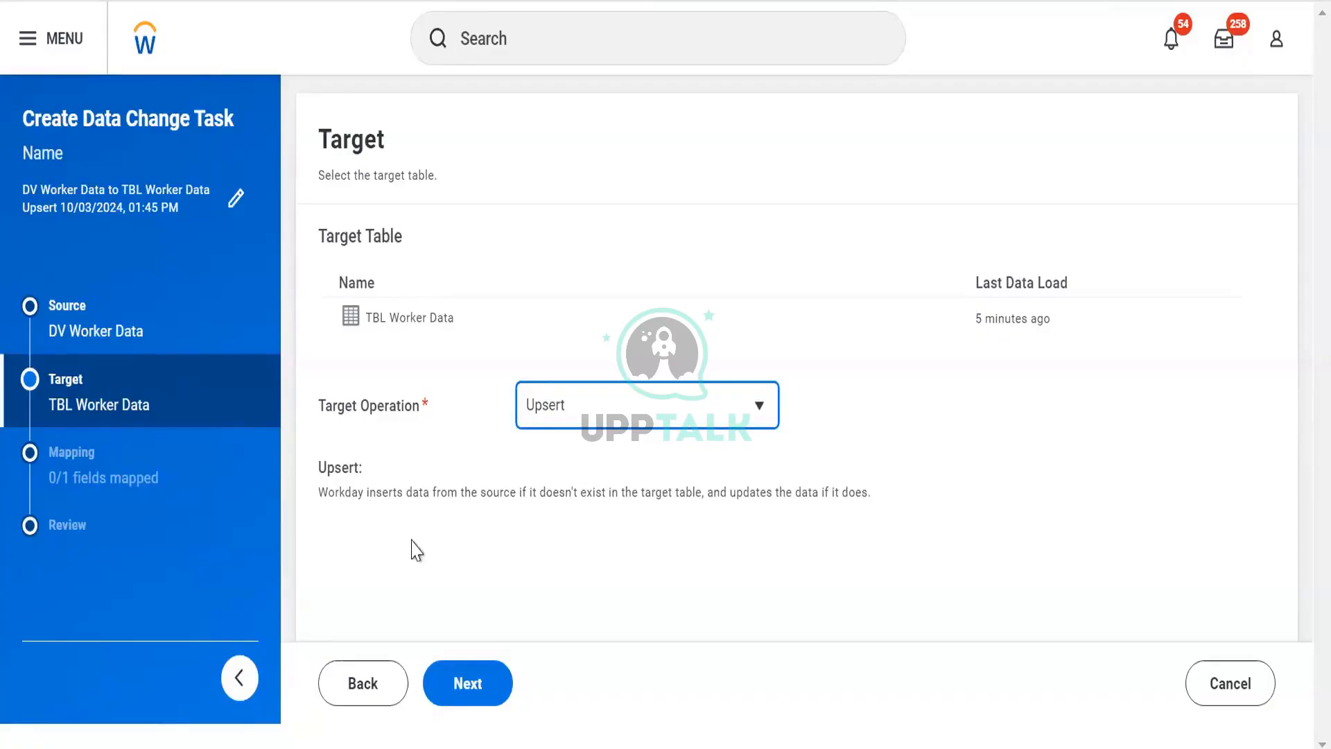
Step: Try to continue to field mapping with the Upsert operation, then cancel the data change task and discard its changes
left_click(198, 478)
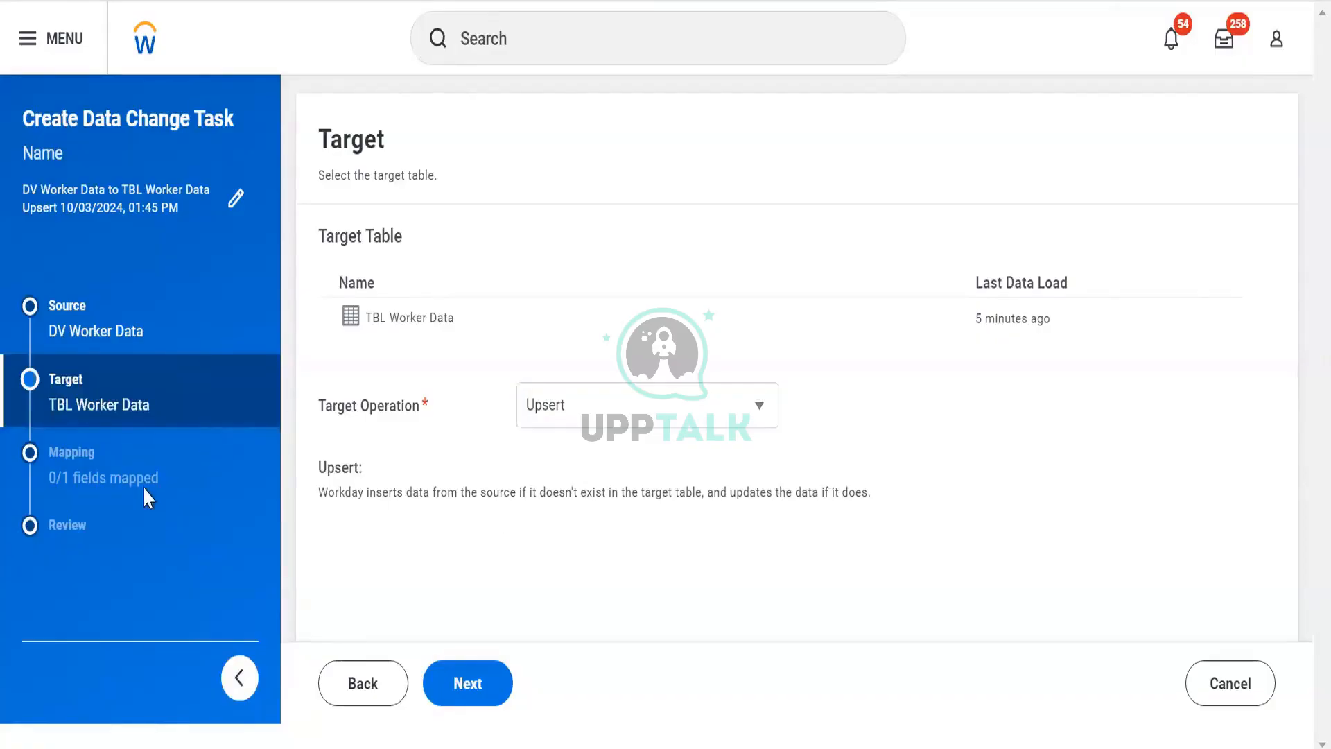
left_click(490, 681)
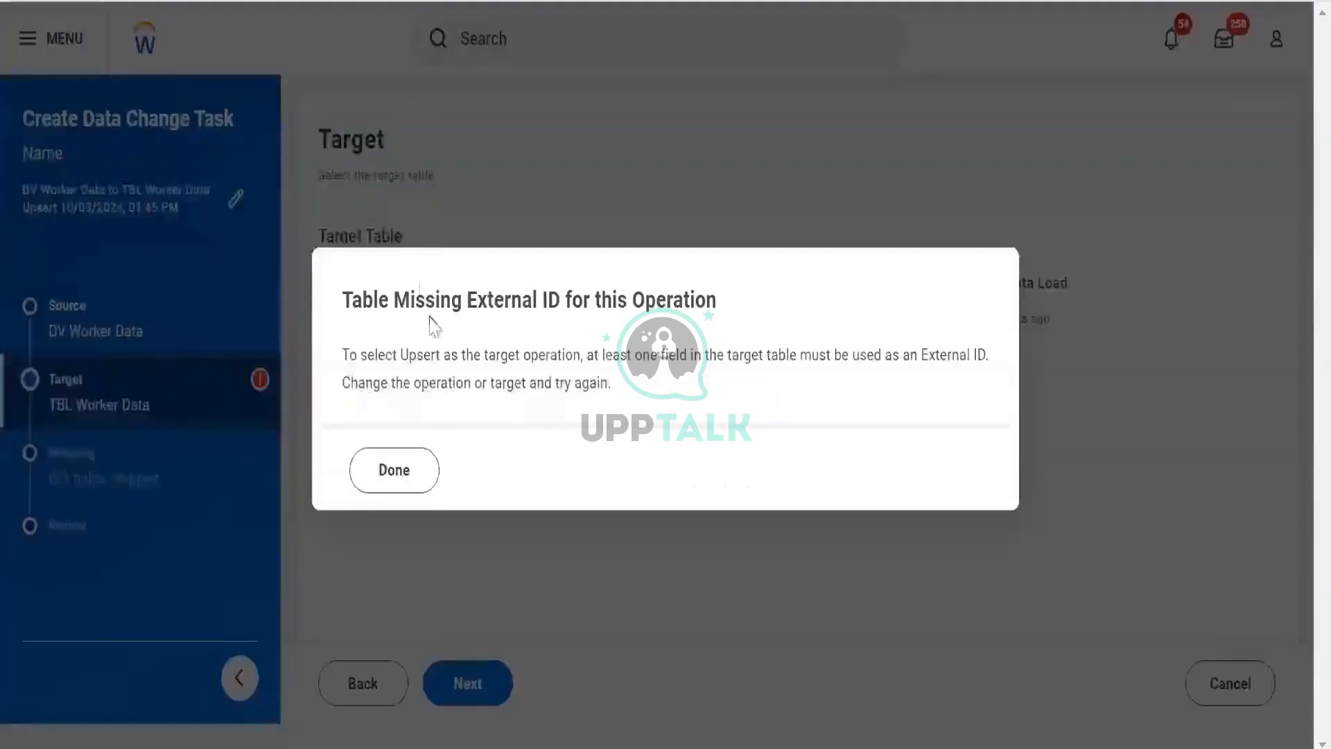
left_click_drag(394, 299, 660, 355)
left_click(424, 481)
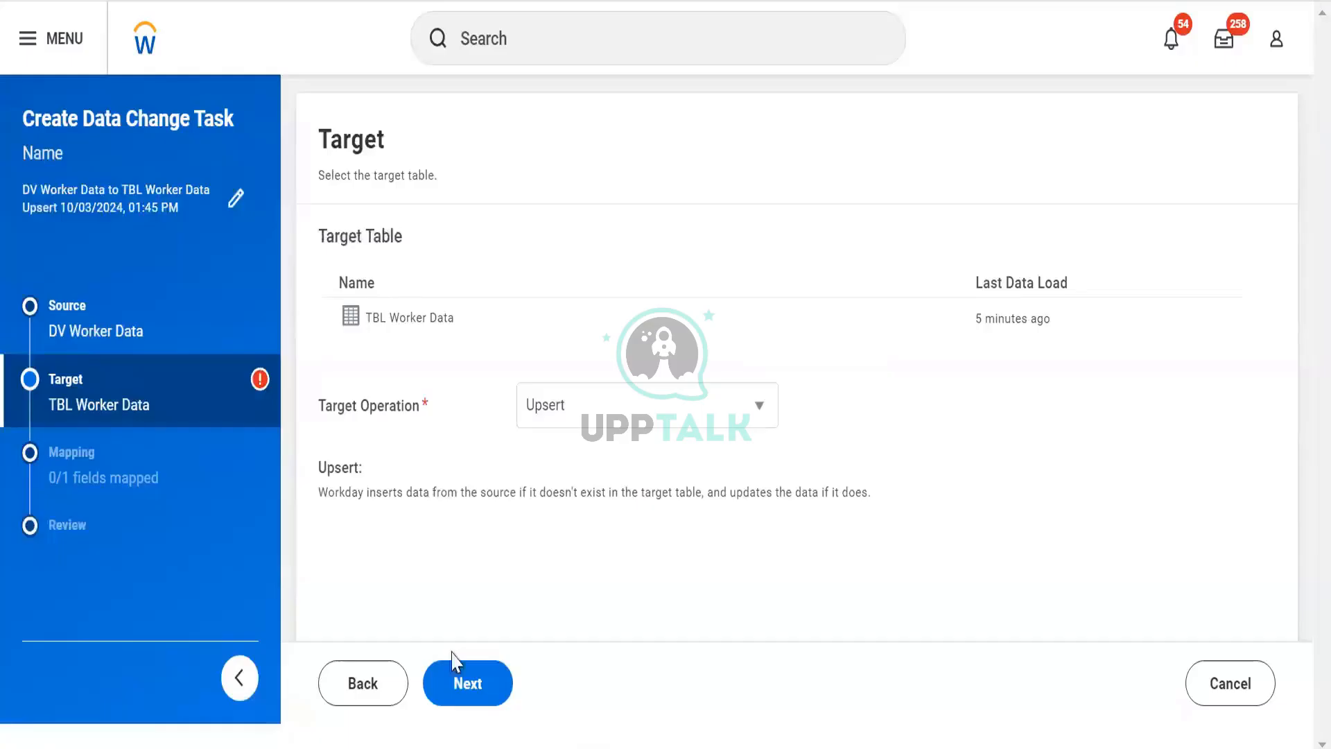
left_click(366, 696)
left_click(1231, 683)
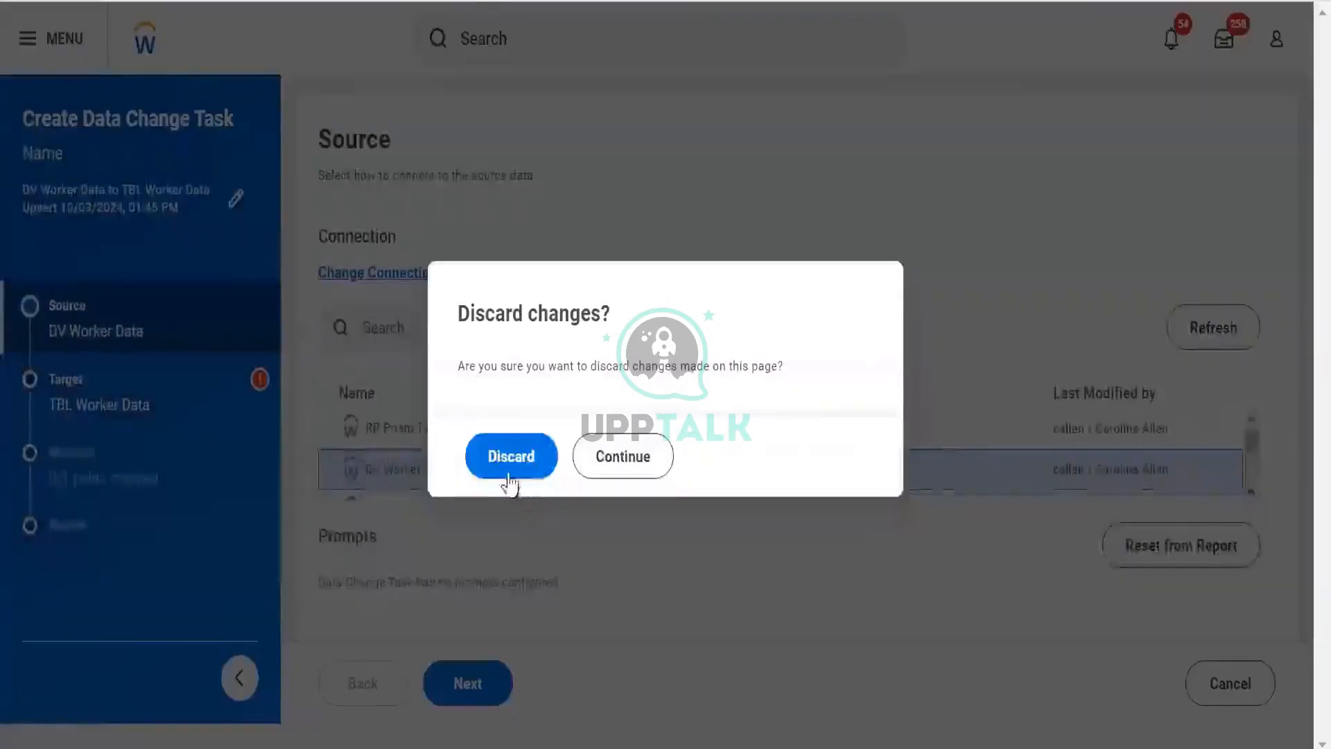
left_click(509, 454)
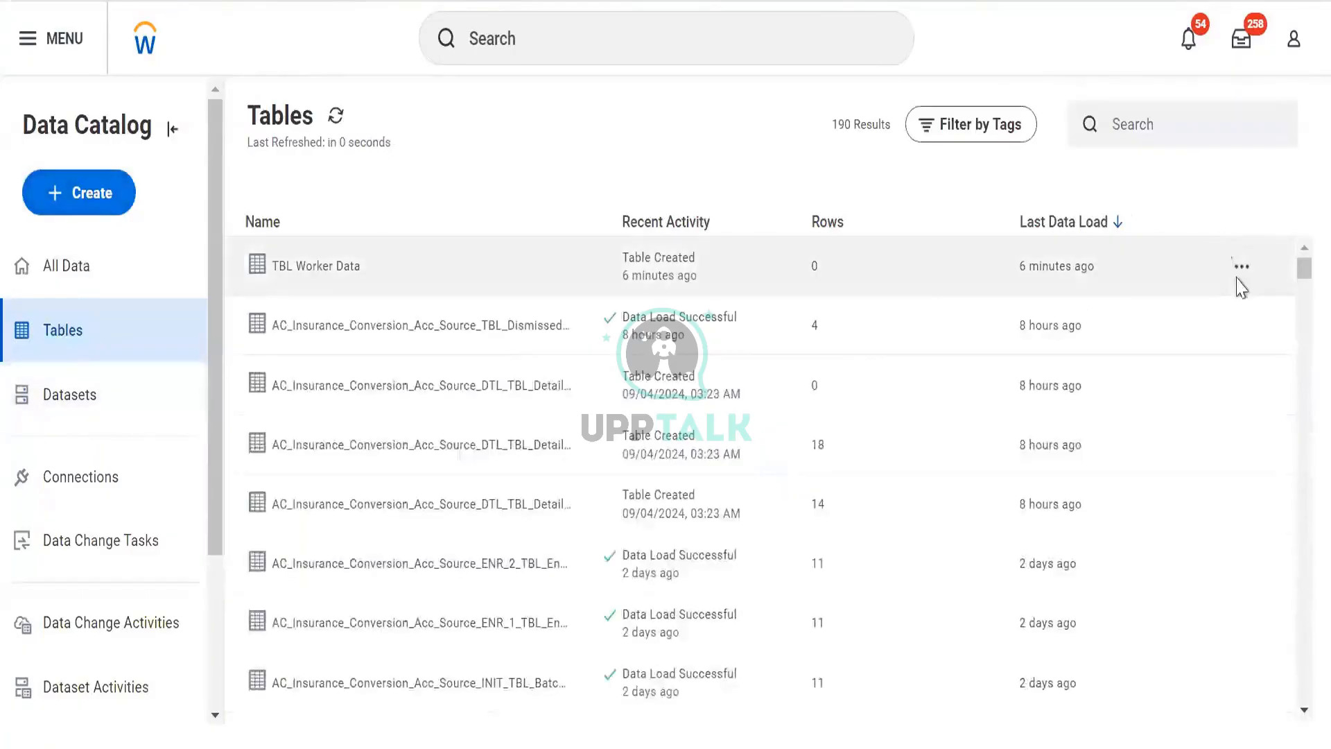
Step: Delete the TBL Worker Data table from the catalog's table list
left_click(1241, 271)
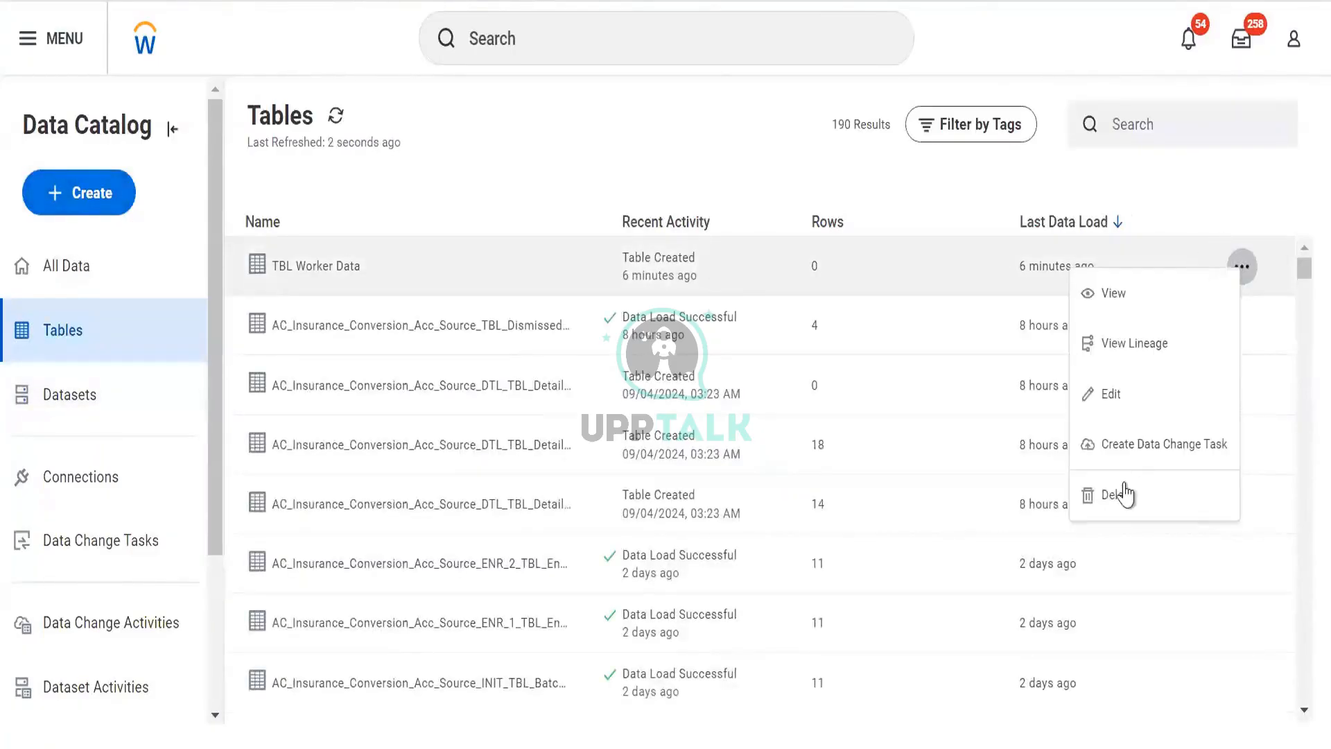
key("Return")
left_click(551, 447)
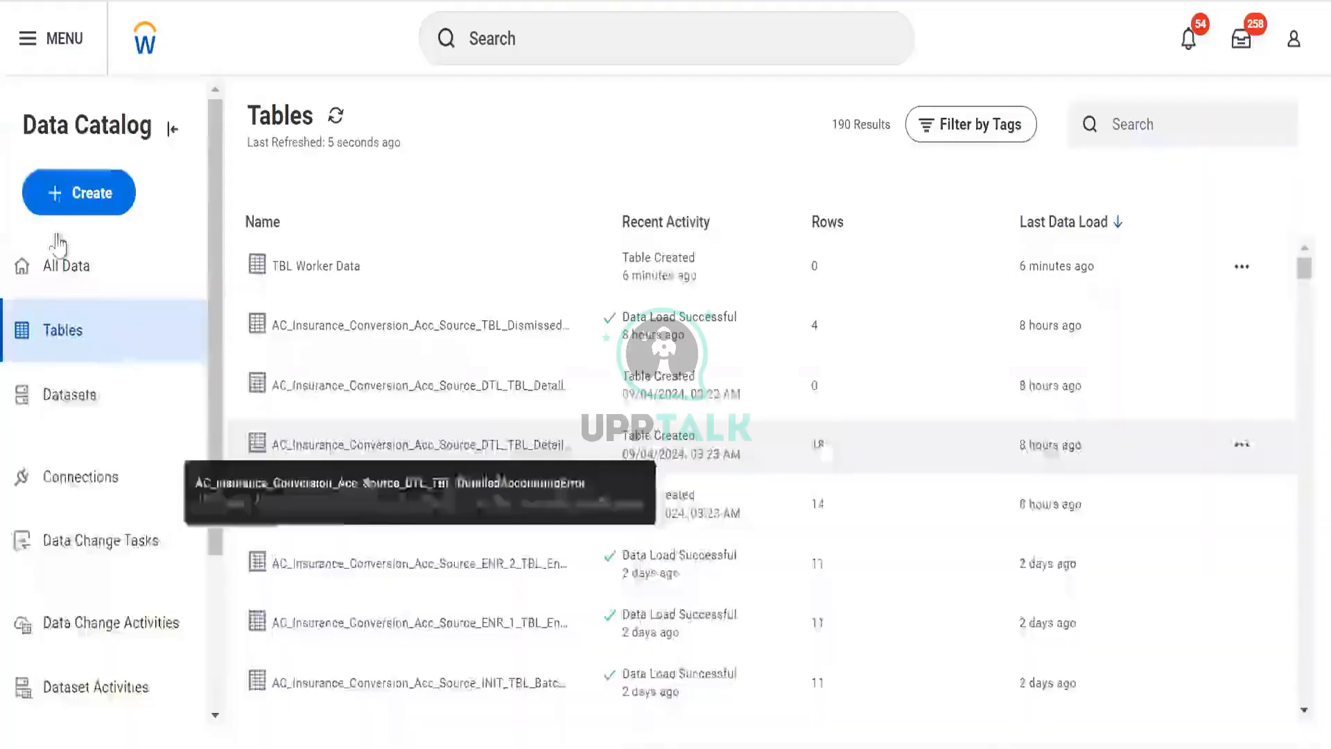
Step: Create a new table named TBL Worker Data with the Personal Data tag and continue to the schema source selection
left_click(80, 194)
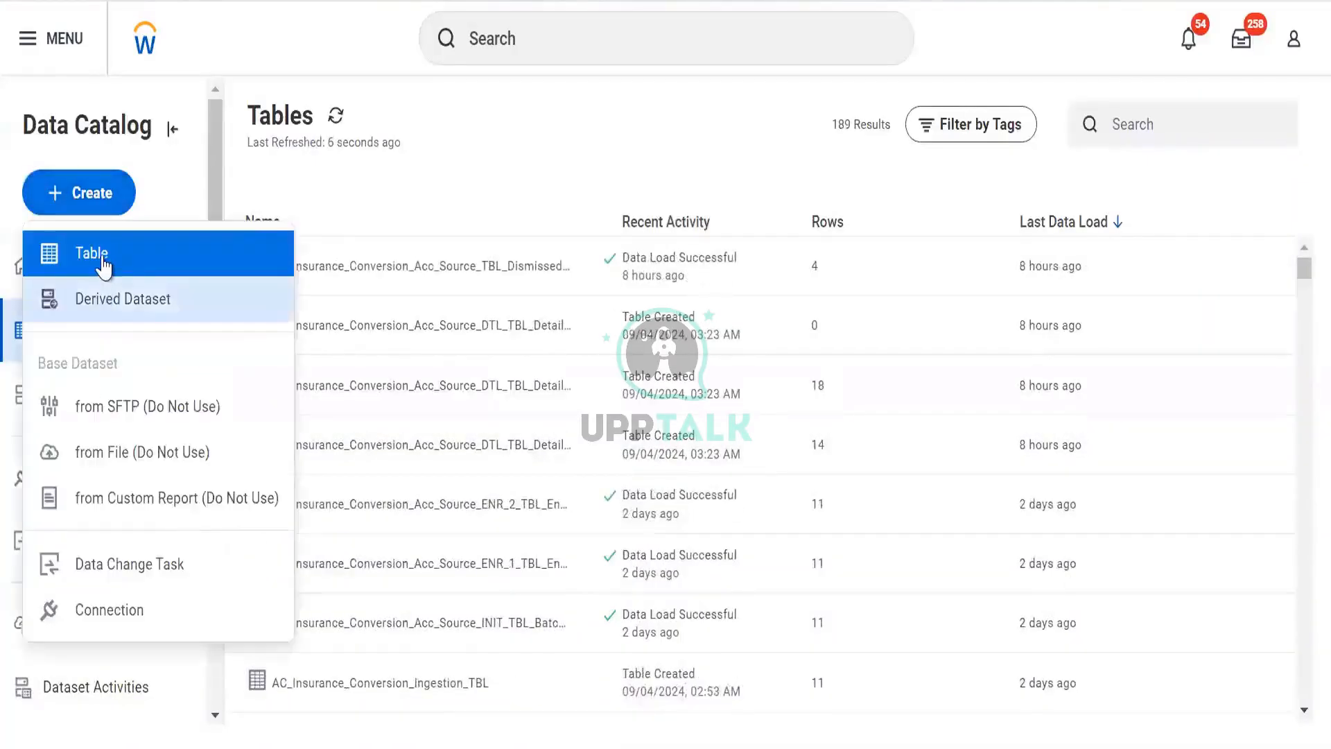
left_click(103, 262)
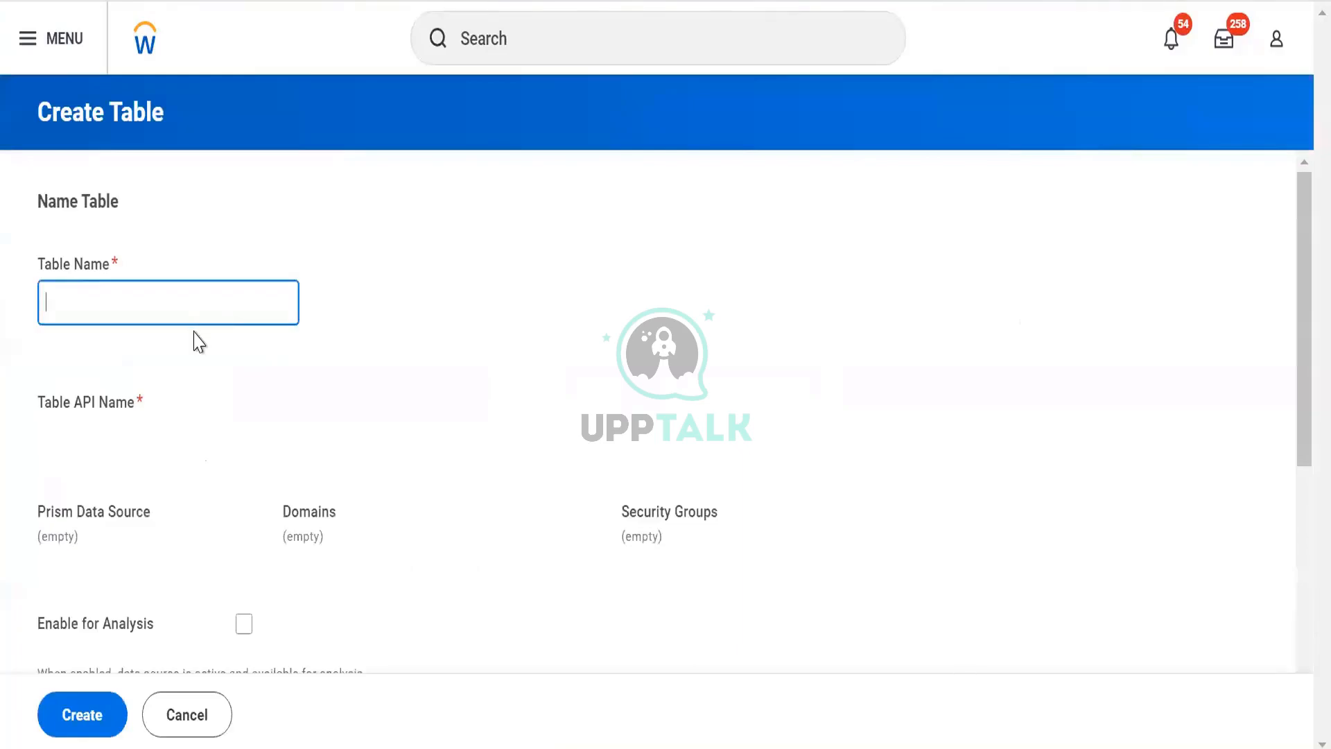
type("TBL WOkrr")
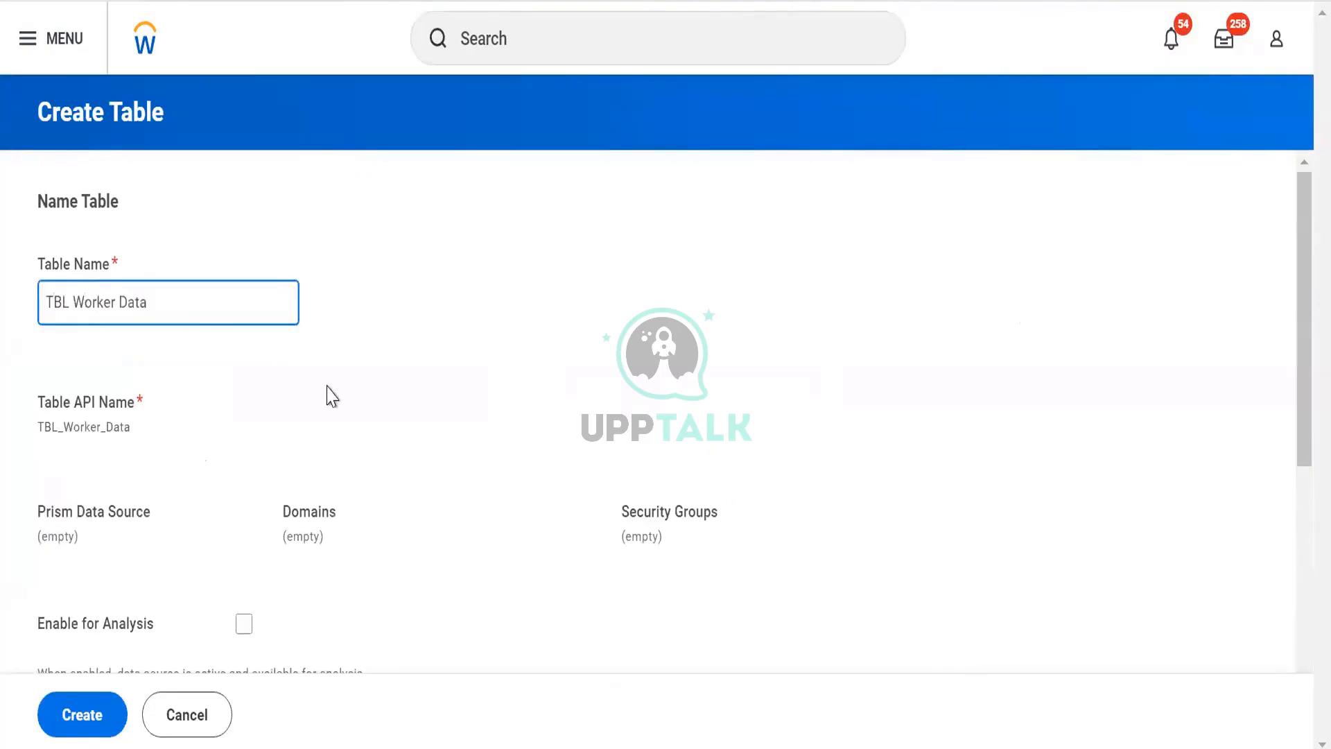
scroll(277, 416, "down", 5)
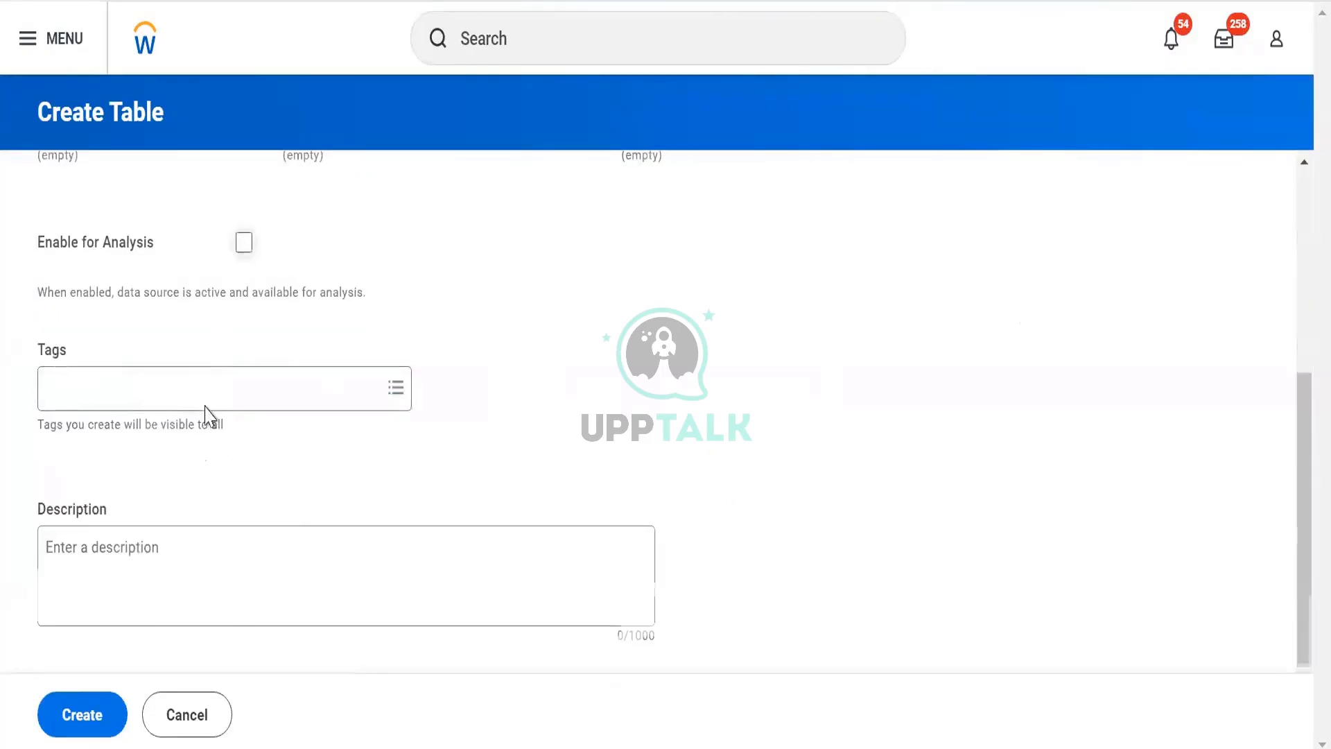
scroll(194, 478, "up", 5)
scroll(178, 481, "down", 3)
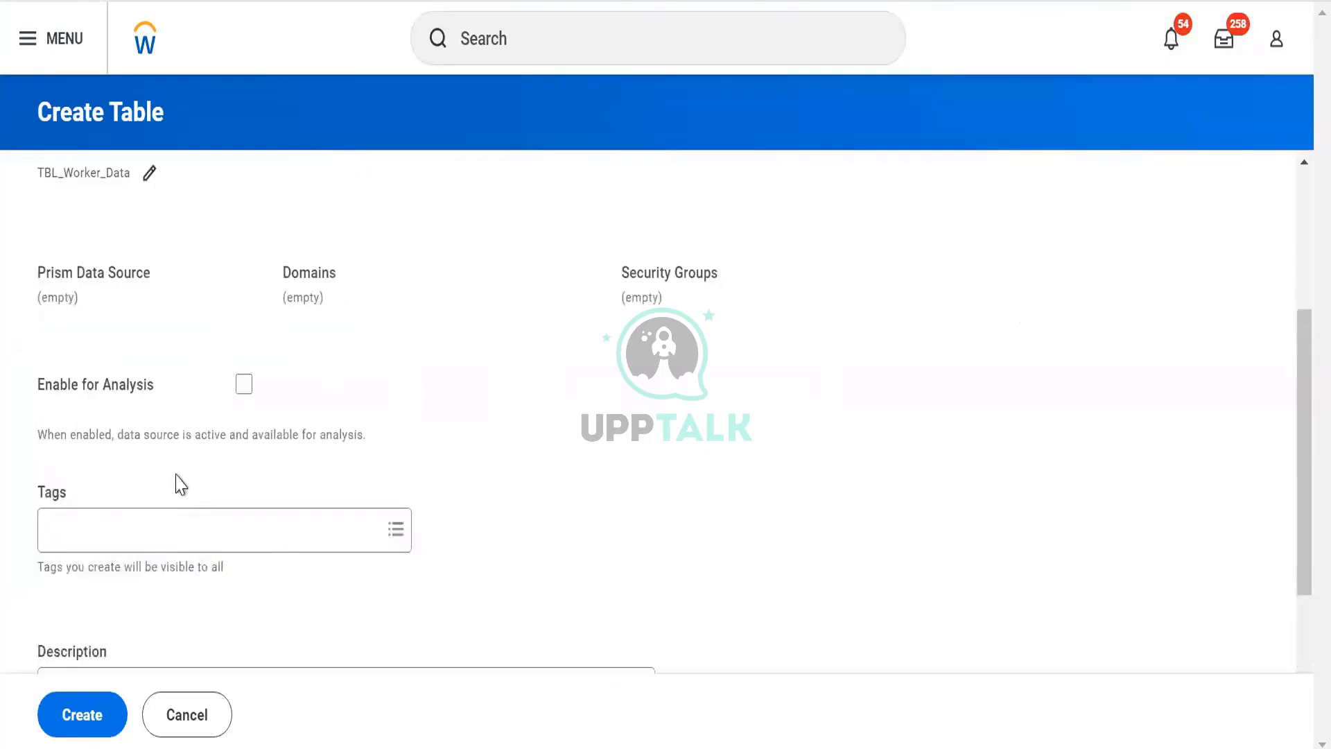
left_click(161, 538)
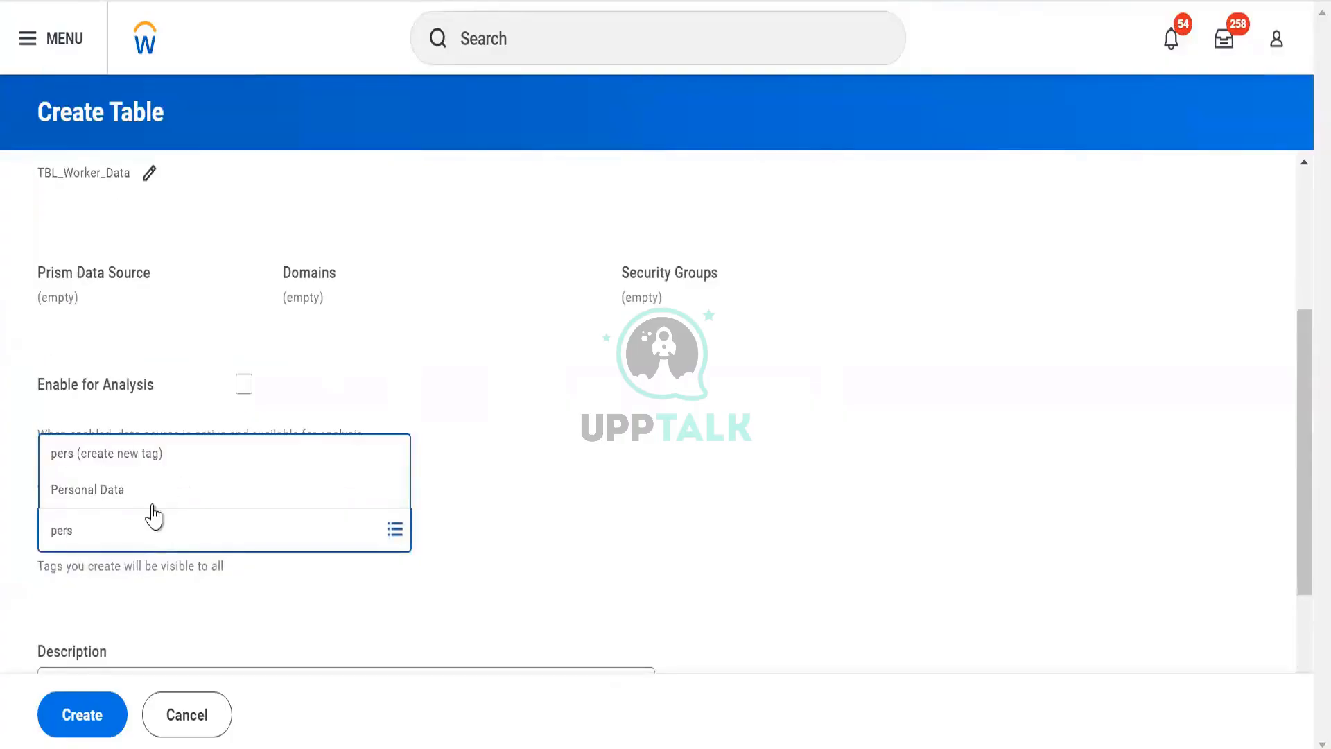
left_click(153, 506)
scroll(137, 579, "down", 3)
left_click(85, 734)
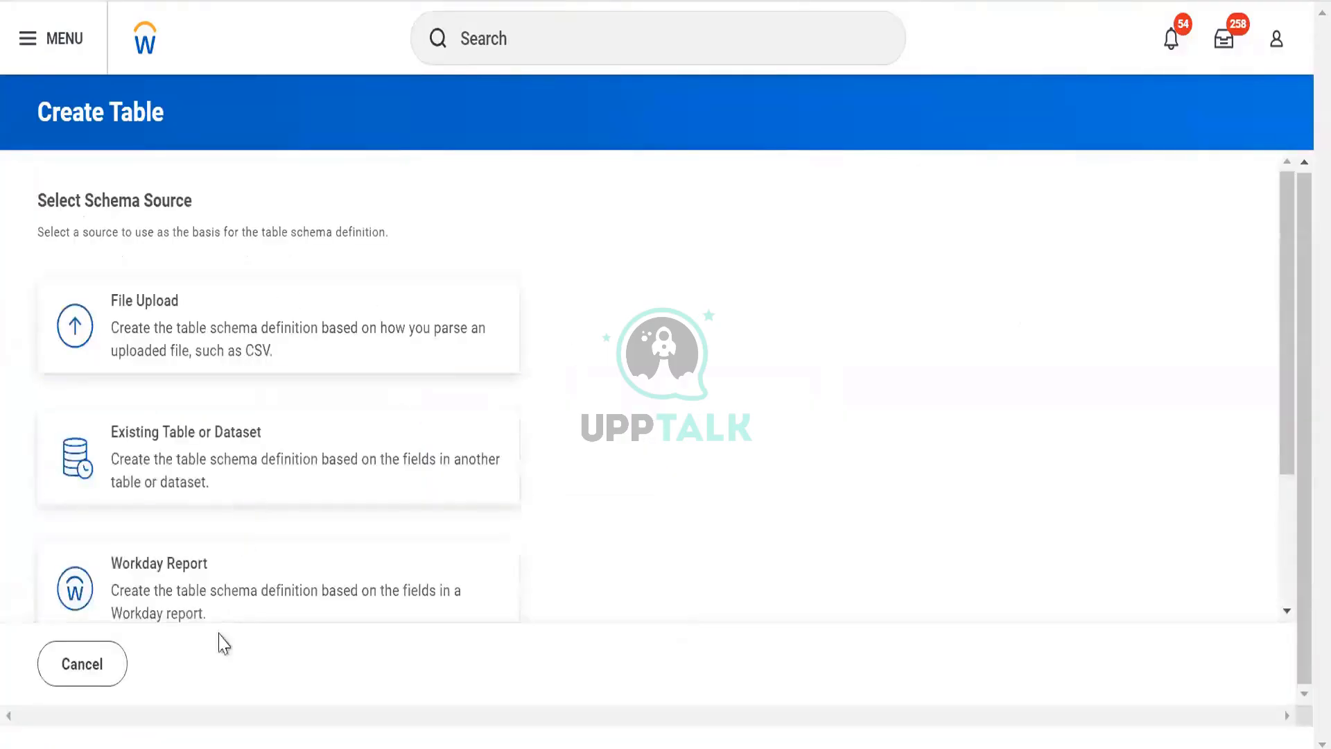
Step: Base the table schema on the DV Worker Data Workday report and save the table
left_click(222, 606)
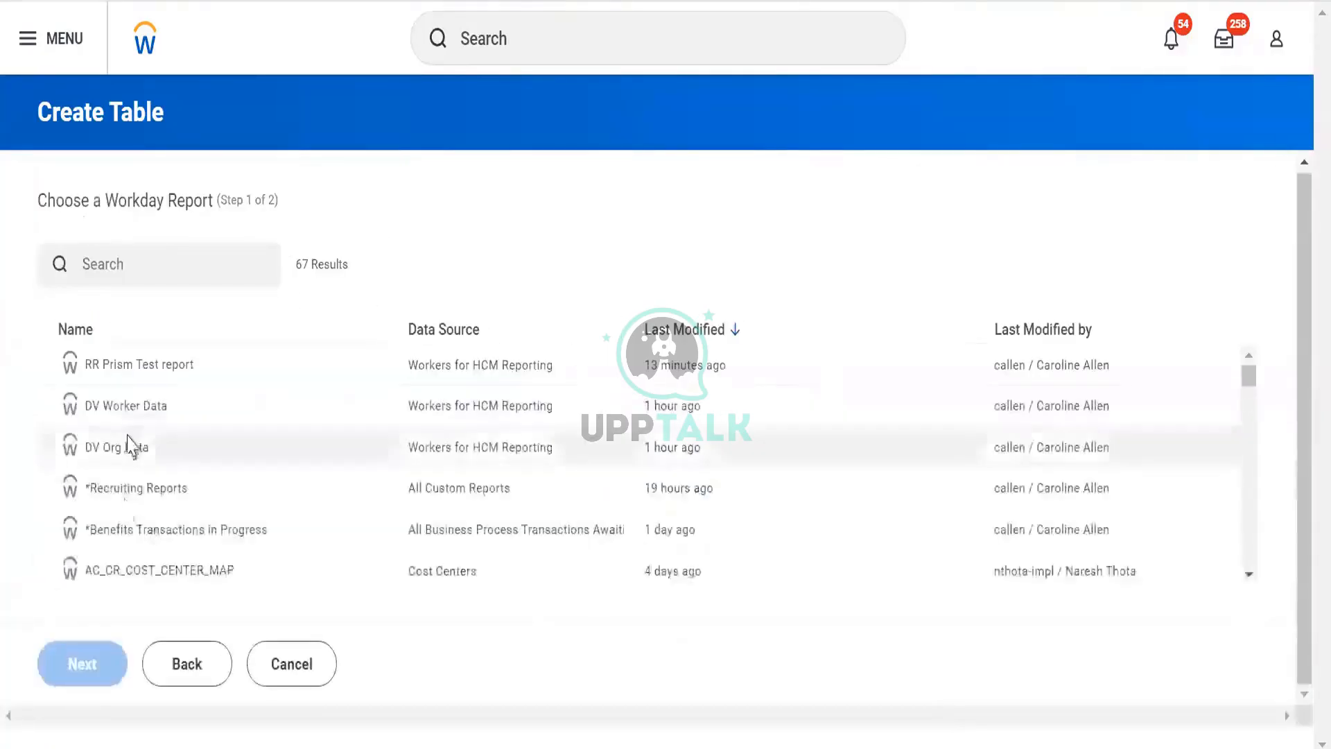
left_click(126, 409)
left_click(76, 671)
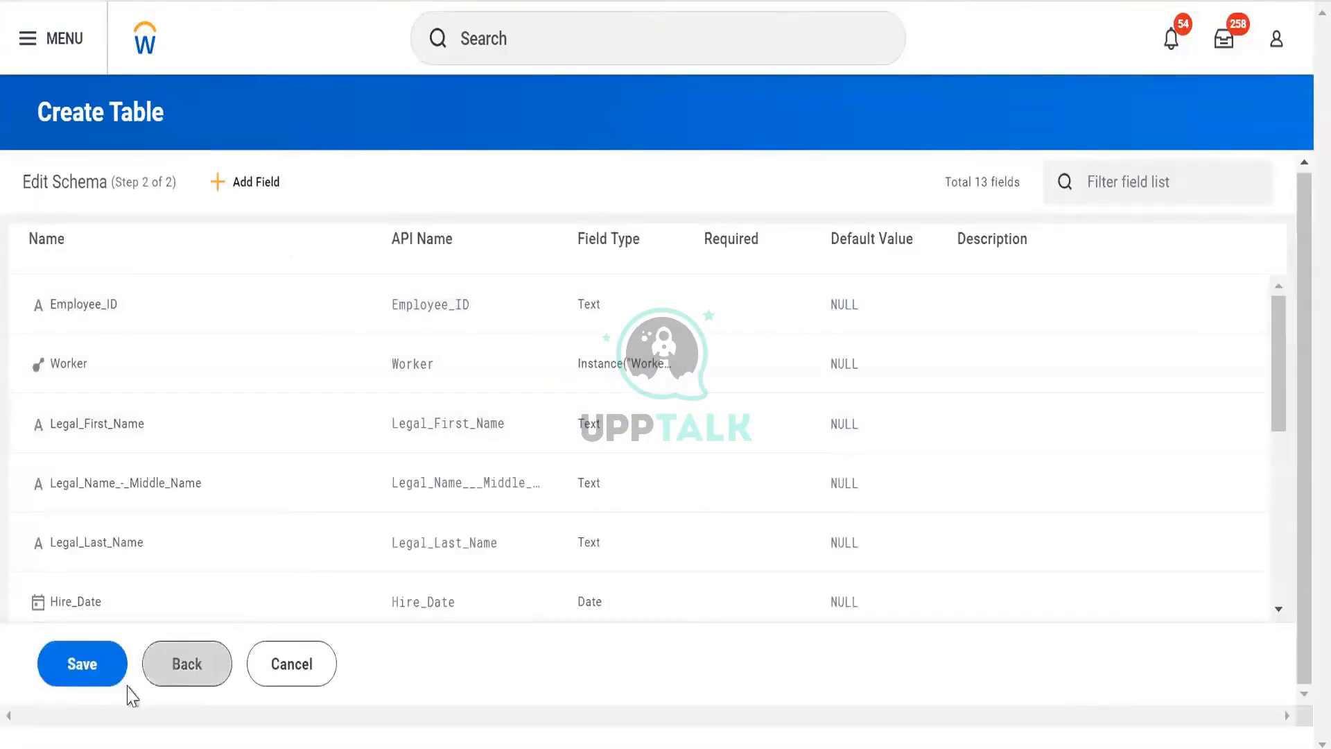
left_click(96, 674)
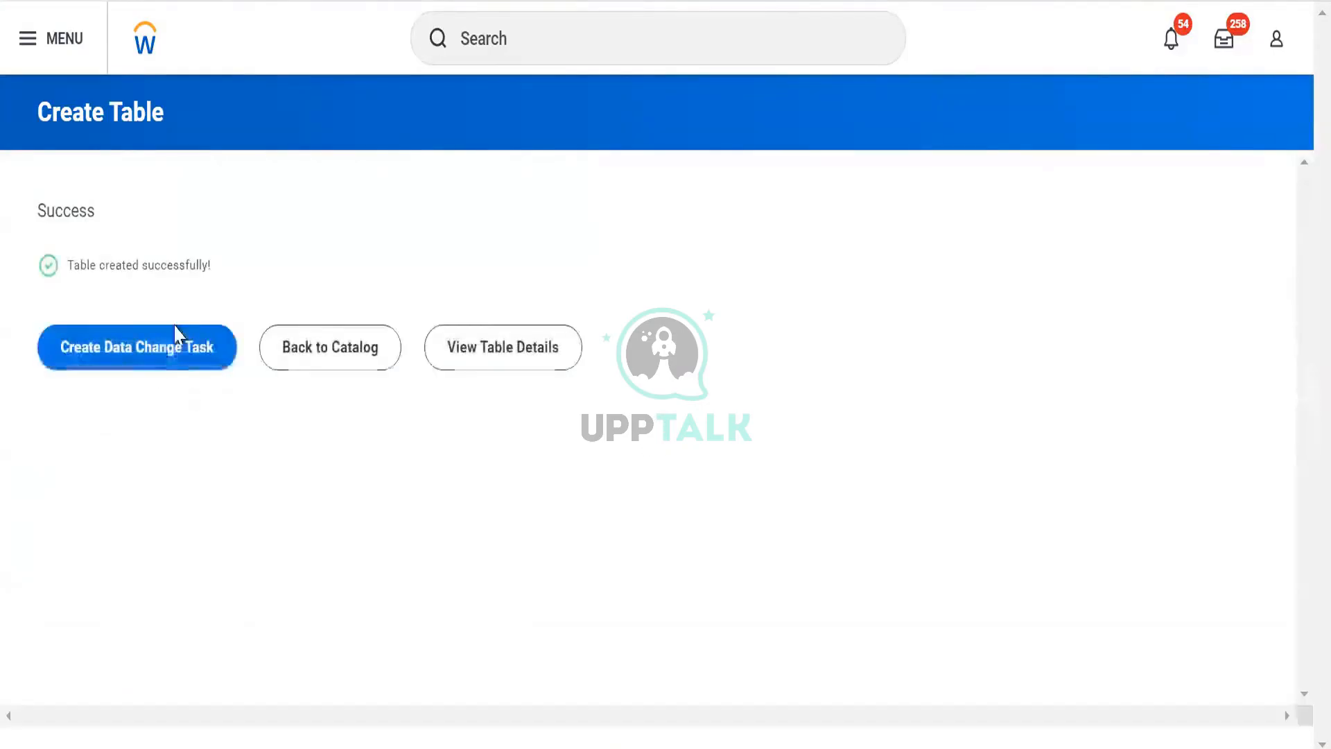
Step: Start a data change task for the new table, using a Workday Report connection with DV Worker Data as the source
left_click(165, 351)
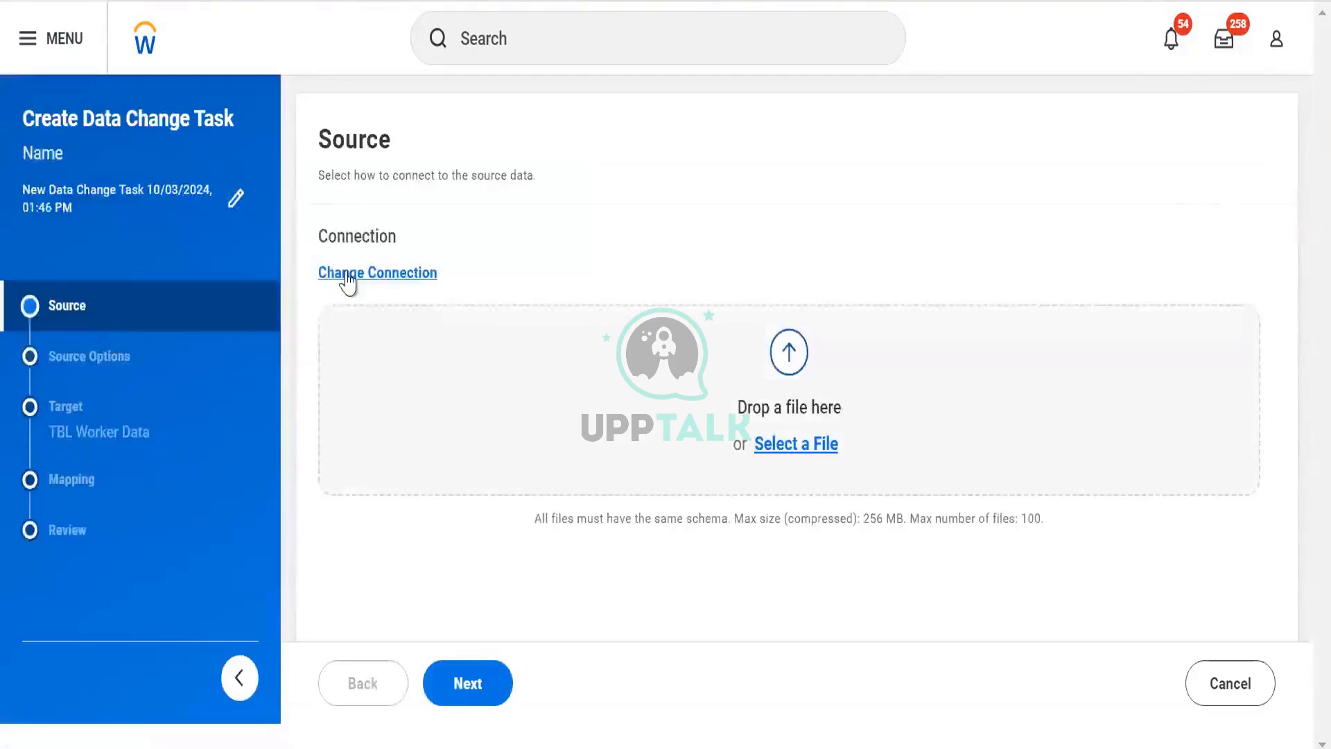
left_click(349, 275)
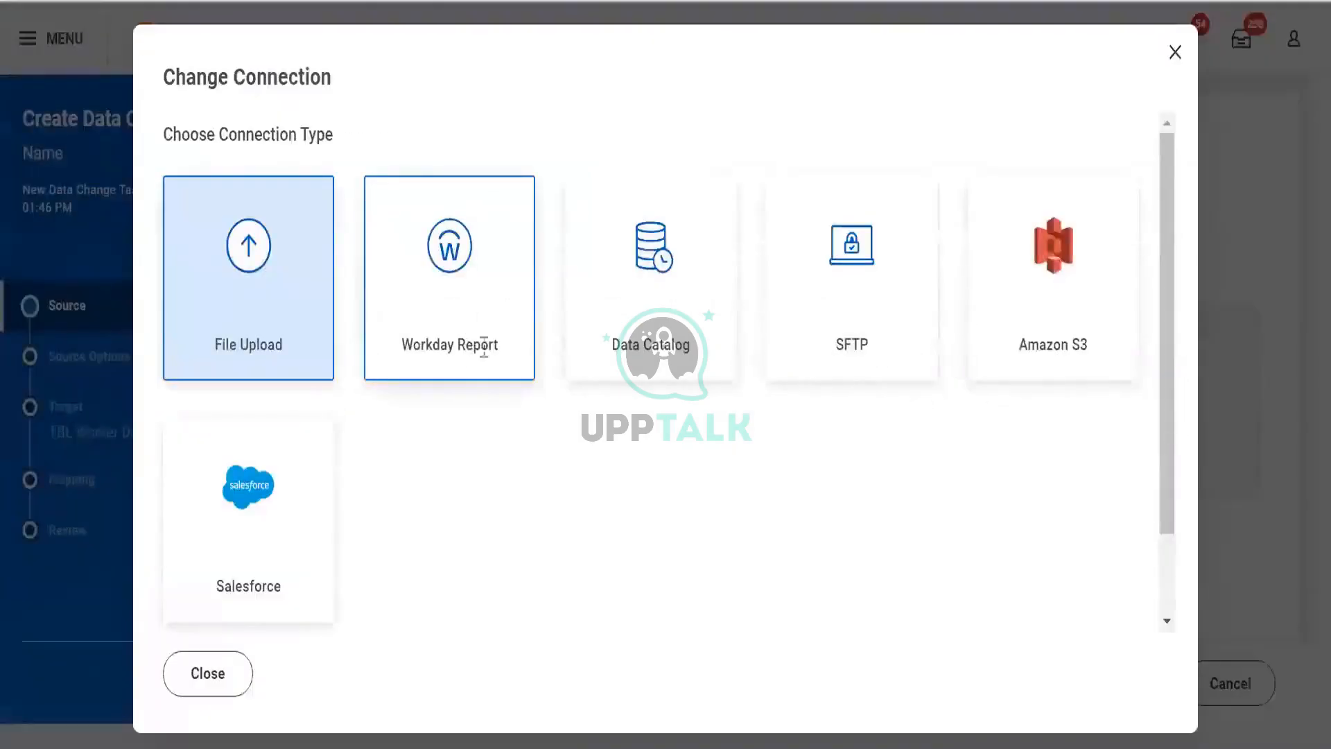
left_click(484, 346)
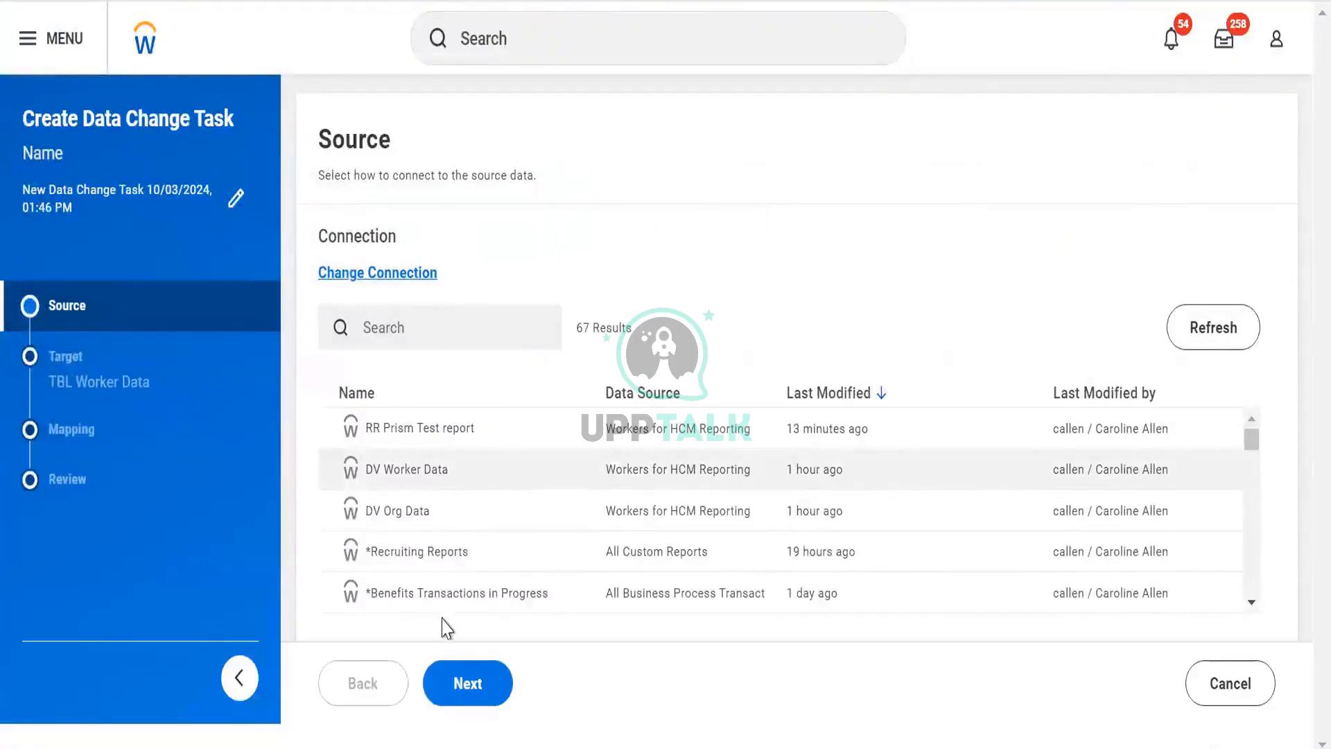
left_click(466, 702)
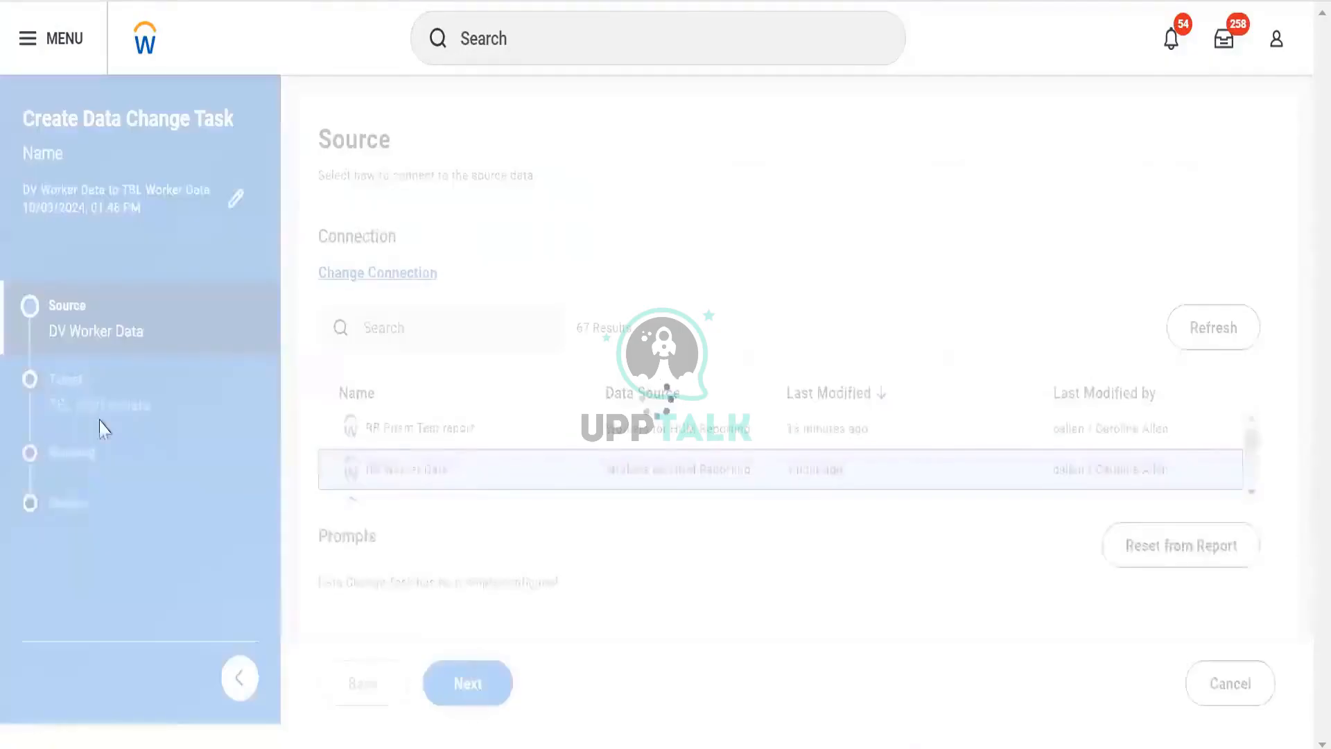
Step: Set the target operation to Truncate and Insert, continue to the field mapping and check the source sample's Employee_ID column
left_click(541, 409)
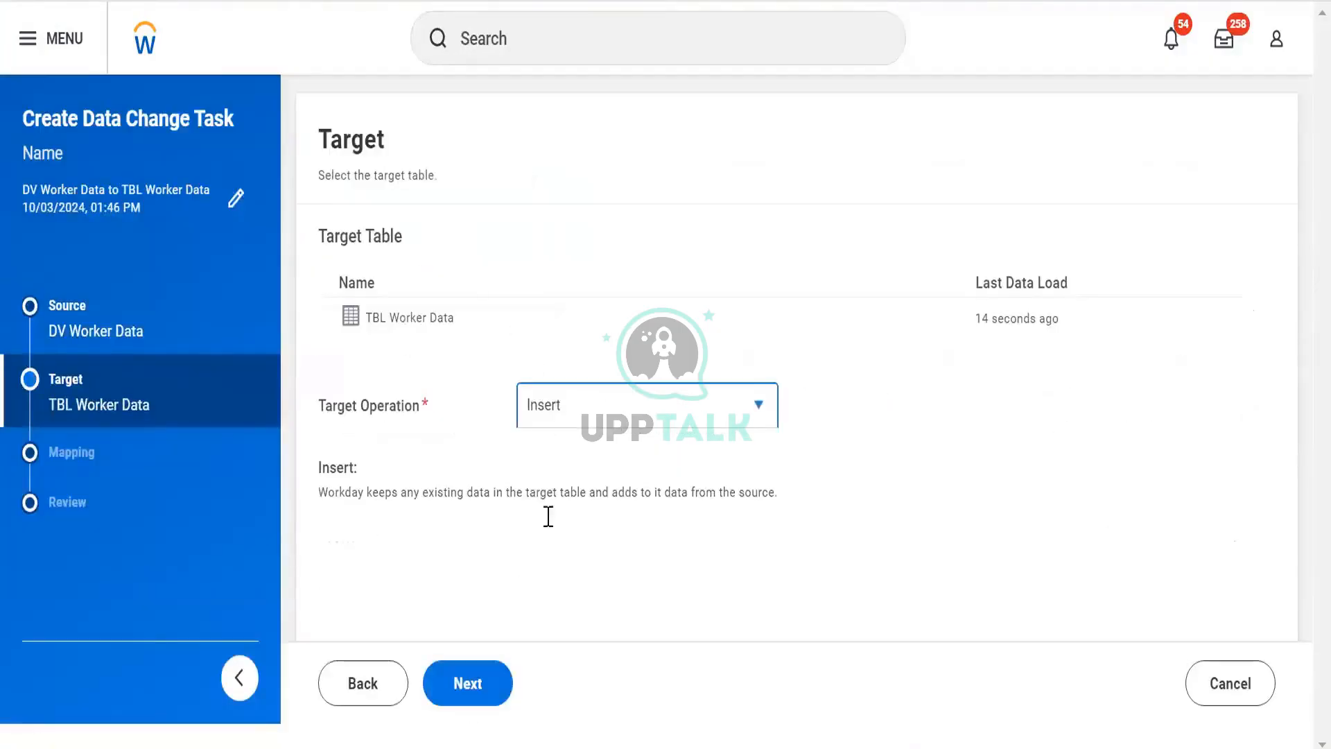
left_click(554, 482)
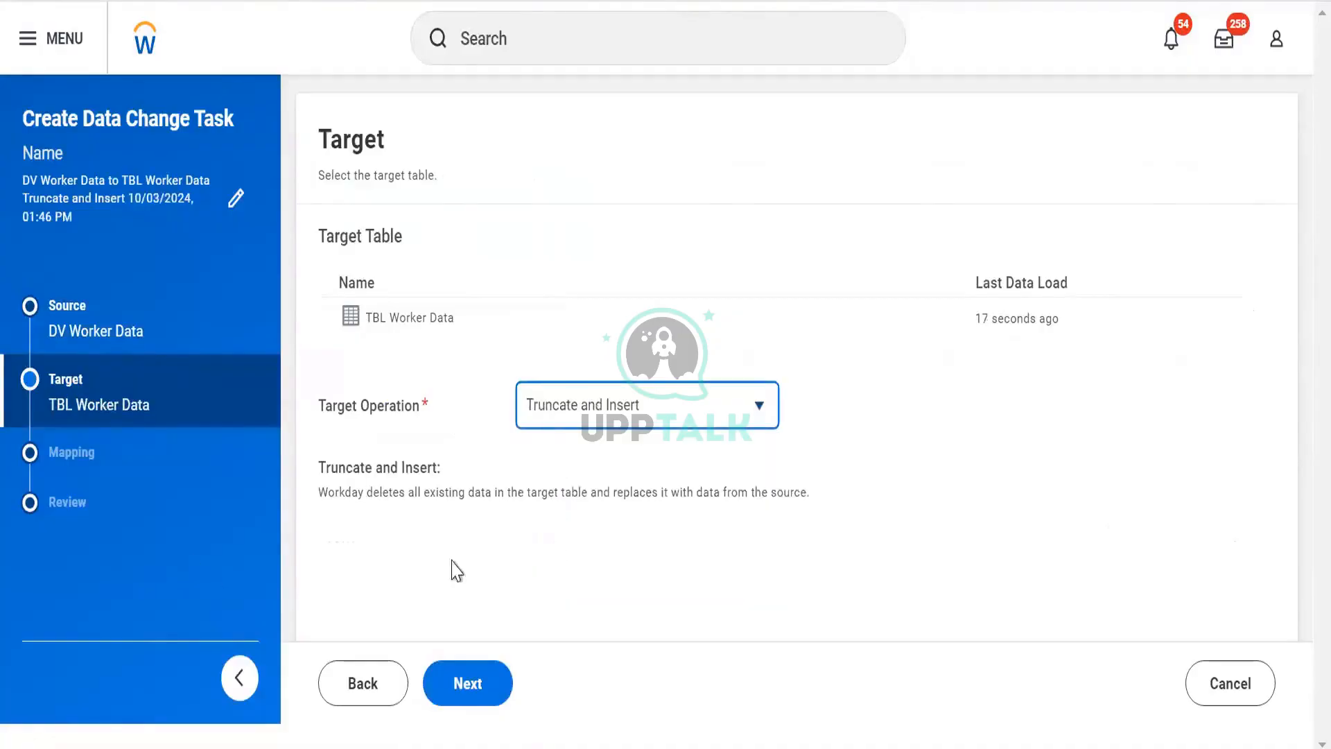
left_click(473, 686)
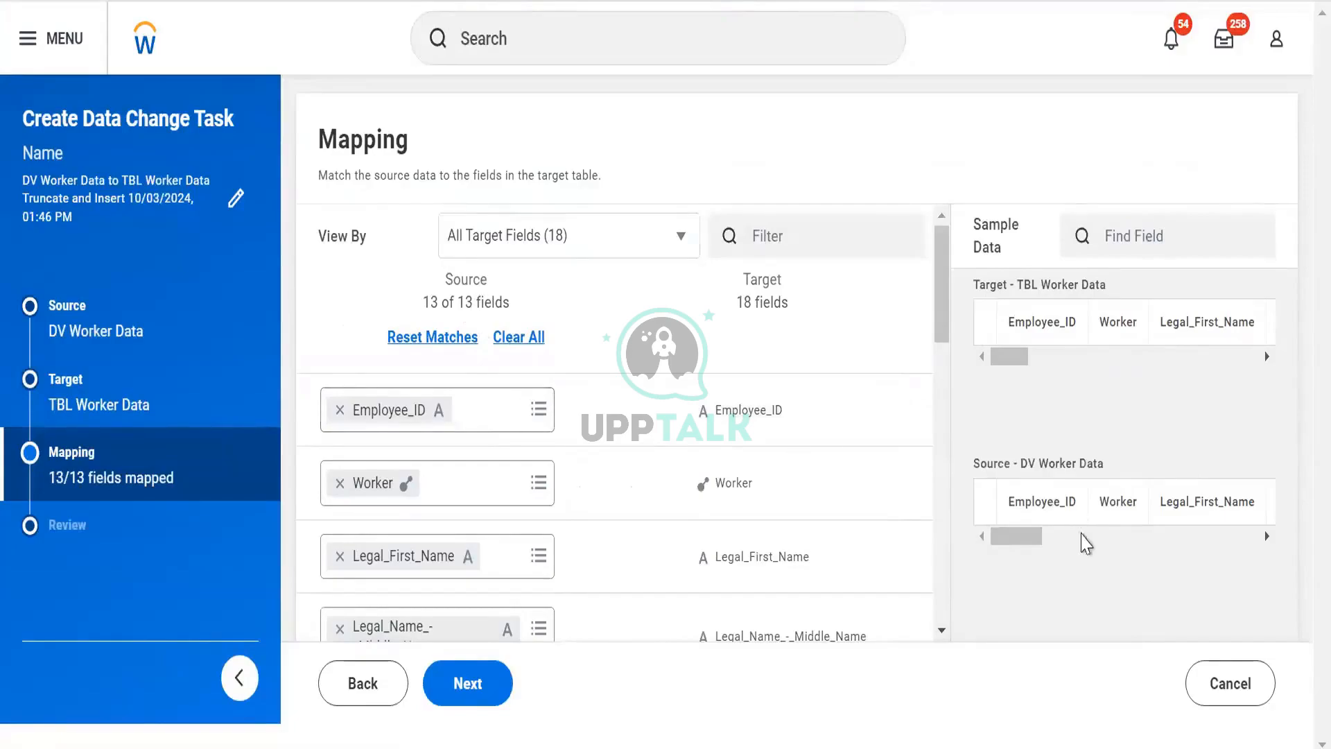
double_click(1038, 501)
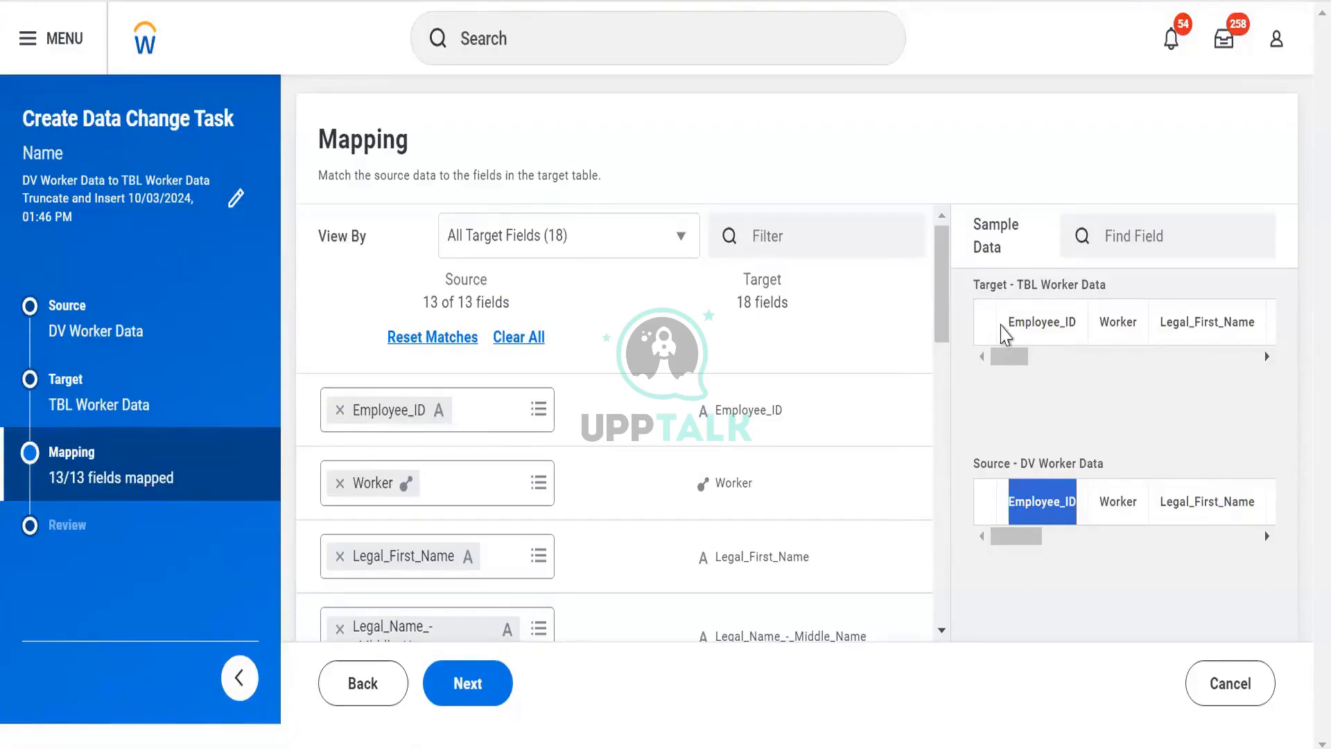
Step: Compare the target and source Employee_ID fields, check the remaining field mappings and continue to the review of the data change task
double_click(1052, 325)
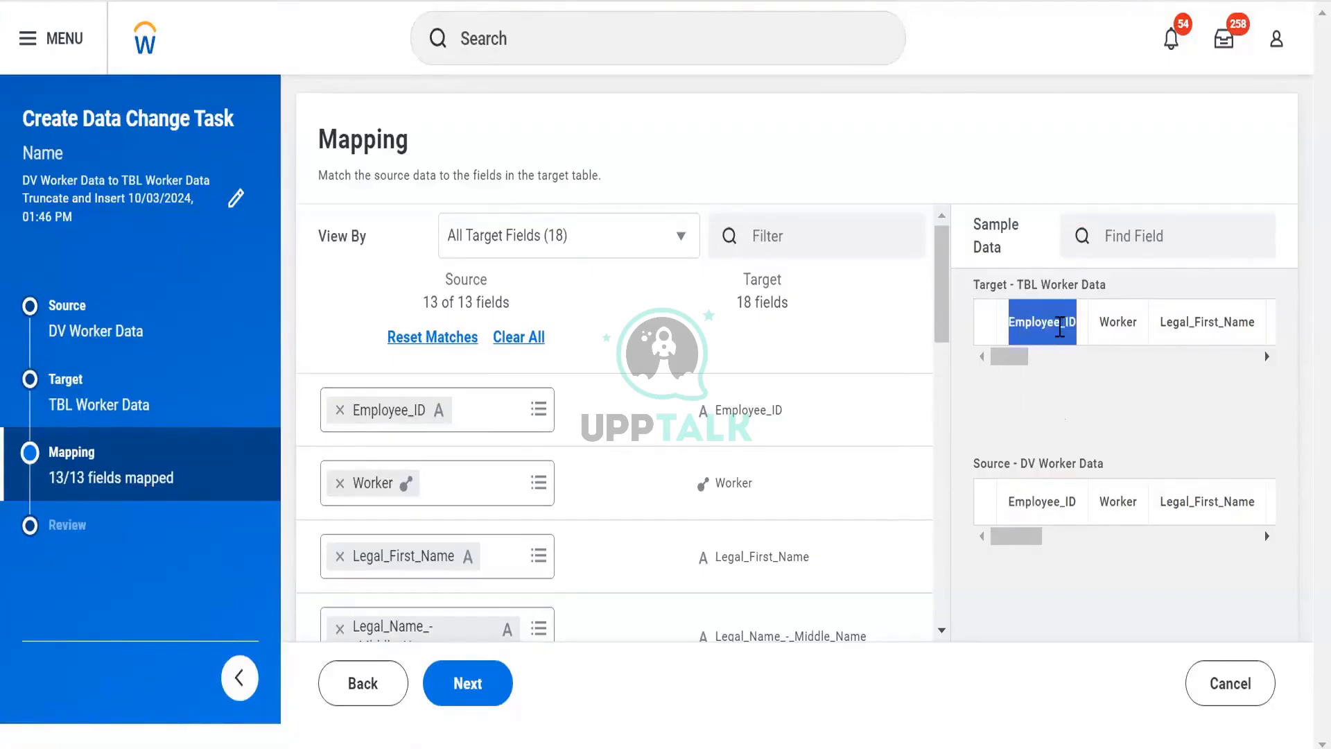
left_click_drag(1025, 501, 1042, 502)
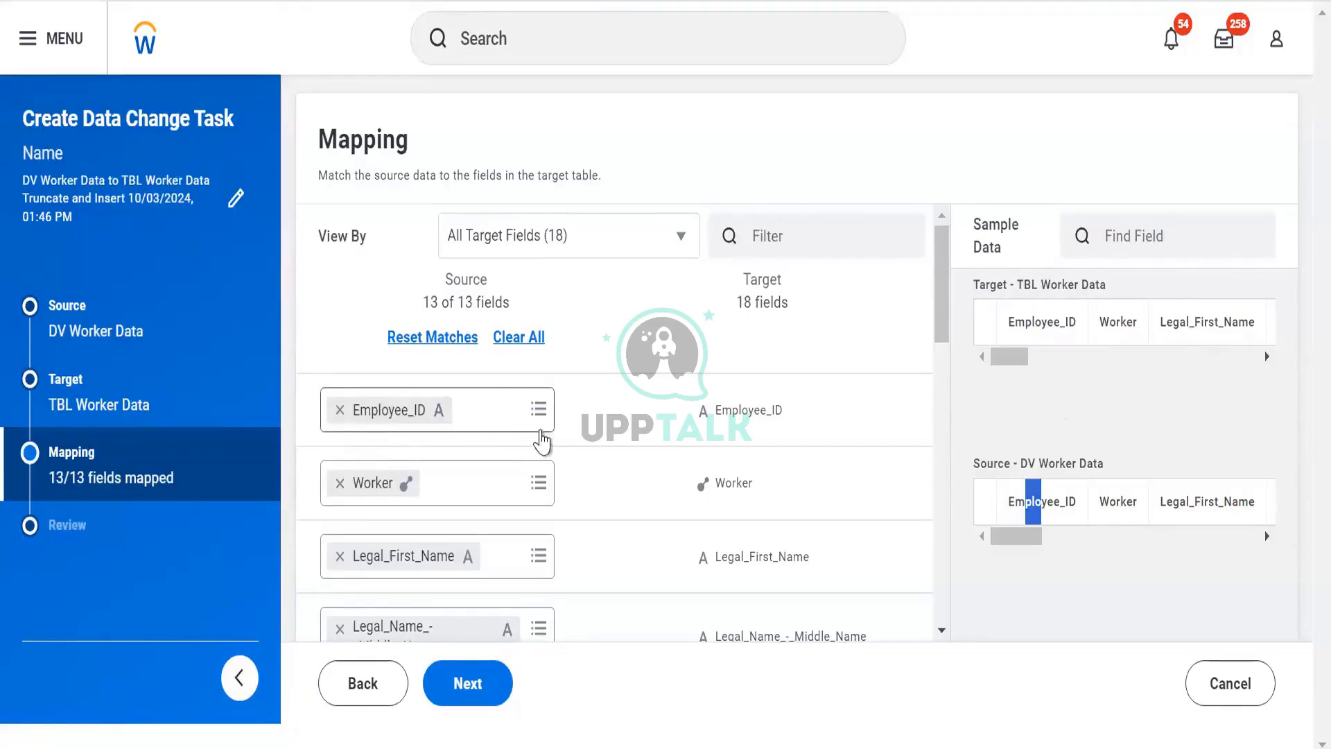
left_click(737, 416)
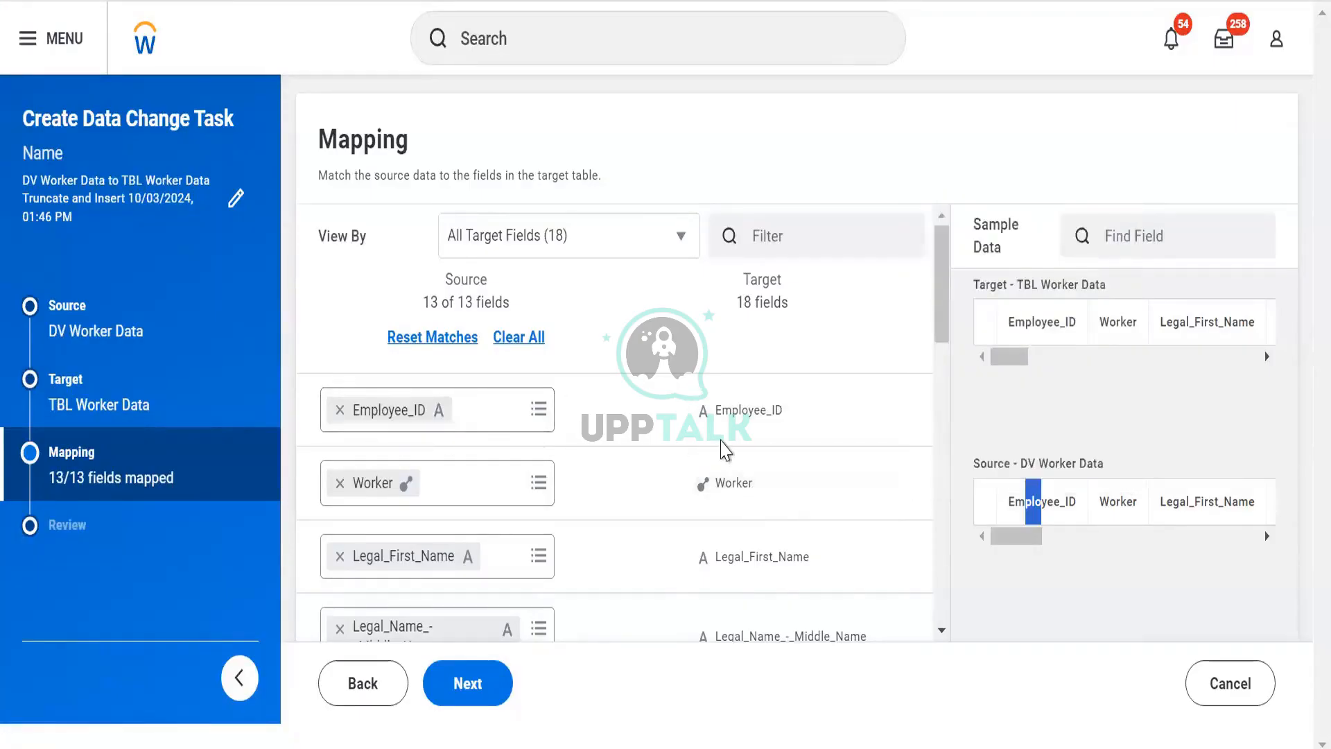
scroll(721, 449, "down", 2)
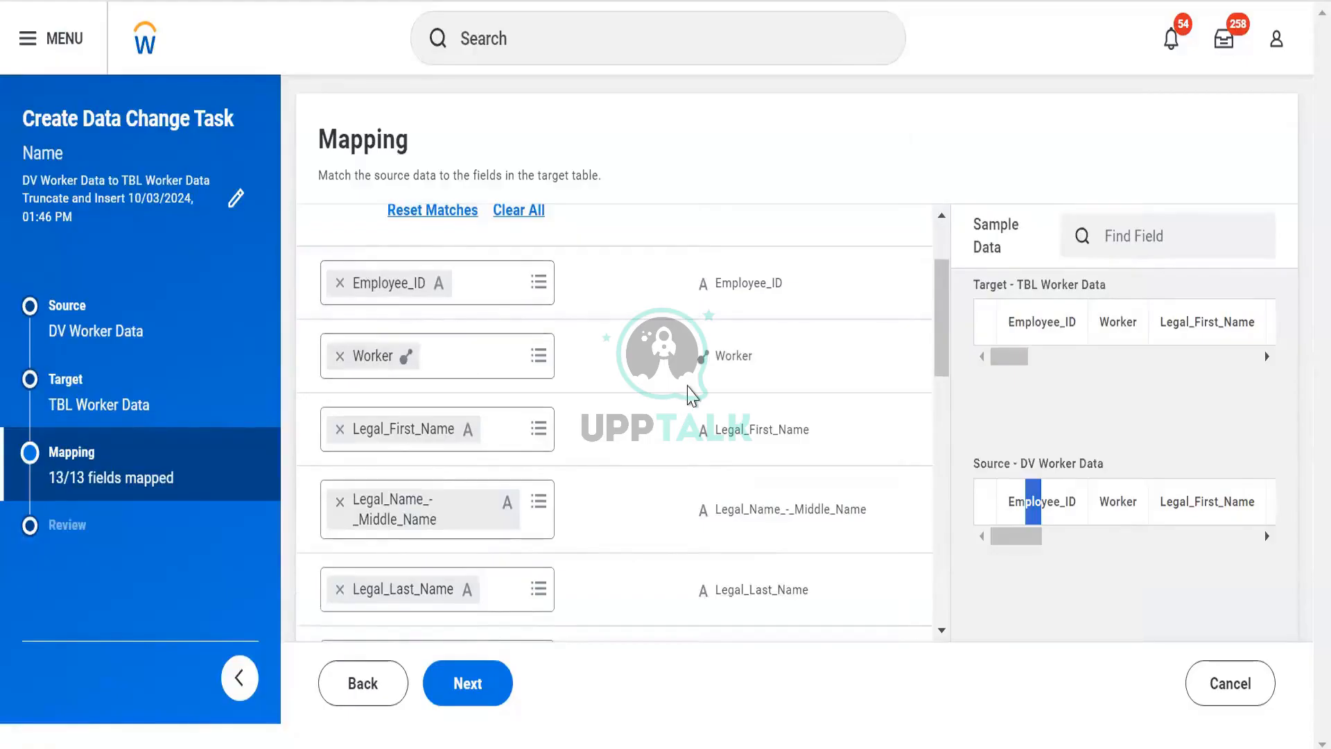
scroll(690, 394, "down", 7)
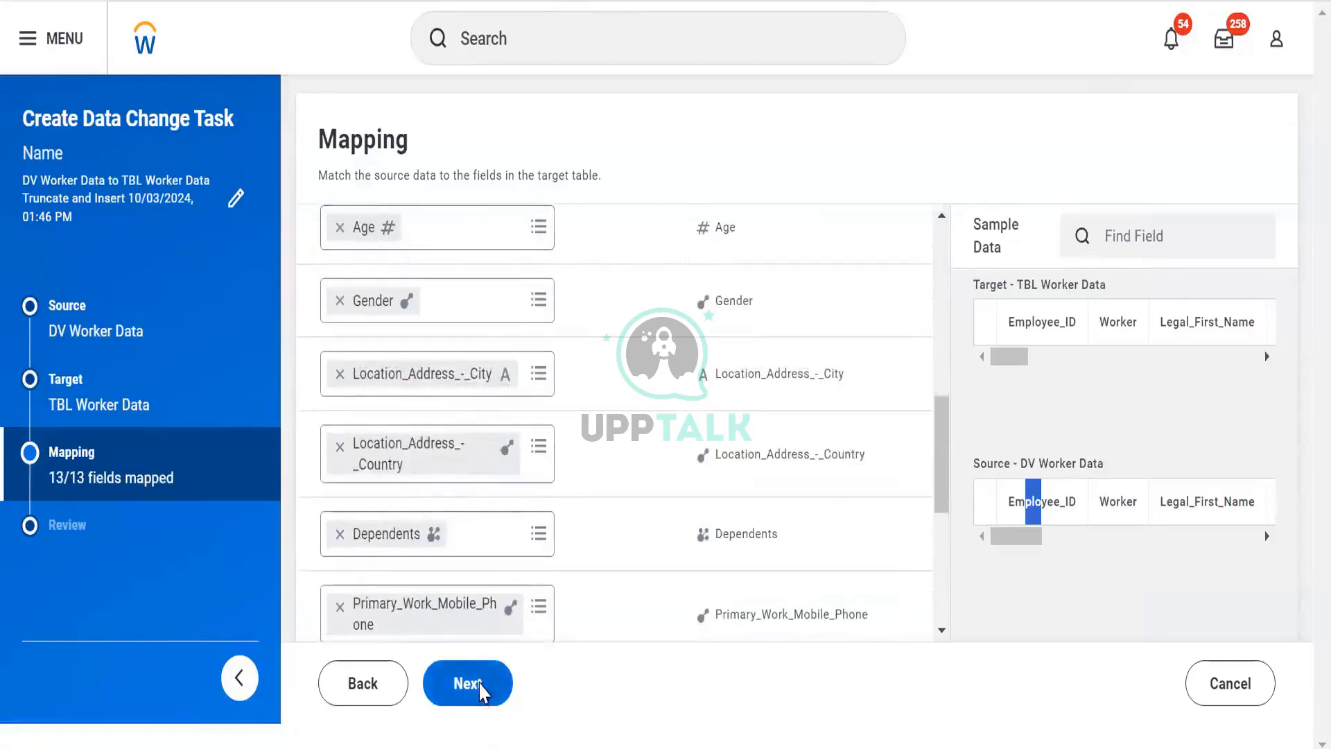
left_click(478, 703)
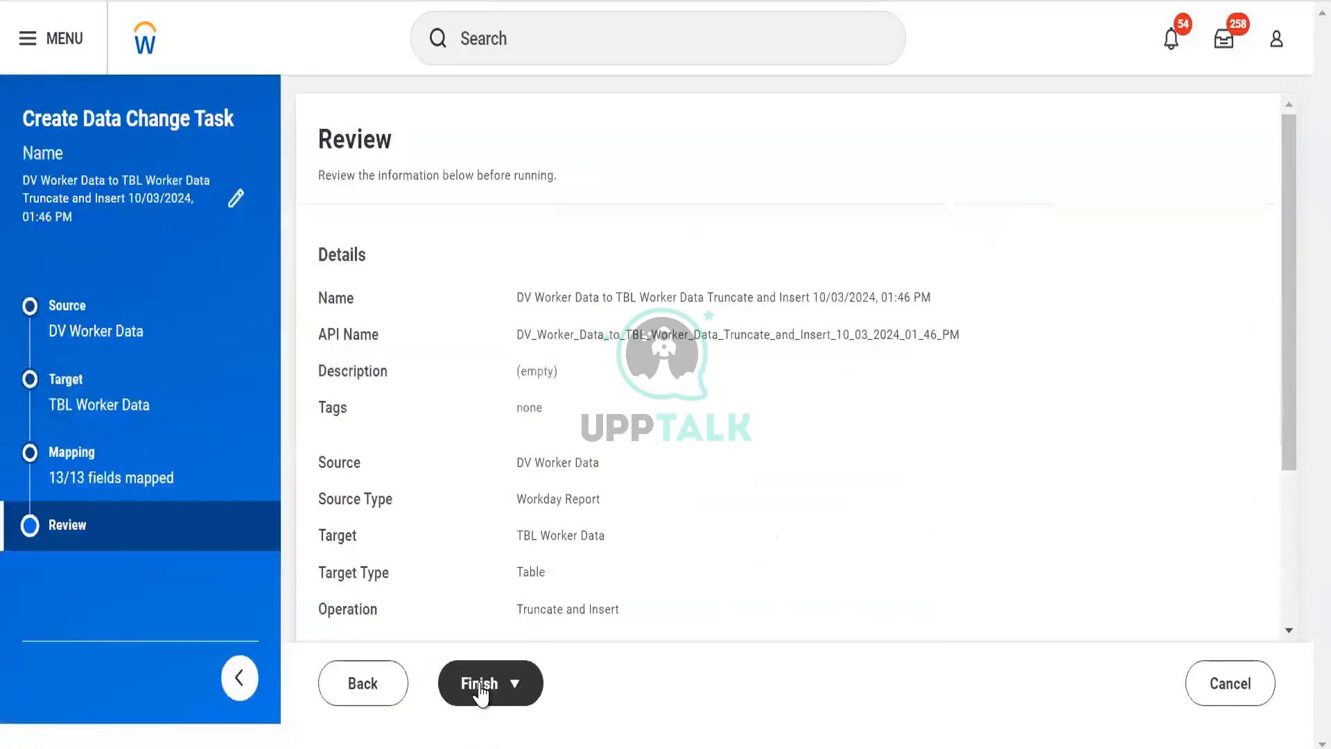
Step: Review the data change task's details and mapping summary, and finish it with Save and Run Now
scroll(480, 692, "down", 3)
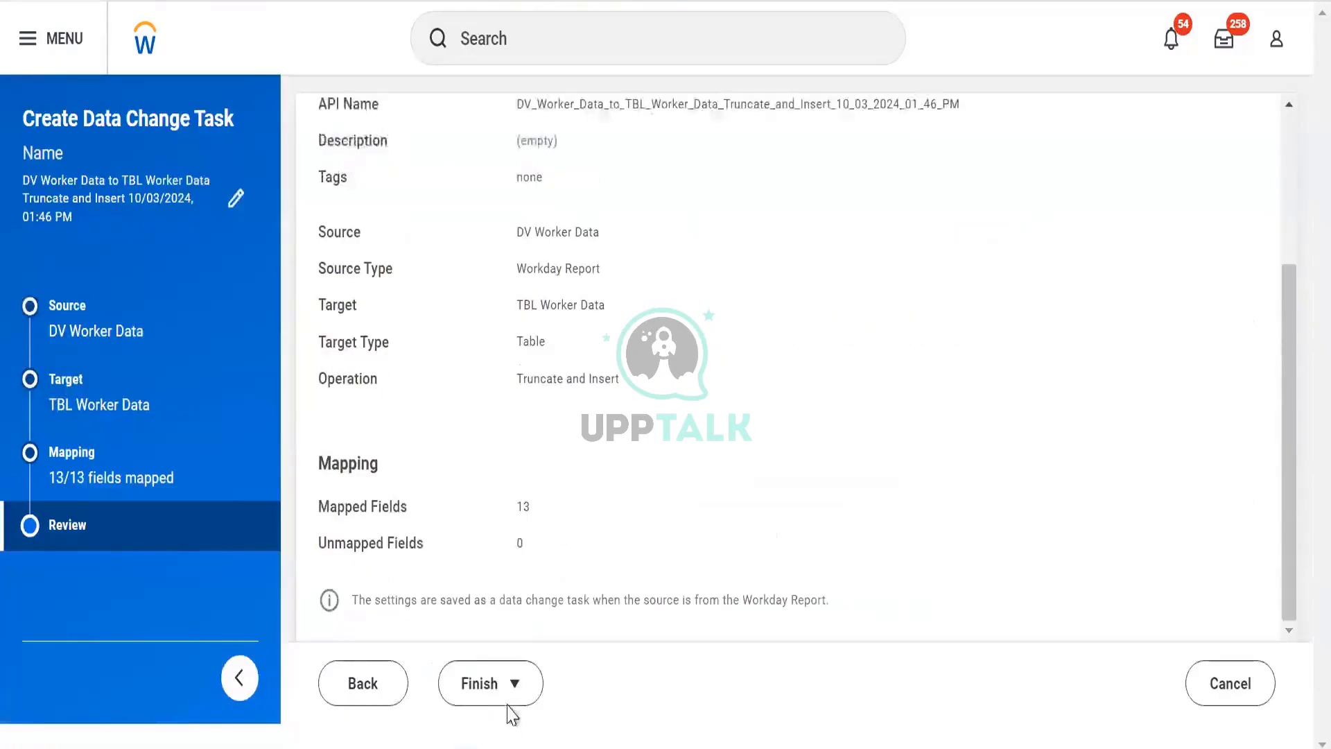
left_click(512, 685)
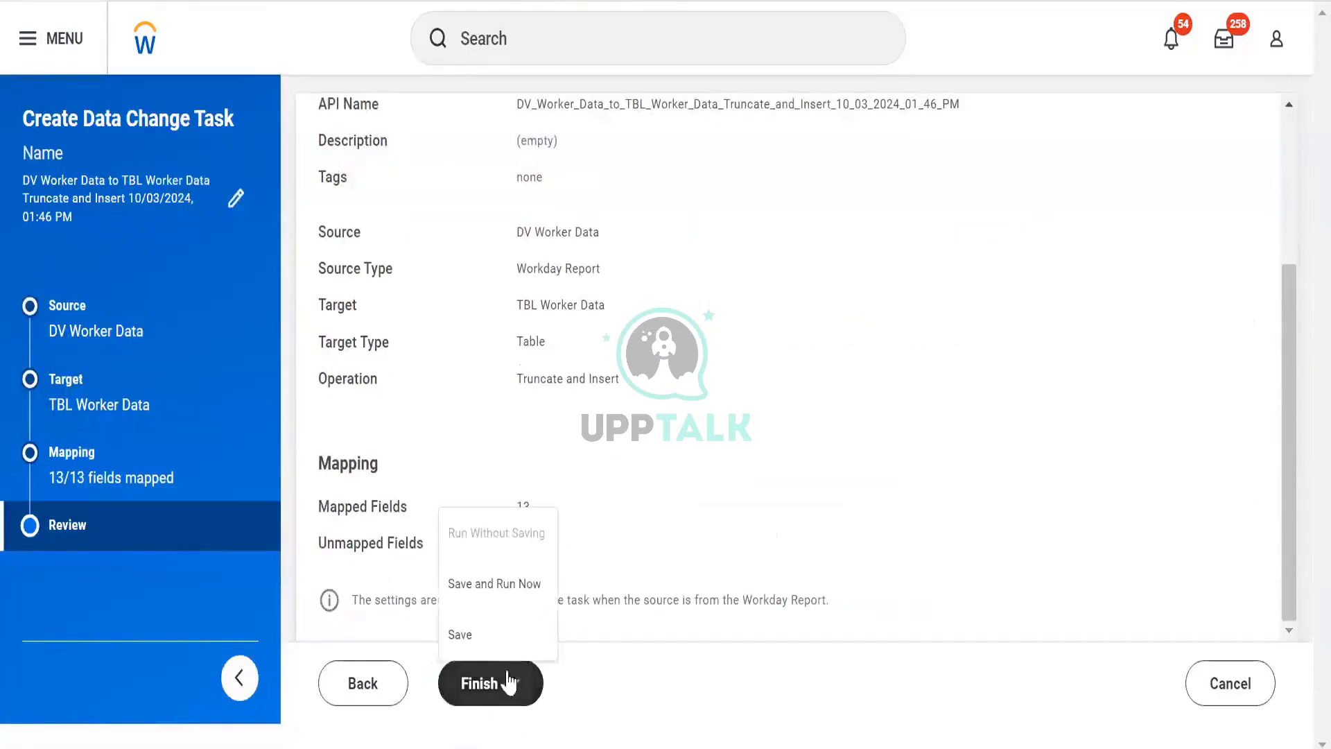
left_click(507, 587)
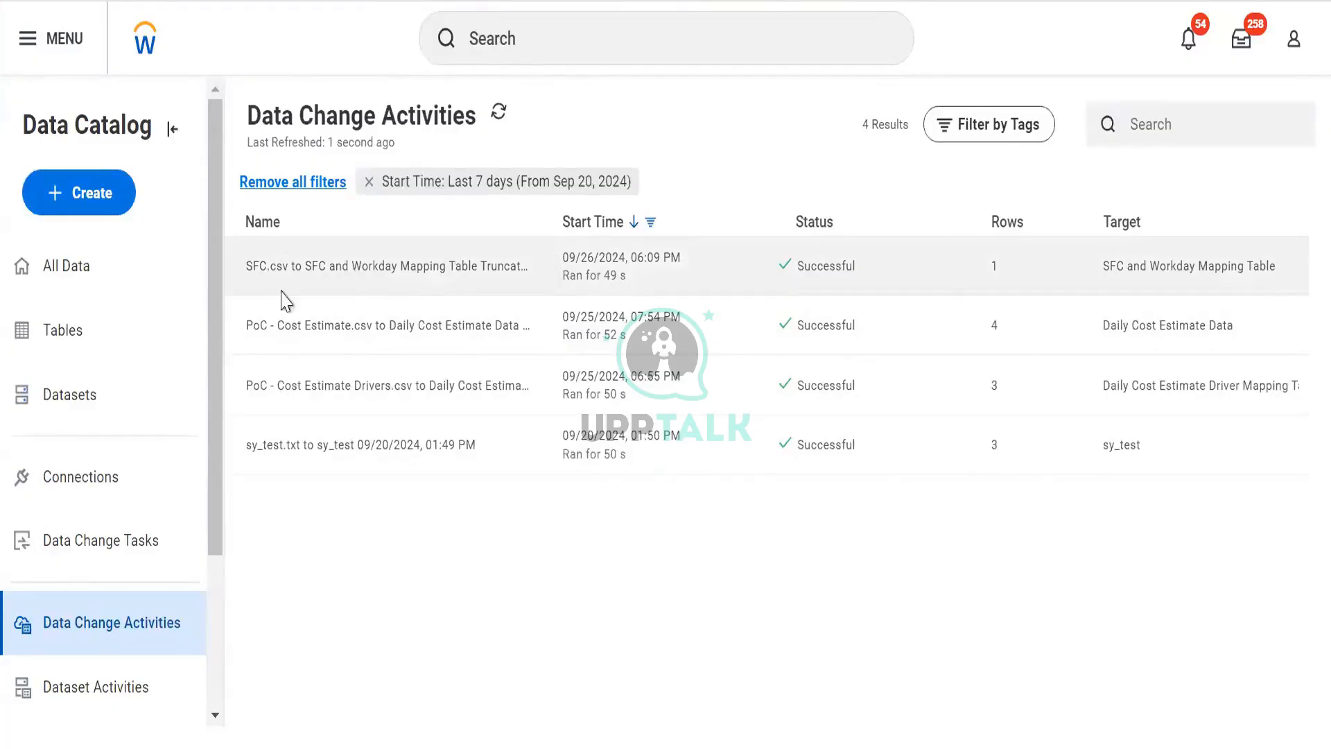
Step: Open the details of the TBL Worker Data table and refresh its activities to check the data load status
left_click(113, 334)
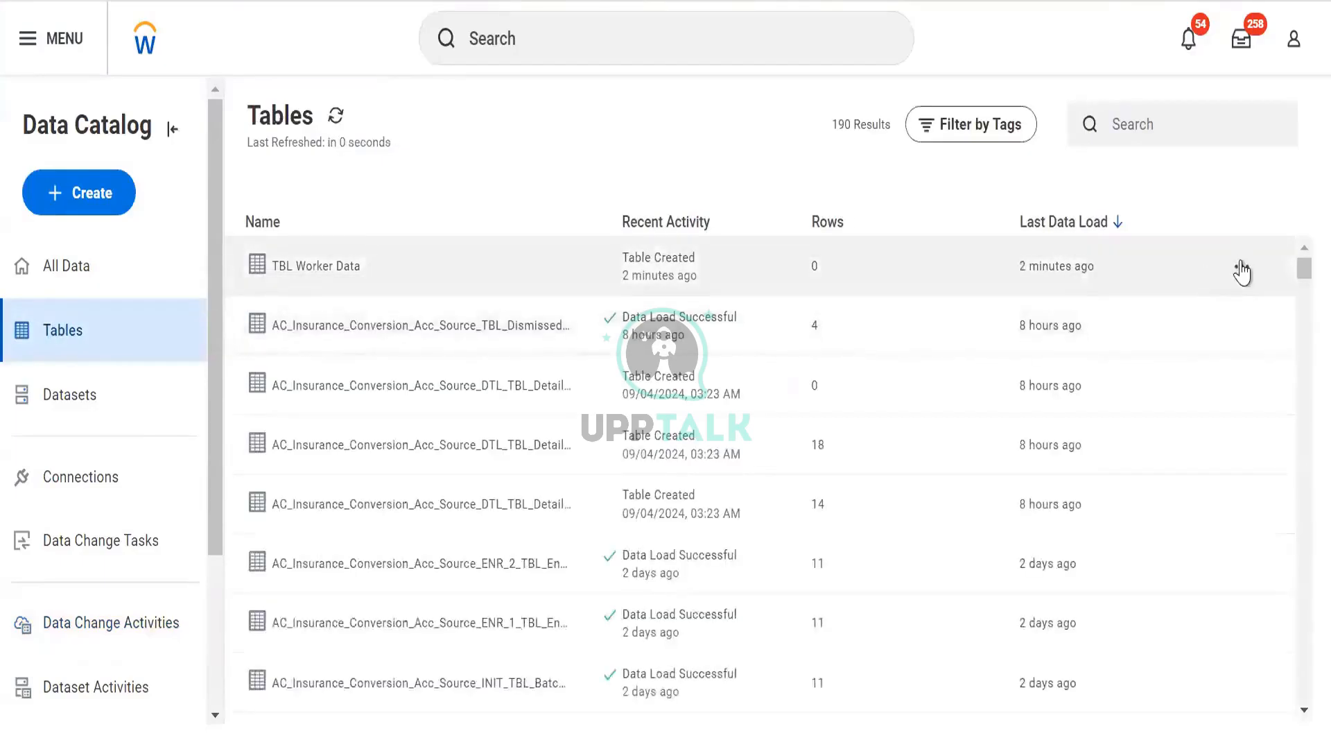
left_click(1241, 270)
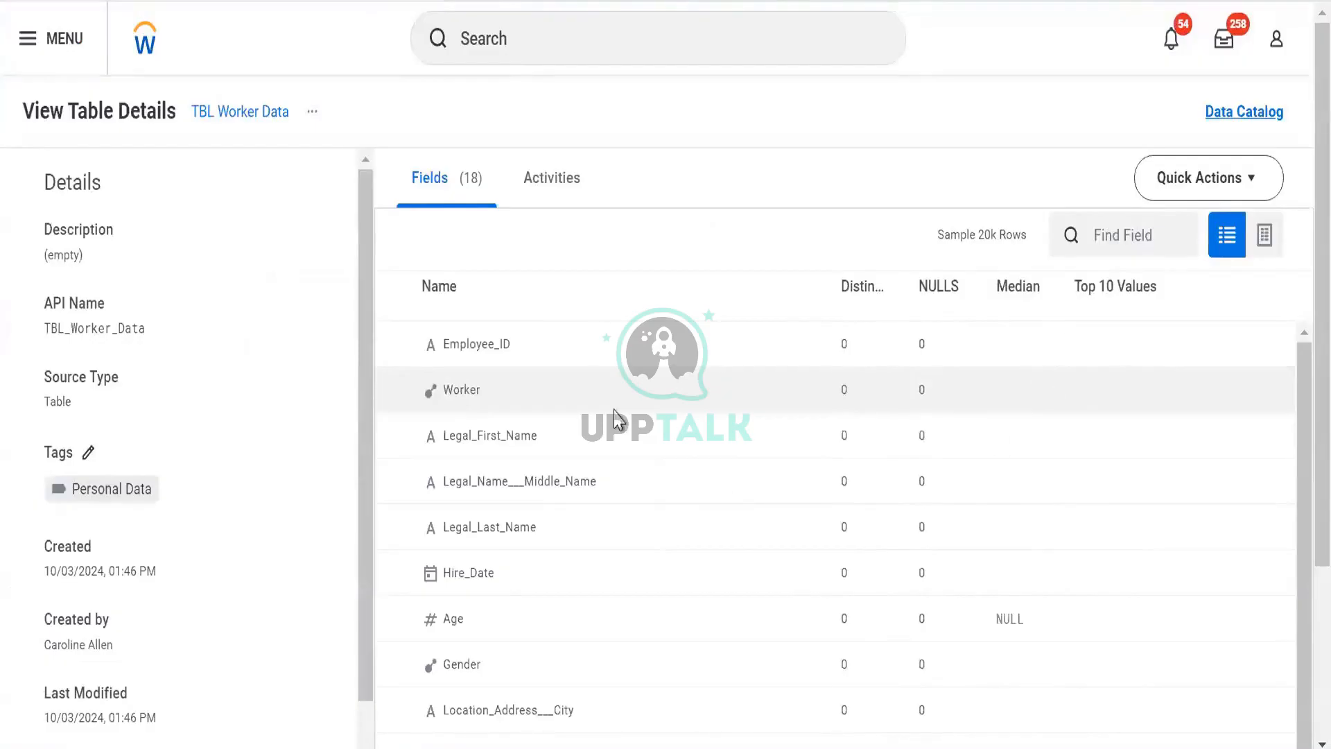
scroll(916, 443, "down", 2)
scroll(915, 444, "up", 3)
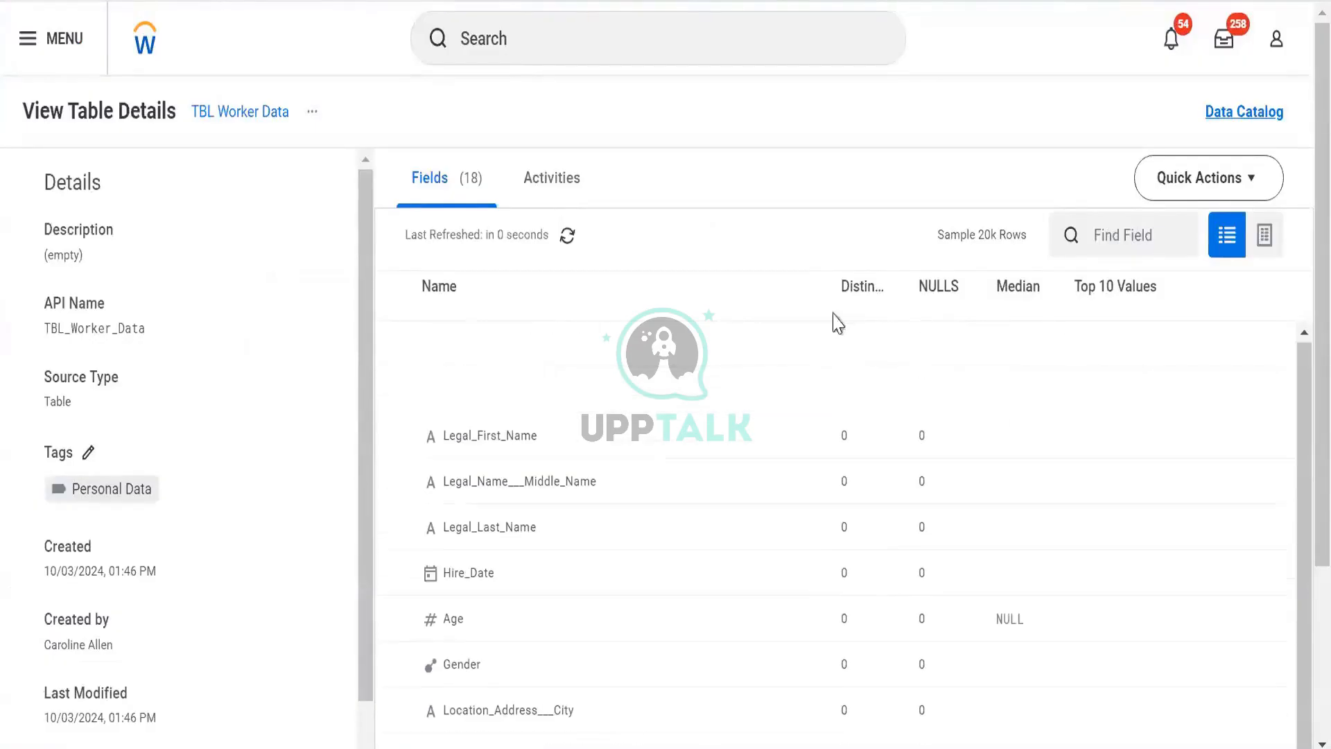
left_click(554, 202)
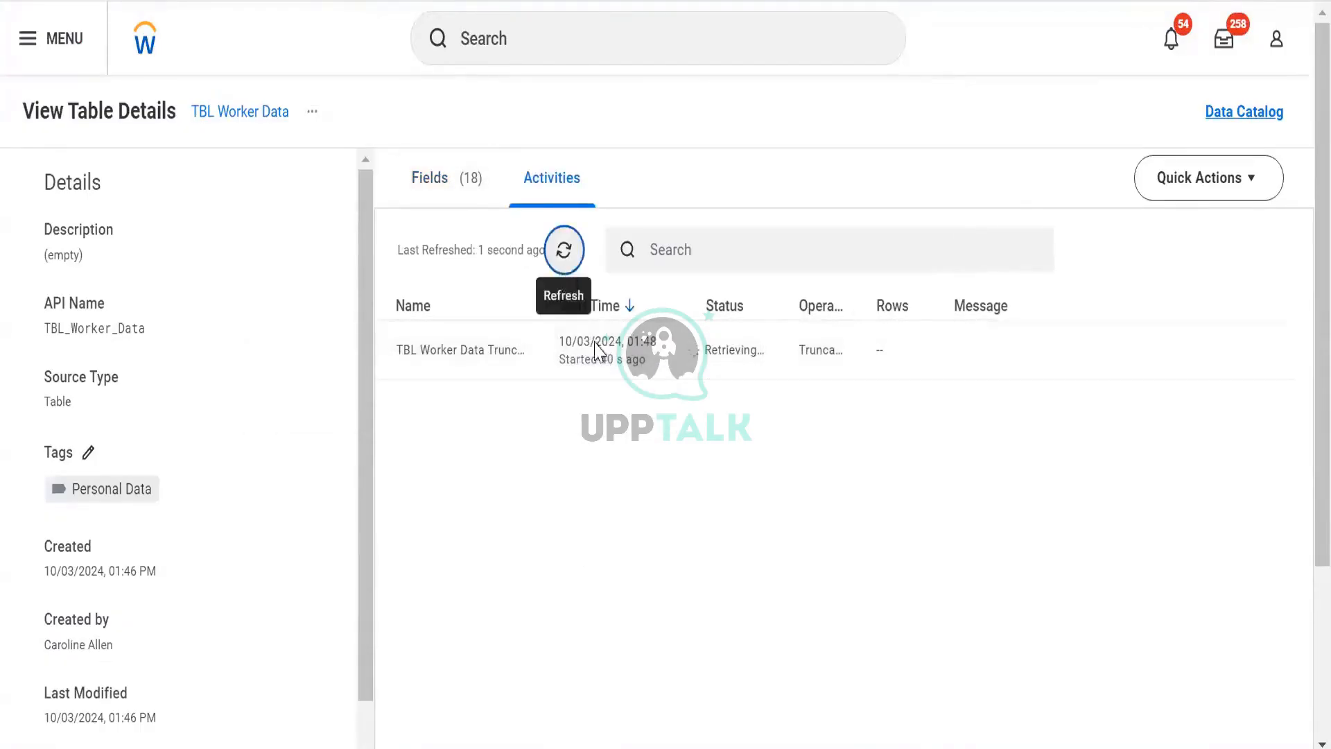
left_click(564, 249)
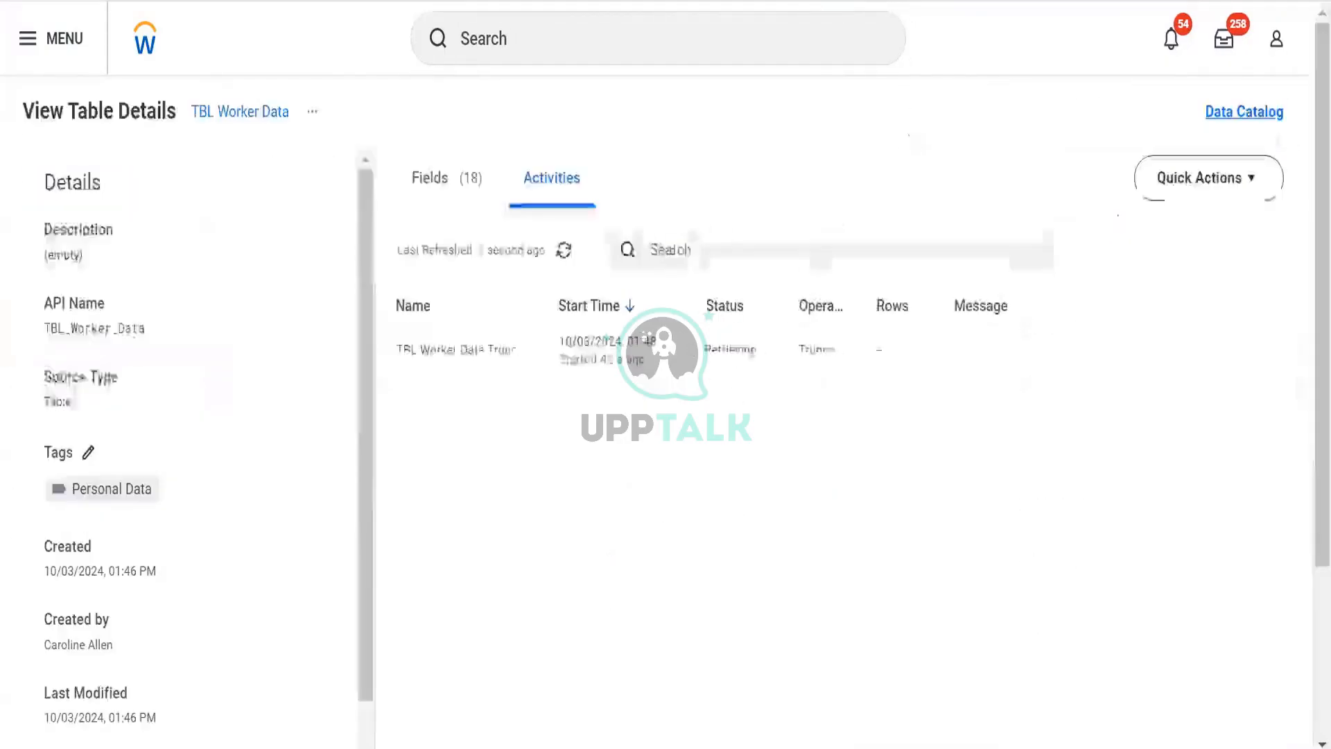
left_click(554, 184)
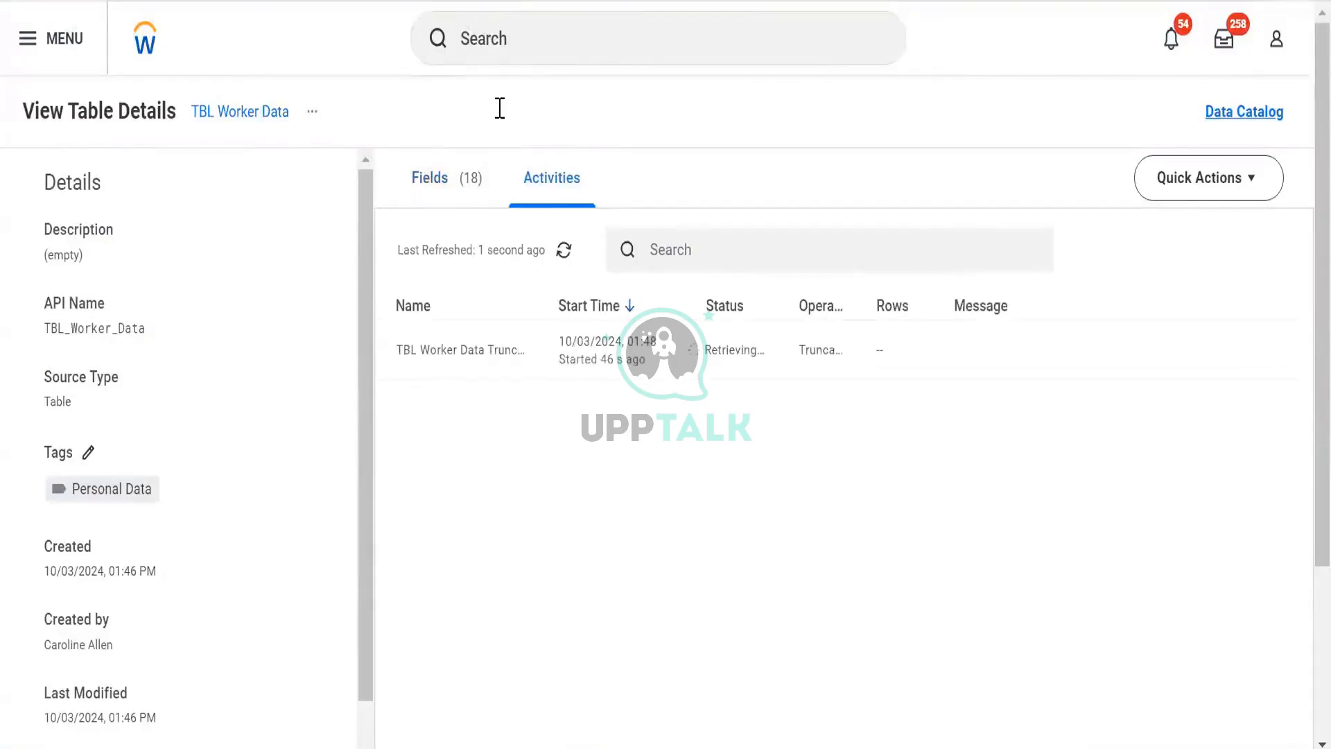
Step: Check the TBL Worker Data load in the catalog's data change activities with the last 7 days start time filter removed
left_click(207, 2)
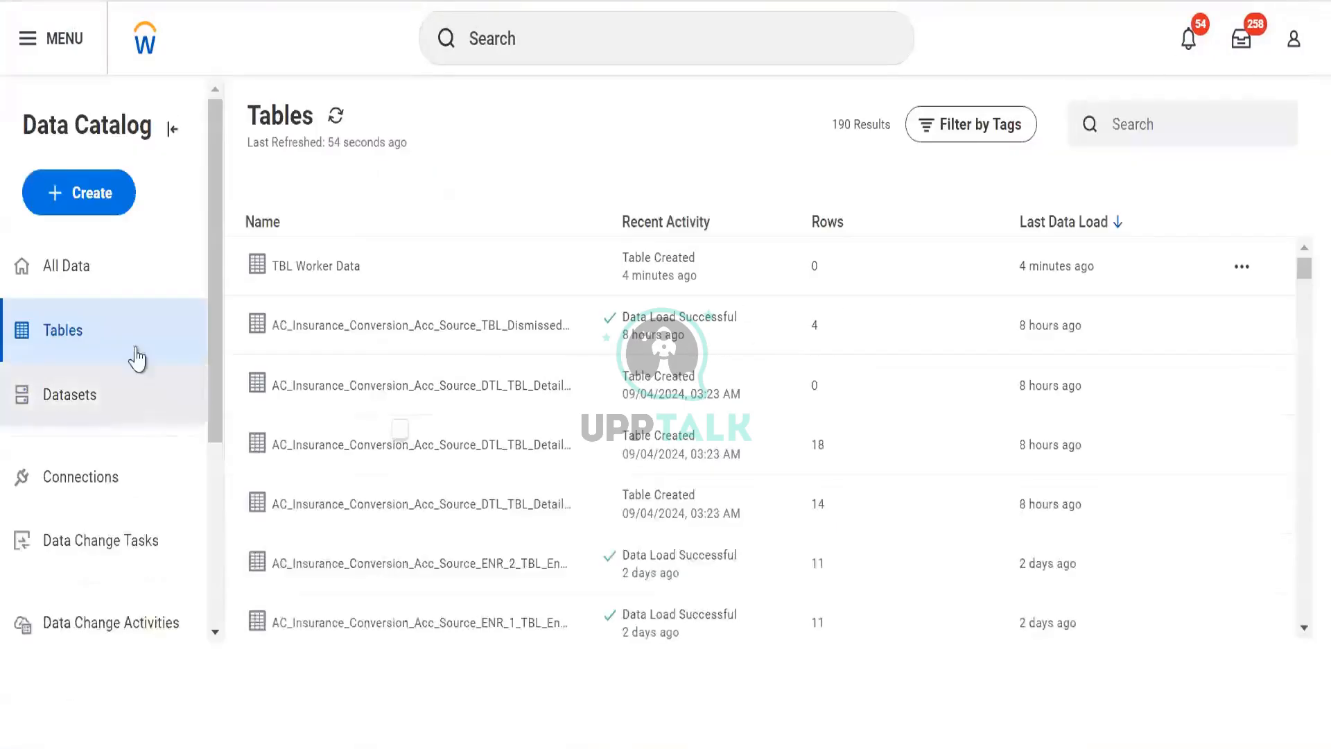
left_click(82, 567)
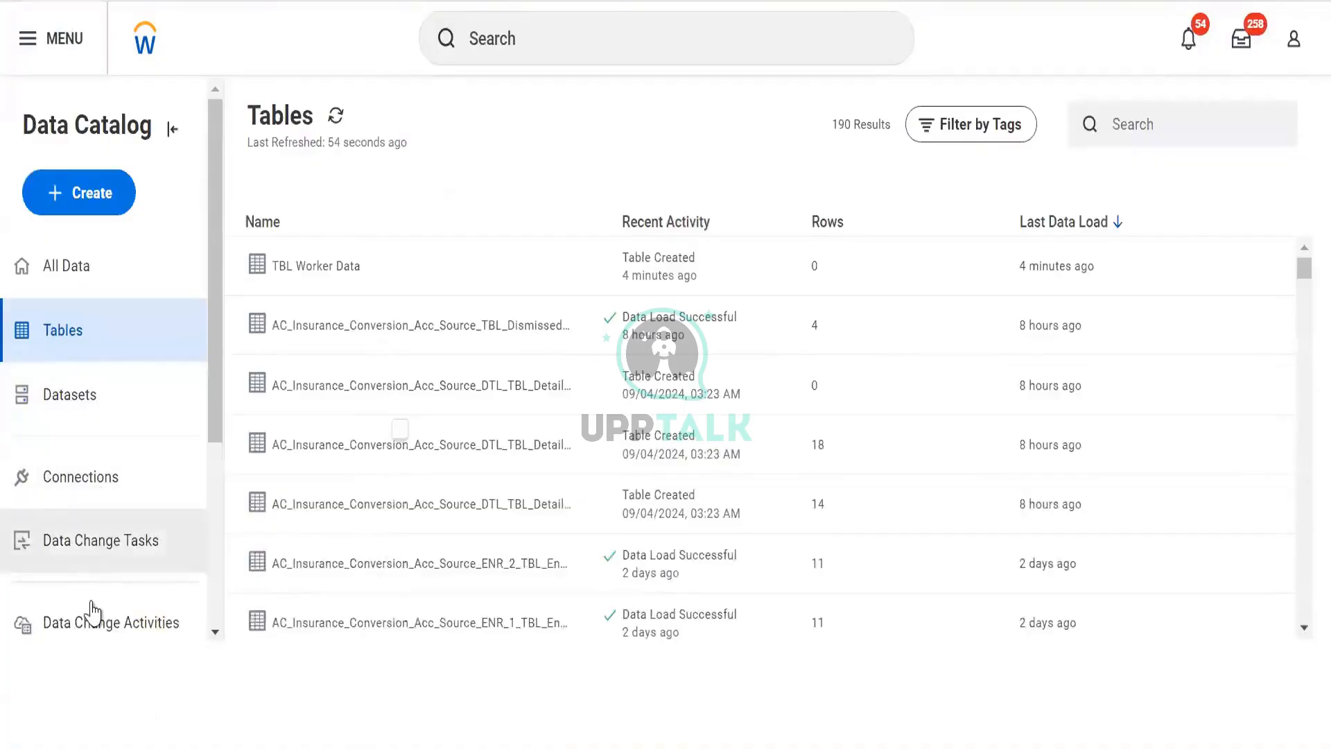
left_click(97, 624)
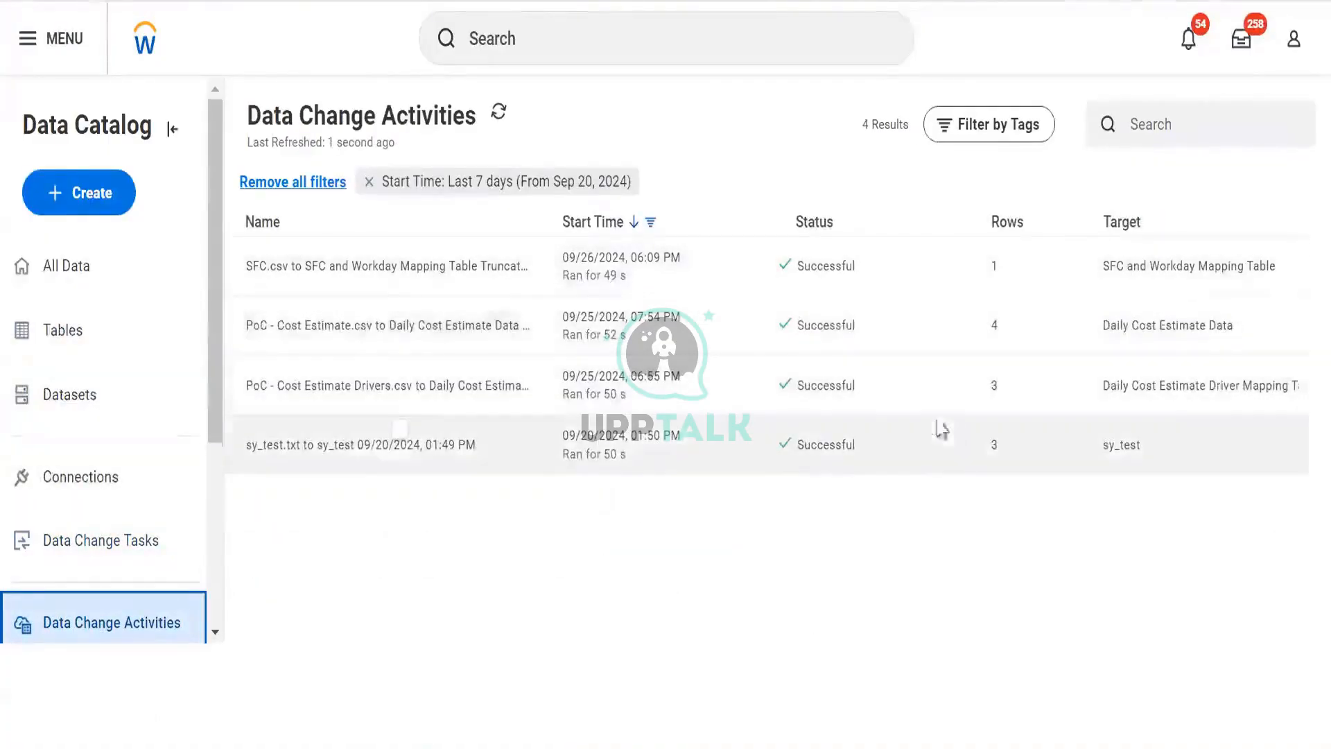
left_click(367, 184)
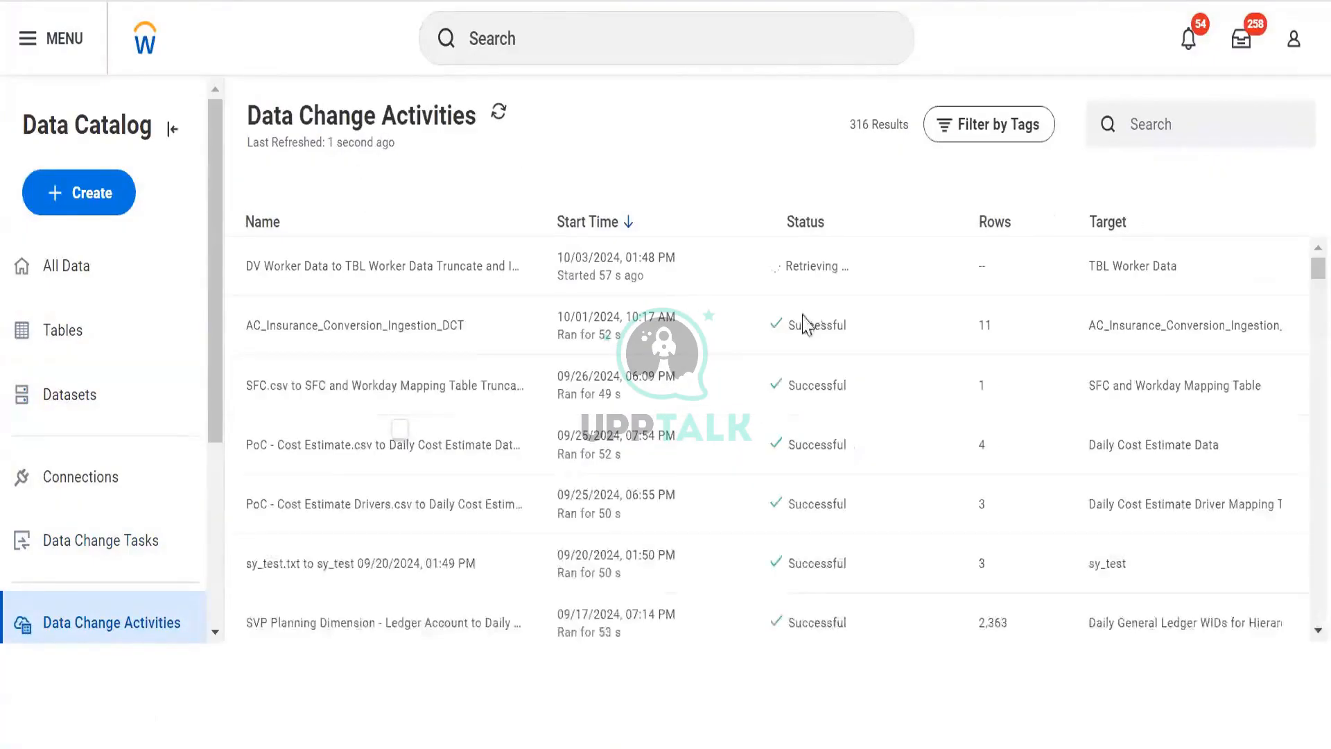
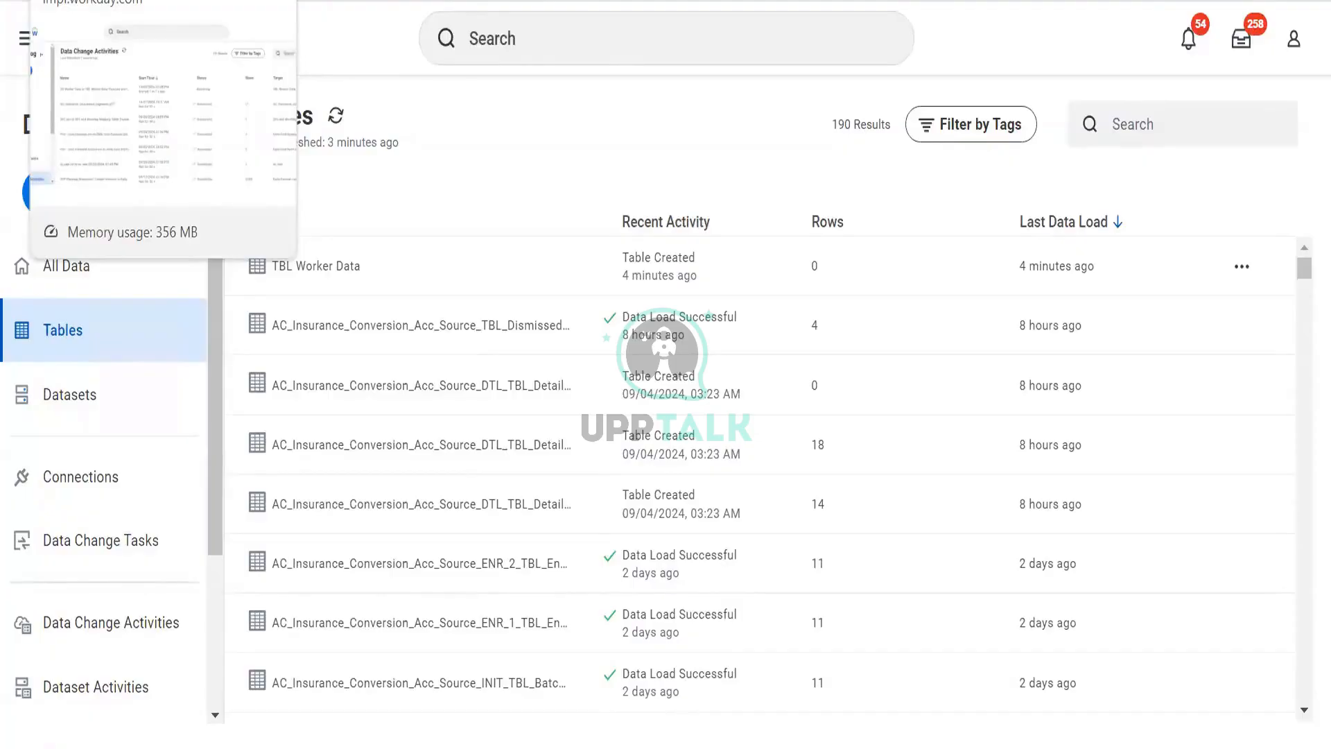
left_click(104, 0)
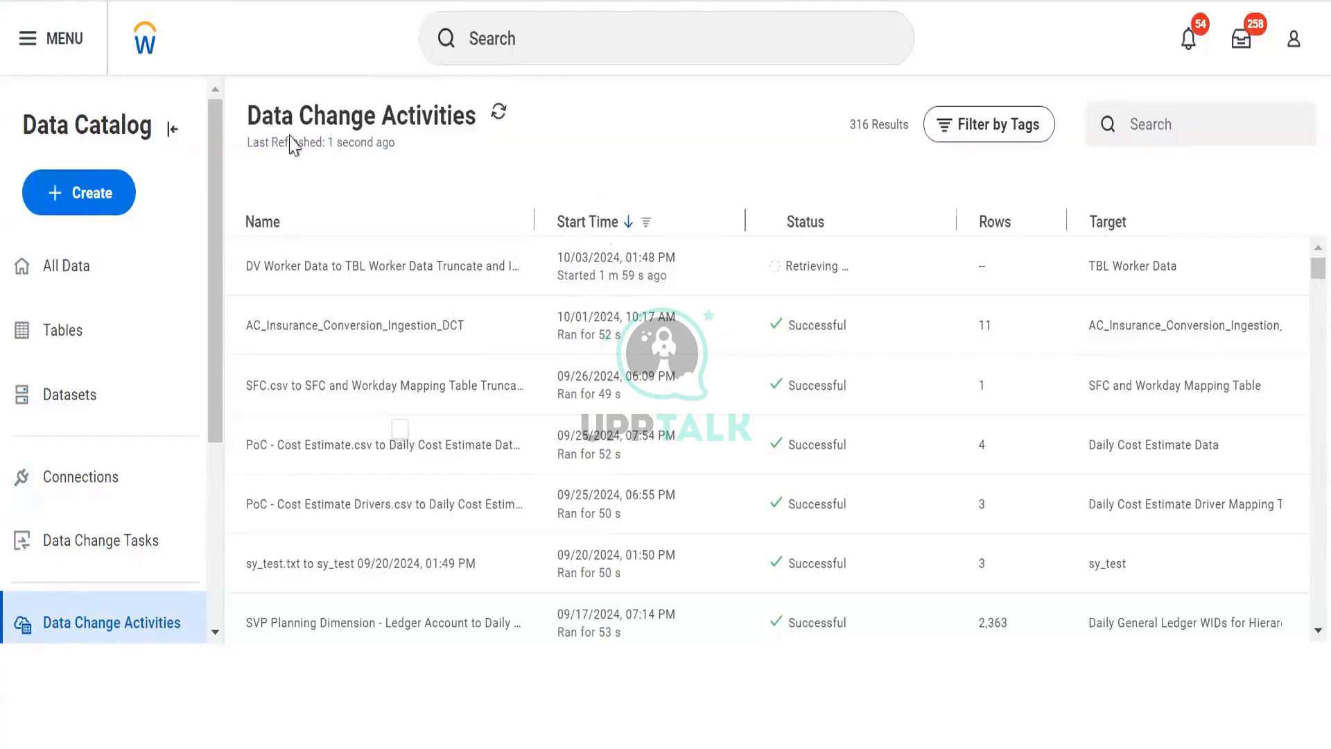
Step: Create a derived dataset that imports the BDS RR Custom Report Test dataset
left_click(88, 193)
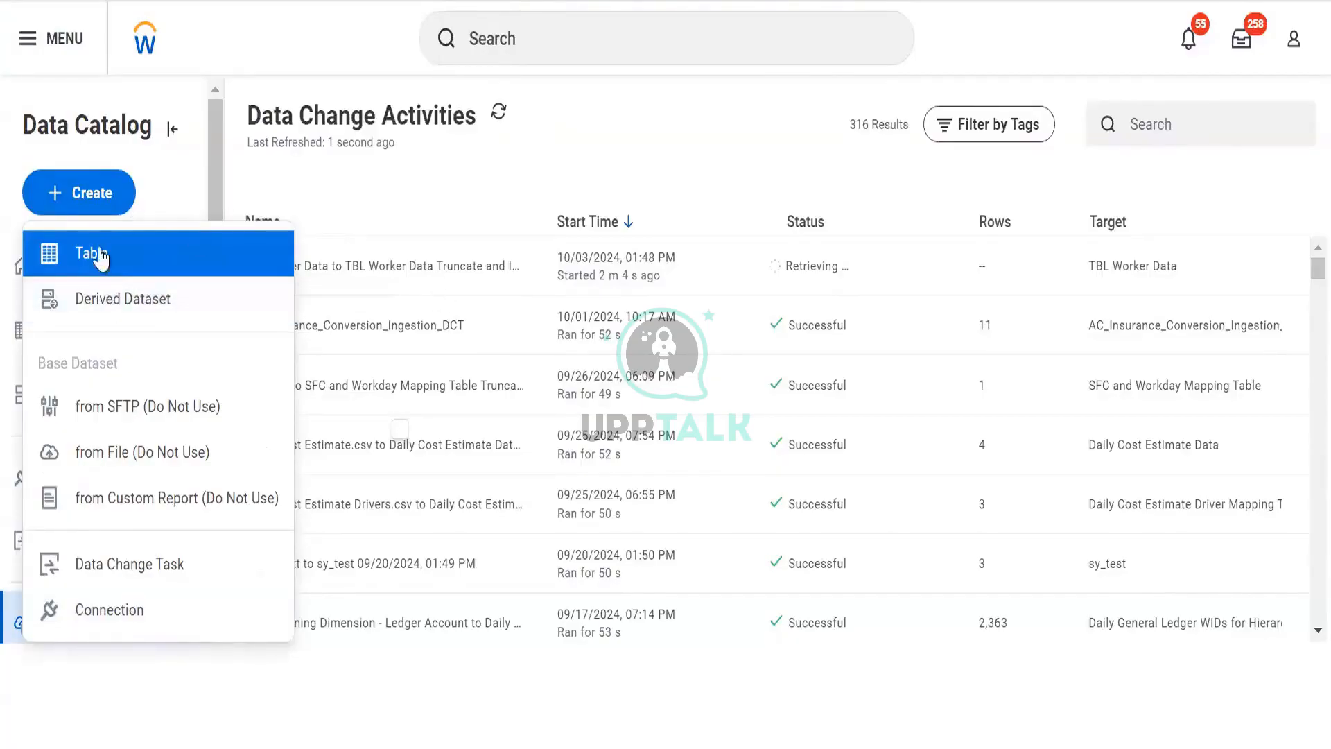
left_click(109, 299)
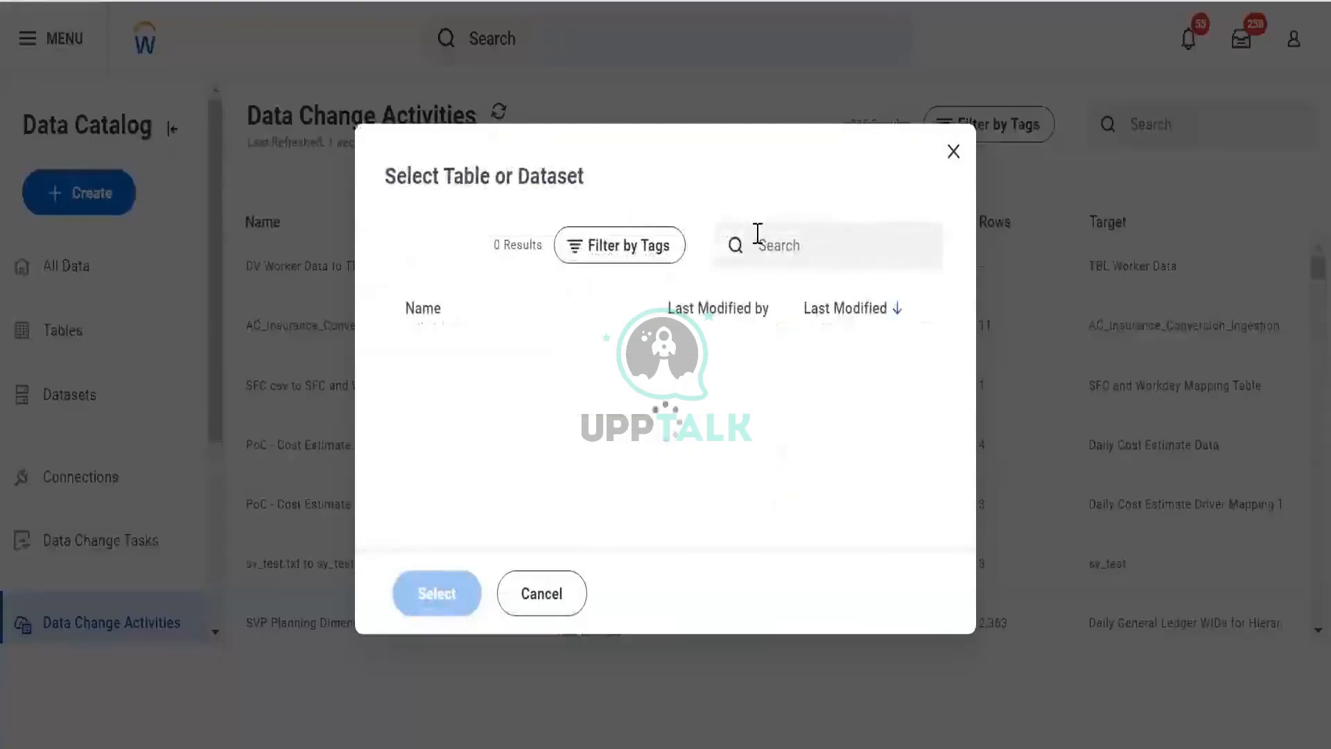
left_click(756, 235)
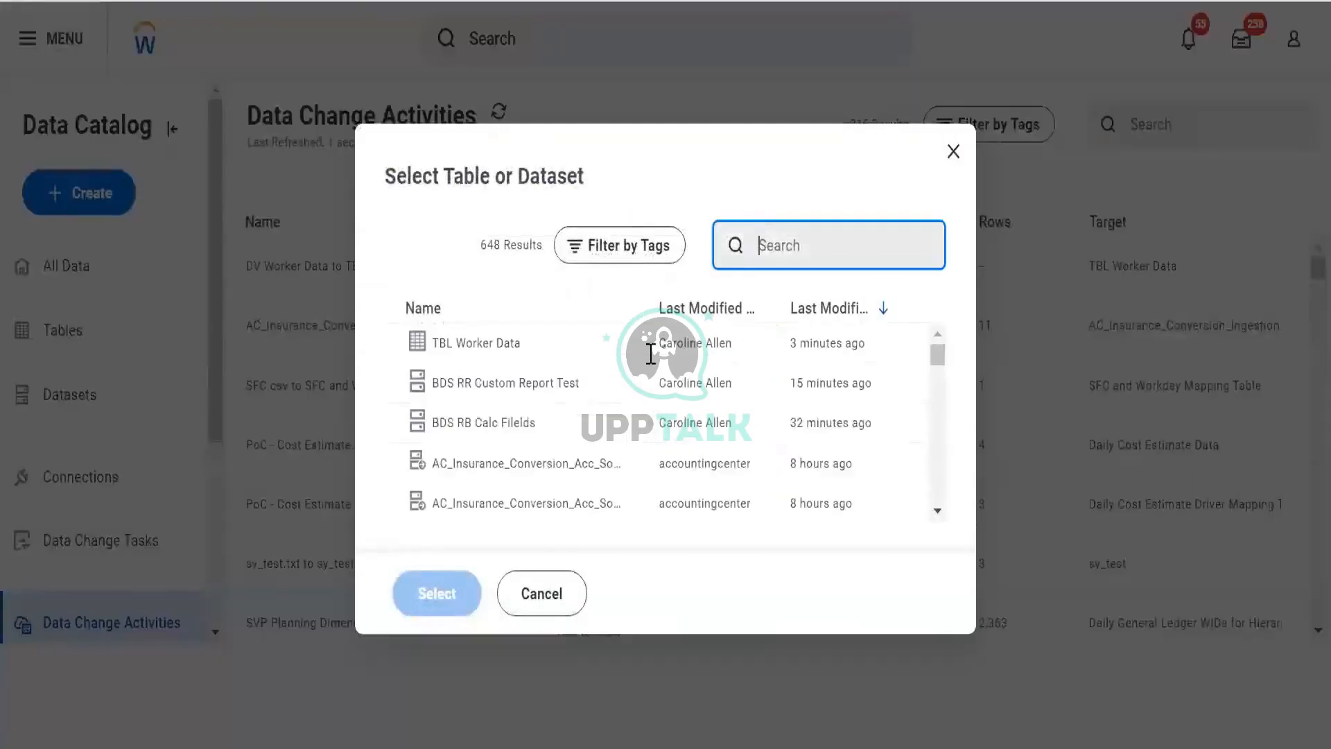
left_click(555, 386)
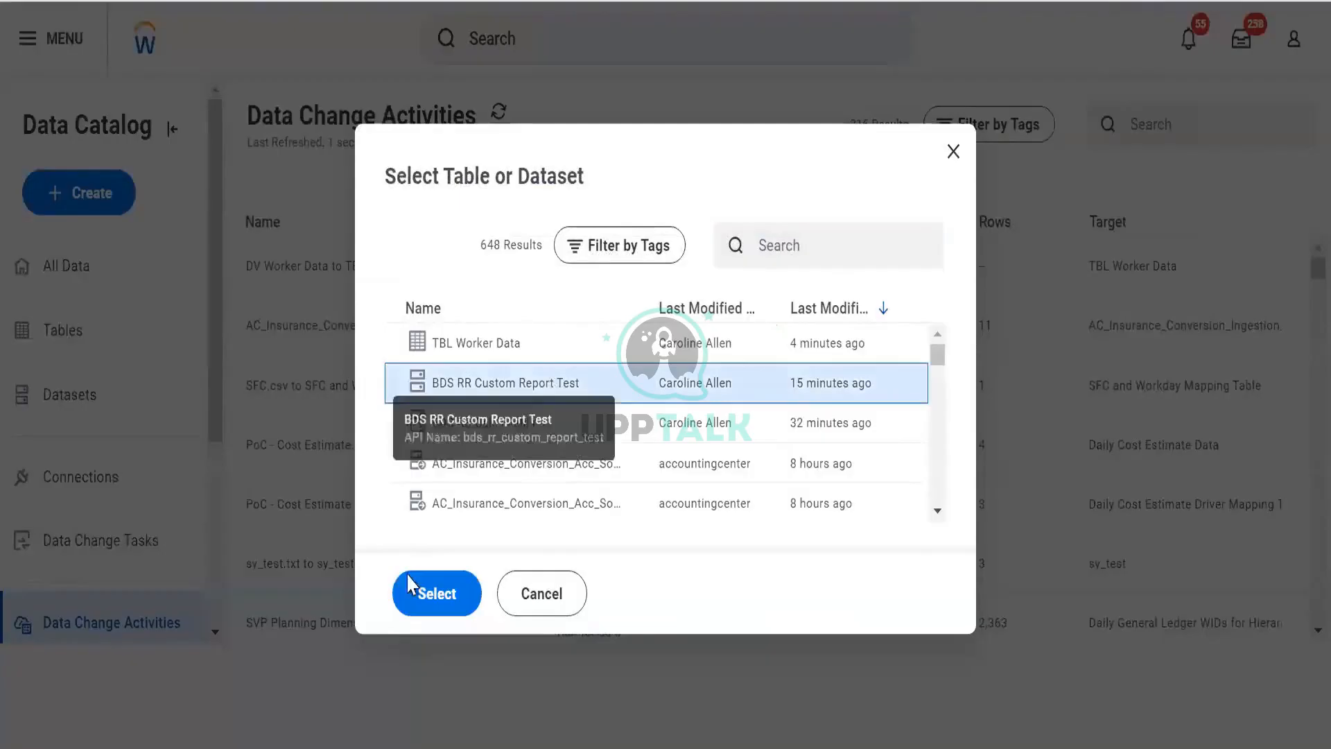
left_click(407, 598)
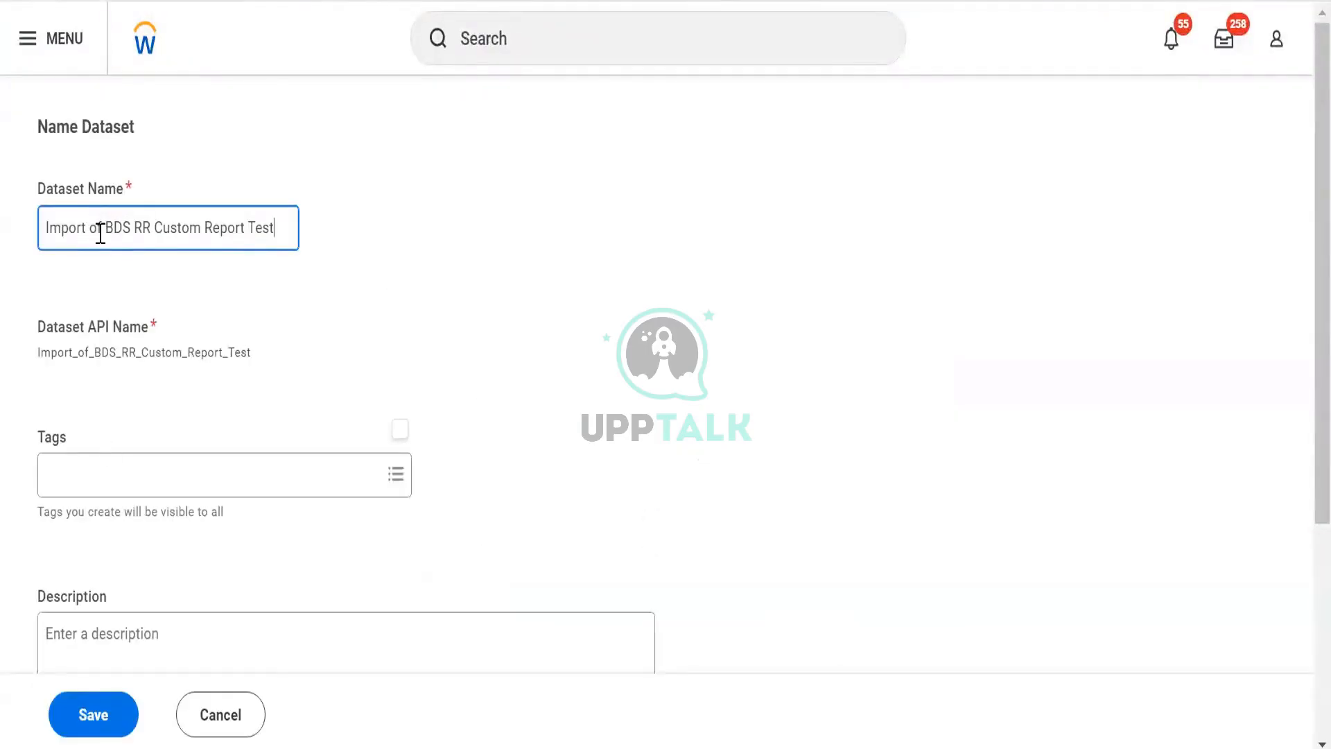
Step: Name the derived dataset DDS RR Custom Report Test, tag it Personal Data and save it
left_click_drag(130, 229, 7, 258)
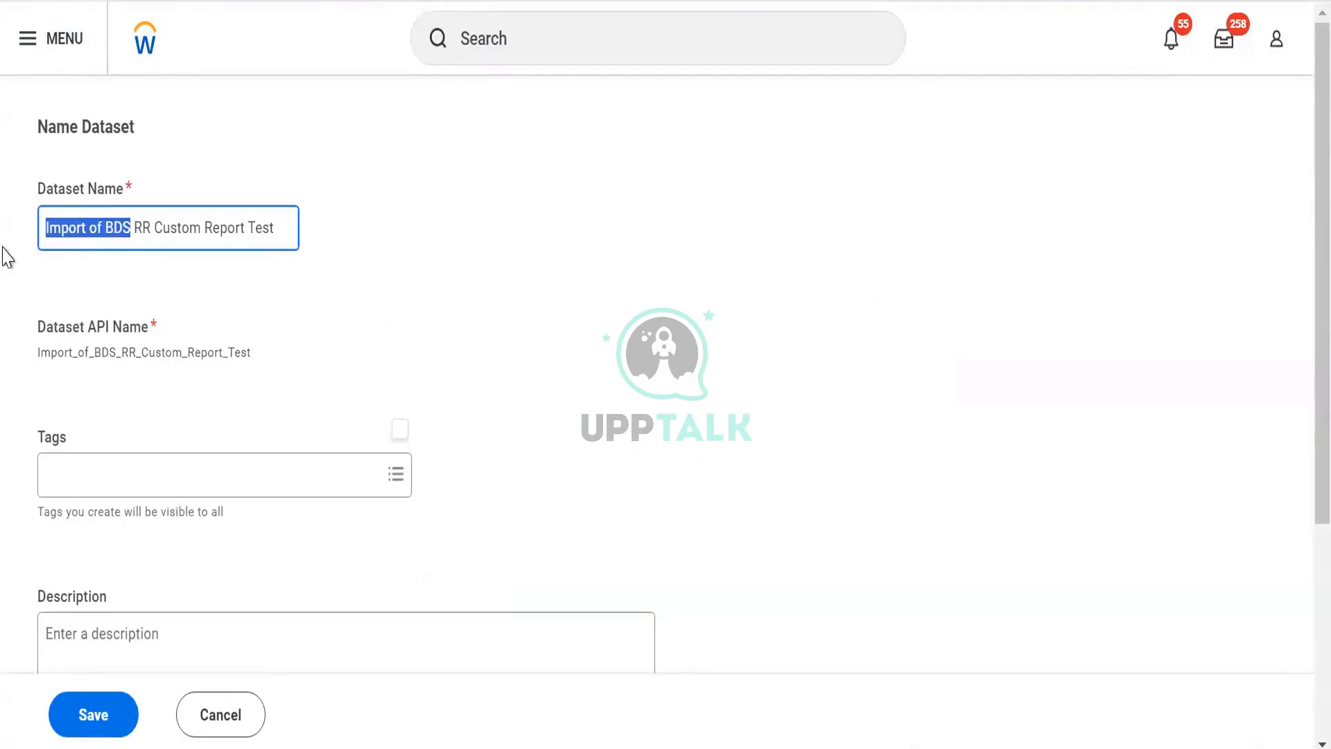
type("DDS")
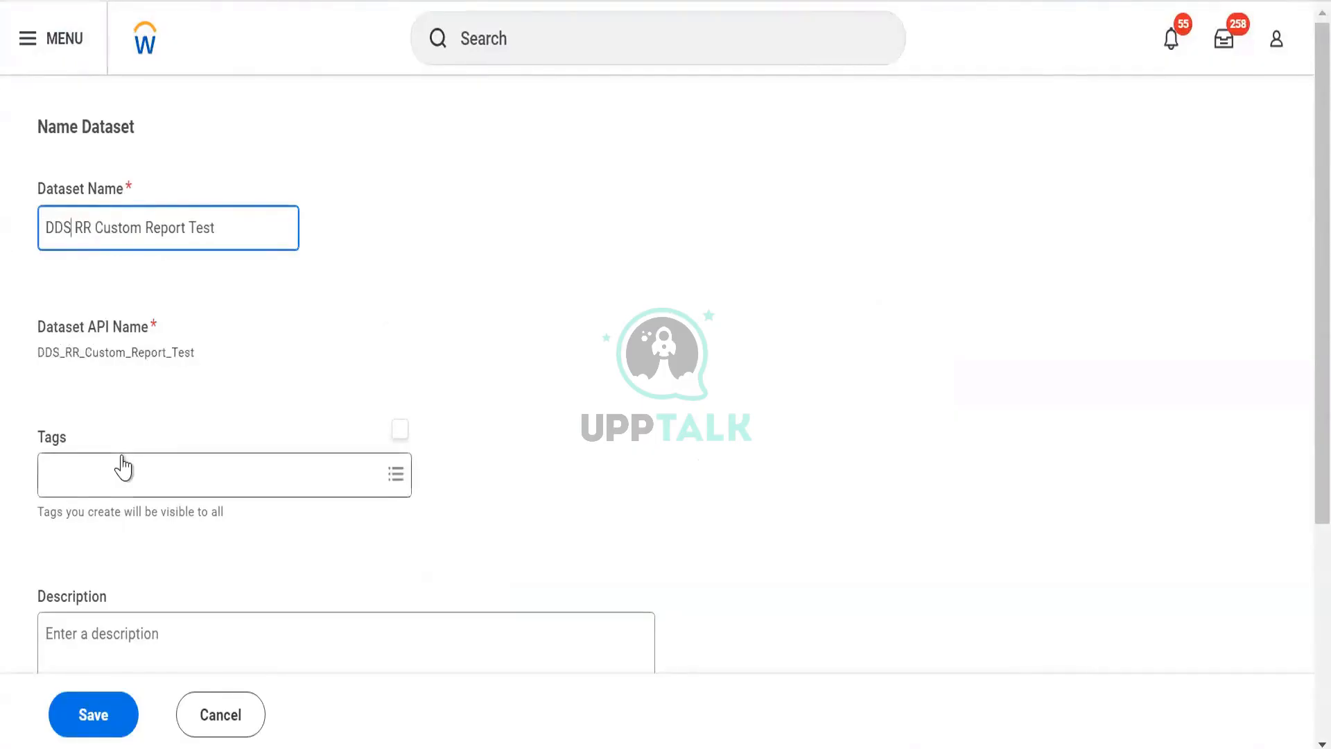
left_click(124, 466)
type("pers")
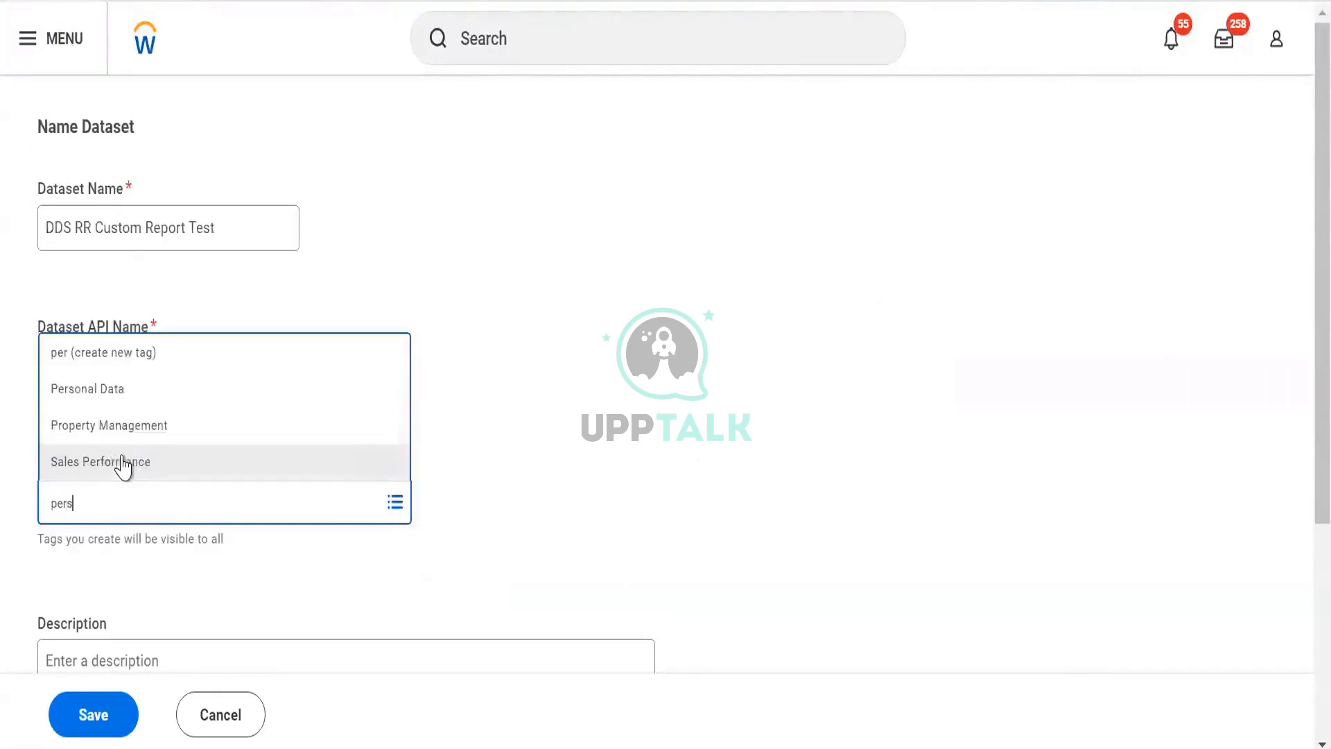
left_click(121, 470)
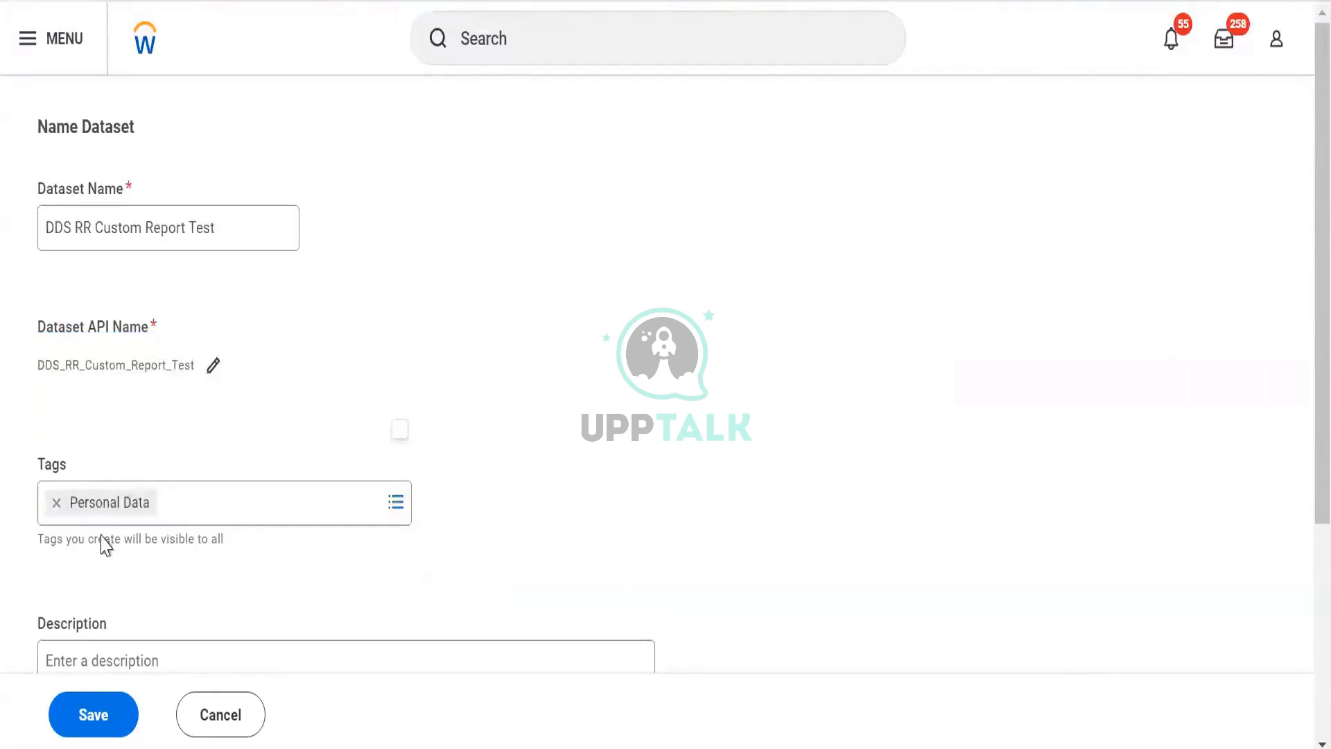
scroll(107, 669, "down", 5)
left_click(94, 714)
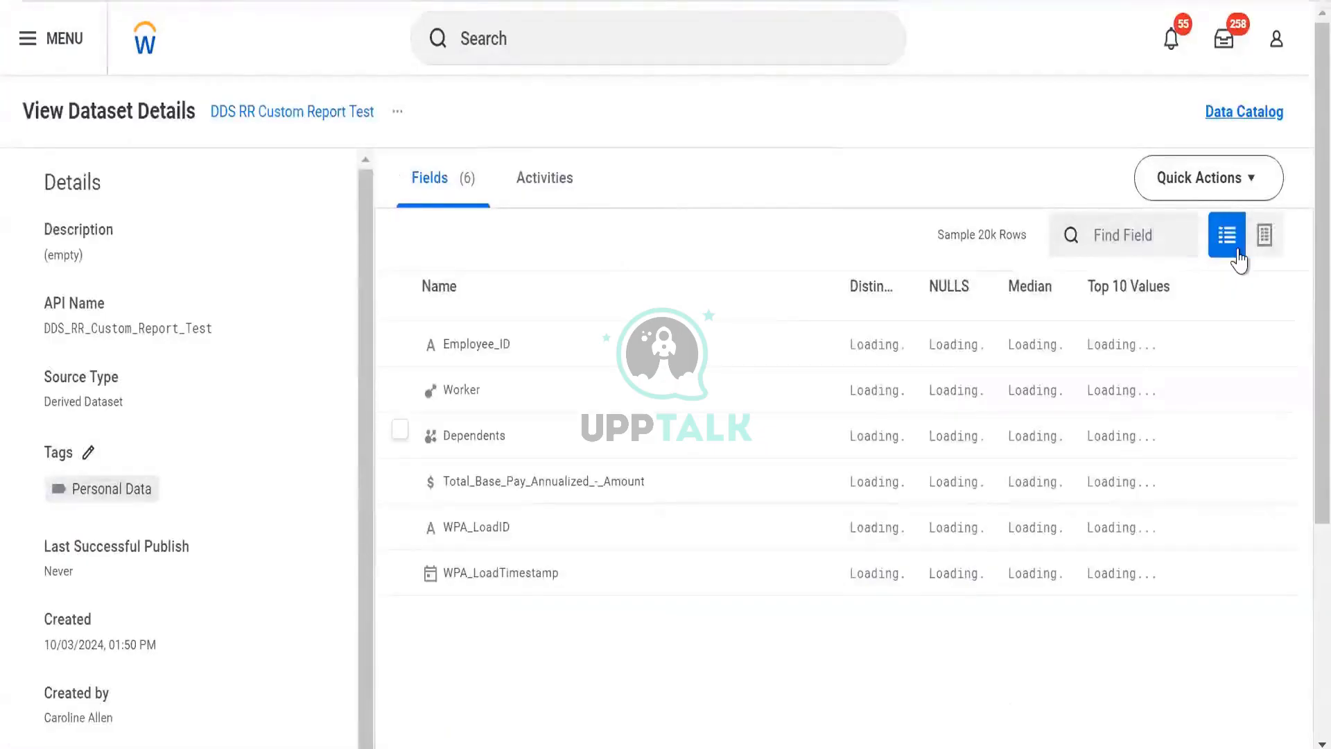
Step: View the derived dataset's sample rows, and open its transformations for editing with the list of stage types to add
left_click(1252, 244)
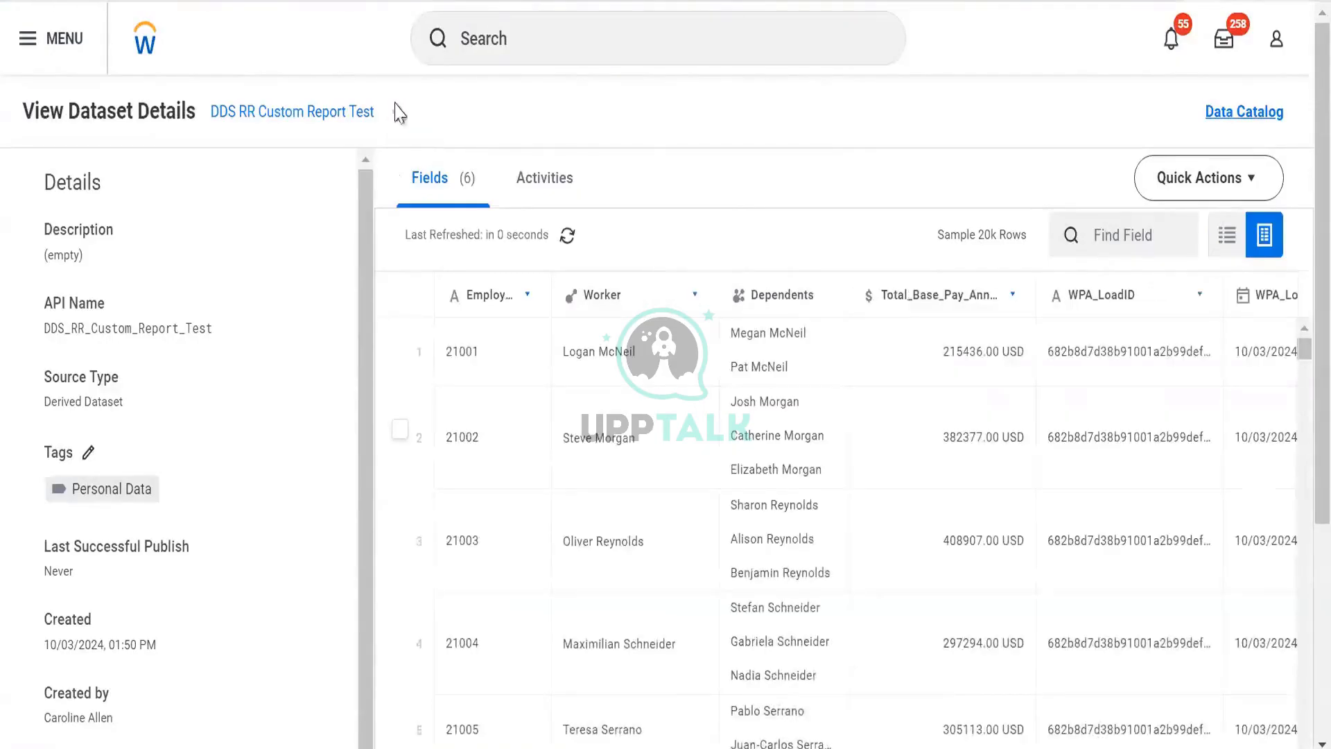
left_click(397, 114)
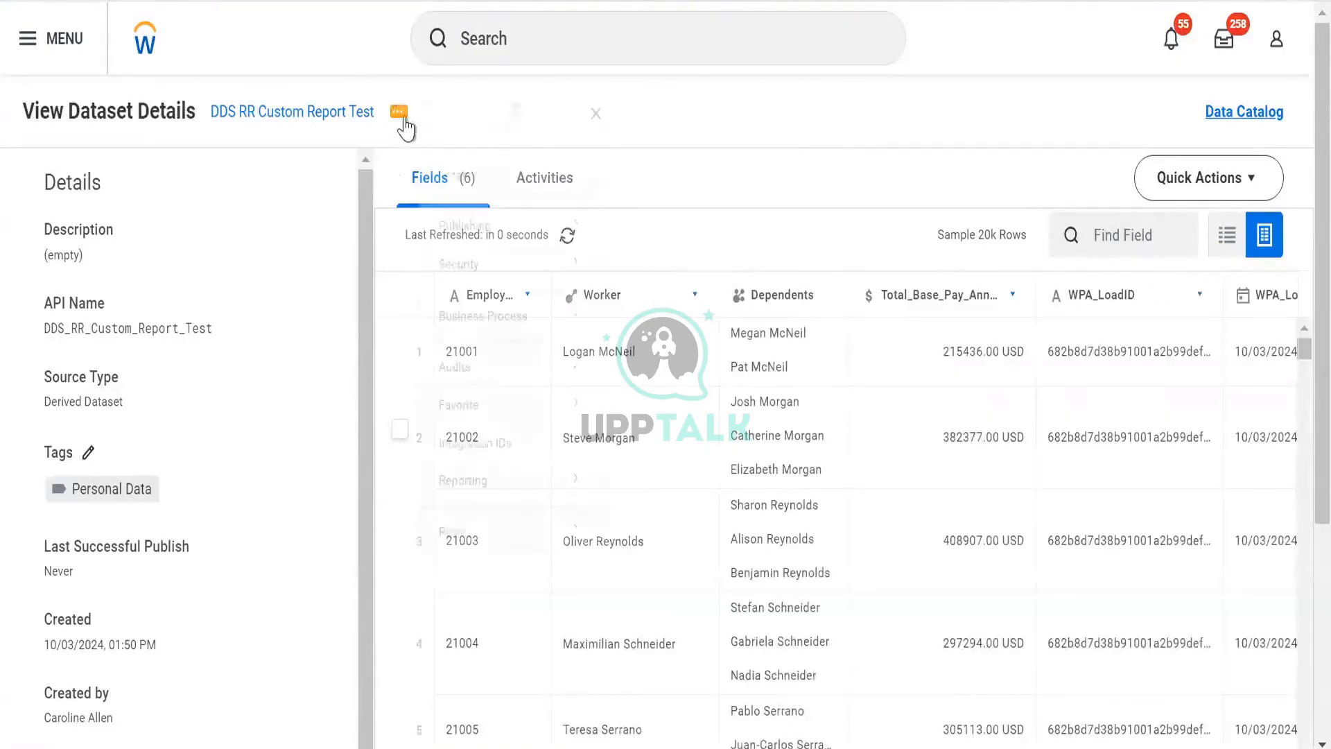
left_click(444, 175)
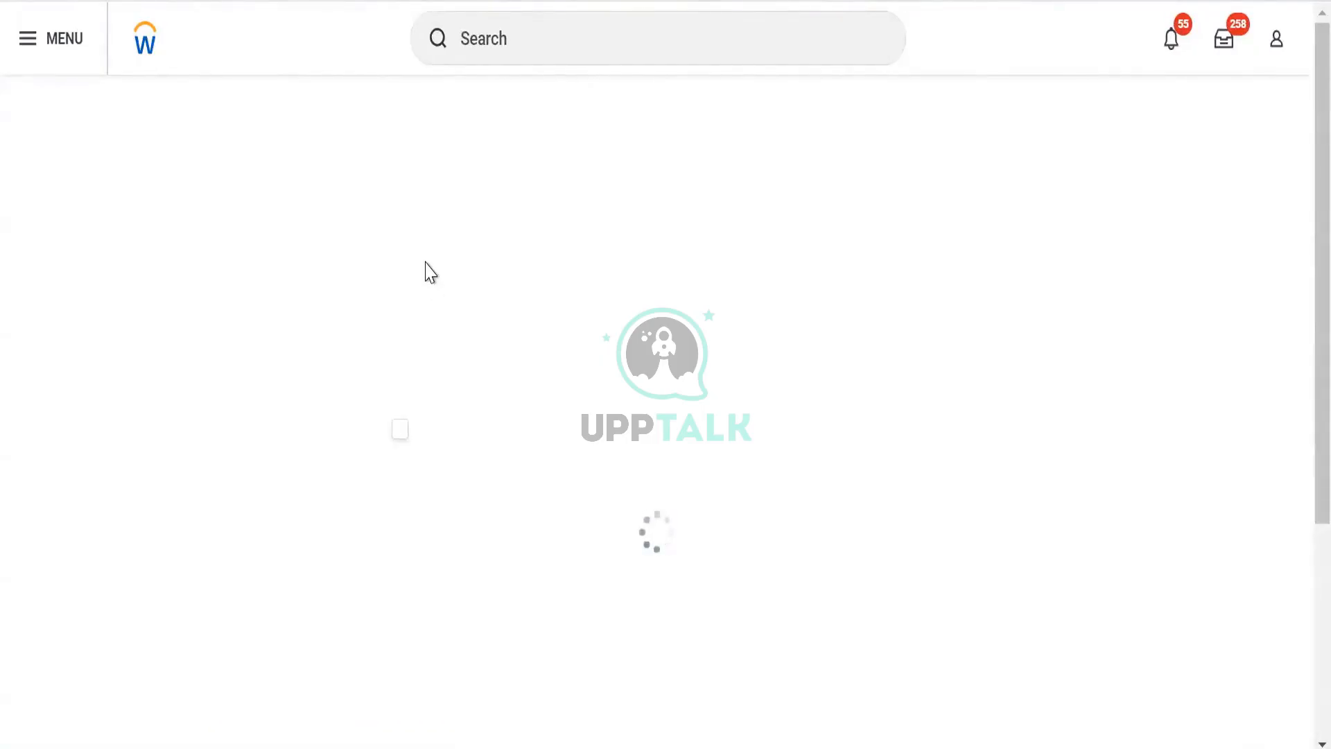
left_click(139, 411)
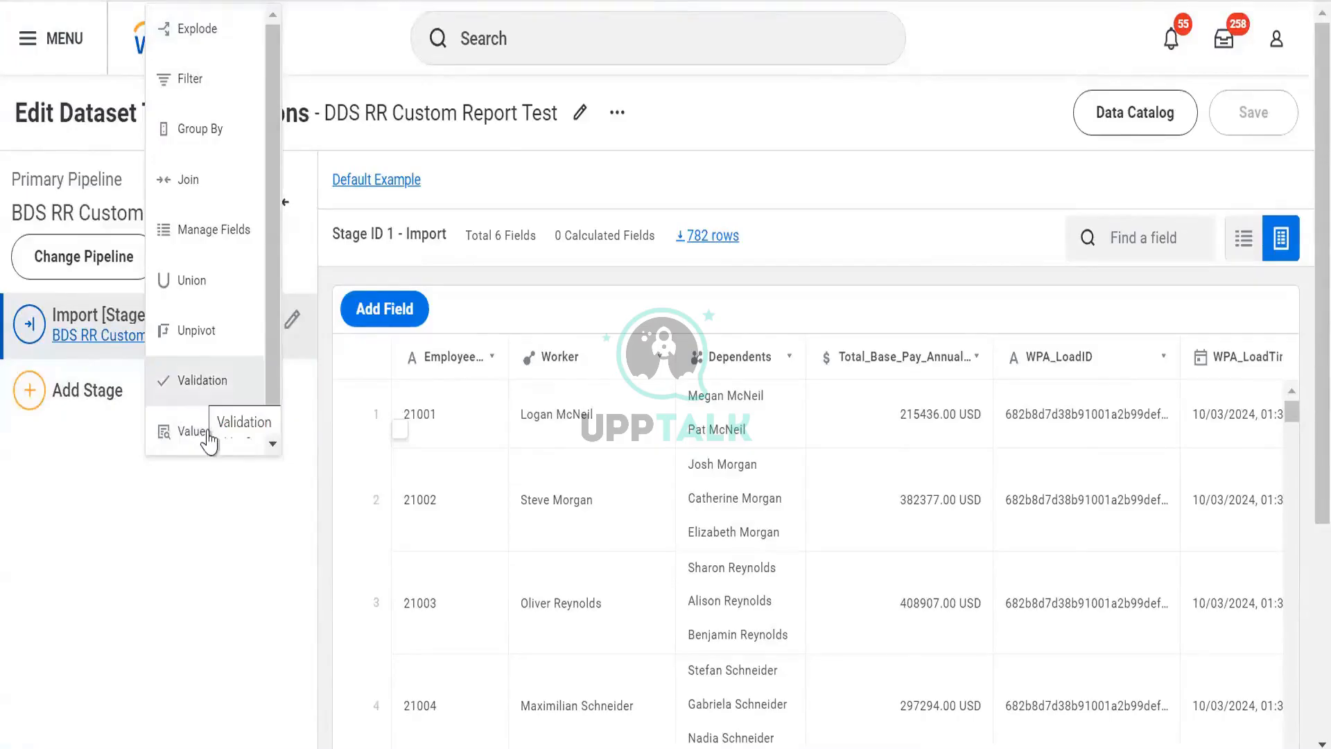
Step: Start an Explode stage after the import stage and choose the multi-instance Dependents field as the field to explode
left_click(215, 50)
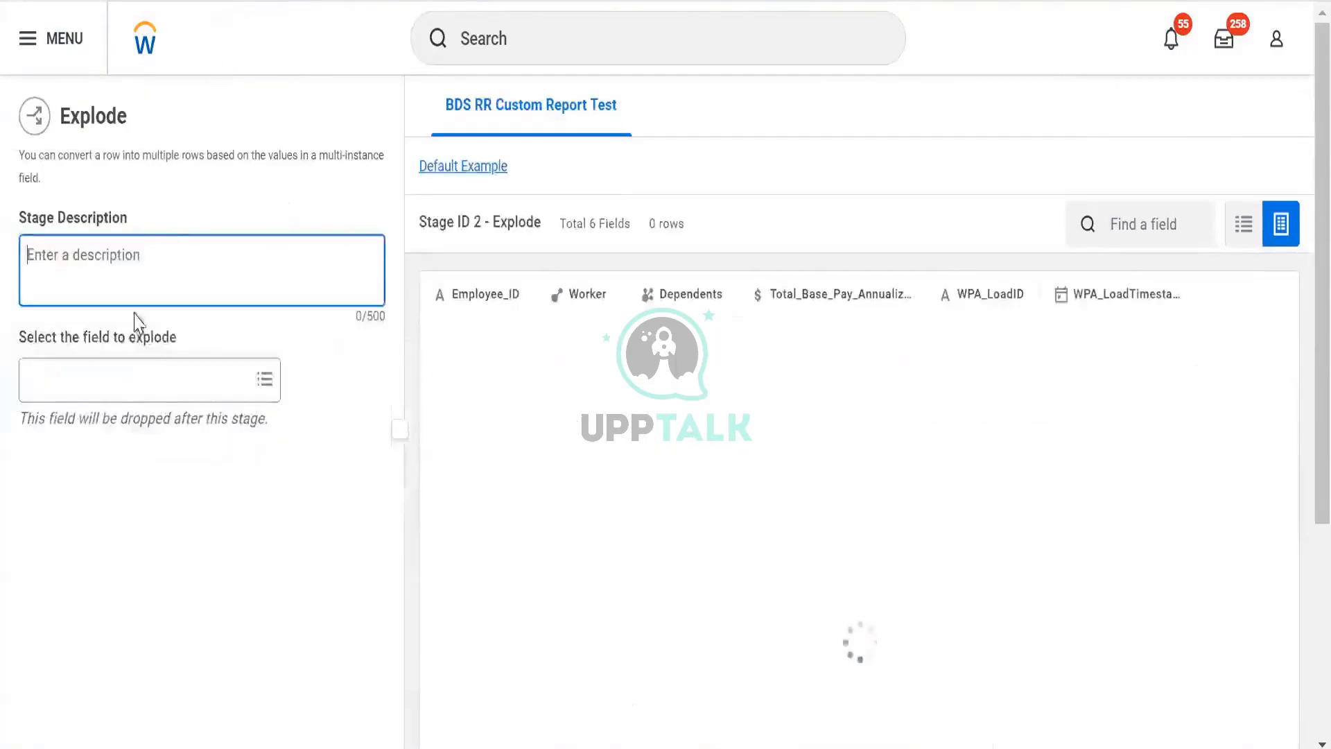
left_click(138, 368)
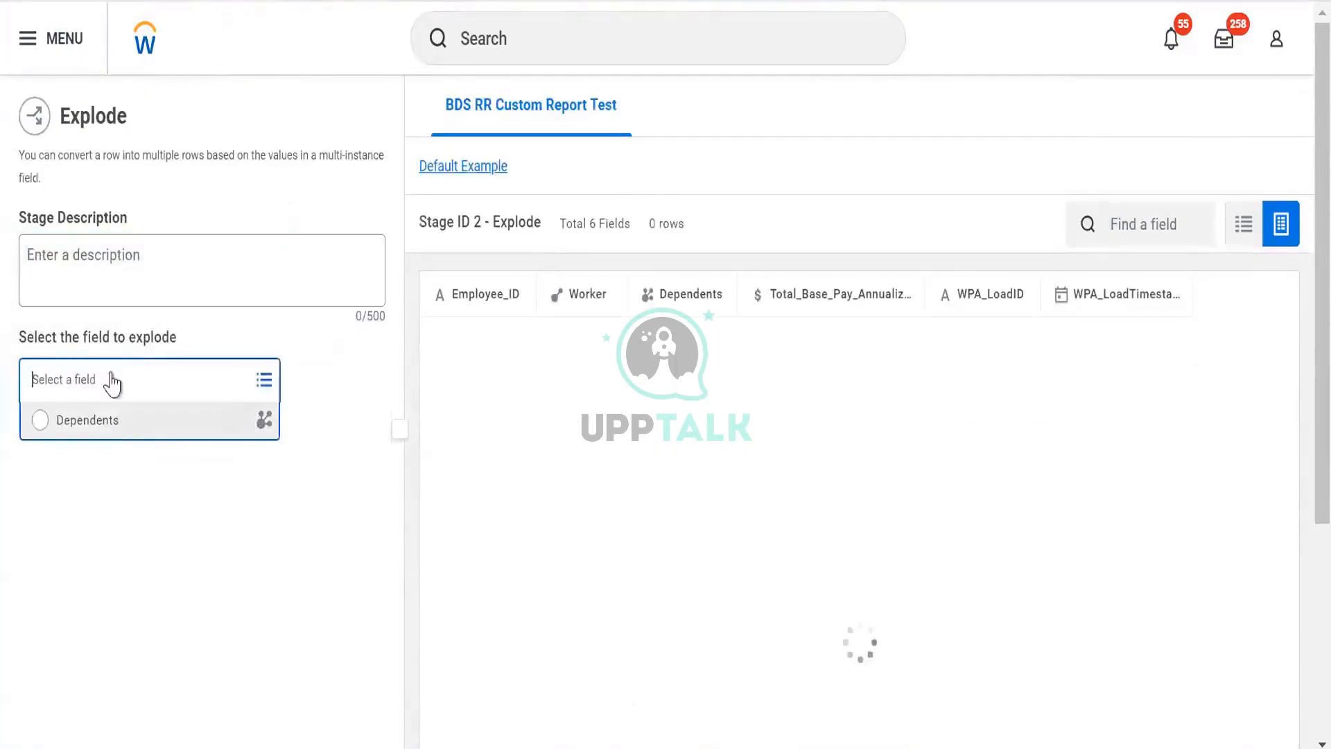
left_click(117, 422)
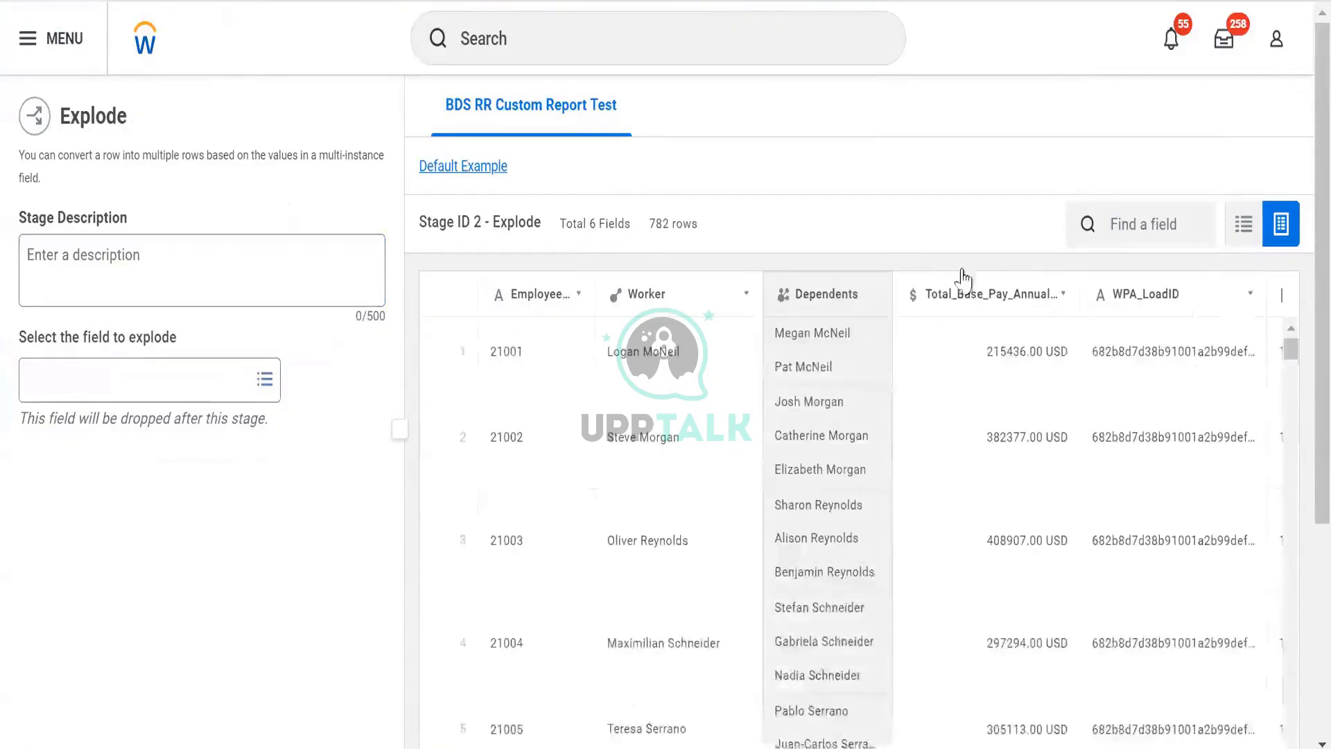
left_click(202, 389)
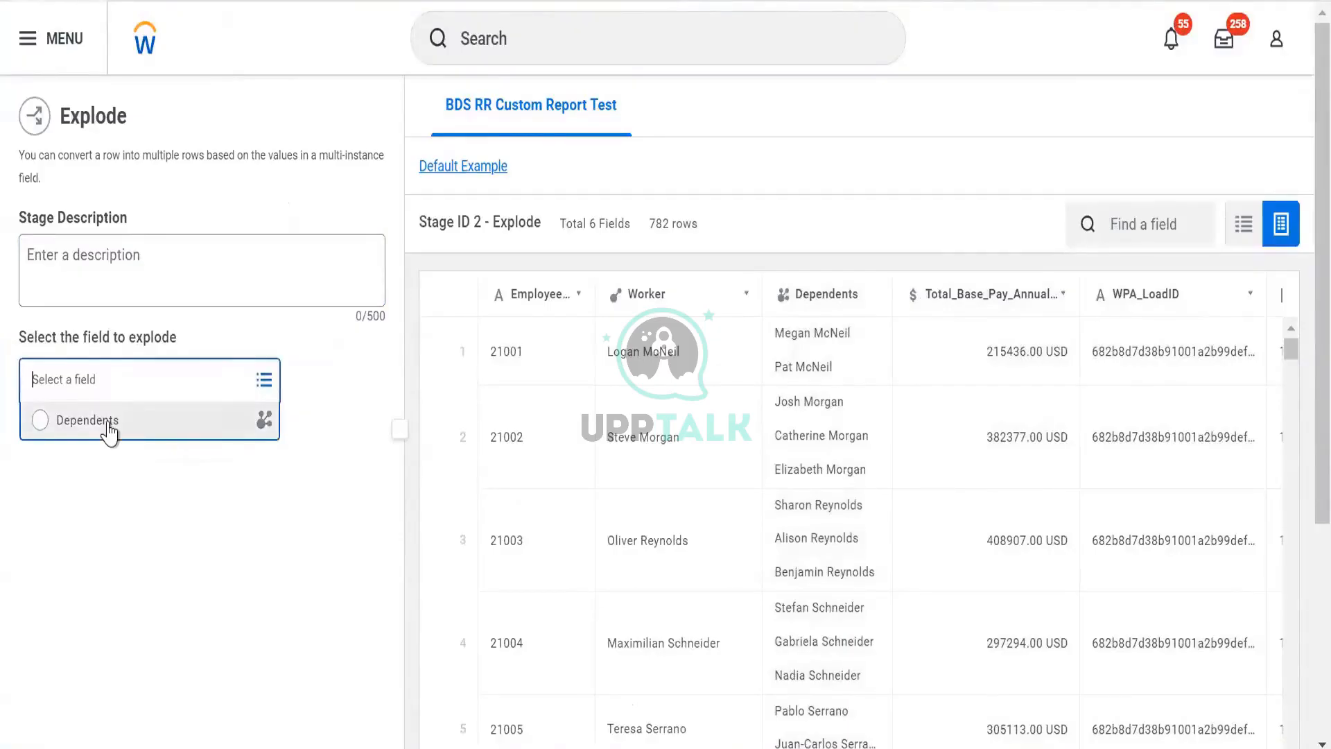
left_click(269, 425)
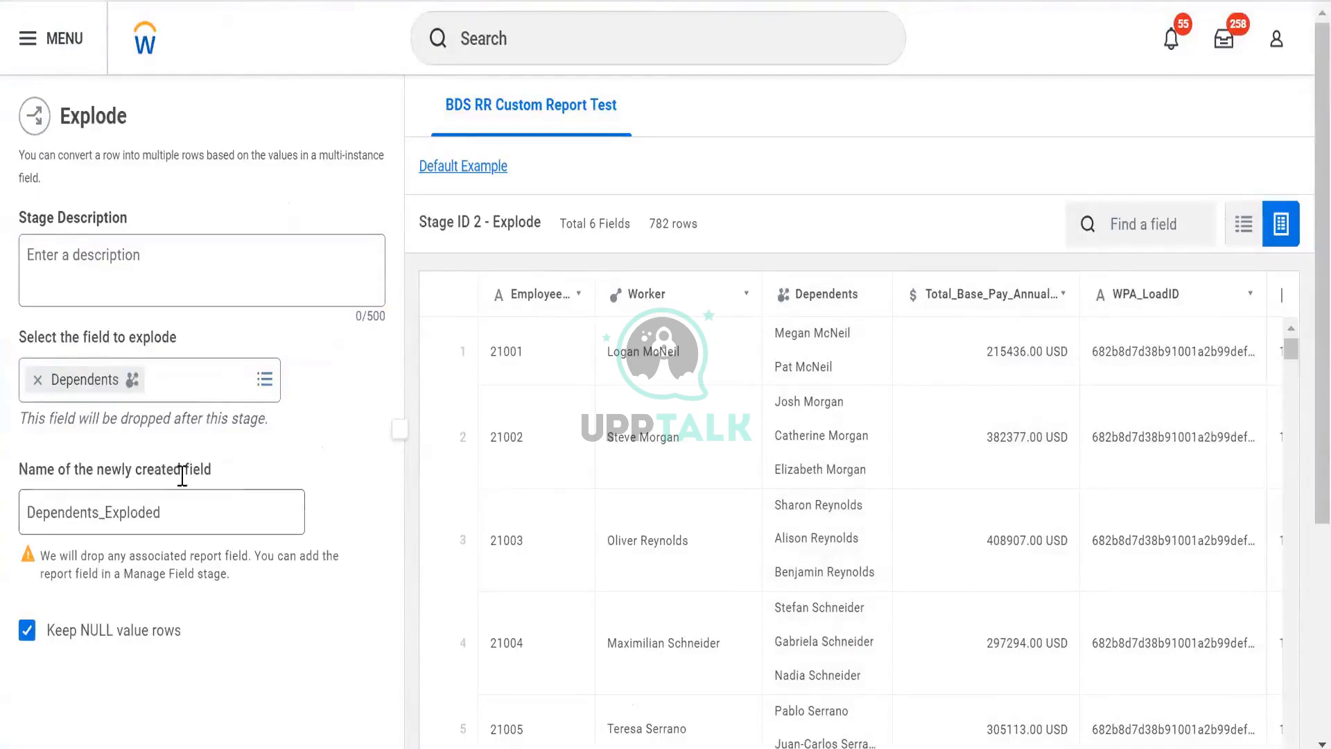
left_click(208, 512)
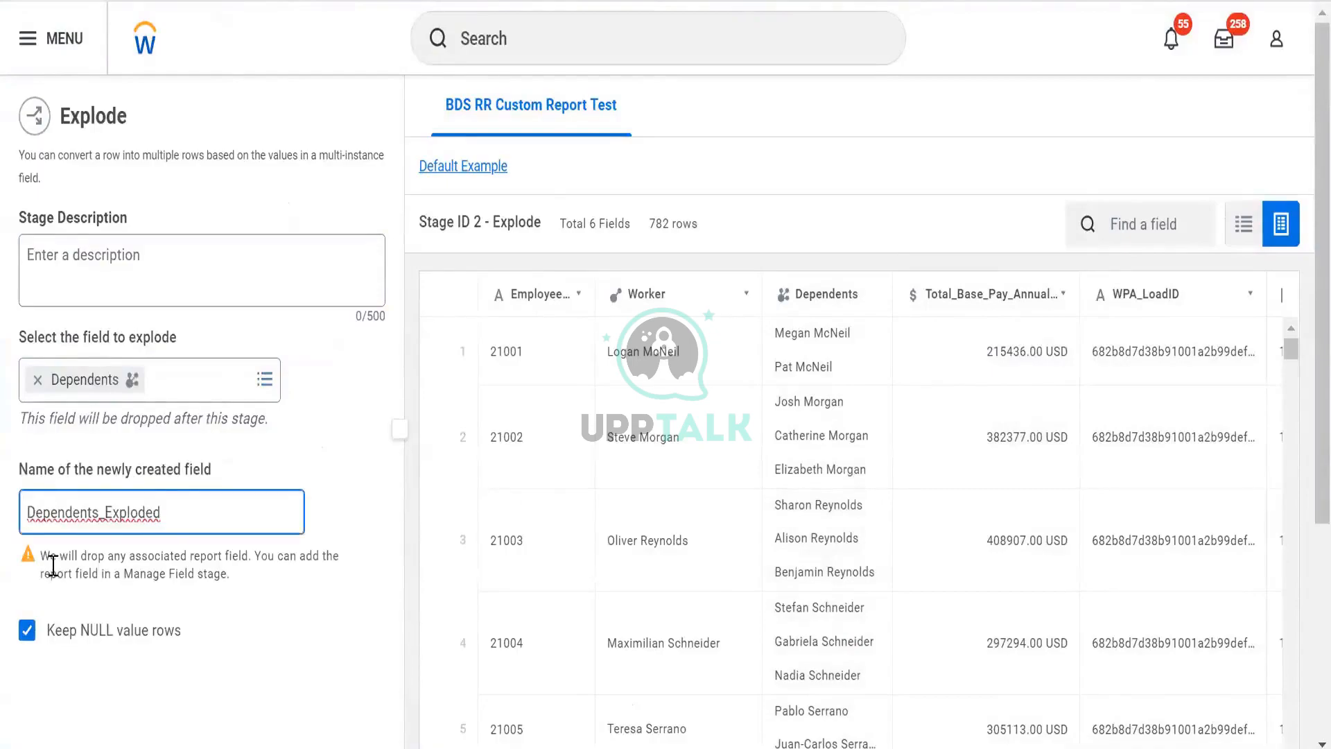
Step: Read the note about dropped report fields and preview the Explode stage's output with NULL value rows kept
scroll(196, 550, "down", 2)
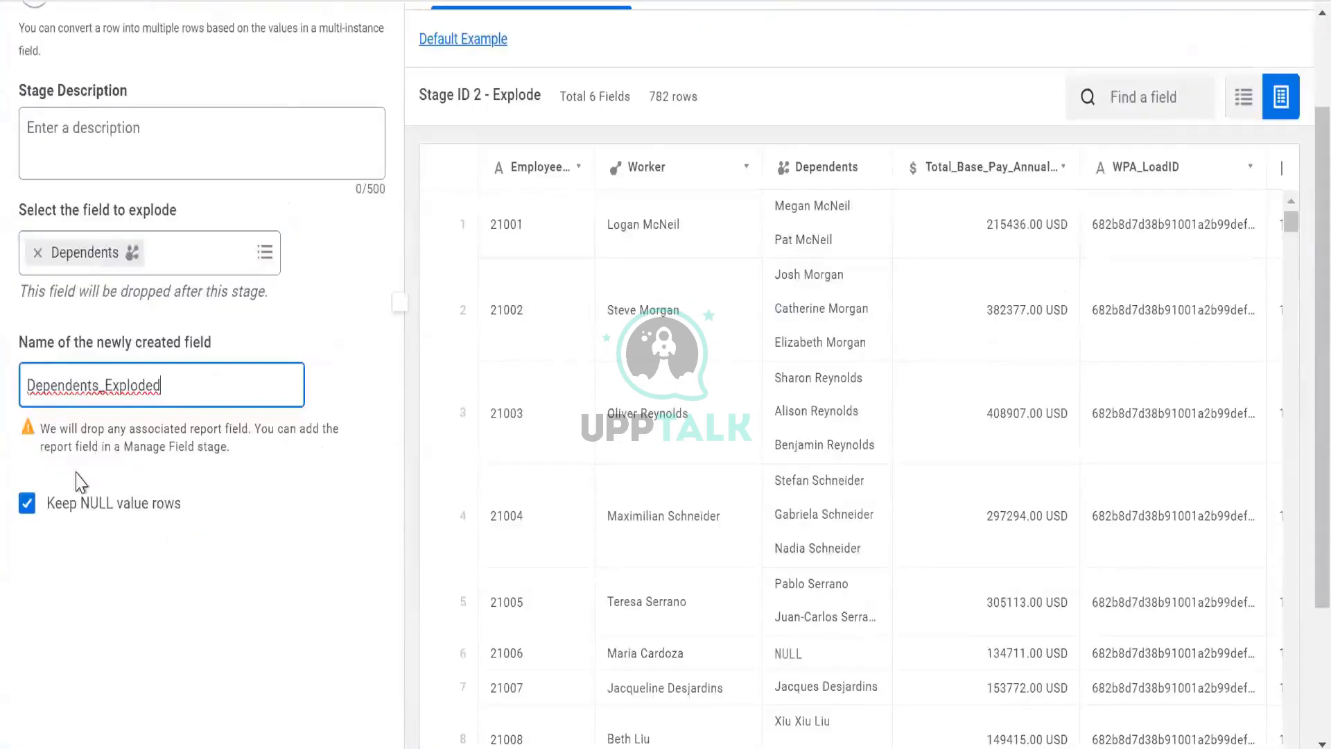
left_click_drag(49, 428, 303, 452)
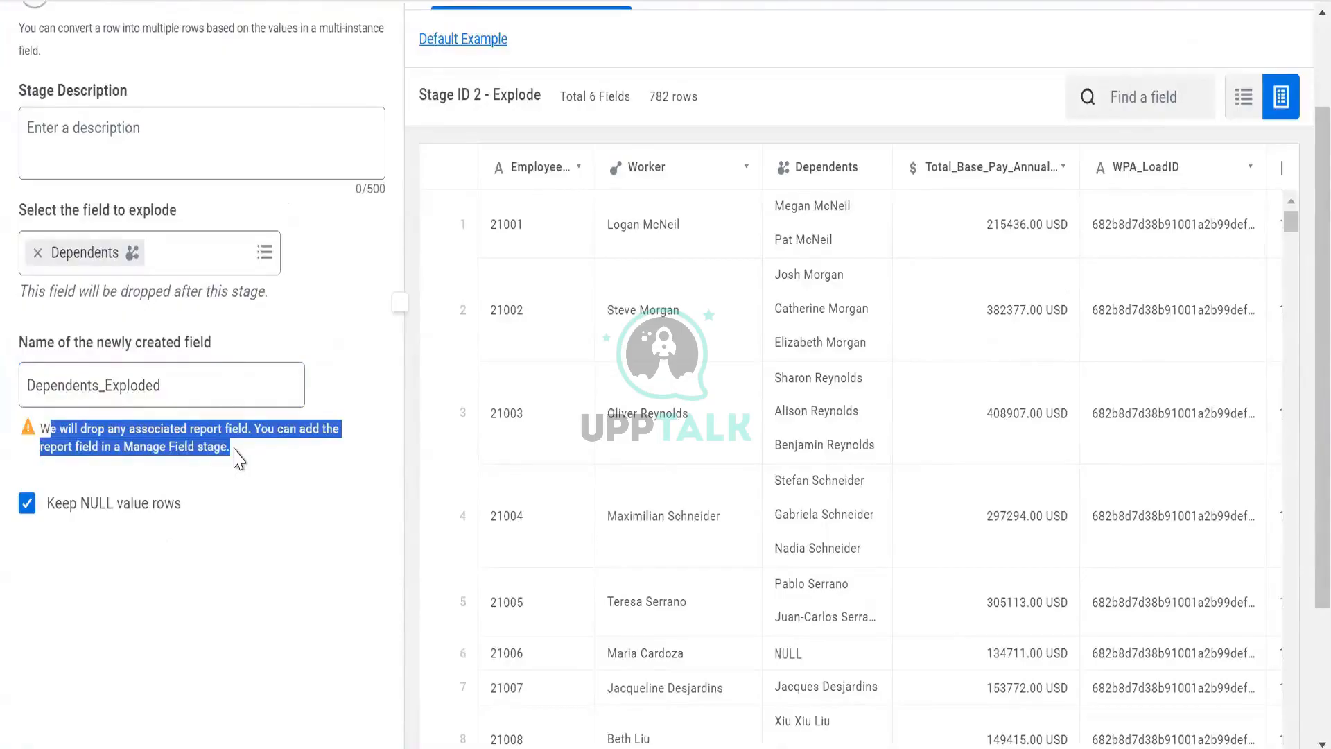
left_click(169, 414)
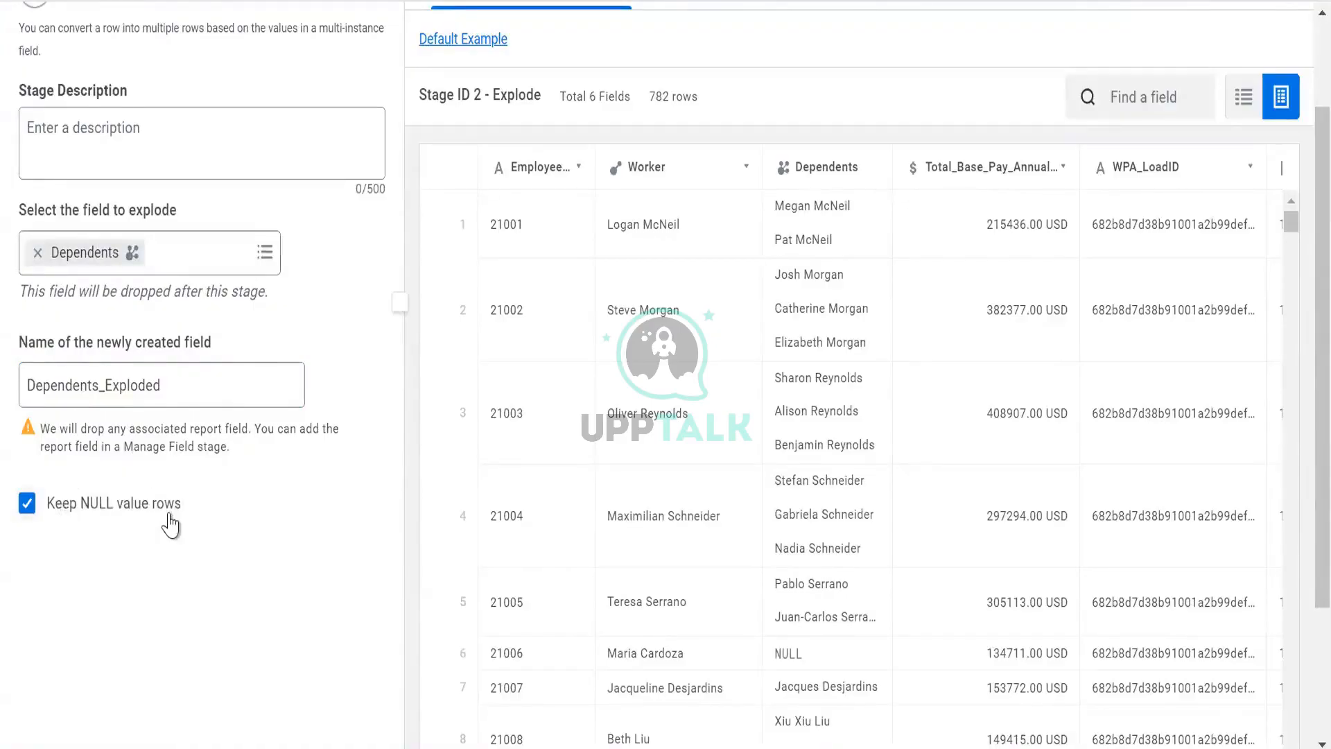
scroll(170, 510, "down", 3)
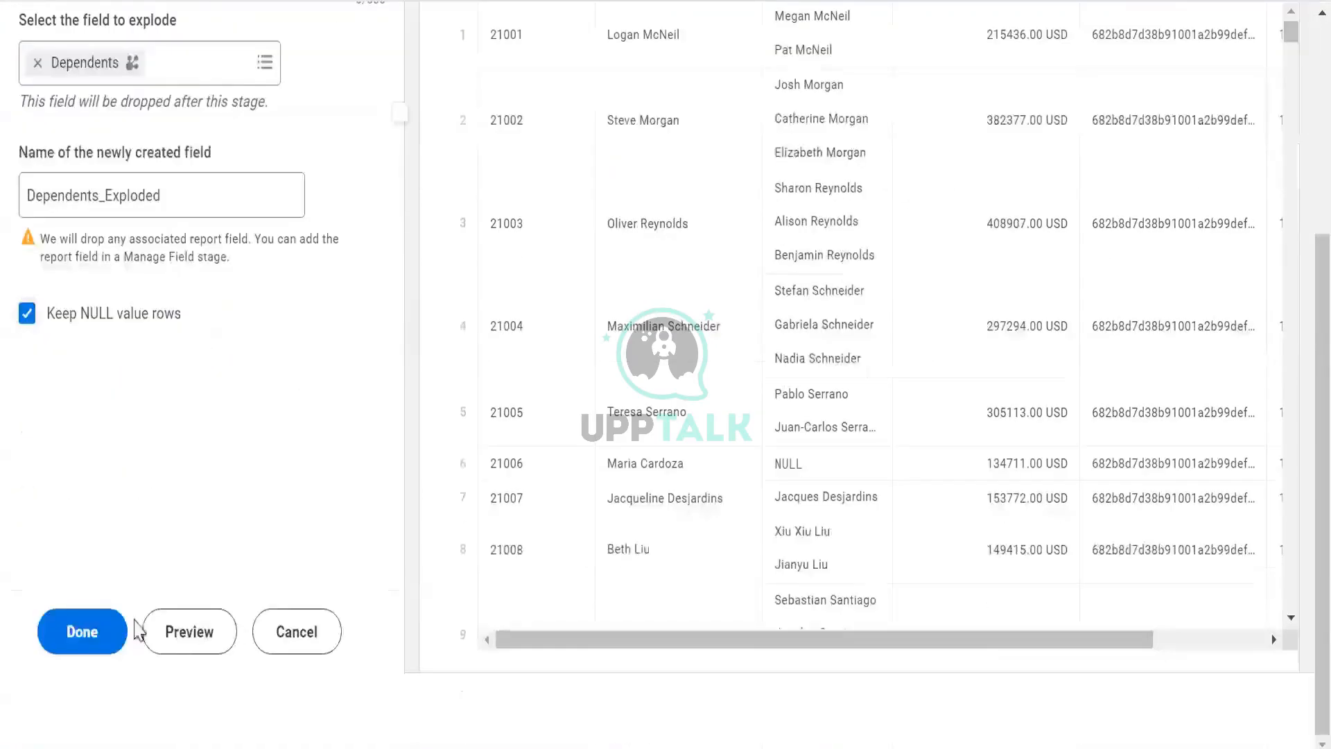
left_click(184, 642)
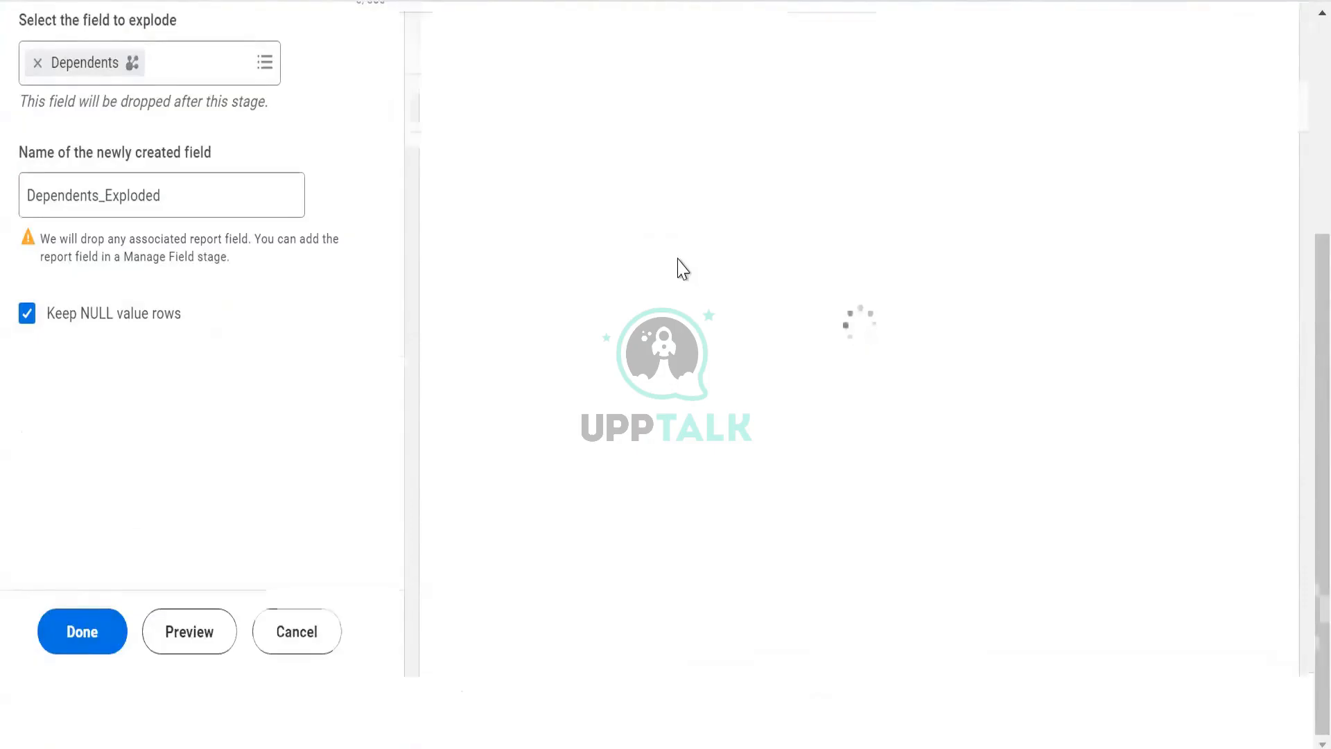
scroll(672, 253, "up", 4)
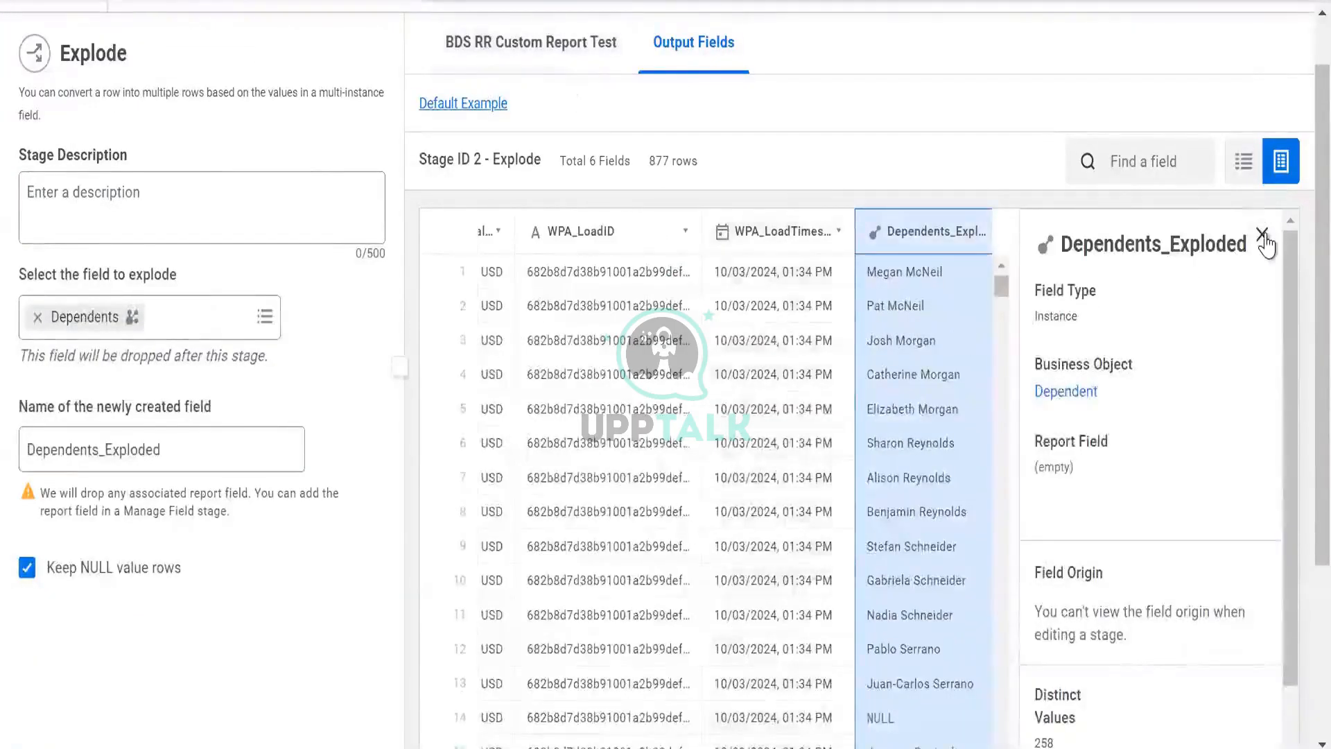
left_click(1263, 235)
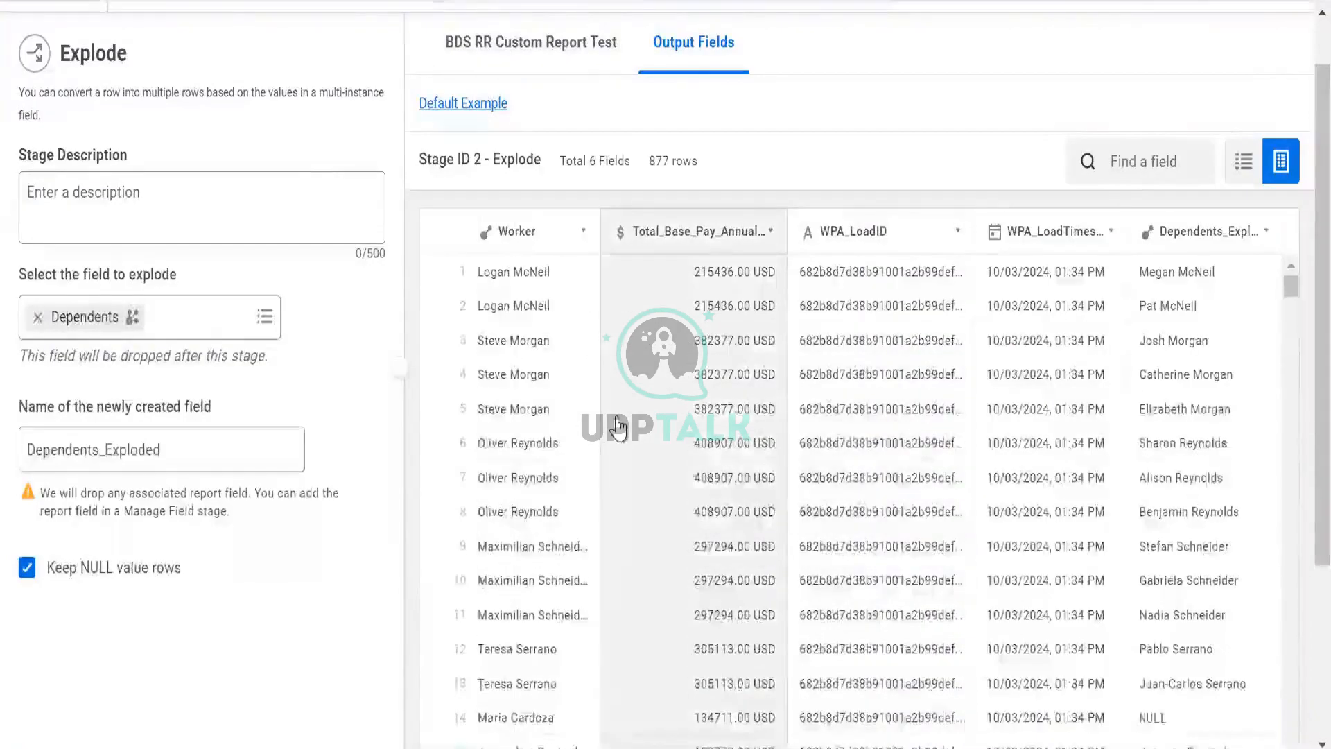
Step: Examine in the output rows how each worker is repeated for every value in Dependents_Exploded
scroll(619, 418, "left", 2)
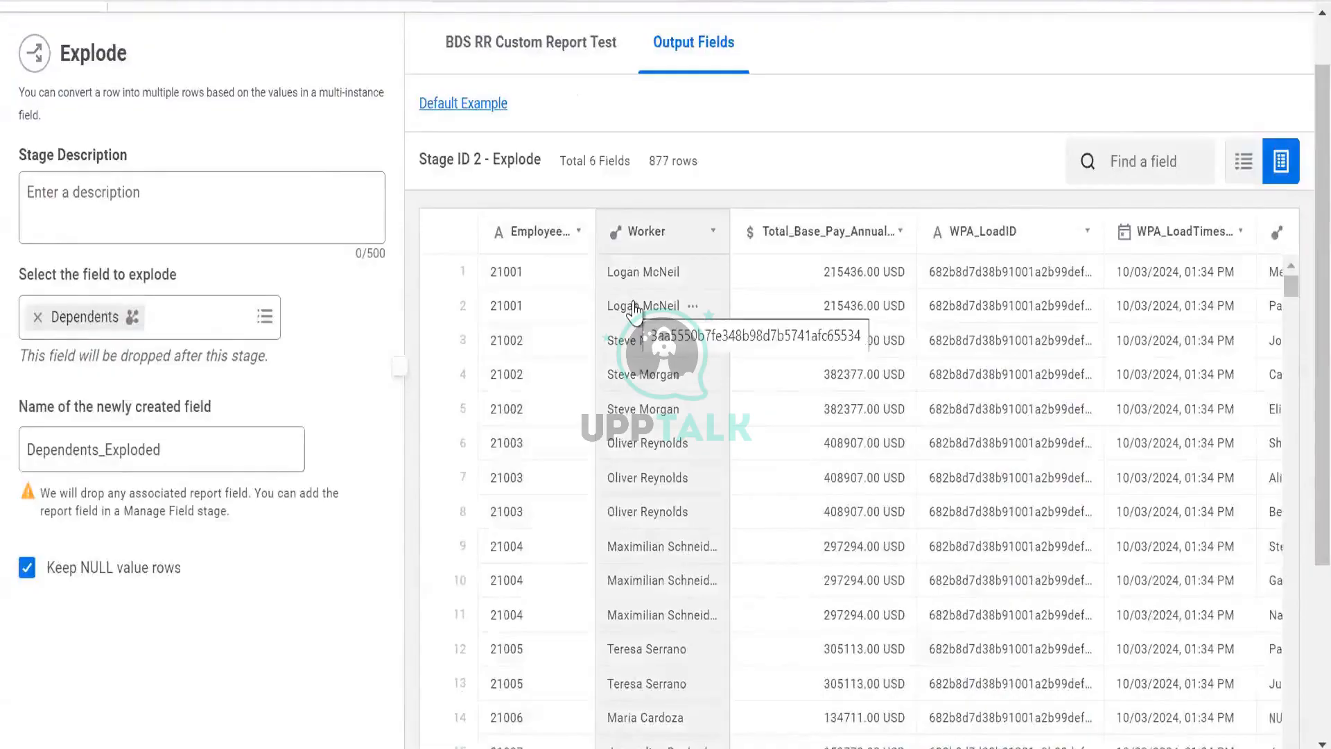
scroll(634, 312, "right", 2)
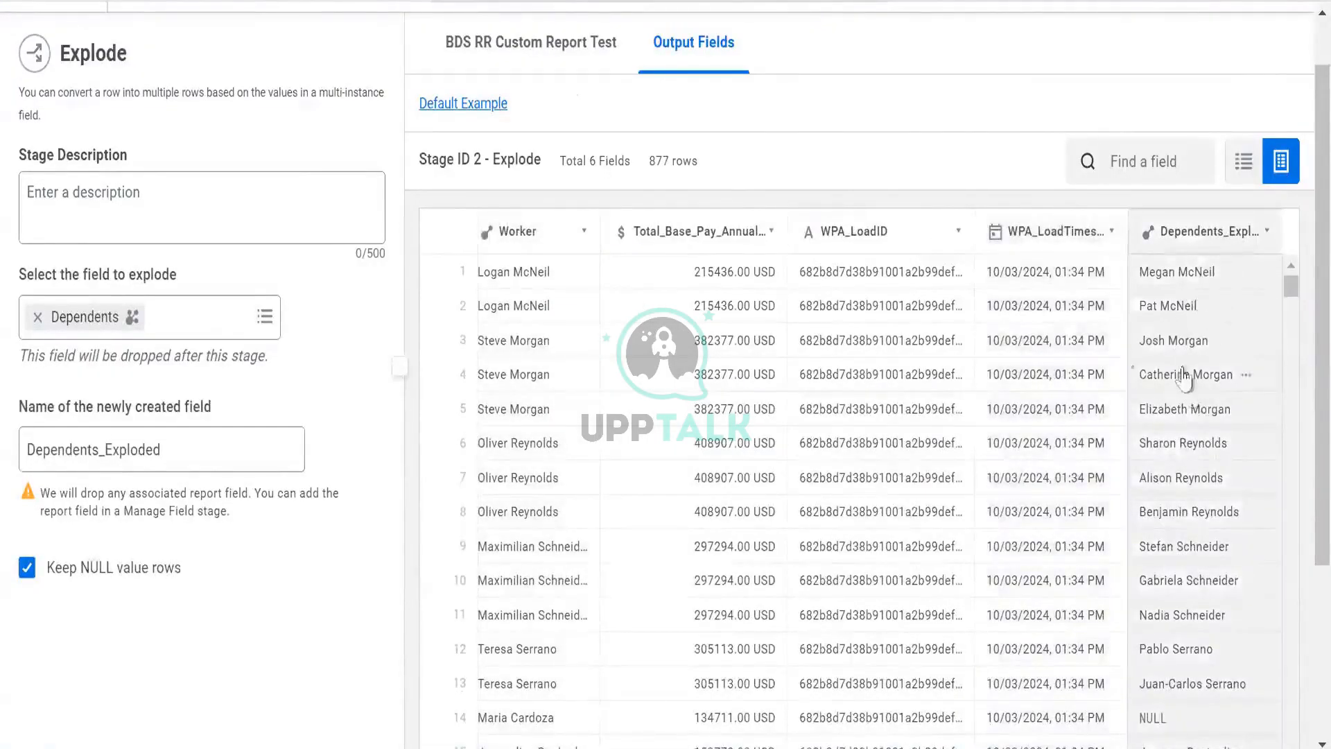
scroll(588, 375, "left", 2)
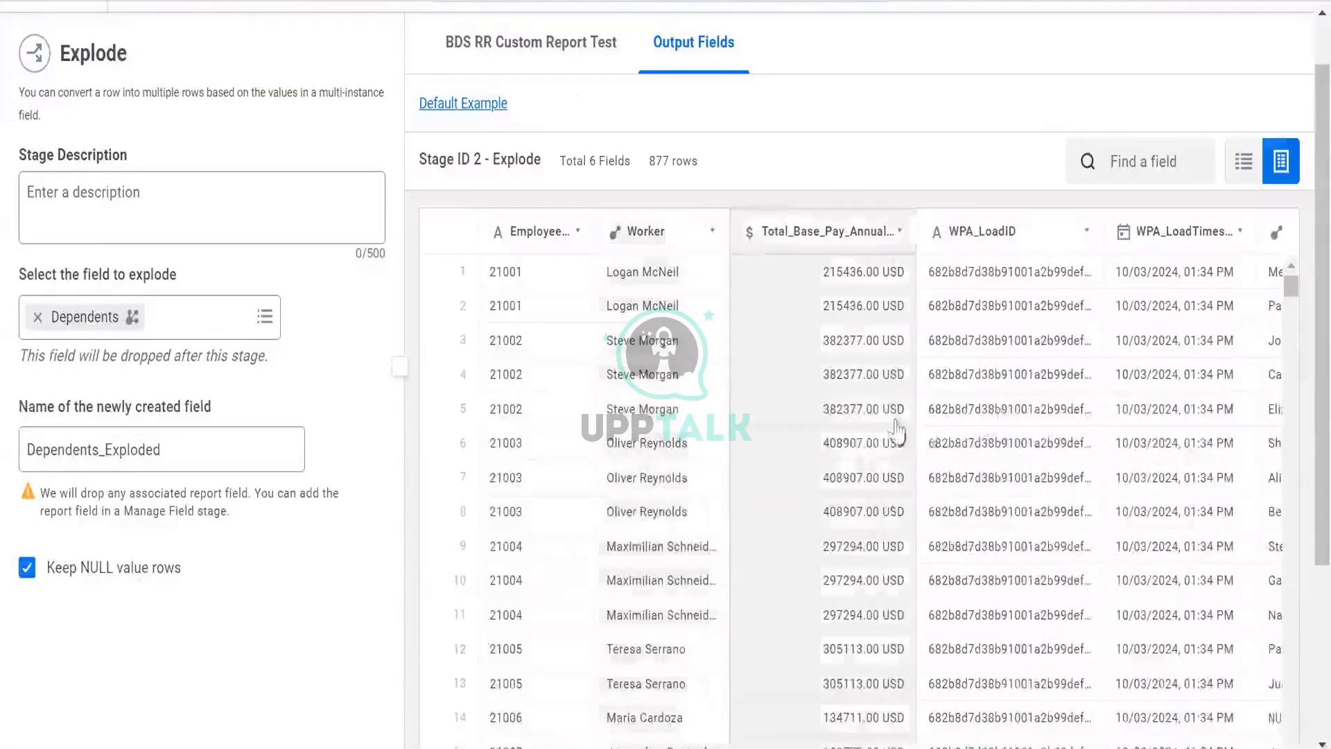
scroll(1012, 382, "right", 2)
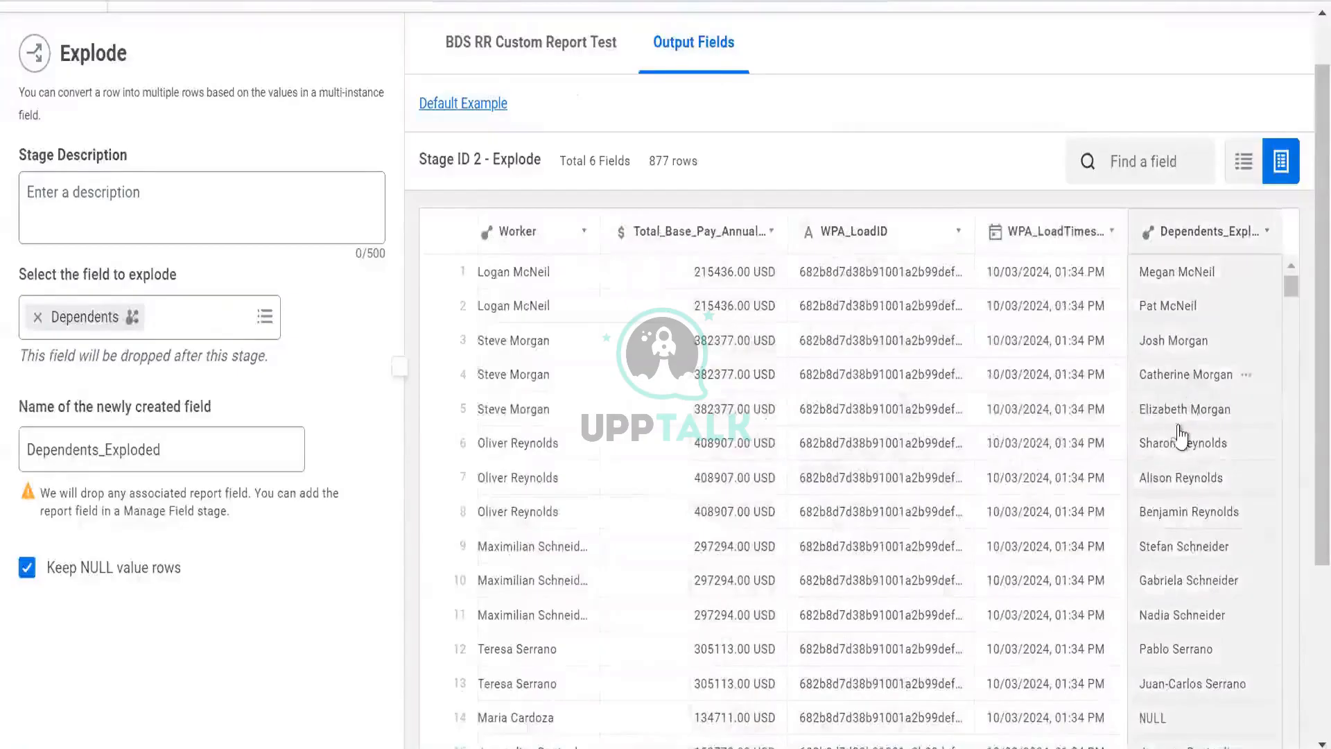
scroll(971, 361, "left", 2)
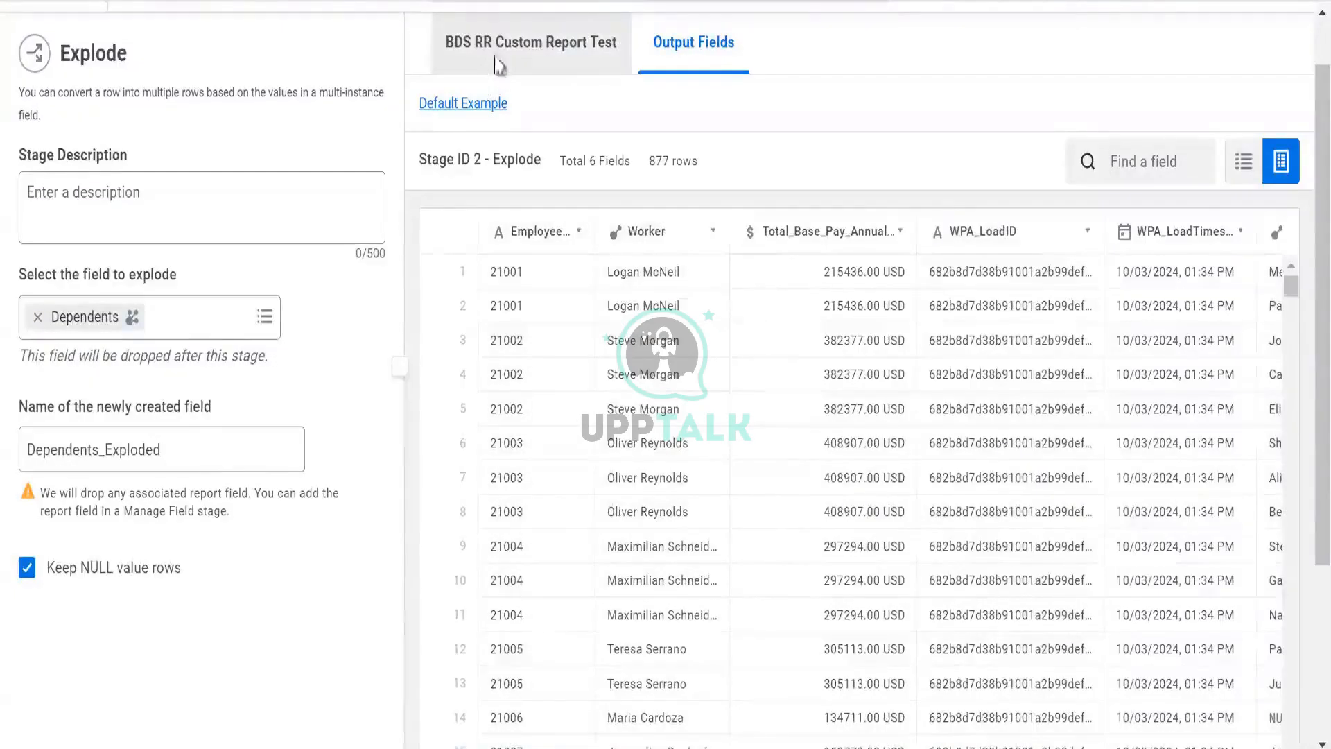
Step: Compare the BDS RR Custom Report Test source rows with the exploded output rows, and cancel the Explode stage
left_click(460, 68)
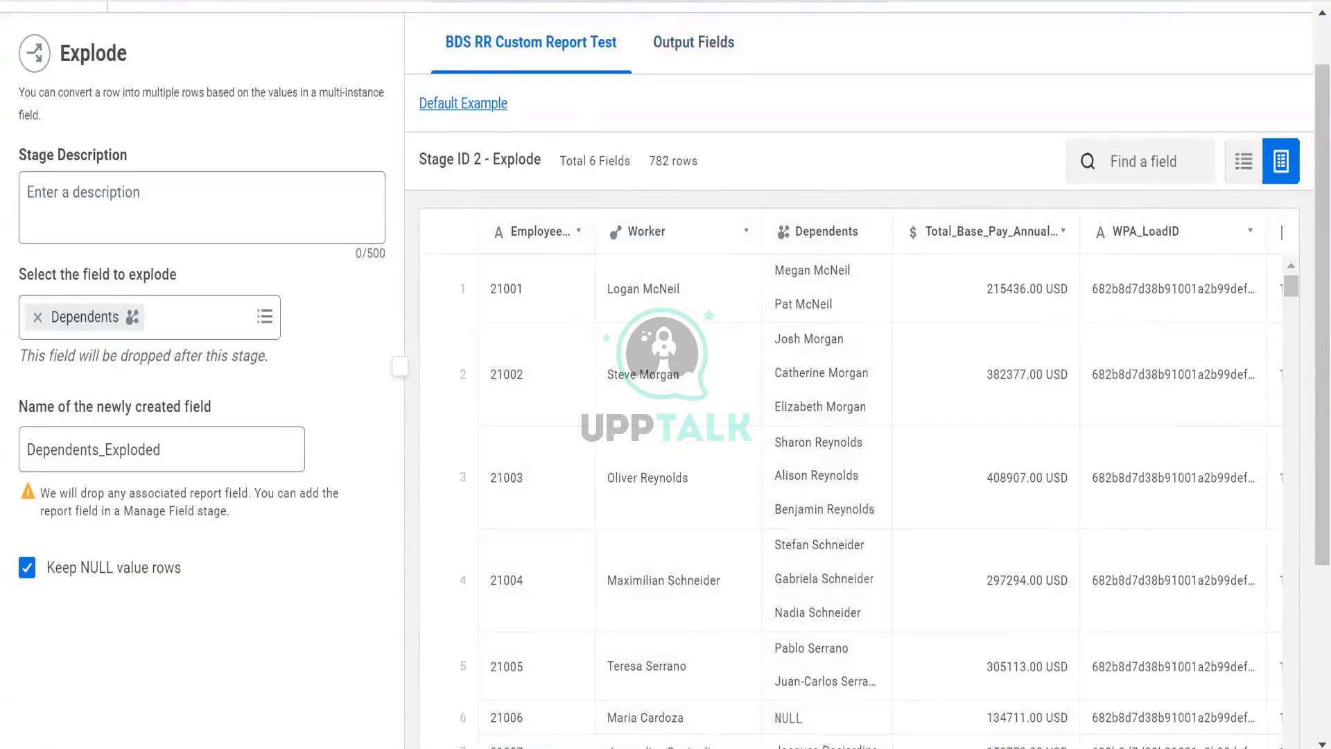
left_click(678, 64)
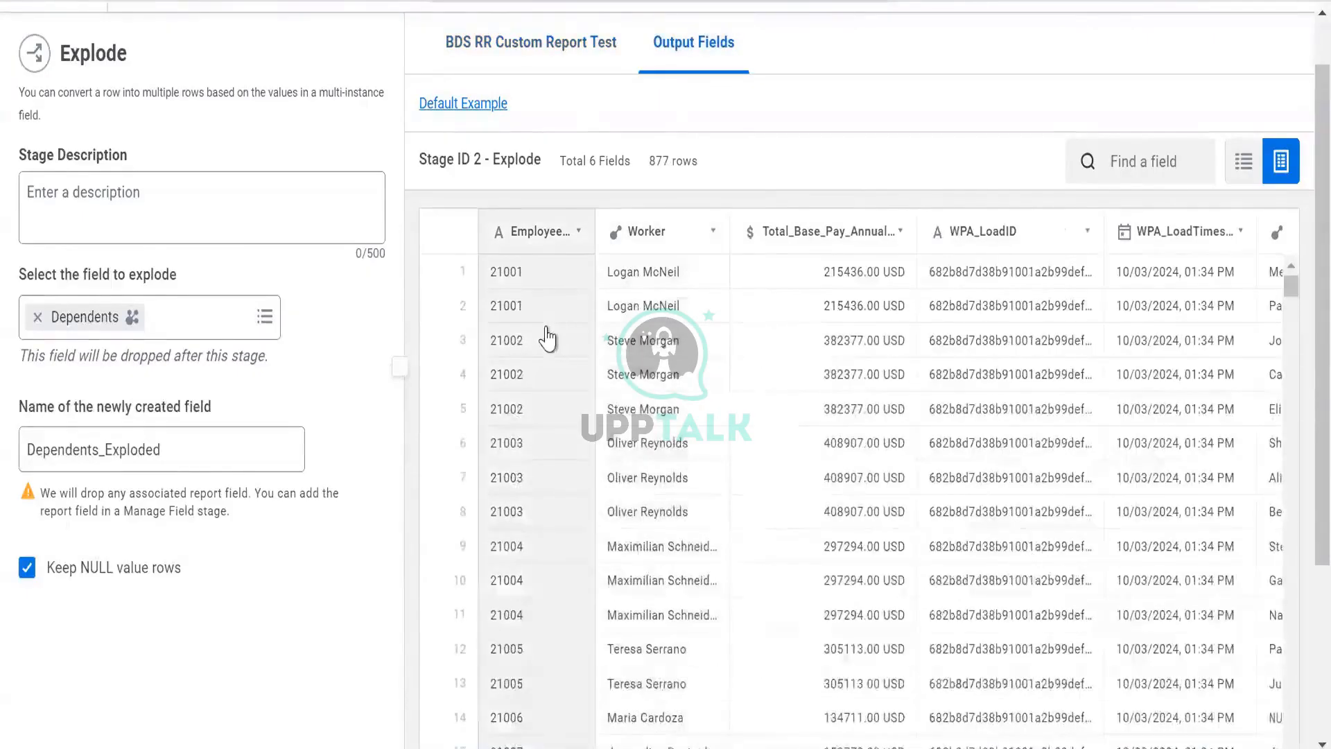
scroll(551, 332, "down", 10)
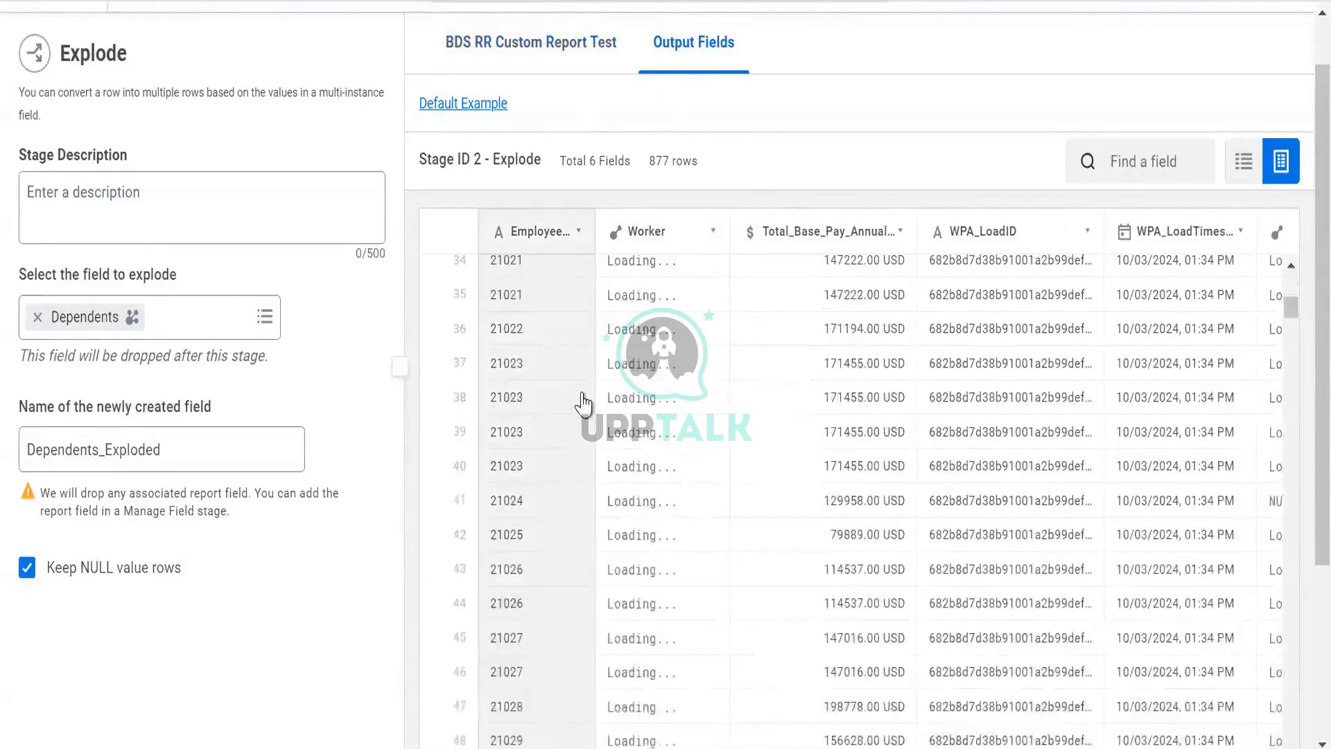
scroll(589, 380, "up", 10)
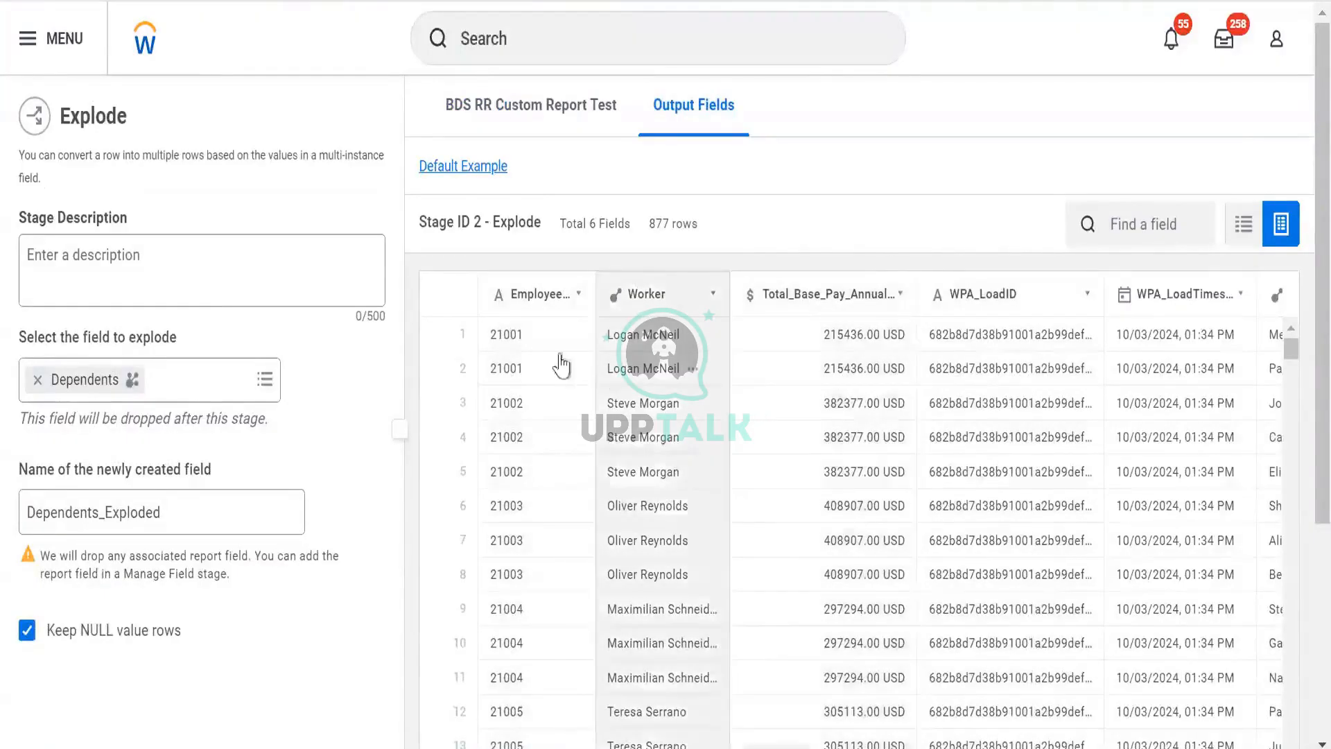
scroll(273, 460, "down", 3)
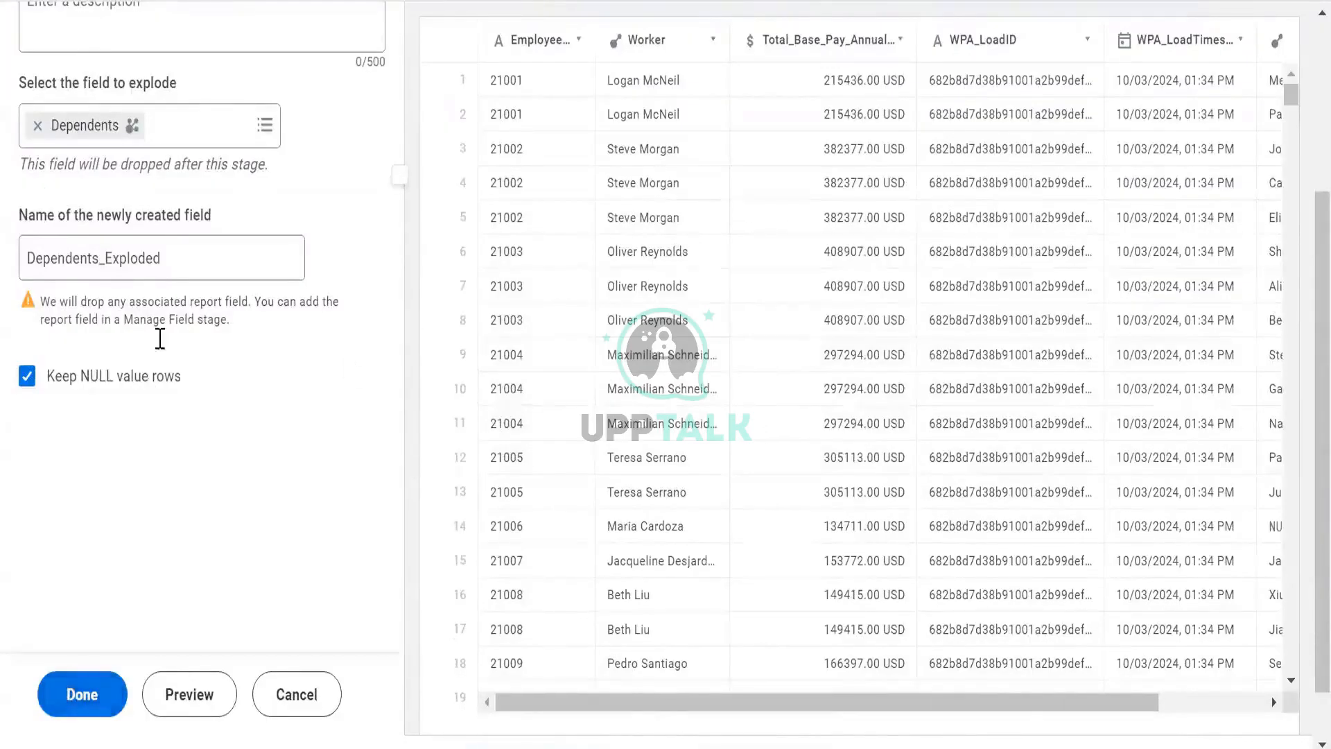
scroll(149, 340, "up", 3)
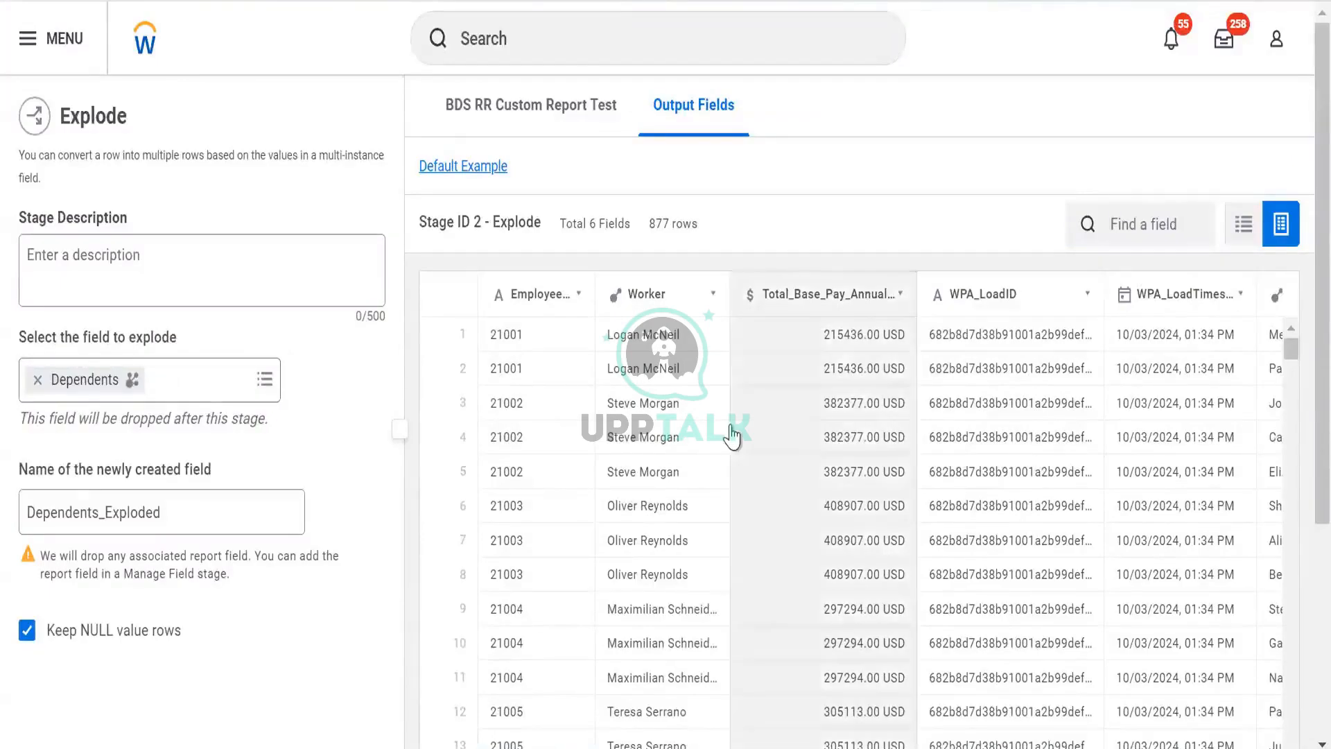
scroll(733, 434, "right", 2)
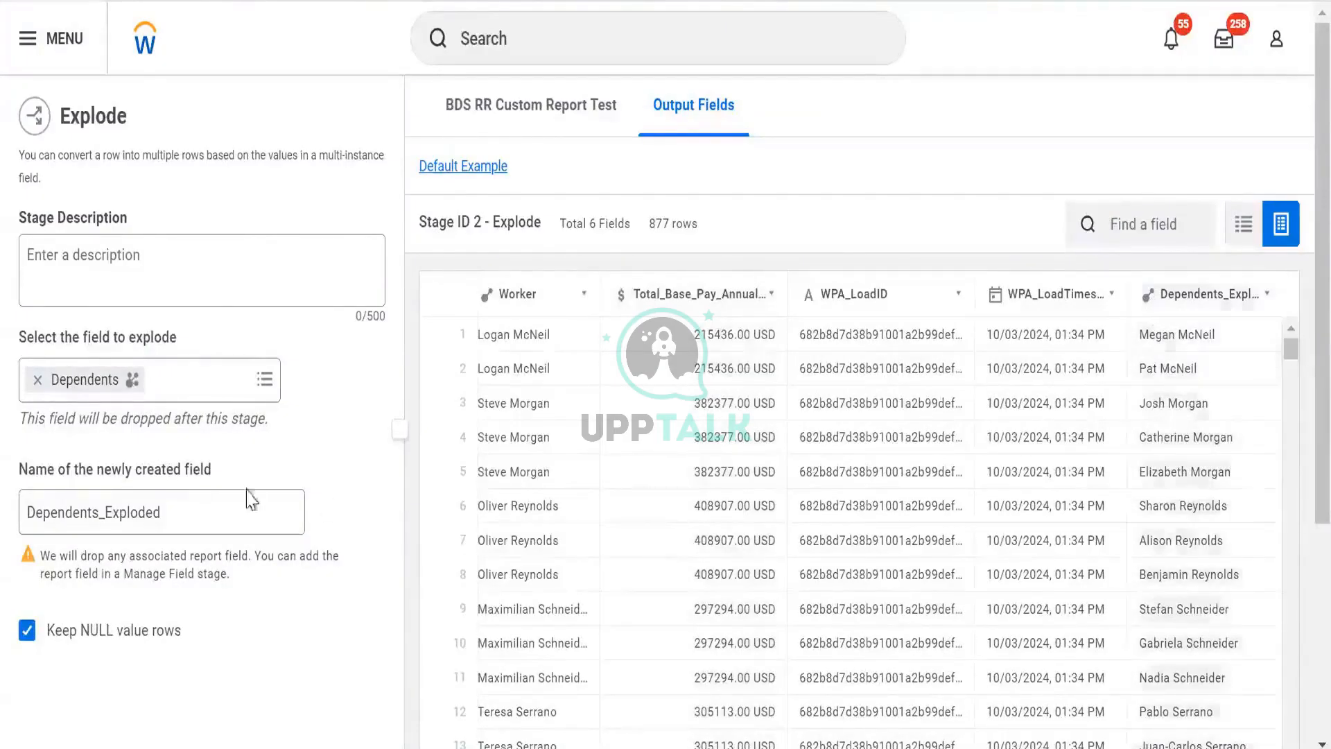
scroll(257, 497, "down", 5)
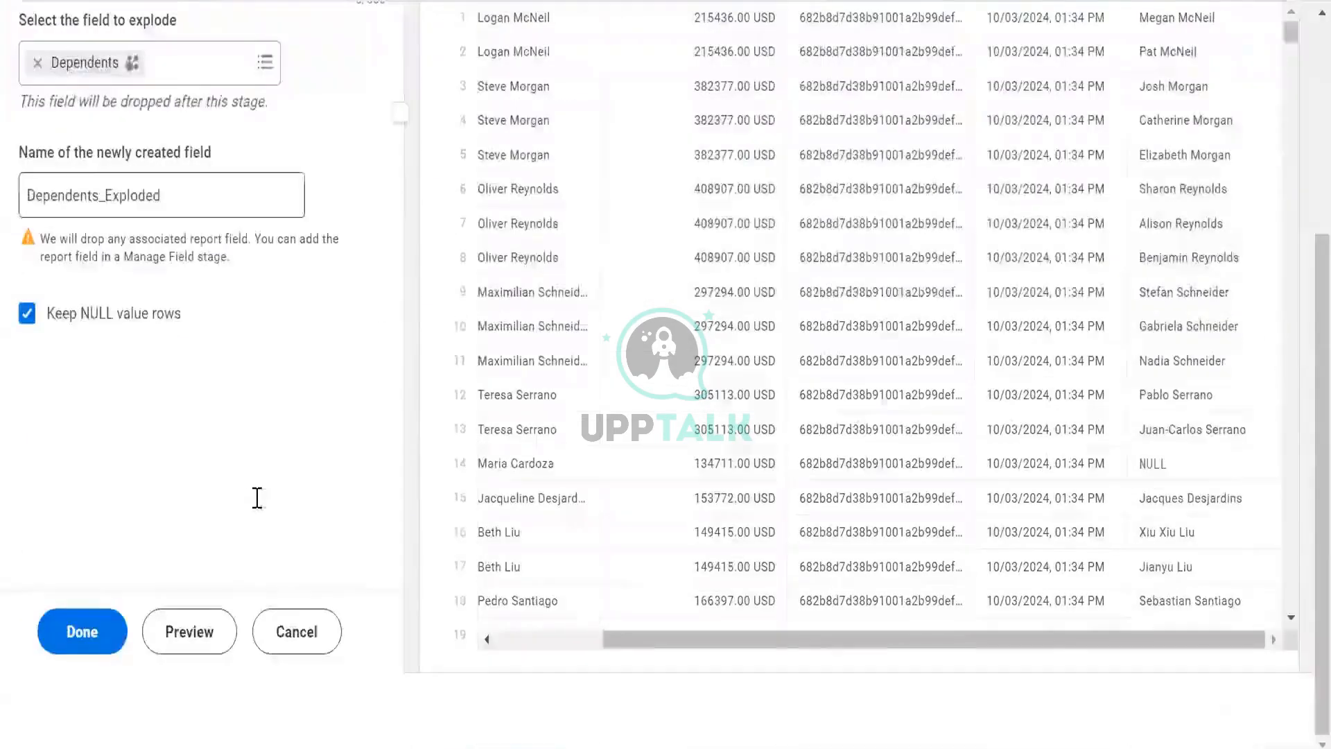
left_click(300, 624)
scroll(157, 415, "up", 3)
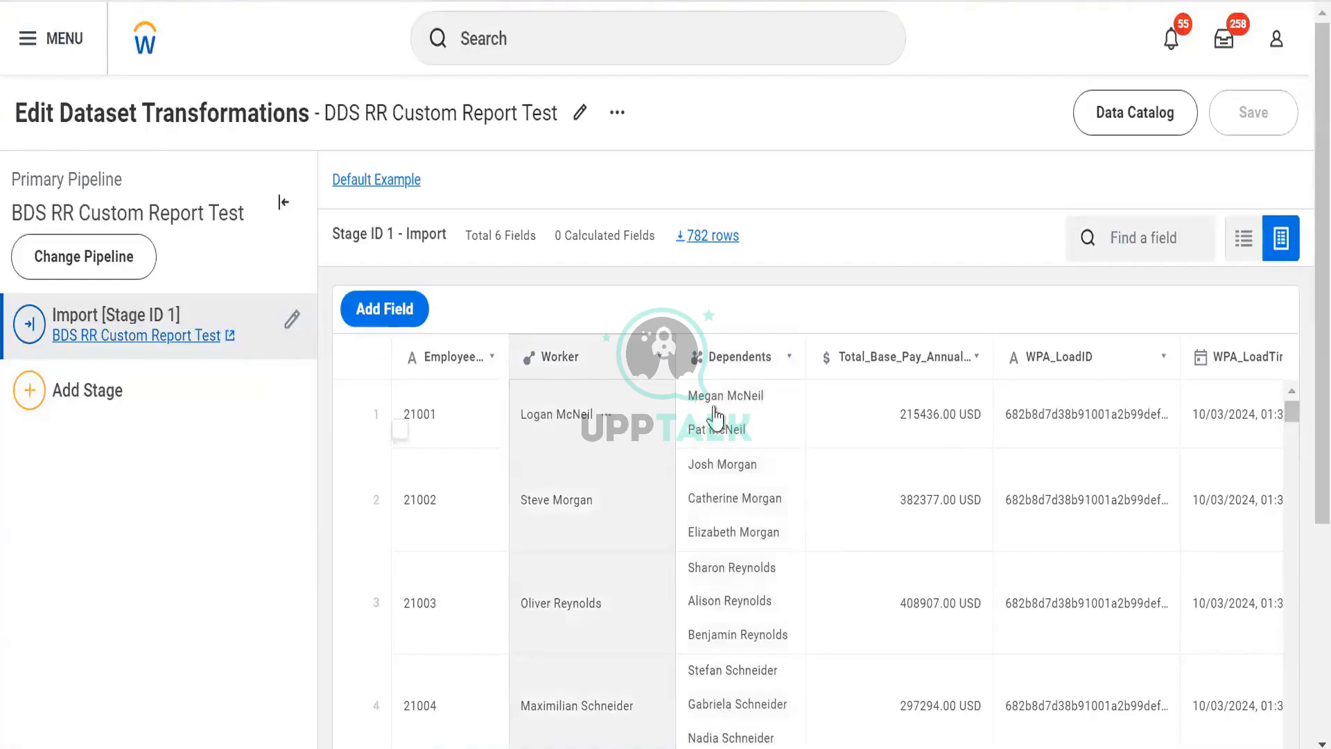
Step: Start an Explode stage after the import stage and choose Dependents as the field to explode
mouse_move(728, 416)
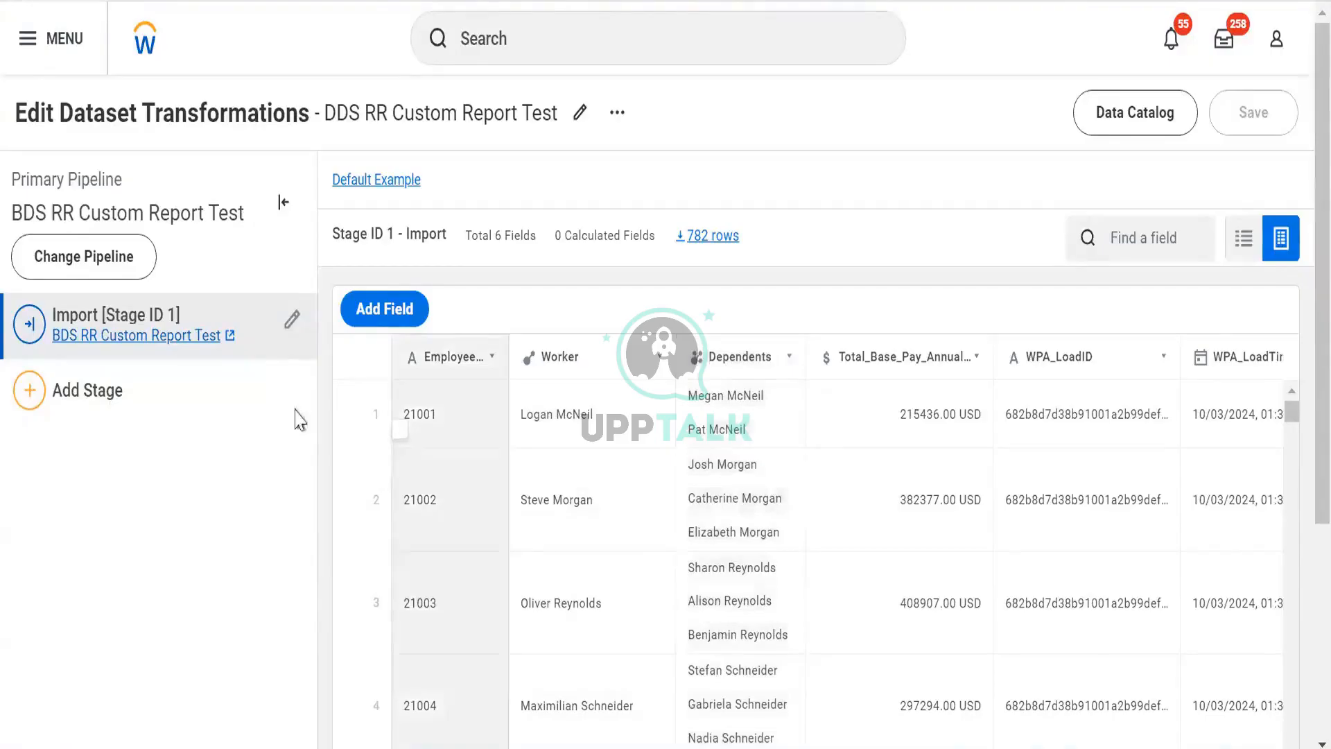
left_click(234, 415)
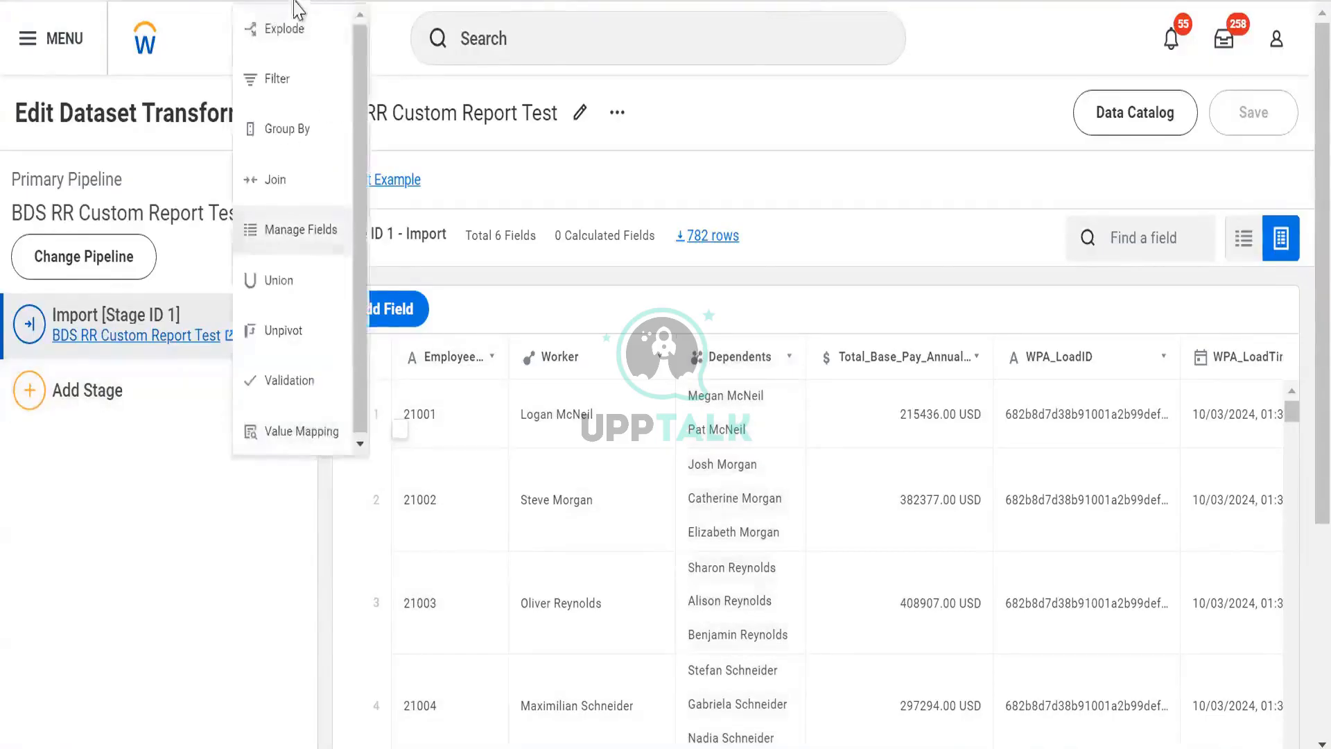
left_click(284, 31)
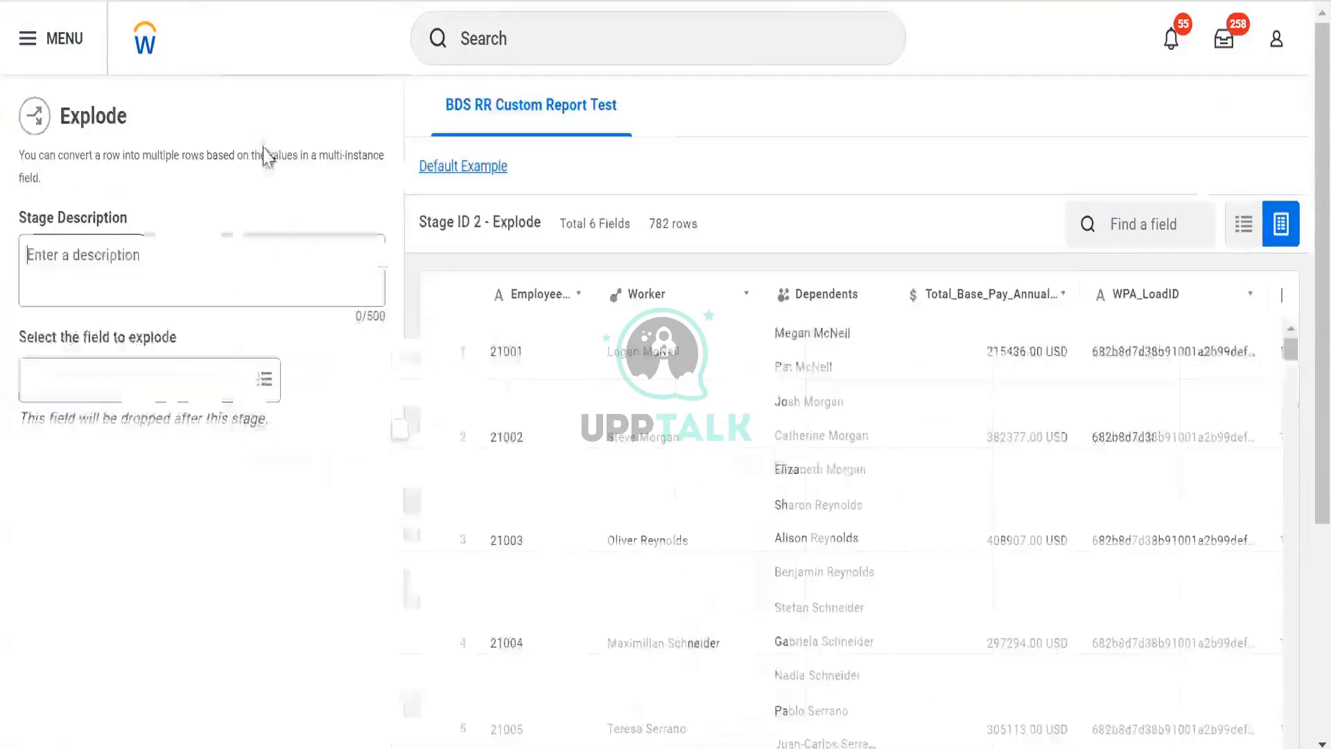
left_click(168, 396)
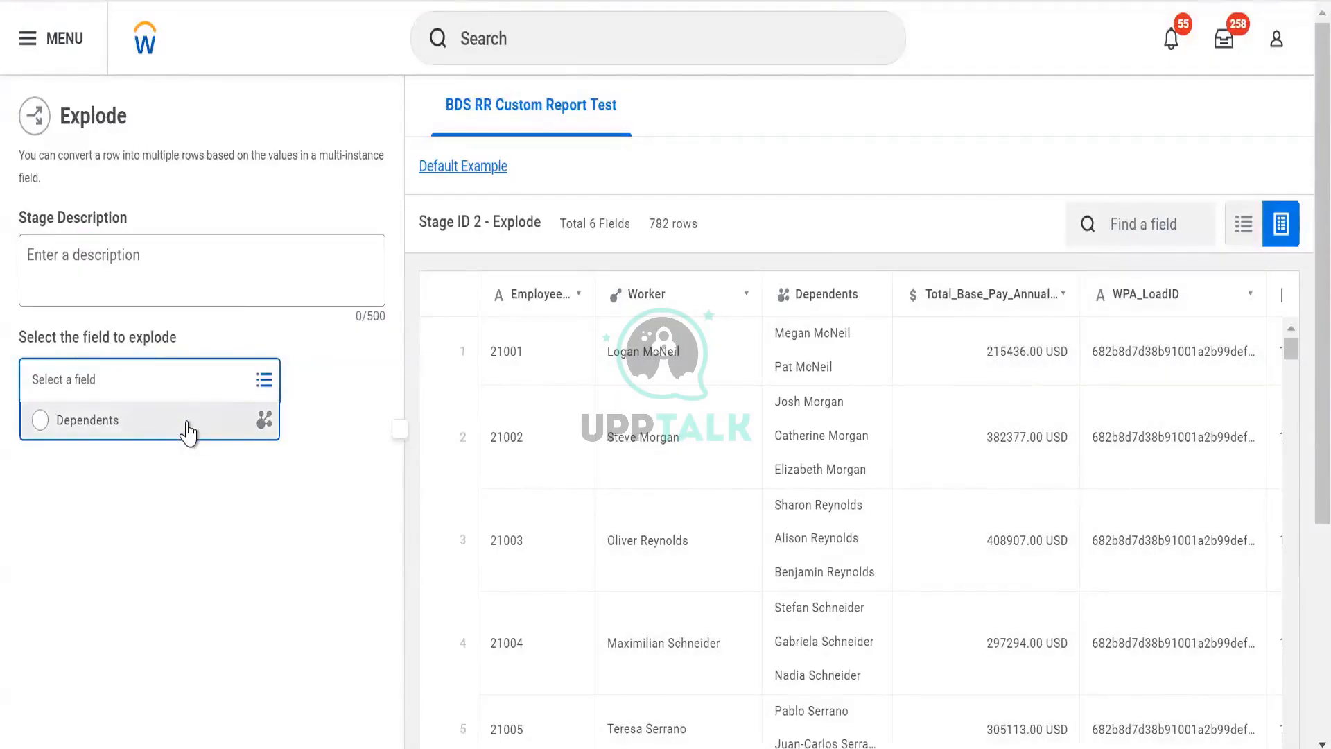
left_click(188, 421)
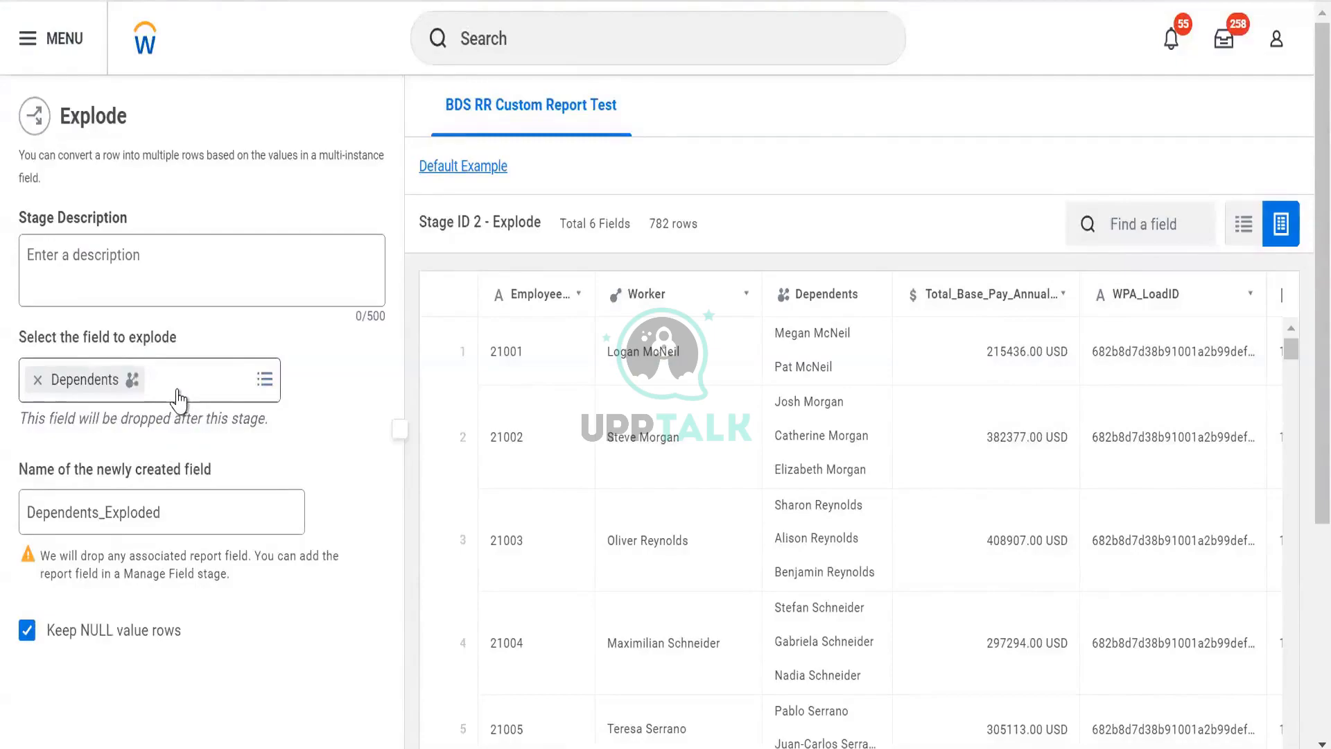
Step: Clear the field to explode and choose Dependents again
left_click(179, 399)
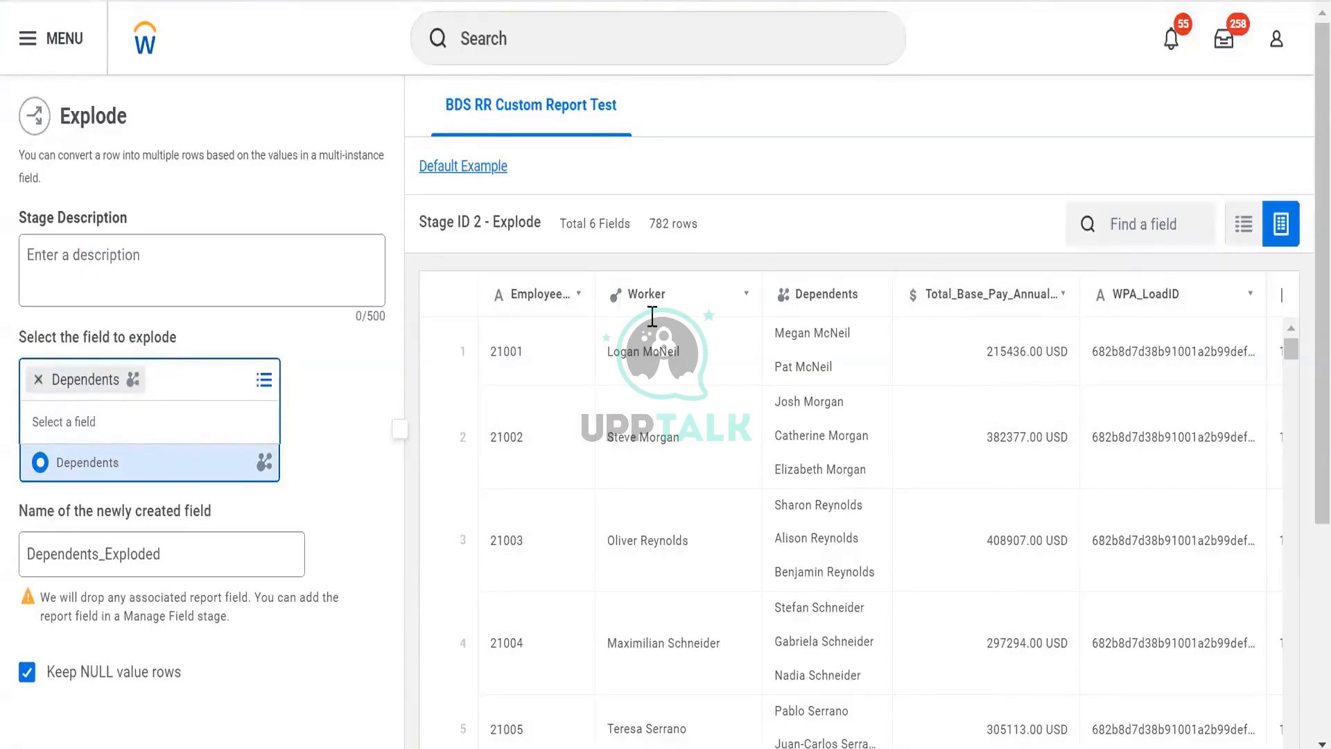
key("BackSpace")
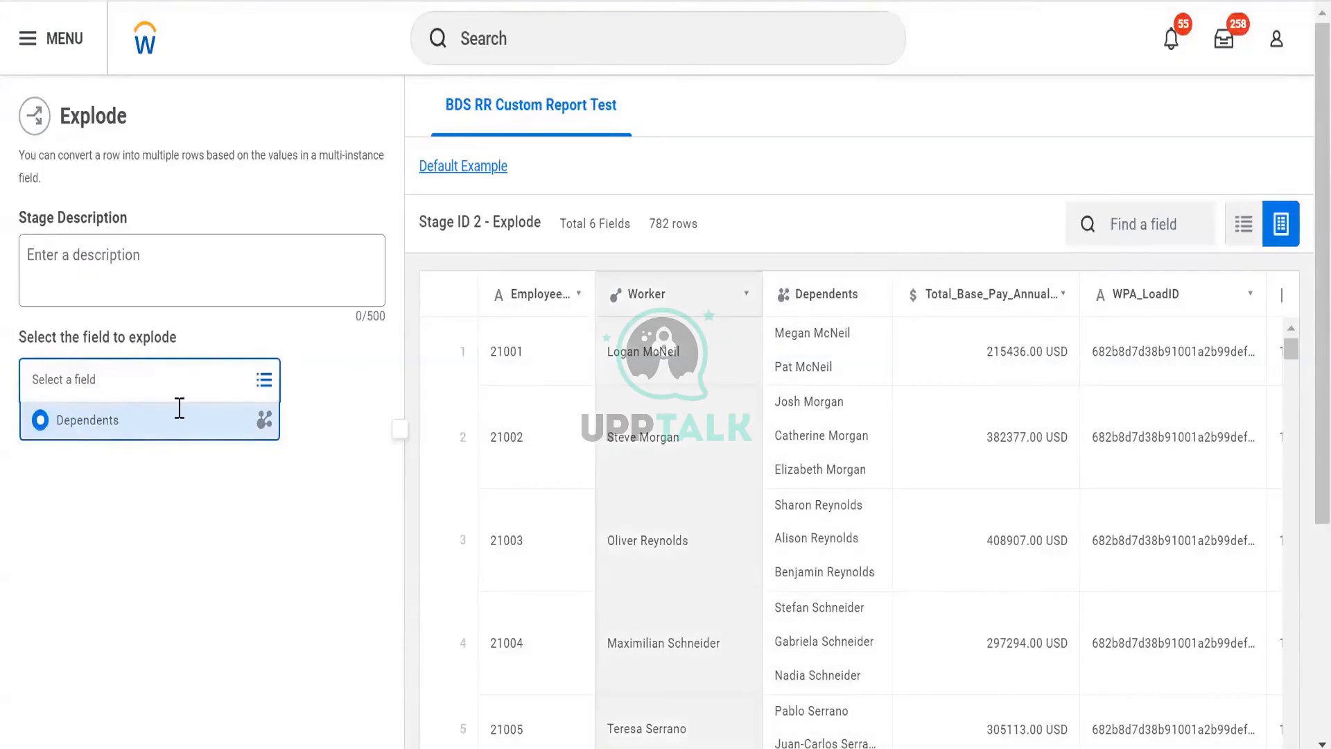
left_click(179, 409)
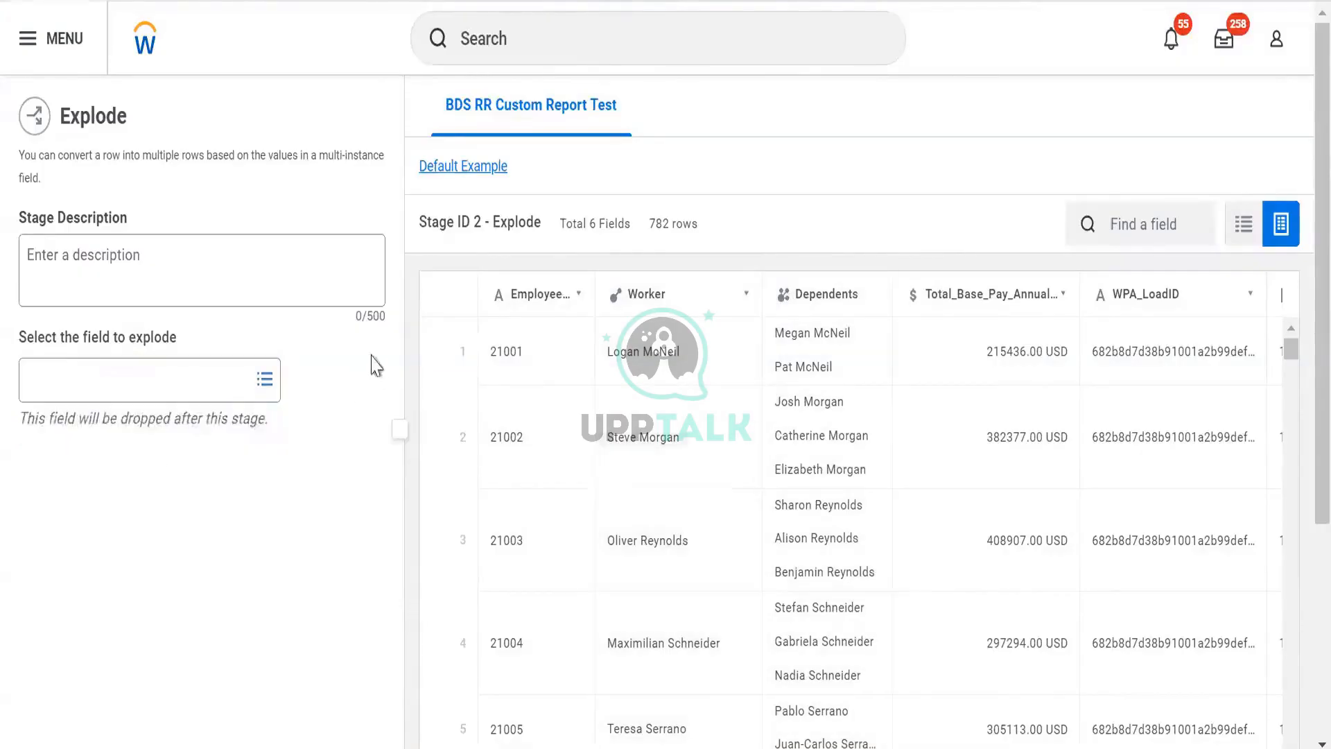
left_click(174, 390)
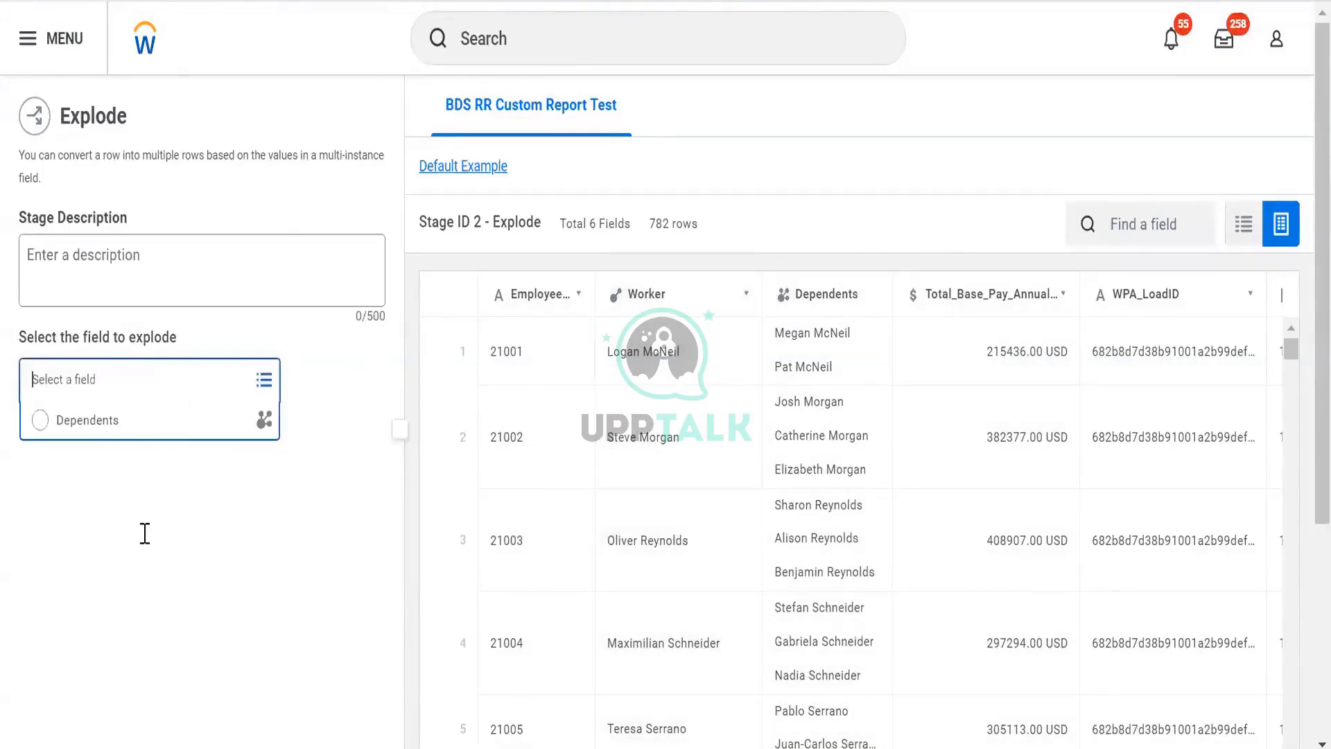
left_click(185, 408)
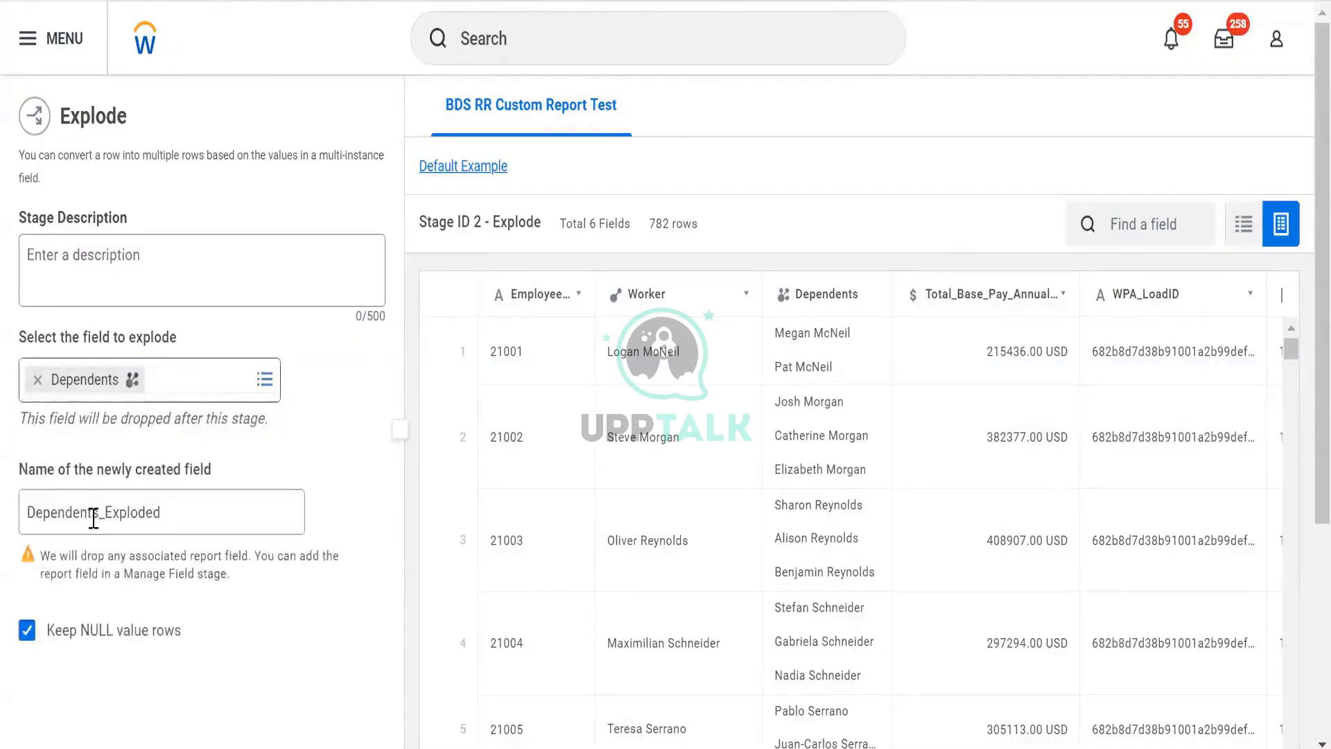
Step: Complete the Explode stage with Dependents_Exploded as the new field's name and NULL value rows kept
triple_click(247, 480)
left_click(242, 516)
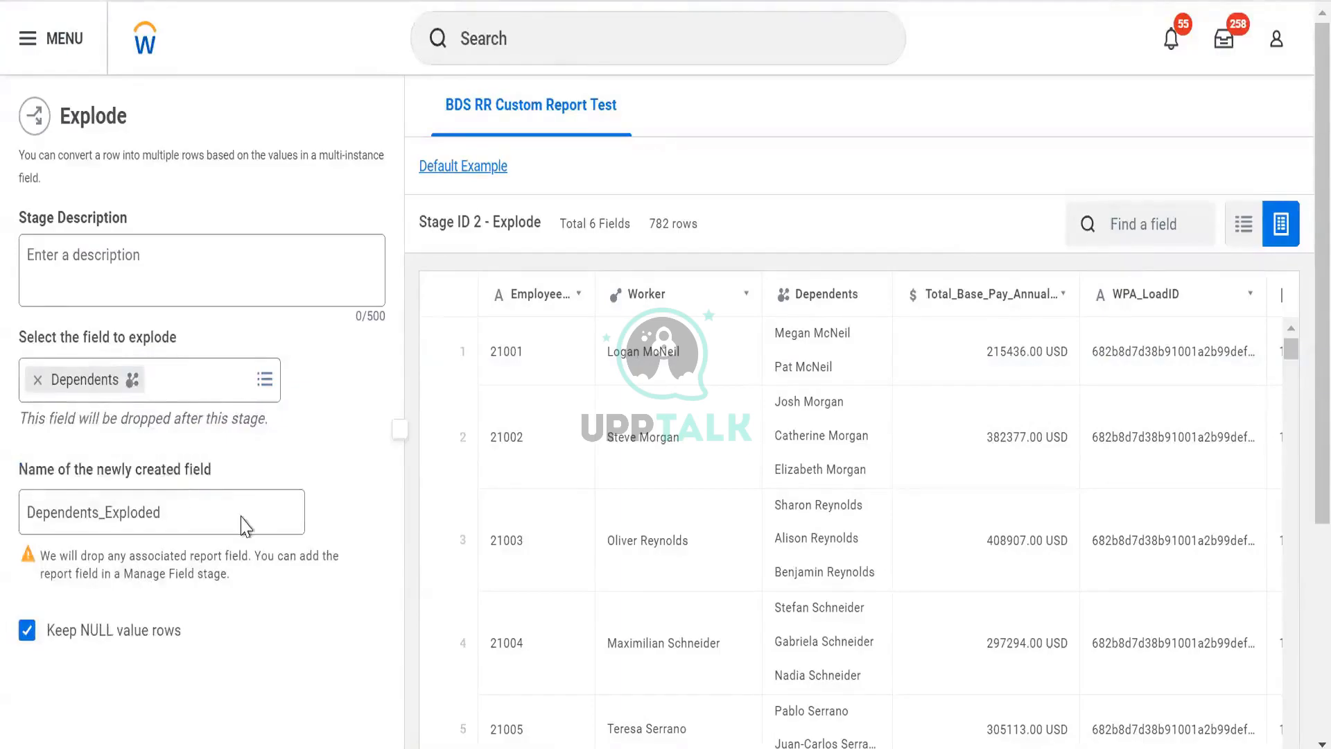
scroll(240, 517, "down", 5)
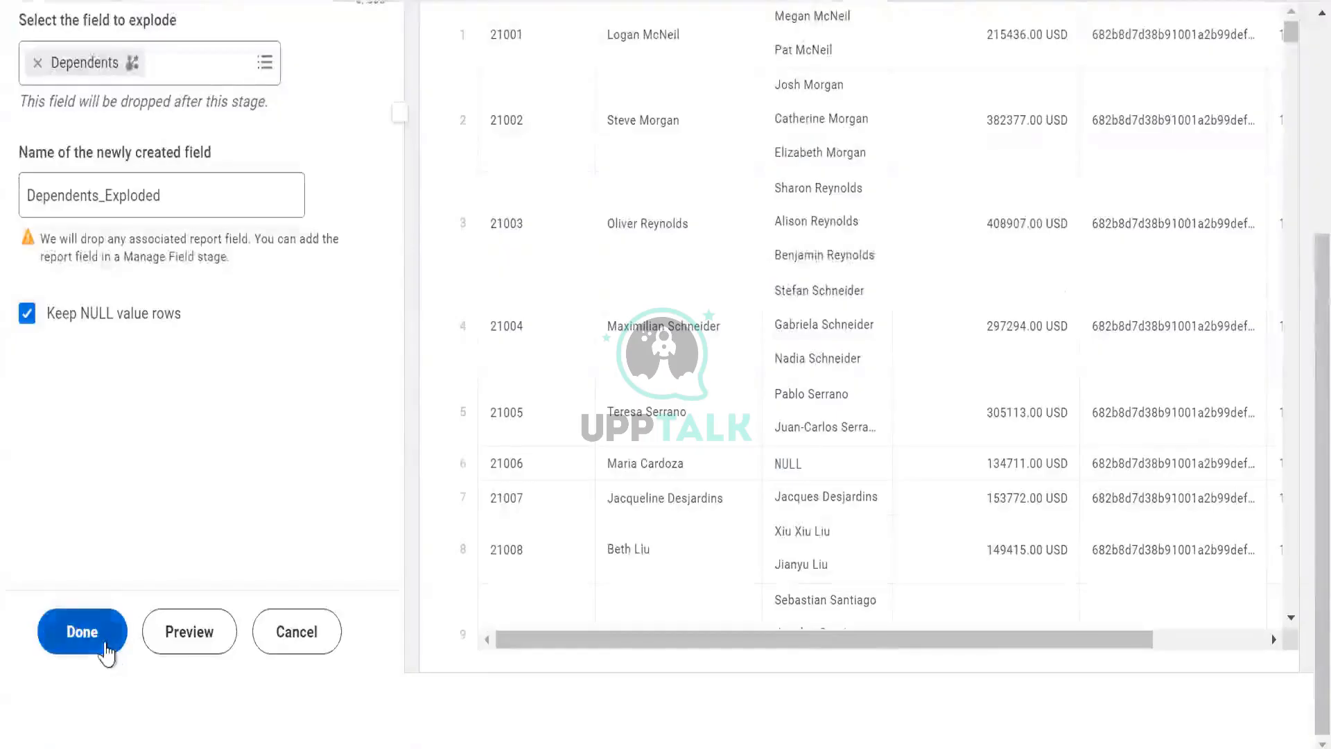
left_click(110, 642)
scroll(196, 381, "up", 1)
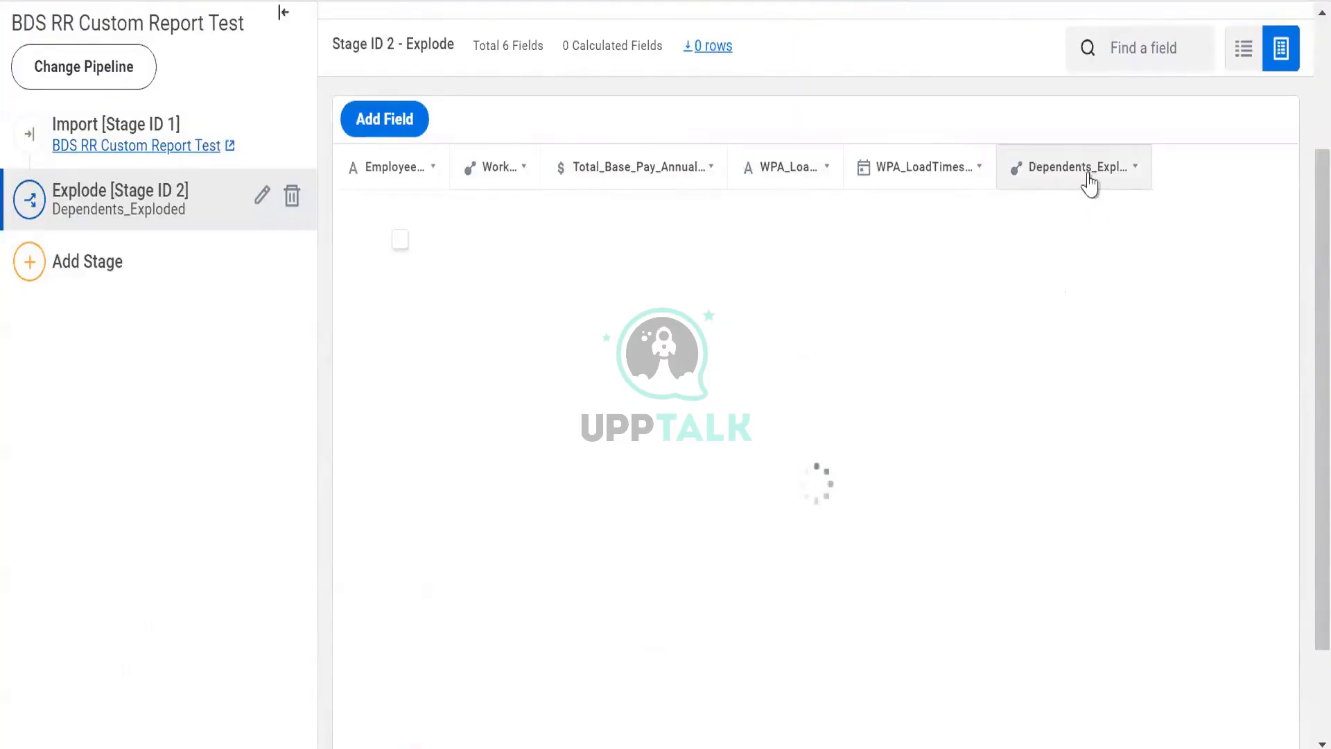
Step: Check the field type, business object and report field of Dependents_Exploded, and close its details
left_click(1117, 174)
scroll(257, 314, "up", 3)
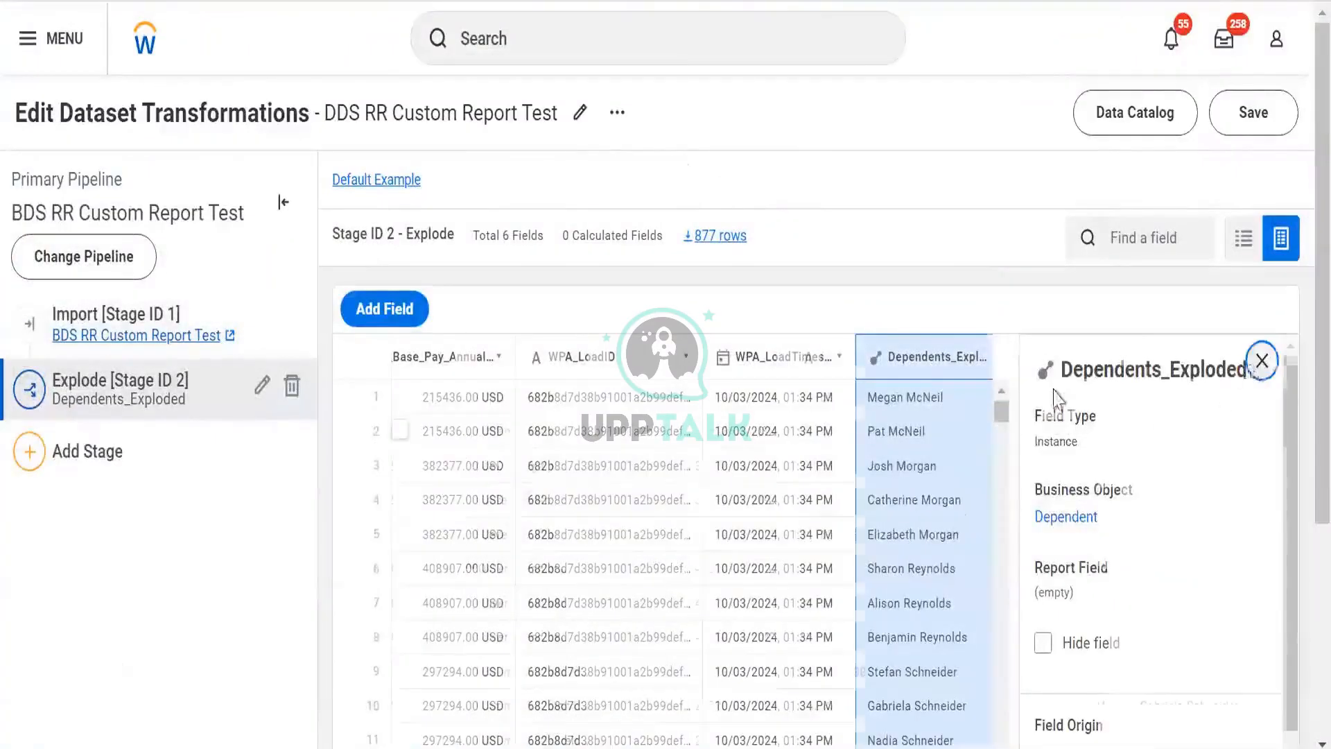
left_click(1262, 361)
Step: Compare the import stage's Dependents rows with the Explode stage's output, checking how workers and pay values repeat
left_click(98, 328)
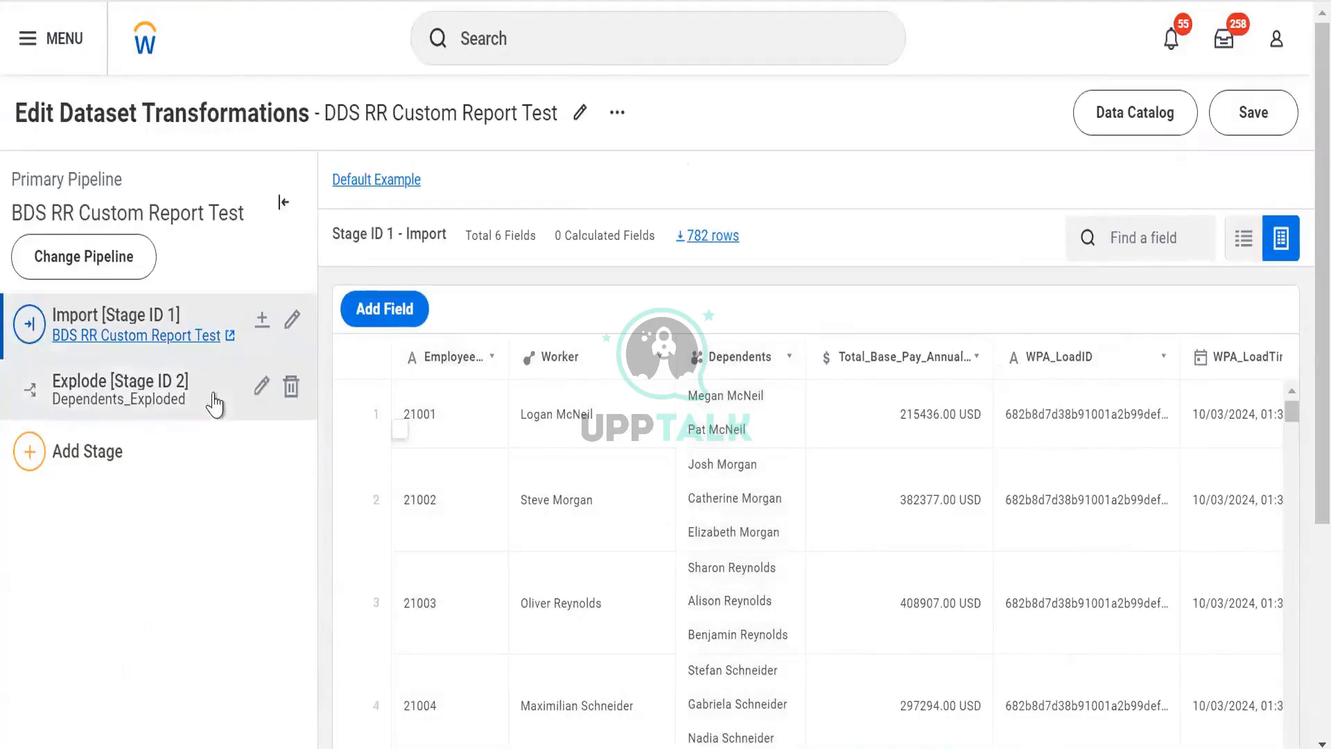
left_click(226, 415)
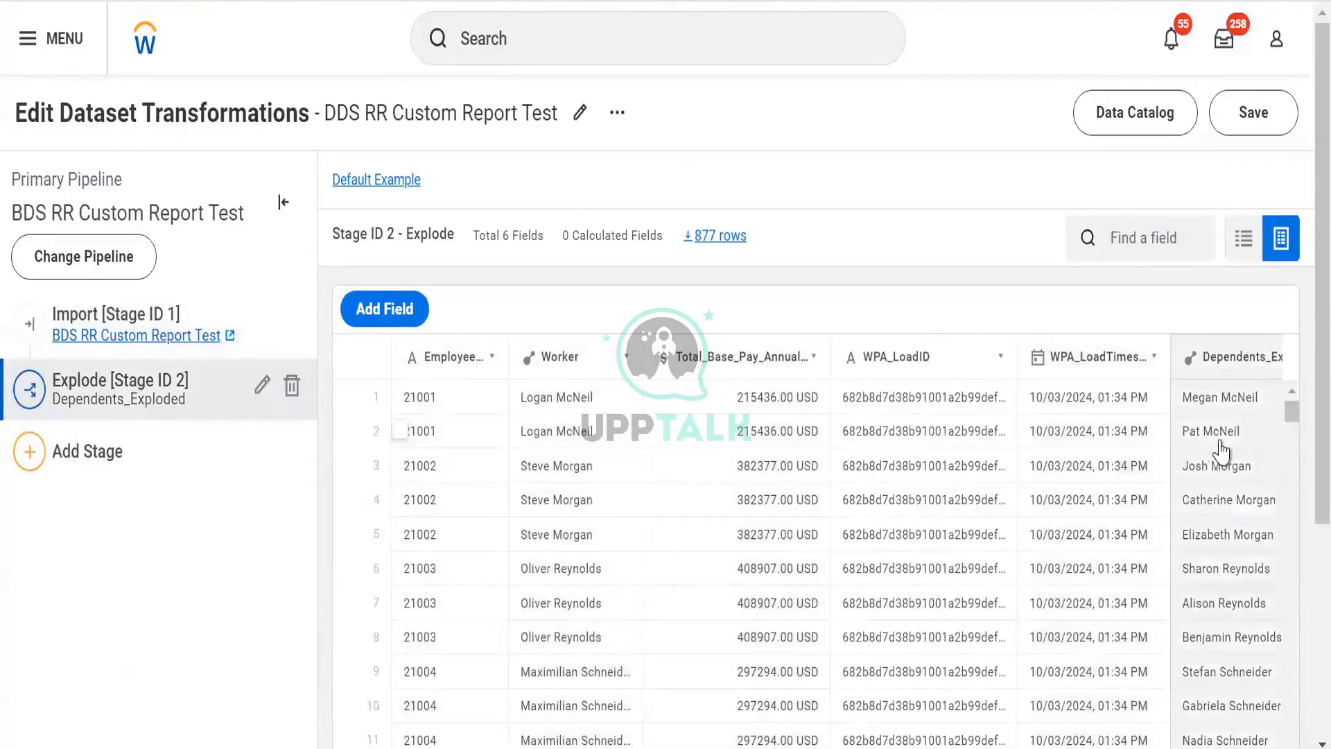
mouse_move(1221, 452)
left_click(243, 319)
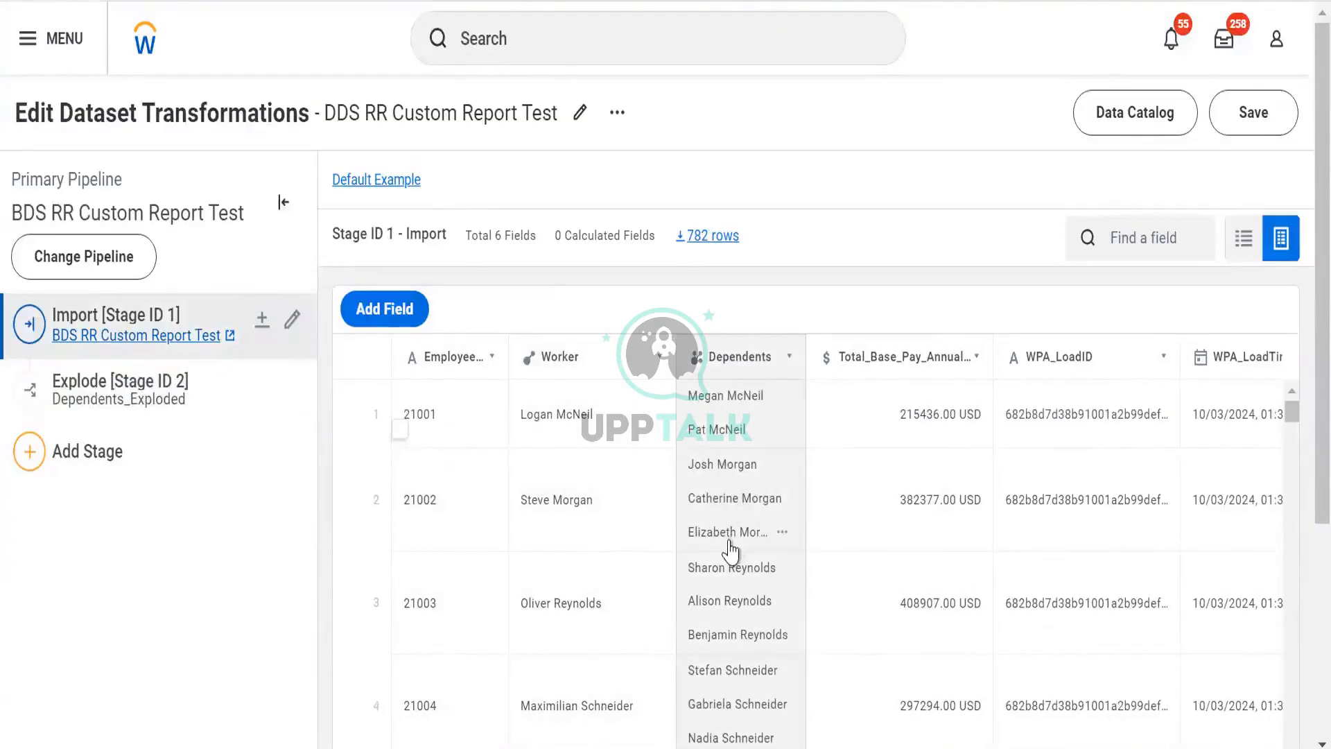
left_click(204, 395)
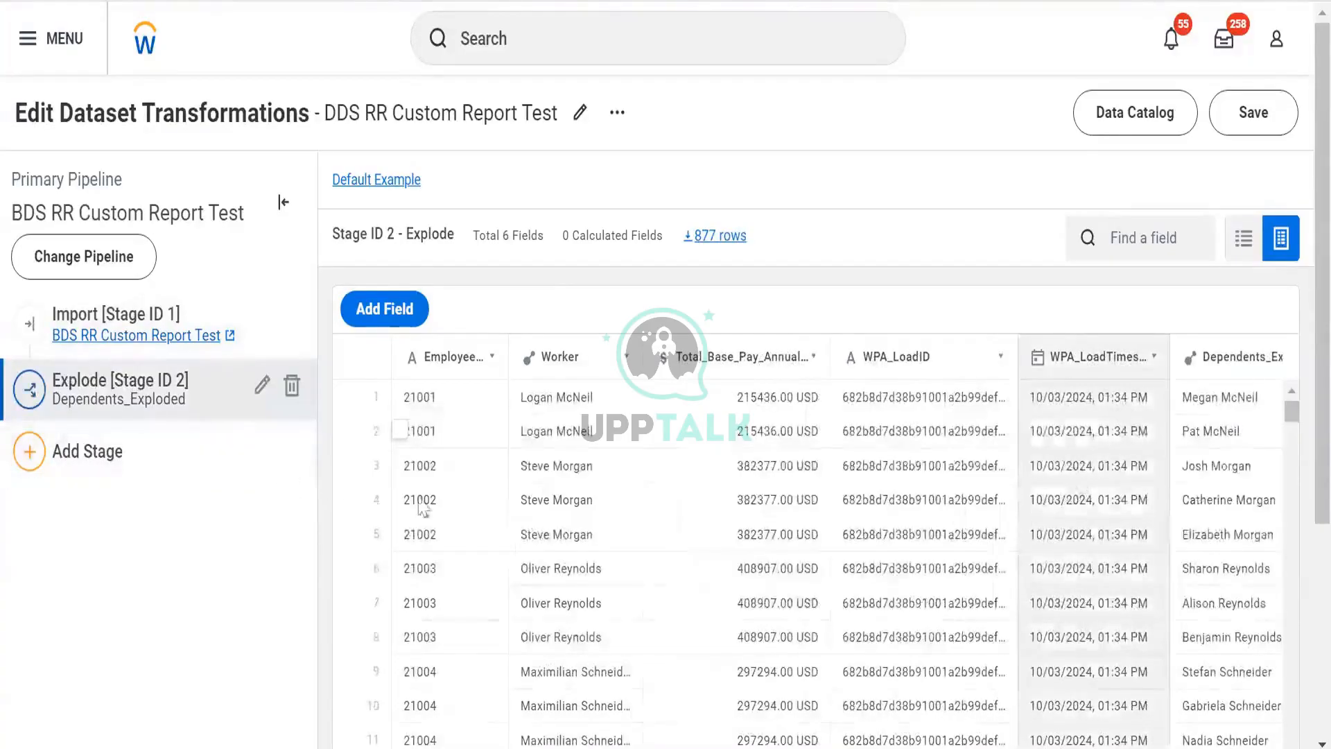
left_click(544, 494)
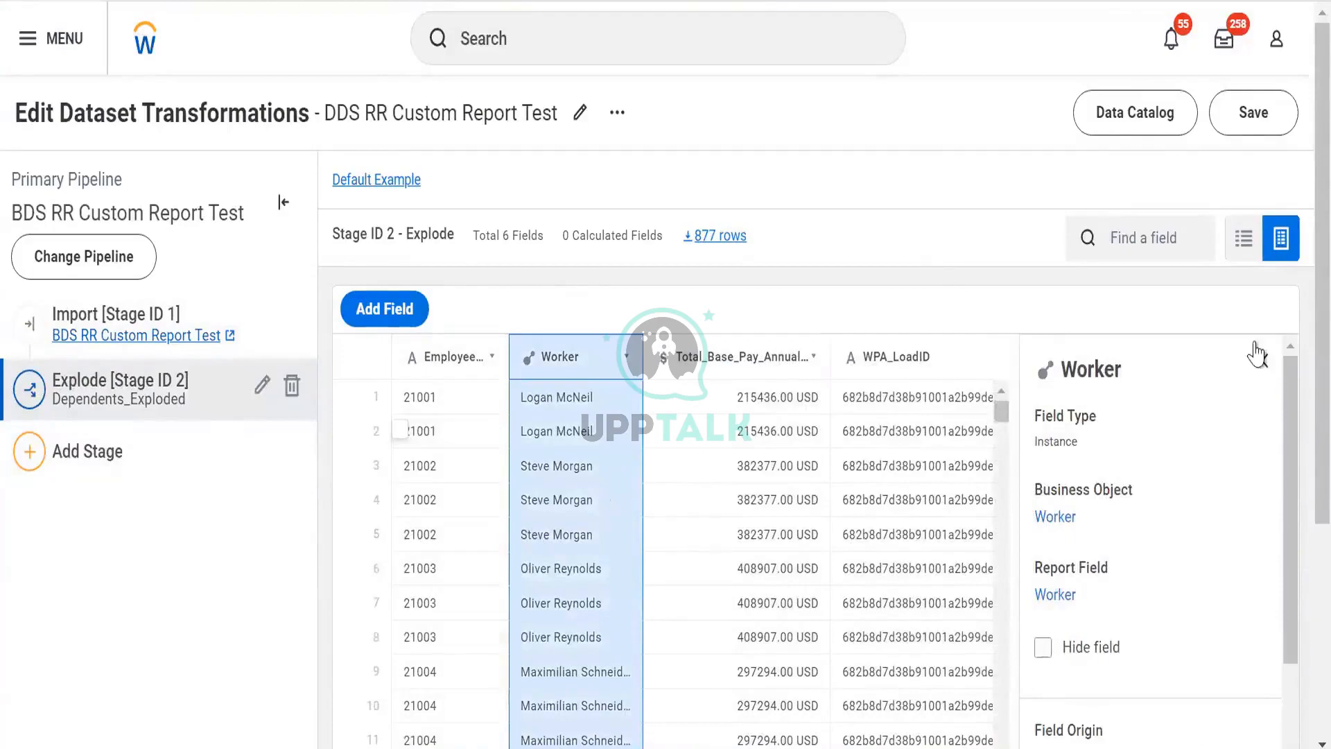
left_click(1261, 360)
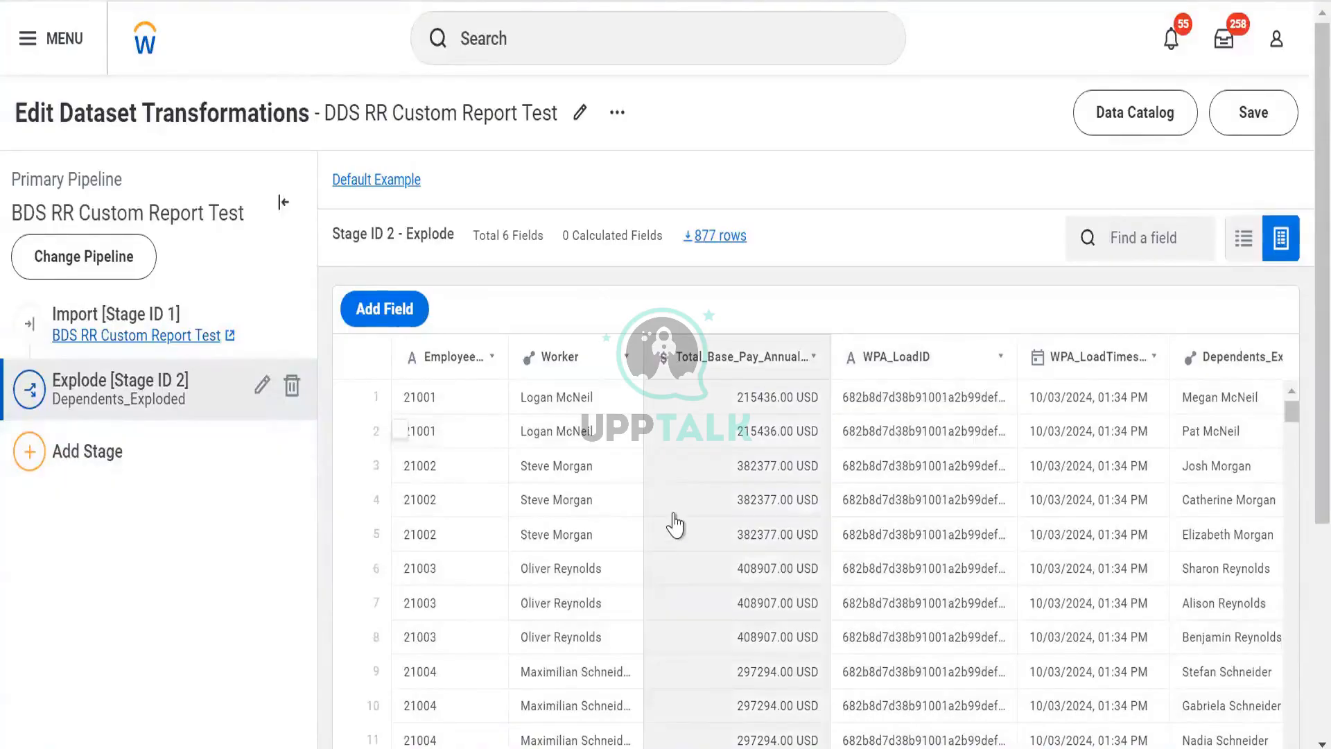
scroll(678, 517, "right", 1)
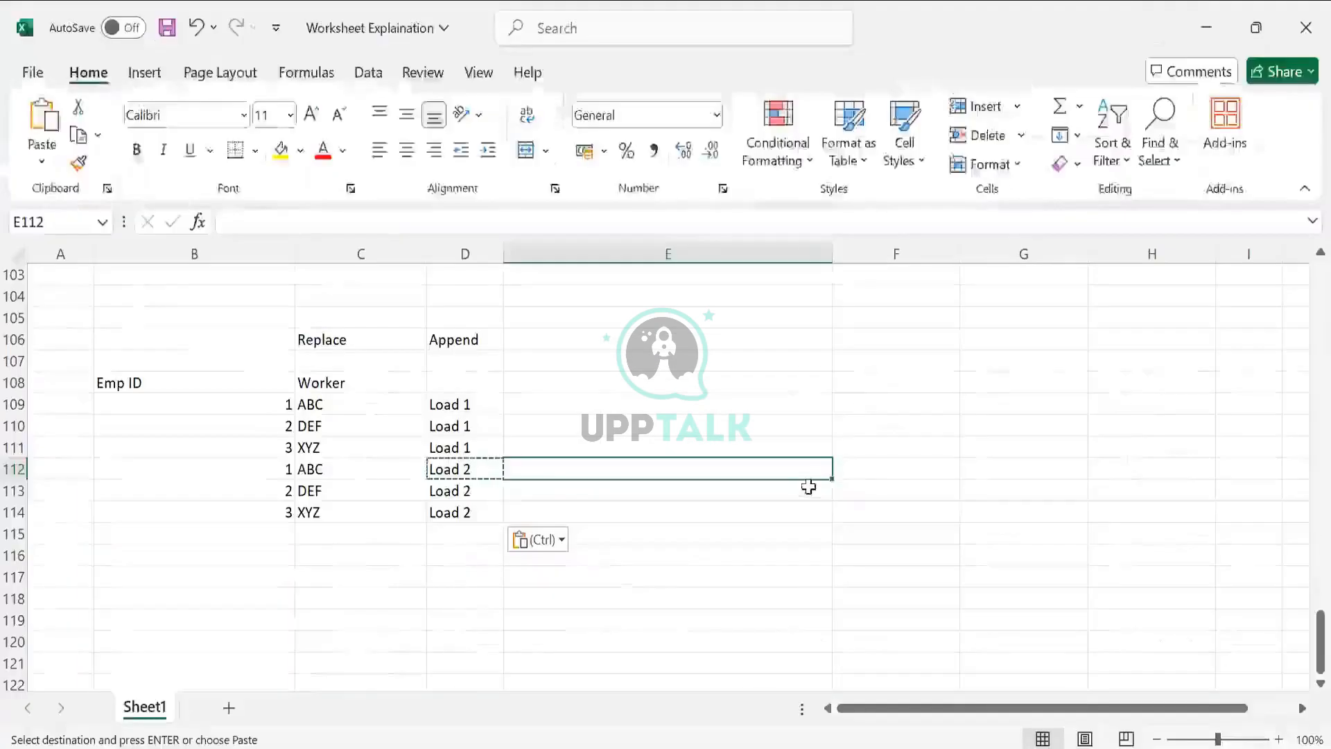
Step: Switch to the Worksheet Explaination workbook in Excel and enter the sample worker's first name in cell D118
left_click(796, 491)
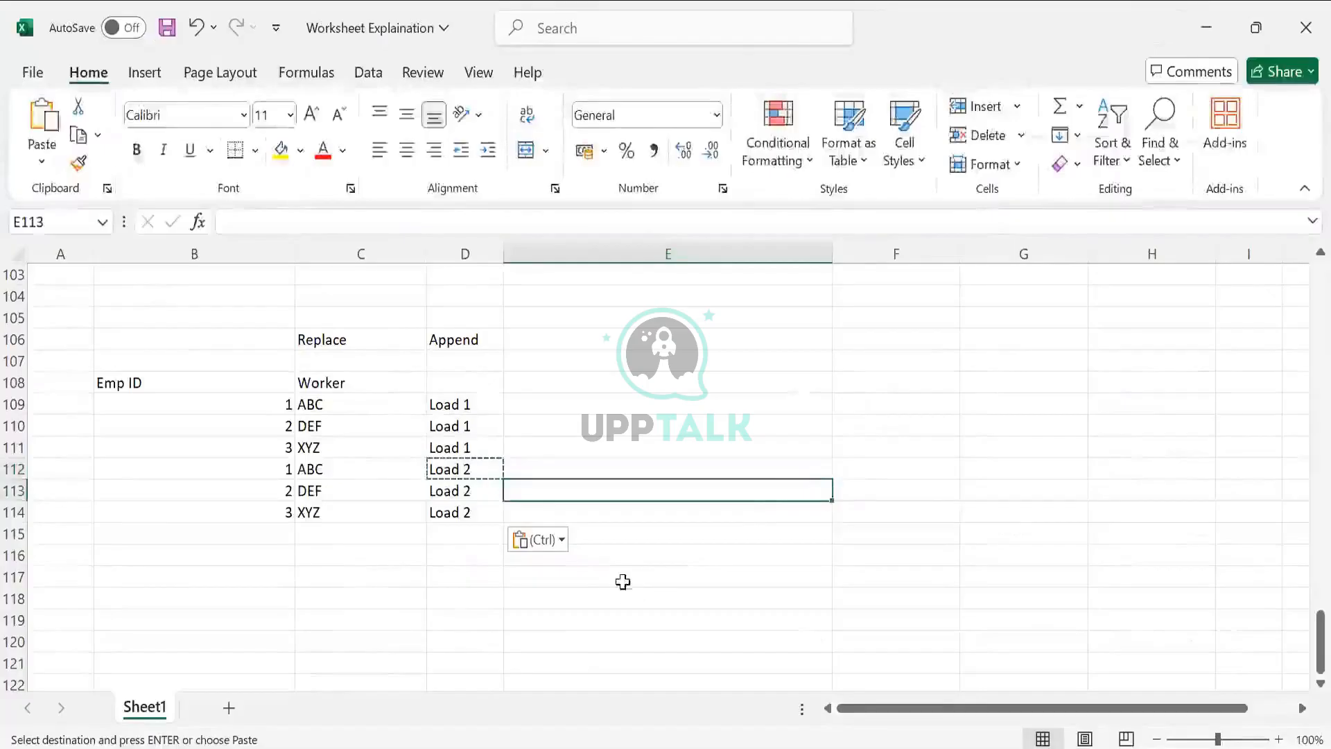
left_click_drag(621, 598, 621, 580)
scroll(547, 506, "down", 1)
left_click(564, 553)
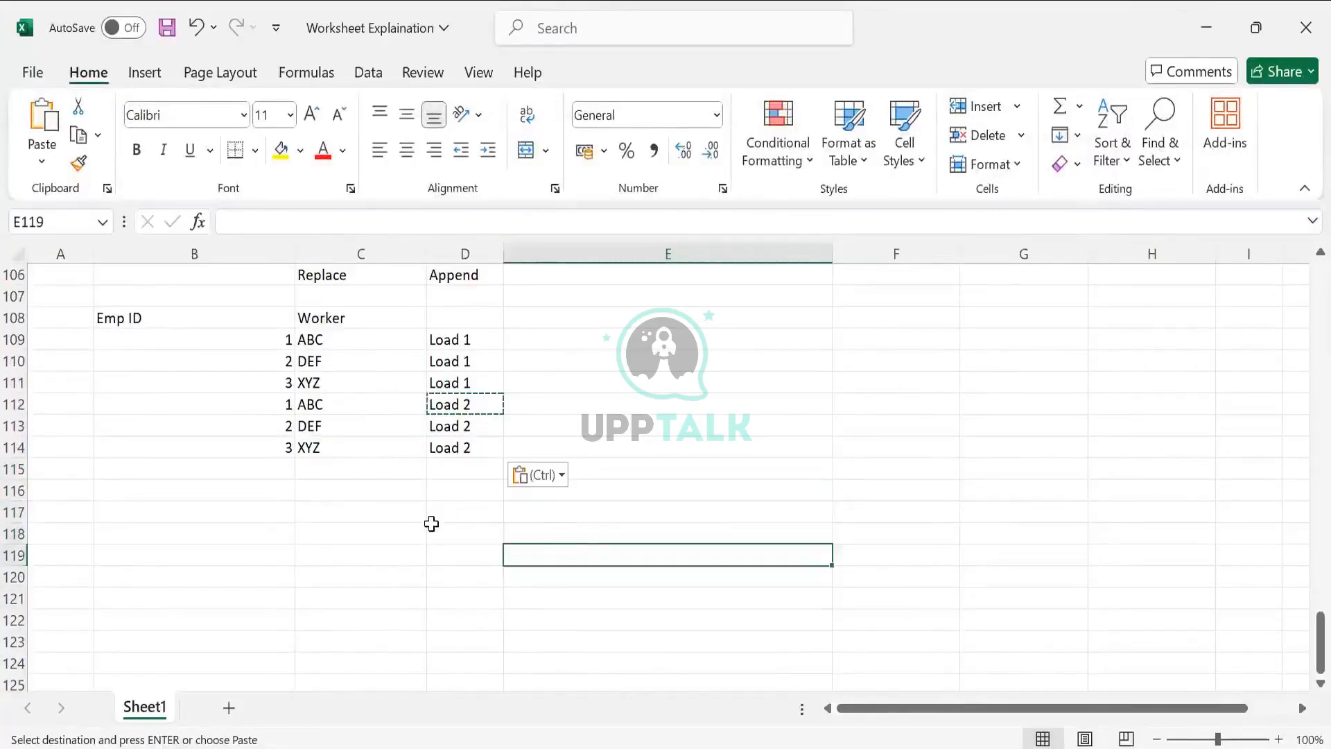
left_click(462, 544)
type("Logan")
key("Tab")
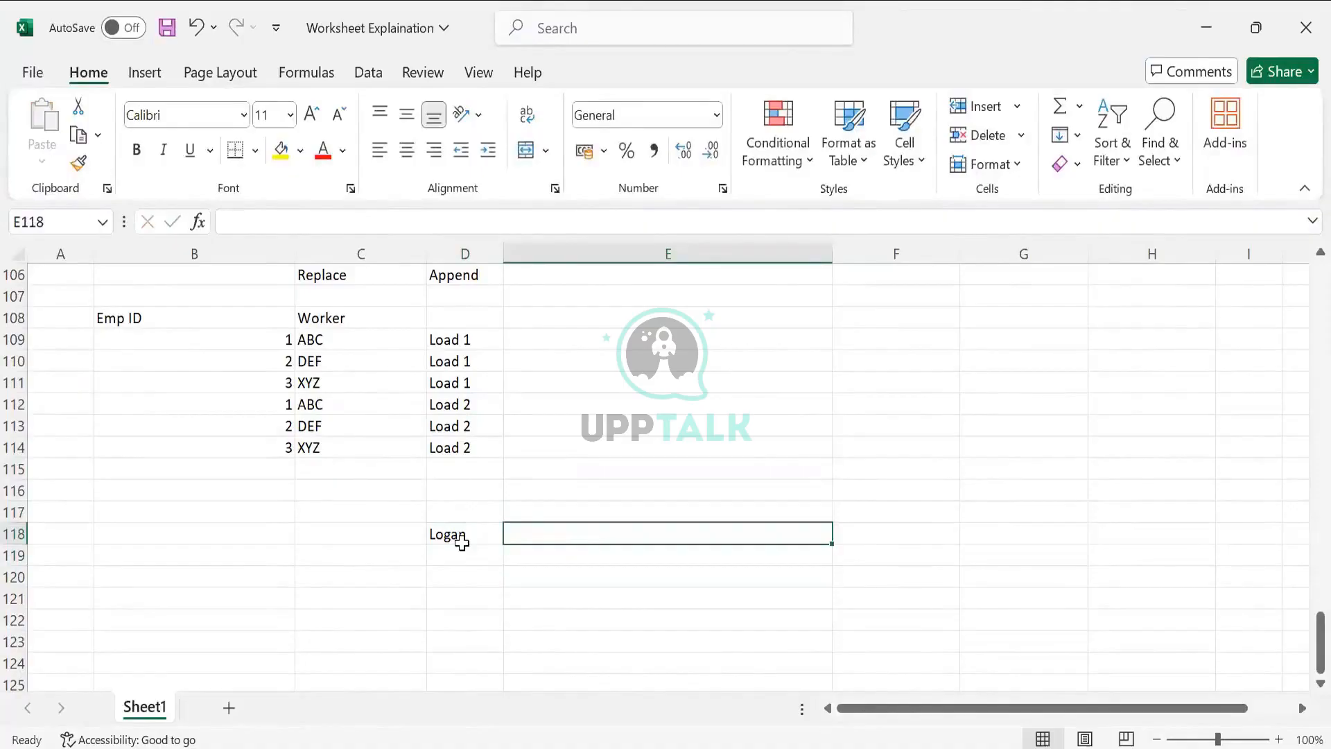
Step: Enter the worker's two dependents' first names on separate lines within cell E118
type("PAt")
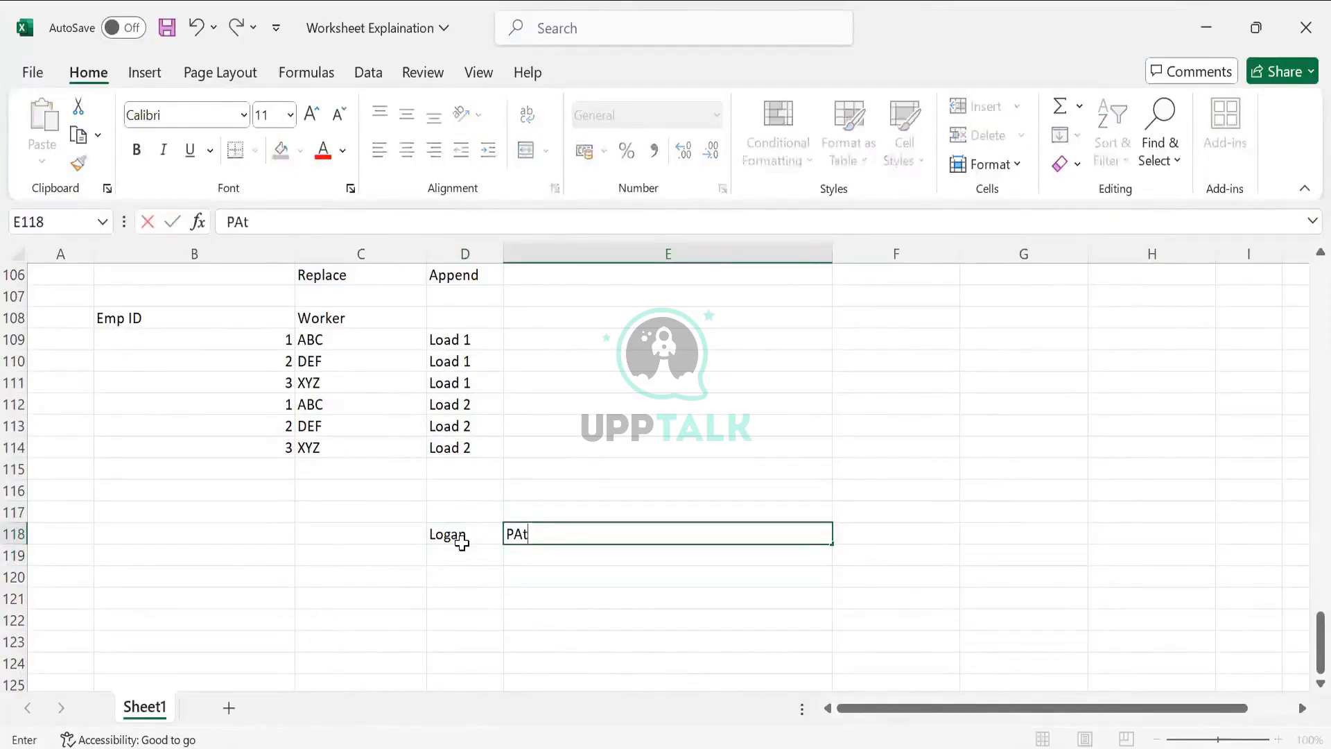
key("BackSpace")
key("BackSpace")
type("at")
key("alt+Return")
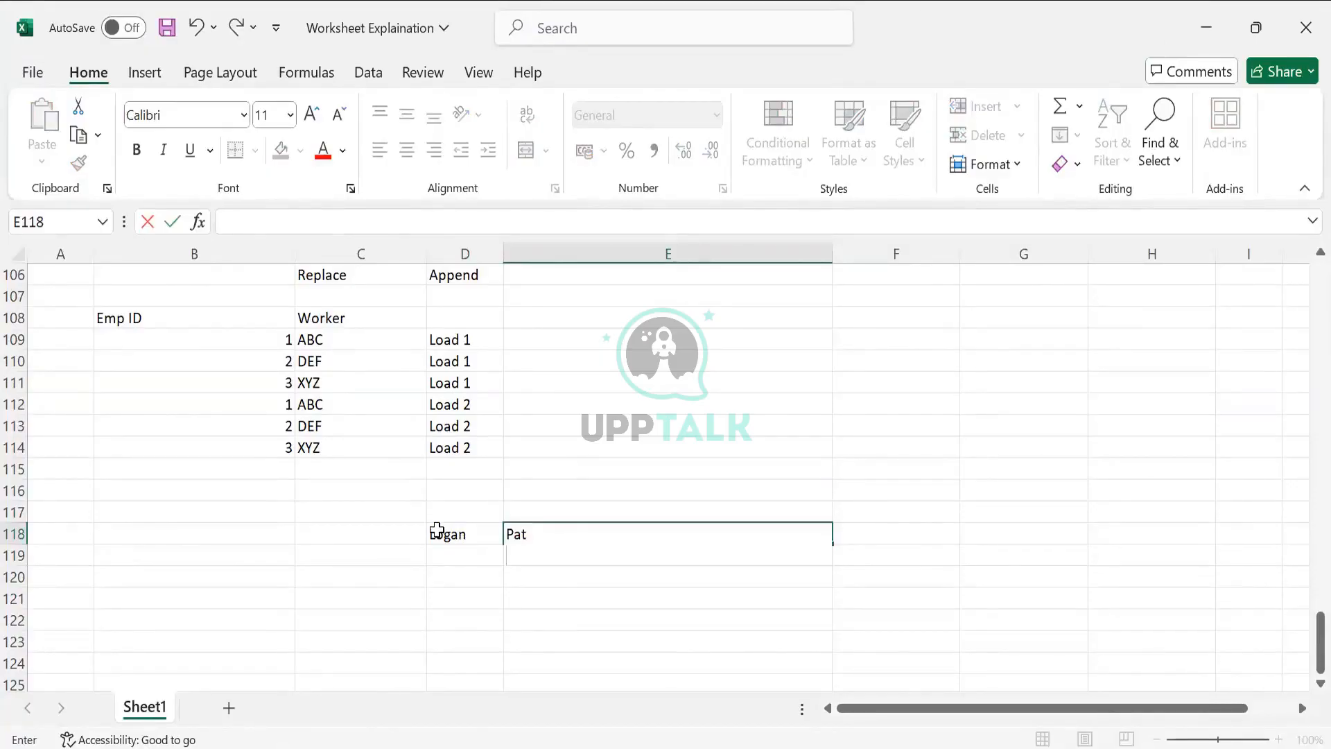
key("alt+Tab")
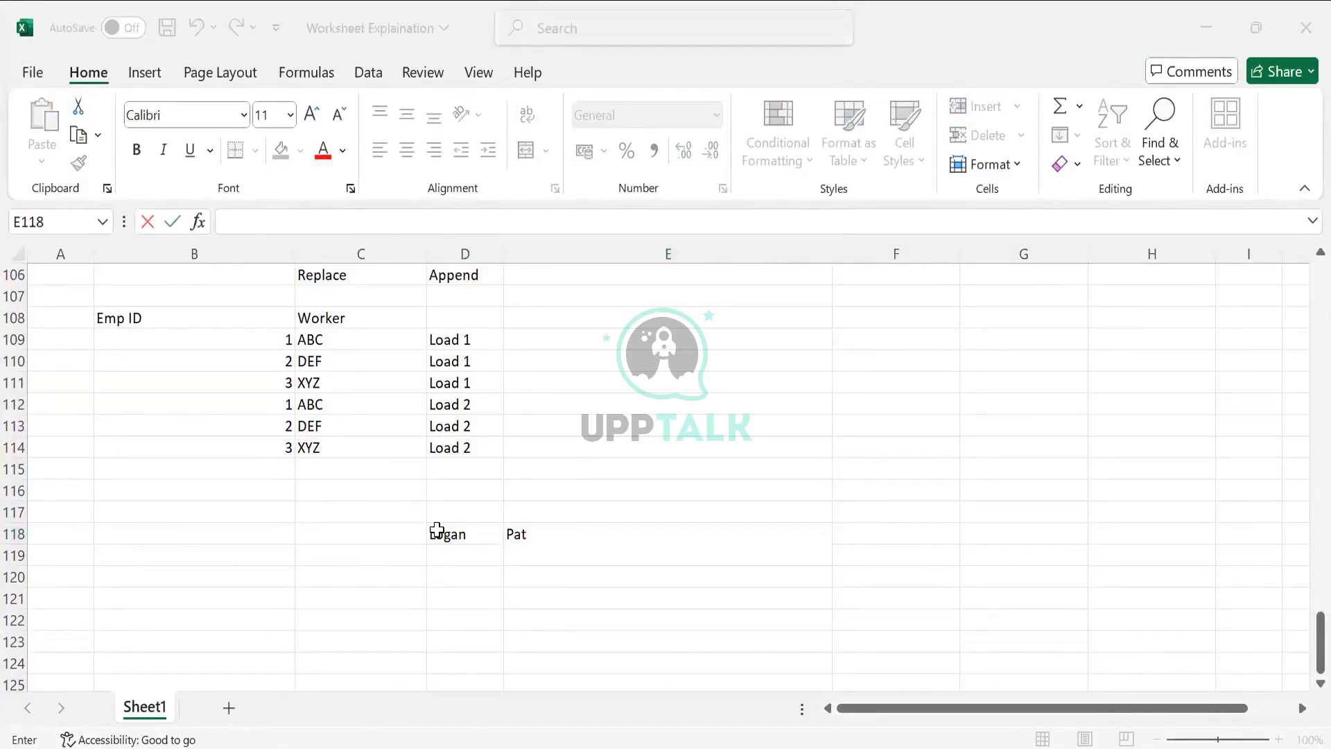
key("alt+Tab")
type("Megan")
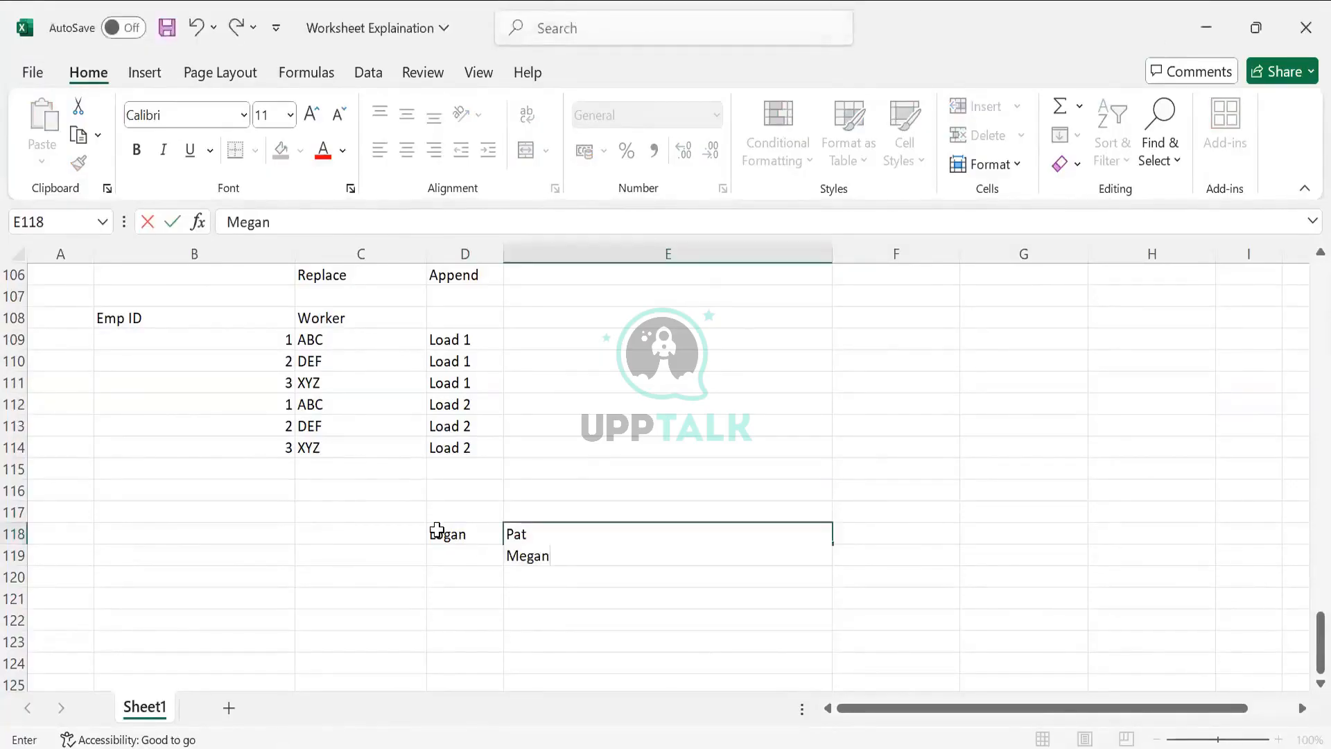
key("Tab")
Step: Review the unexploded sample row of worker and dependents in D118:E118
left_click(446, 550)
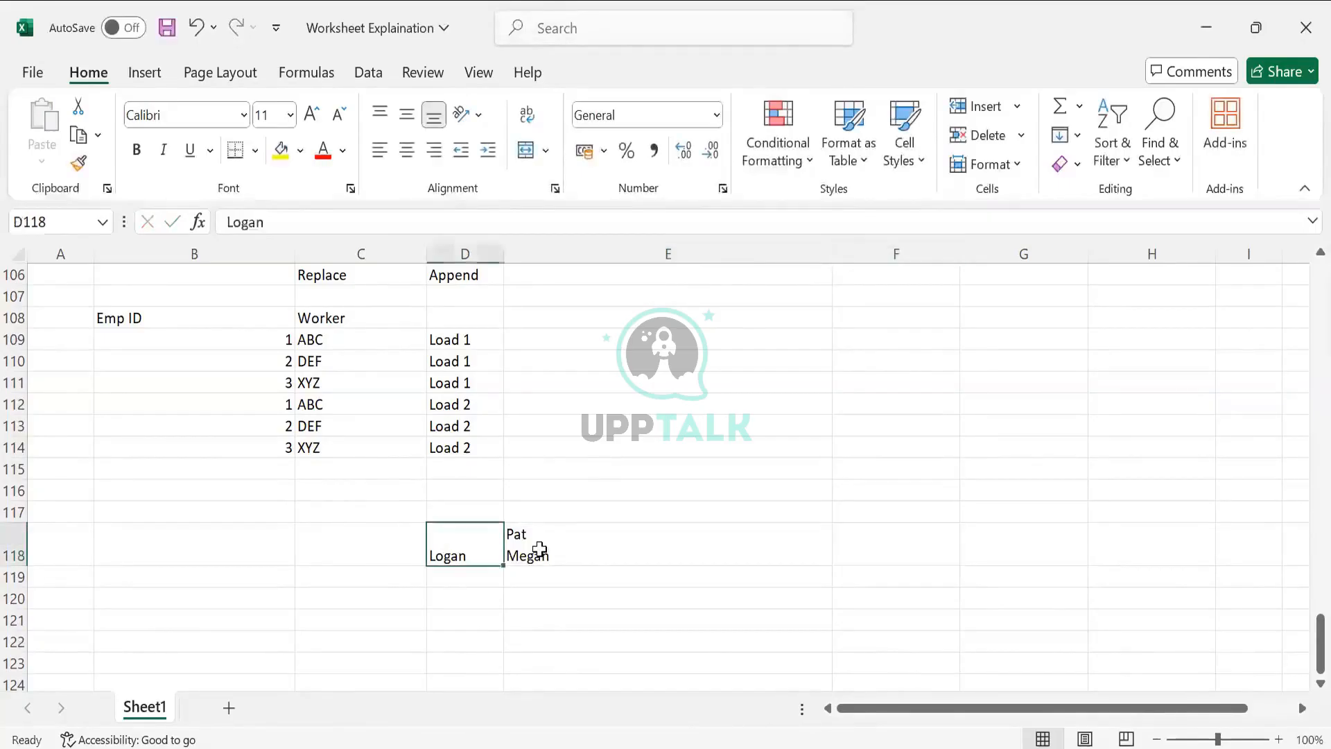
left_click(538, 547)
left_click_drag(475, 534, 547, 529)
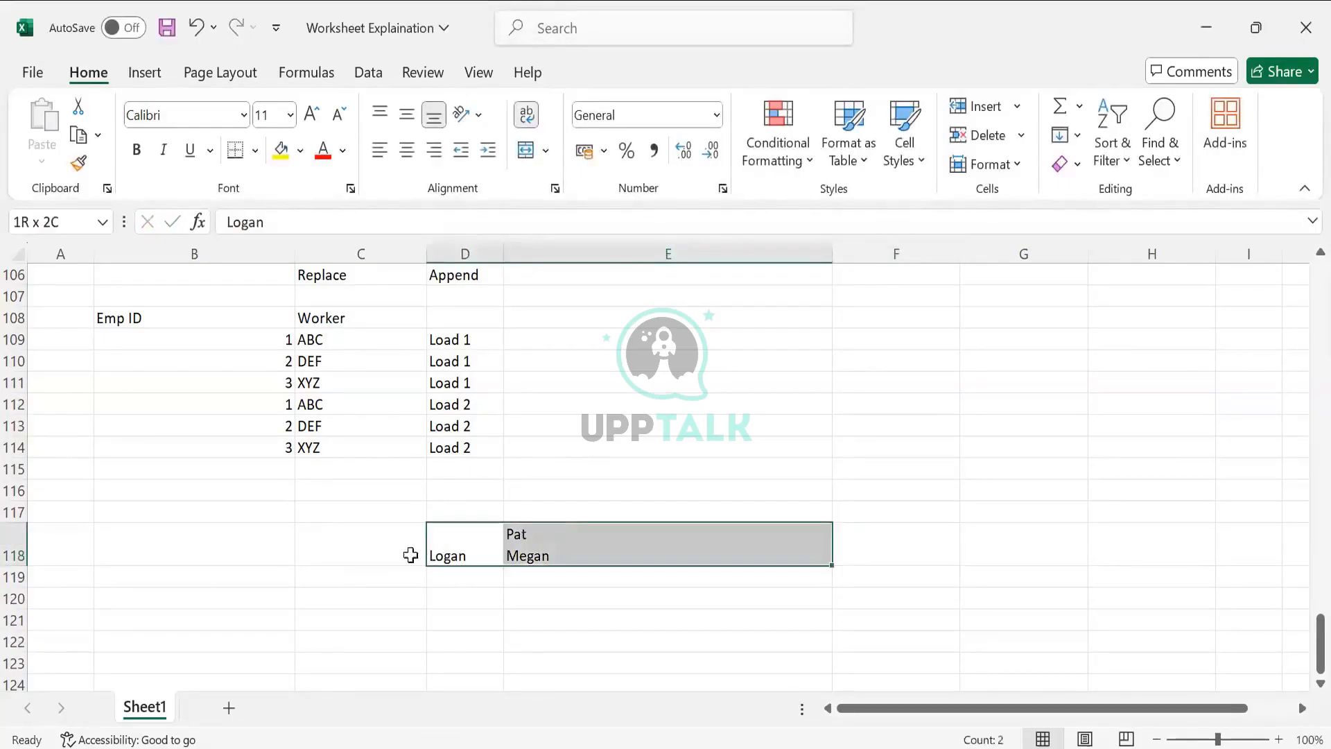
Step: Enter the sample worker's first name in cell A119 and the first dependent's first name in B119
left_click(148, 543)
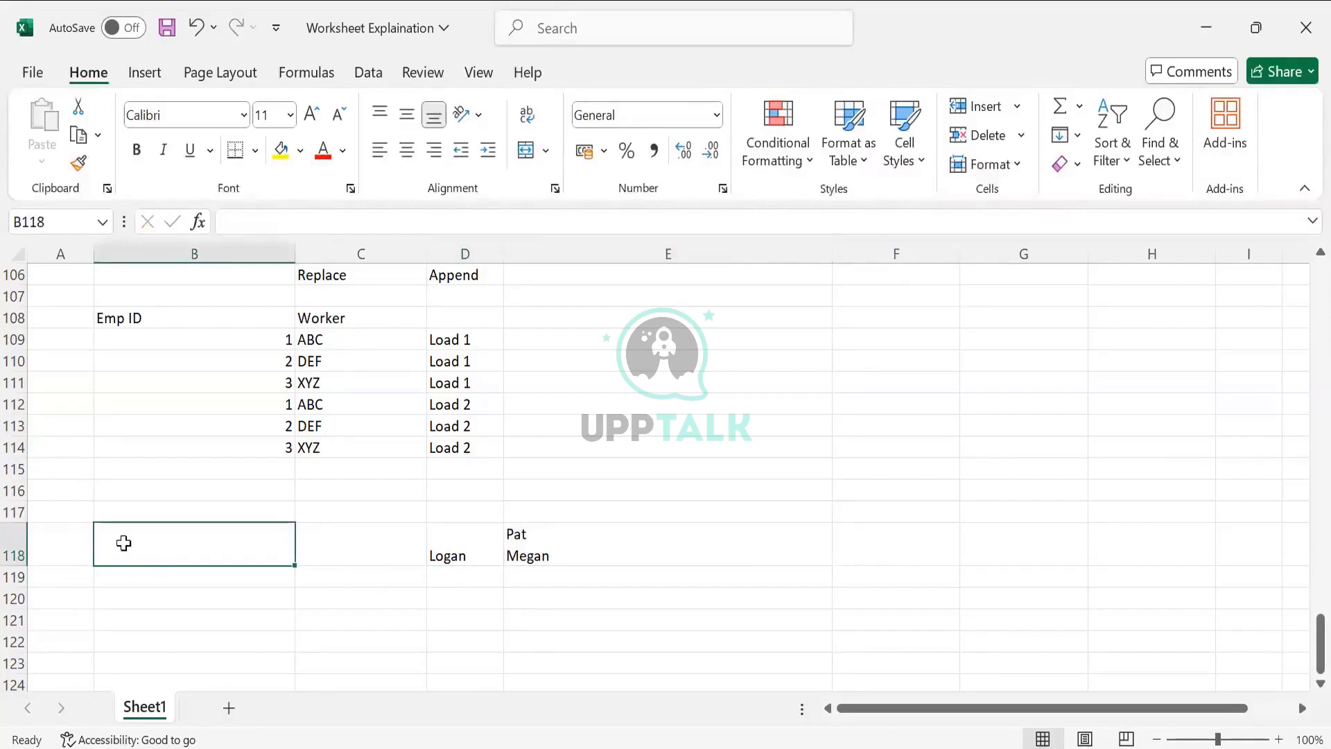
left_click(97, 578)
left_click(69, 576)
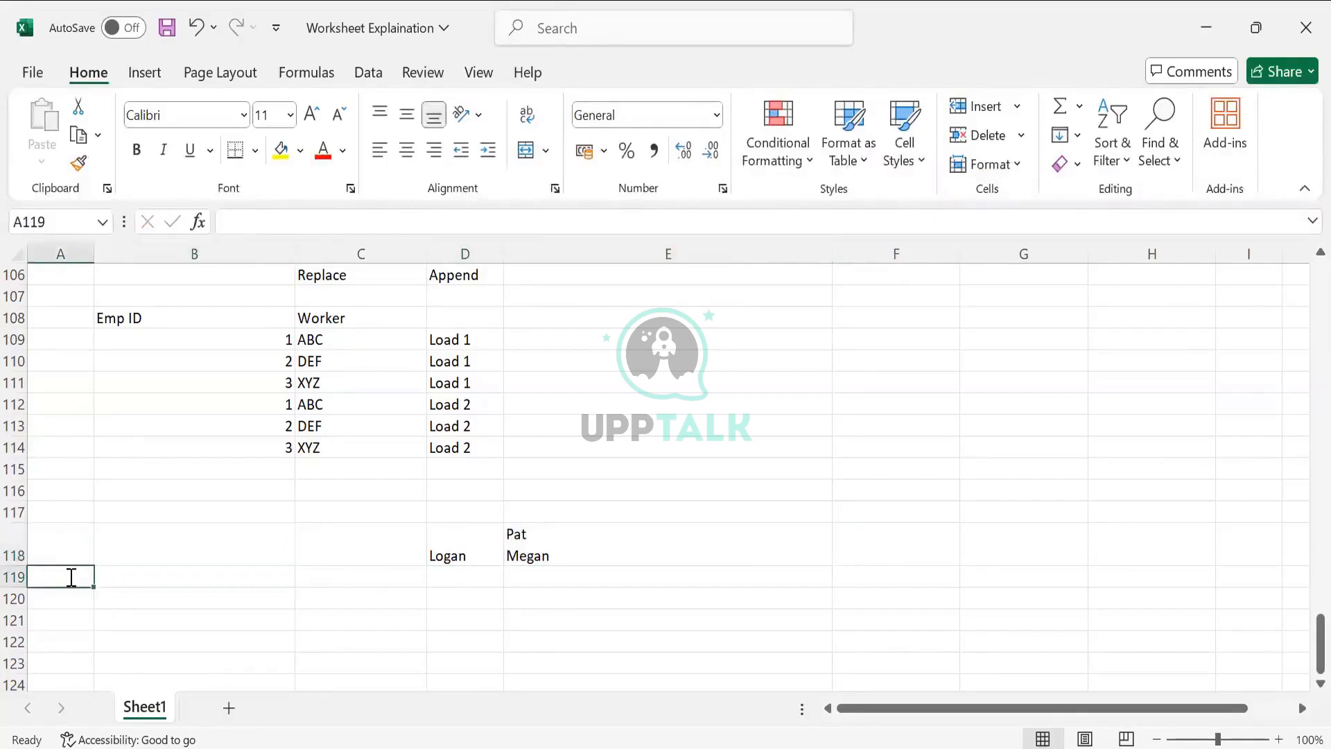
type("Logan")
key("Tab")
type("Pat")
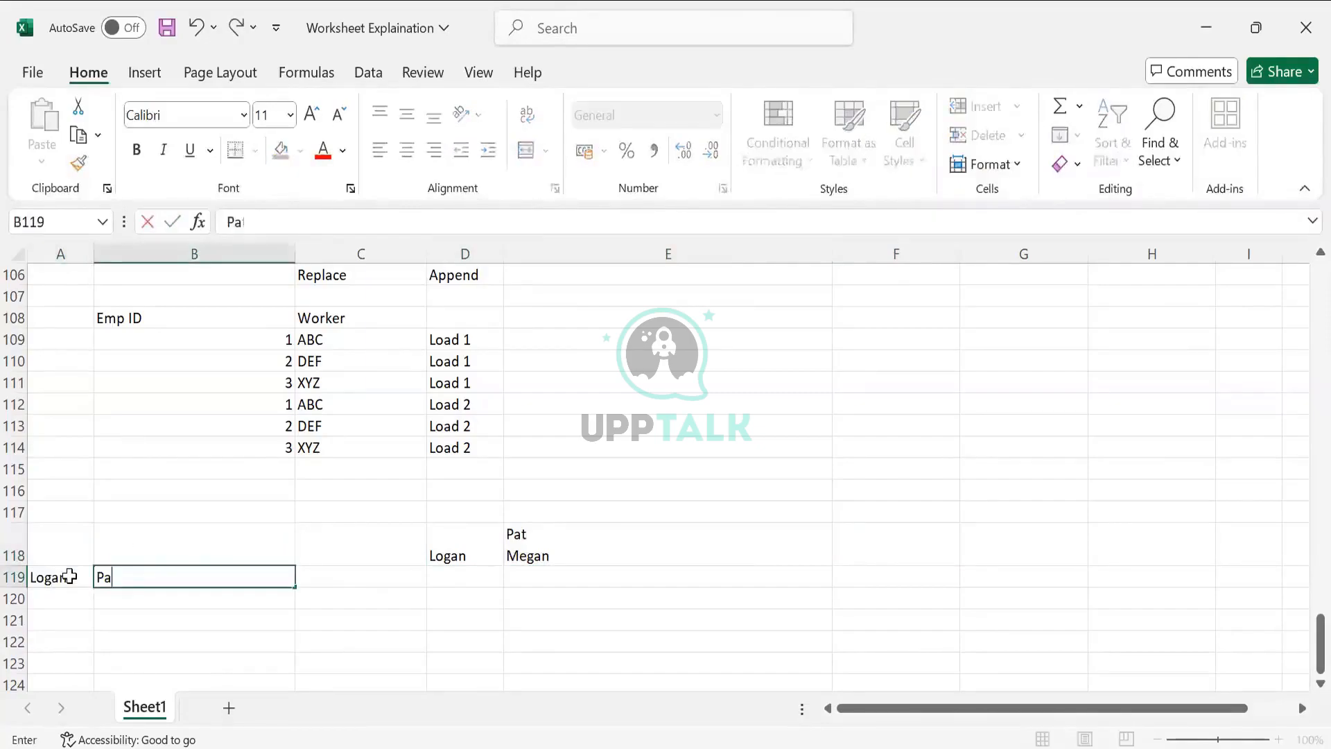
key("Return")
Step: Repeat the worker's first name in cell A120 and enter the second dependent's first name in B120
type("Logan")
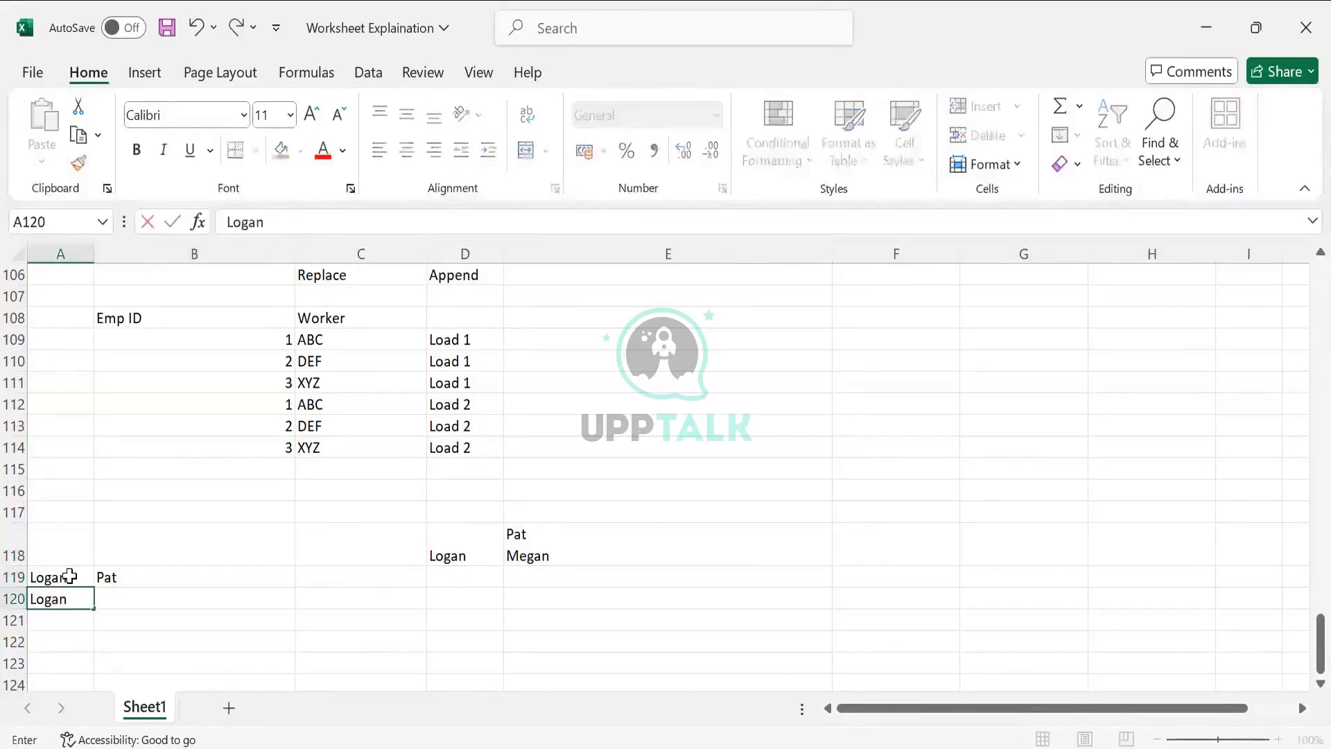
key("Tab")
type("mega")
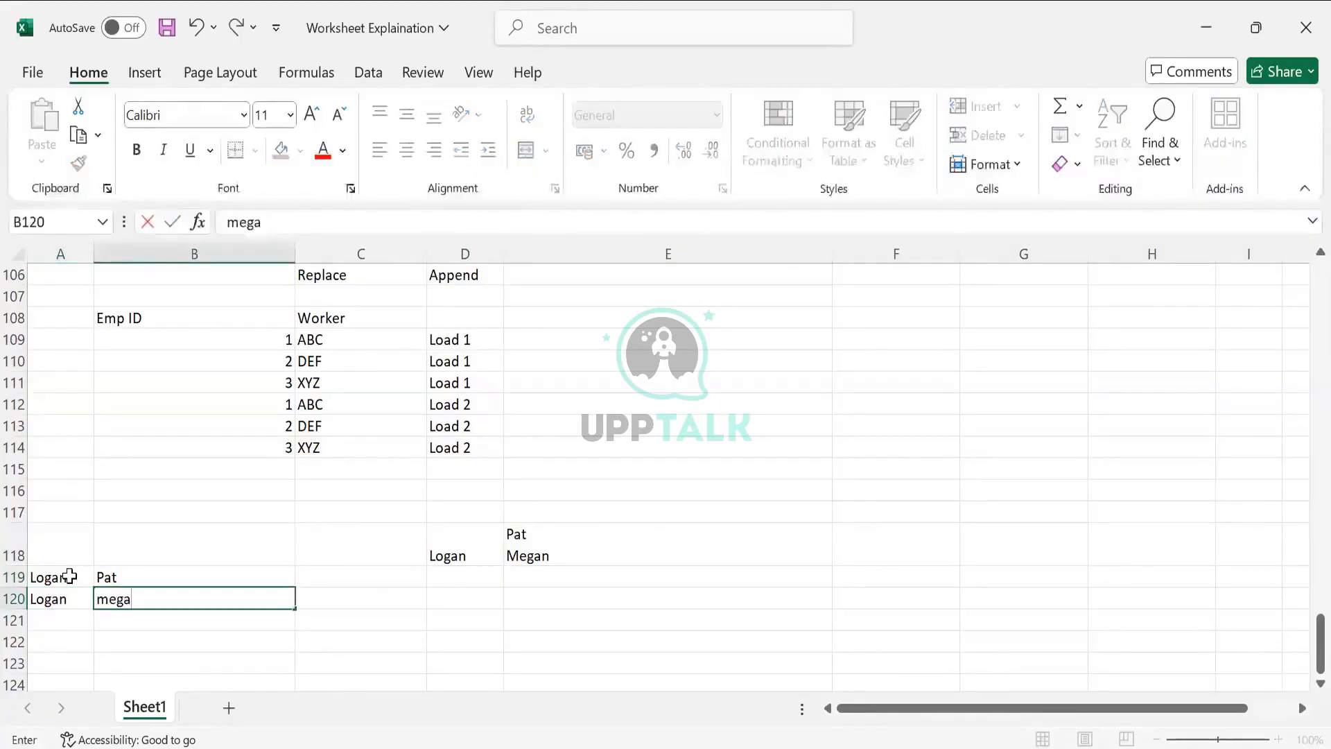
key("BackSpace")
key("BackSpace")
key("BackSpace")
key("BackSpace")
type("Megan")
left_click(276, 575)
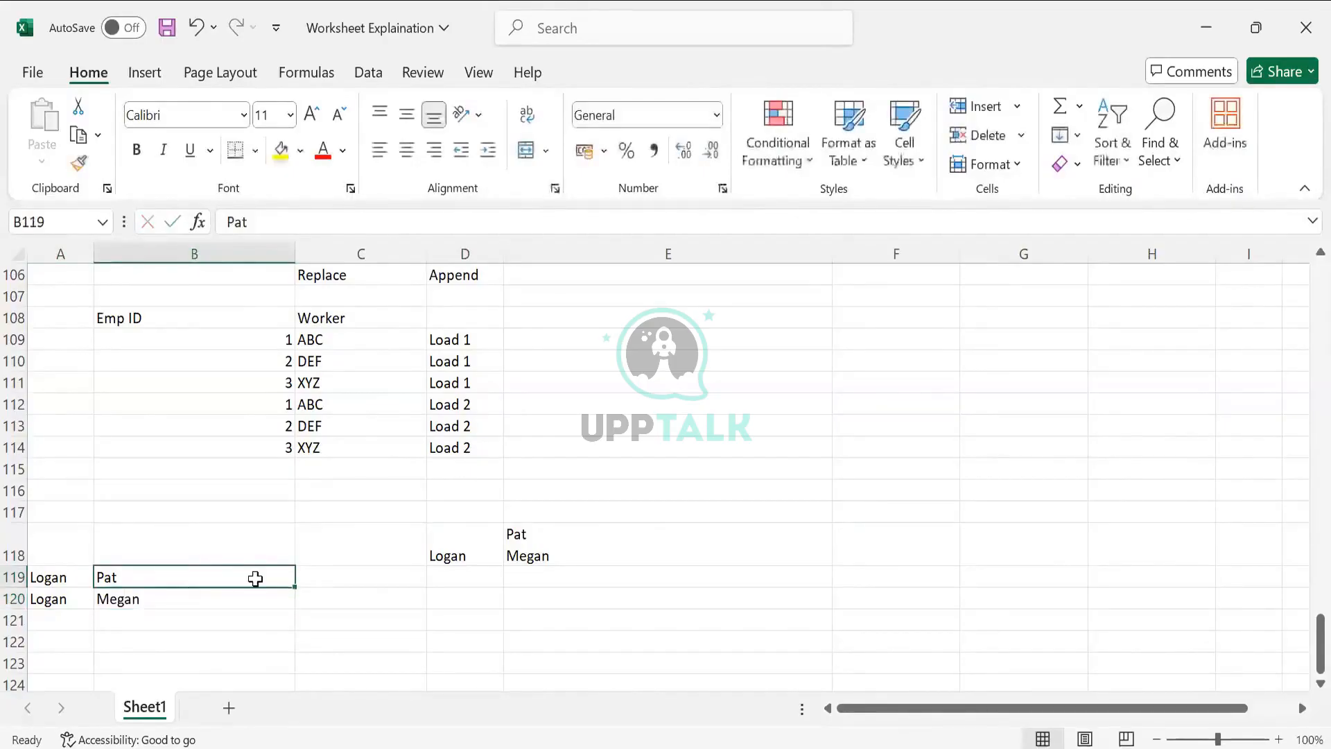
Step: Clear the repeated worker name from A120 and enter 100% in C119 and 0 in C120
left_click(87, 600)
key("Delete")
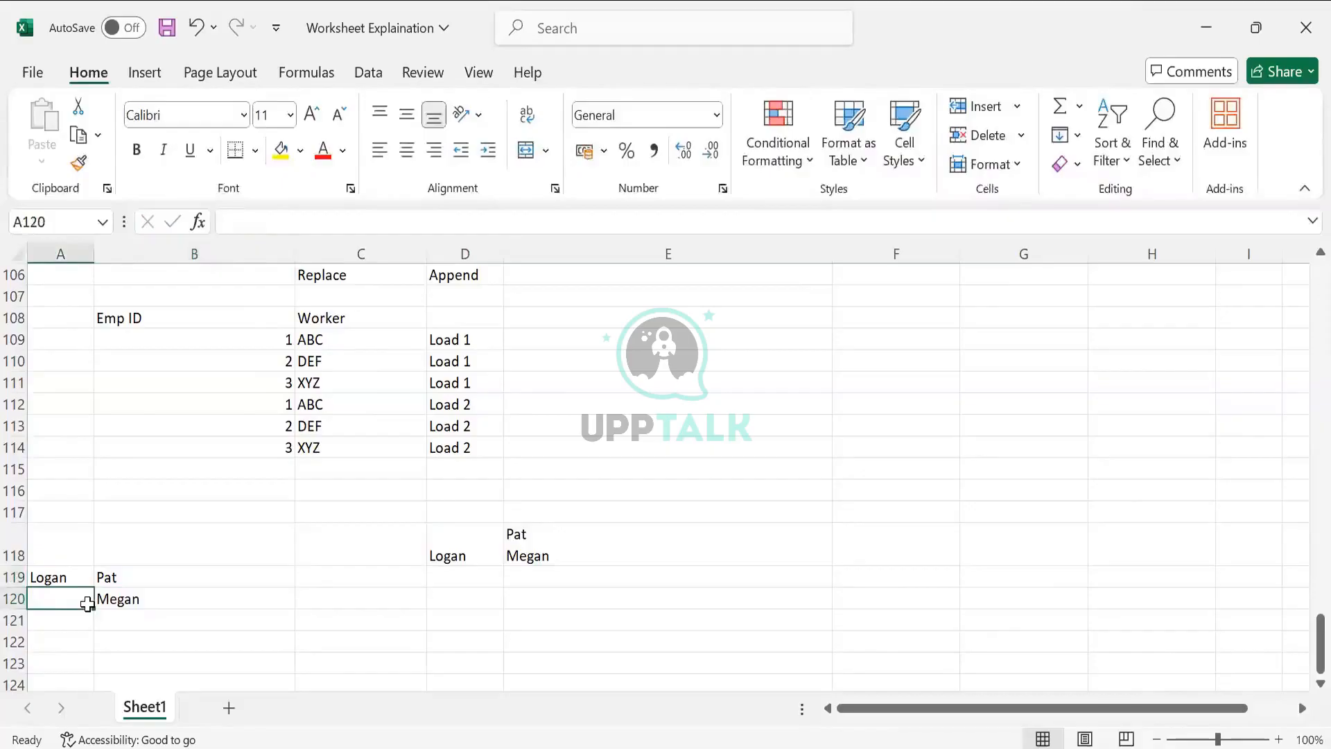
left_click(327, 558)
left_click(329, 585)
type("100")
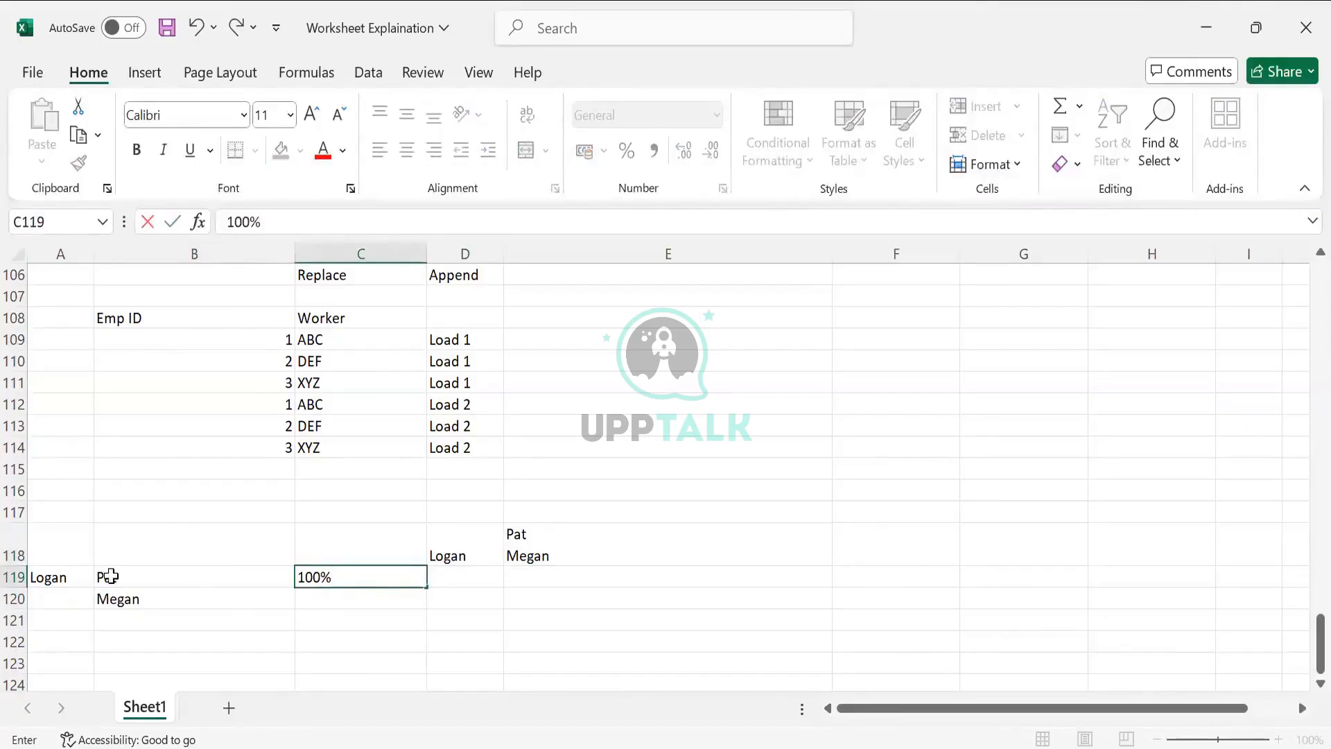
left_click(306, 619)
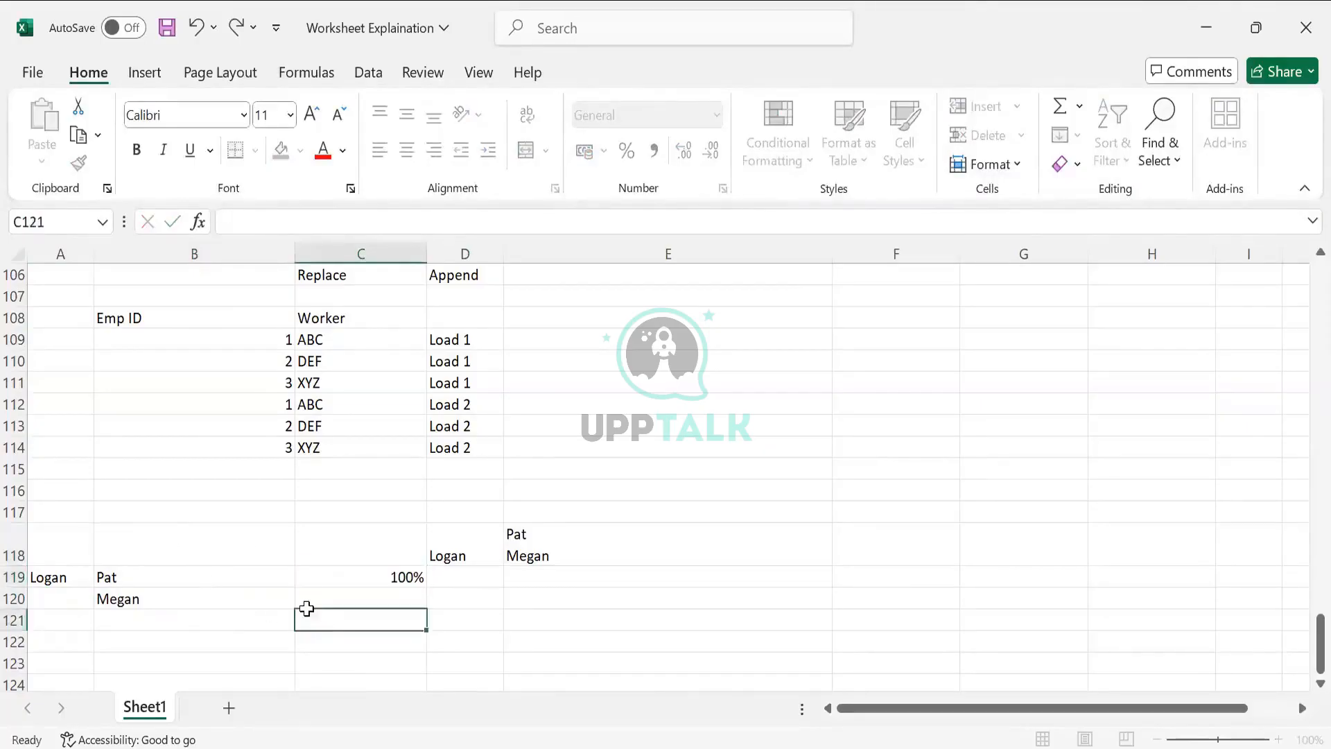
left_click(309, 595)
type("0")
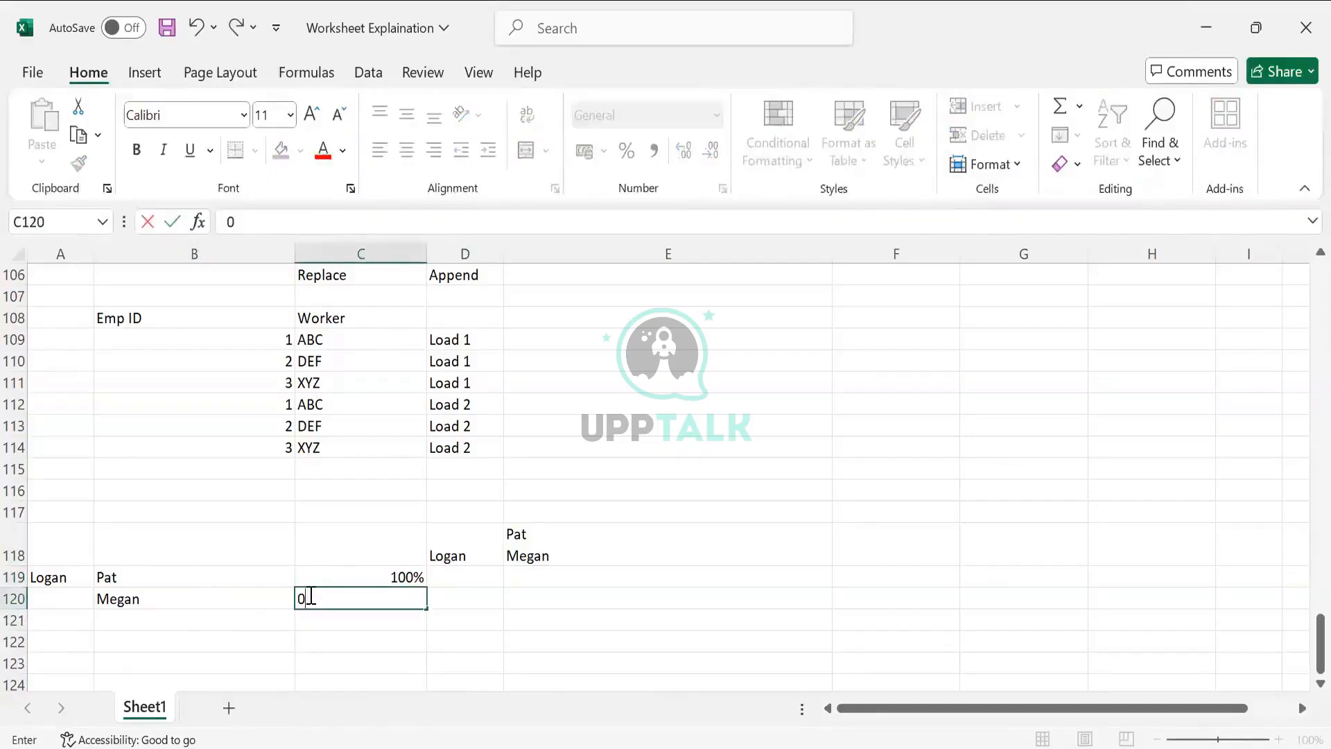
key("Tab")
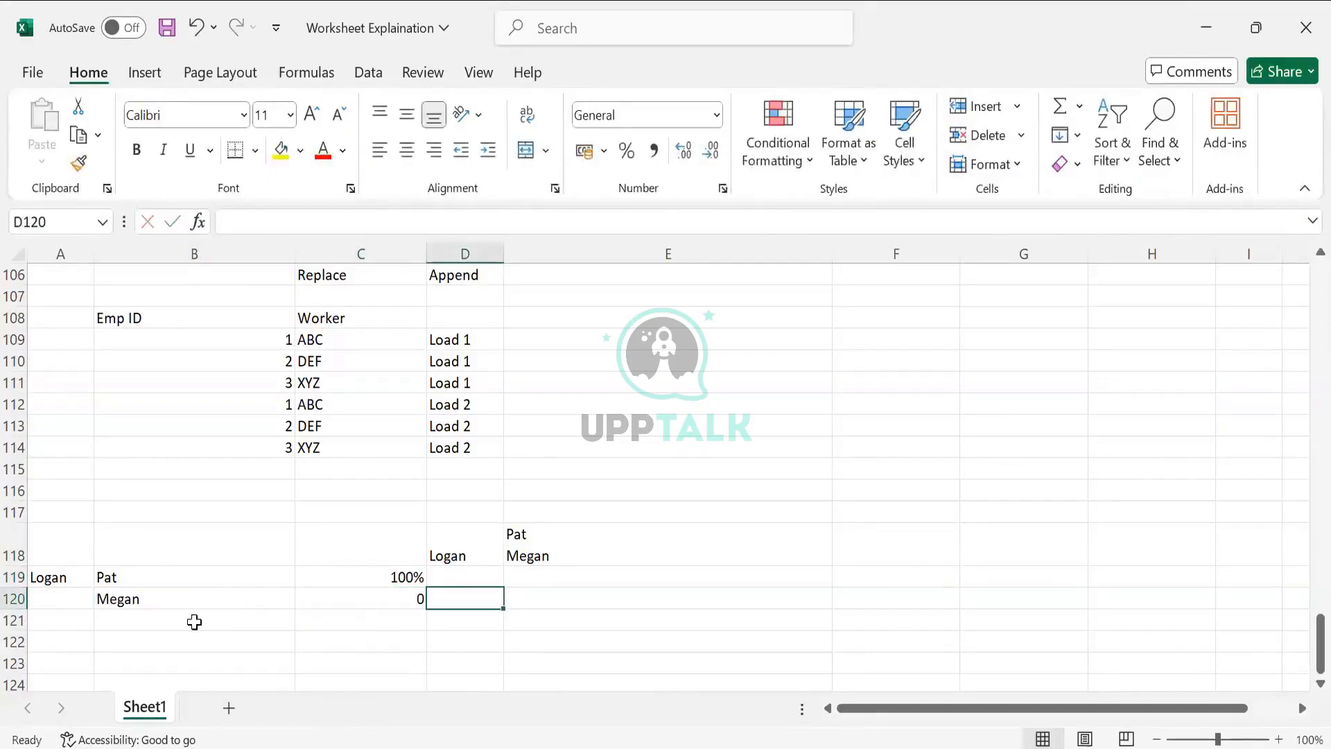
Step: Enter the sample worker's first name from D118 in both cells E121 and E122
left_click(242, 594)
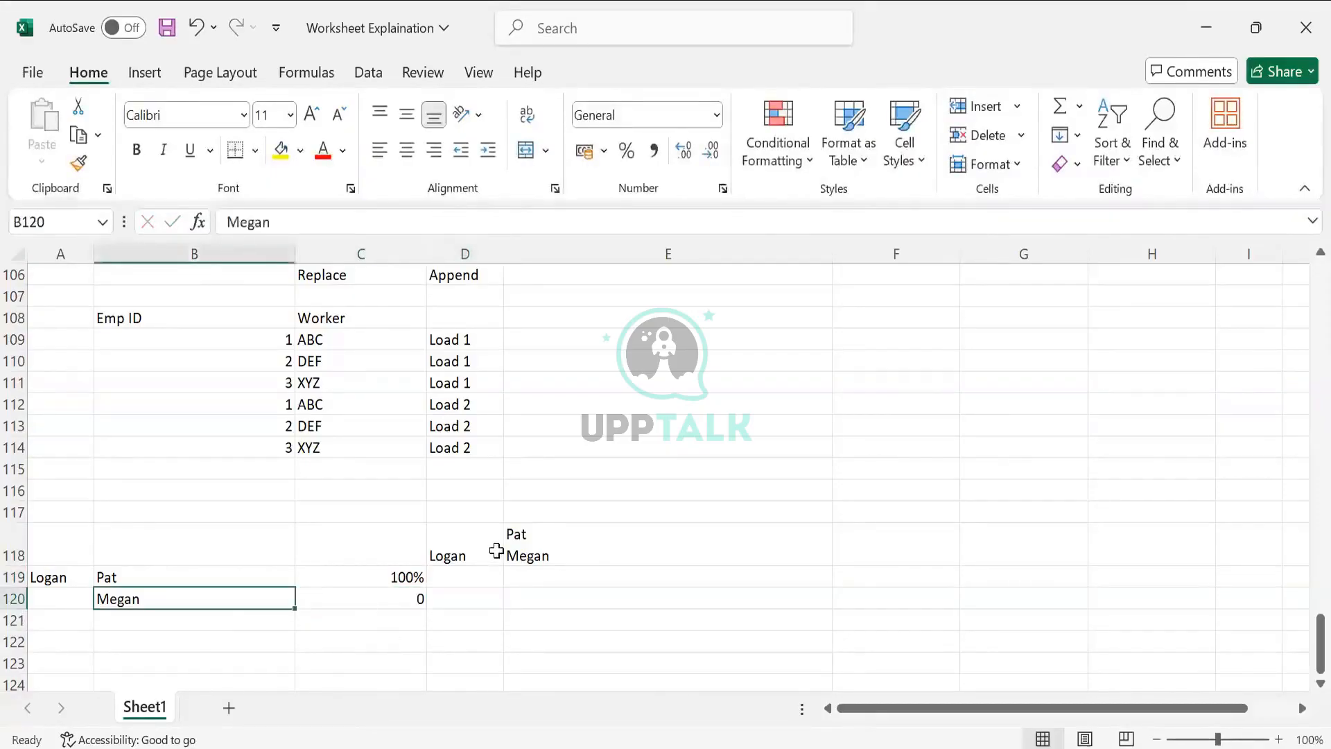
left_click(493, 551)
left_click(568, 549)
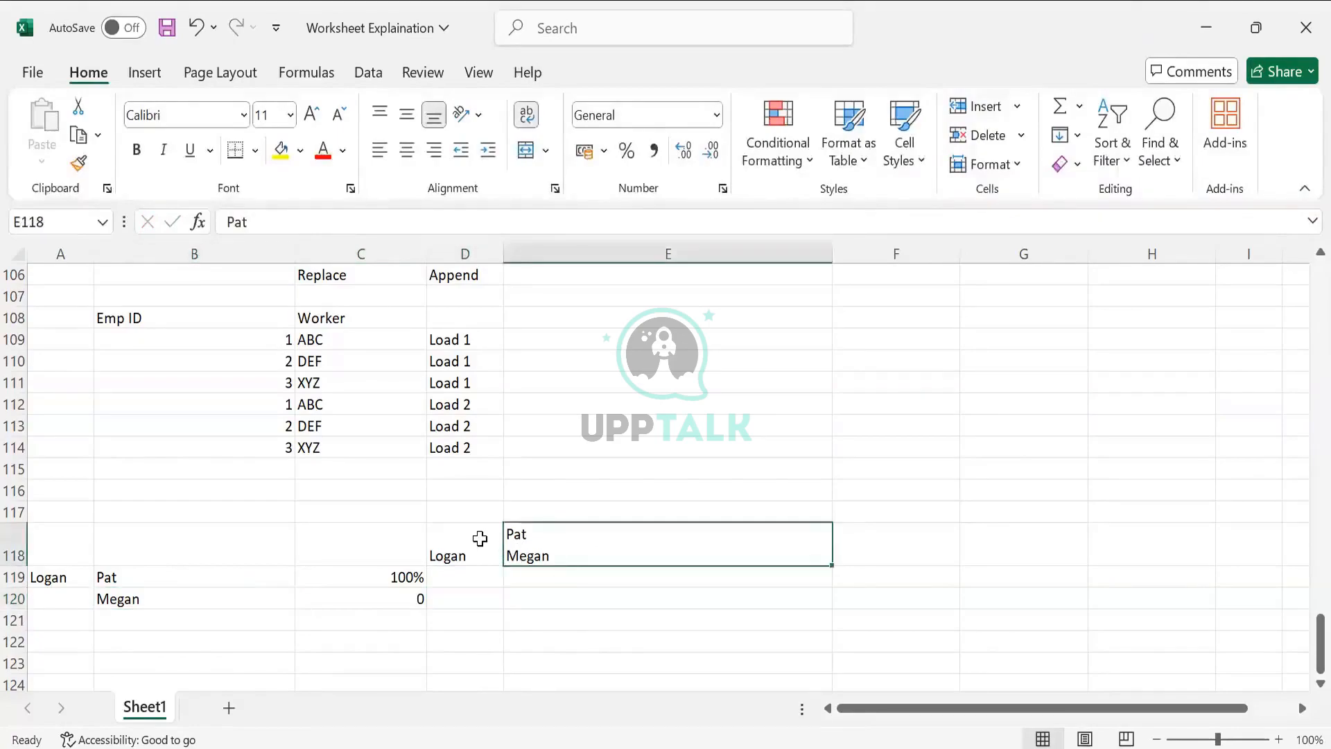
left_click_drag(479, 538, 567, 550)
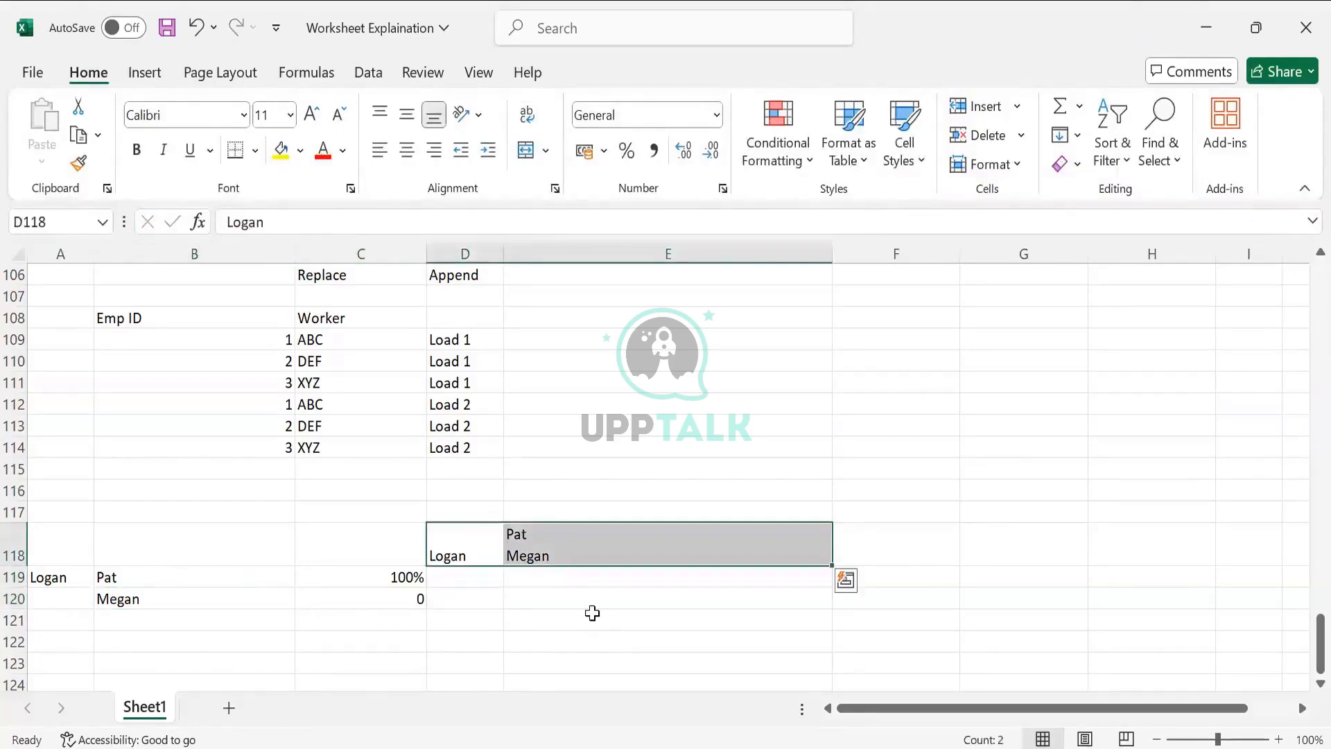
left_click(591, 619)
type("Logan")
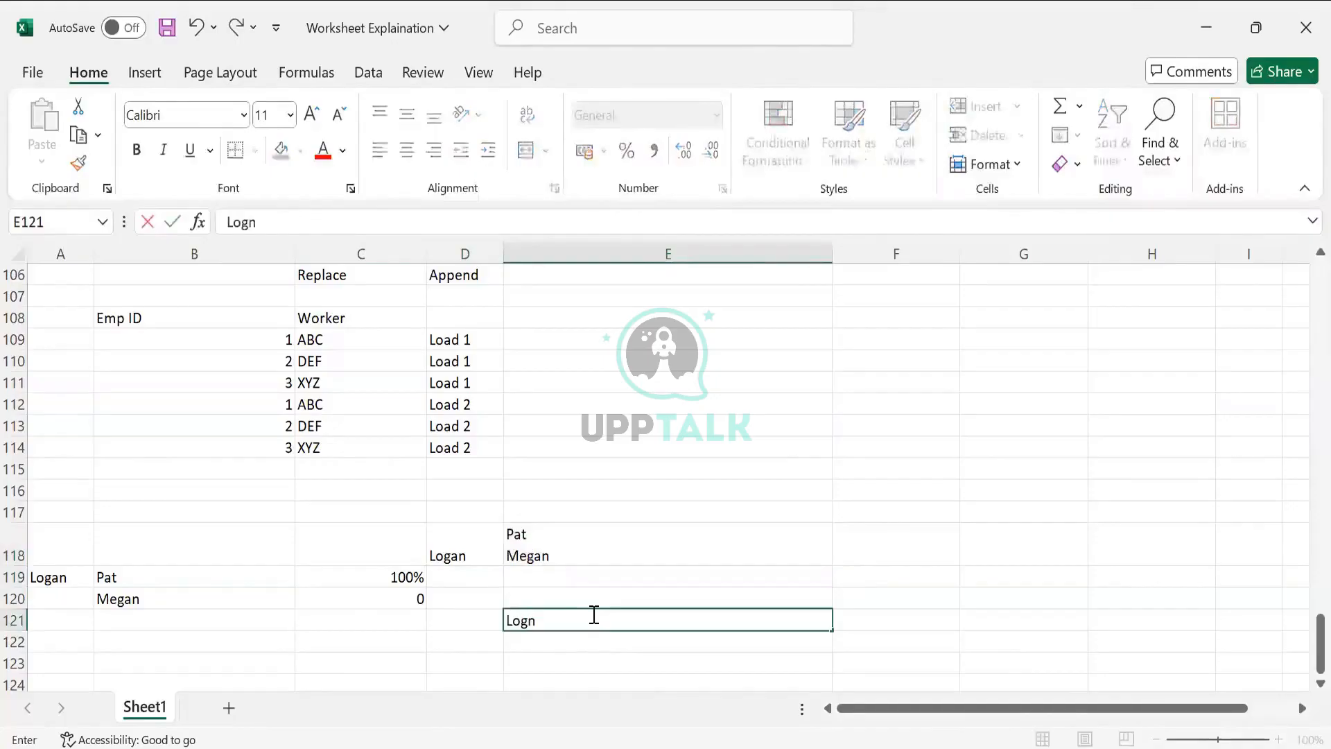
key("BackSpace")
type("an")
key("Tab")
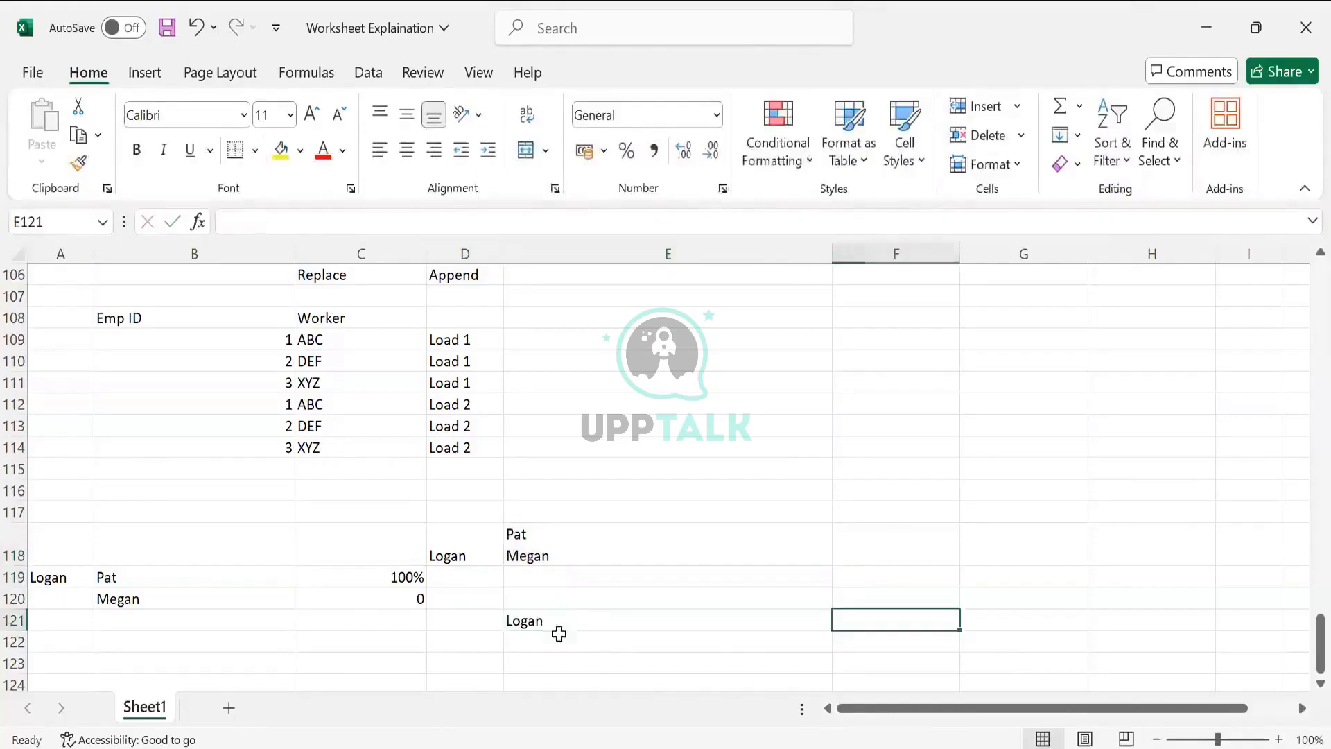
key("Return")
type("Logan")
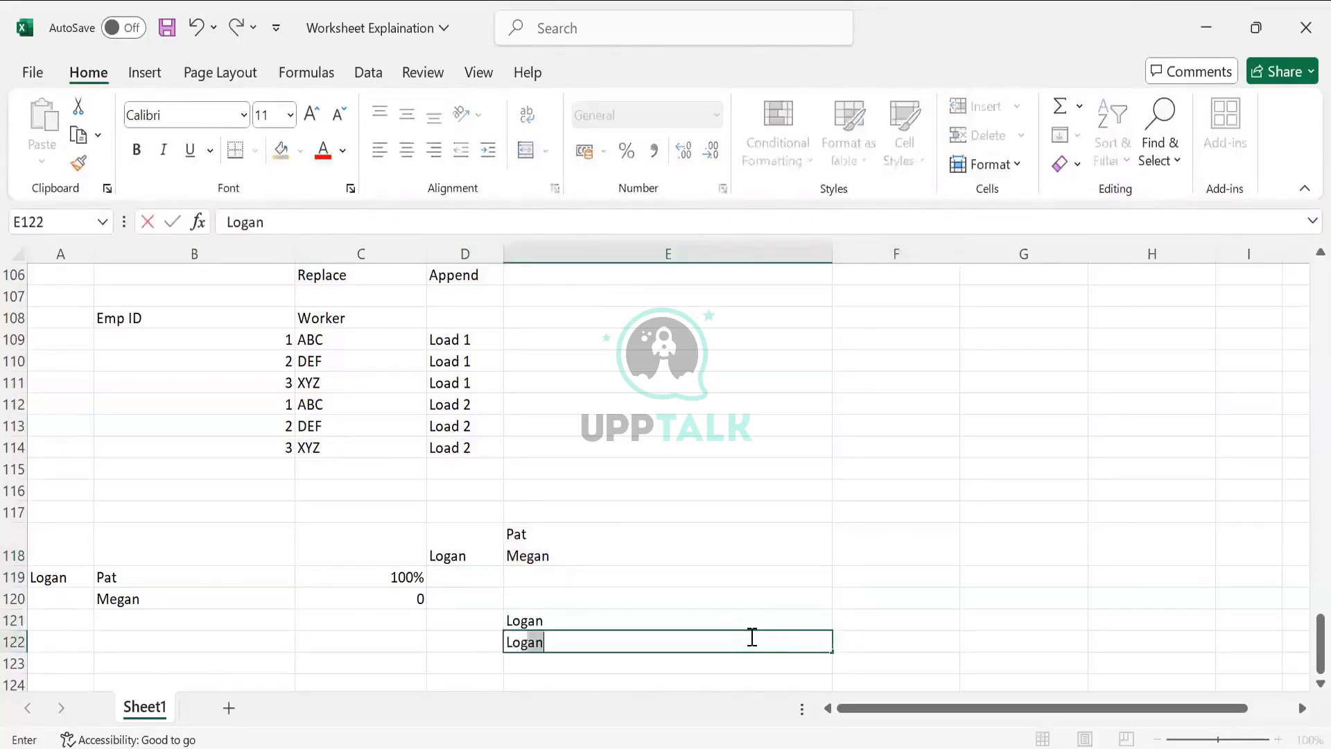
key("Tab")
Step: Enter the two dependents' first names in separate cells beside the repeated worker, in F121 and F122
left_click(921, 624)
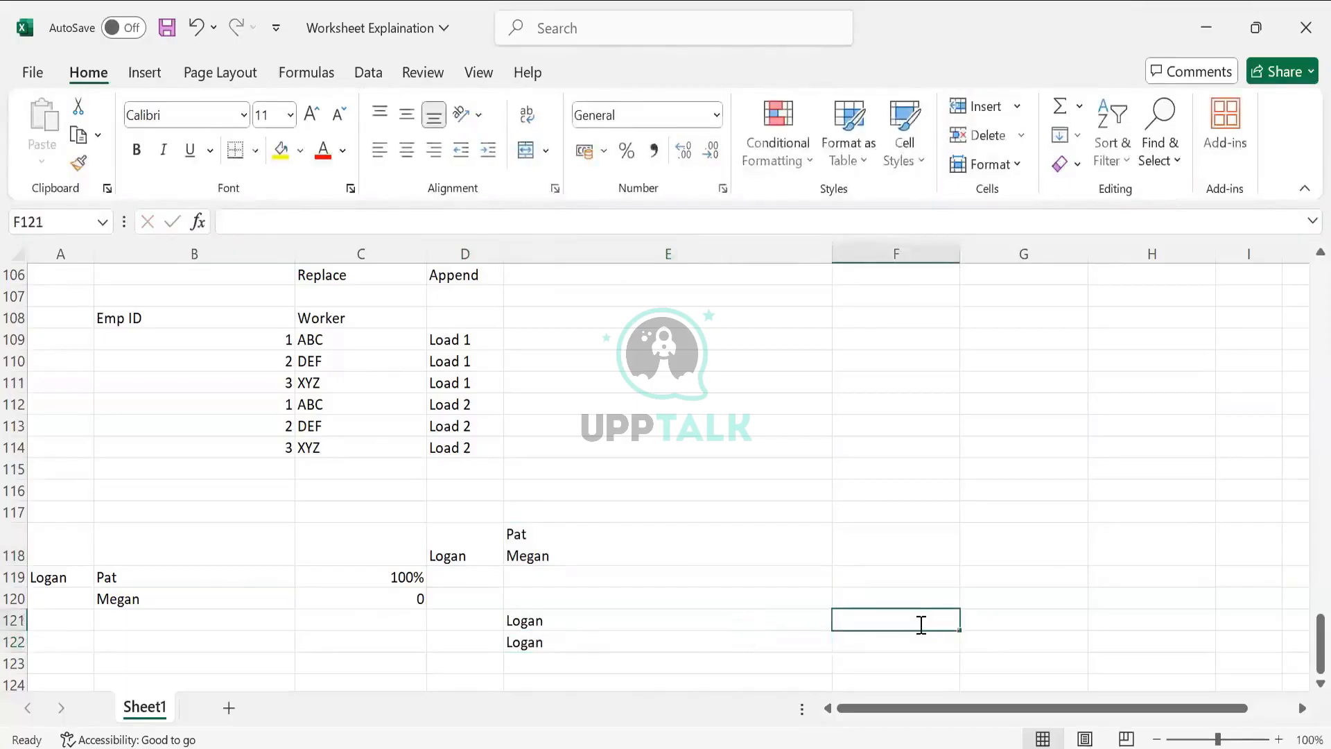
type("Pat")
key("Return")
type("Megan")
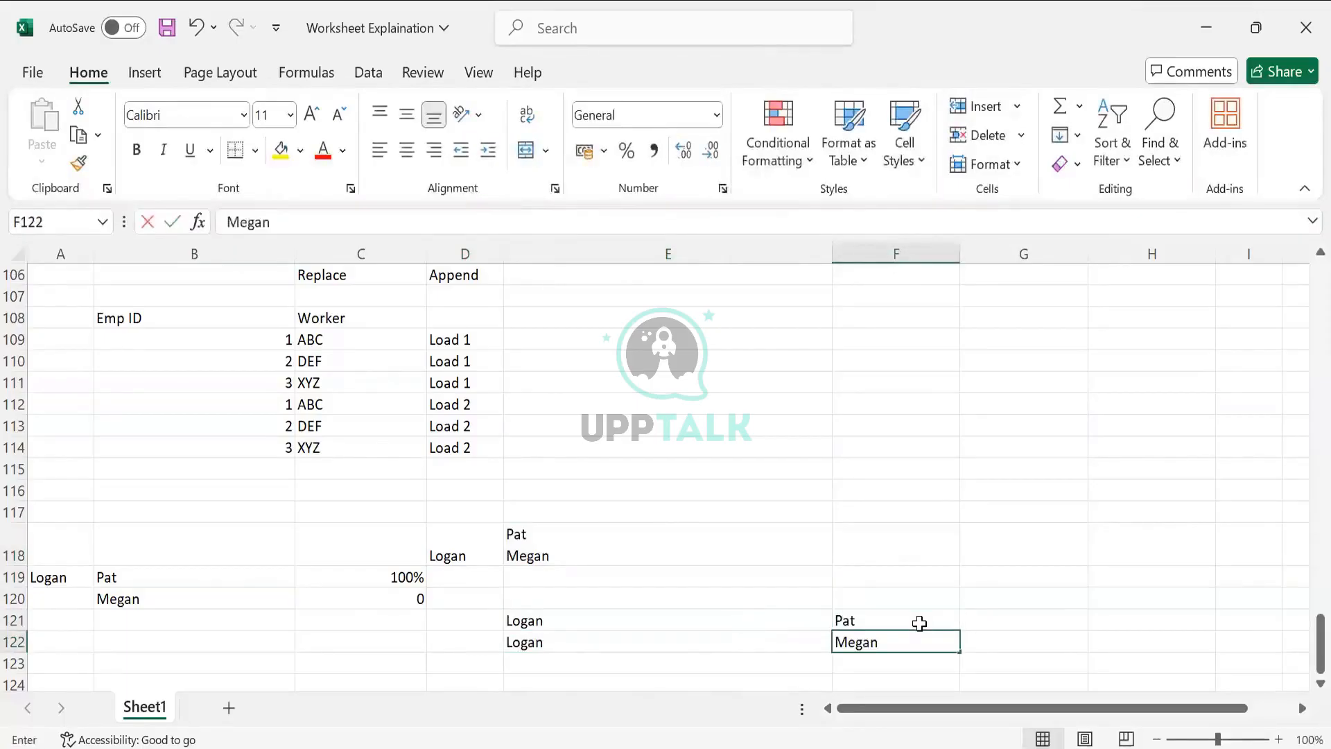
key("Tab")
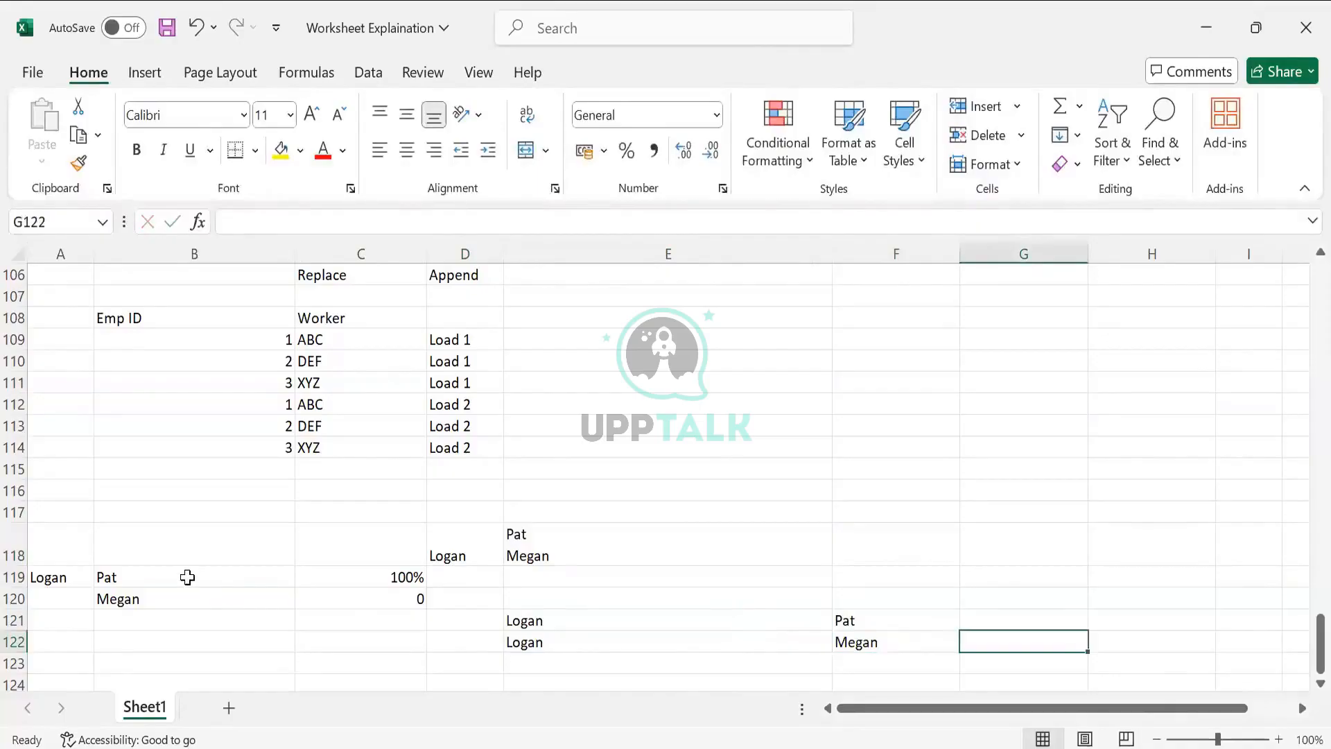
Step: Replace the dependent's name in B119 with Spouse and clear the dependent's name from B120
mouse_move(121, 582)
left_mouse_down()
mouse_move(139, 606)
mouse_move(143, 592)
left_mouse_up()
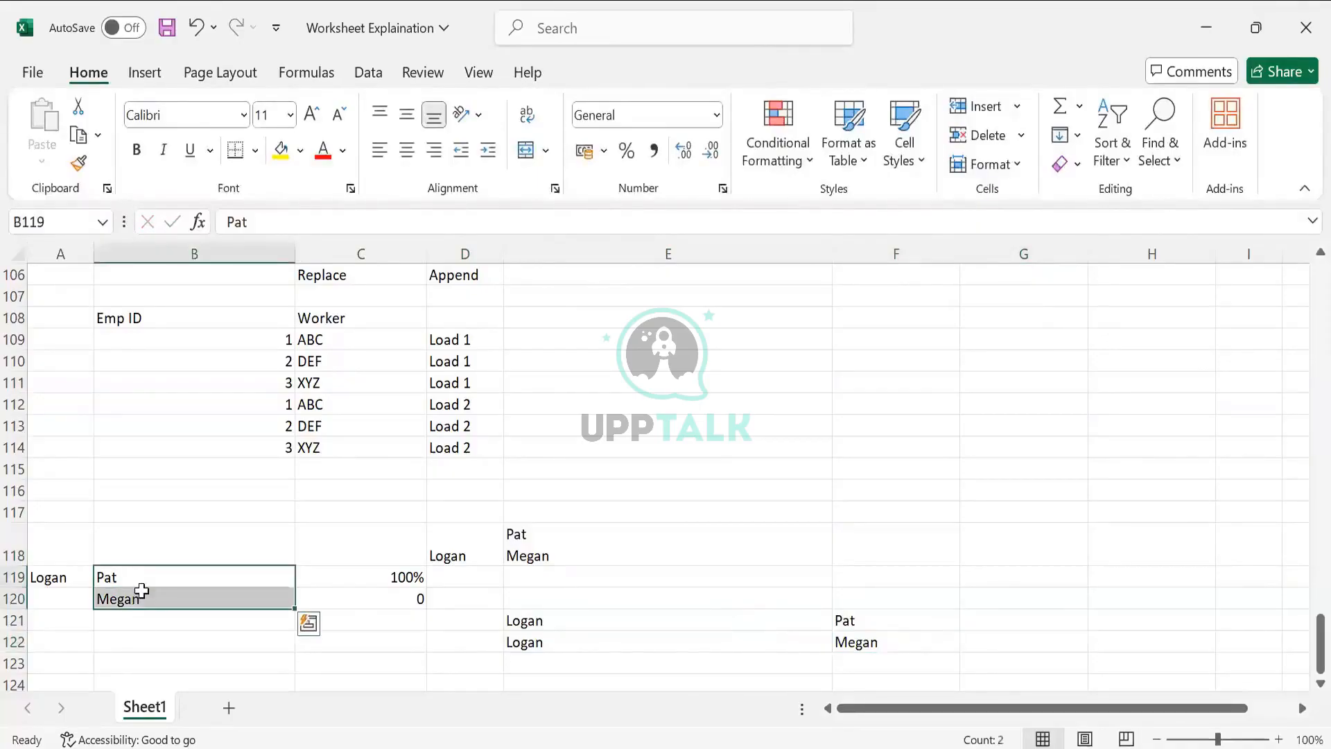
left_click(143, 592)
left_click(142, 580)
type("Spo")
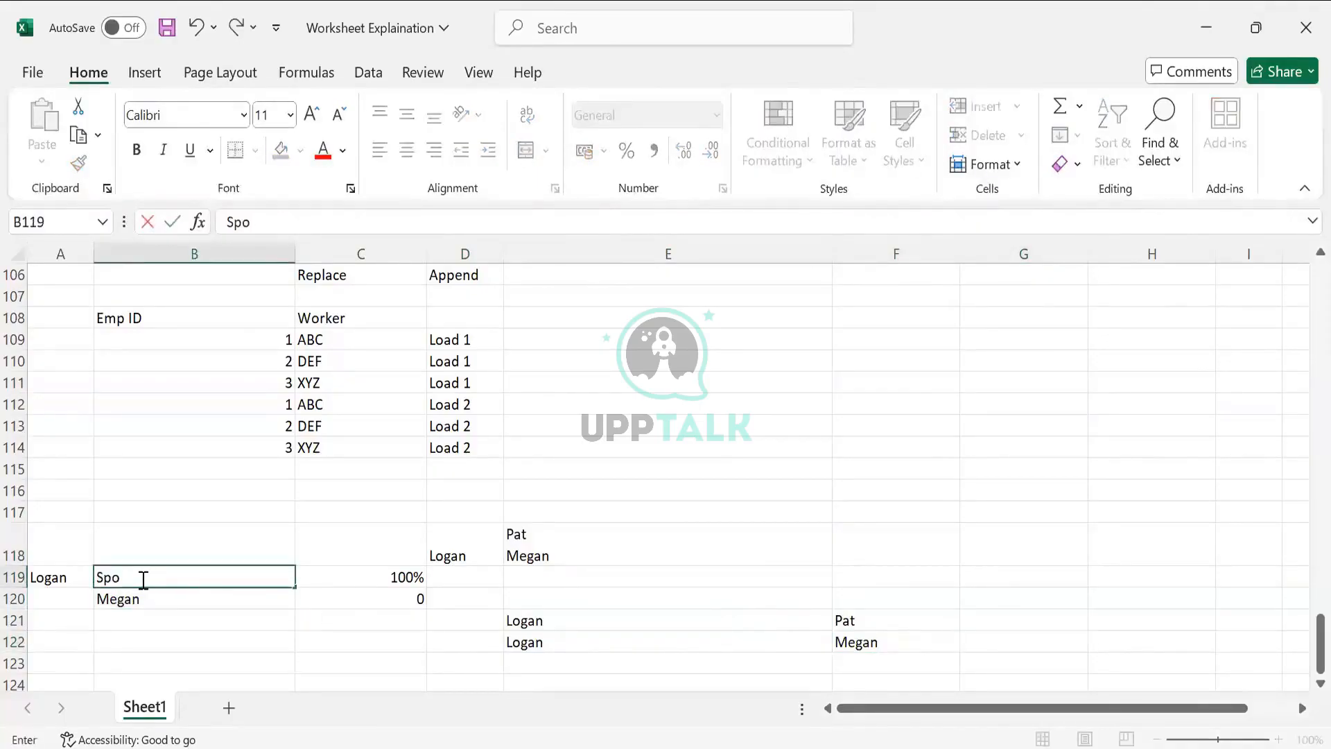
type("use")
key("Right")
key("Down")
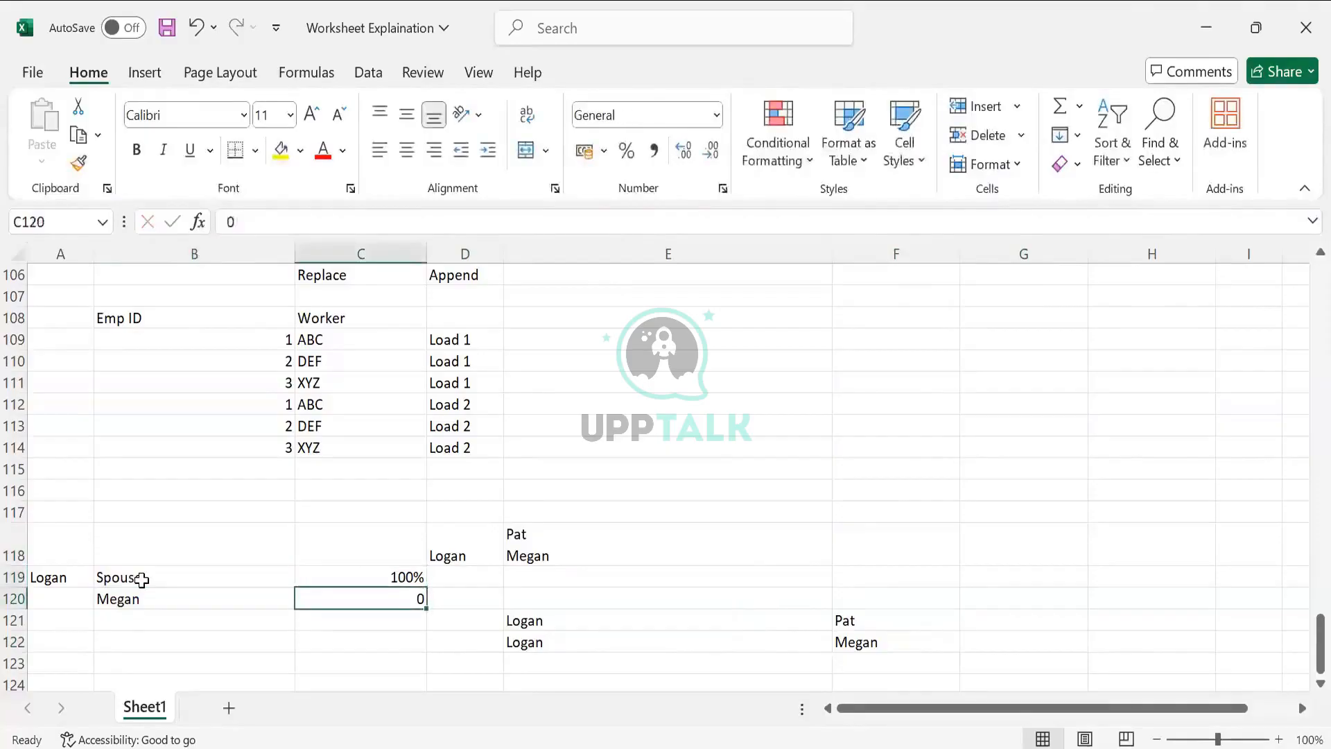
key("Left")
key("Delete")
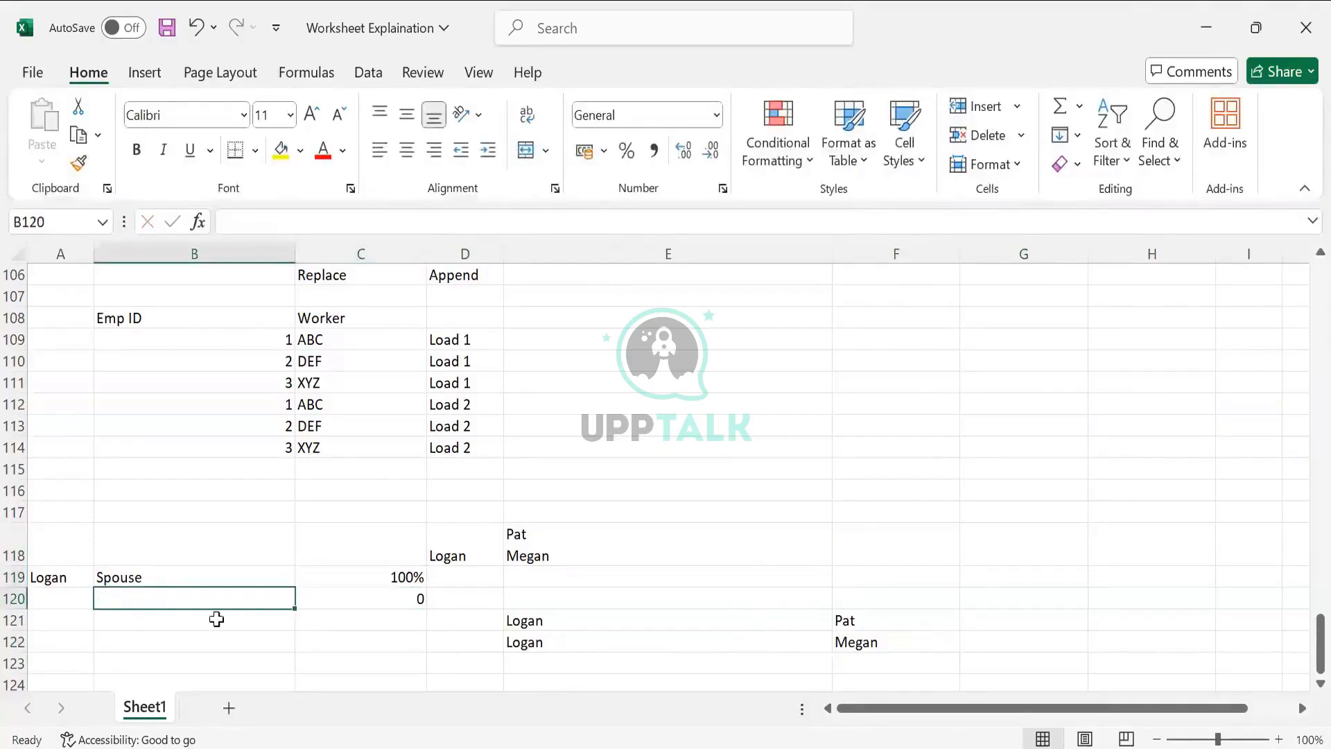
key("Right")
key("Right")
scroll(647, 500, "down", 2)
scroll(400, 535, "up", 2)
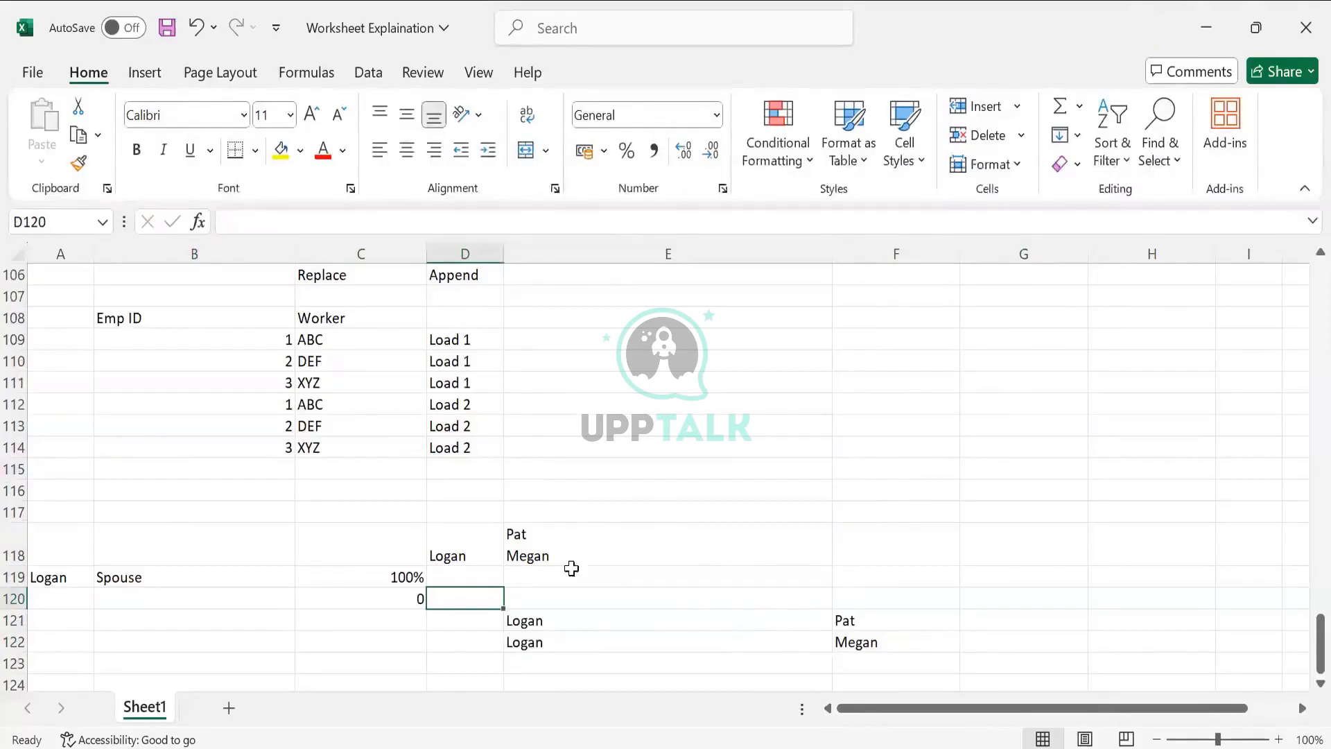
Step: Compare the combined dependents in E118 and the percentage in C119 with the exploded rows in E121:F122
left_click(550, 531)
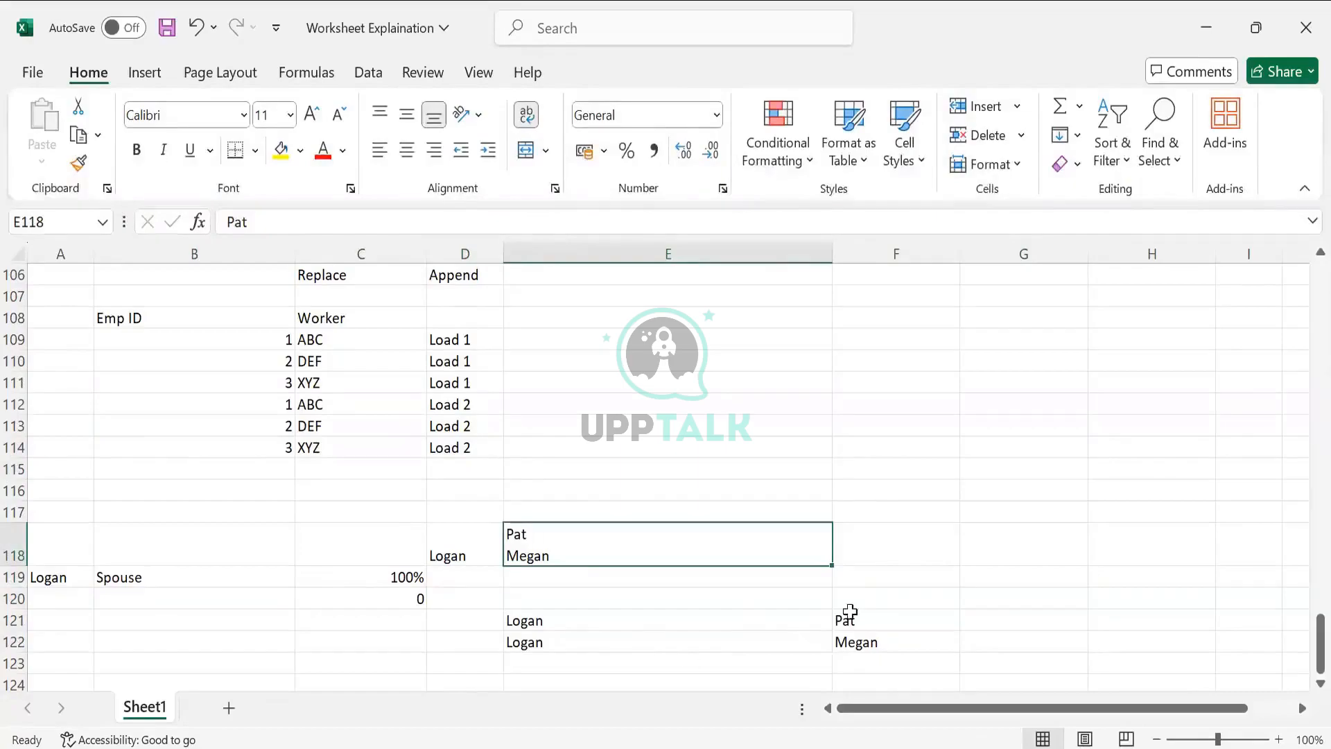
left_click(985, 611)
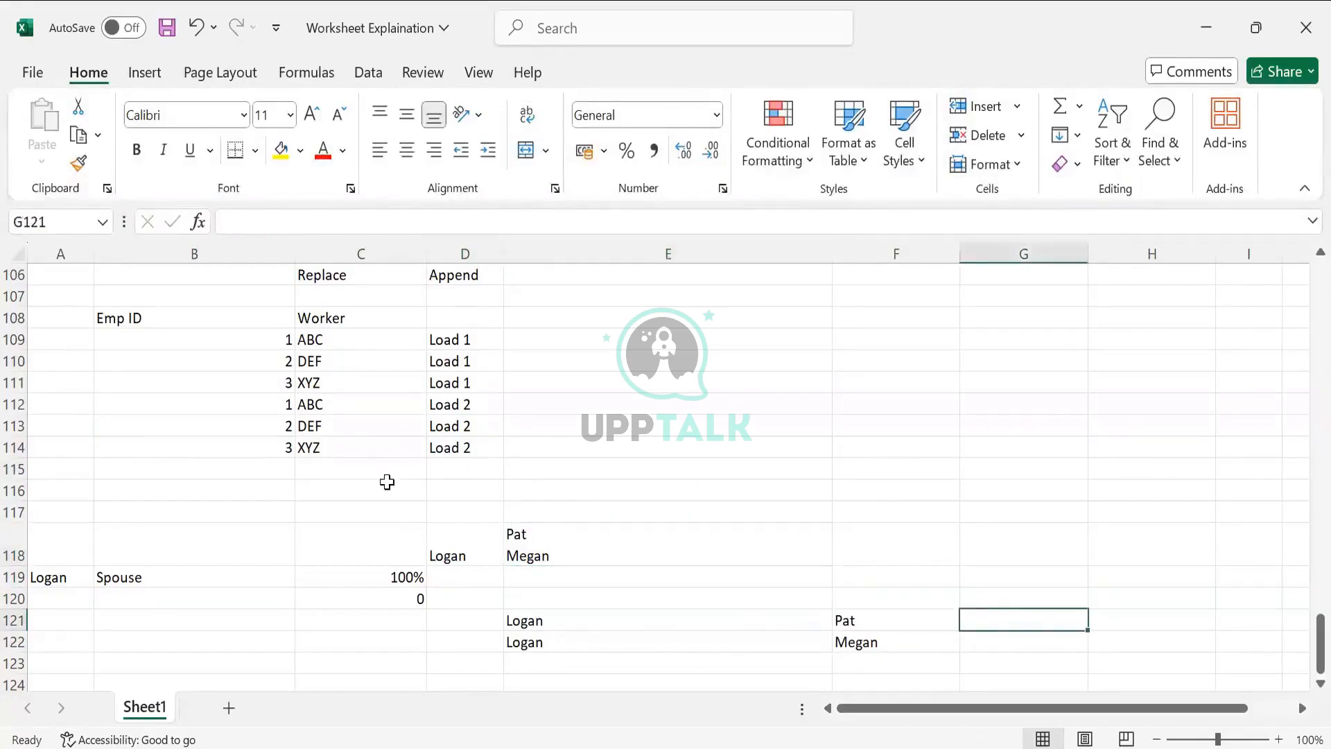
left_click(401, 579)
left_click(992, 636)
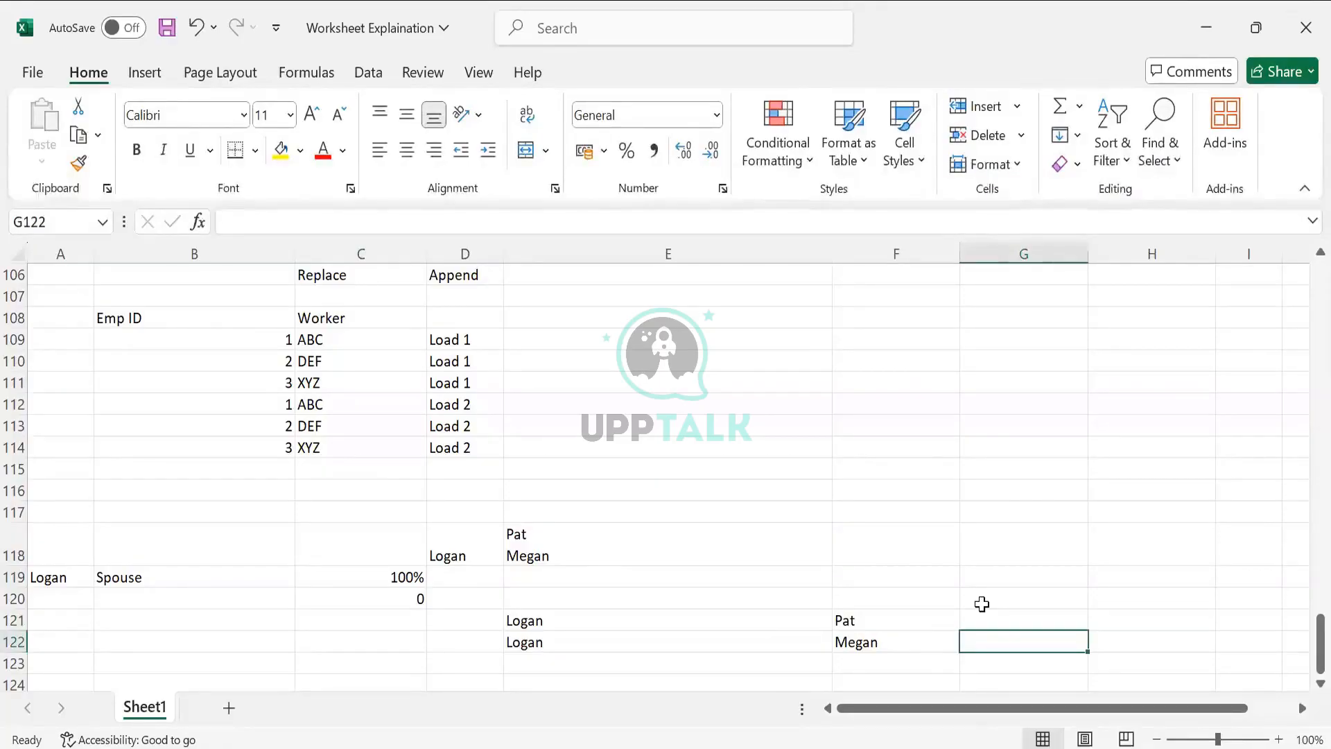
Step: Switch to Workday's dataset transformations and add an Unpivot stage after the Dependents_Exploded stage
left_click(981, 13)
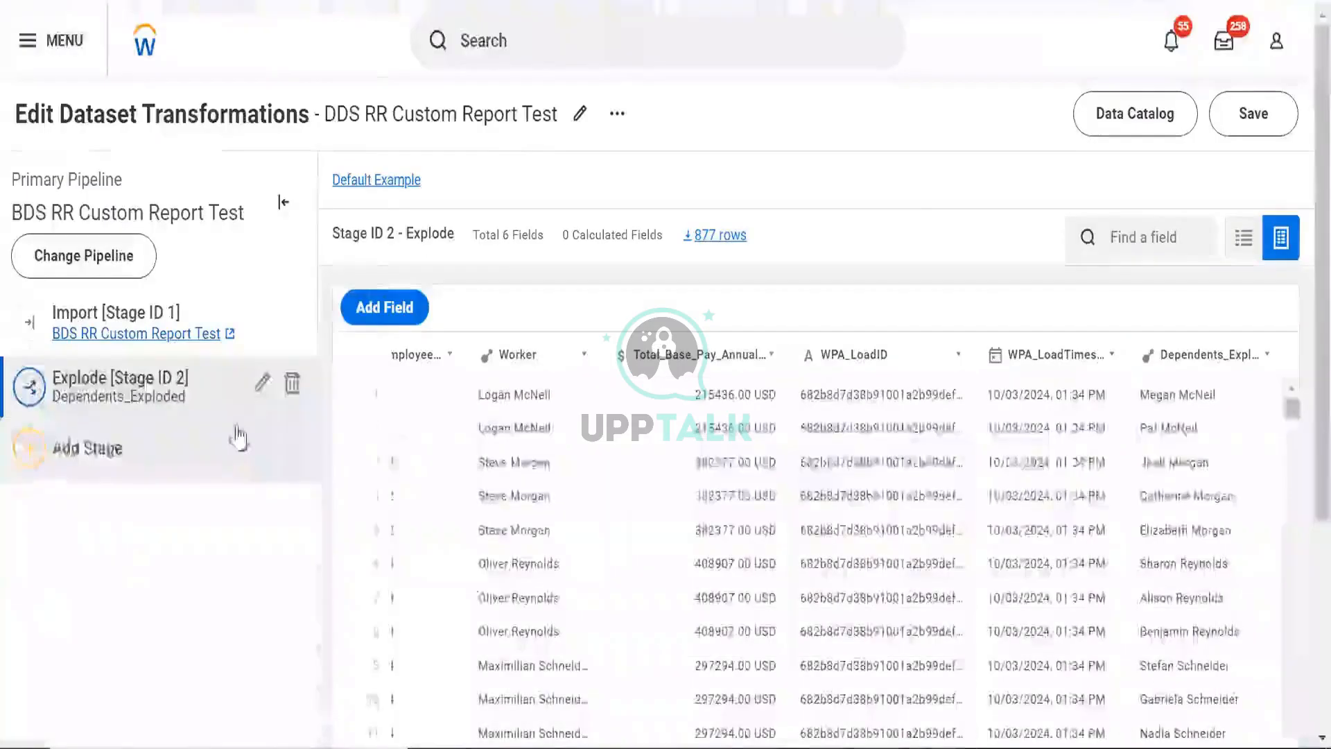
left_click(239, 438)
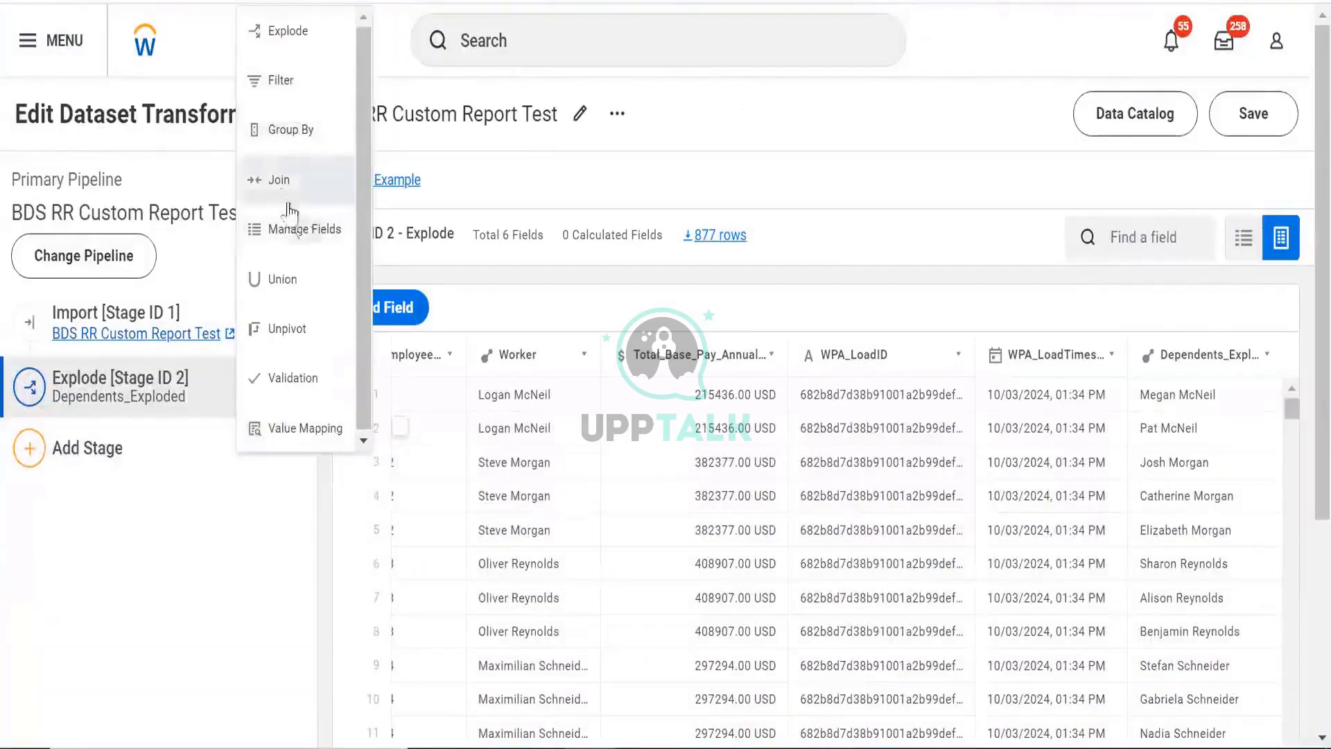
left_click(280, 345)
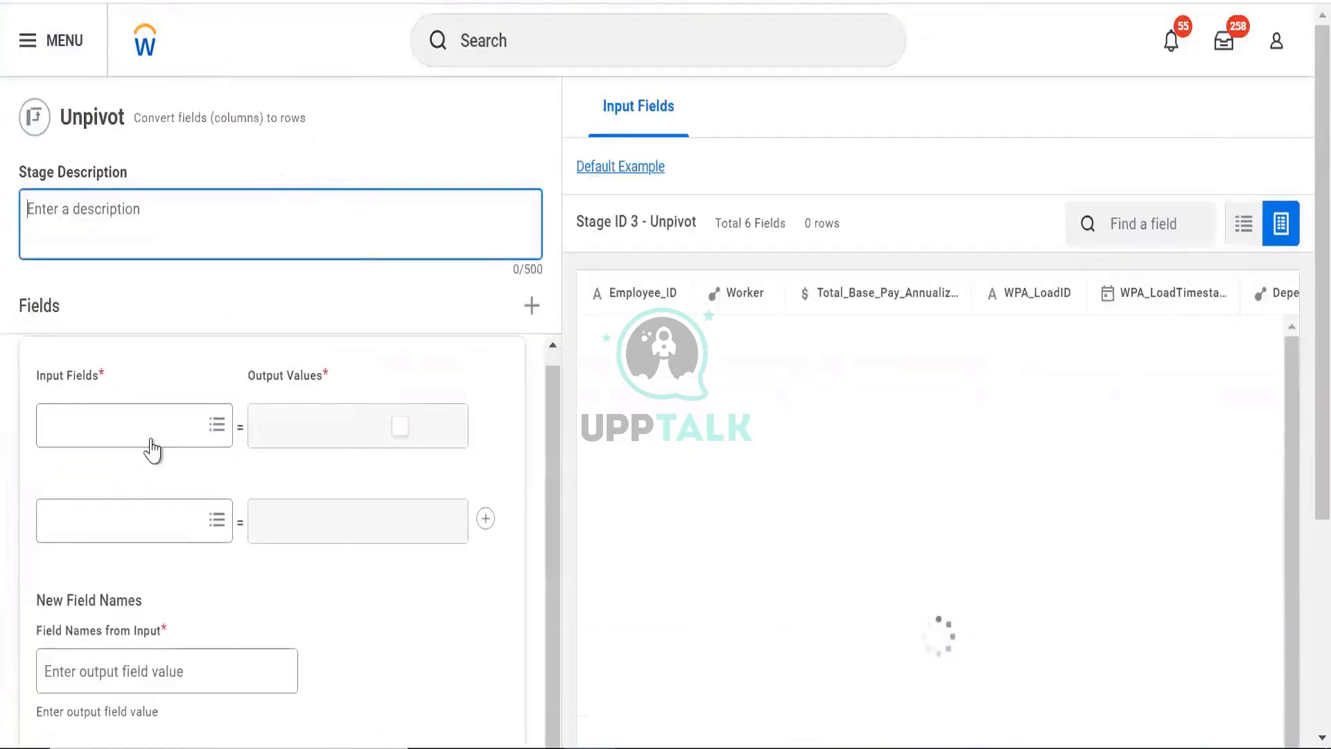
Step: Select Worker and Employee_ID as the Unpivot input fields, keeping the matching output values
left_click(153, 439)
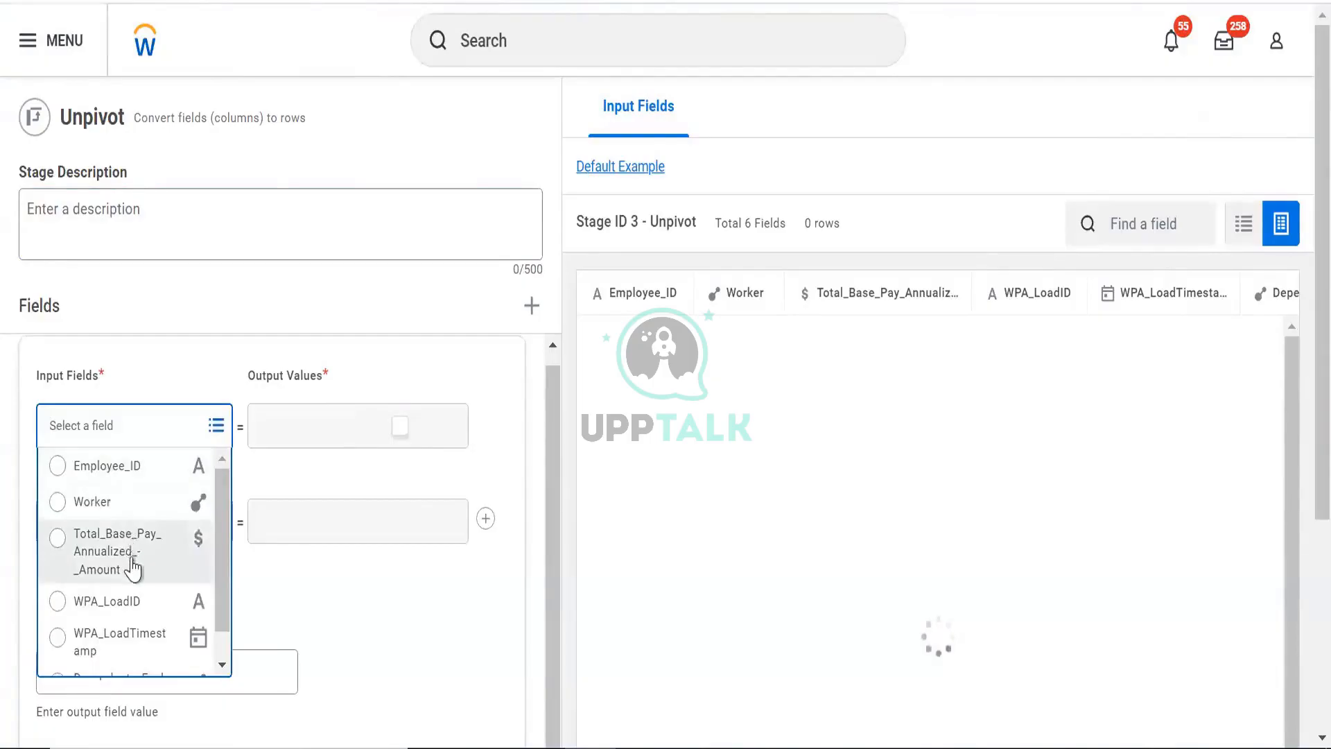
left_click(114, 498)
left_click(268, 445)
left_click(119, 531)
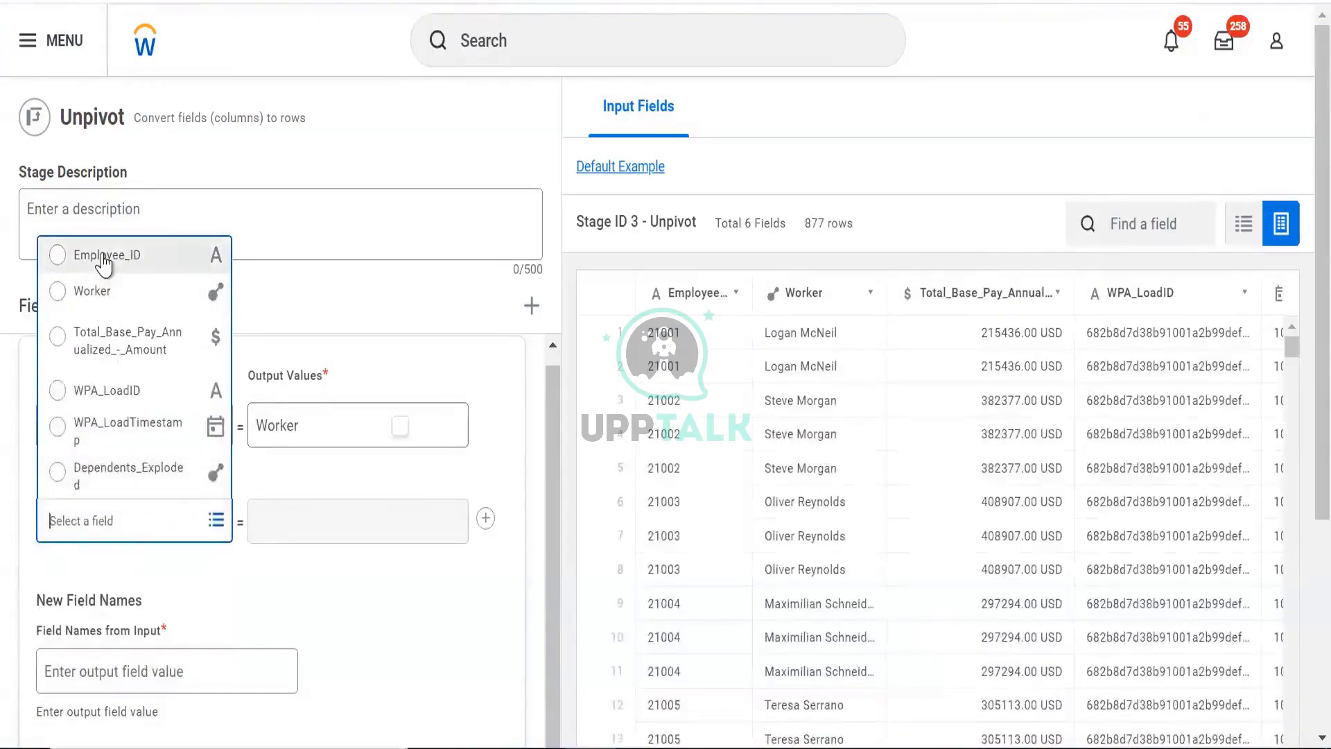
left_click(104, 260)
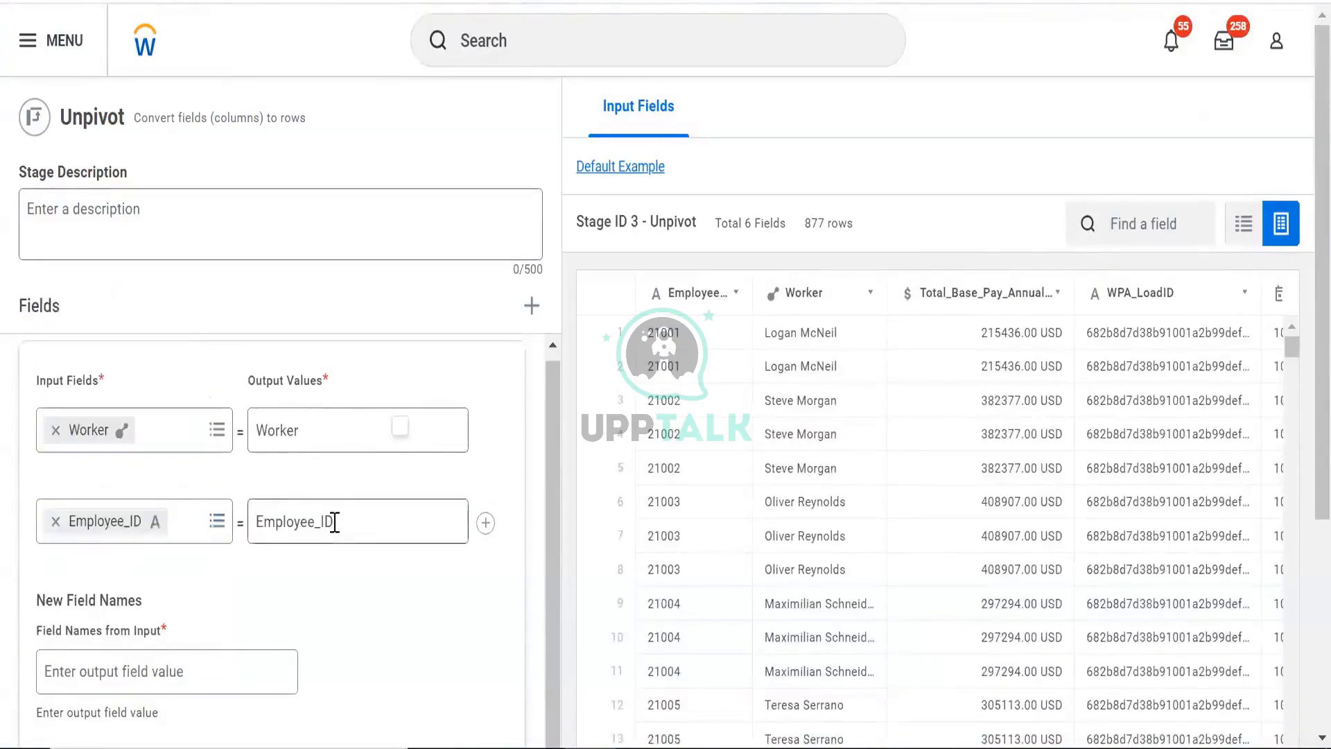
scroll(298, 499, "down", 5)
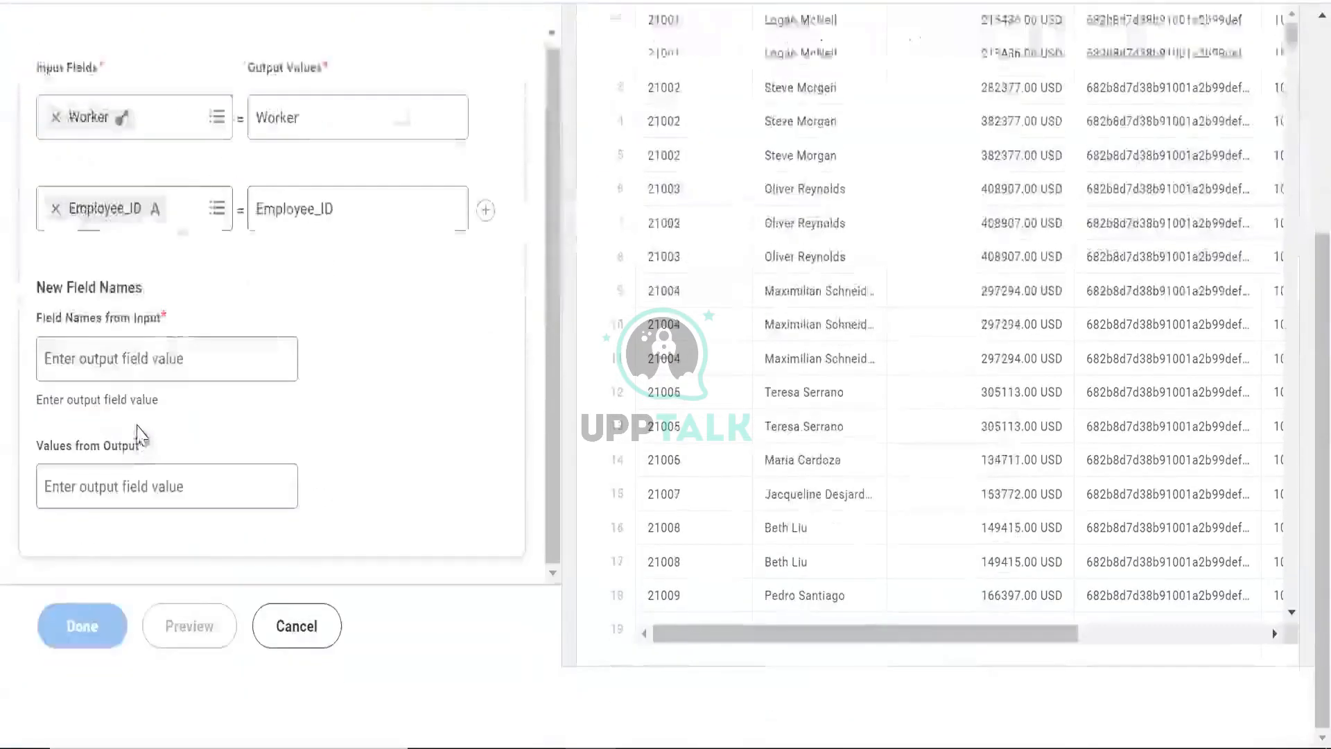
Step: Name the Unpivot's new fields Worker for the input names and ID for the output values, and preview the stage
left_click(116, 351)
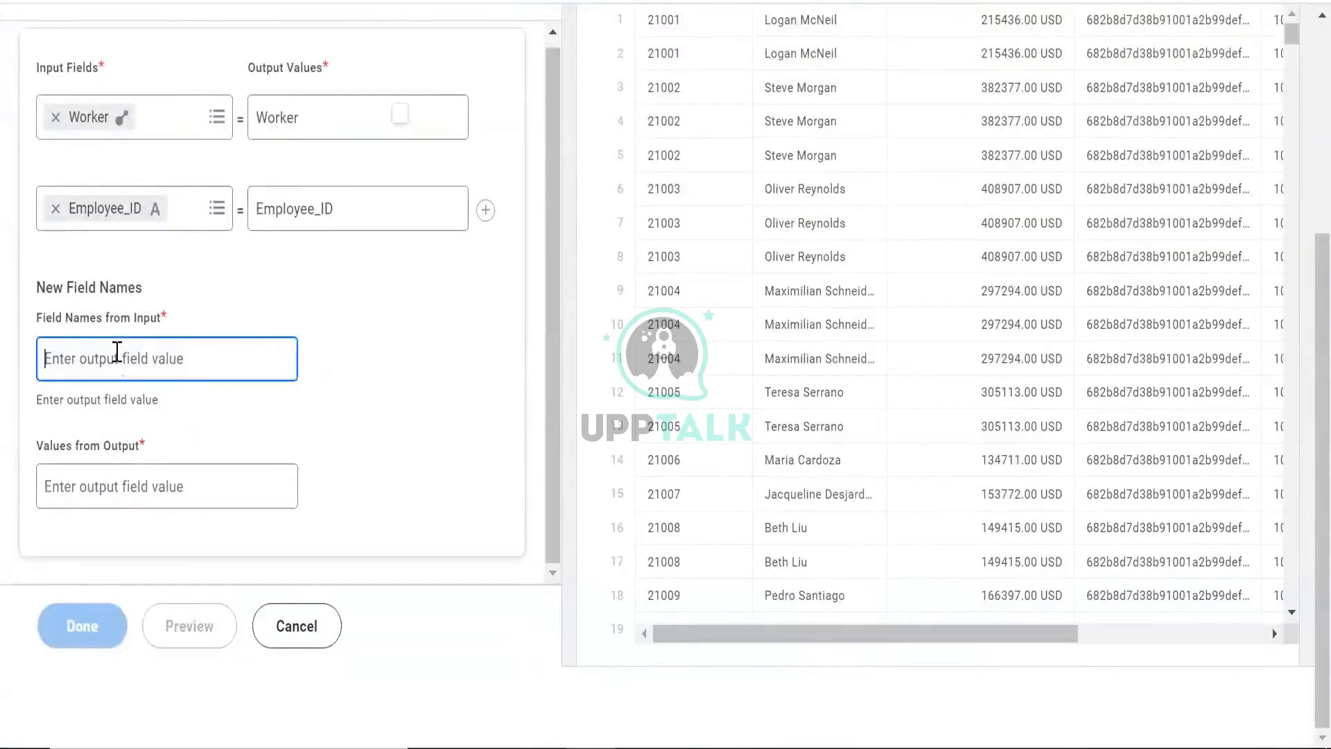
type("W")
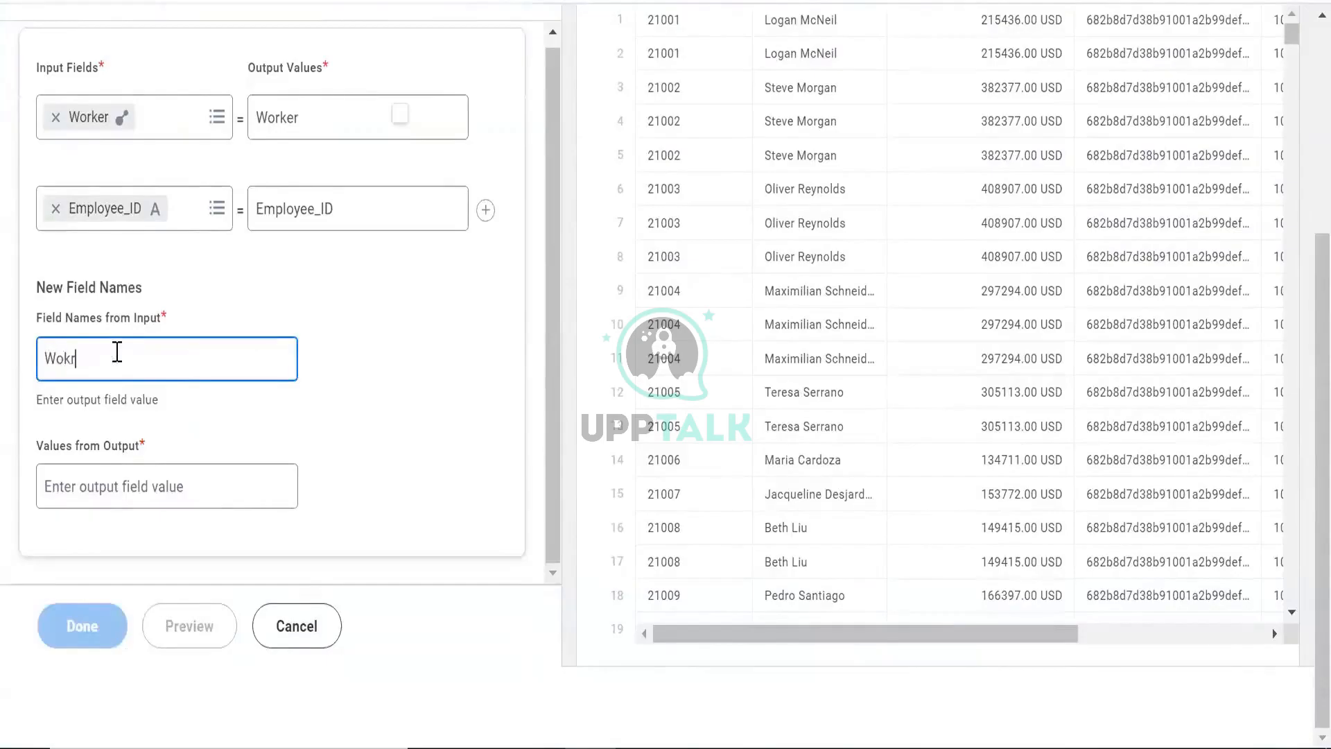
type("orker")
key("Tab")
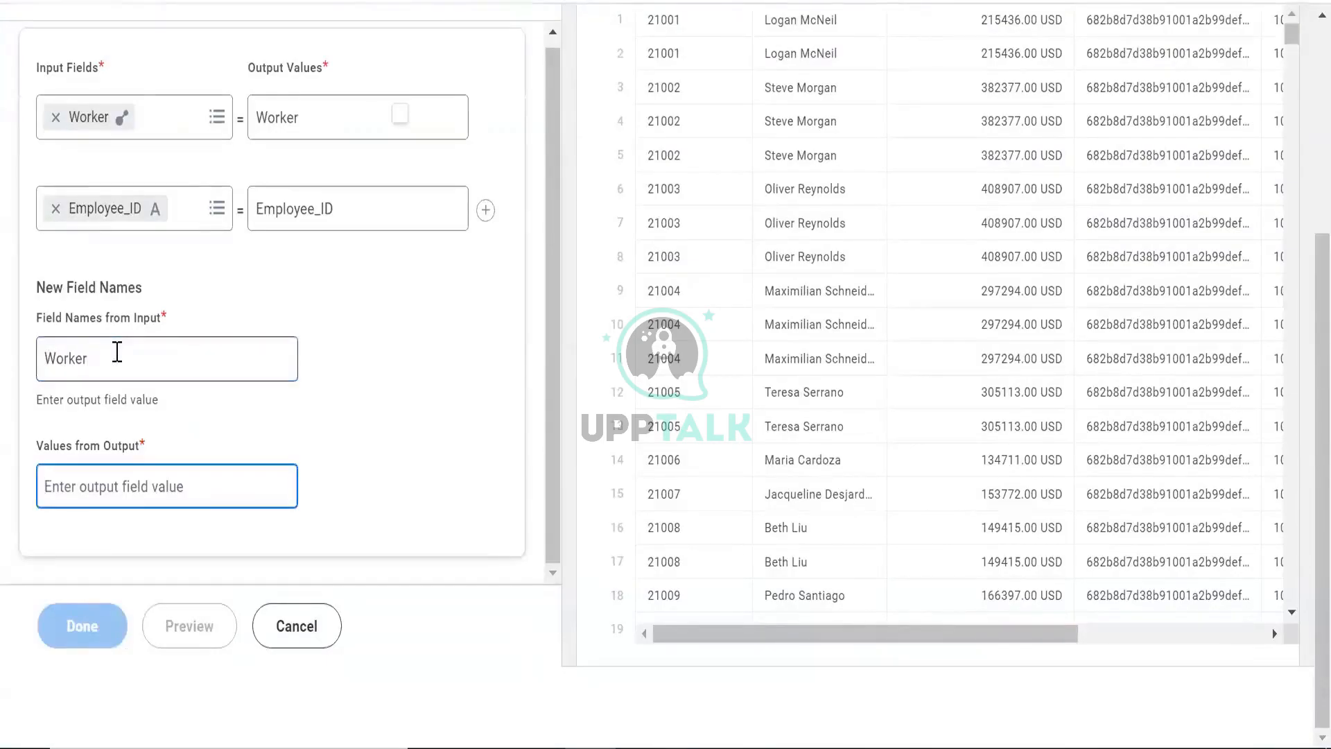
type("ID")
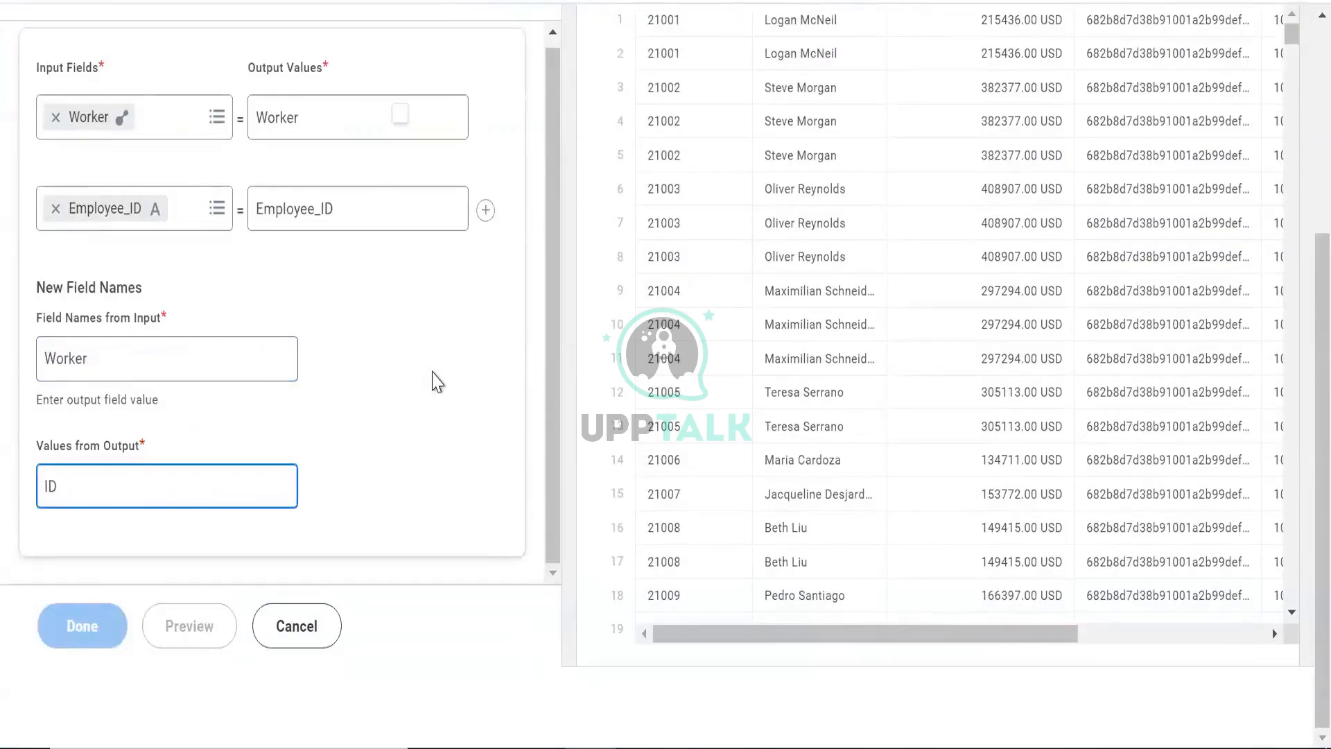
left_click(366, 461)
left_click(157, 626)
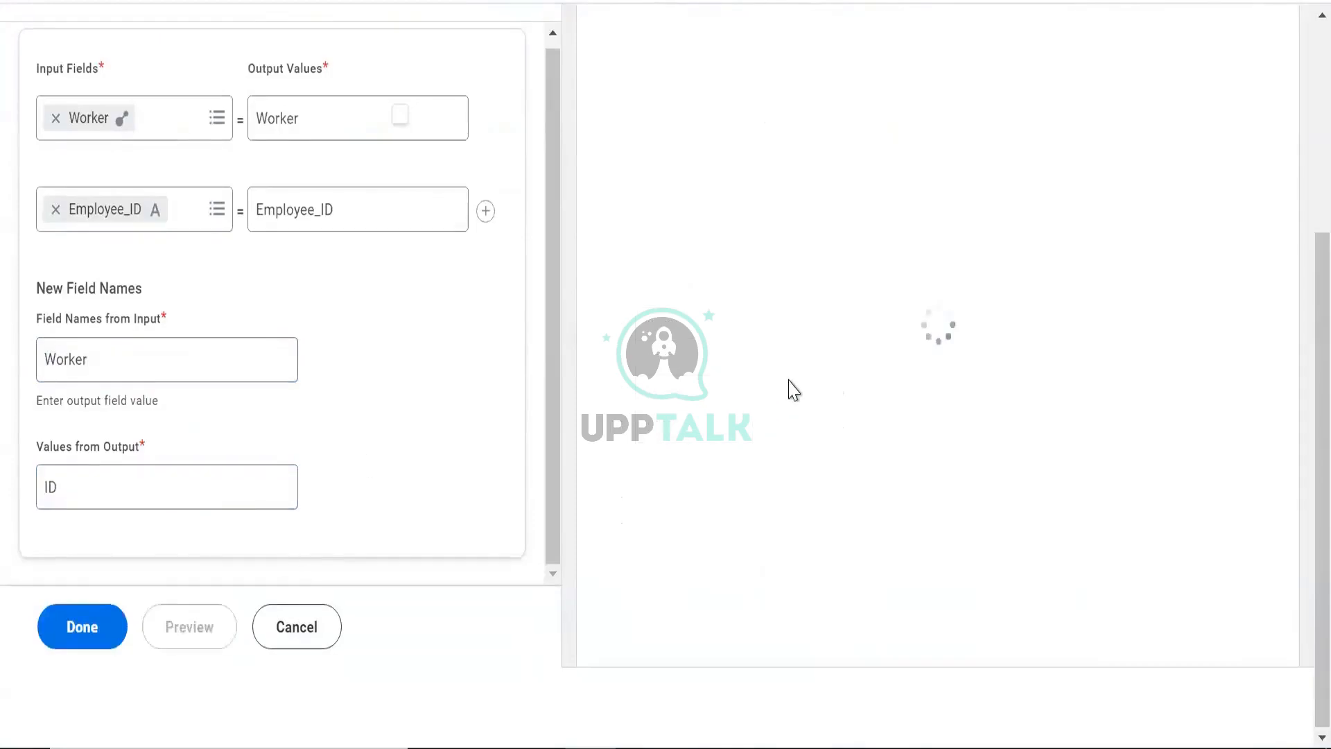
Step: Examine the Unpivot stage's detected errors and compare them with the selected input fields, output values and new field names
scroll(789, 381, "up", 3)
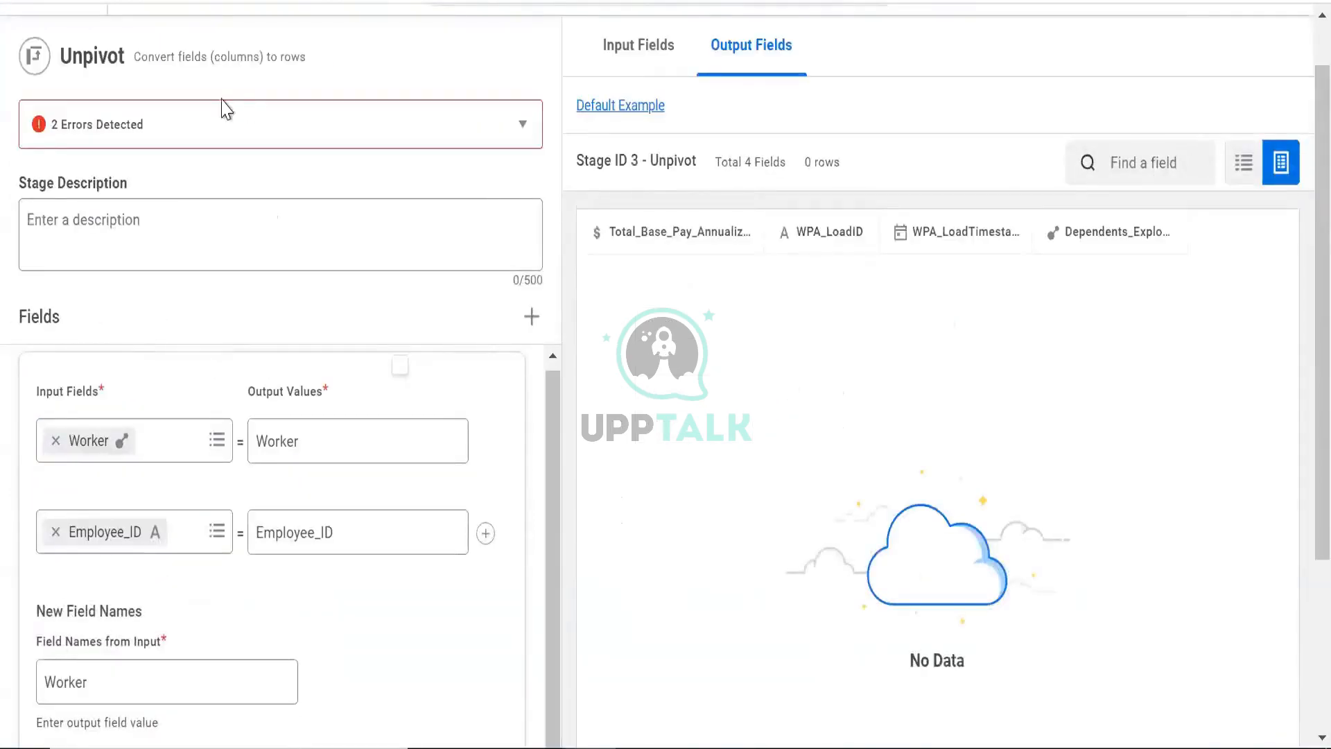
left_click(219, 121)
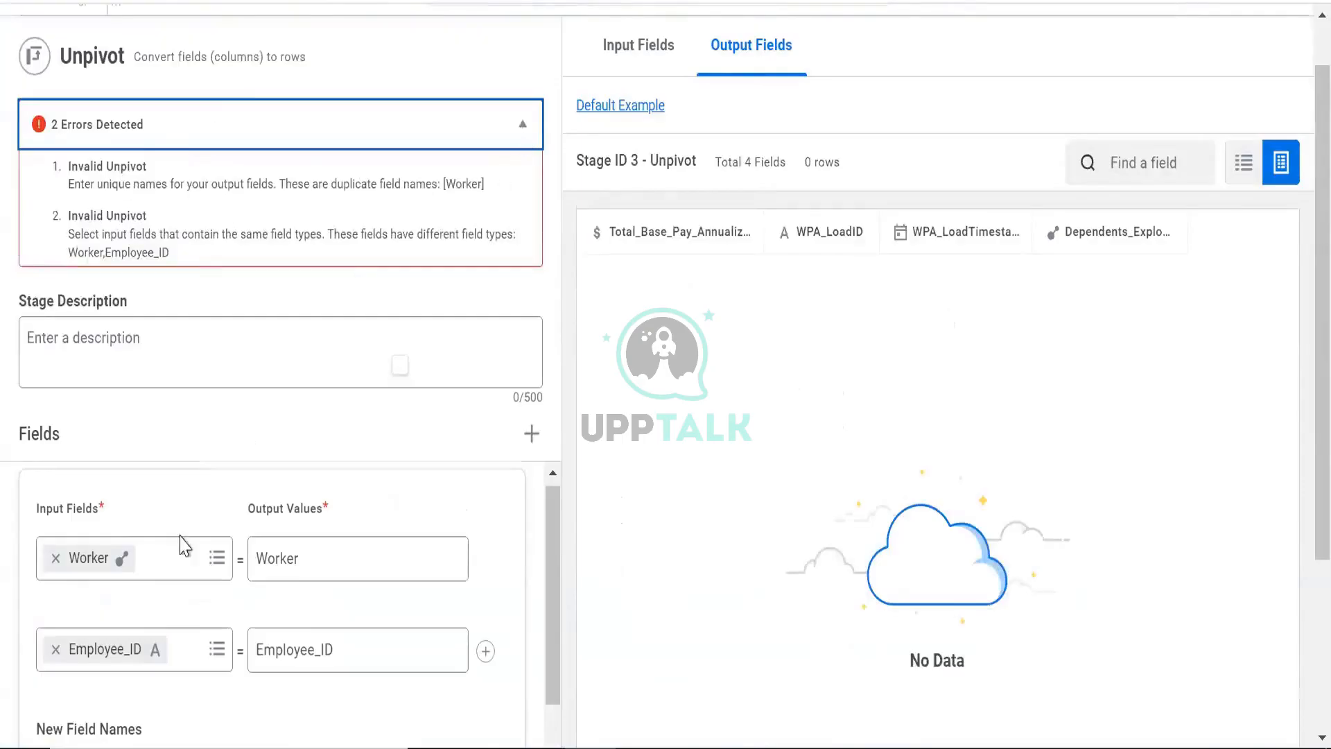
scroll(181, 544, "down", 6)
left_click_drag(97, 487, 3, 449)
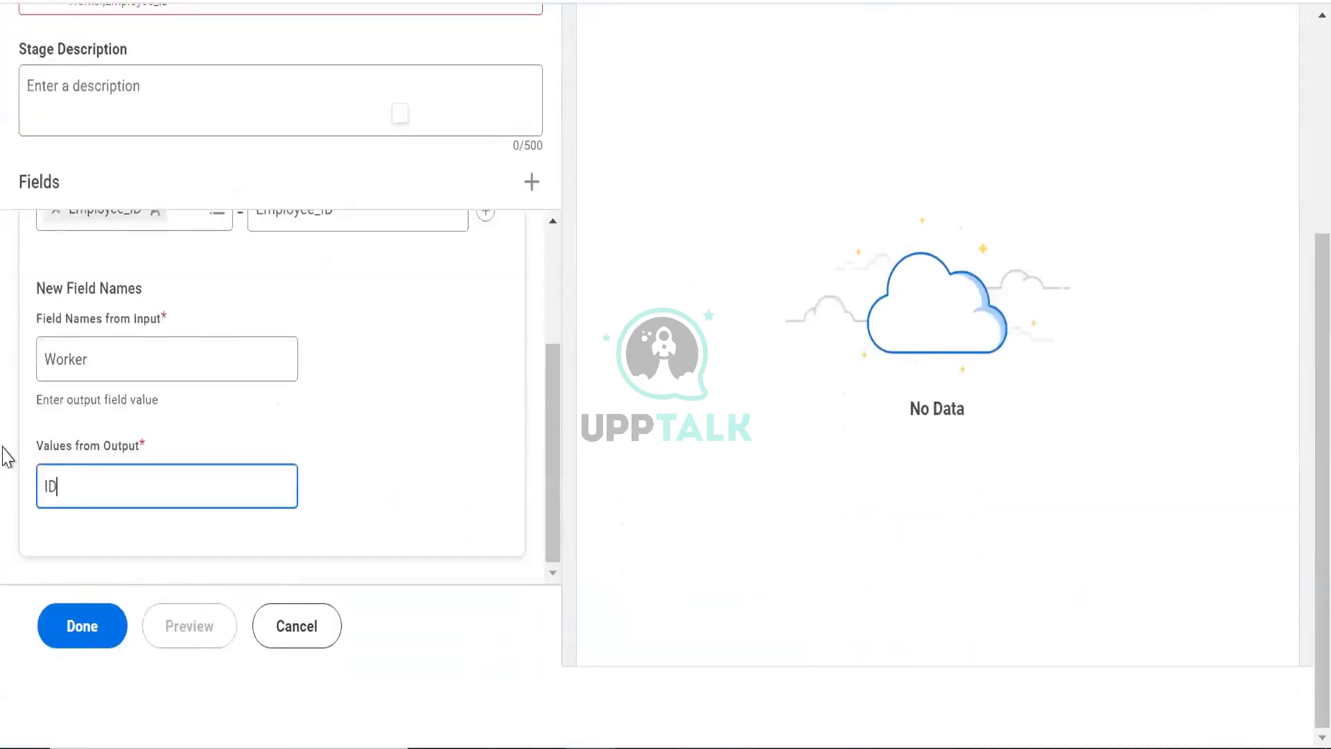
scroll(188, 316, "up", 3)
scroll(197, 312, "down", 3)
scroll(278, 311, "up", 3)
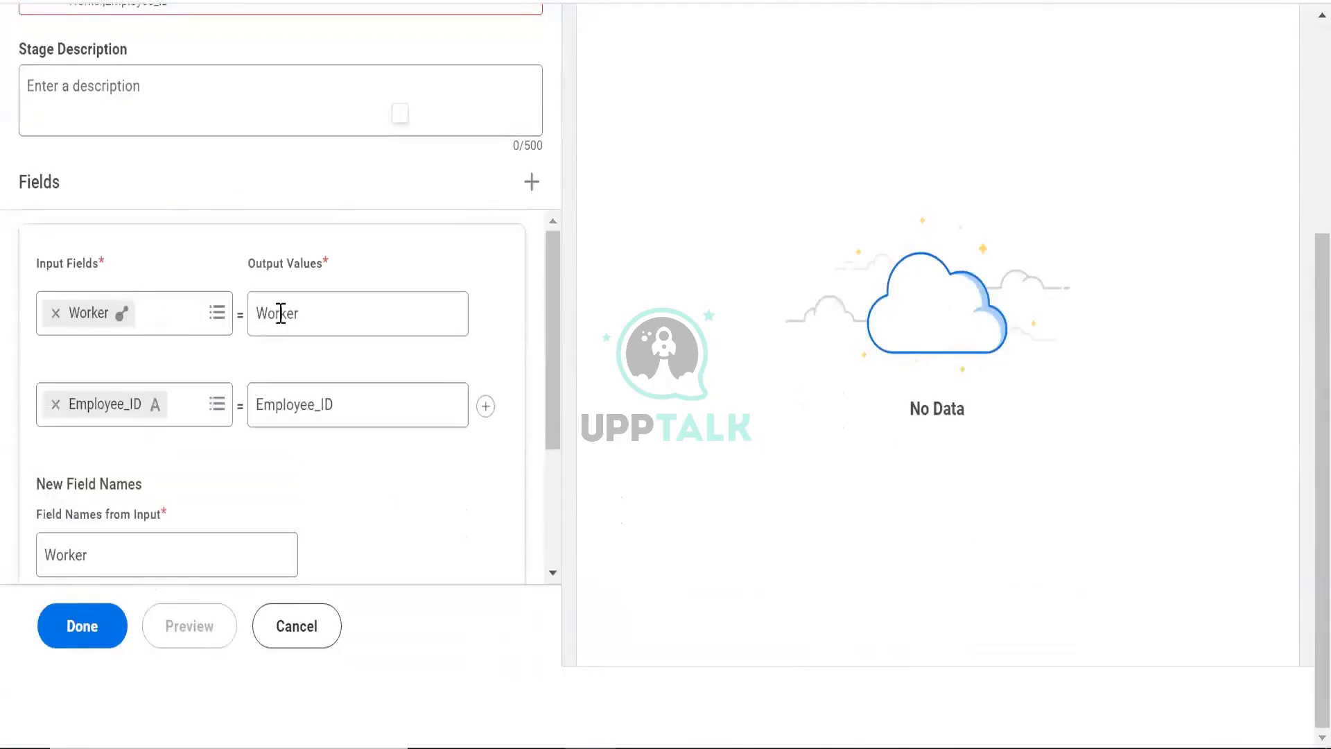
scroll(339, 312, "up", 2)
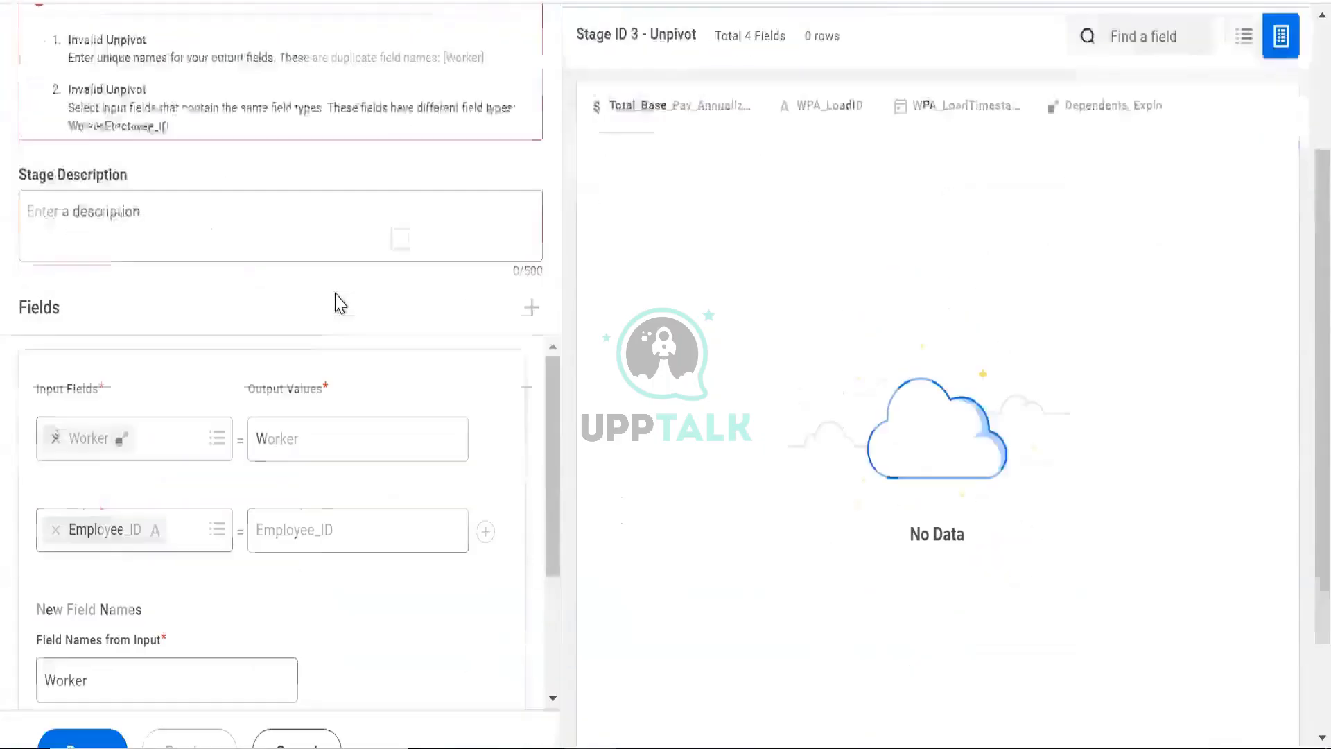
scroll(321, 350, "down", 5)
left_click_drag(81, 360, 64, 395)
scroll(253, 293, "up", 3)
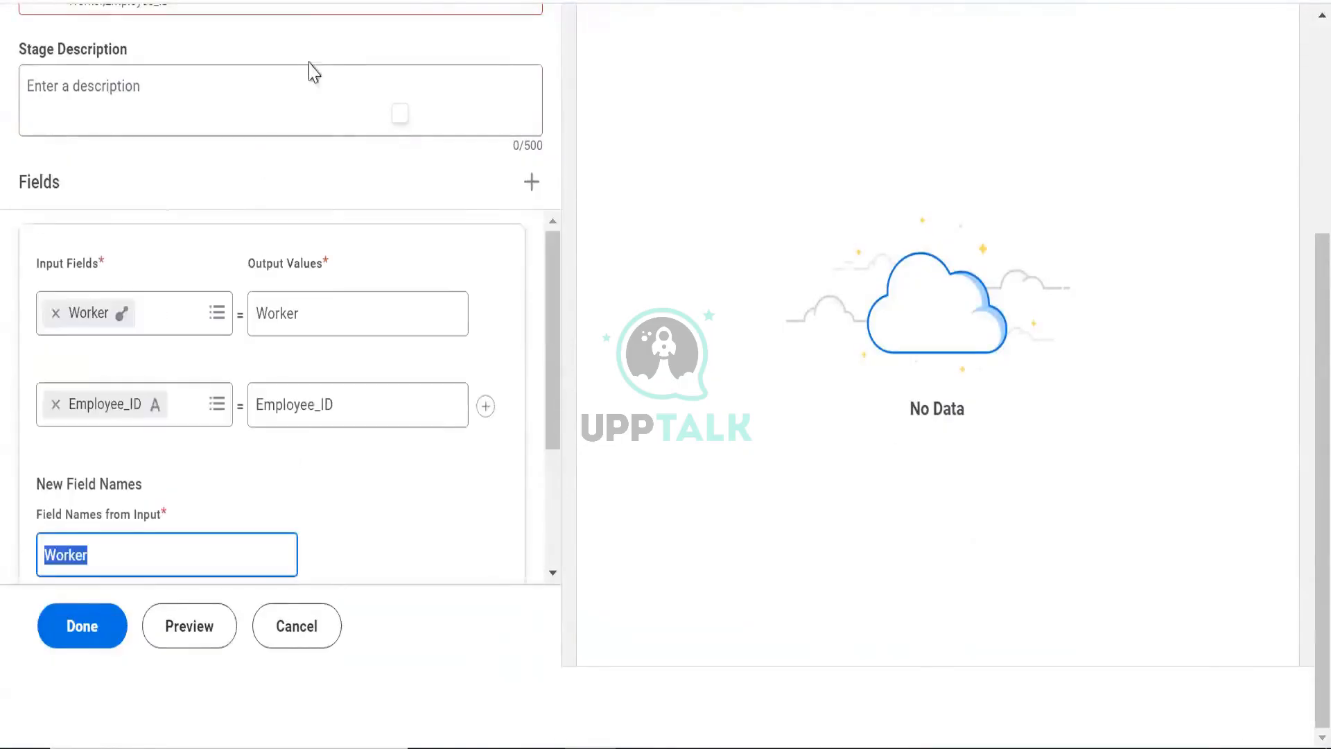
scroll(309, 69, "up", 5)
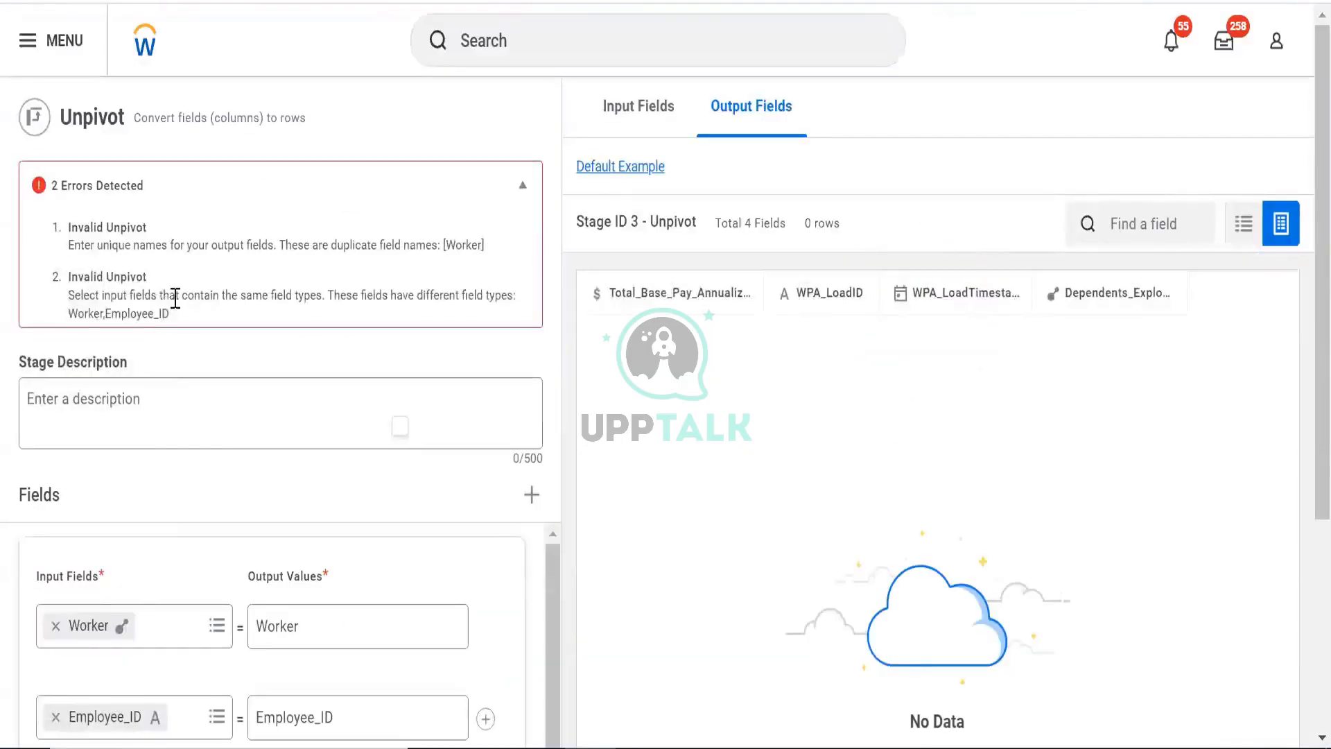
scroll(211, 231, "down", 2)
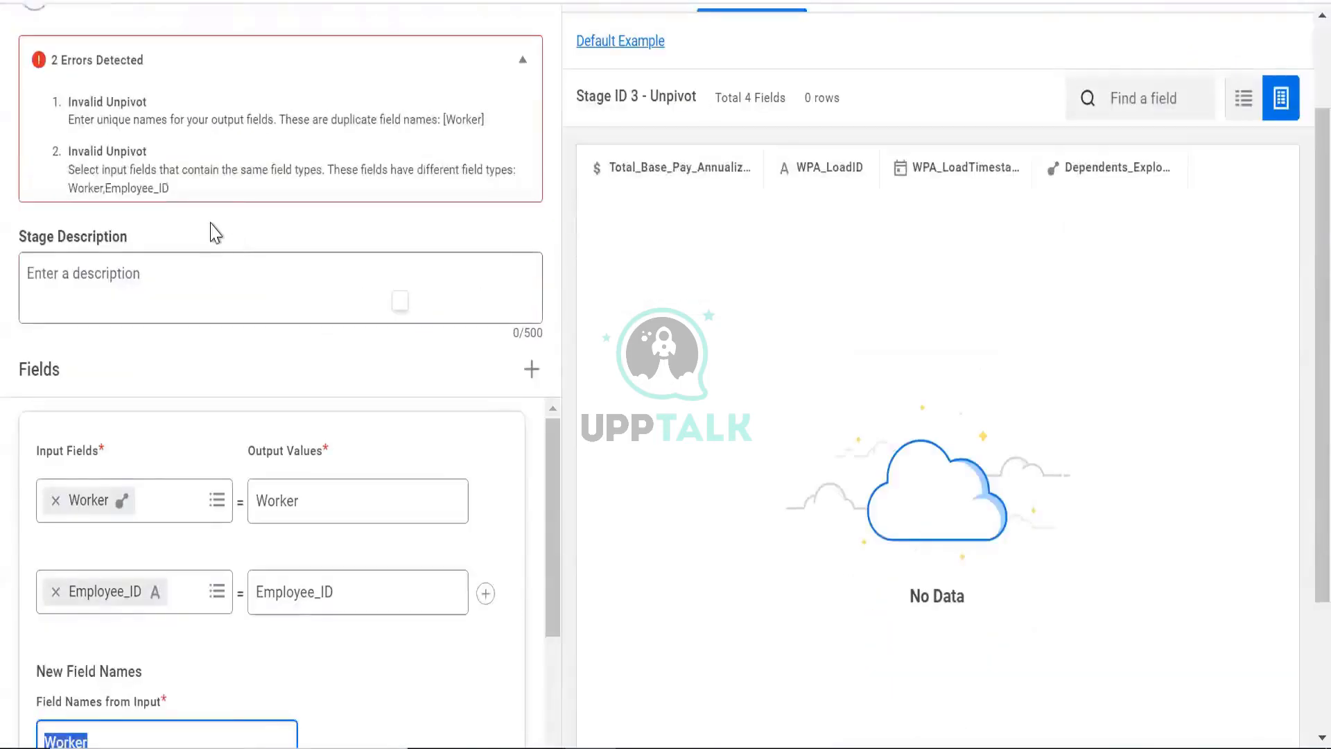
scroll(83, 449, "down", 3)
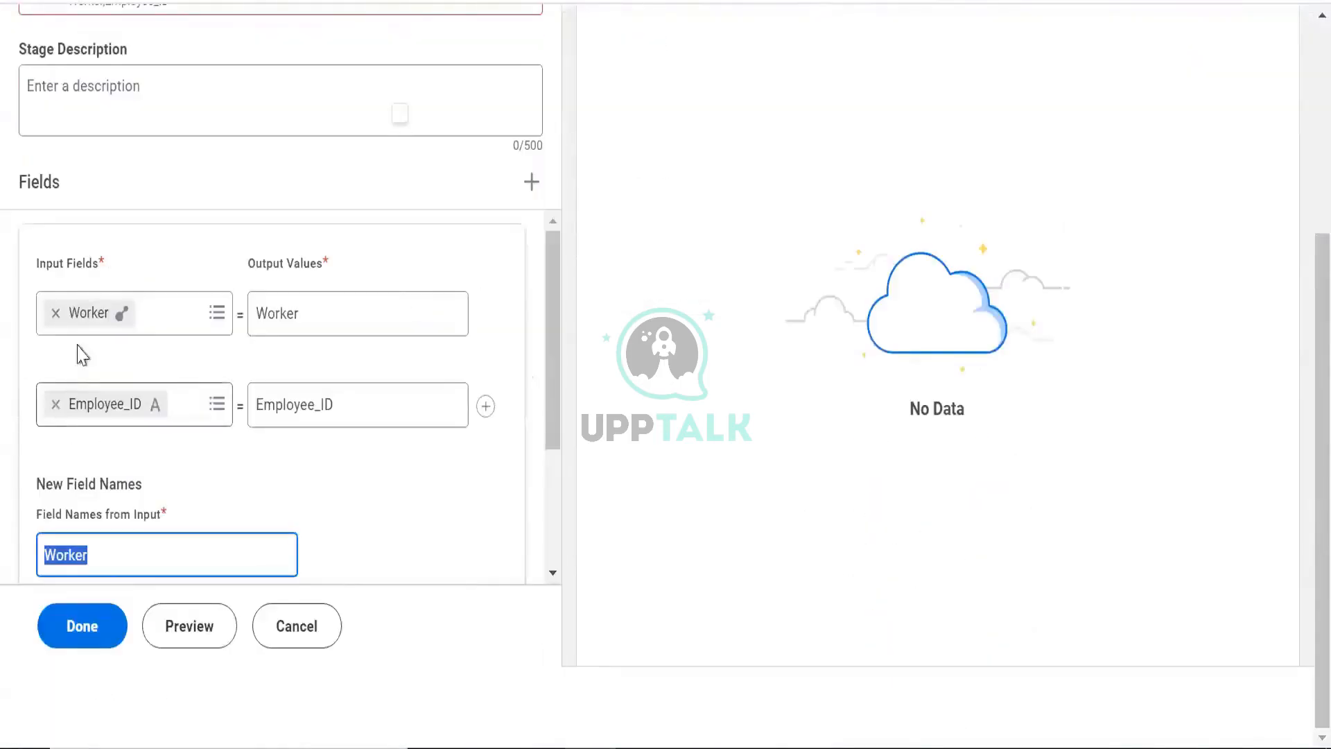
Step: Replace the Worker input field with WPA_LoadID and preview the Unpivot stage again
left_click(54, 318)
left_click(55, 308)
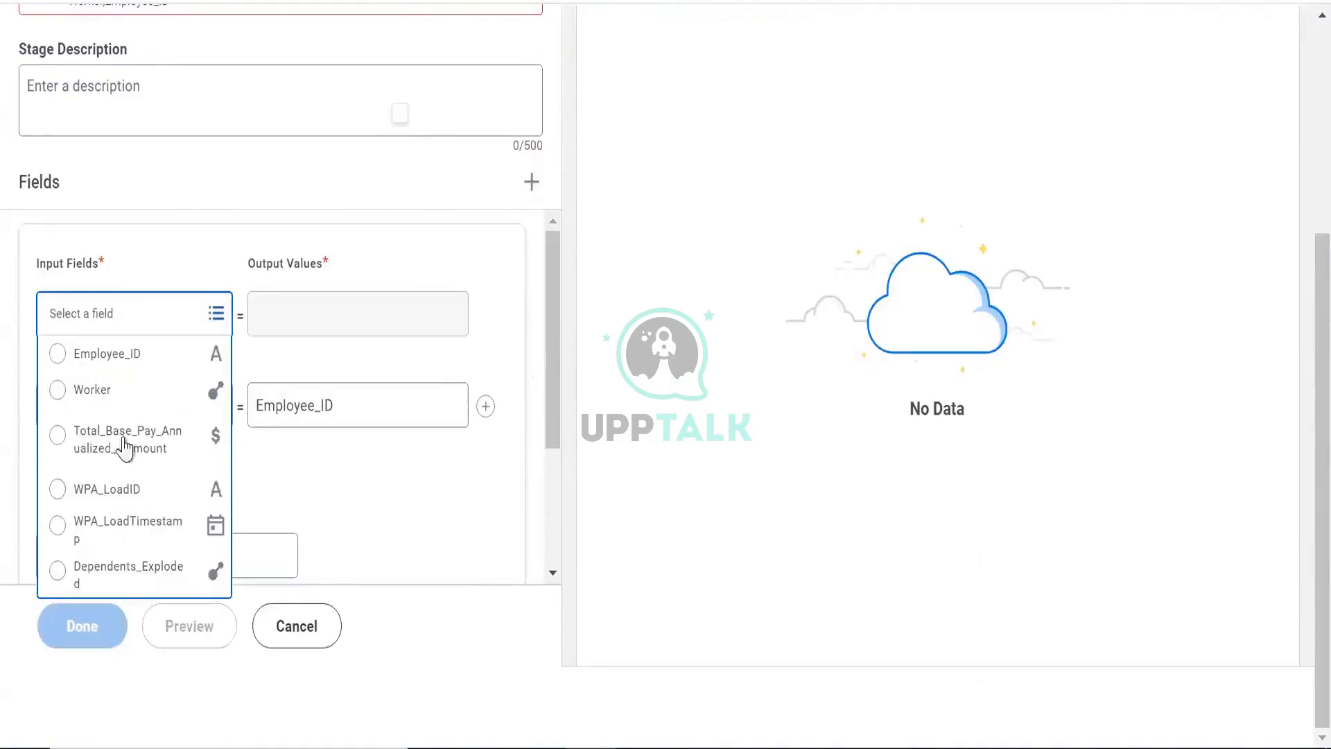
left_click(149, 490)
scroll(284, 486, "down", 3)
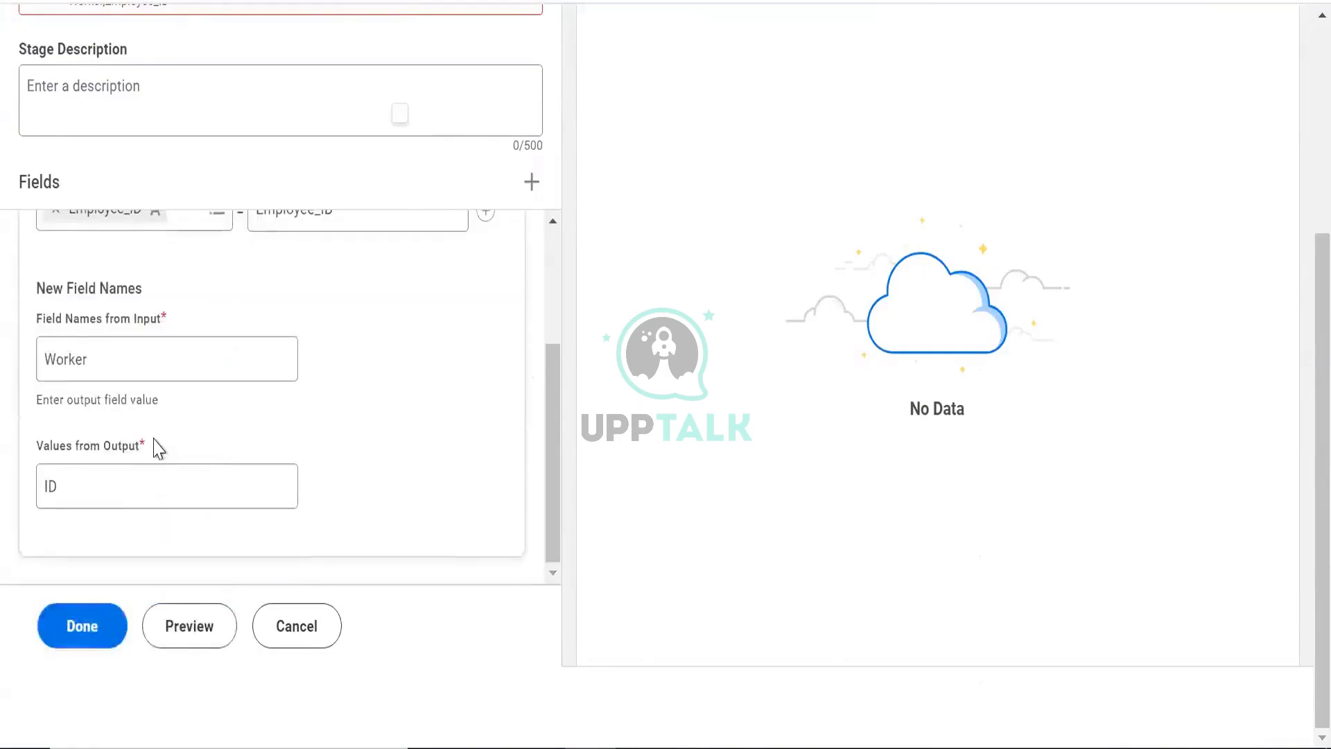
left_click(201, 635)
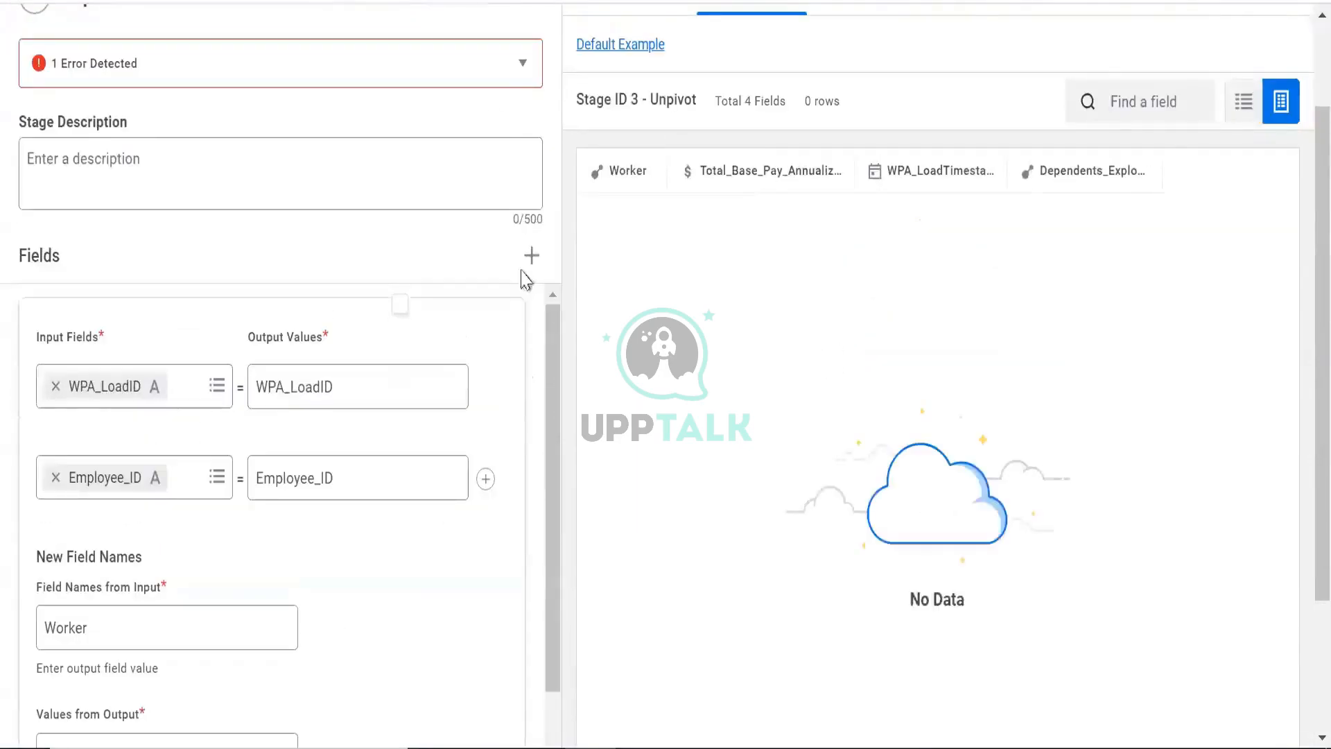
Step: Check the remaining Unpivot error, rename Field Names from Input to Load, and preview the stage
left_click(507, 64)
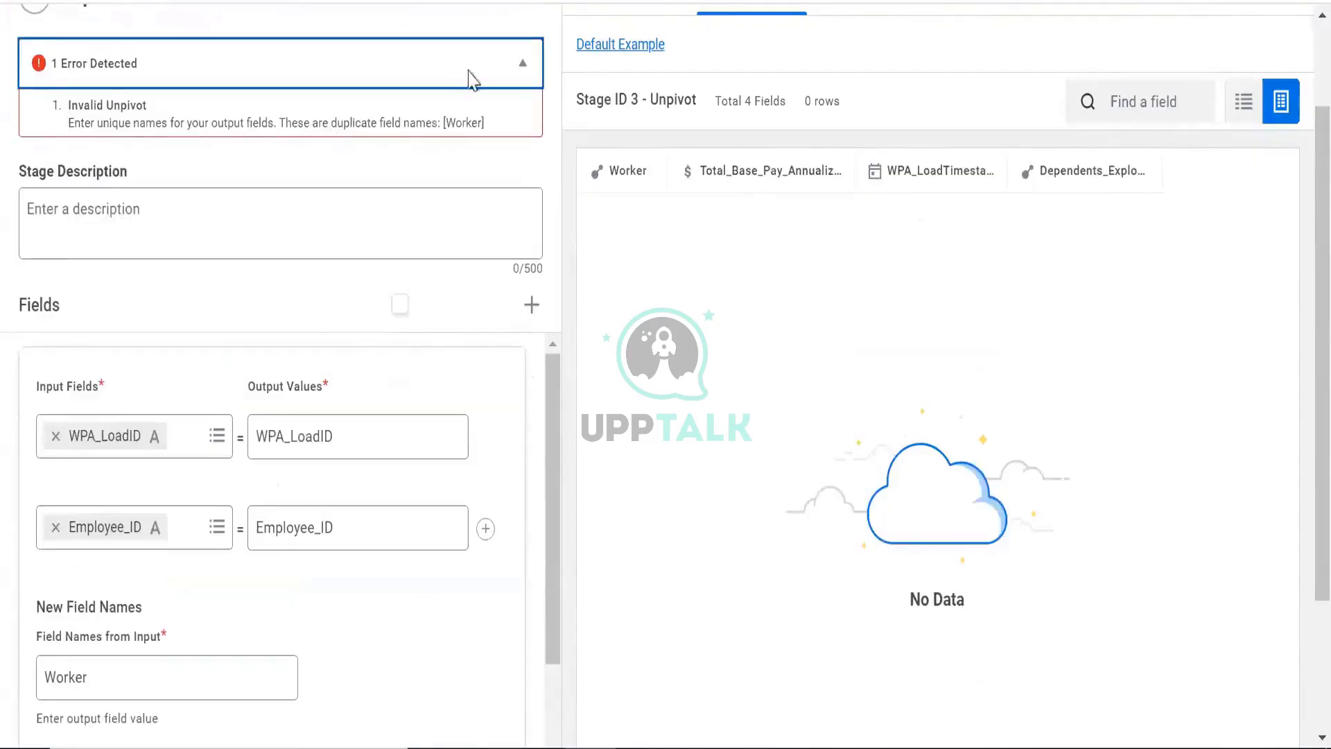
scroll(297, 511, "down", 2)
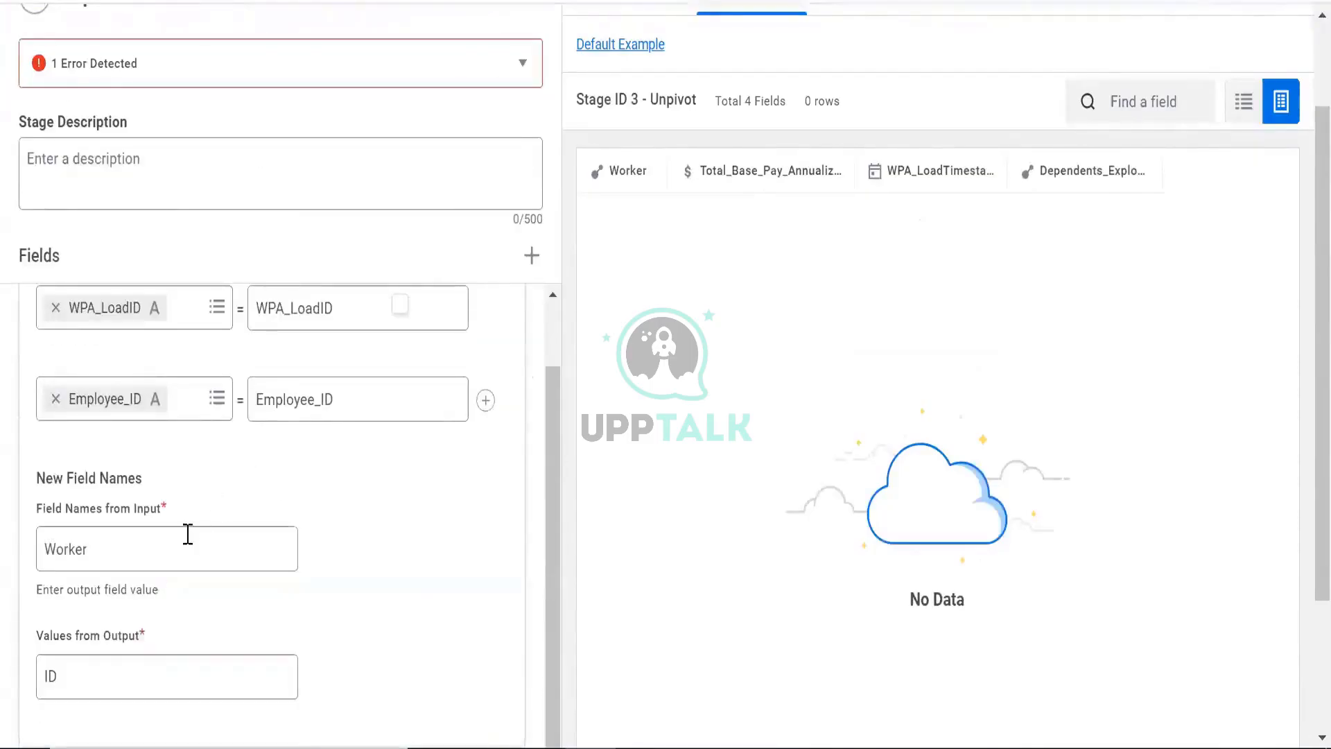
left_click_drag(142, 548, 7, 565)
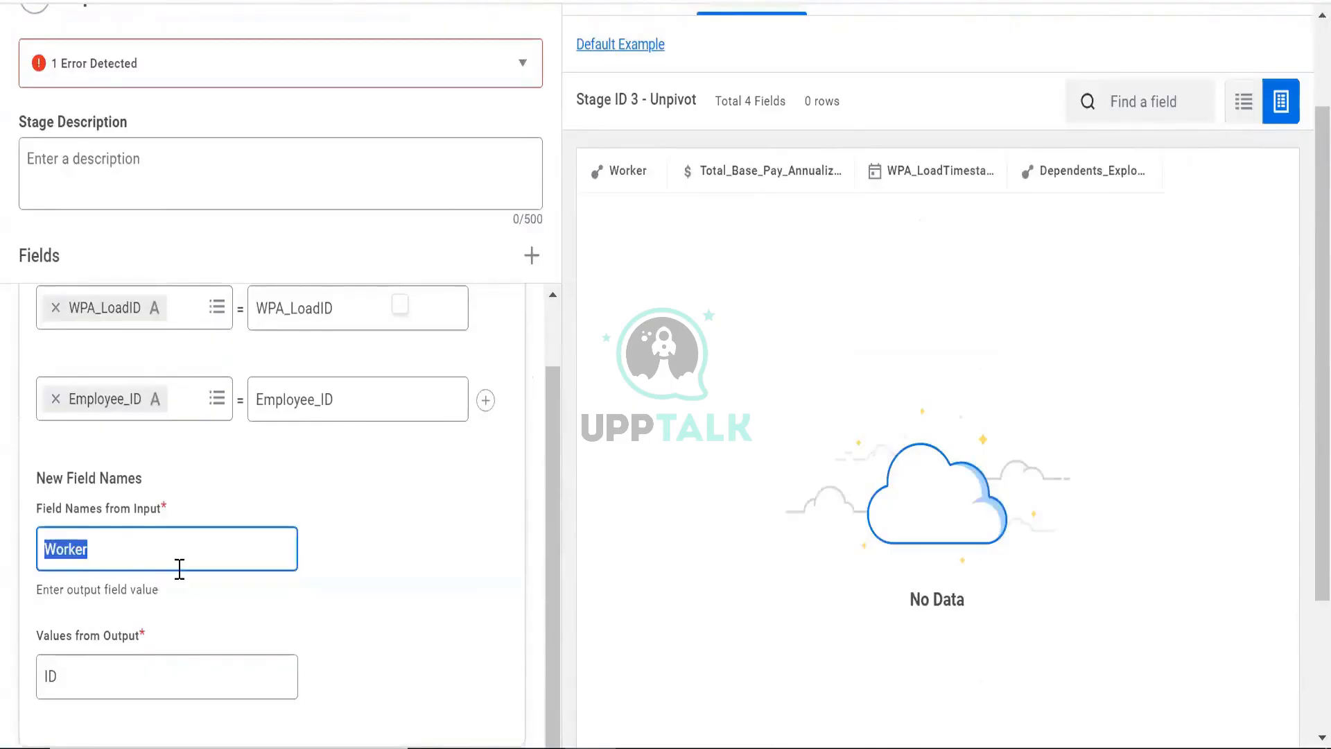
type("Load")
scroll(239, 527, "down", 2)
left_click(217, 633)
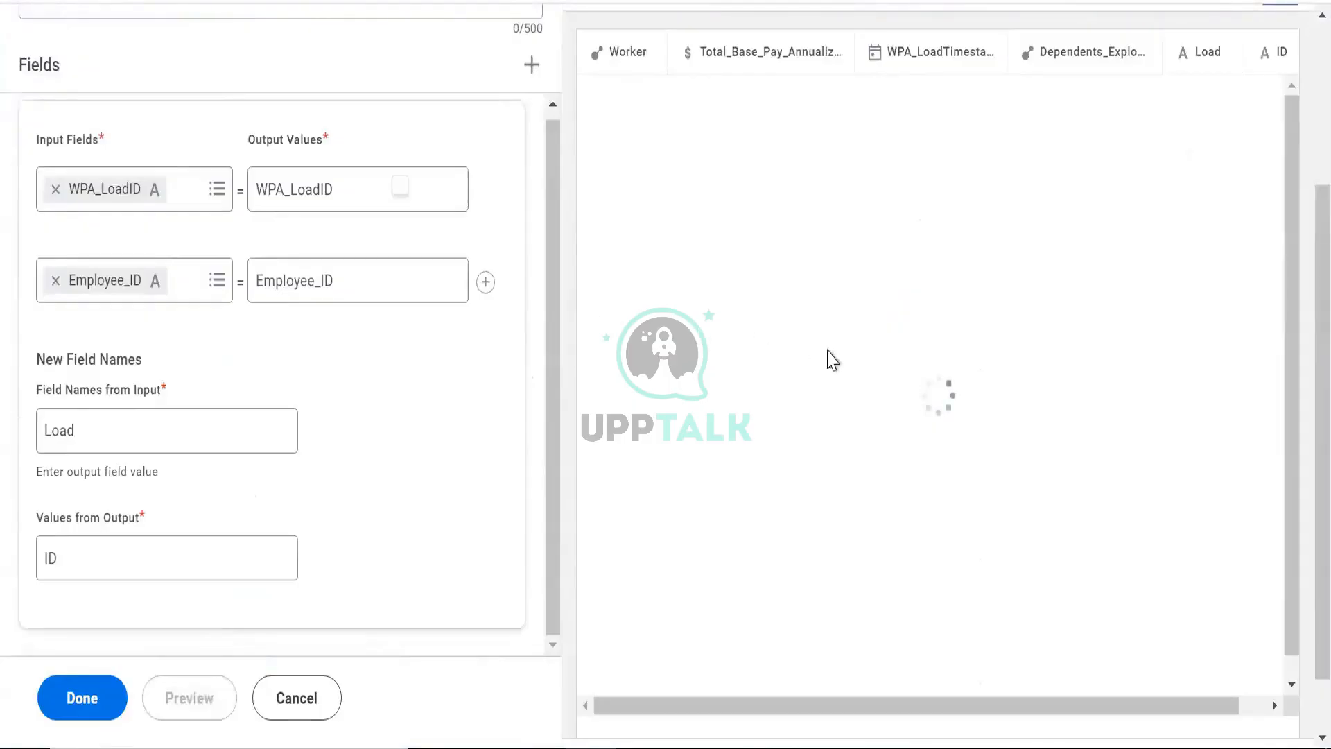
Step: Examine the Unpivot output rows across all columns, including the new Load and ID fields, against the stage's field settings
left_click_drag(929, 712, 1135, 721)
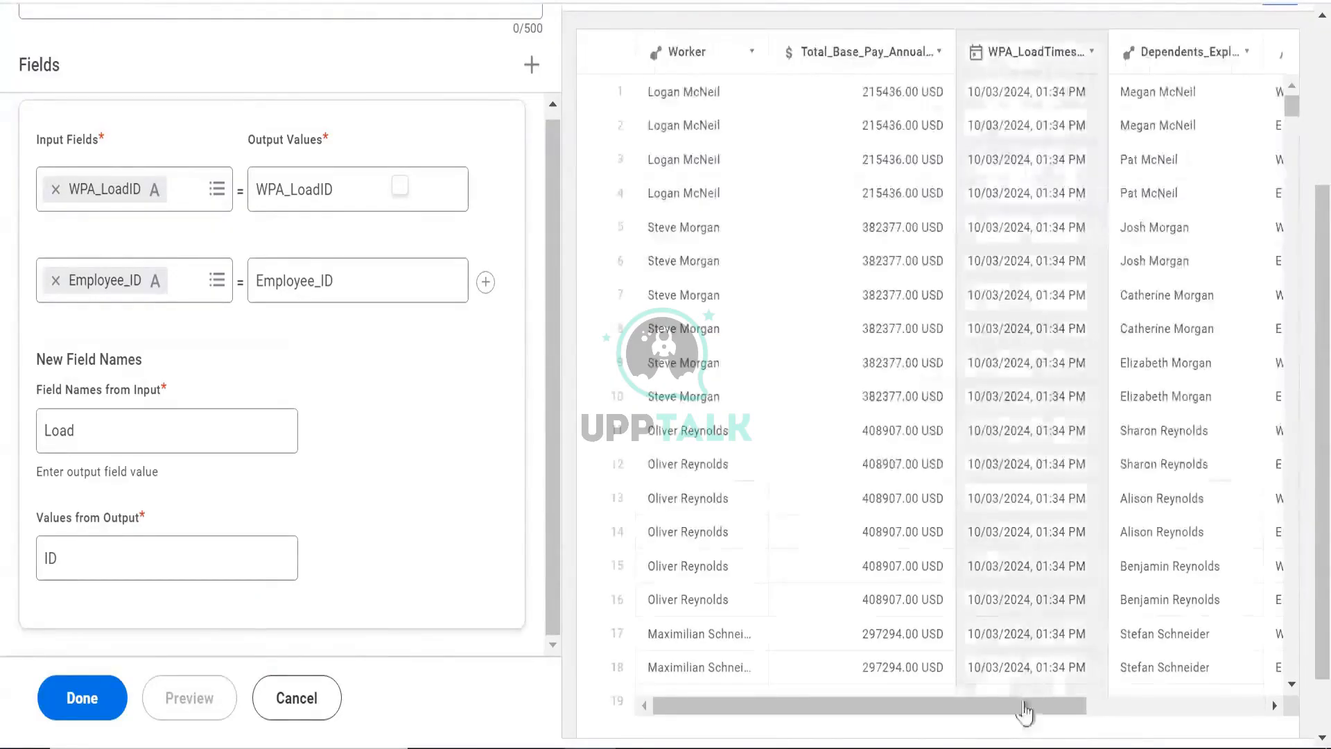
left_click(1207, 707)
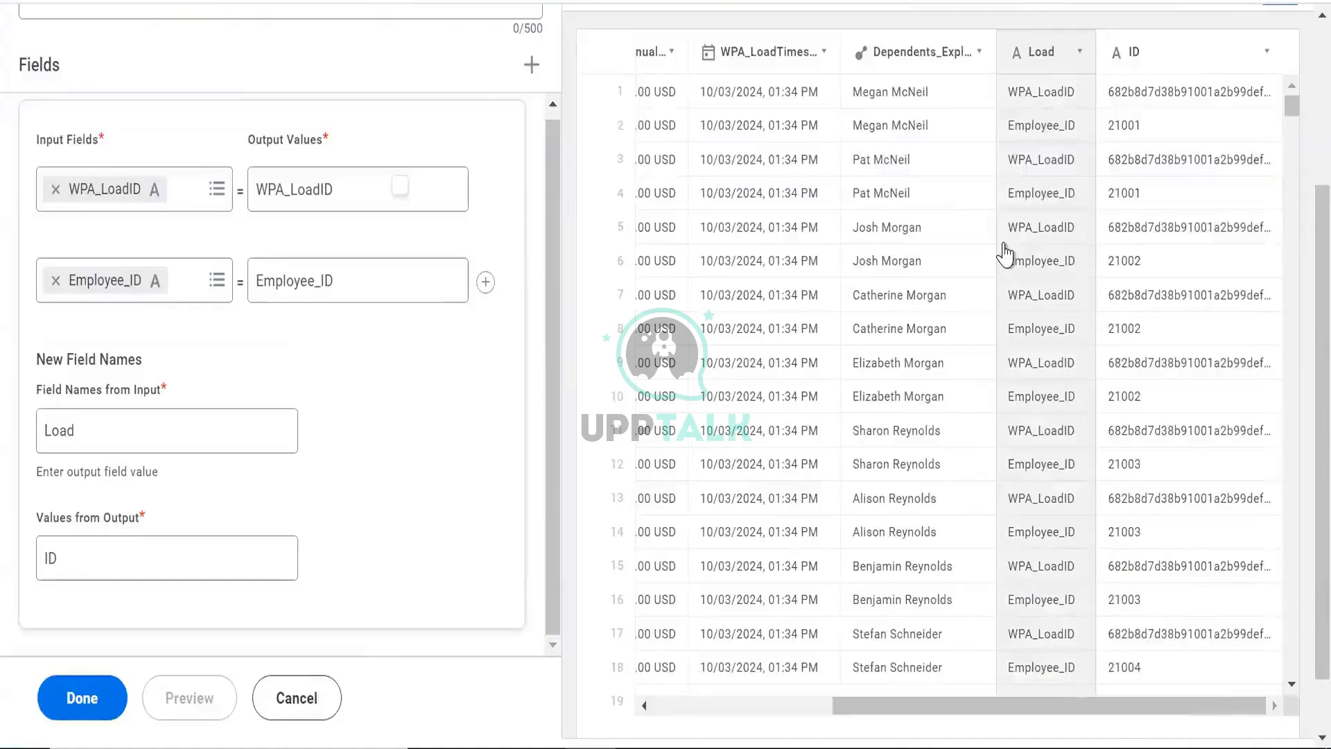
key("F5")
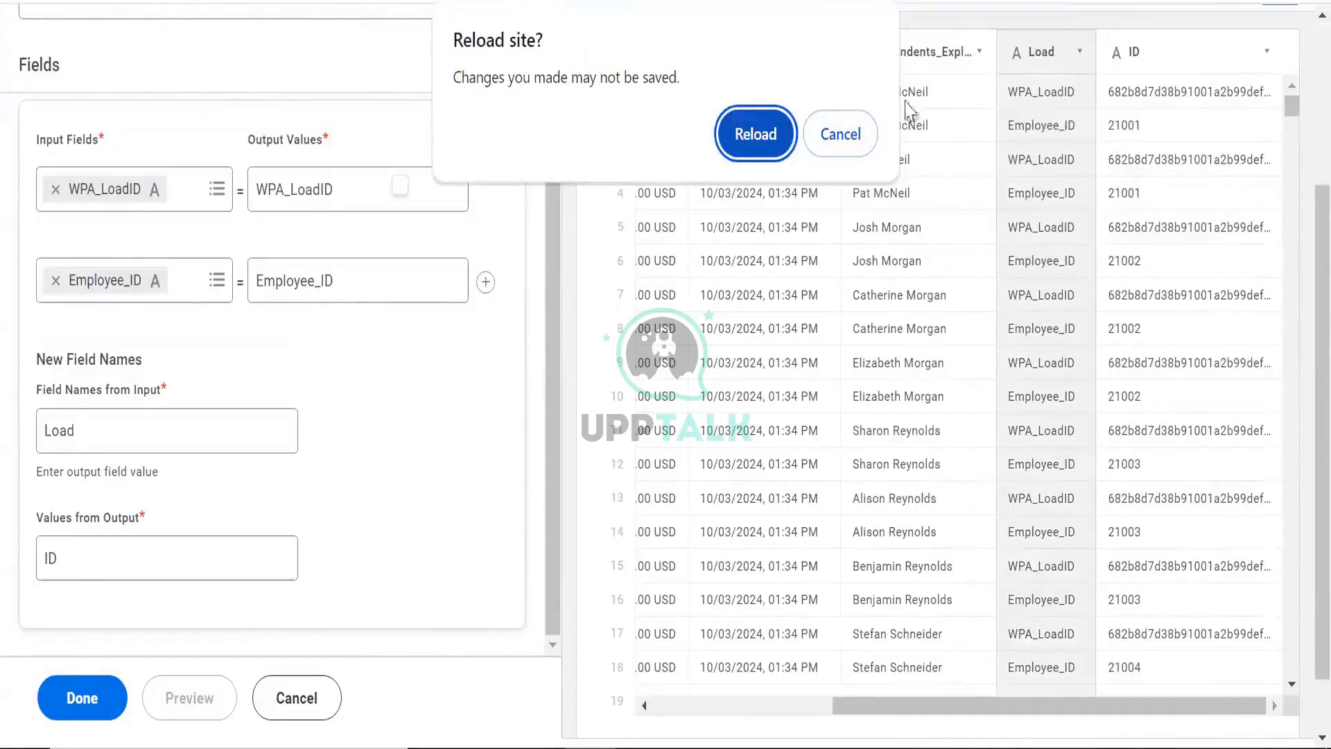
left_click(841, 133)
scroll(842, 165, "up", 2)
scroll(842, 165, "up", 2)
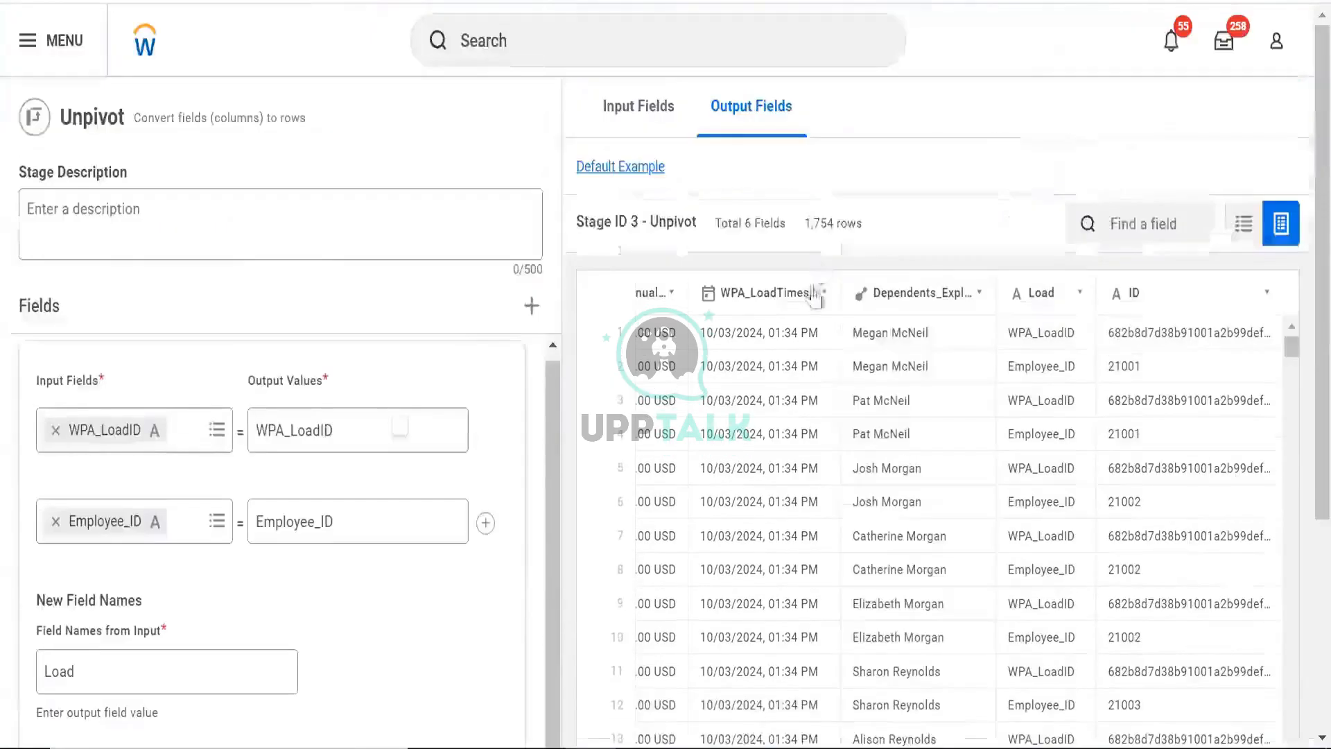
scroll(907, 210, "down", 5)
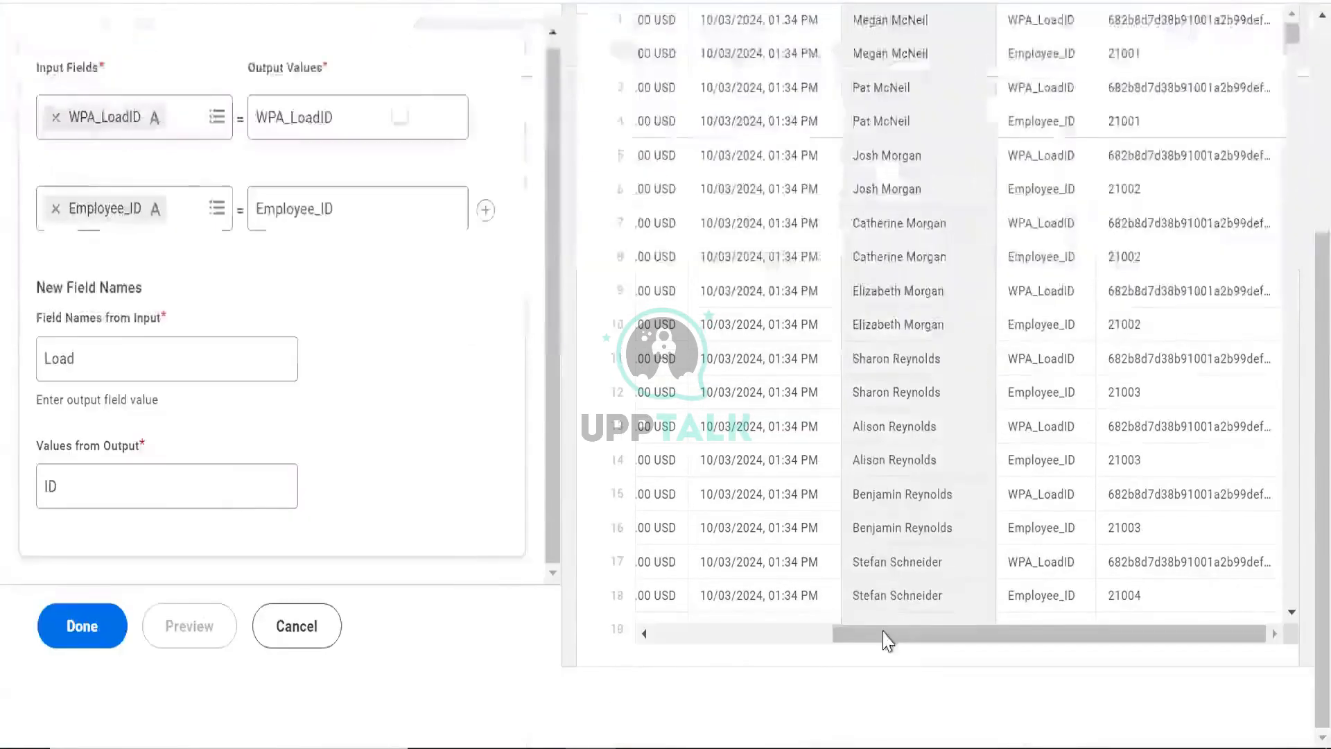
left_click(815, 641)
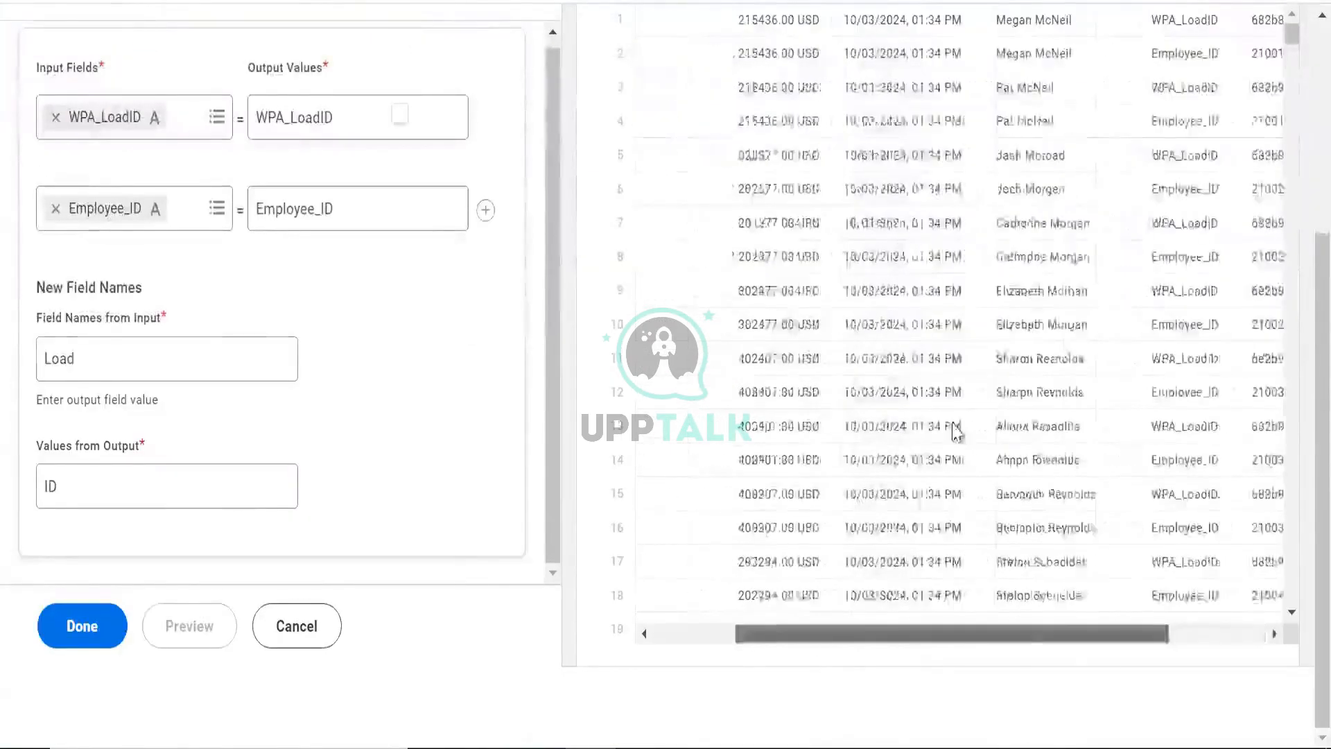
scroll(957, 431, "up", 4)
scroll(886, 235, "down", 2)
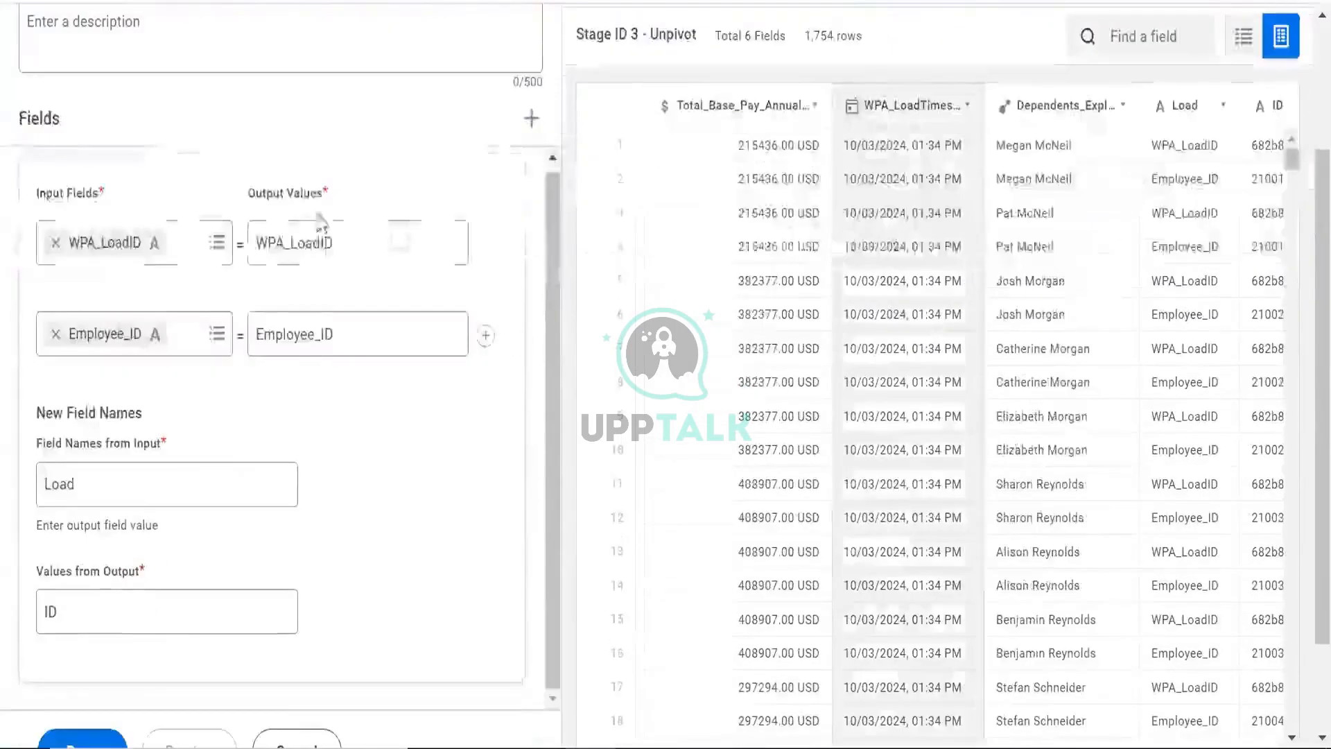
scroll(164, 175, "up", 3)
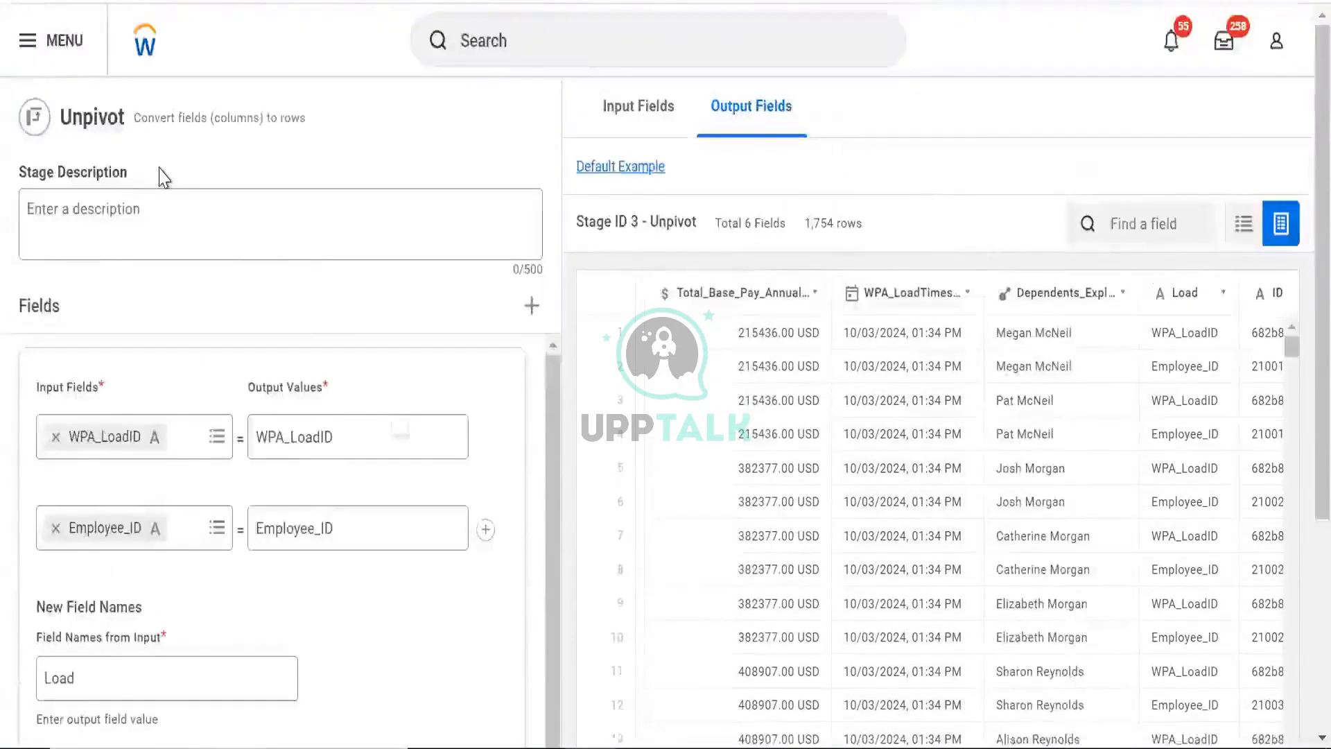
scroll(164, 175, "down", 2)
mouse_move(1003, 408)
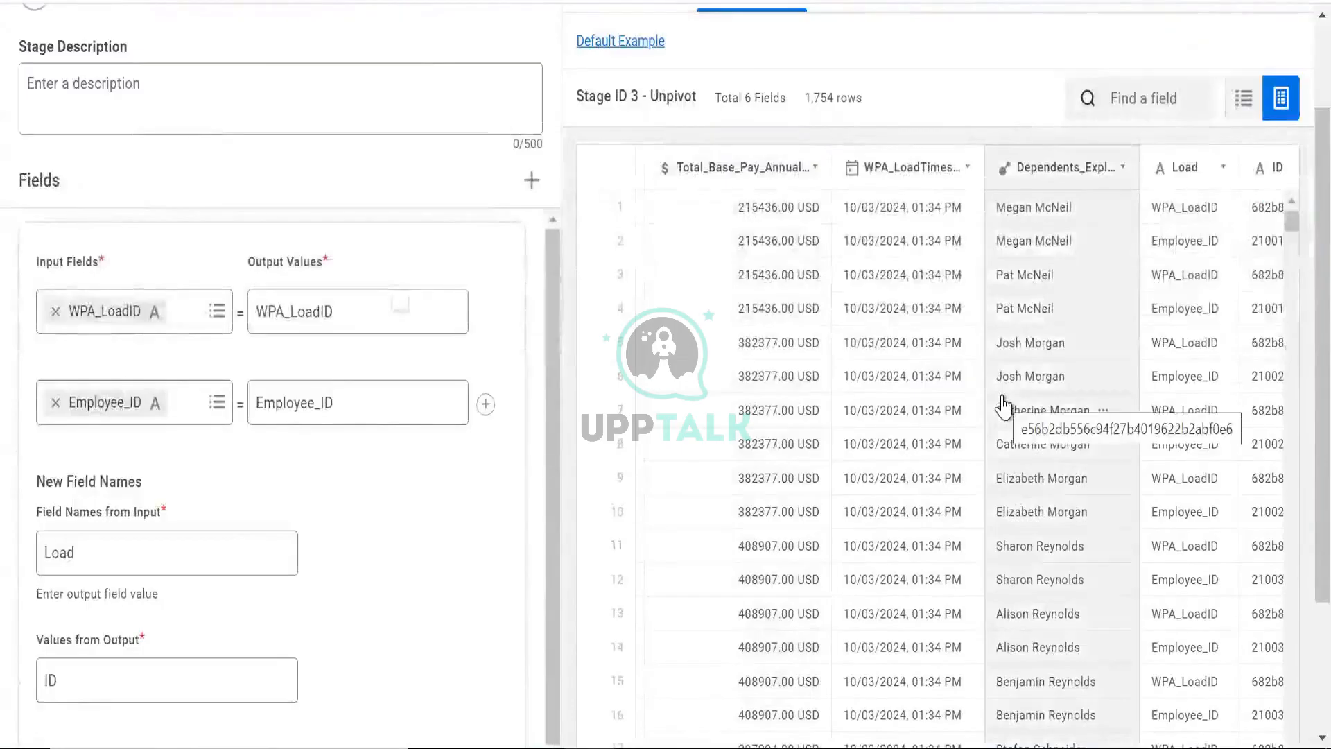
scroll(1004, 407, "right", 3)
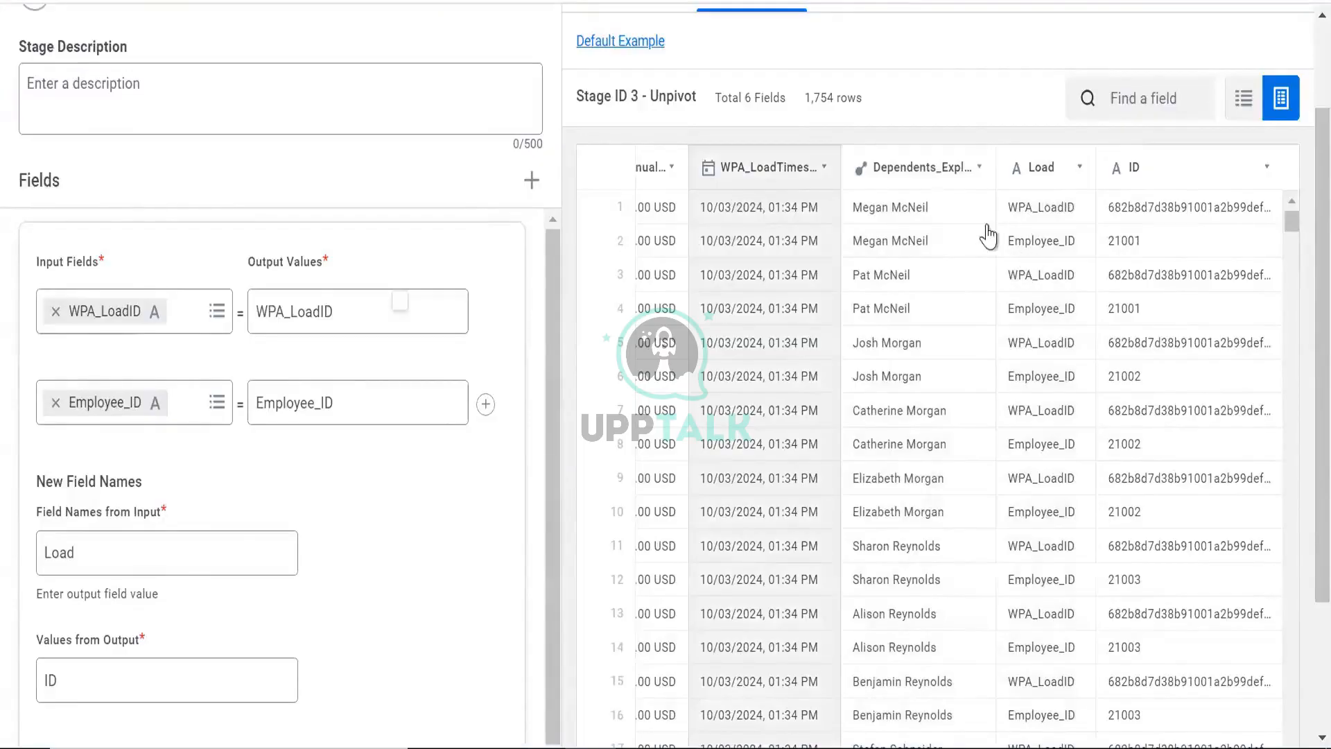
Step: Compare the Unpivot stage's input rows with its output rows, through to the Load and ID columns
scroll(660, 185, "up", 2)
left_click(639, 139)
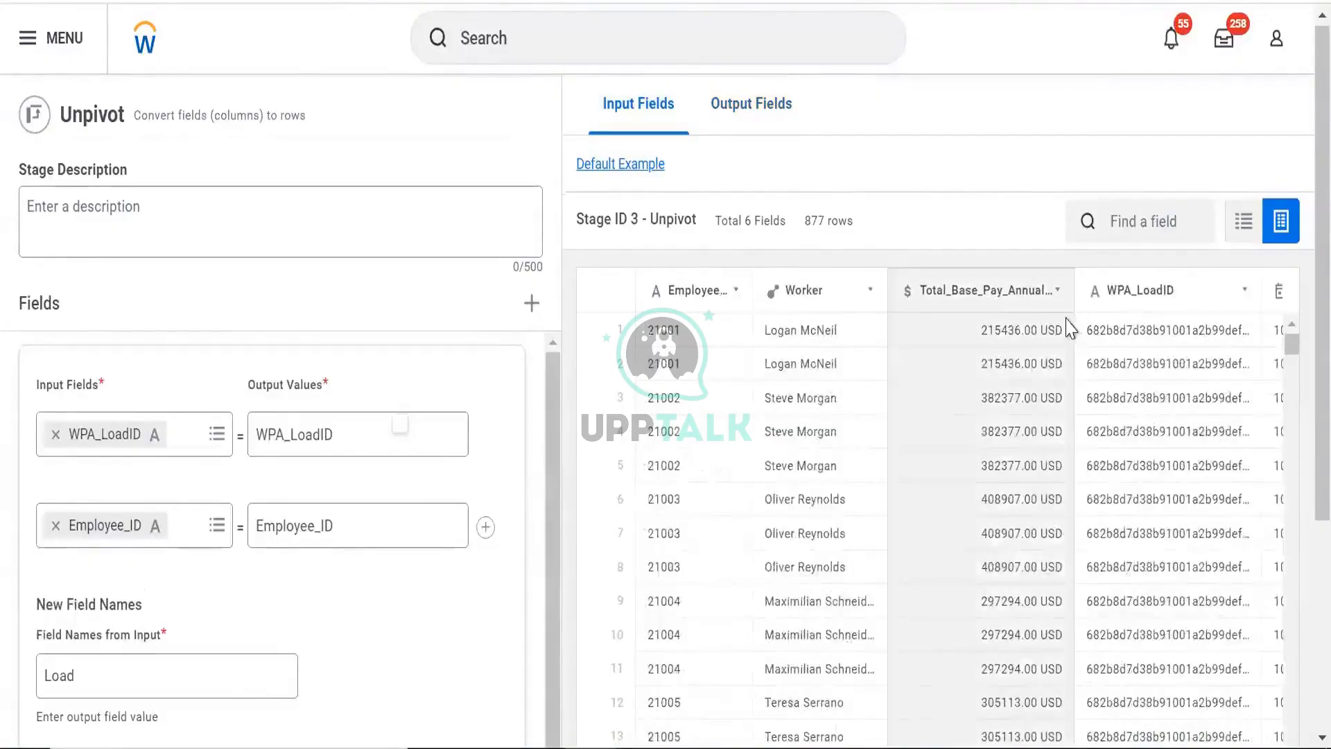
scroll(1072, 325, "right", 4)
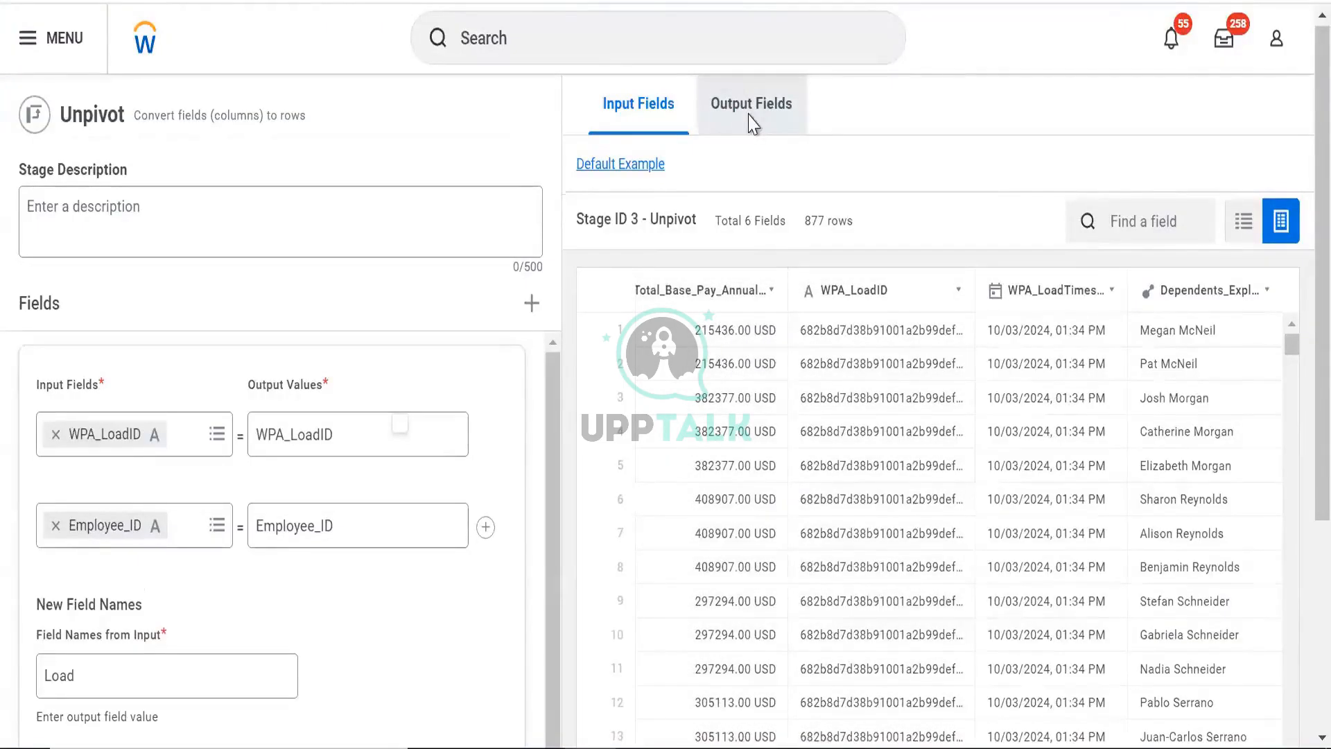
left_click(752, 125)
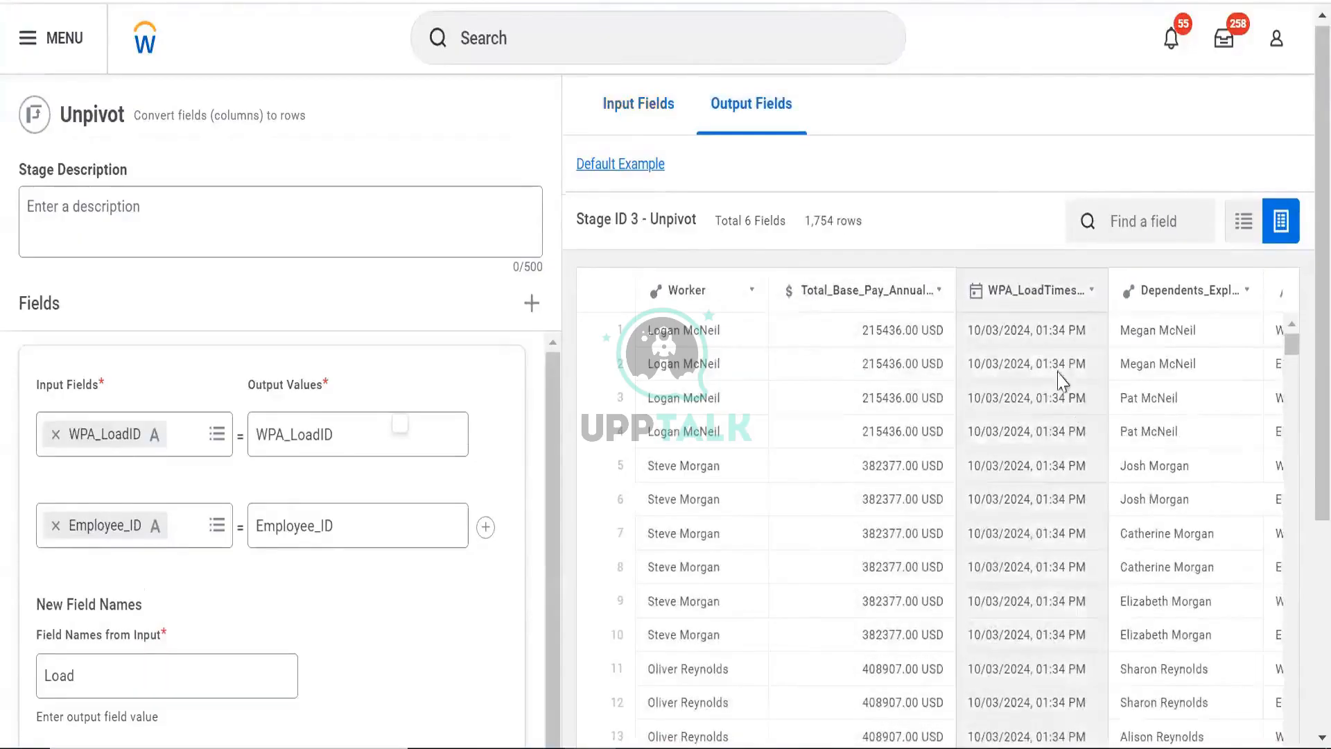
scroll(1059, 380, "right", 5)
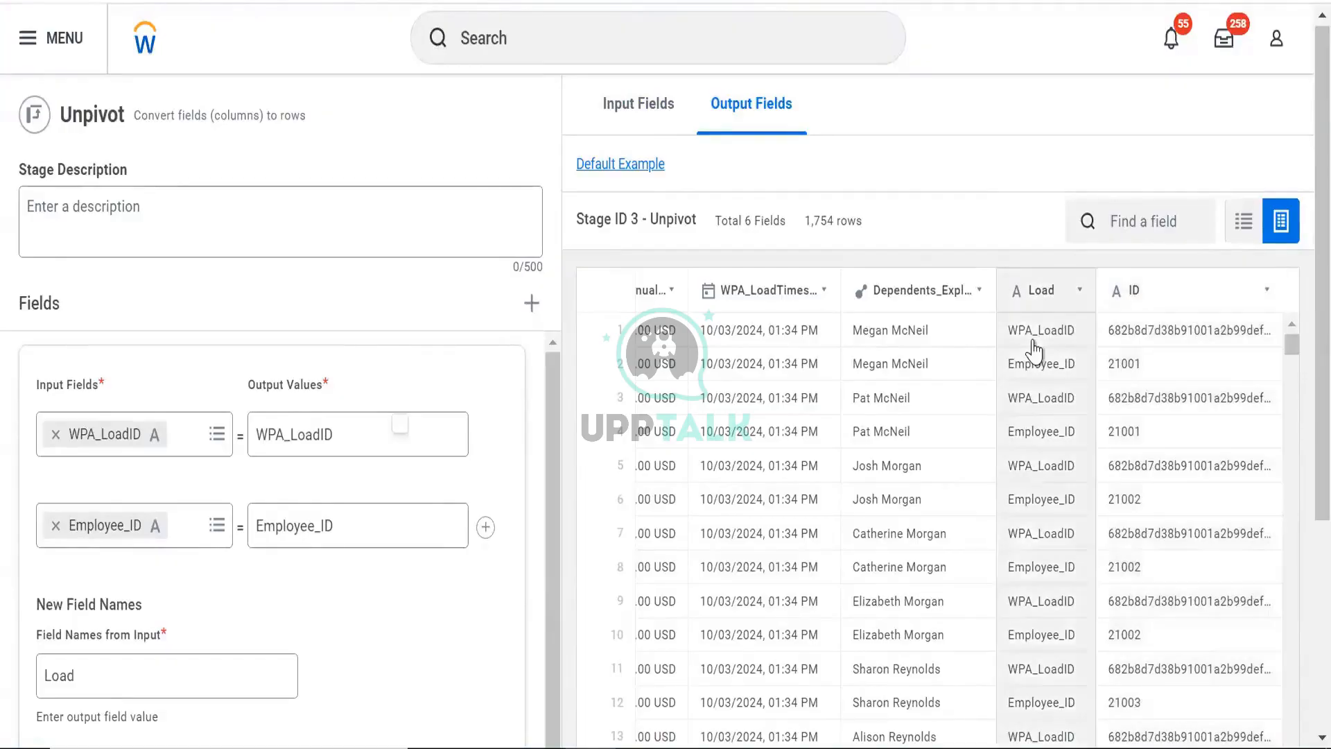
Step: Change the Unpivot input fields to Employee_ID and Worker, and preview the stage
left_click(645, 111)
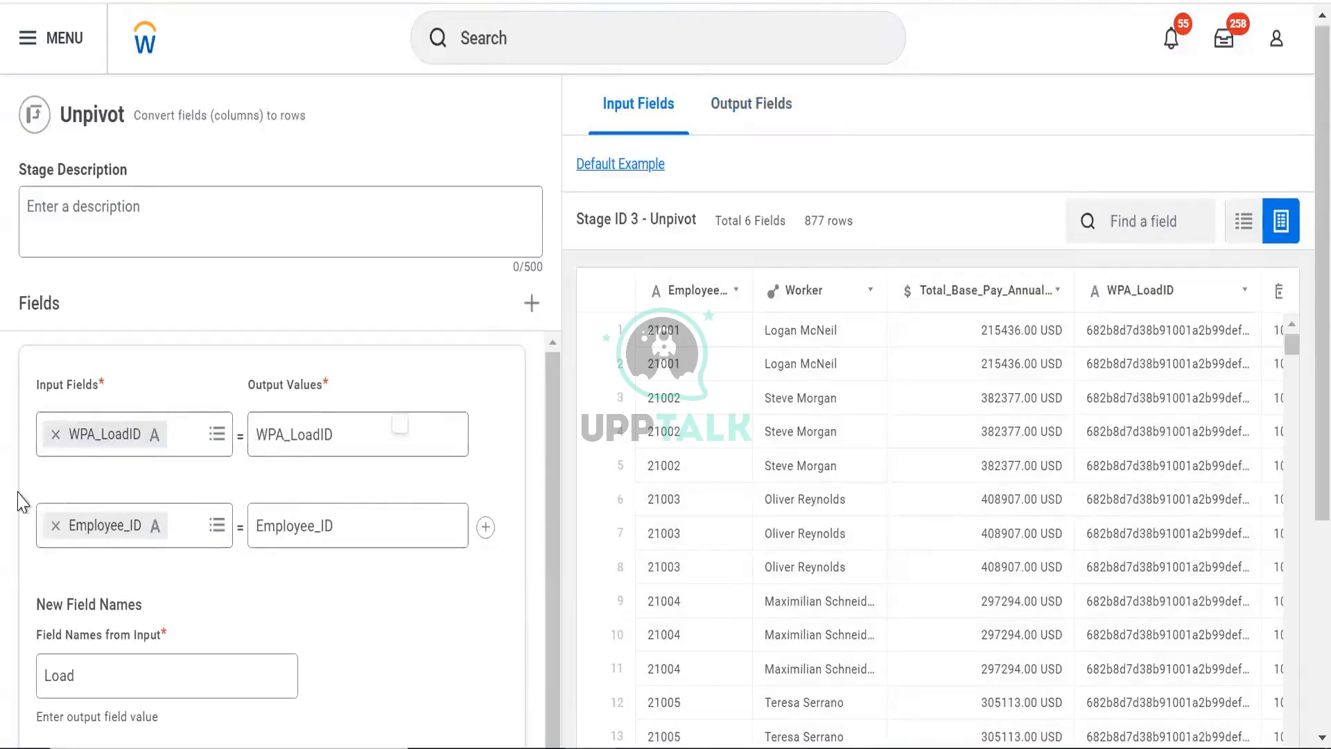
left_click(55, 434)
left_click(65, 434)
left_click(79, 471)
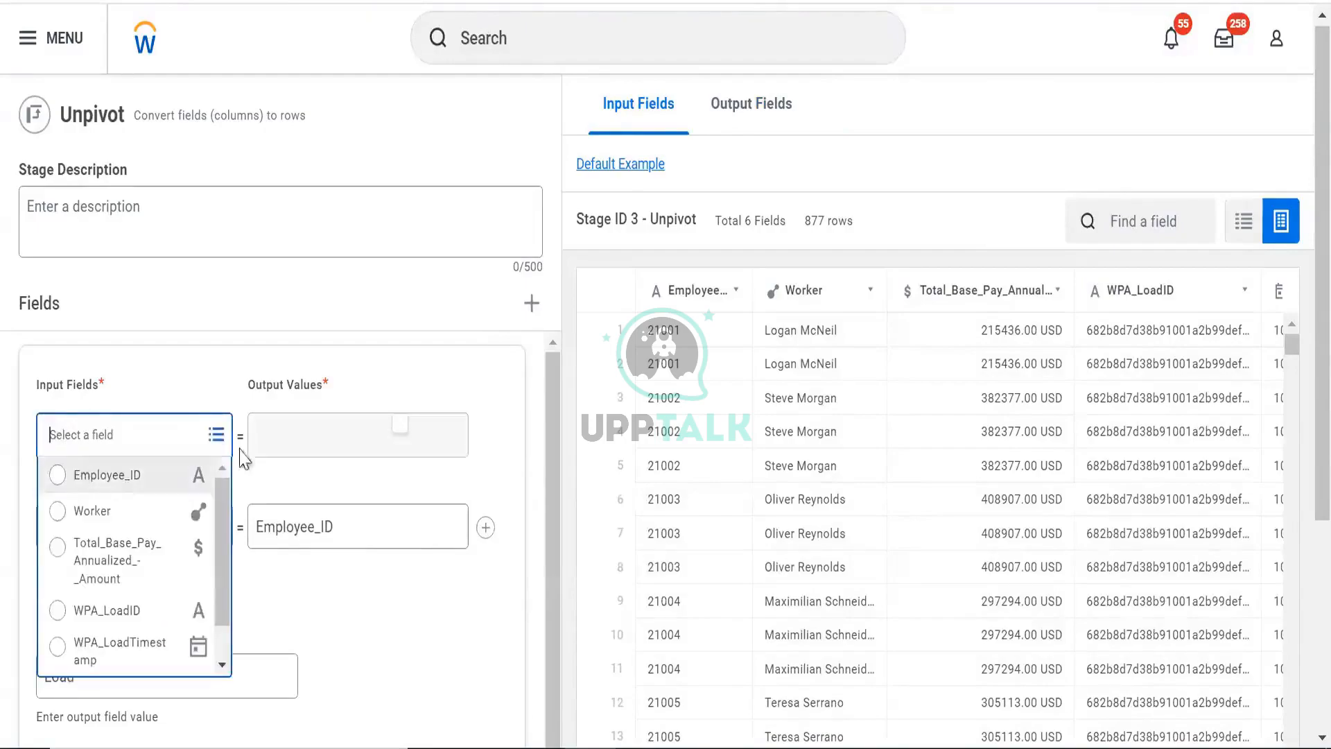
left_click(56, 526)
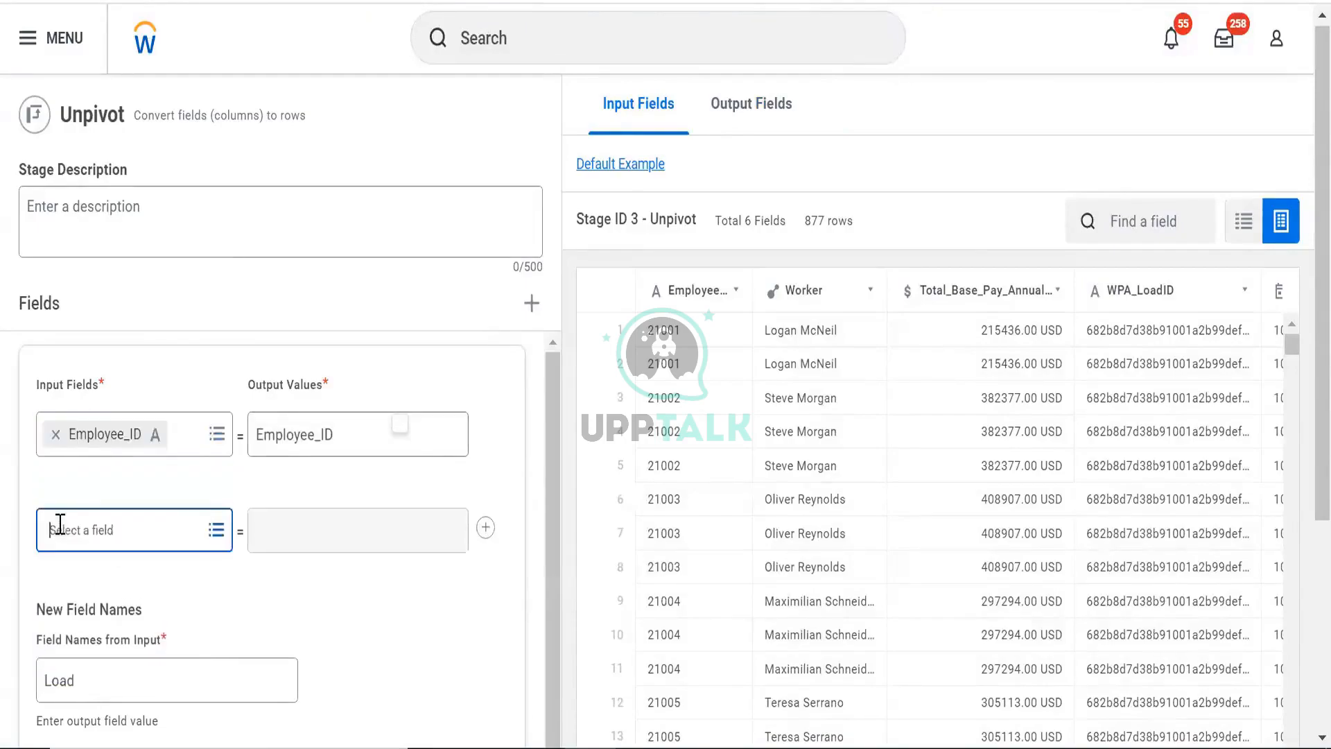
left_click(57, 528)
left_click(81, 299)
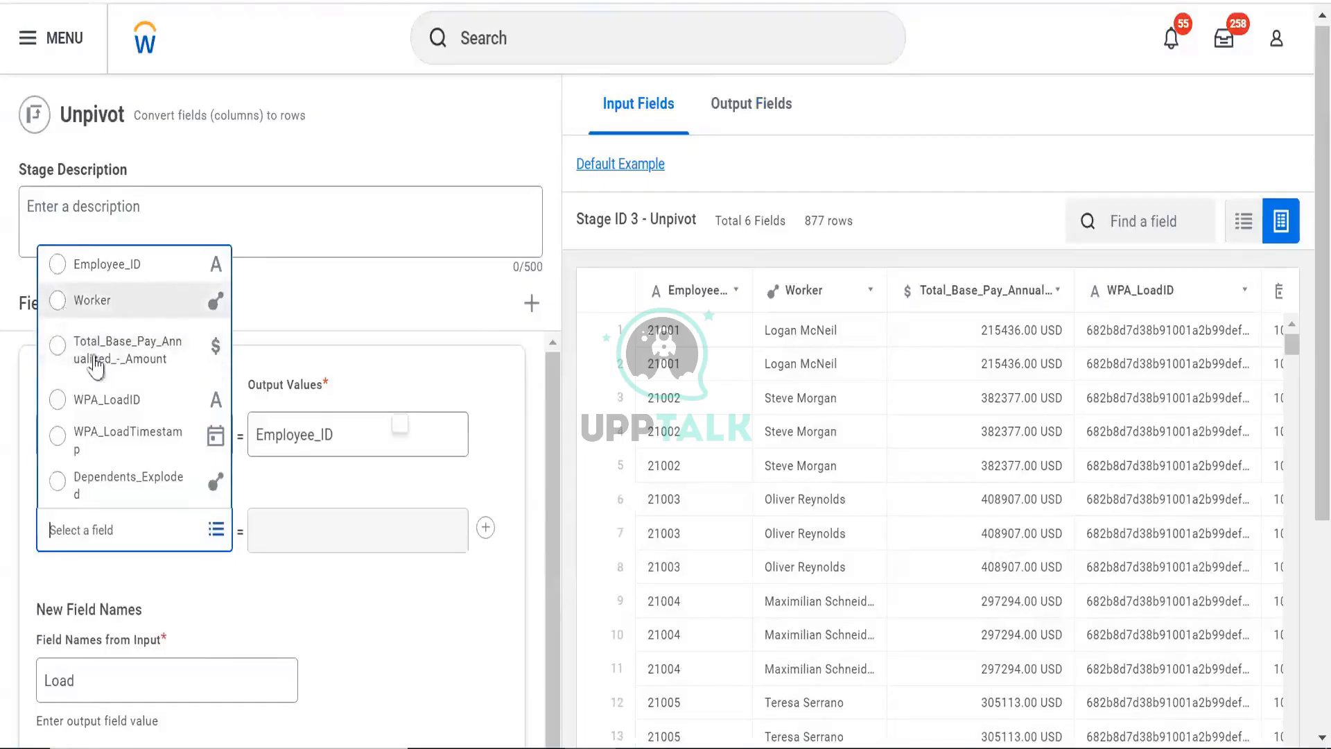
scroll(113, 659, "down", 5)
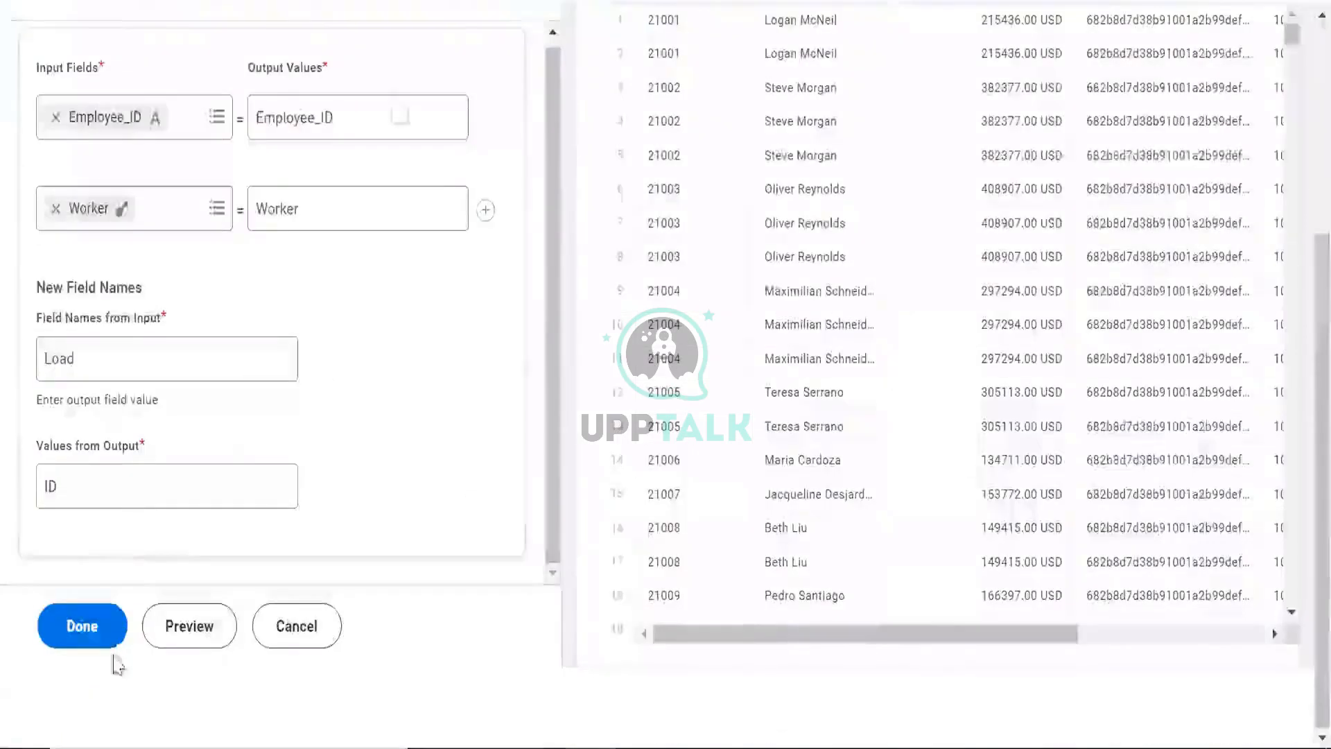
left_click(184, 641)
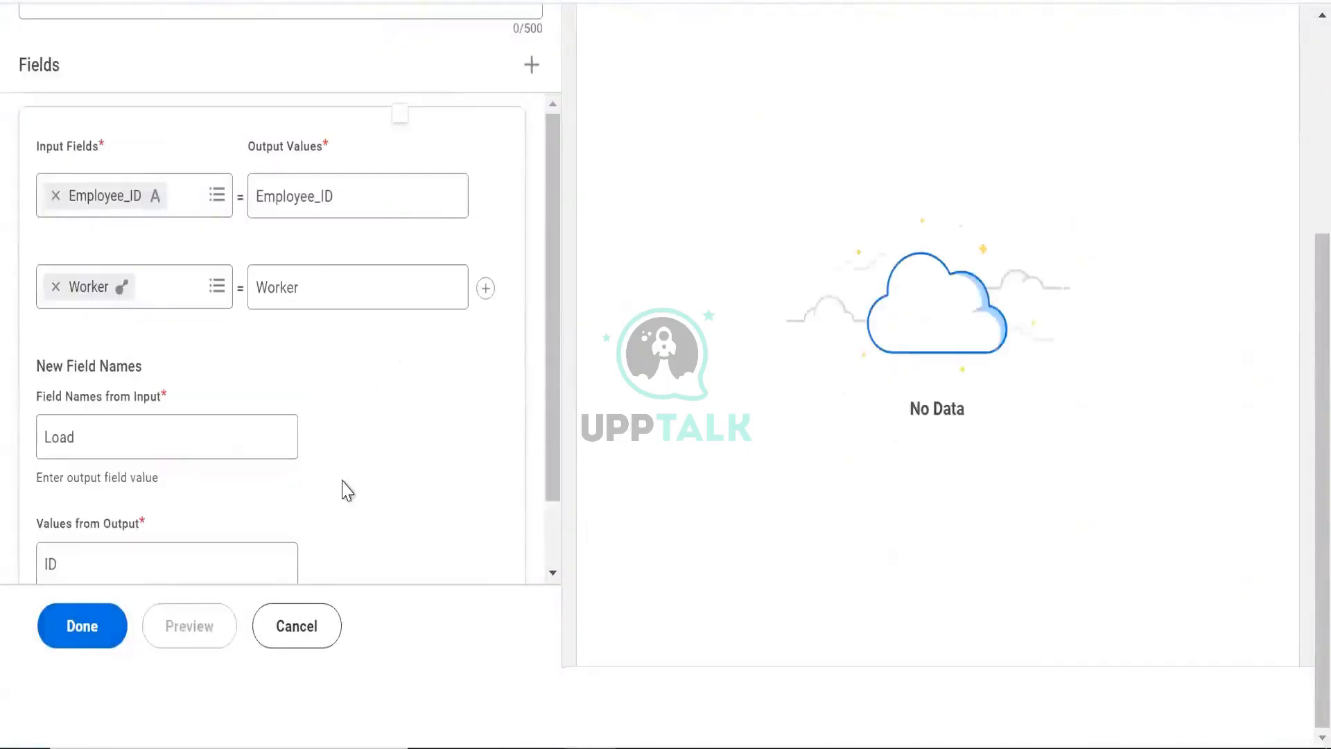
Step: Expand the Unpivot stage's error and read its details about the selected input fields
scroll(513, 224, "up", 4)
left_click(396, 122)
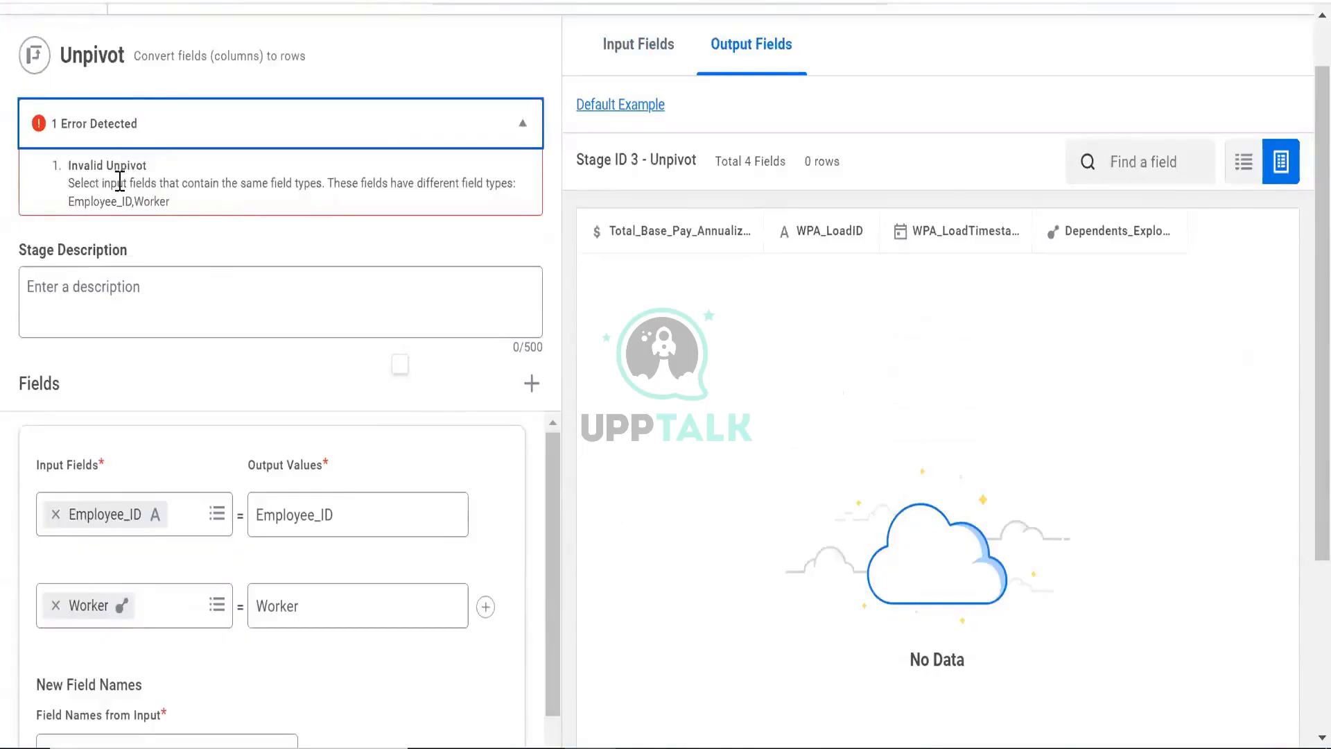
left_click_drag(120, 182, 307, 201)
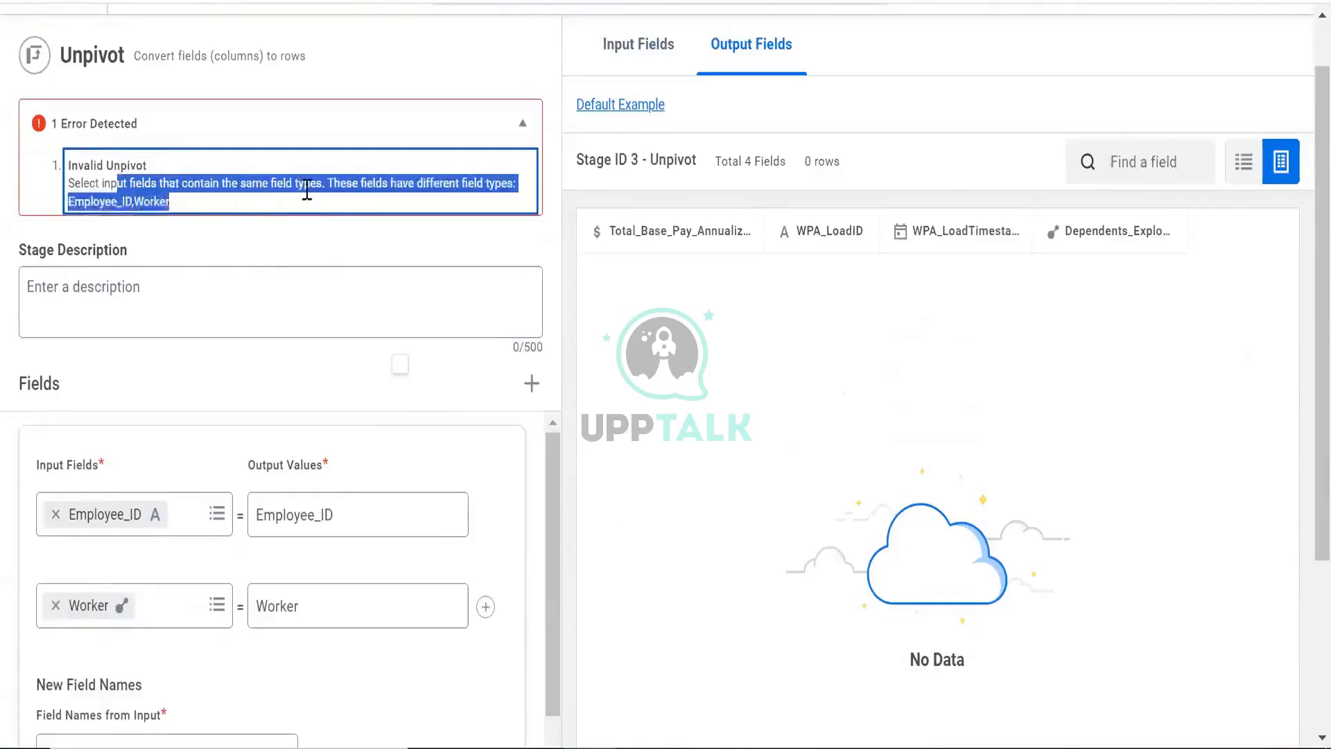
Step: Replace the Worker input field with WPA_LoadID and preview the Unpivot stage
scroll(307, 191, "down", 4)
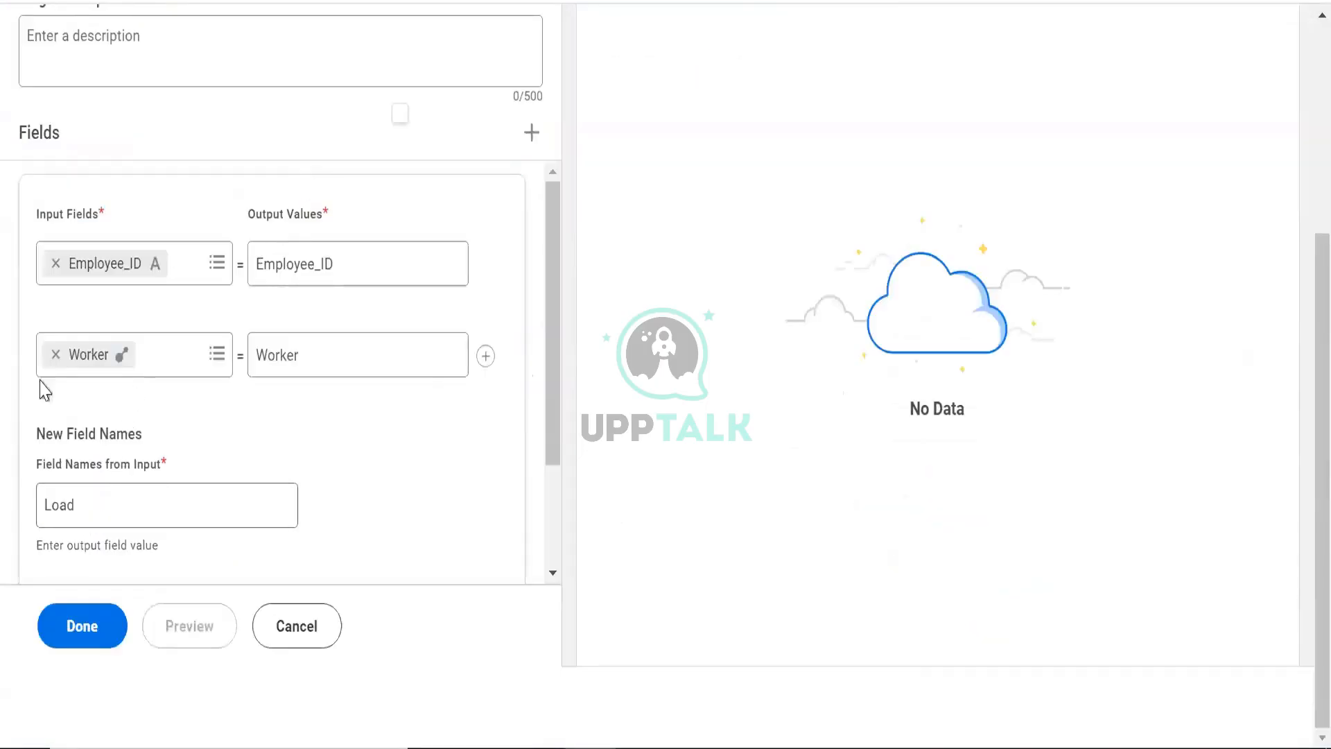
left_click(55, 355)
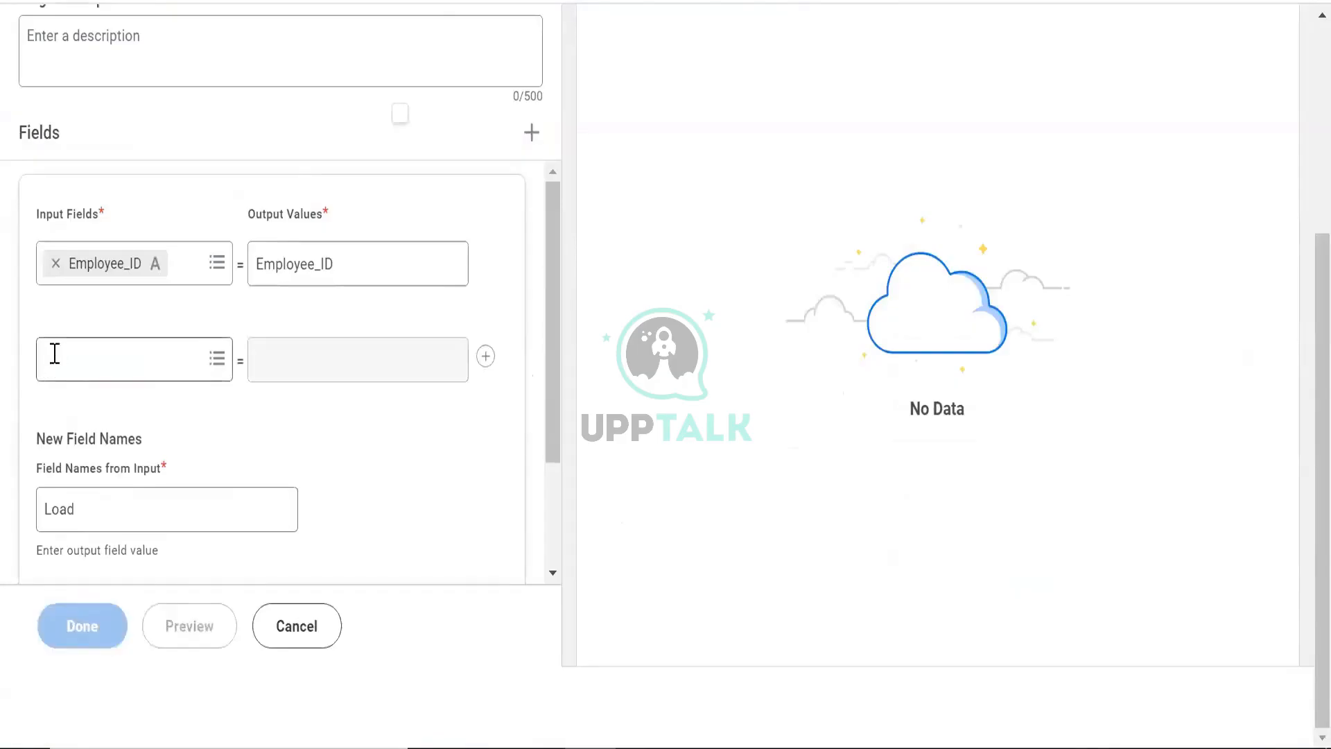
left_click(55, 353)
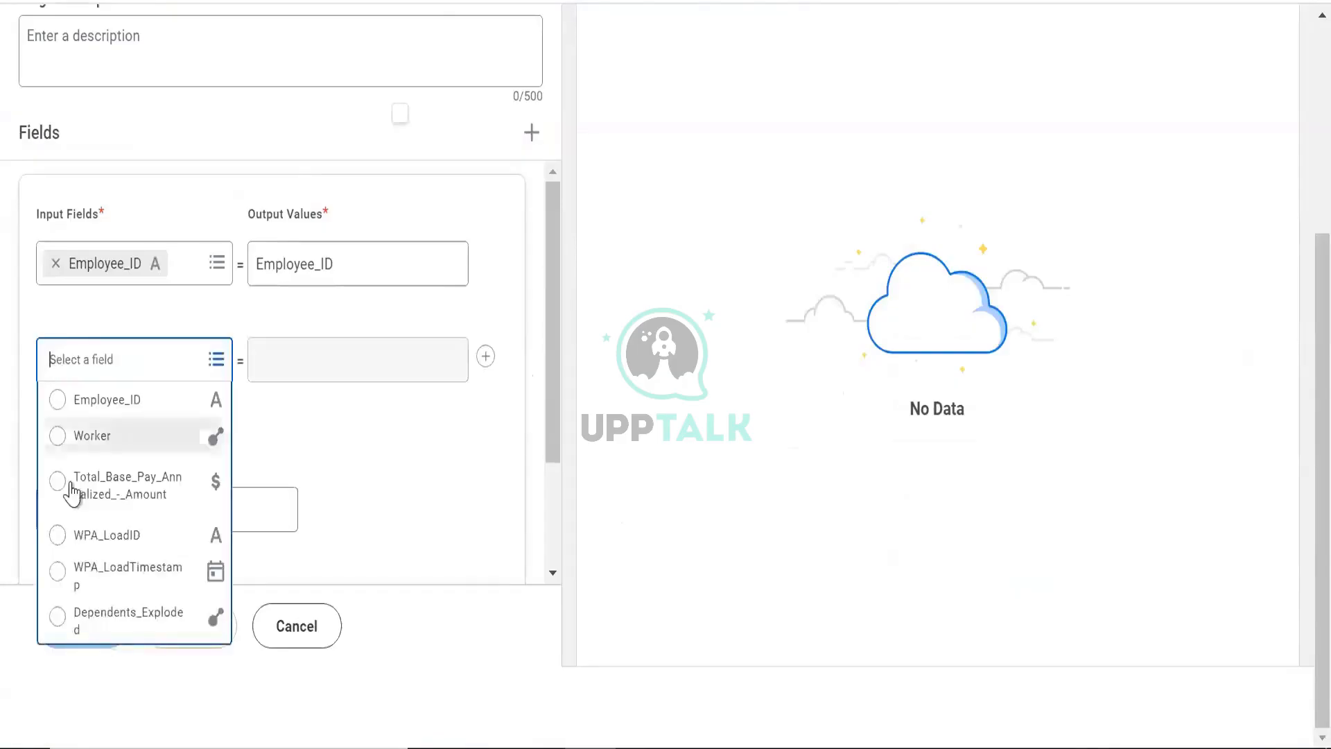
left_click(98, 538)
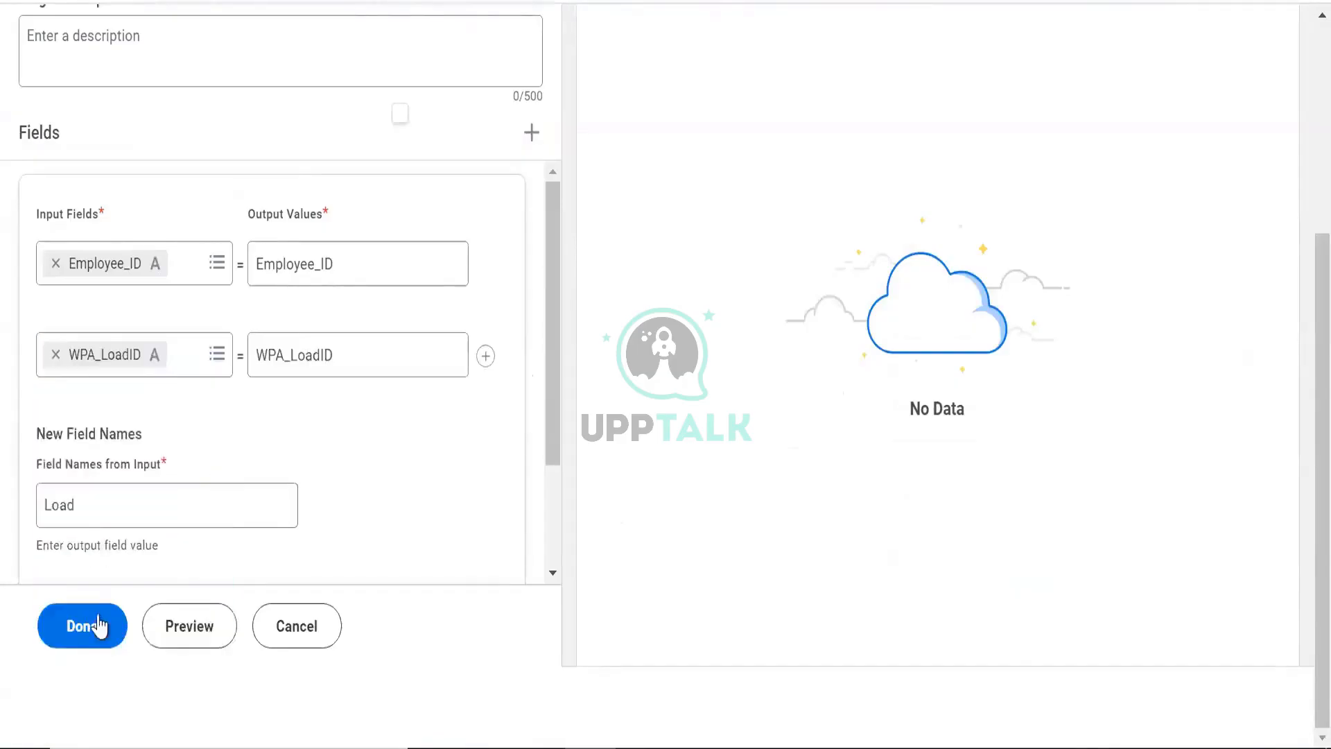
left_click(201, 626)
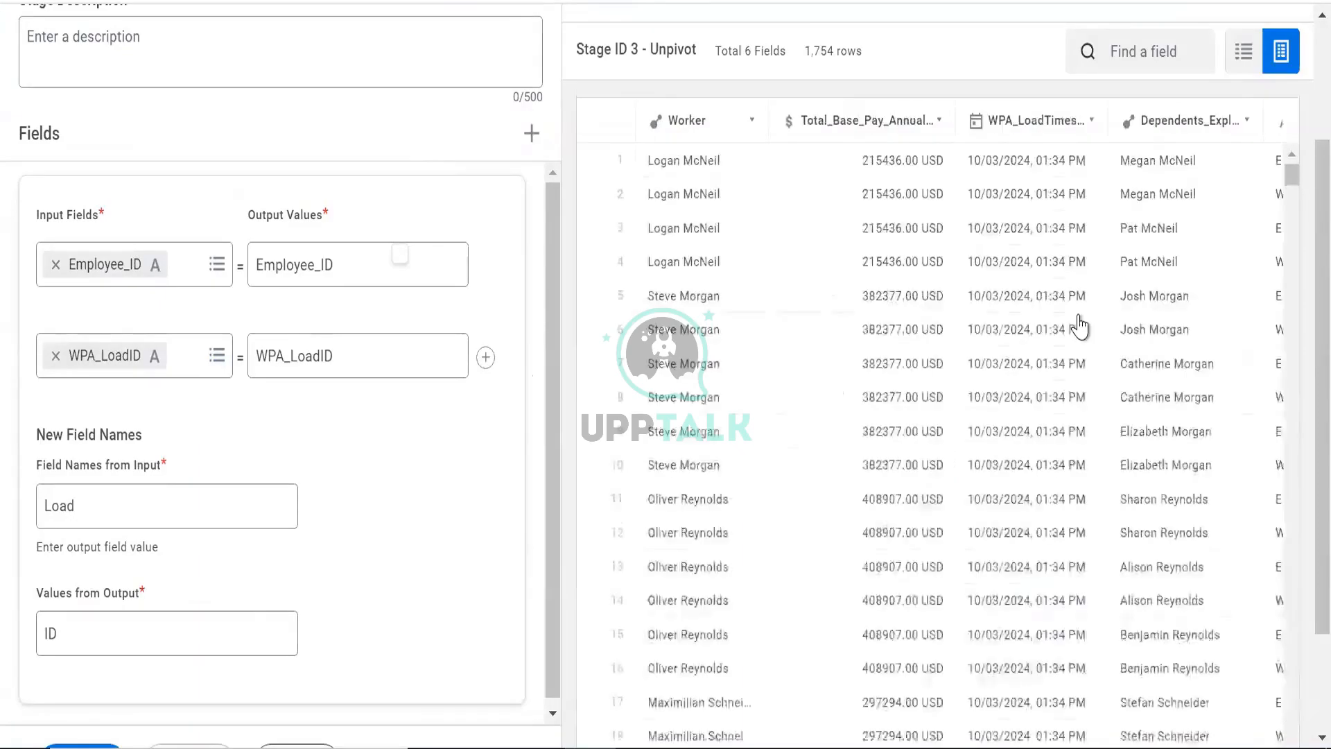
Step: Examine the Unpivot output rows through to the Load and ID columns with Employee_ID as the first input field
scroll(1080, 325, "right", 4)
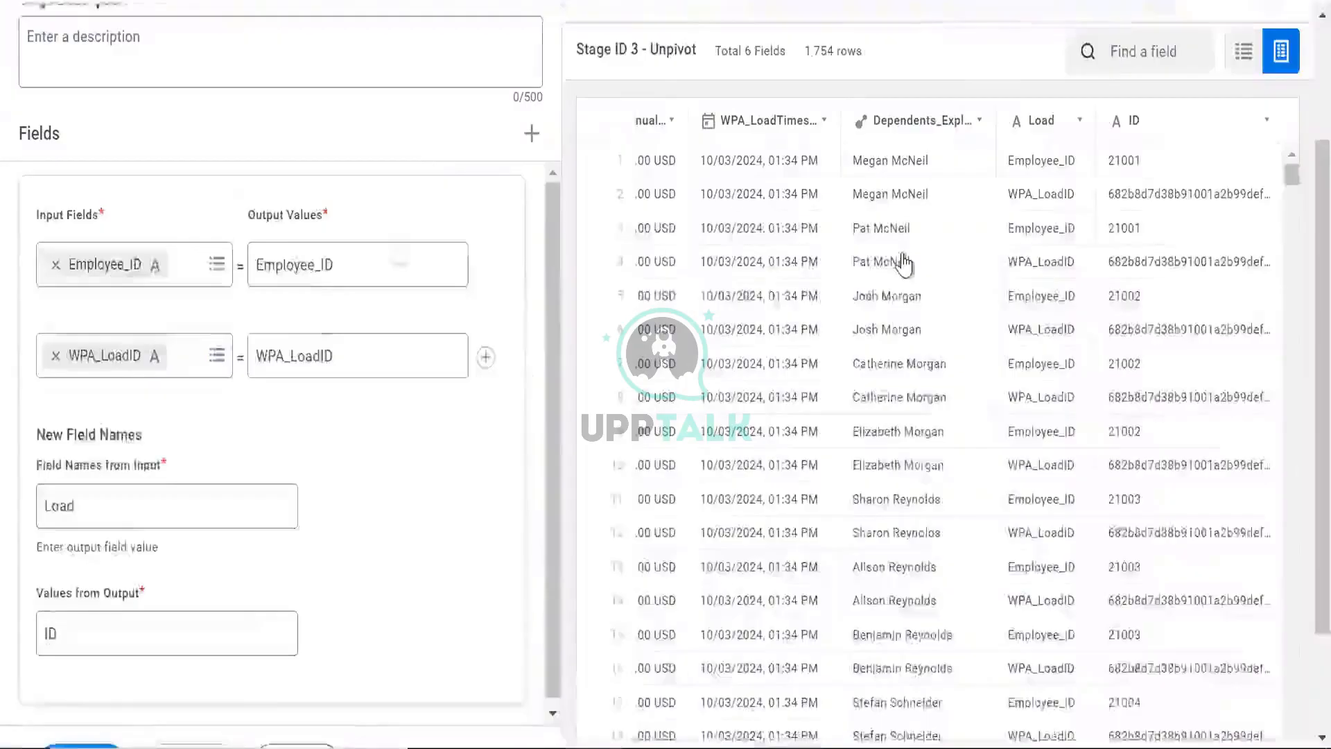
left_click(906, 262)
scroll(905, 262, "up", 3)
scroll(588, 274, "down", 5)
scroll(737, 294, "up", 5)
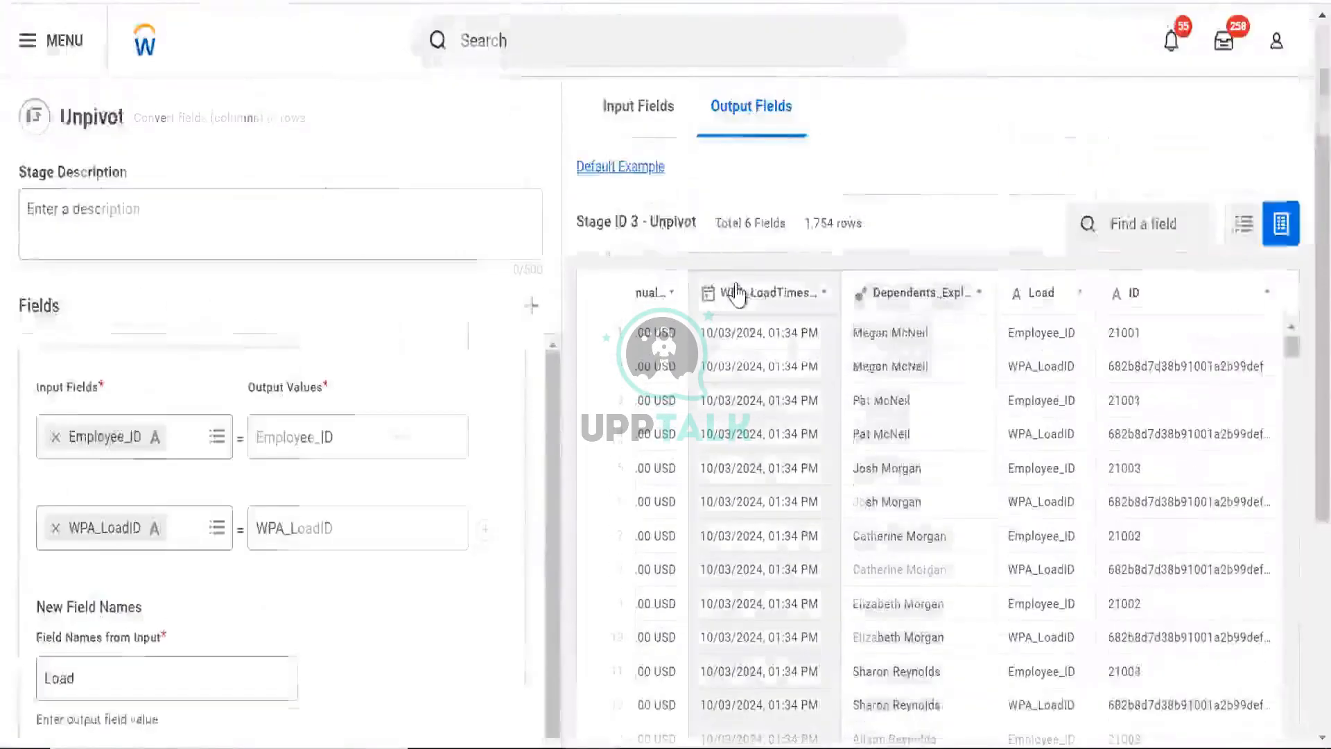
Step: Rename Field Names from Input to Employee ID and preview the Unpivot stage
scroll(163, 565, "down", 3)
left_click(144, 494)
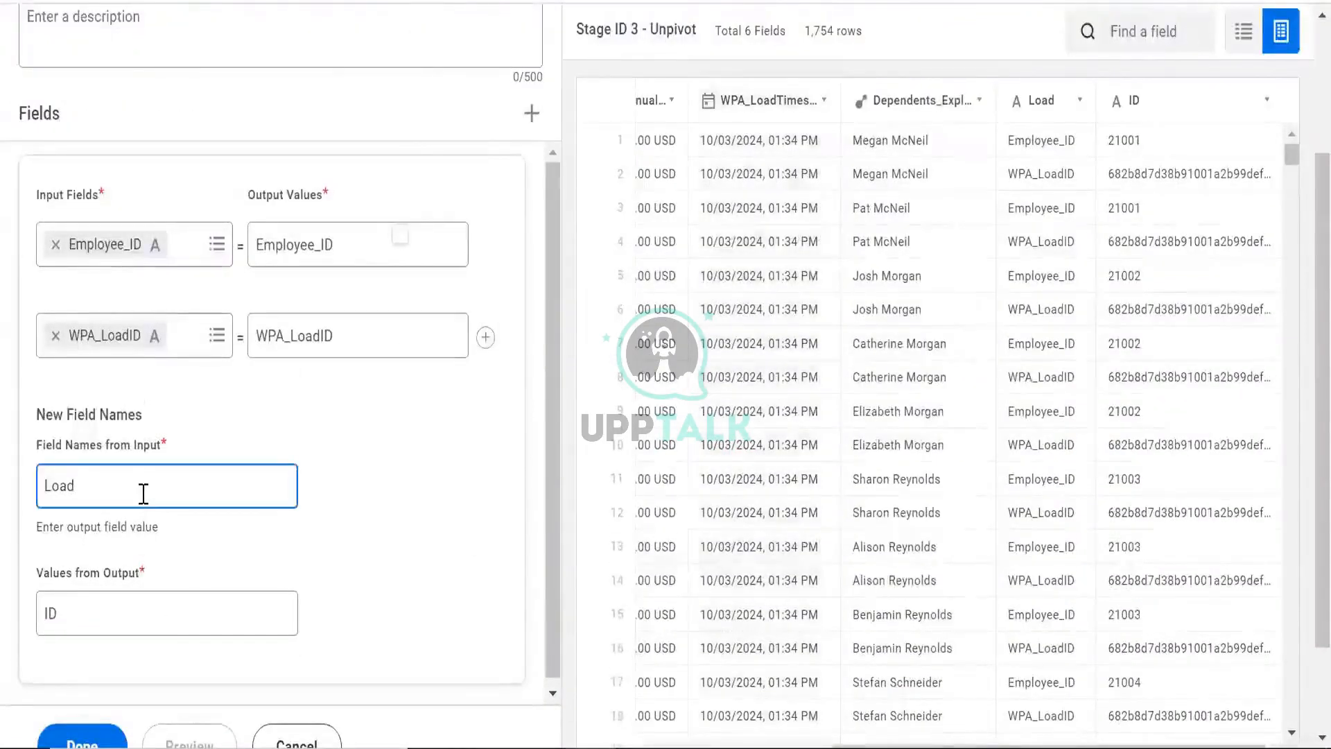
key("ctrl+a")
type("Employee")
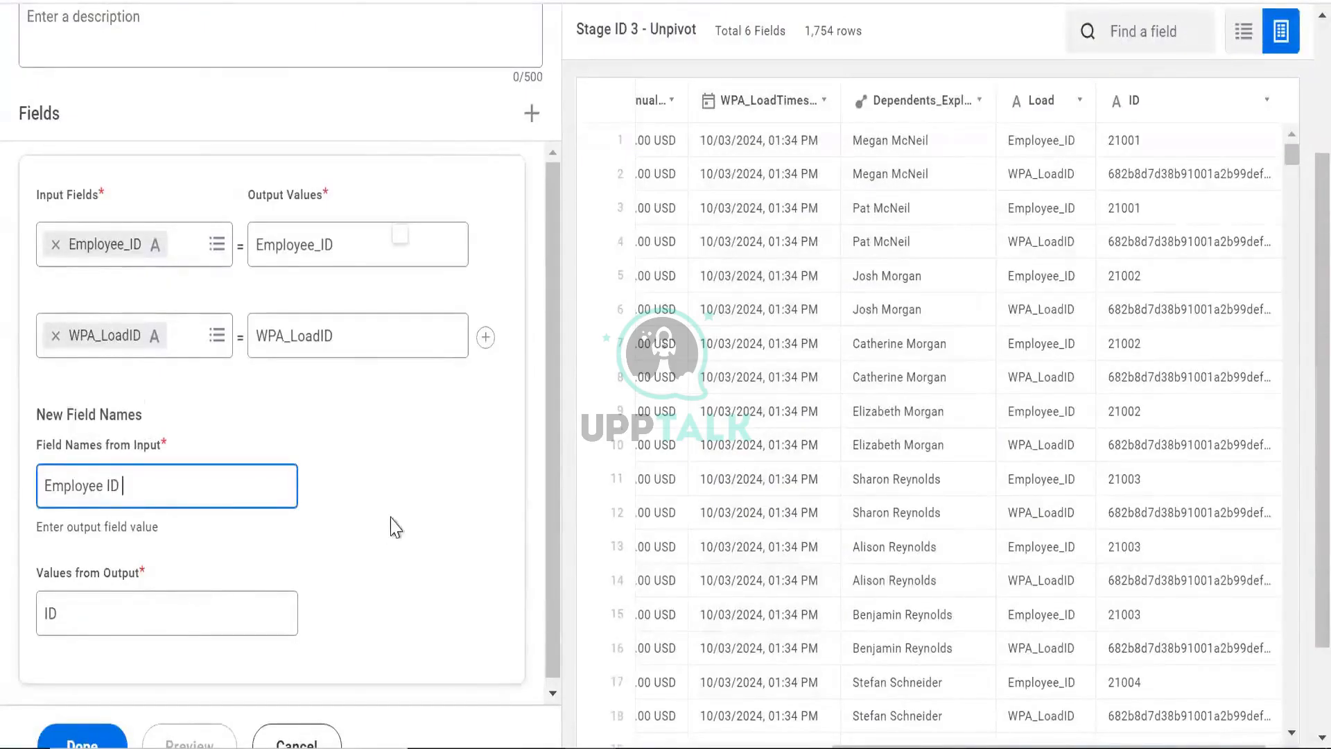
left_click(284, 631)
left_click(225, 741)
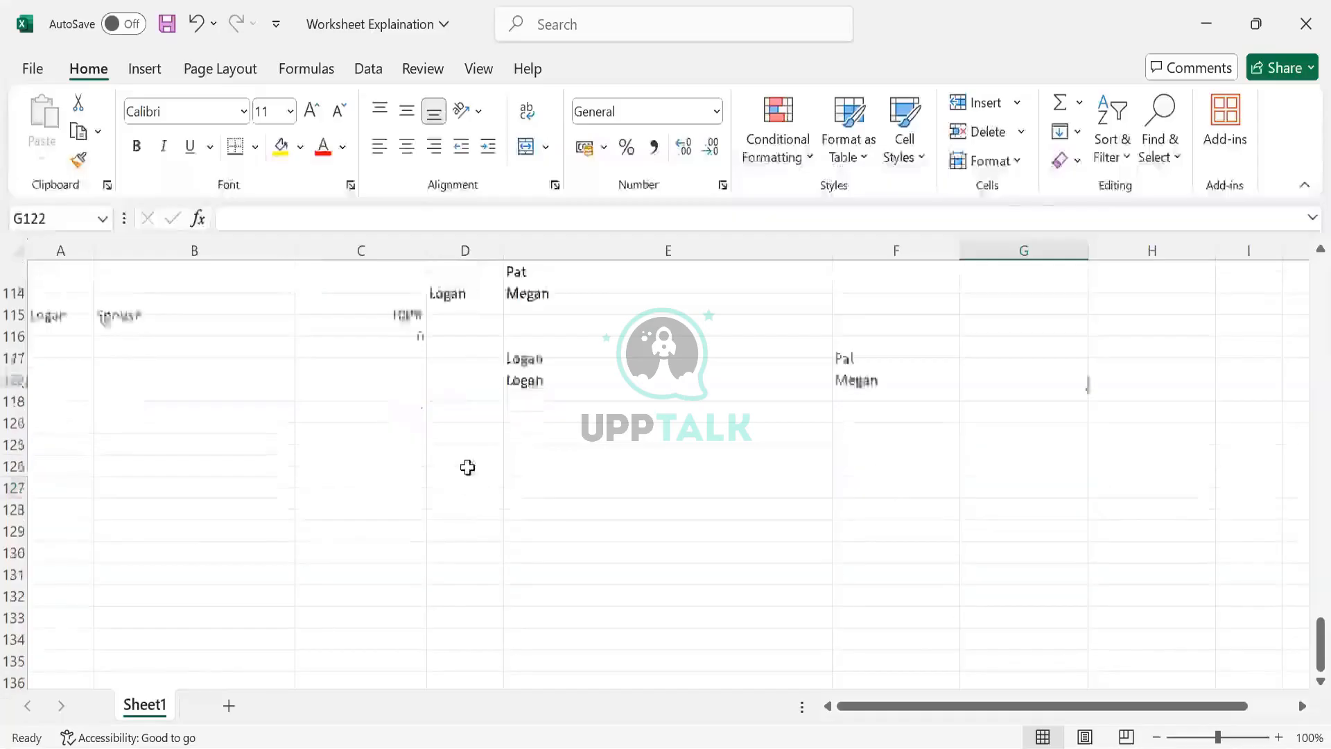
Step: In Excel's Worksheet Explaination workbook, enter 1, 2 and 3 in cells D126 to D128
left_click(466, 466)
type("1")
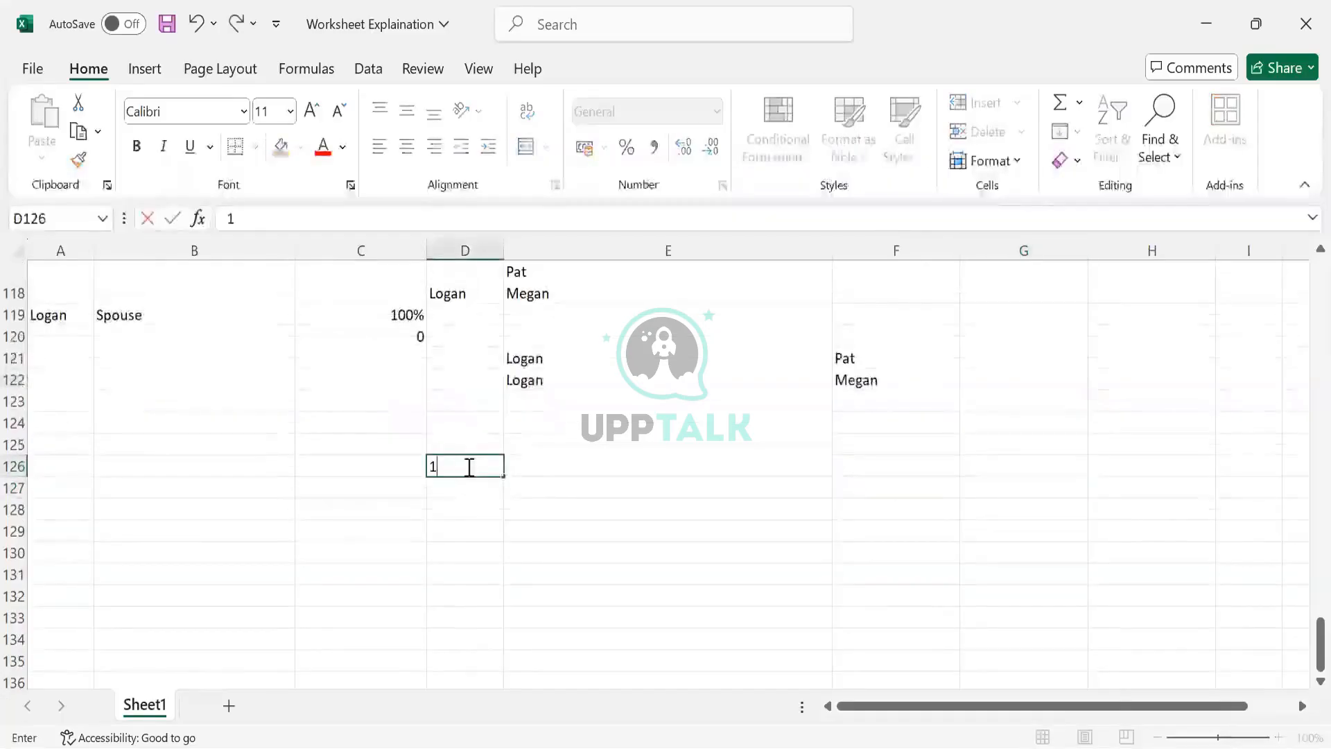
key("Return")
type("2")
key("Return")
type("3")
key("Return")
Step: Copy cells D126:D128 and paste them transposed as a row starting at E126
left_click(467, 466)
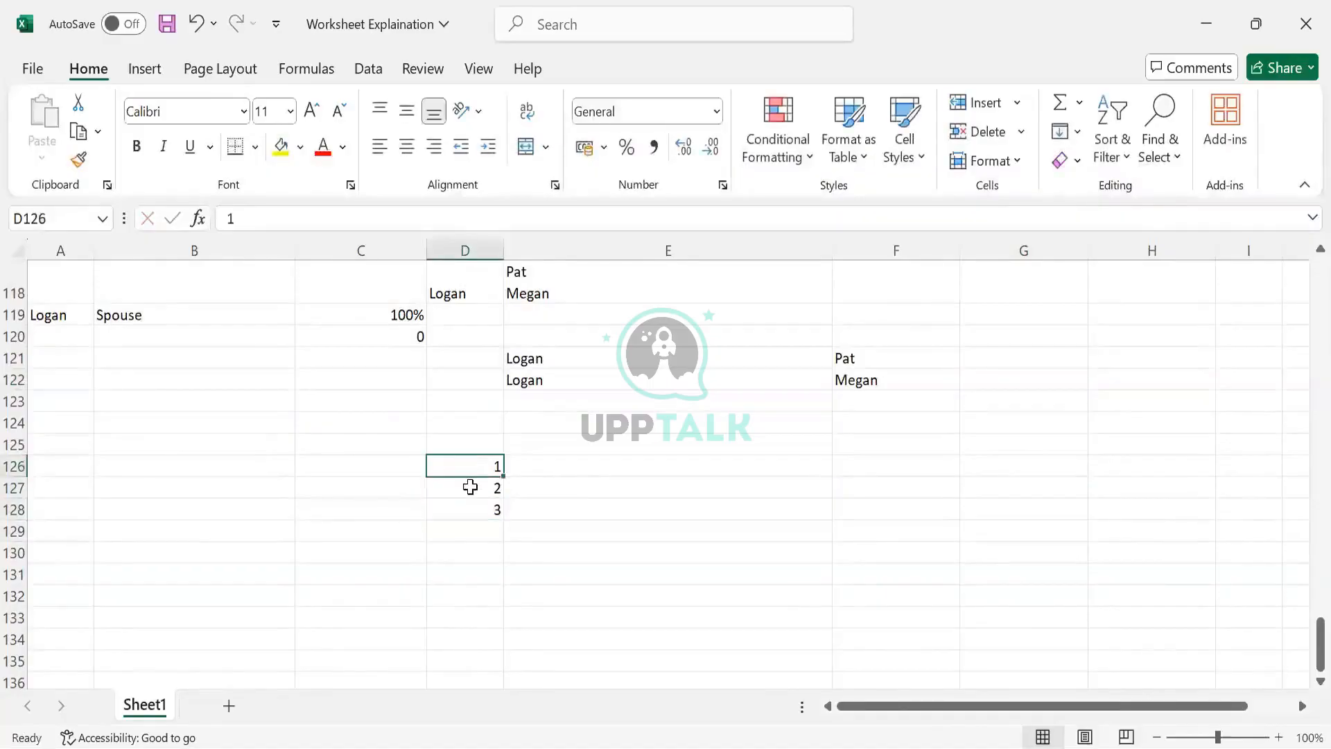
left_click_drag(470, 487, 476, 520)
key("ctrl+c")
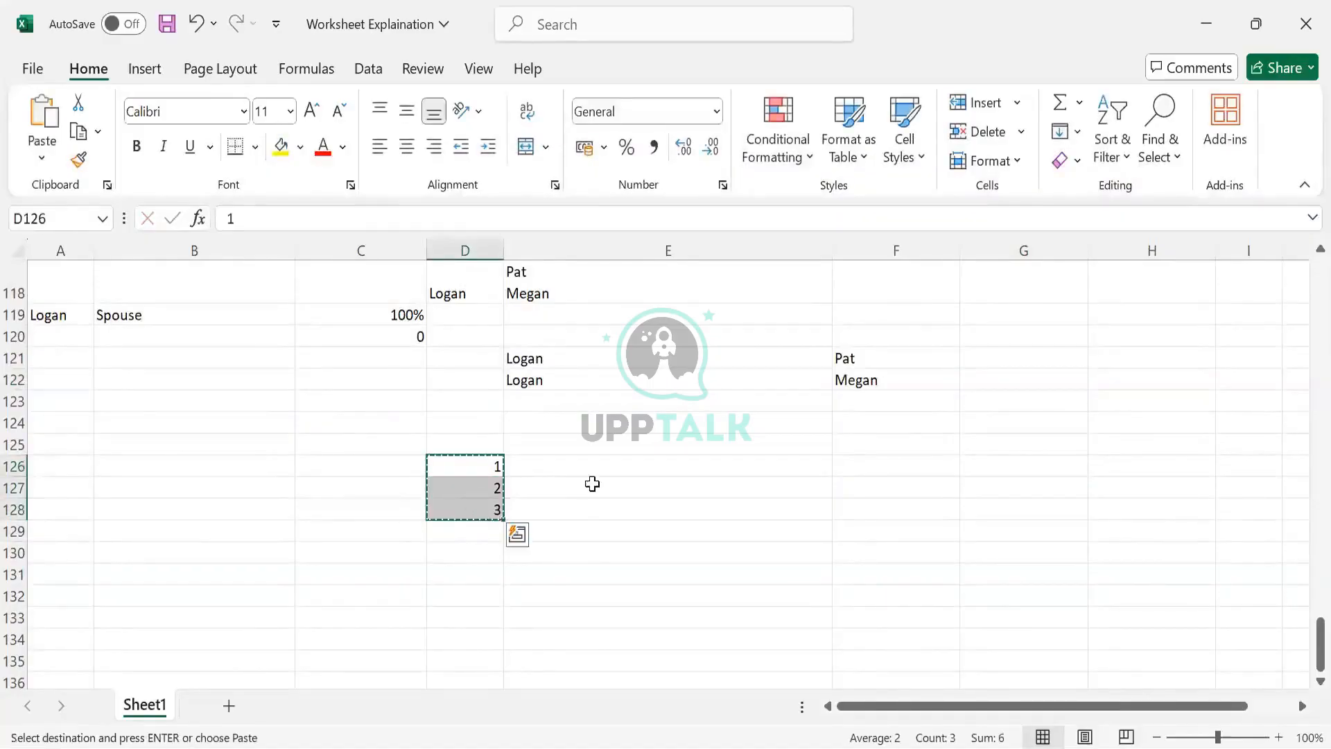
left_click(594, 482)
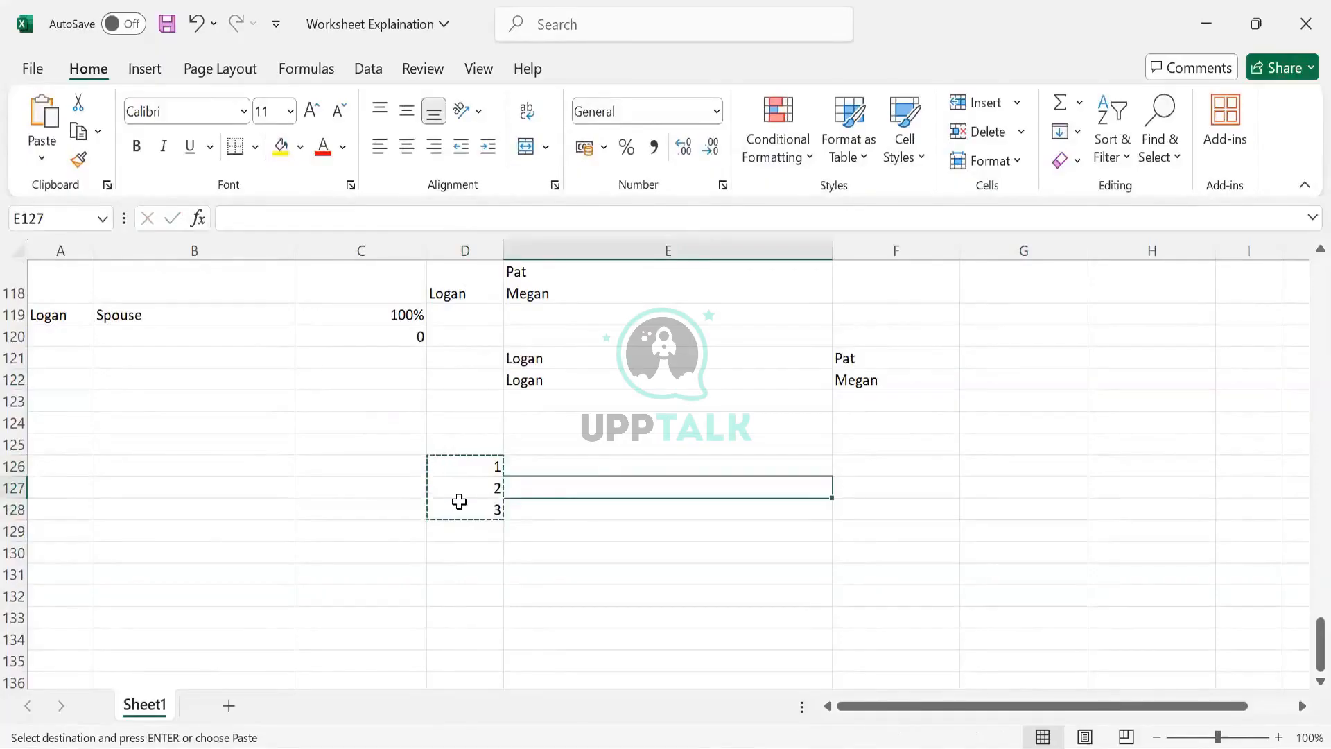
left_click(538, 464)
key("Right")
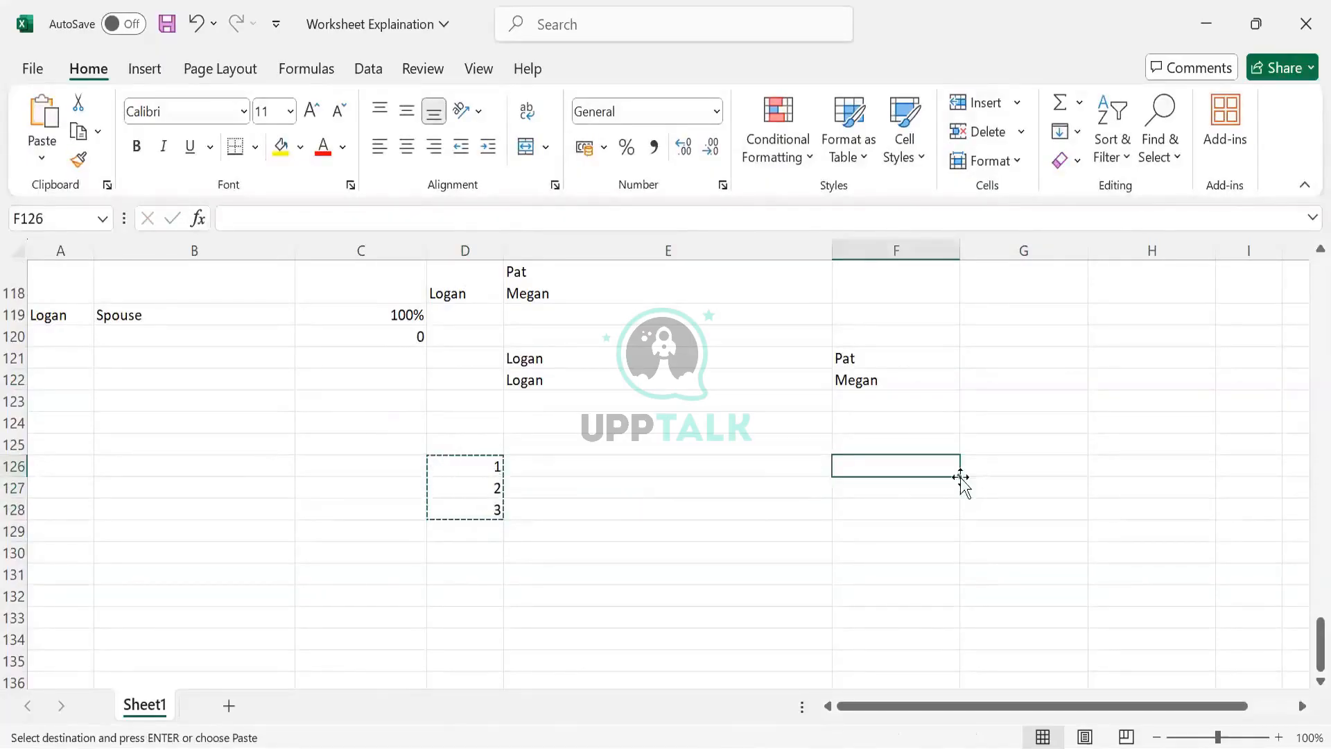
left_click(962, 478)
left_click(740, 475)
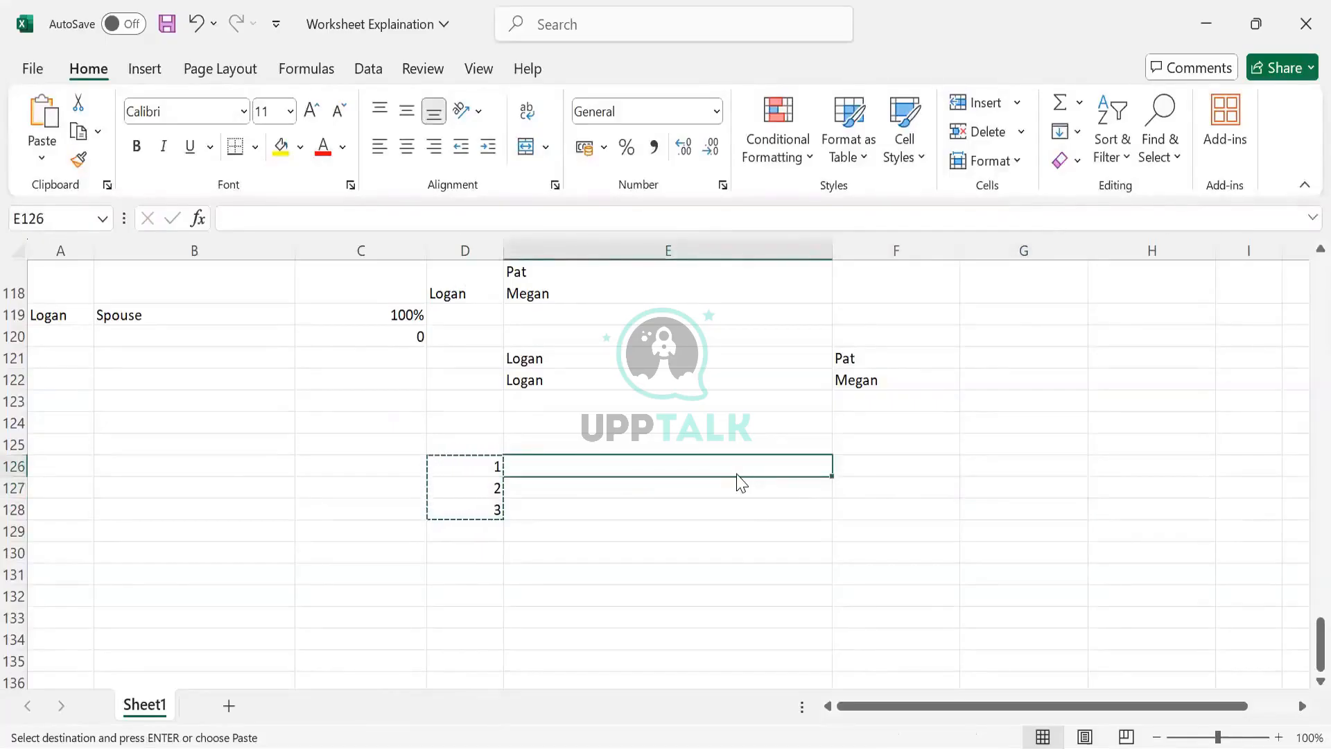
key("ctrl+alt+v")
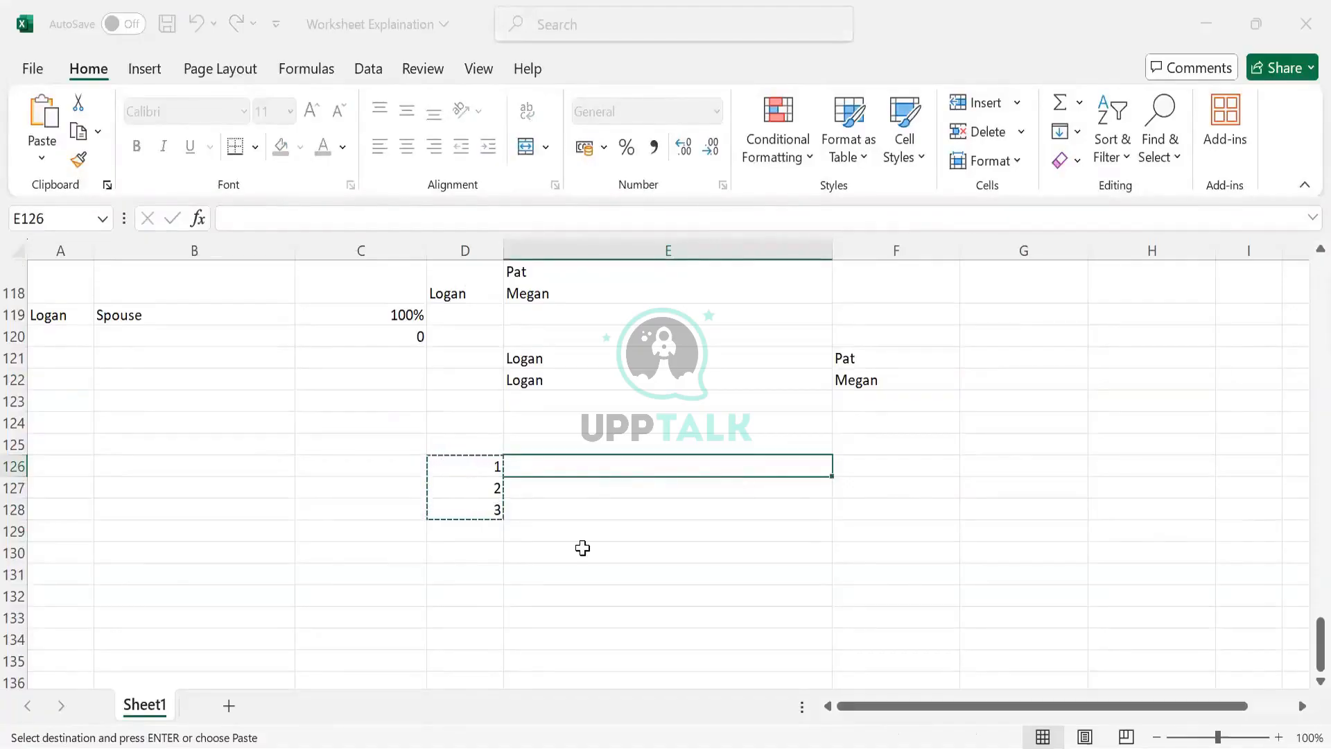
key("Return")
Step: Compare the original values in D126:D128 with the transposed row E126:G126, and end the copy selection
left_click(906, 474)
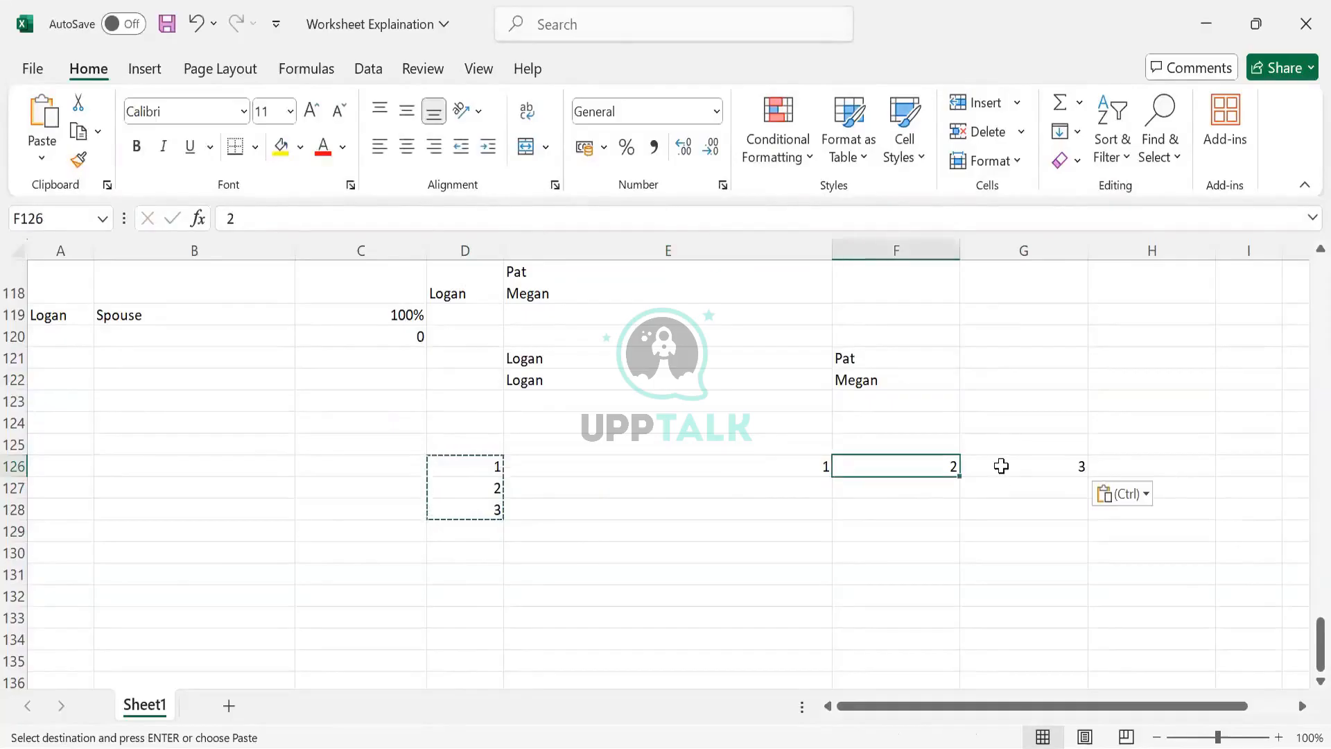
left_click(1001, 465)
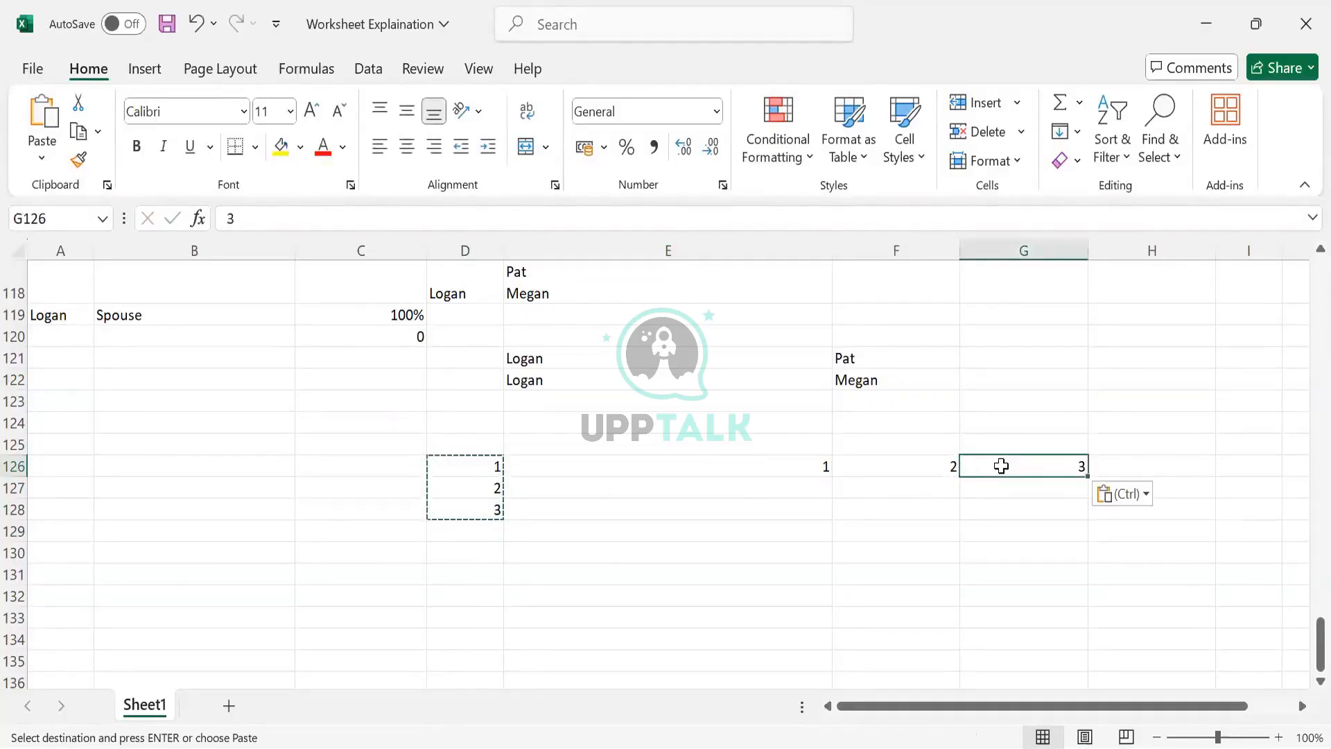
left_click_drag(474, 460, 489, 509)
left_click_drag(552, 476, 1027, 466)
left_click(797, 463)
left_click_drag(847, 470, 1013, 467)
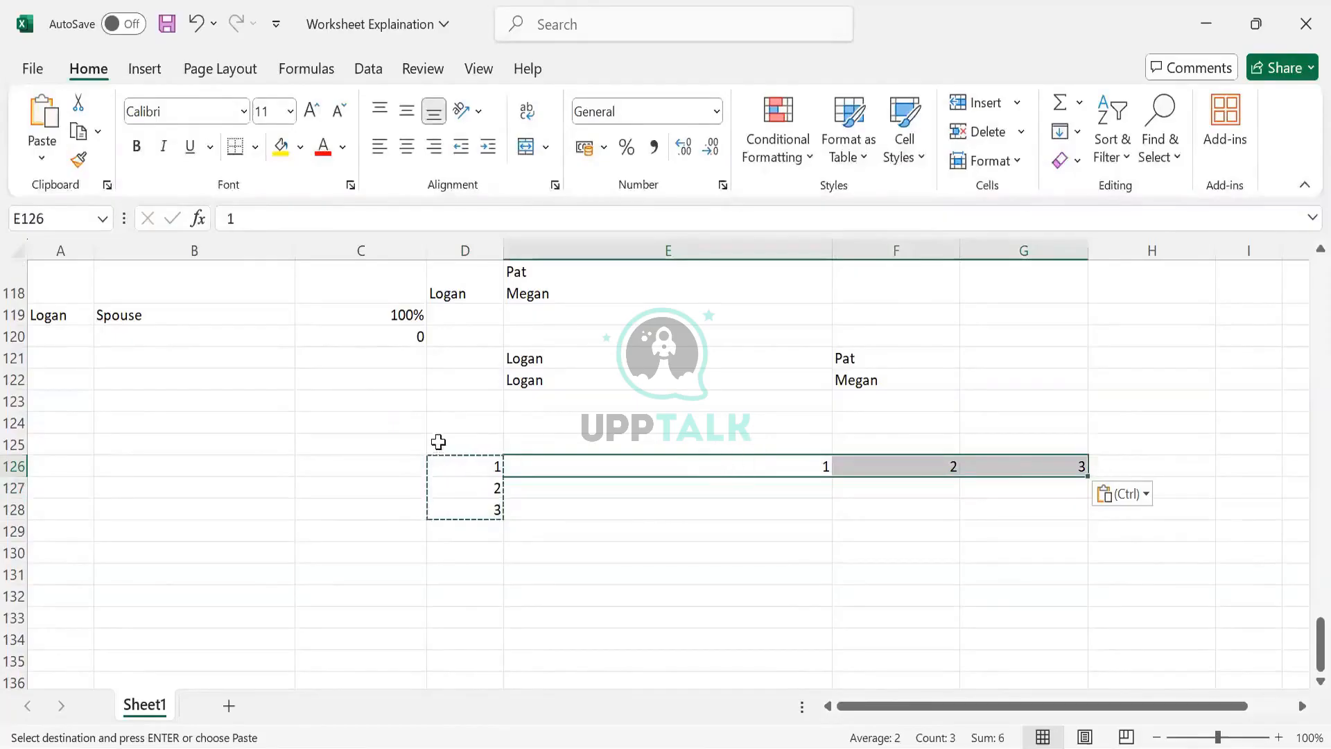
left_click_drag(460, 461, 462, 505)
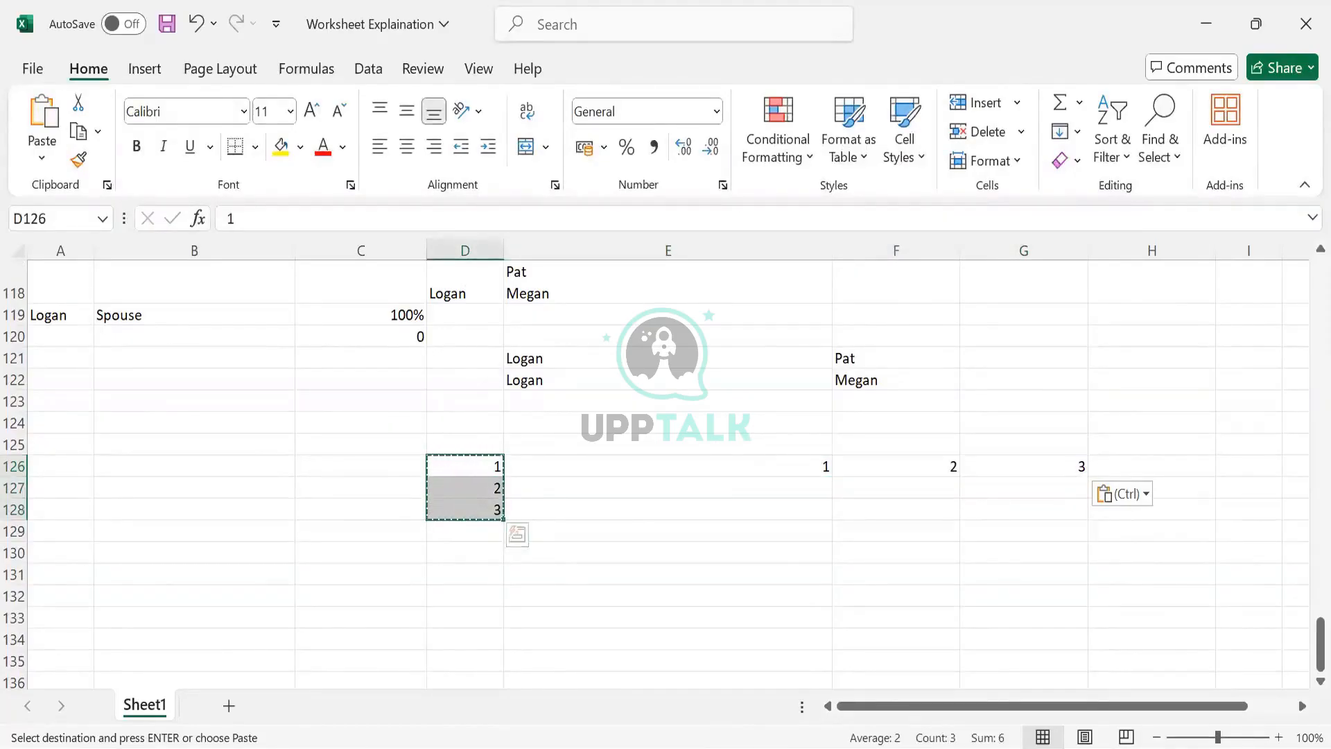
left_click(412, 449)
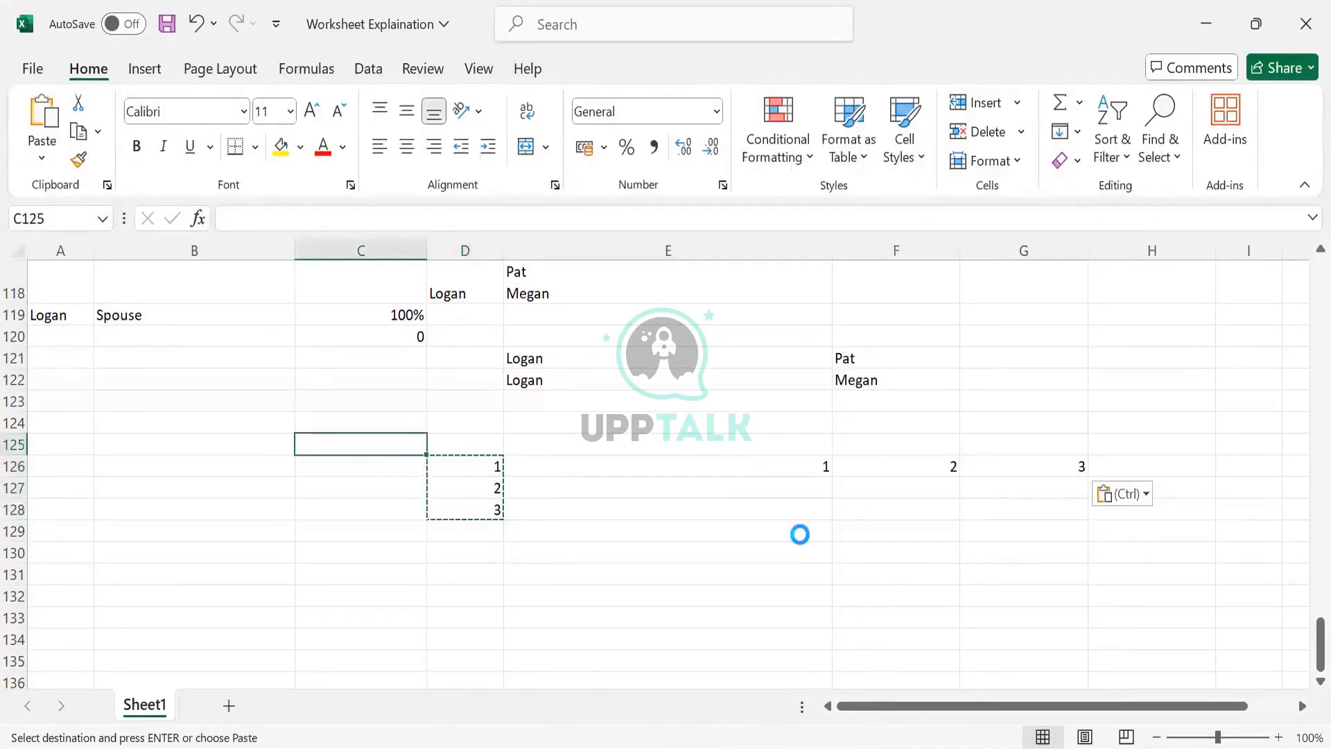
left_click(800, 534)
key("Escape")
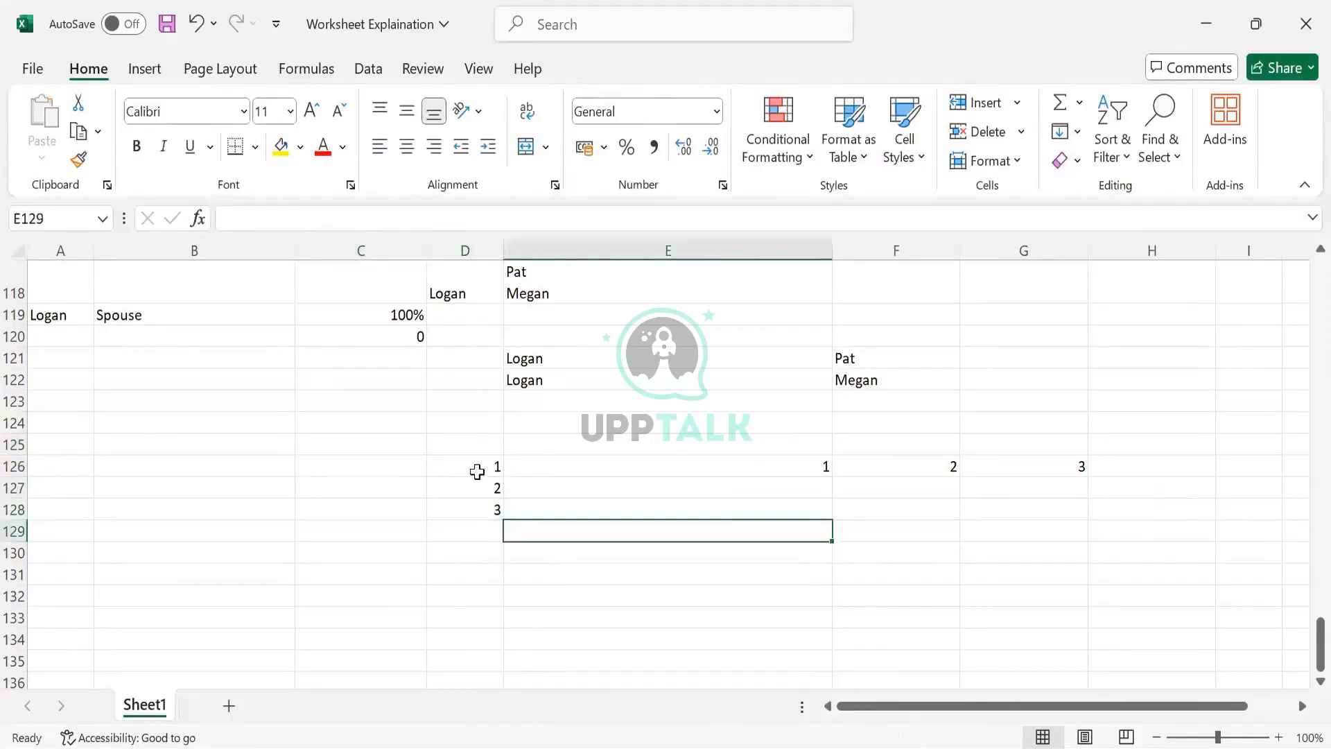
Step: Clear the sample column of numbers and its transposed row from the worksheet
left_click_drag(477, 472, 1046, 549)
key("Delete")
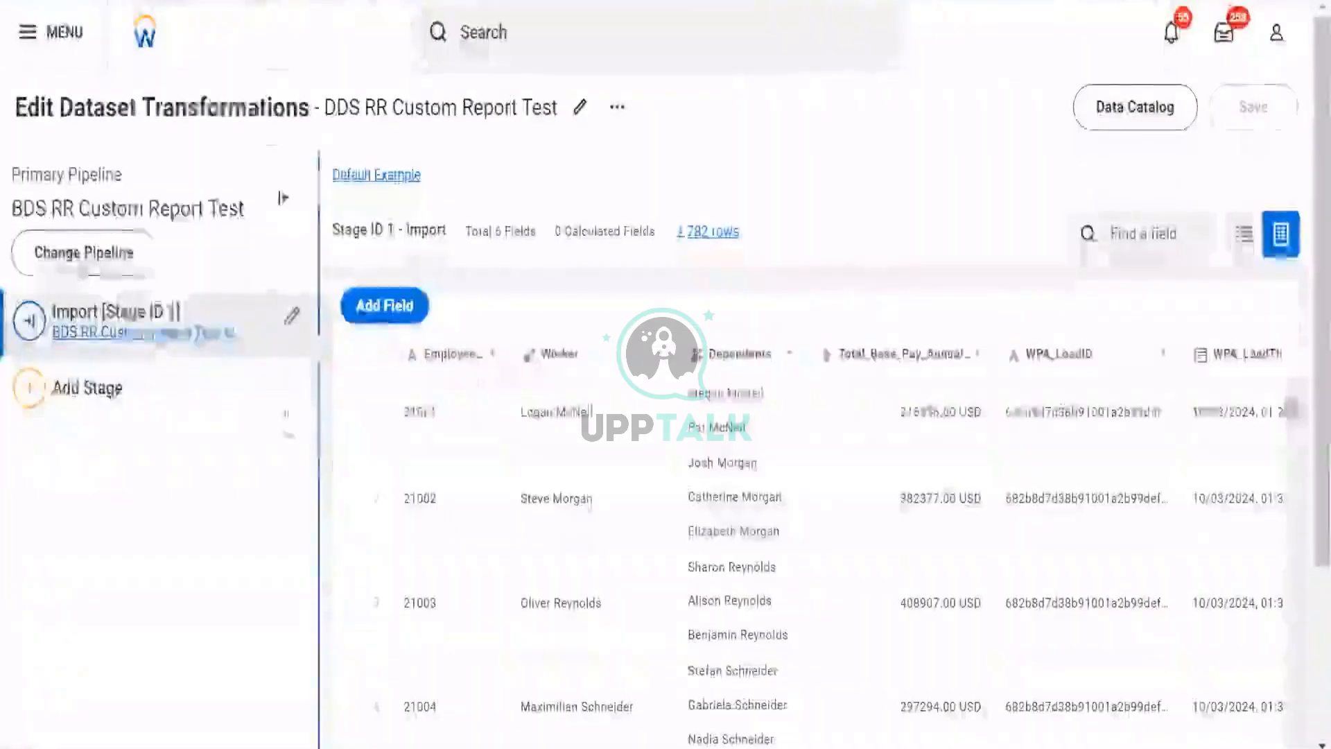
Step: Switch to Workday and open the choice of stage types for a stage after Import
left_click(29, 387)
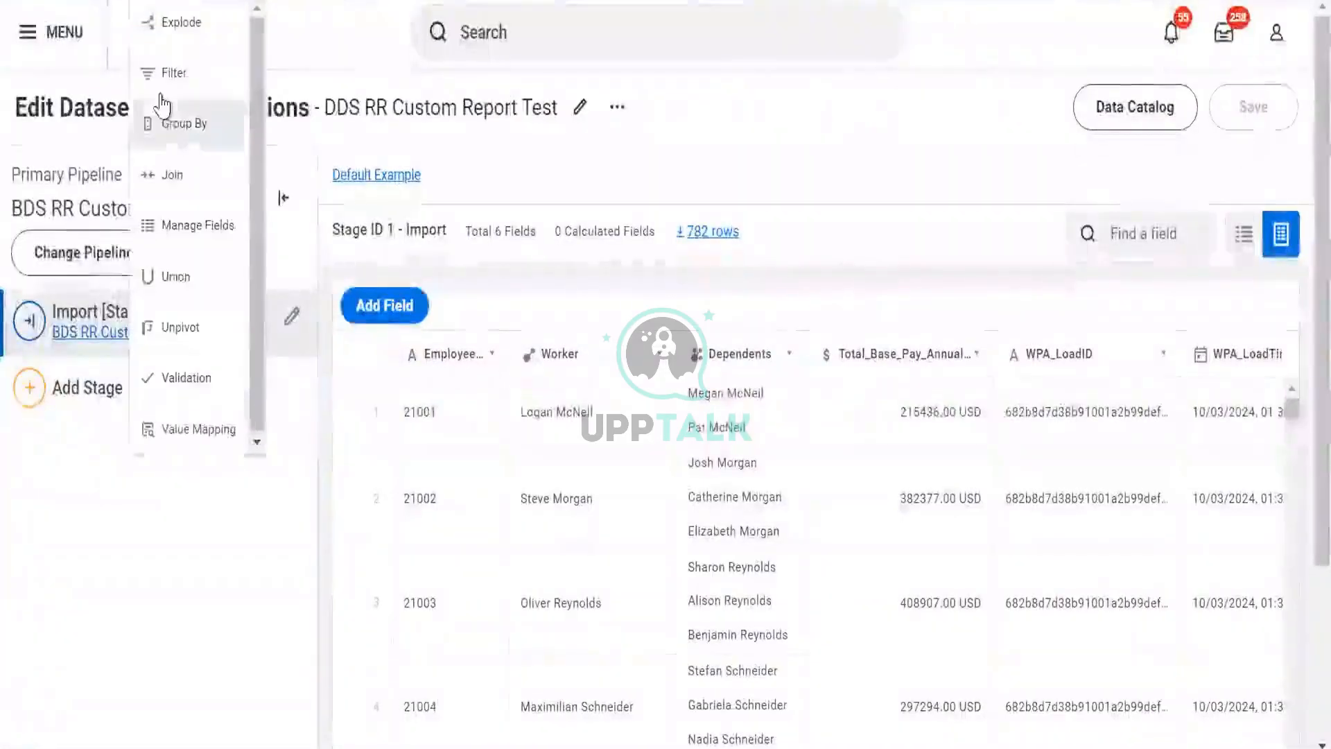